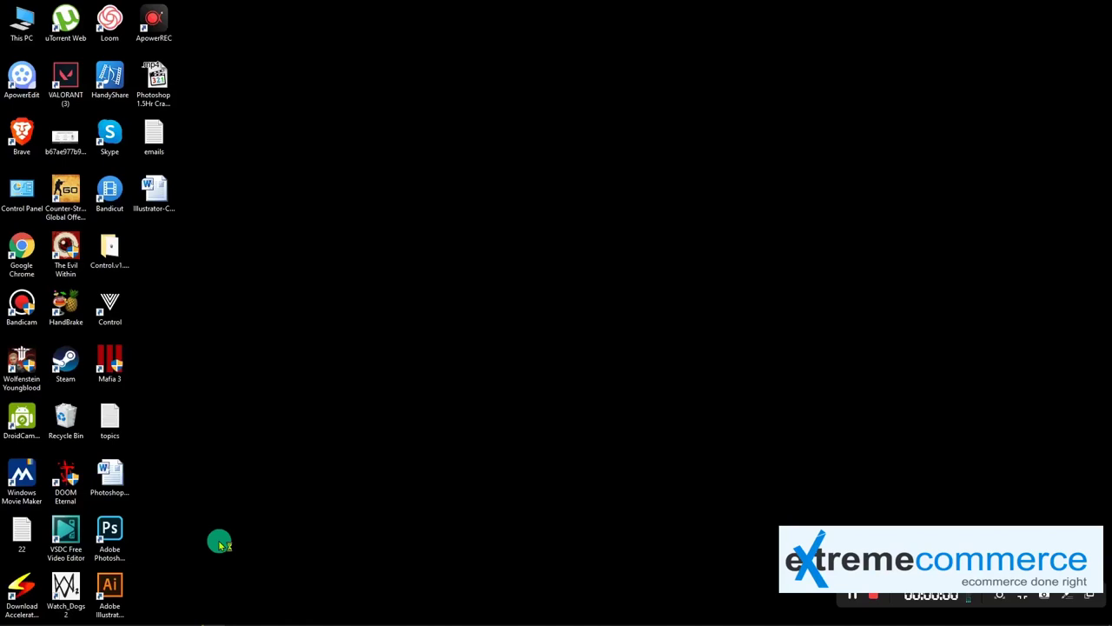
Step: Launch Adobe Illustrator from its desktop shortcut and wait for the Home screen
{"action": "double_click", "coordinate": [109, 589]}
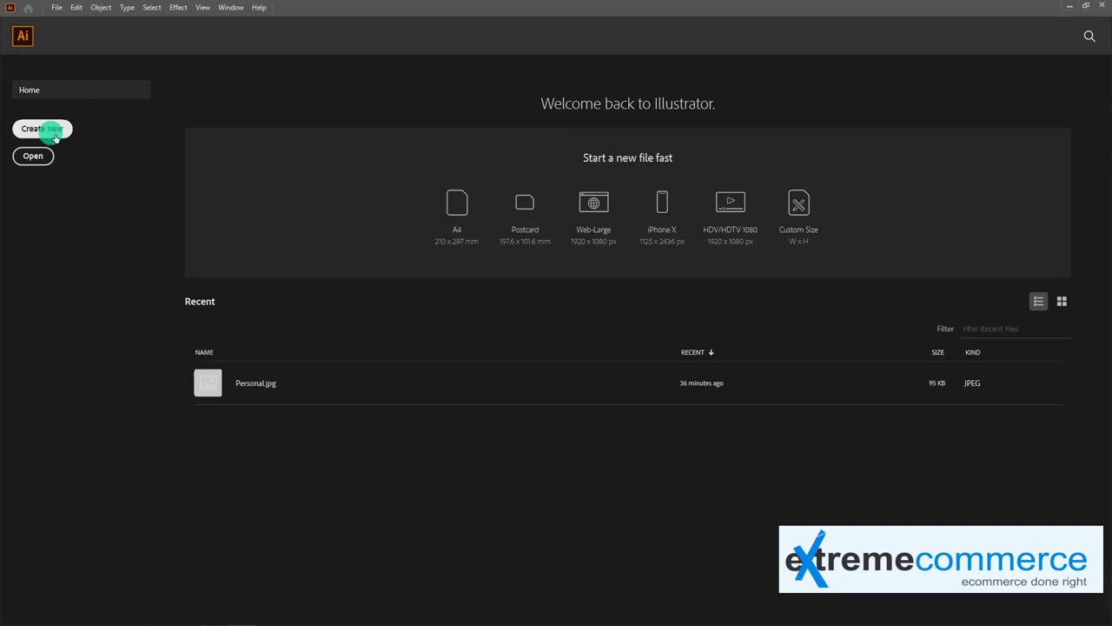
Step: Start a new document, dismiss the getting-started message, and look through the Saved presets
{"action": "left_click", "coordinate": [54, 135]}
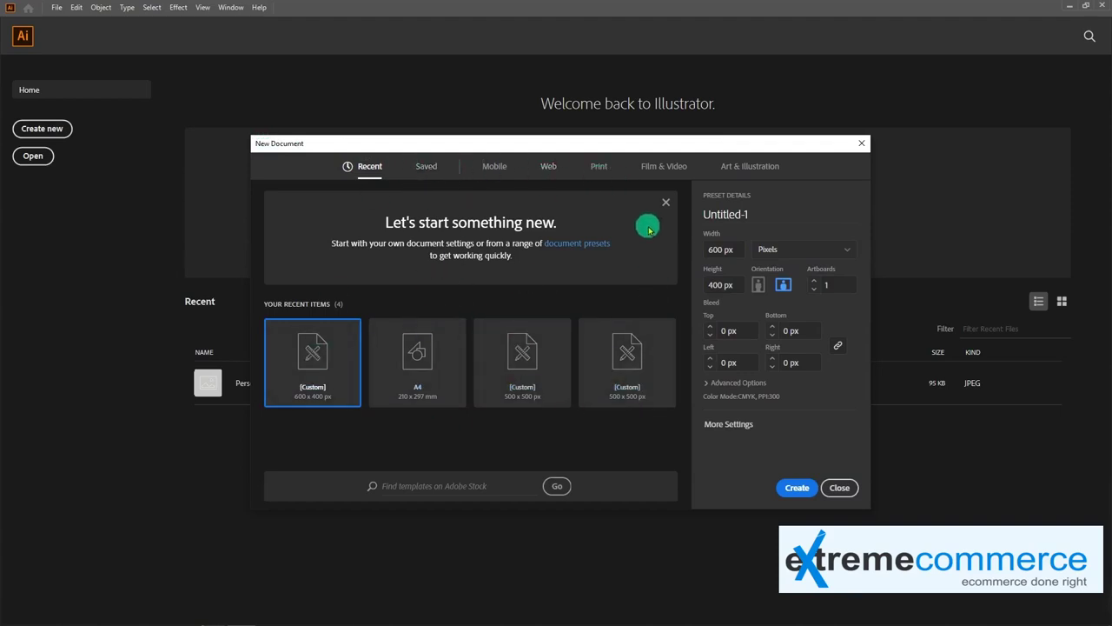
{"action": "left_click", "coordinate": [665, 202]}
{"action": "left_click", "coordinate": [425, 169]}
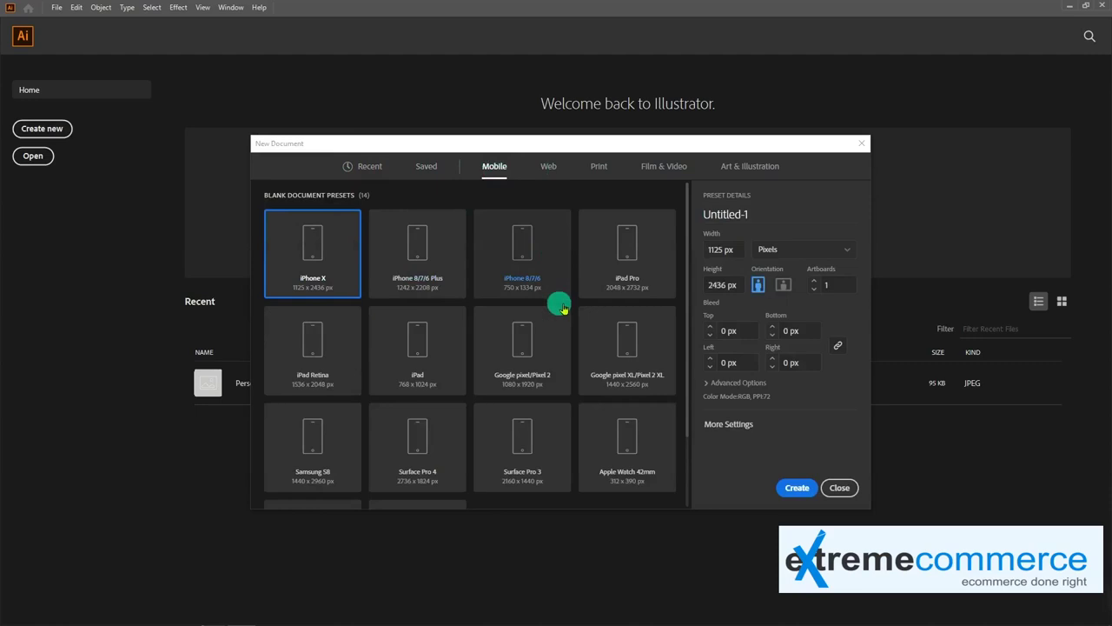
{"action": "scroll", "coordinate": [526, 434], "scroll_direction": "down", "scroll_amount": 2}
{"action": "scroll", "coordinate": [530, 434], "scroll_direction": "up", "scroll_amount": 2}
Step: Browse the Web, Print and Film & Video presets, ending on HDV 720 (1280 x 720 px) in pixels
{"action": "left_click", "coordinate": [546, 167]}
{"action": "left_click", "coordinate": [598, 168]}
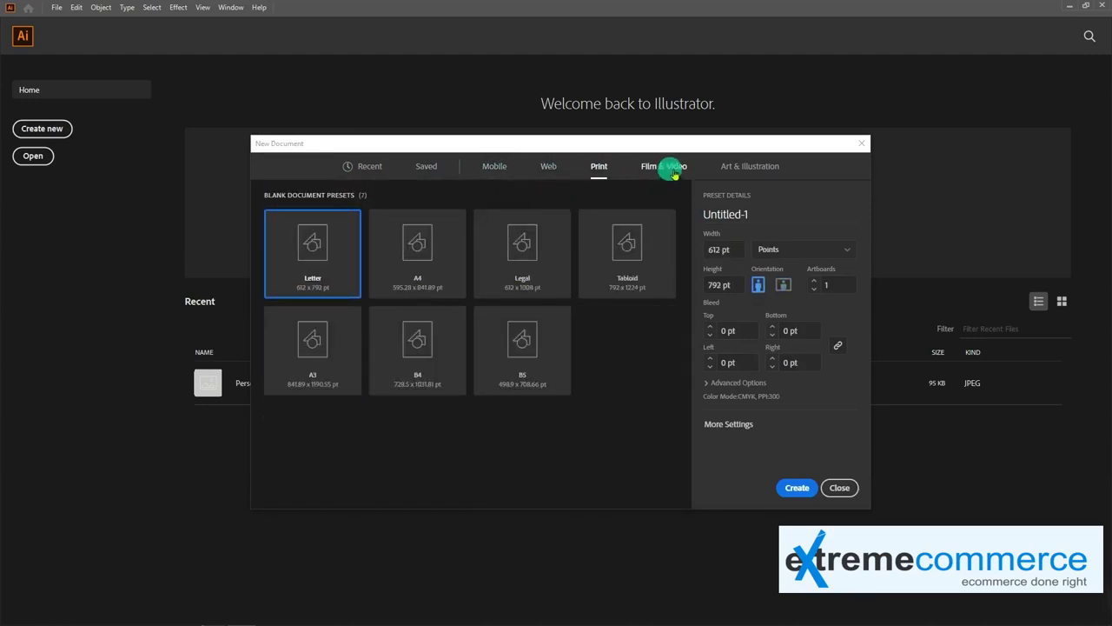
{"action": "left_click", "coordinate": [674, 169]}
{"action": "left_click_drag", "start_coordinate": [752, 214], "coordinate": [658, 209]}
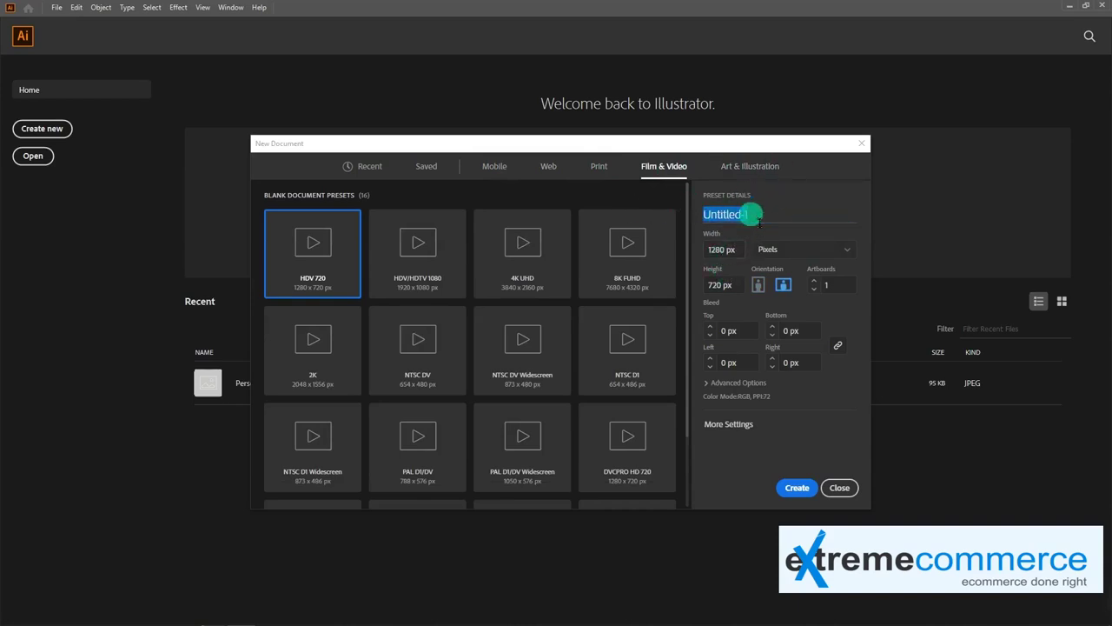
{"action": "left_click", "coordinate": [721, 249]}
{"action": "left_click", "coordinate": [723, 288]}
{"action": "left_click", "coordinate": [804, 251]}
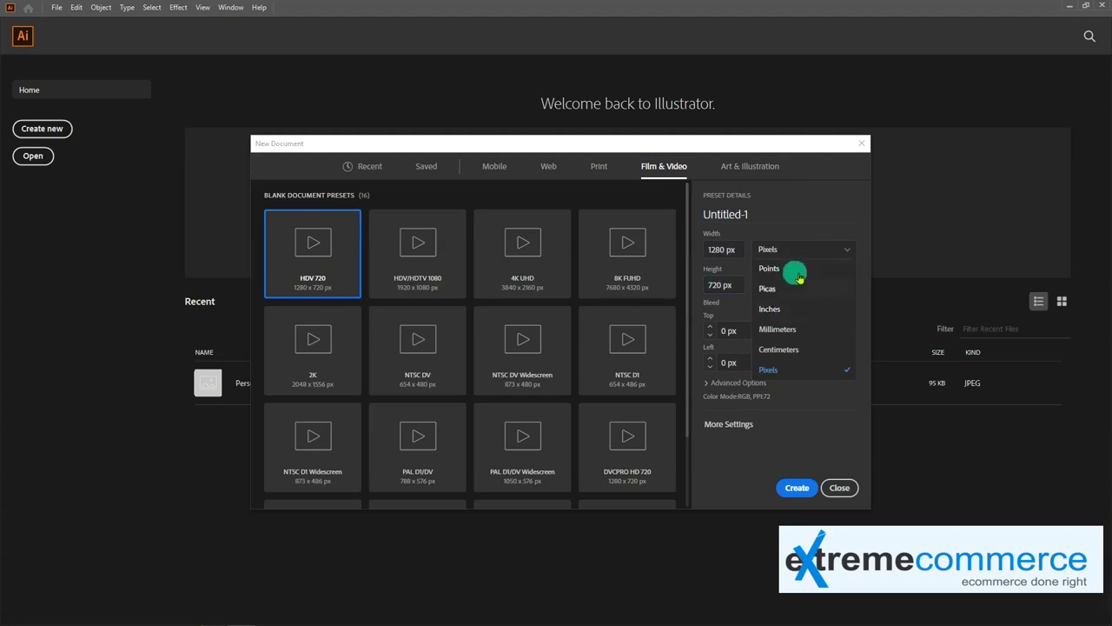
{"action": "left_click", "coordinate": [807, 252]}
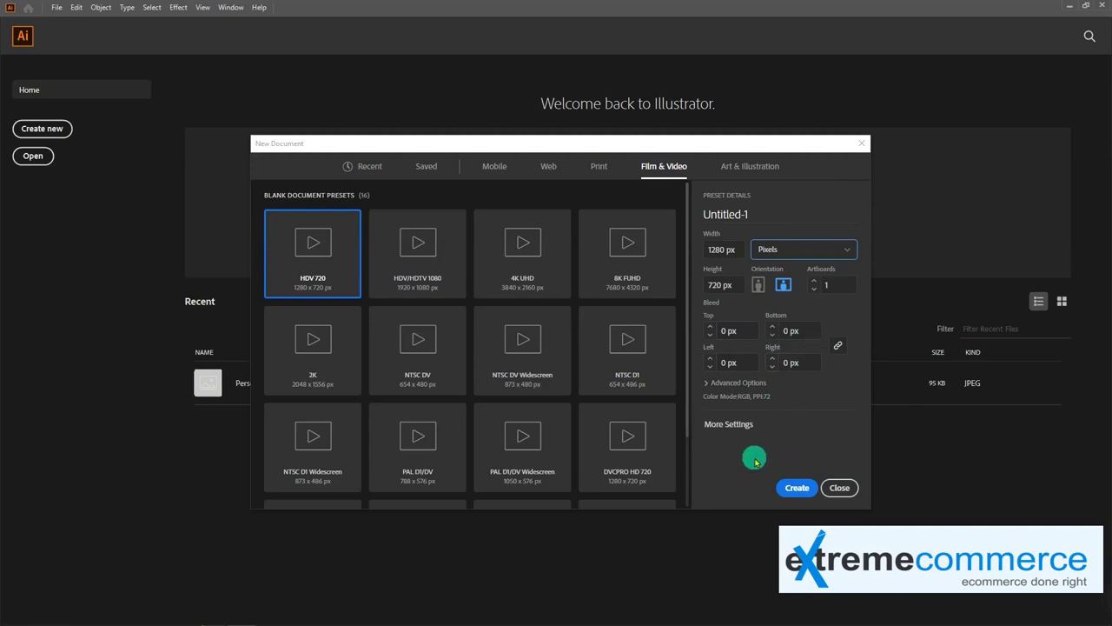
Step: Review More Settings and the Blank Templates folder, then cancel everything without creating a document
{"action": "left_click", "coordinate": [729, 424]}
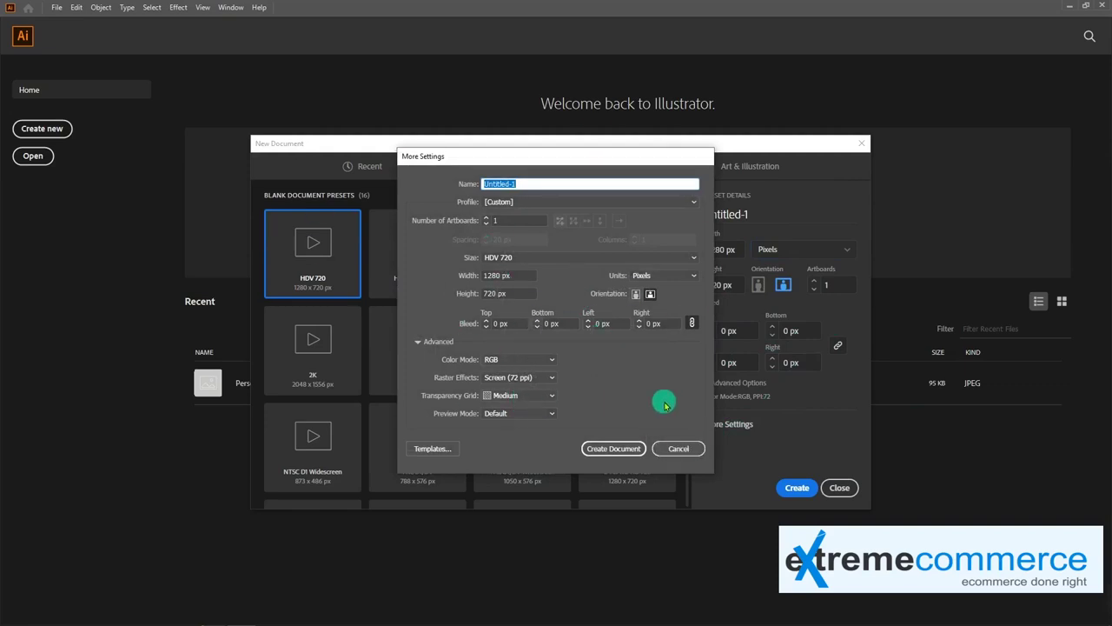
{"action": "left_click", "coordinate": [650, 202]}
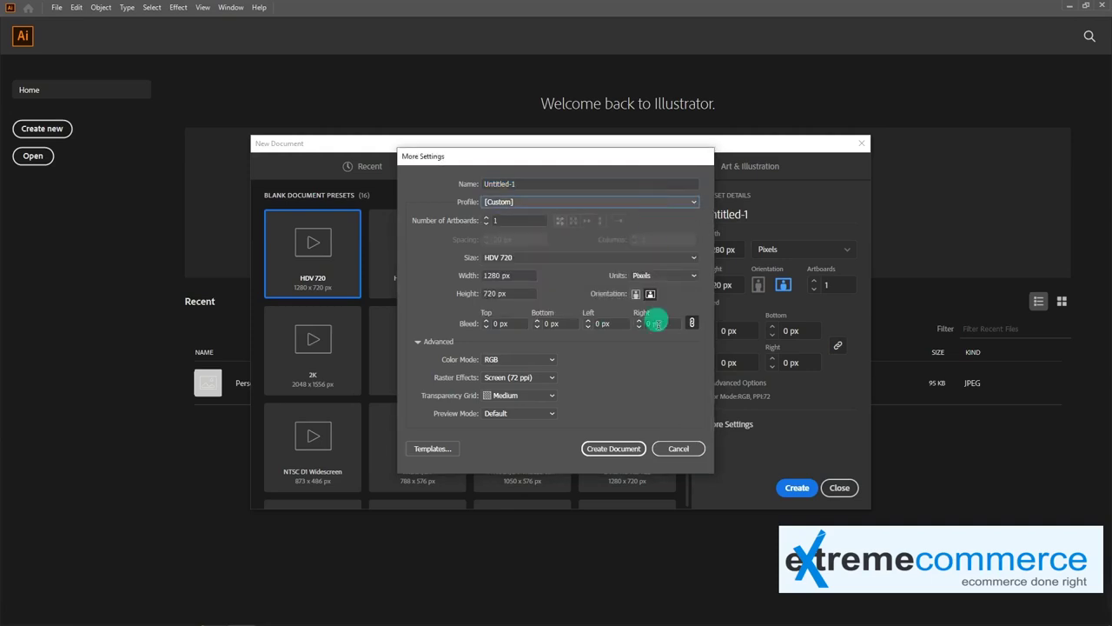
{"action": "left_click", "coordinate": [432, 448]}
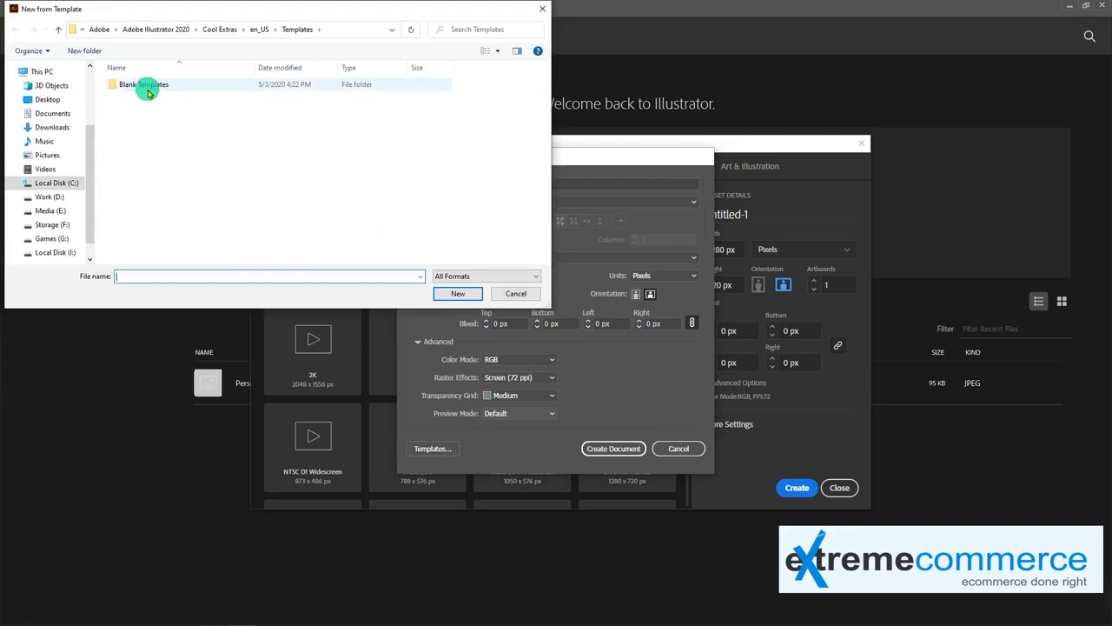
{"action": "double_click", "coordinate": [148, 85]}
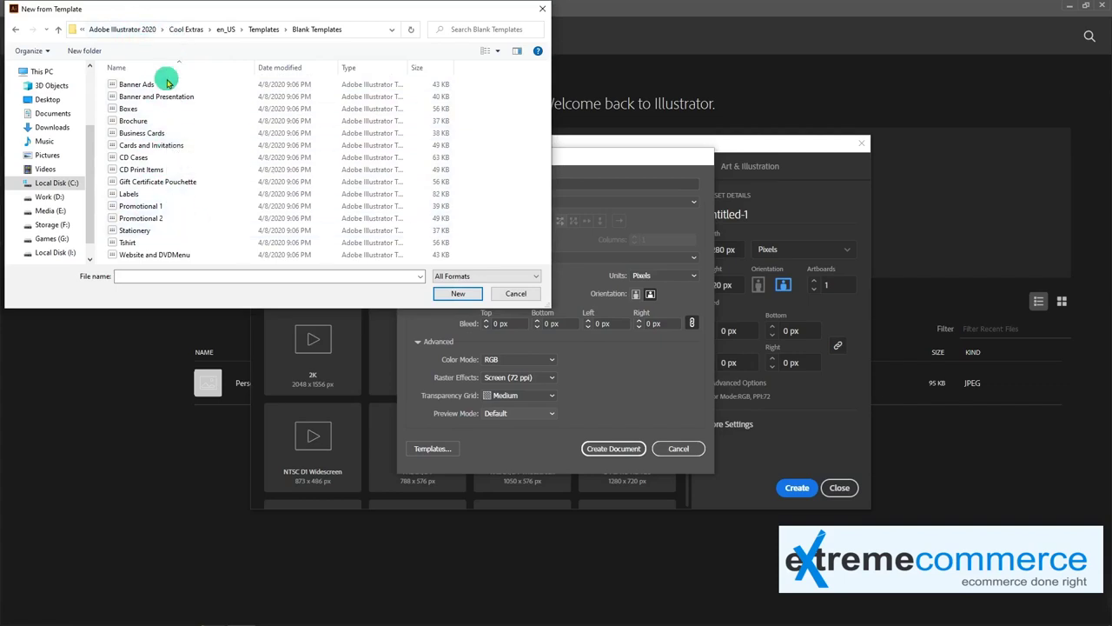
{"action": "left_click", "coordinate": [519, 296]}
{"action": "left_click", "coordinate": [679, 448]}
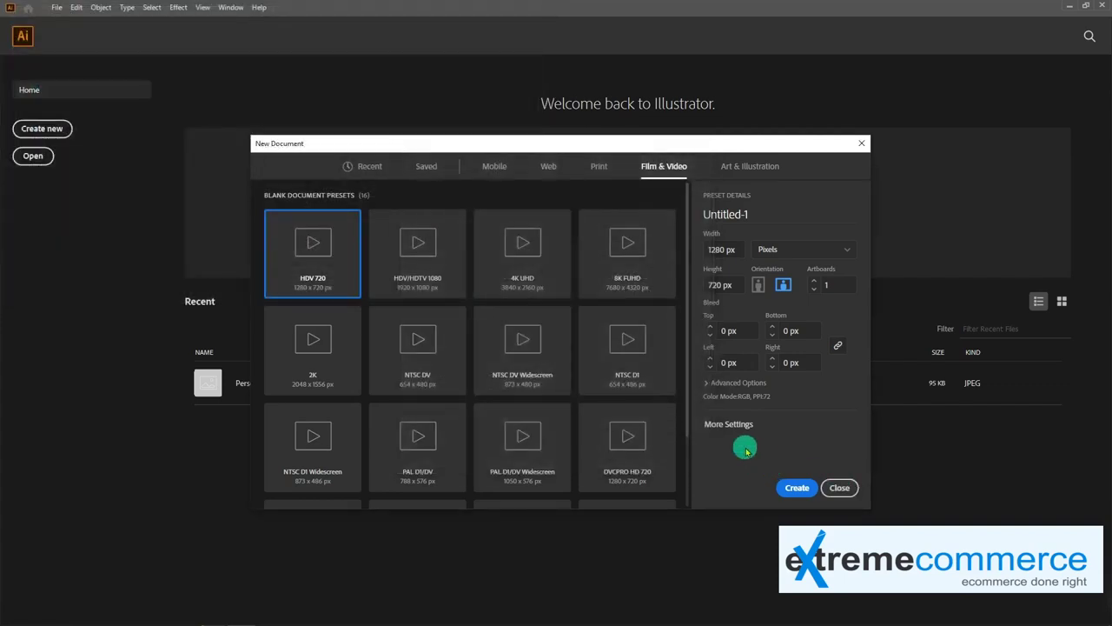
{"action": "left_click", "coordinate": [843, 488]}
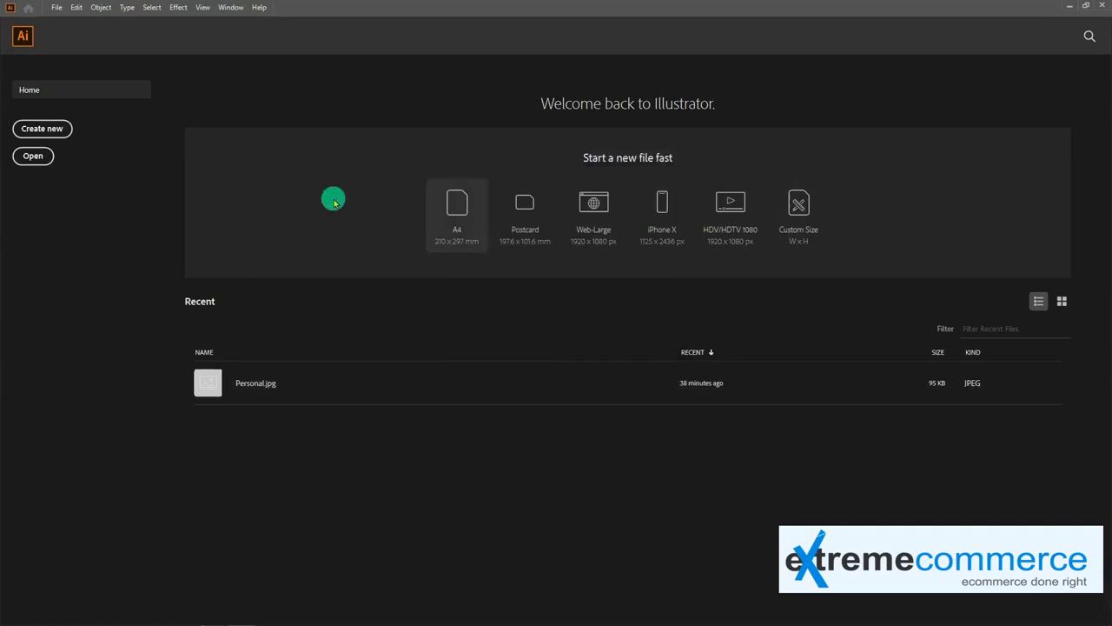
Step: Open and close an A4 test file, then create a custom 900 px wide landscape pixel document
{"action": "left_click", "coordinate": [458, 209]}
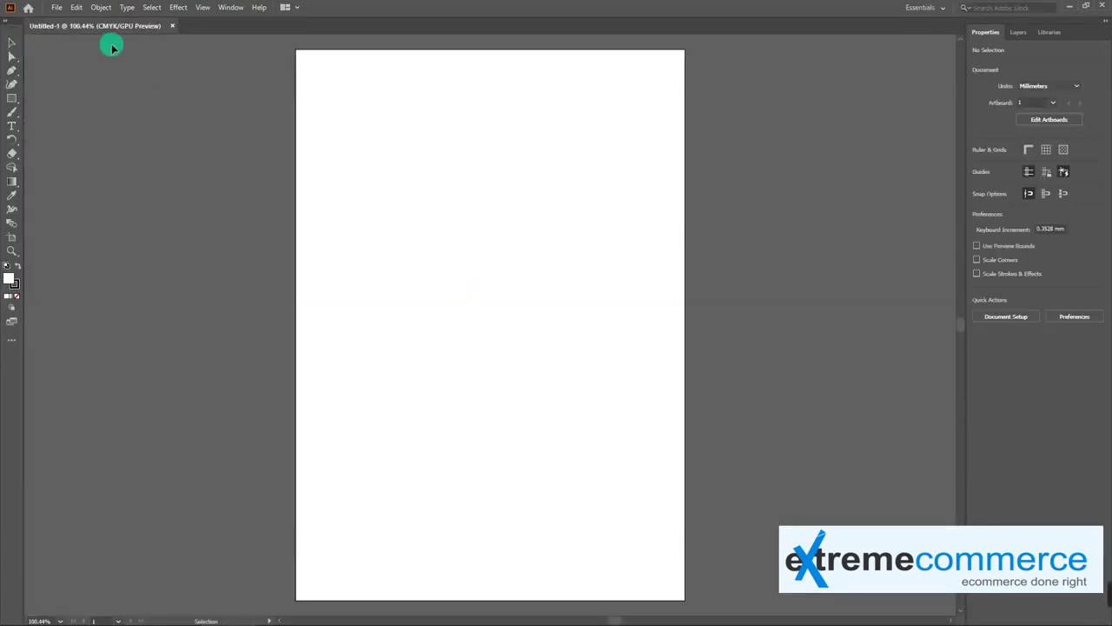
{"action": "left_click", "coordinate": [172, 29]}
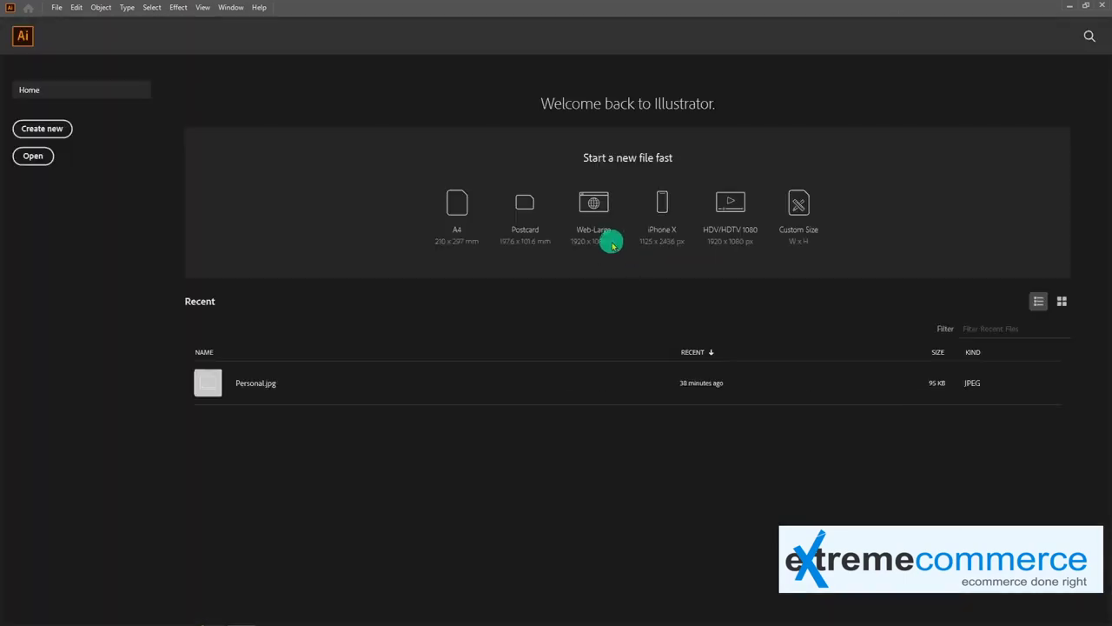
{"action": "left_click", "coordinate": [805, 209]}
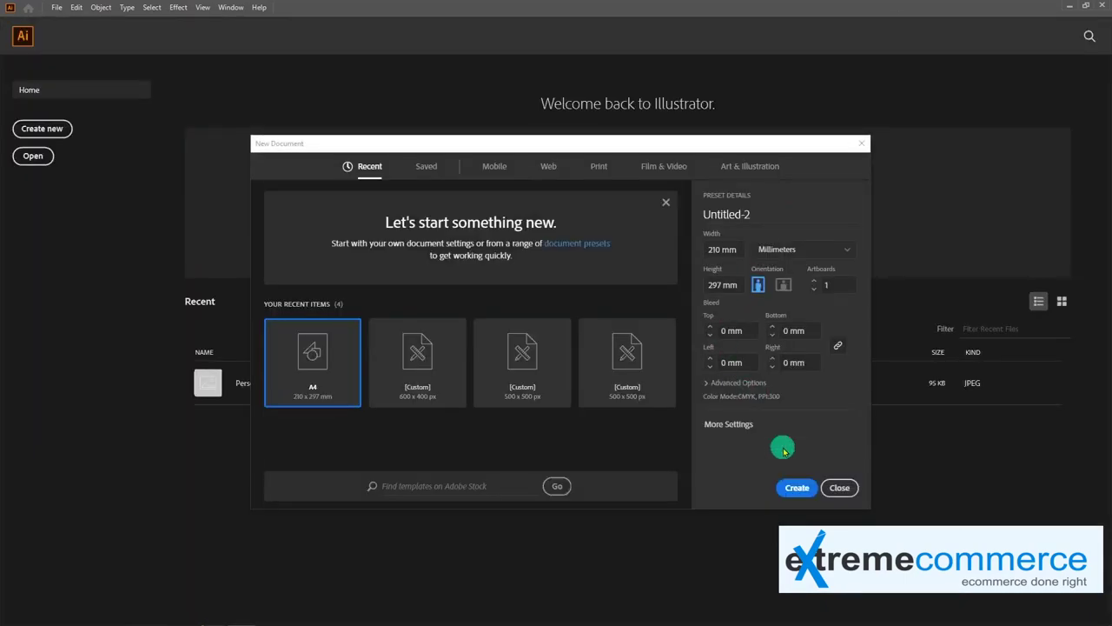
{"action": "left_click", "coordinate": [799, 249]}
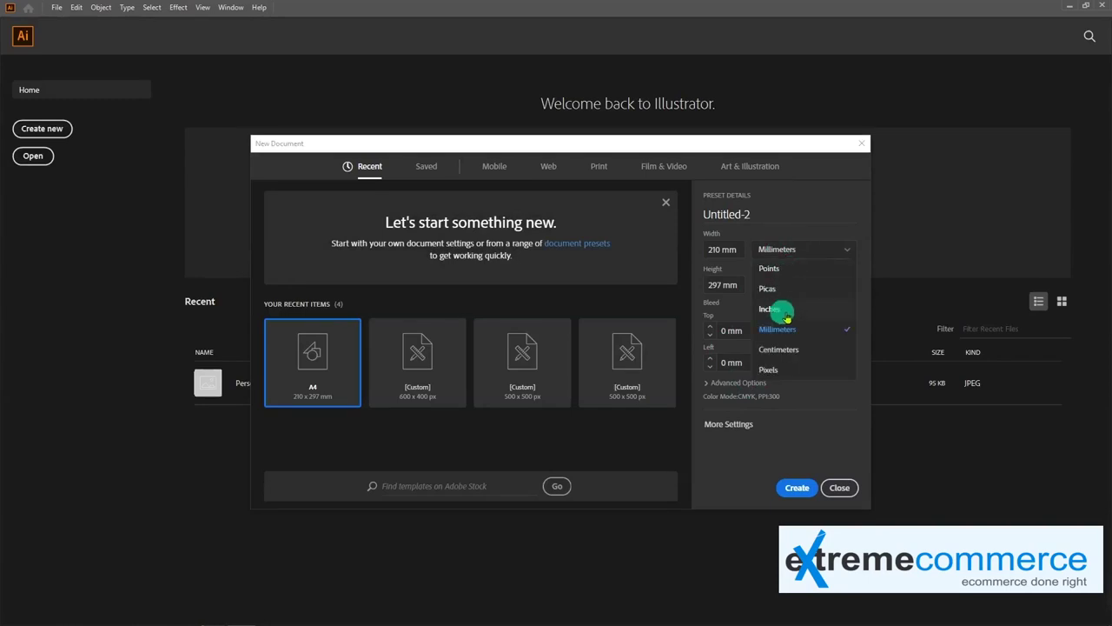
{"action": "left_click", "coordinate": [781, 371]}
{"action": "left_click", "coordinate": [732, 249]}
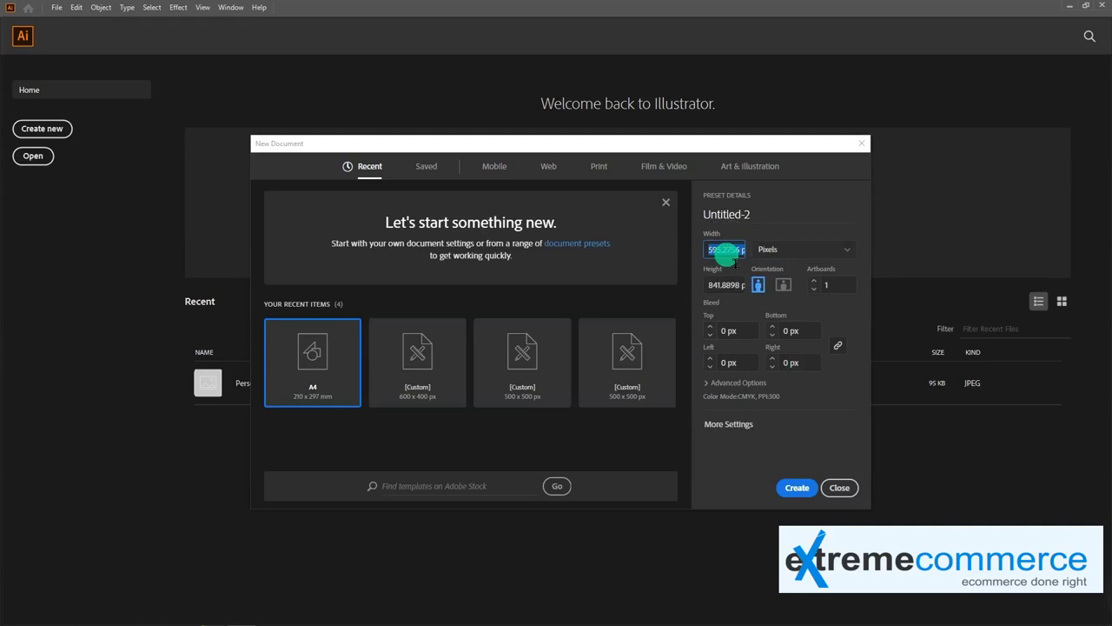
{"action": "left_click", "coordinate": [735, 293]}
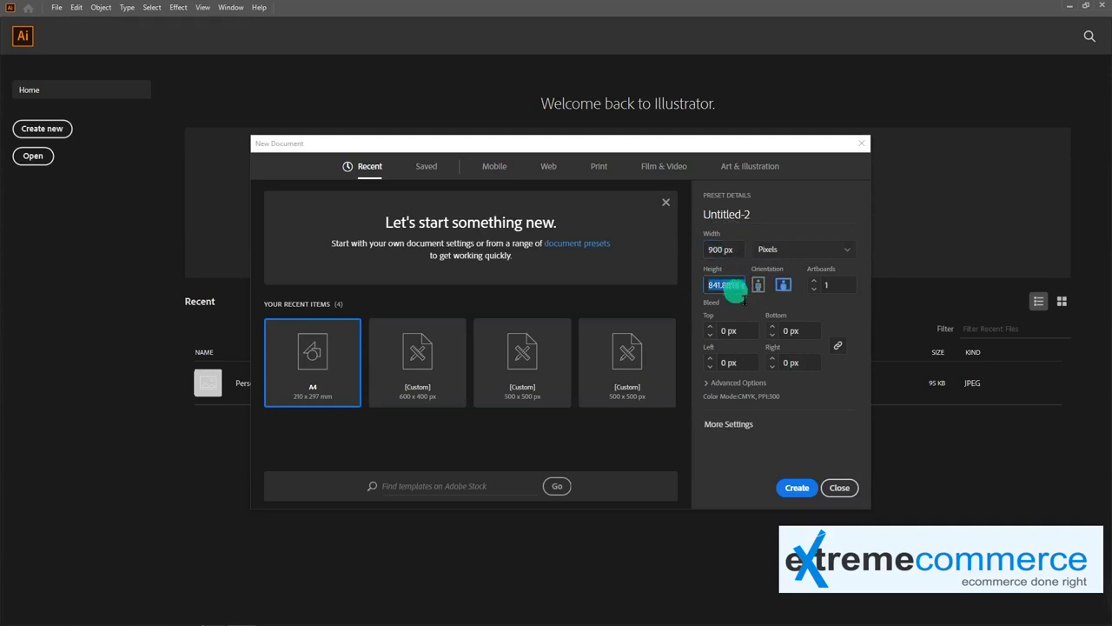
{"action": "type", "text": "450"}
{"action": "left_click", "coordinate": [804, 478]}
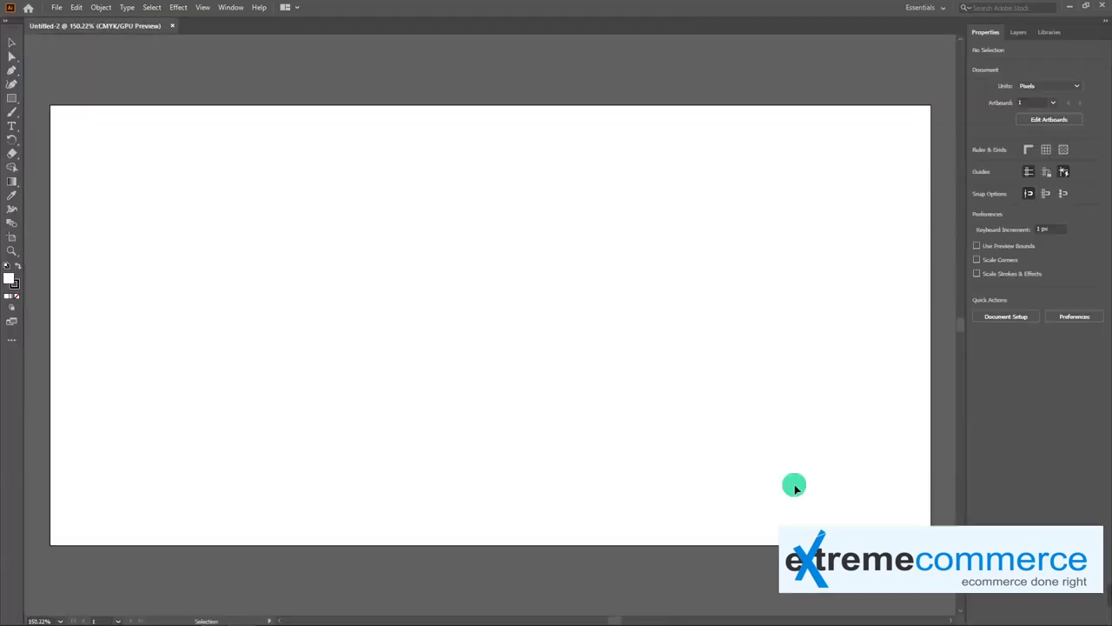
Step: Float the Untitled-2 document tab, redock it, then float it again in its own window
{"action": "left_click_drag", "start_coordinate": [32, 25], "coordinate": [270, 39]}
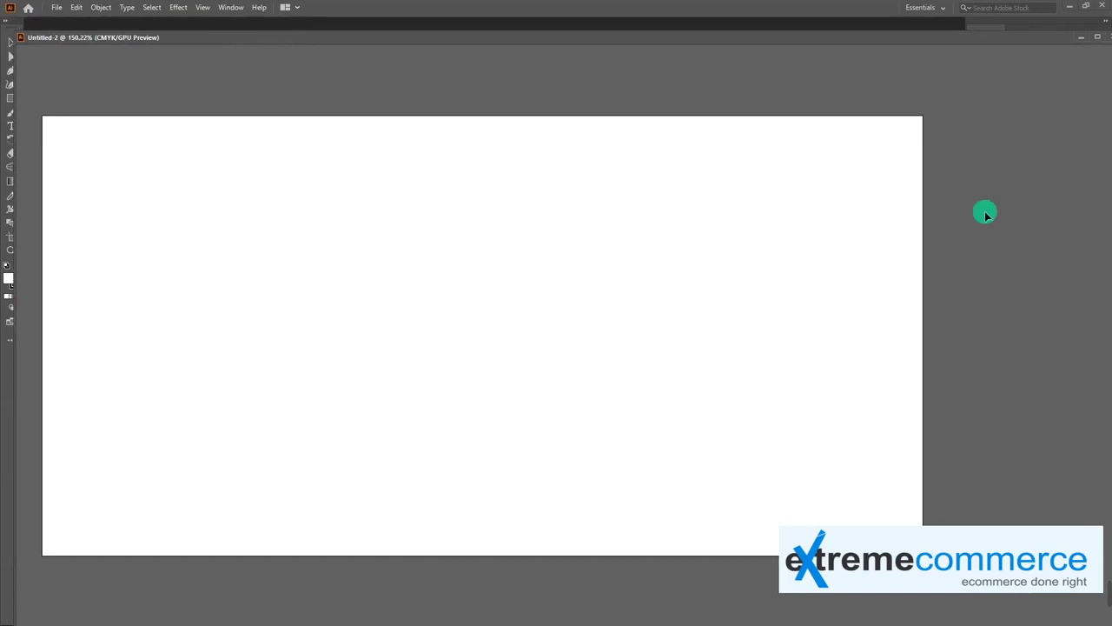
{"action": "left_click_drag", "start_coordinate": [64, 37], "coordinate": [79, 29]}
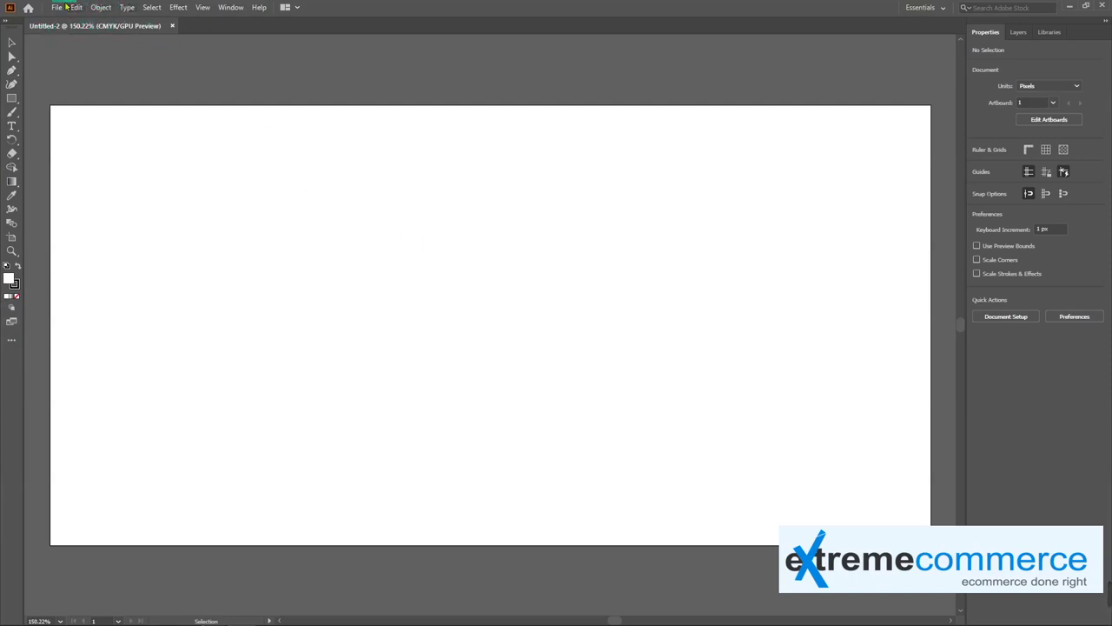
{"action": "left_click_drag", "start_coordinate": [69, 24], "coordinate": [82, 43]}
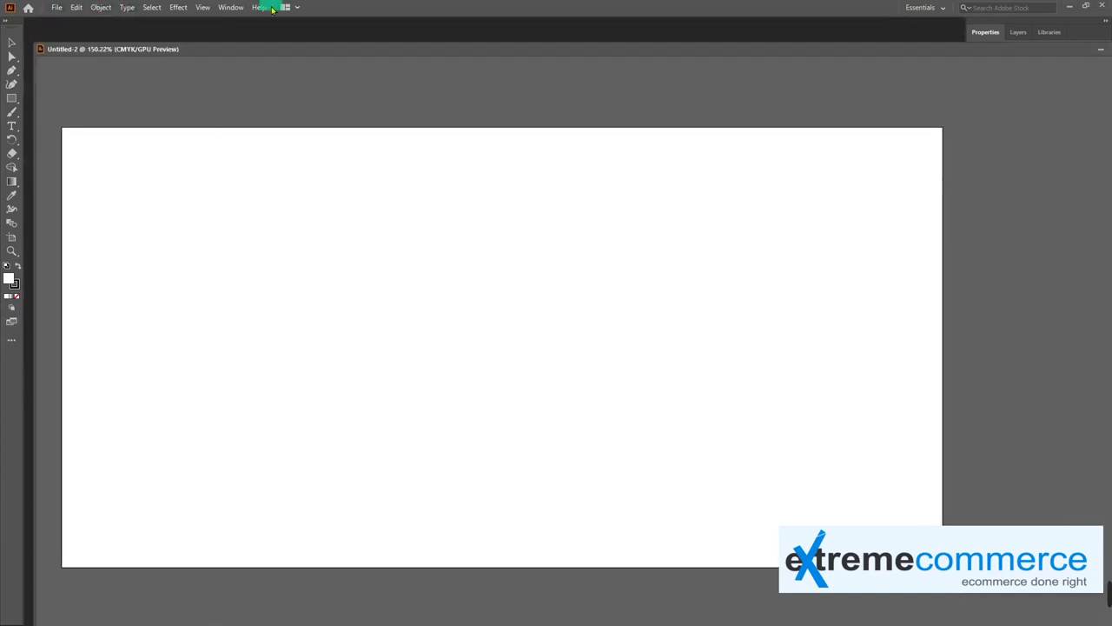
Step: Look through the Arrange Documents and File menus, then bring up the Window menu's workspace list
{"action": "left_click", "coordinate": [285, 8]}
{"action": "left_click", "coordinate": [290, 7]}
{"action": "left_click", "coordinate": [54, 8]}
{"action": "left_click", "coordinate": [95, 21]}
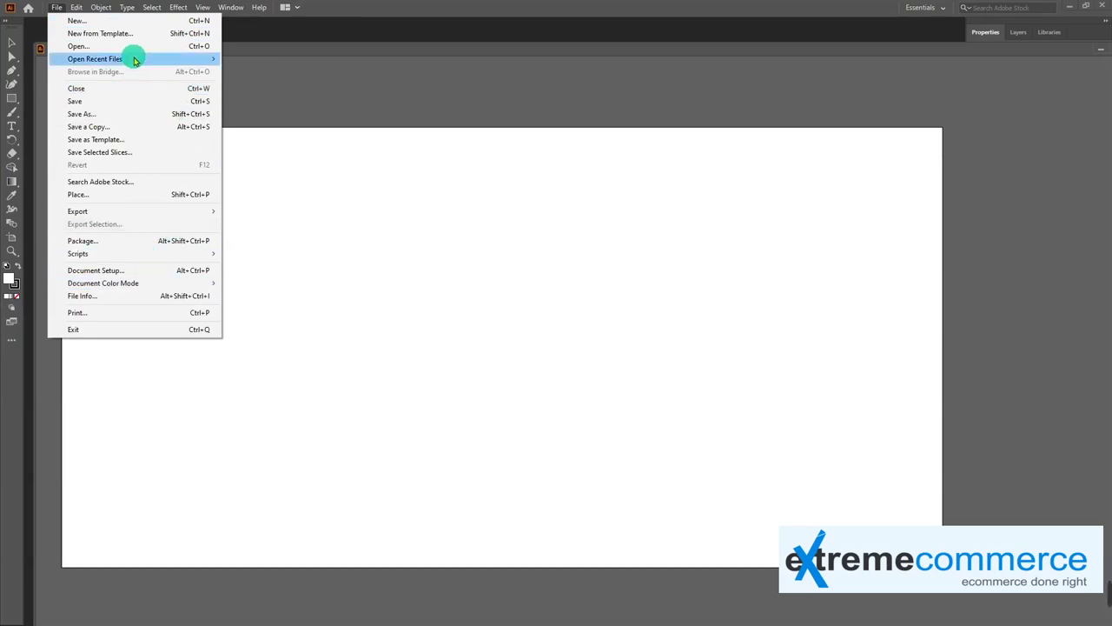
{"action": "left_click", "coordinate": [328, 35]}
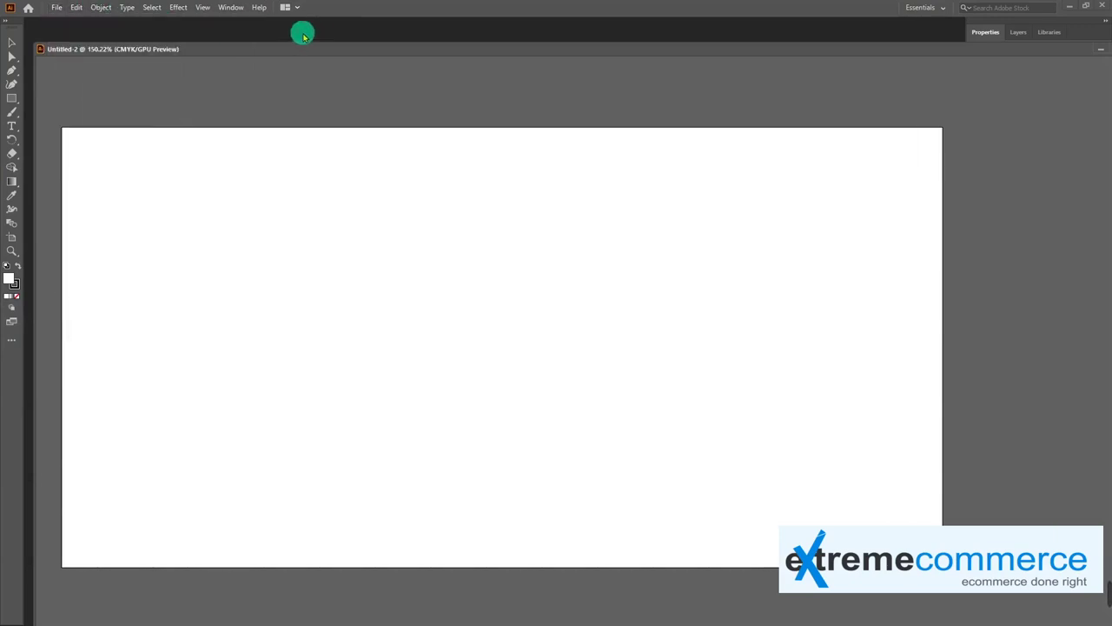
{"action": "left_click", "coordinate": [232, 8]}
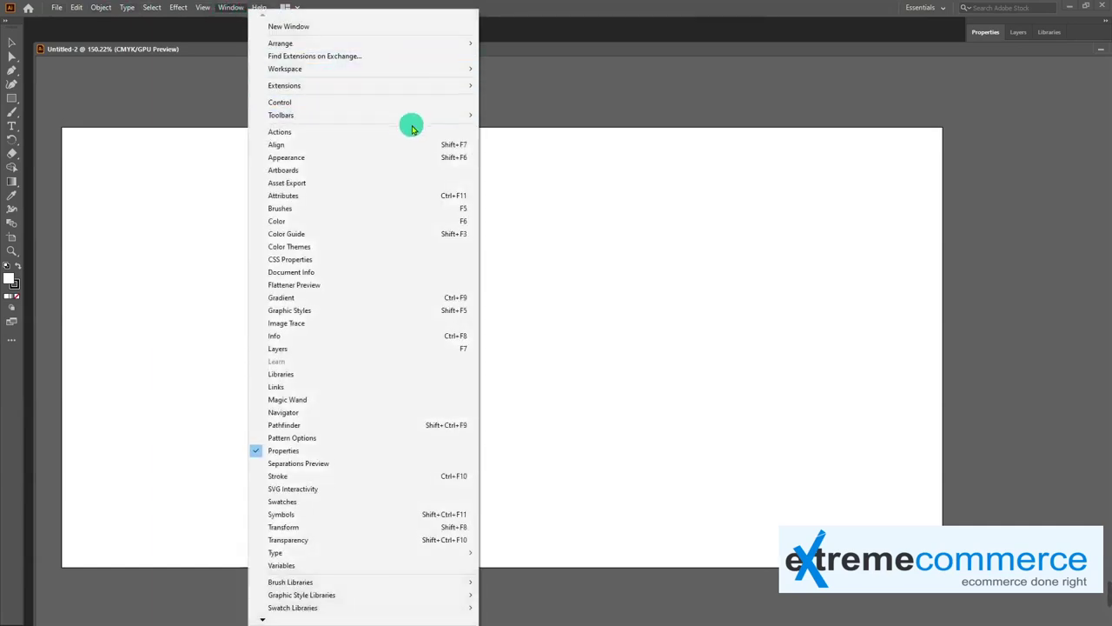
{"action": "mouse_move", "coordinate": [285, 69]}
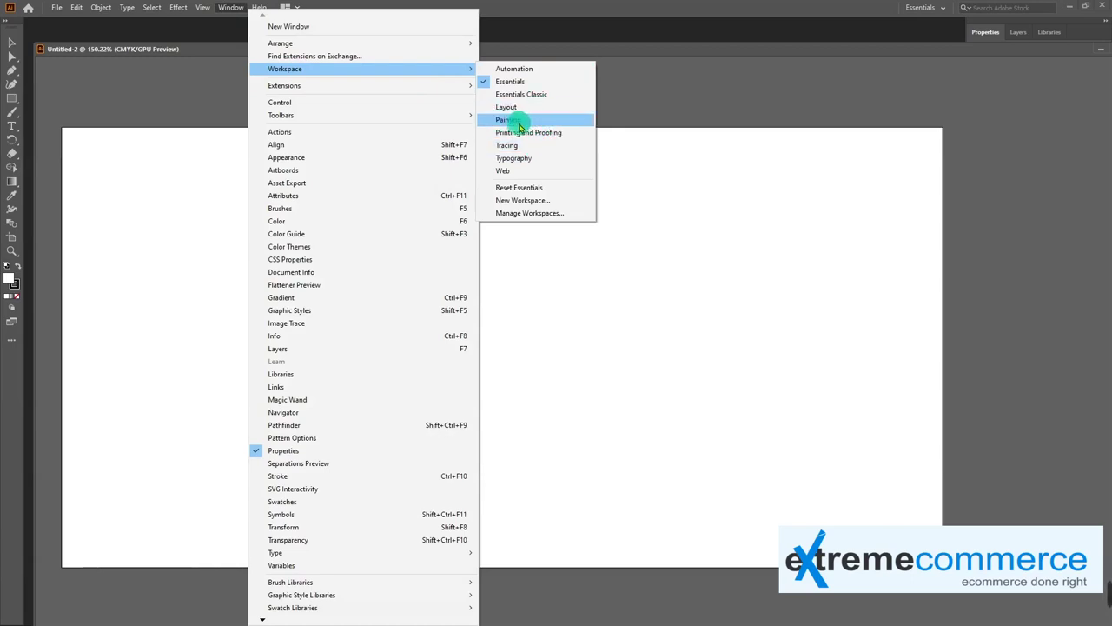
Step: Switch to the Painting workspace and dock the floating document window back in place
{"action": "left_click", "coordinate": [518, 122]}
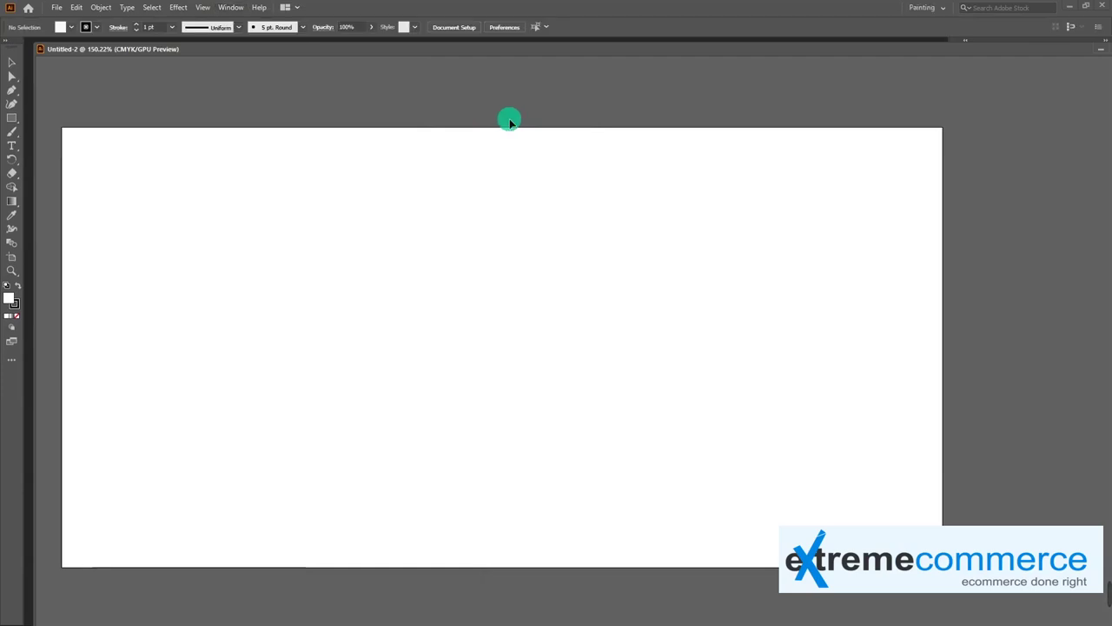
{"action": "left_click_drag", "start_coordinate": [958, 55], "coordinate": [705, 35]}
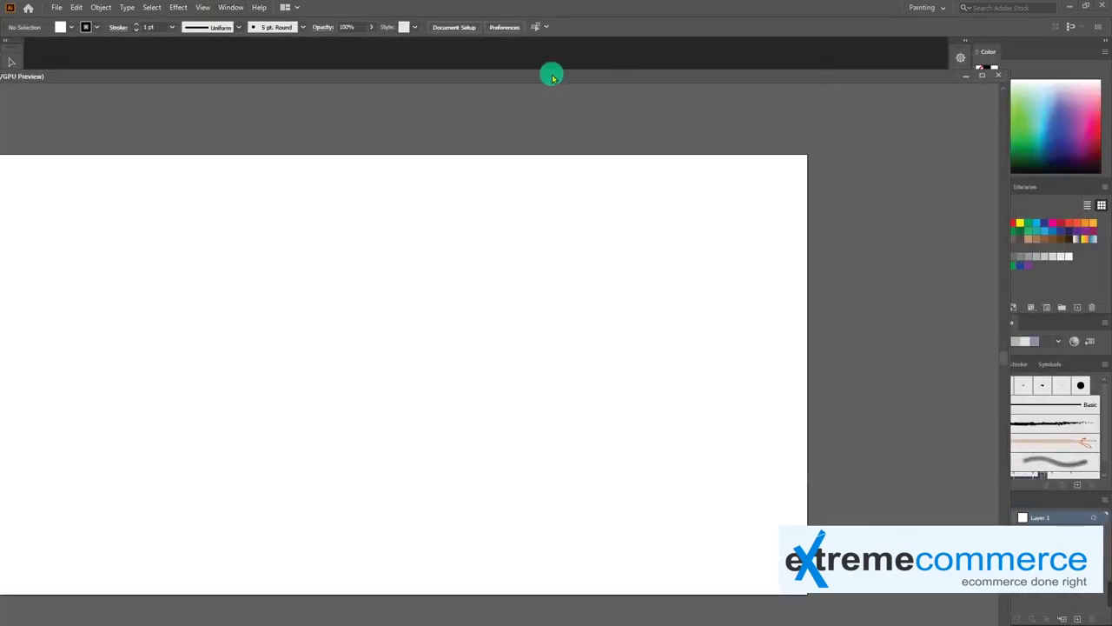
{"action": "left_click_drag", "start_coordinate": [838, 71], "coordinate": [142, 59]}
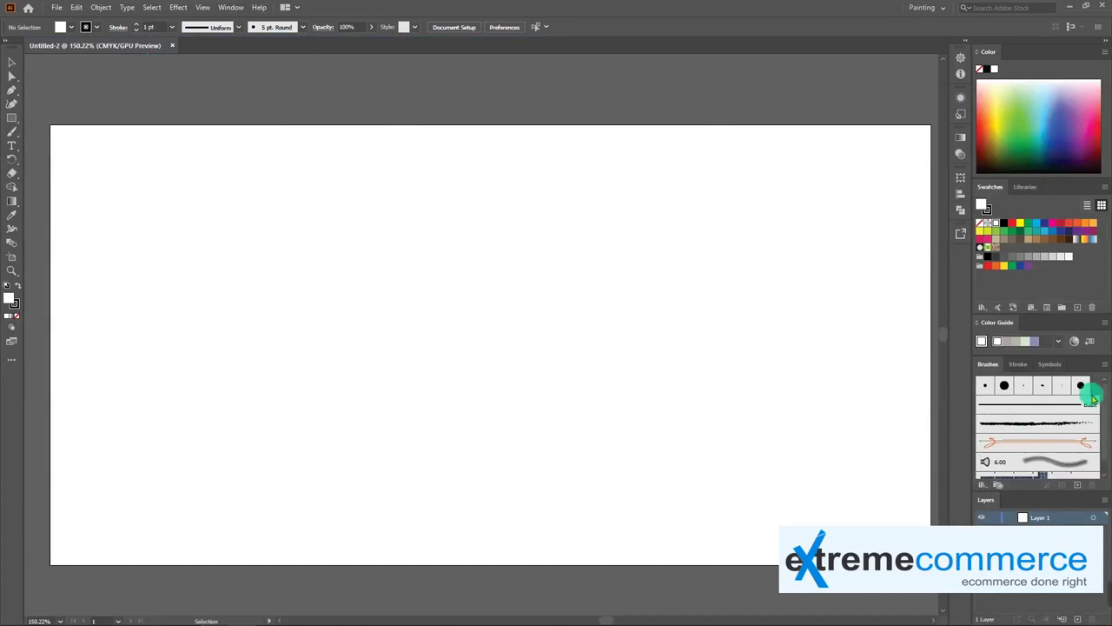
Step: Switch to the Web workspace and show the document's Properties panel with pixel units
{"action": "left_click", "coordinate": [231, 7]}
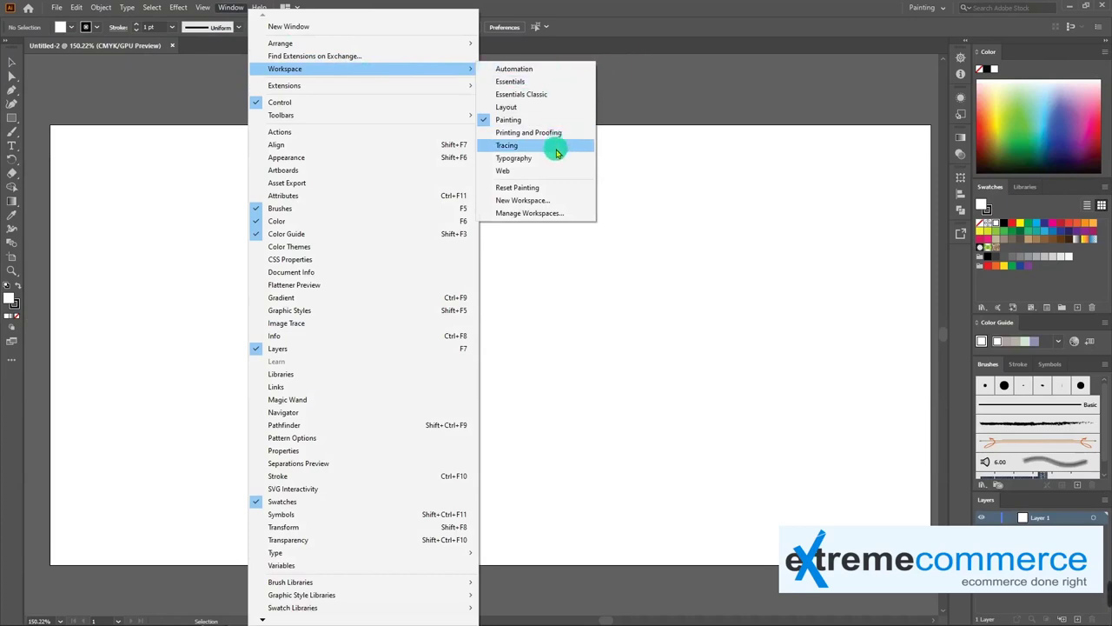
{"action": "left_click", "coordinate": [550, 171]}
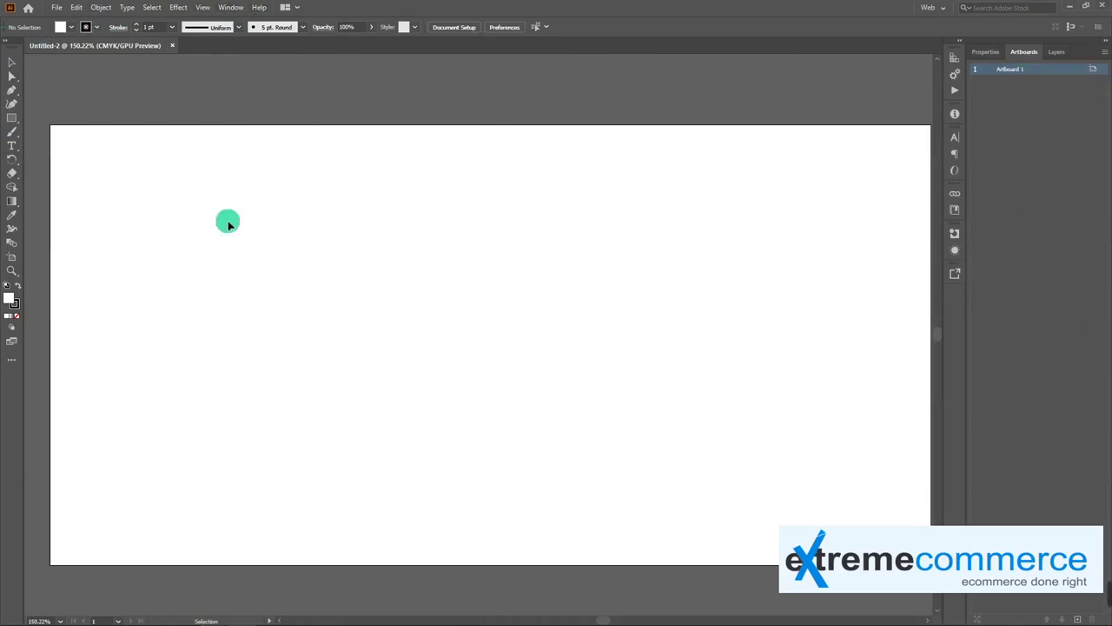
{"action": "left_click", "coordinate": [224, 7]}
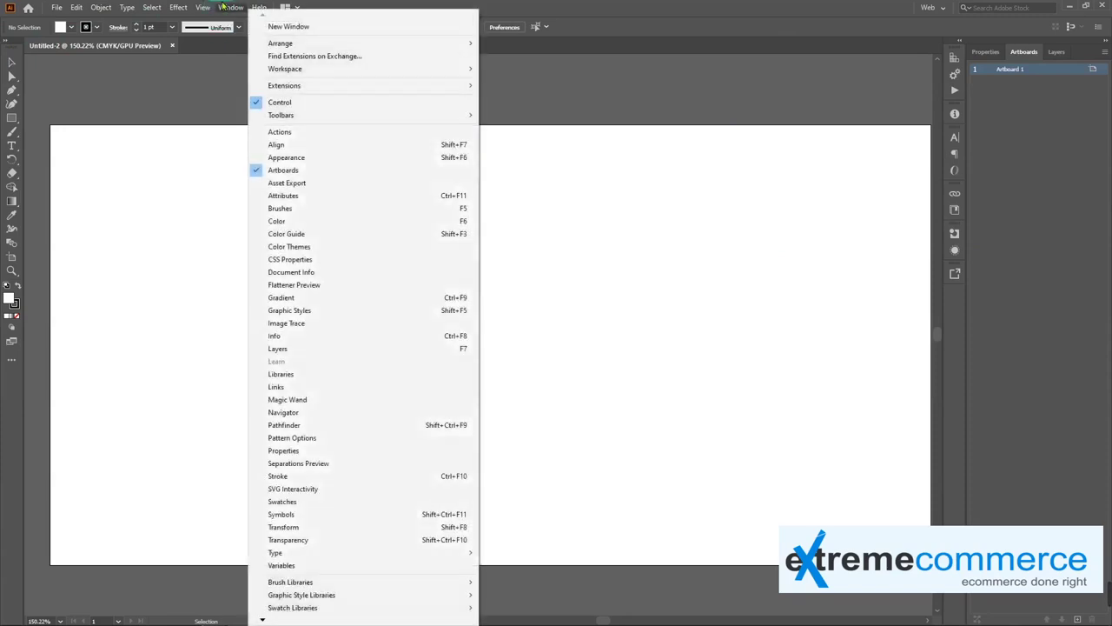
{"action": "mouse_move", "coordinate": [285, 68]}
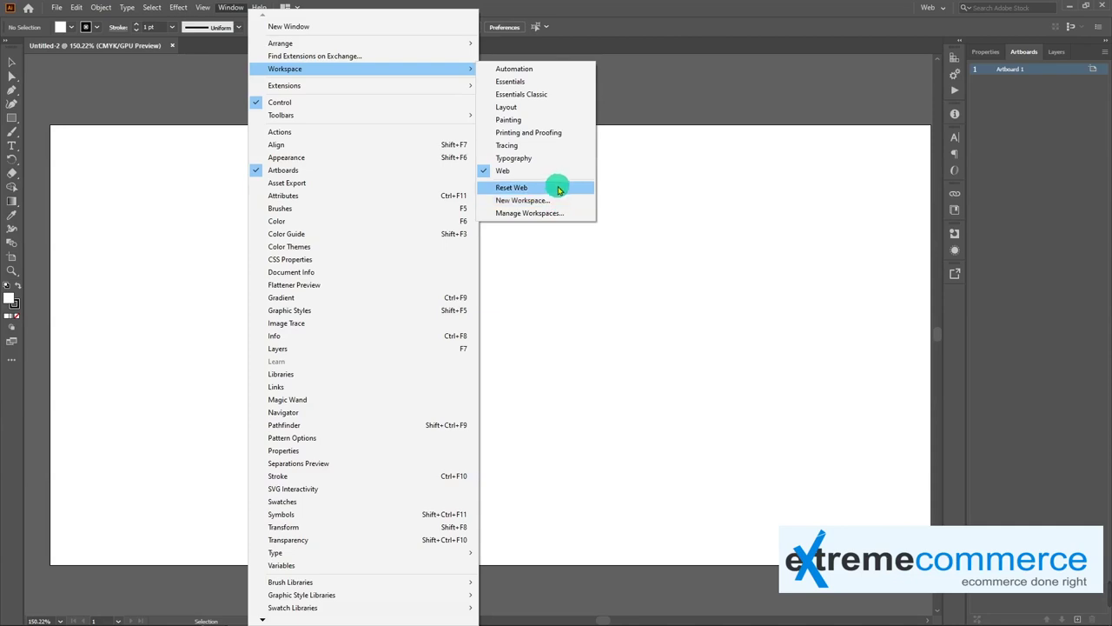
{"action": "left_click", "coordinate": [634, 304]}
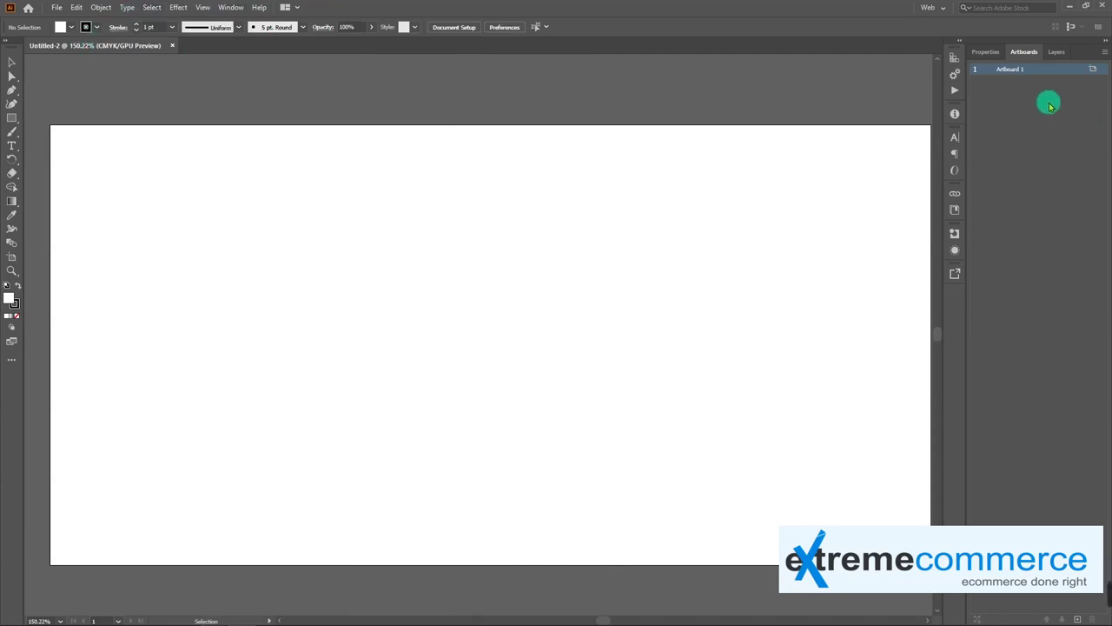
{"action": "left_click", "coordinate": [985, 52]}
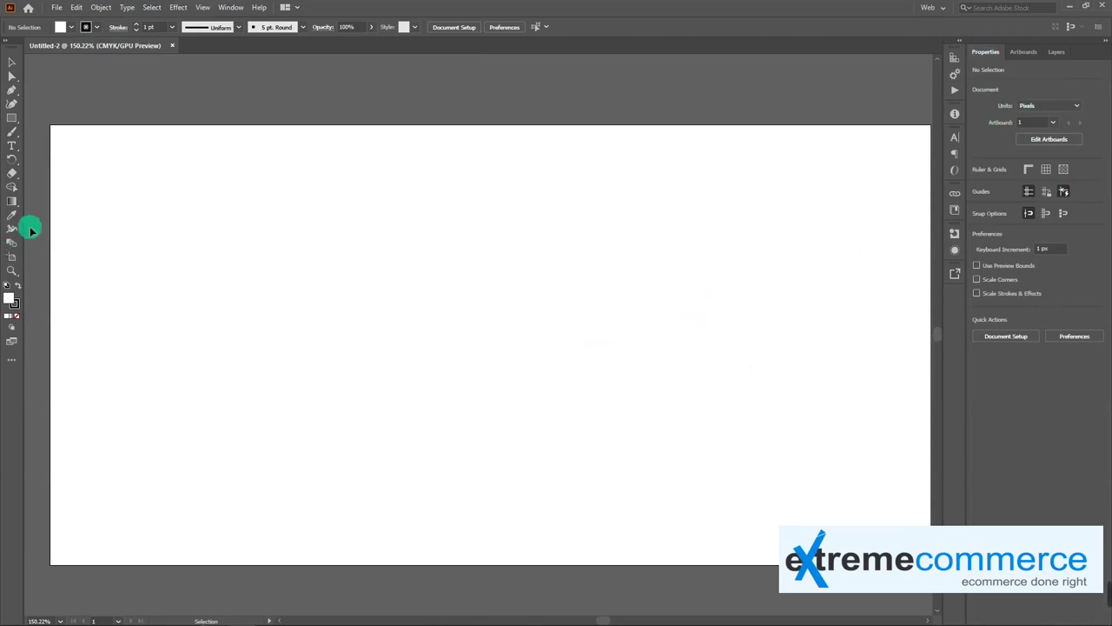
Step: Draw a test rectangle on the artboard and delete it
{"action": "left_click", "coordinate": [11, 118]}
{"action": "left_click_drag", "start_coordinate": [417, 219], "coordinate": [587, 321]}
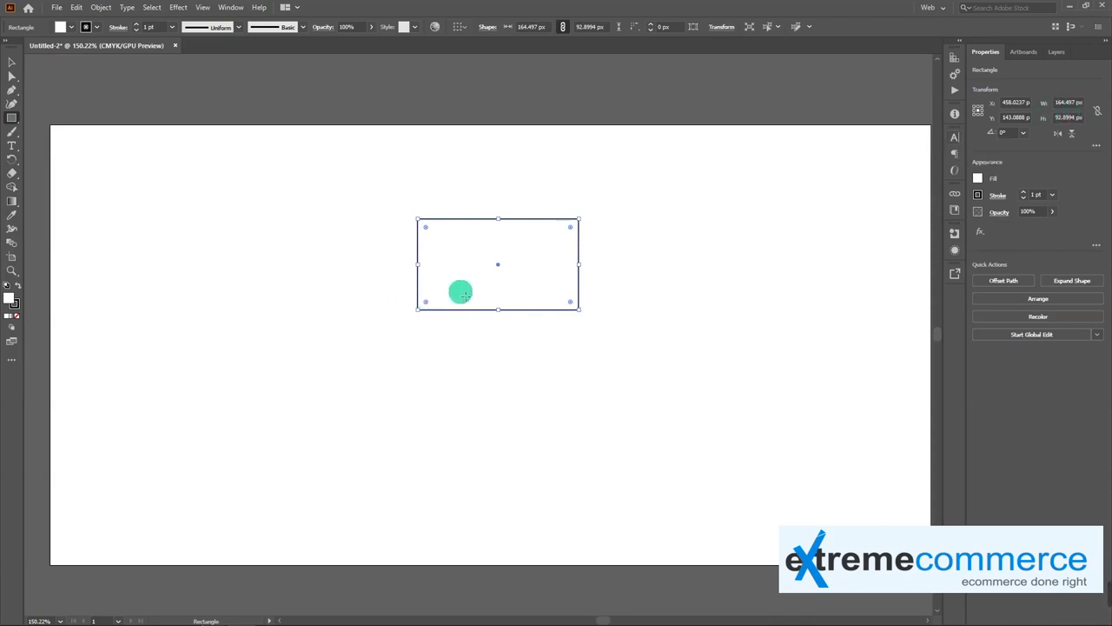
{"action": "key", "text": "Delete"}
{"action": "key", "text": "v"}
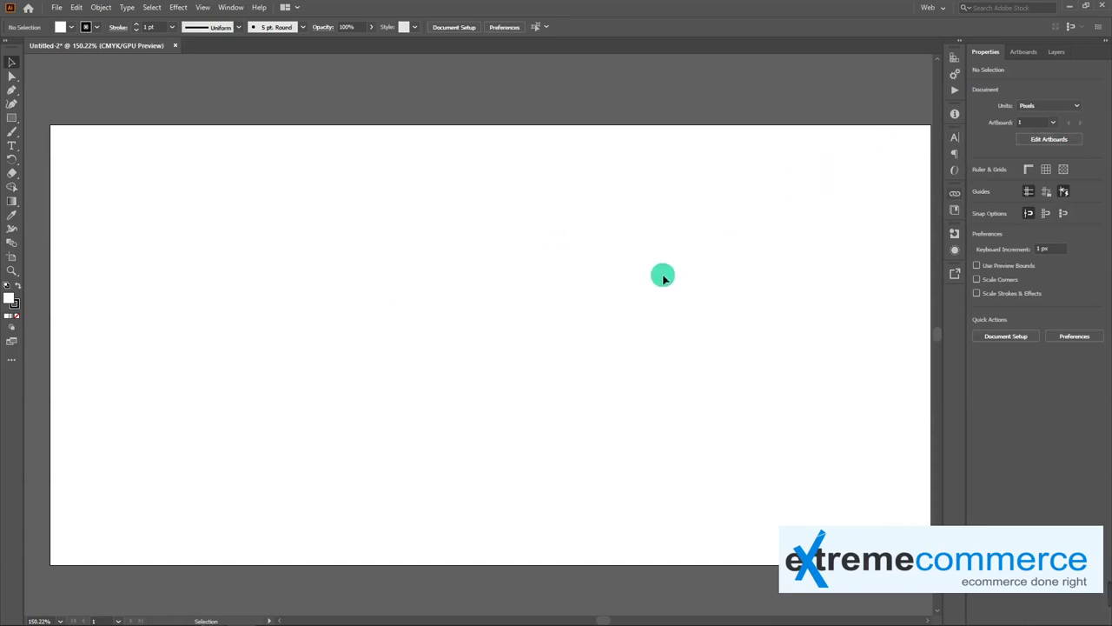
Step: Toggle the rulers, document grid and transparency grid on and off again
{"action": "left_click", "coordinate": [1029, 169]}
{"action": "left_click", "coordinate": [1047, 169]}
{"action": "left_click", "coordinate": [1048, 170]}
{"action": "left_click", "coordinate": [1067, 170]}
{"action": "left_click", "coordinate": [1030, 170]}
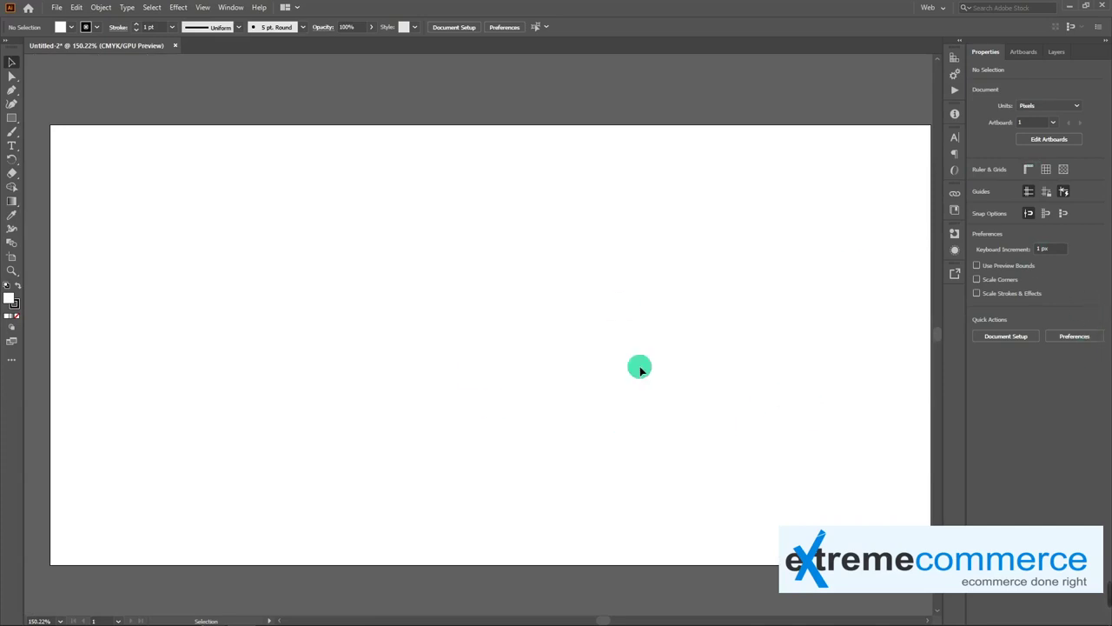
Step: Set the view to 100% in the Artboards panel and add a new artboard
{"action": "left_click", "coordinate": [1024, 52]}
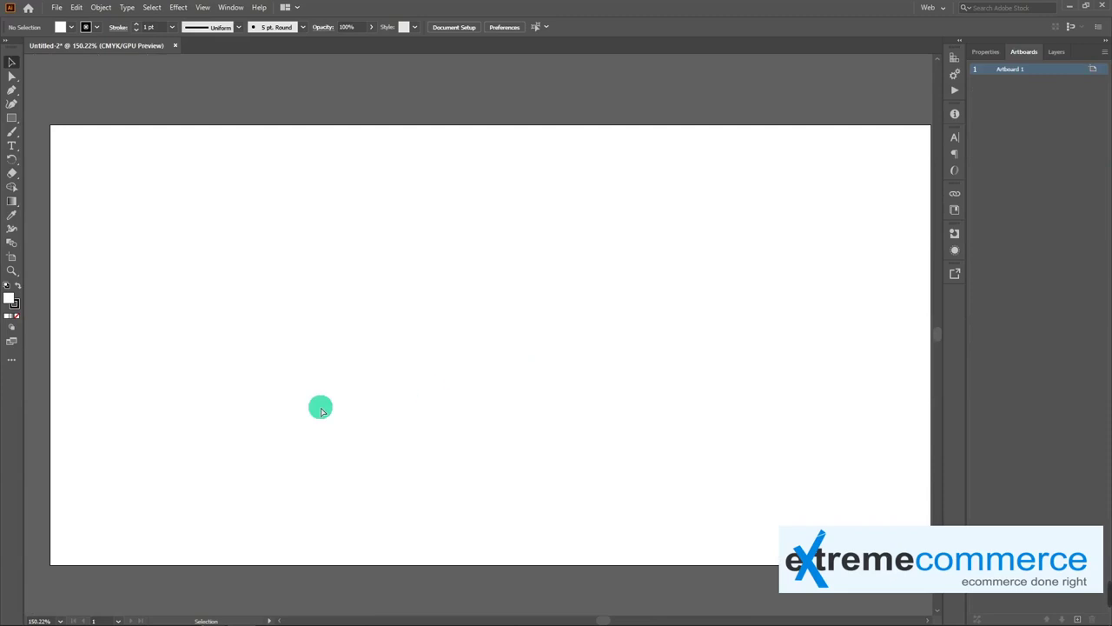
{"action": "key", "text": "ctrl+1"}
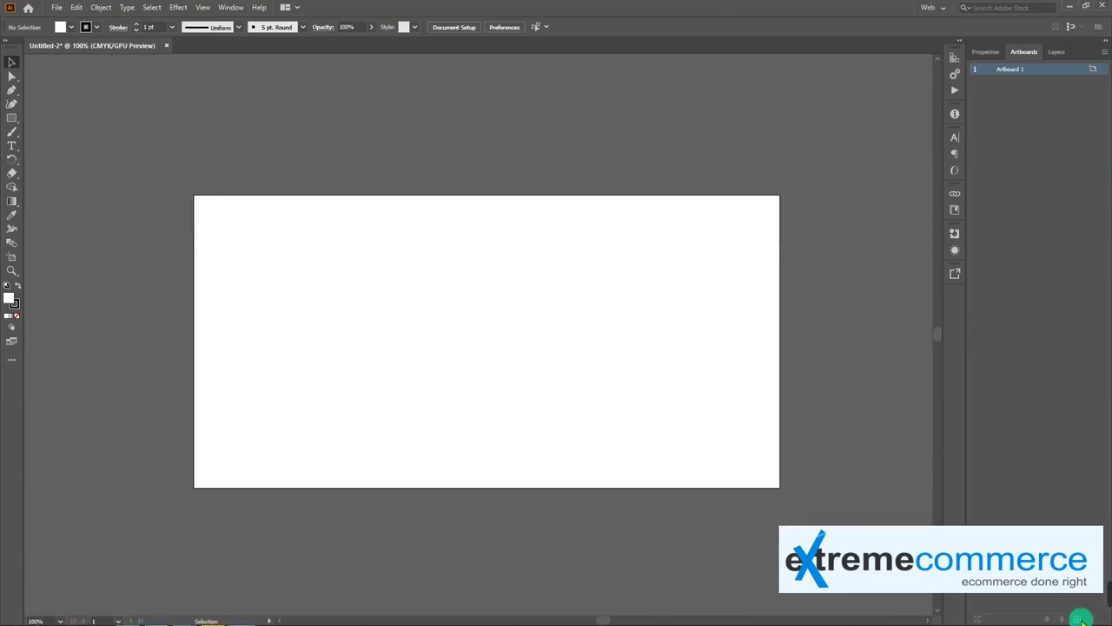
{"action": "left_click", "coordinate": [1080, 620]}
Step: Add artboards up to five, zoom out to view the row, and select Artboards 2–5
{"action": "left_click", "coordinate": [1080, 620]}
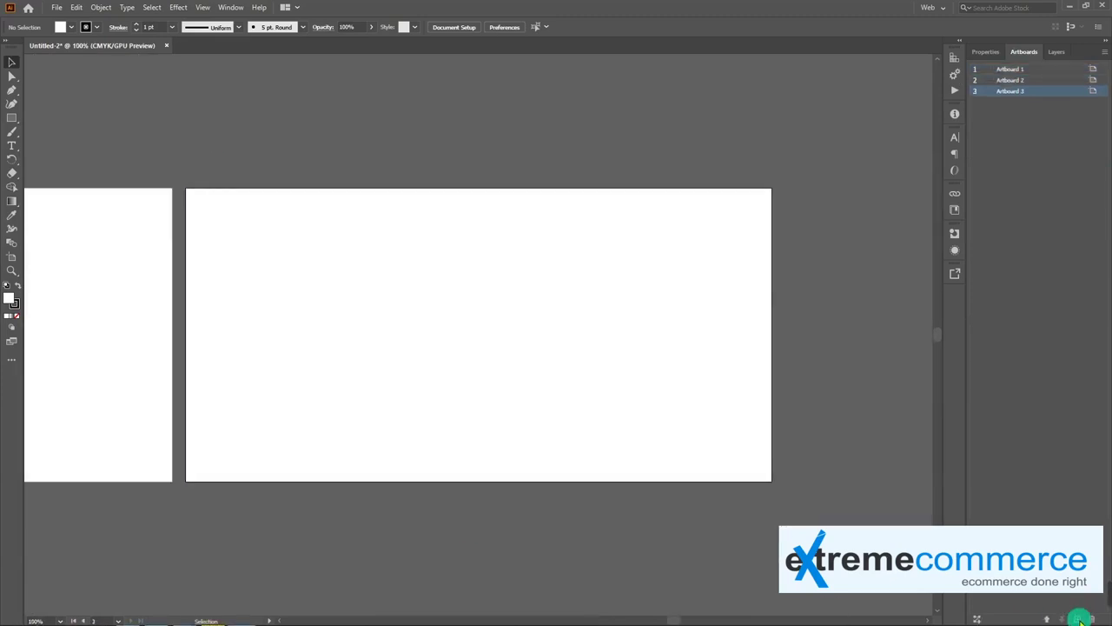
{"action": "key", "text": "ctrl+minus"}
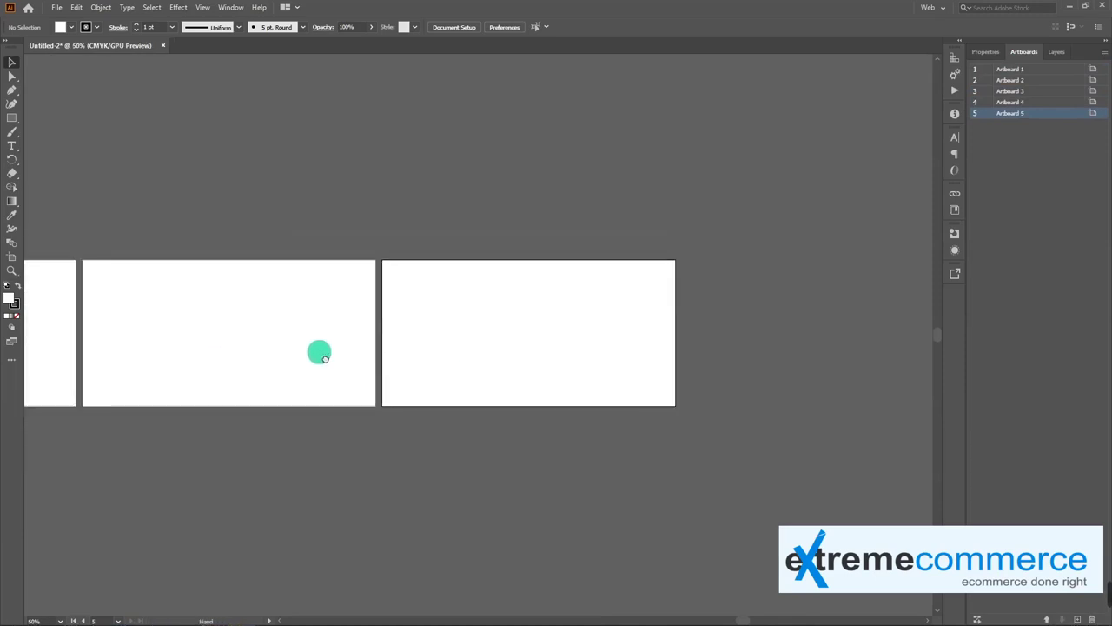
{"action": "key", "text": "ctrl+minus"}
{"action": "mouse_move", "coordinate": [391, 385]}
{"action": "left_mouse_down"}
{"action": "mouse_move", "coordinate": [458, 381]}
{"action": "mouse_move", "coordinate": [501, 350]}
{"action": "left_mouse_up"}
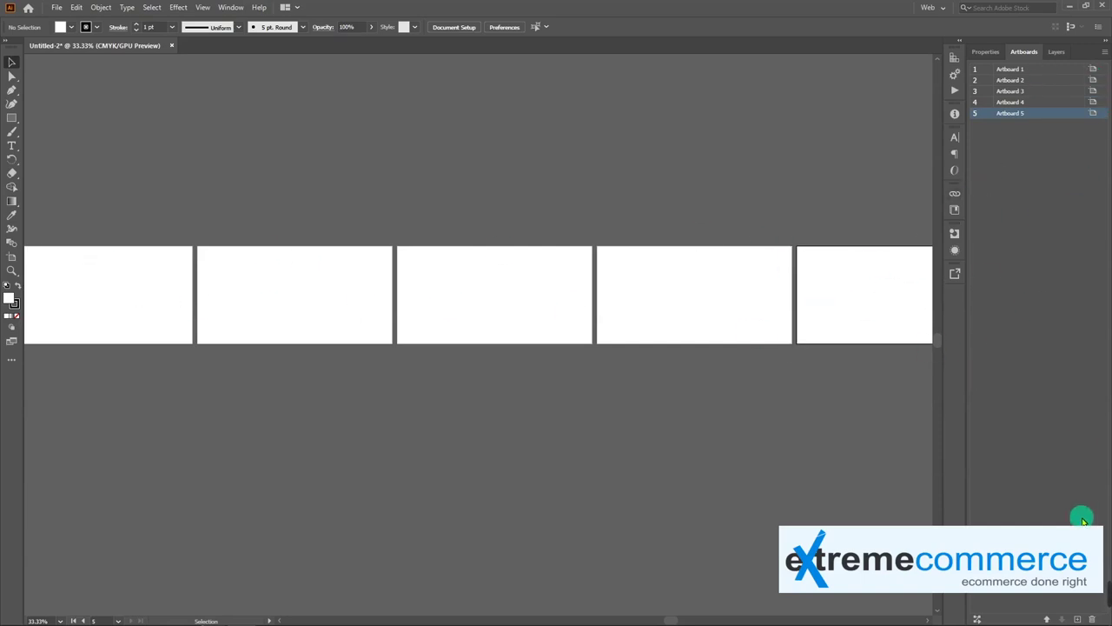
{"action": "left_click_drag", "start_coordinate": [1025, 109], "coordinate": [1034, 83]}
Step: Delete Artboards 2–5 and centre the remaining Artboard 1 at 100% zoom
{"action": "left_click", "coordinate": [1092, 619]}
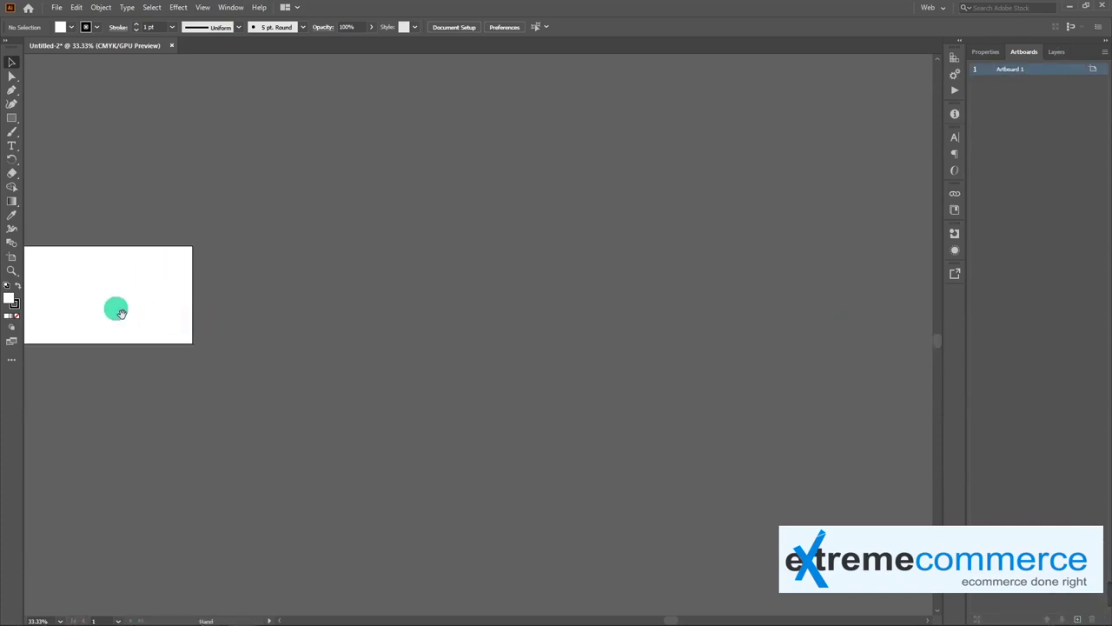
{"action": "left_click_drag", "start_coordinate": [150, 308], "coordinate": [526, 338]}
{"action": "key", "text": "ctrl+1"}
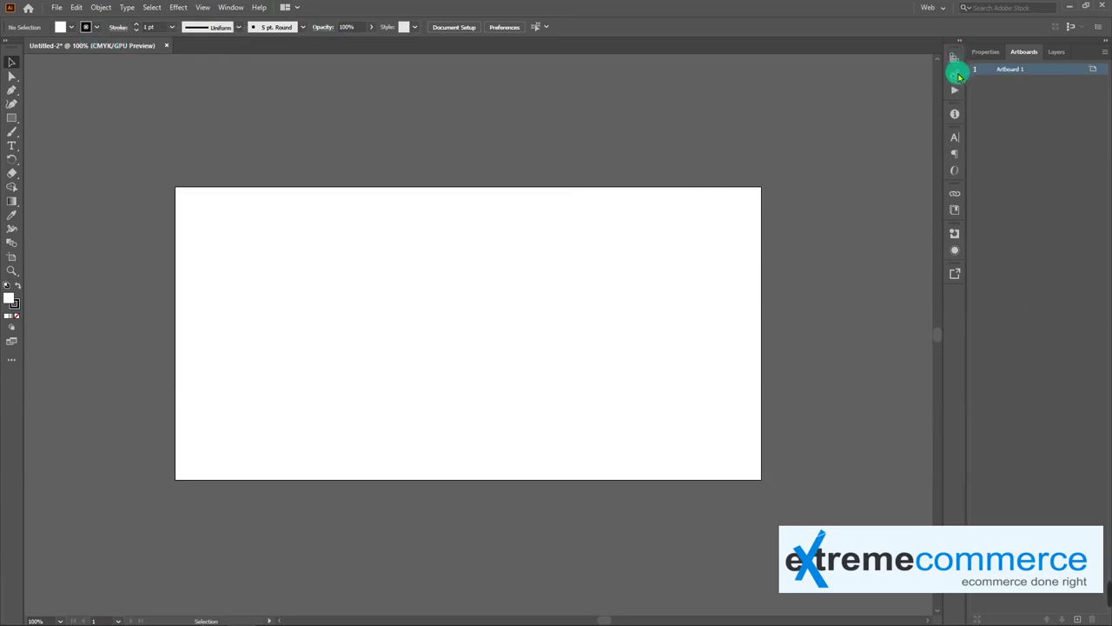
{"action": "left_click", "coordinate": [955, 75]}
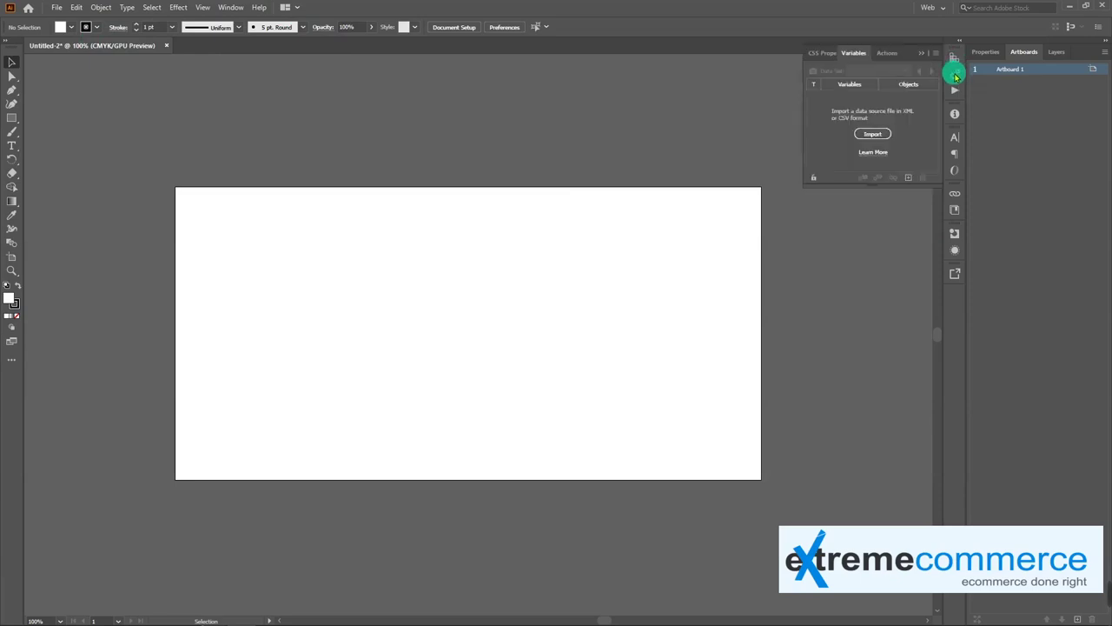
{"action": "left_click", "coordinate": [957, 91]}
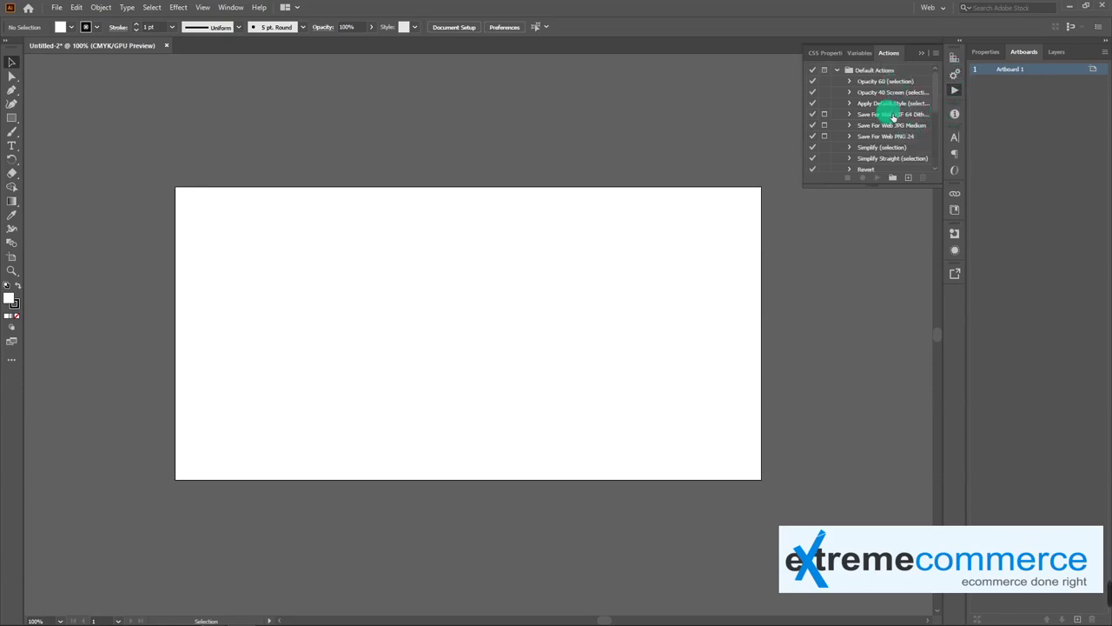
{"action": "left_click", "coordinate": [955, 115]}
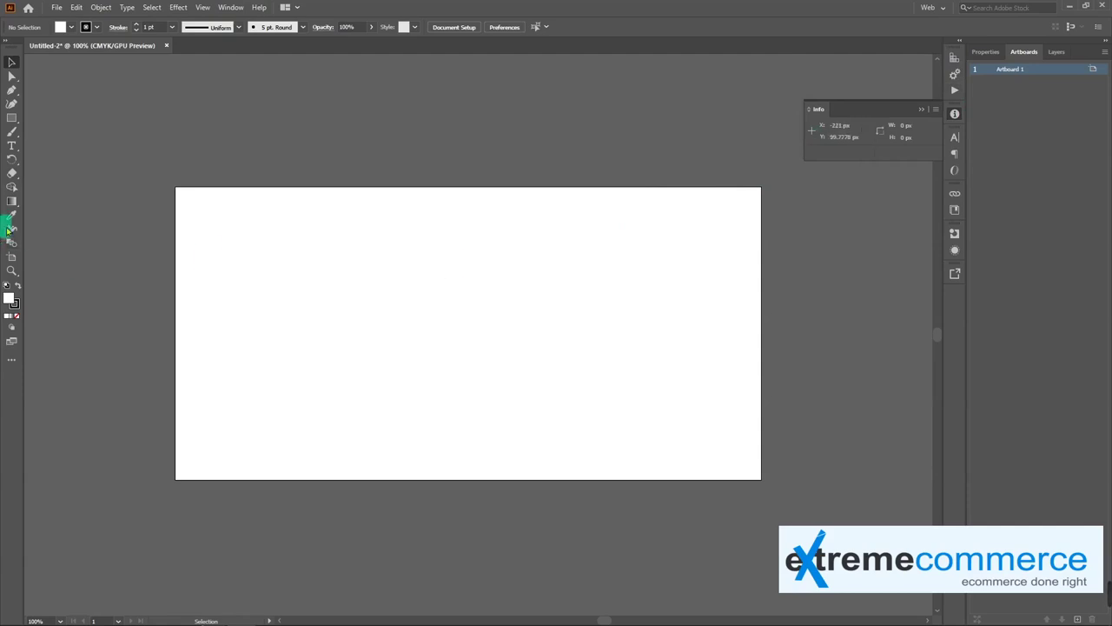
{"action": "left_click", "coordinate": [12, 117]}
{"action": "left_click_drag", "start_coordinate": [477, 298], "coordinate": [565, 345]}
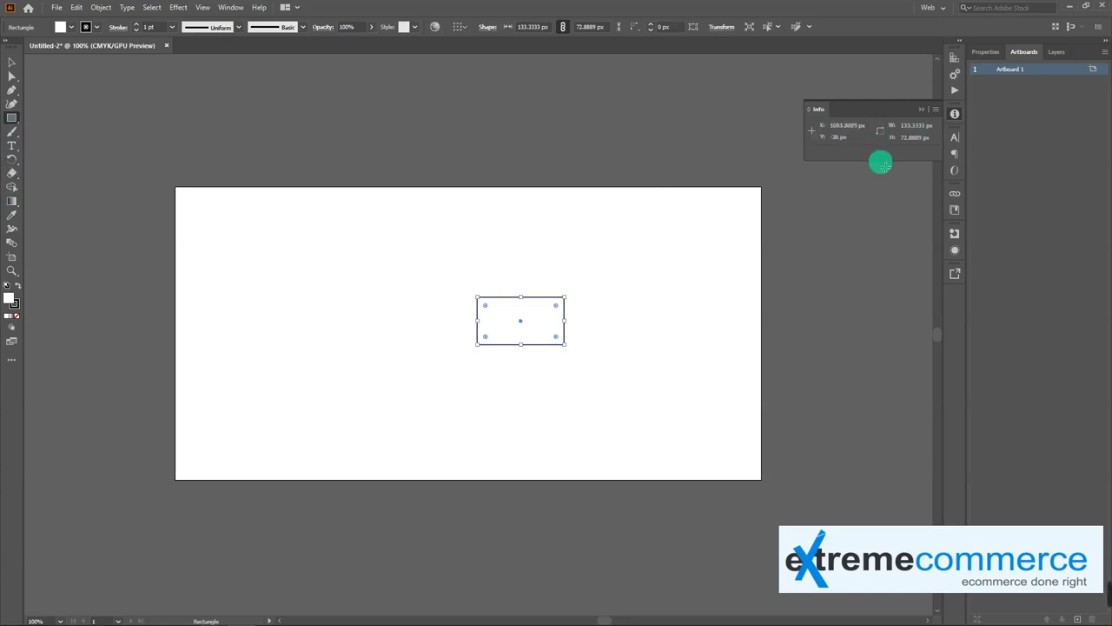
{"action": "key", "text": "Delete"}
{"action": "key", "text": "v"}
{"action": "left_click", "coordinate": [922, 109]}
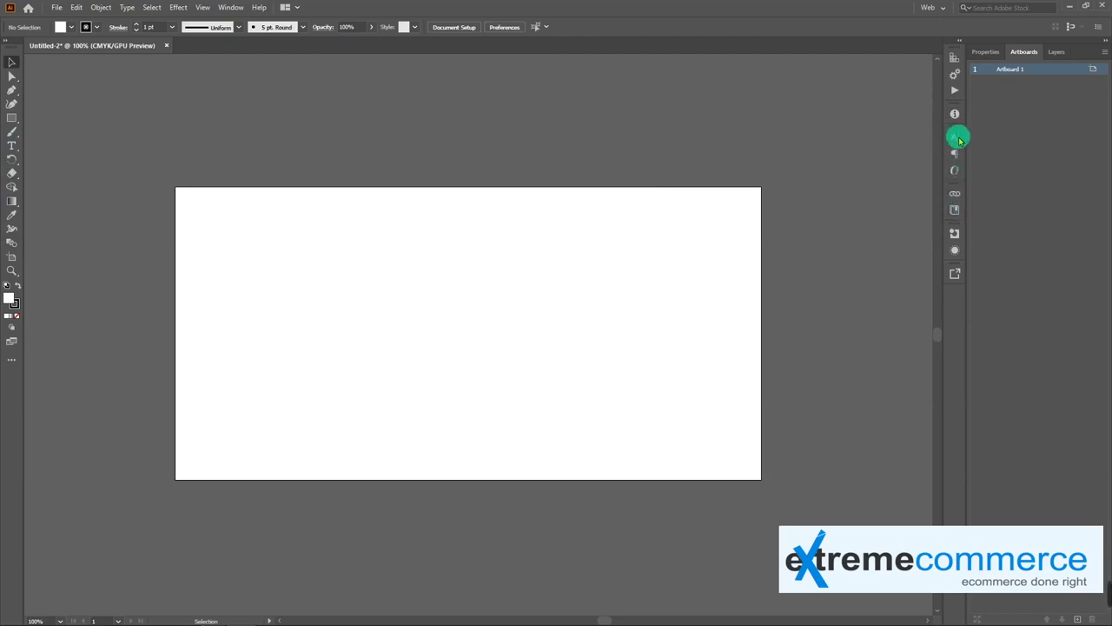
{"action": "left_click", "coordinate": [959, 139]}
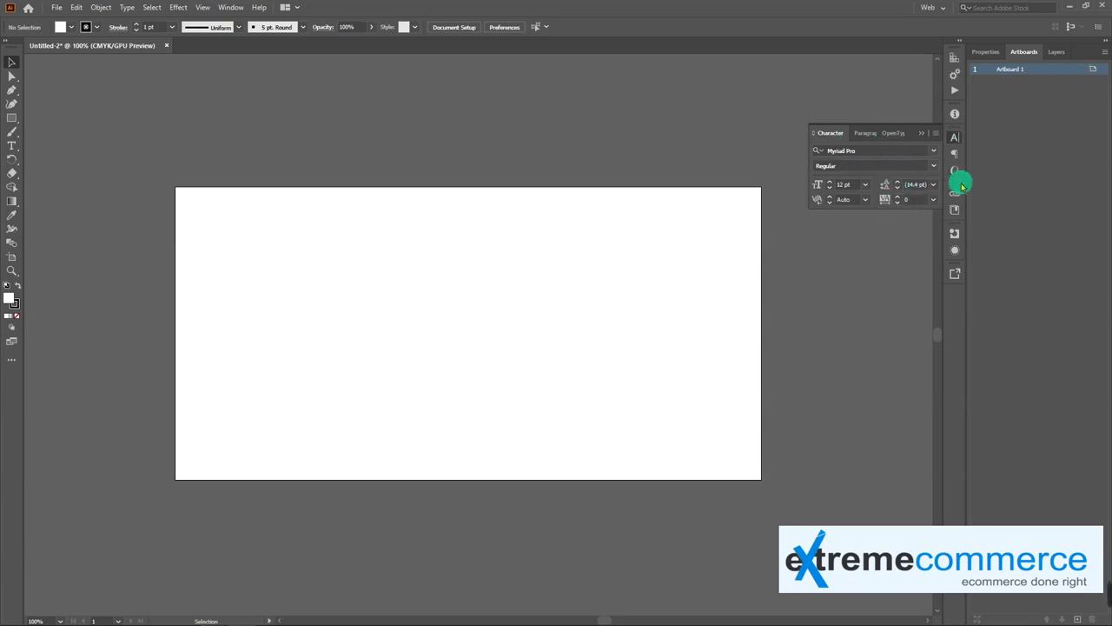
{"action": "left_click", "coordinate": [957, 155]}
{"action": "left_click", "coordinate": [954, 172]}
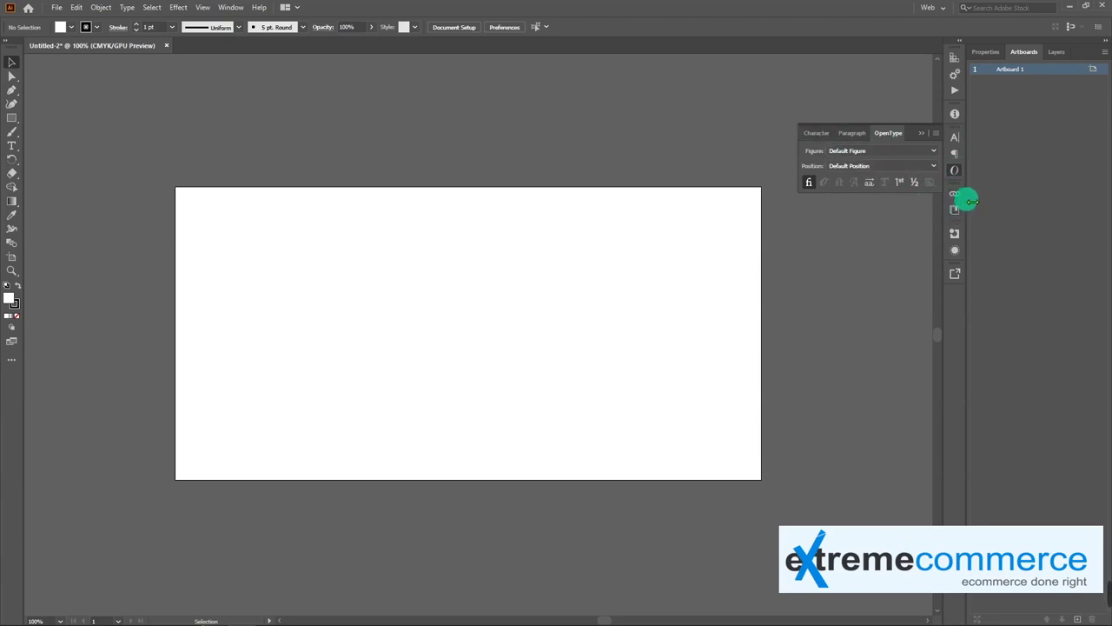
{"action": "left_click", "coordinate": [957, 169]}
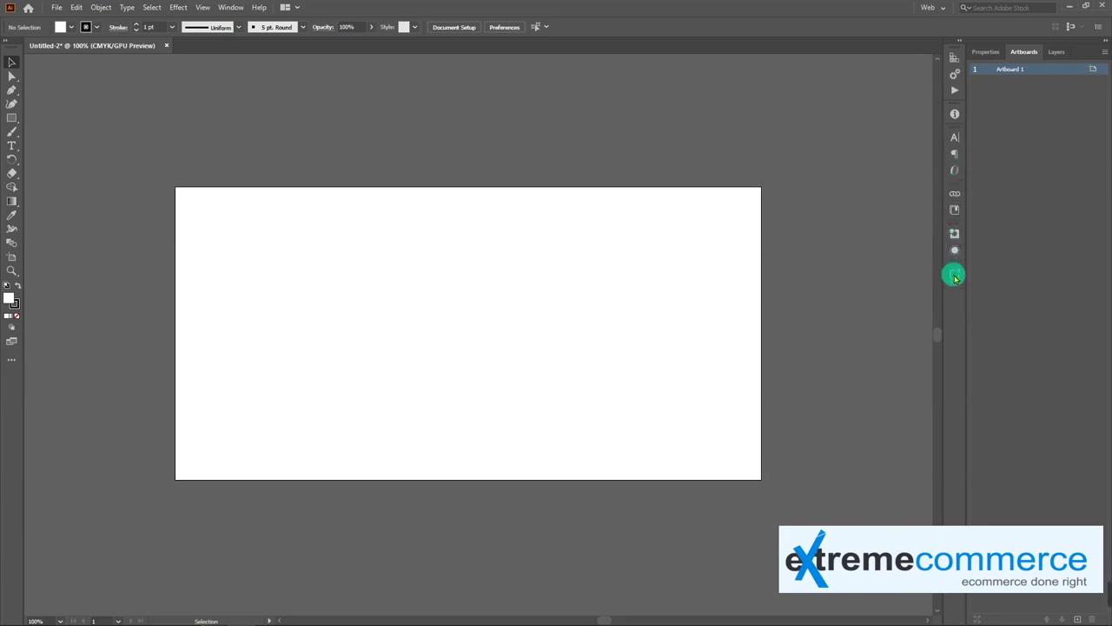
{"action": "left_click", "coordinate": [962, 42]}
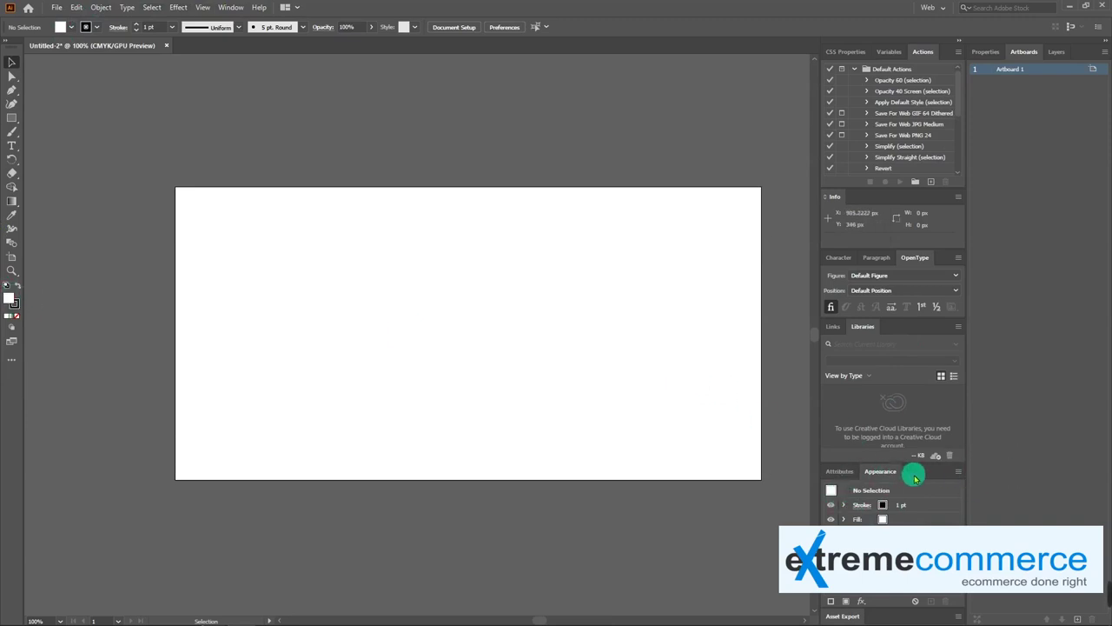
{"action": "left_click", "coordinate": [959, 40]}
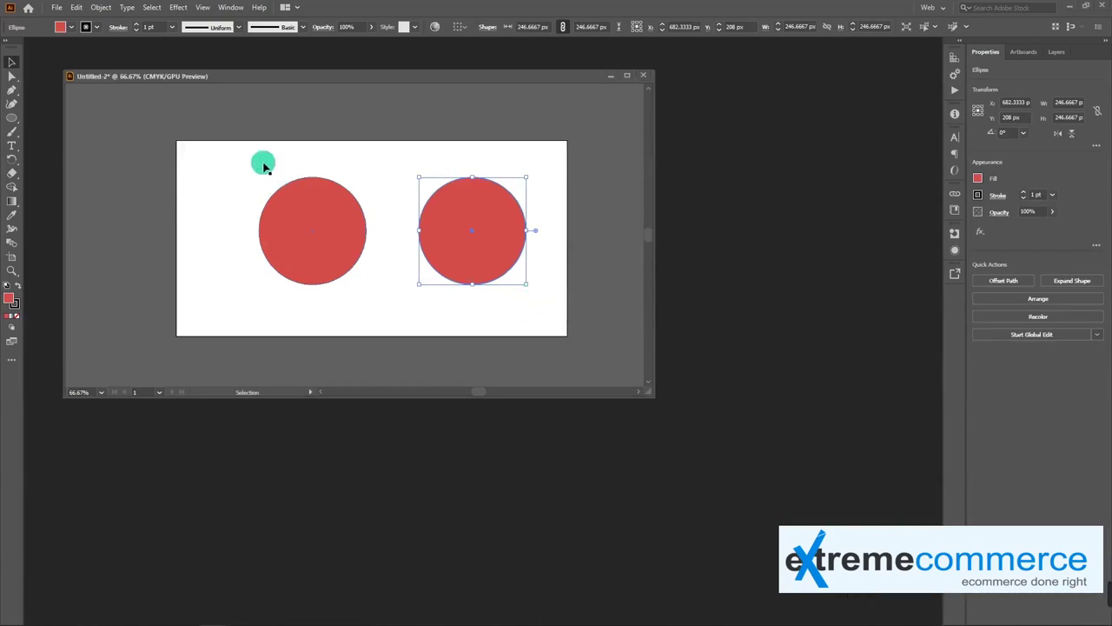
Step: Stack the two red circles together and zoom to 1200% on the circle's left edge
{"action": "left_click_drag", "start_coordinate": [502, 243], "coordinate": [485, 246]}
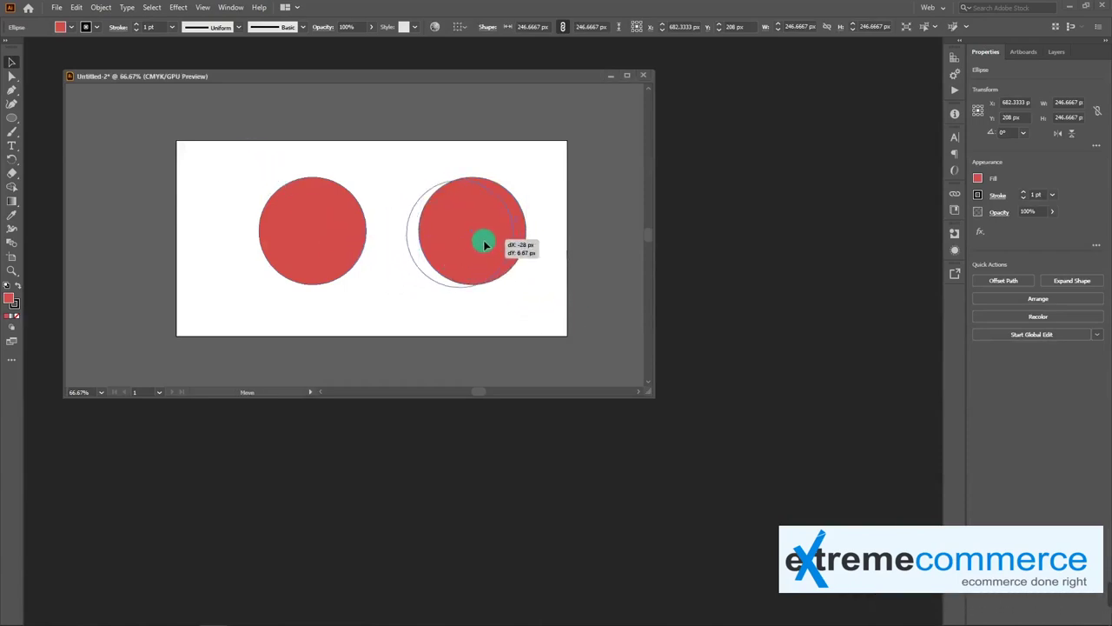
{"action": "left_click_drag", "start_coordinate": [330, 245], "coordinate": [461, 248]}
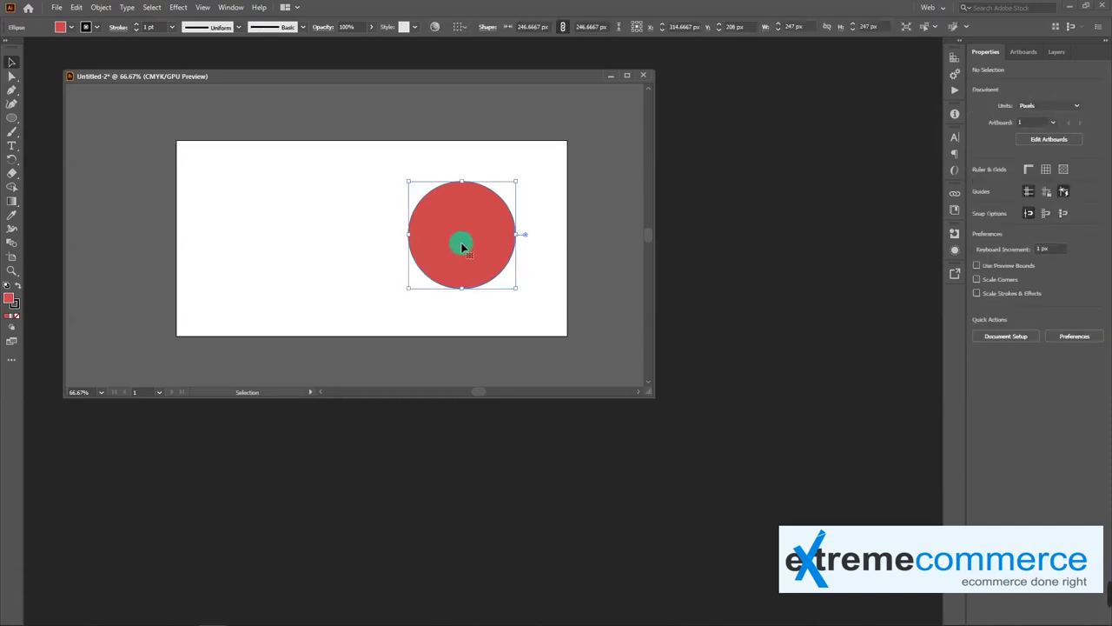
{"action": "key", "text": "ctrl+plus"}
{"action": "key", "text": "ctrl+plus"}
{"action": "key", "text": "ctrl+plus"}
{"action": "key", "text": "ctrl+plus"}
{"action": "left_click_drag", "start_coordinate": [368, 217], "coordinate": [465, 301]}
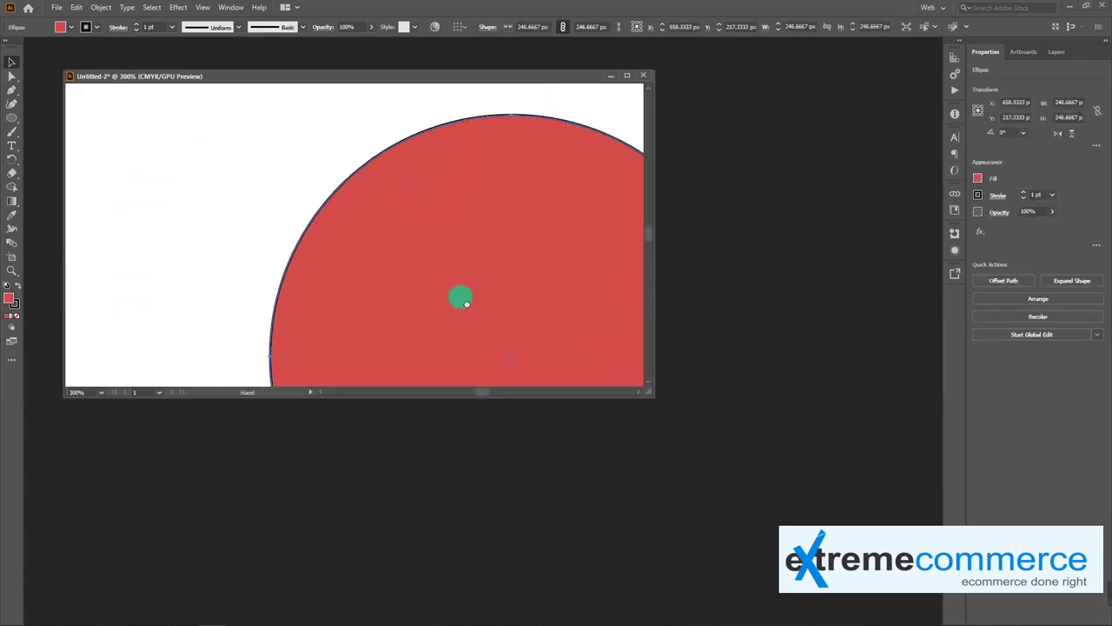
{"action": "key", "text": "ctrl+plus"}
{"action": "key", "text": "ctrl+plus"}
{"action": "left_click_drag", "start_coordinate": [301, 228], "coordinate": [502, 373]}
{"action": "left_click_drag", "start_coordinate": [408, 300], "coordinate": [506, 345]}
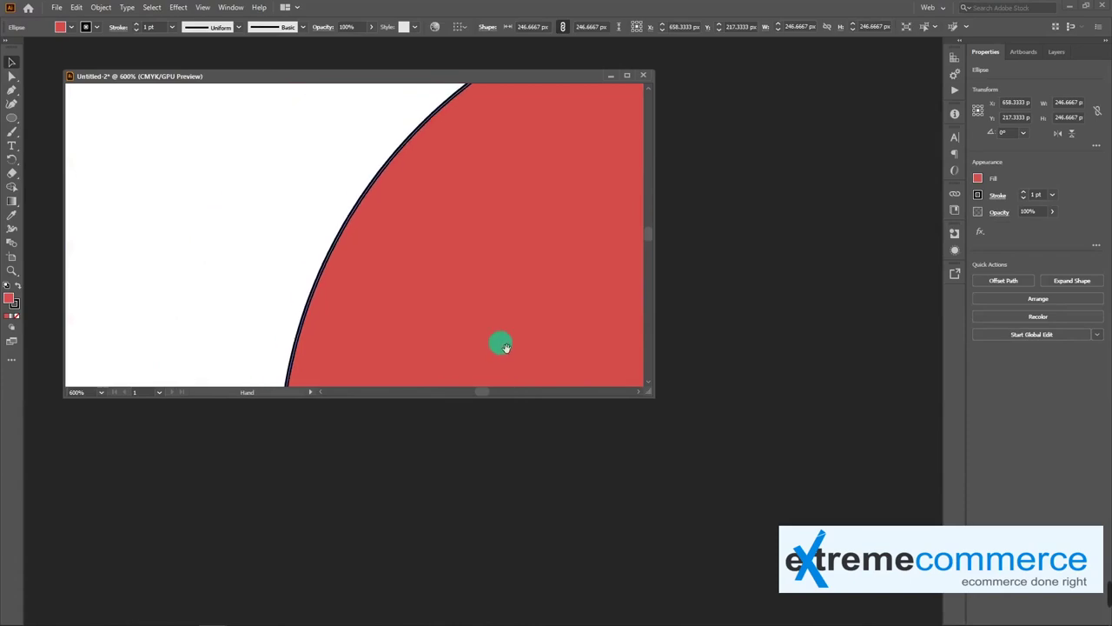
{"action": "key", "text": "ctrl+plus"}
{"action": "key", "text": "ctrl+plus"}
{"action": "left_click_drag", "start_coordinate": [388, 263], "coordinate": [502, 312]}
{"action": "mouse_move", "coordinate": [313, 252]}
{"action": "left_mouse_down"}
{"action": "mouse_move", "coordinate": [425, 318]}
{"action": "mouse_move", "coordinate": [498, 318]}
{"action": "left_mouse_up"}
{"action": "mouse_move", "coordinate": [416, 168]}
{"action": "left_mouse_down"}
{"action": "mouse_move", "coordinate": [394, 241]}
{"action": "mouse_move", "coordinate": [450, 251]}
{"action": "mouse_move", "coordinate": [483, 232]}
{"action": "left_mouse_up"}
Step: Scroll and pan the magnified view along the red circle's edge to check alignment
{"action": "scroll", "coordinate": [411, 301], "scroll_direction": "up", "scroll_amount": 2}
{"action": "scroll", "coordinate": [409, 298], "scroll_direction": "up", "scroll_amount": 2}
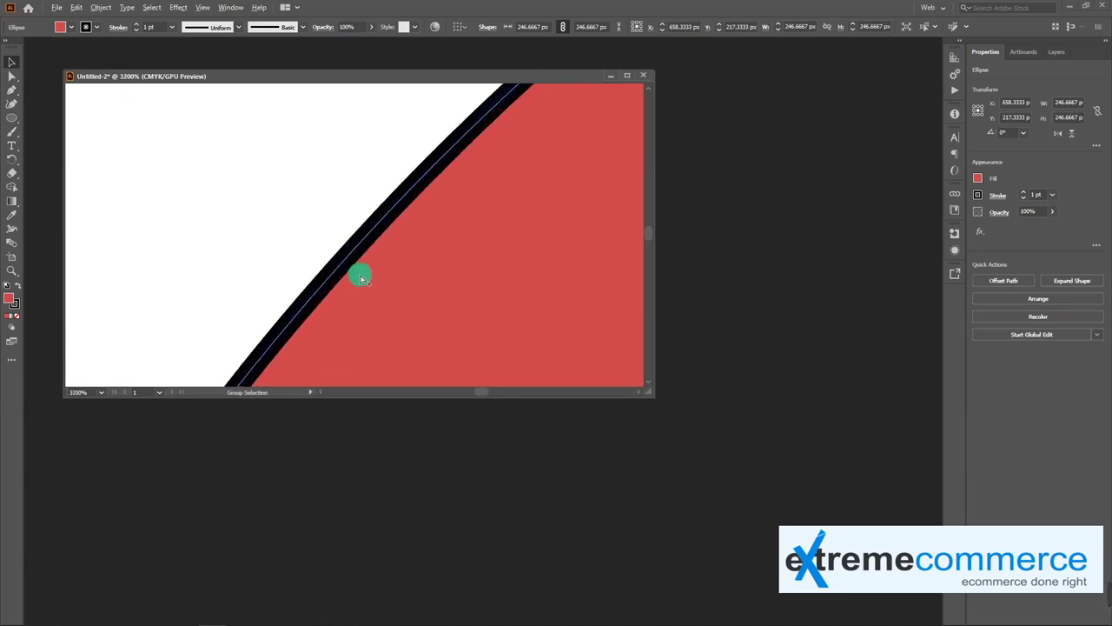
{"action": "scroll", "coordinate": [359, 272], "scroll_direction": "up", "scroll_amount": 2}
{"action": "scroll", "coordinate": [355, 276], "scroll_direction": "up", "scroll_amount": 2}
{"action": "scroll", "coordinate": [356, 280], "scroll_direction": "down", "scroll_amount": 2}
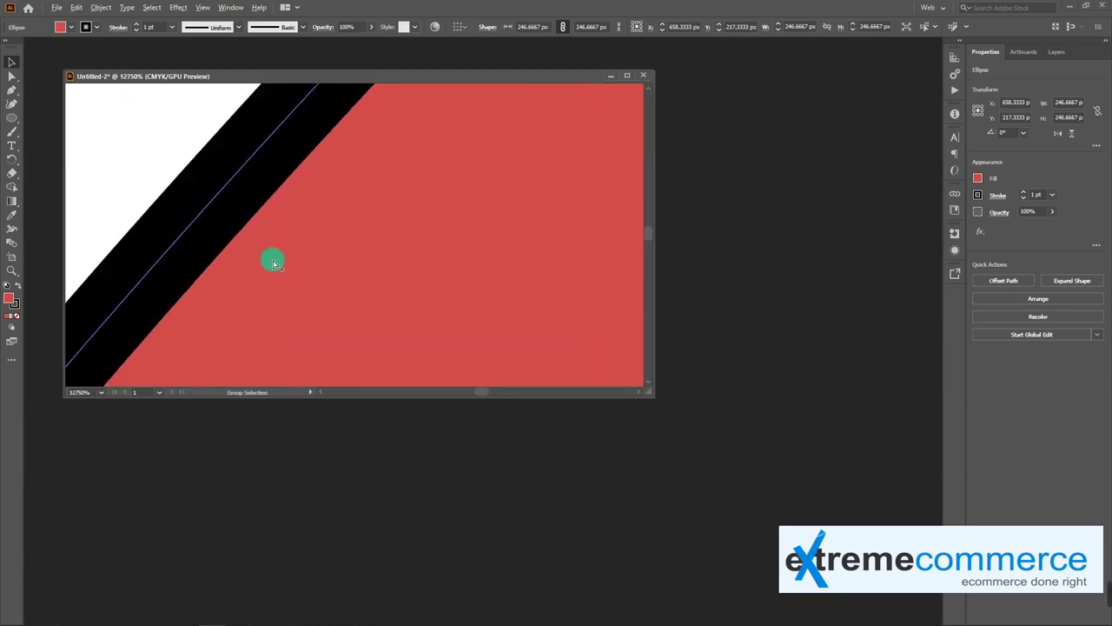
{"action": "scroll", "coordinate": [399, 291], "scroll_direction": "up", "scroll_amount": 1}
{"action": "left_click_drag", "start_coordinate": [533, 325], "coordinate": [457, 320]}
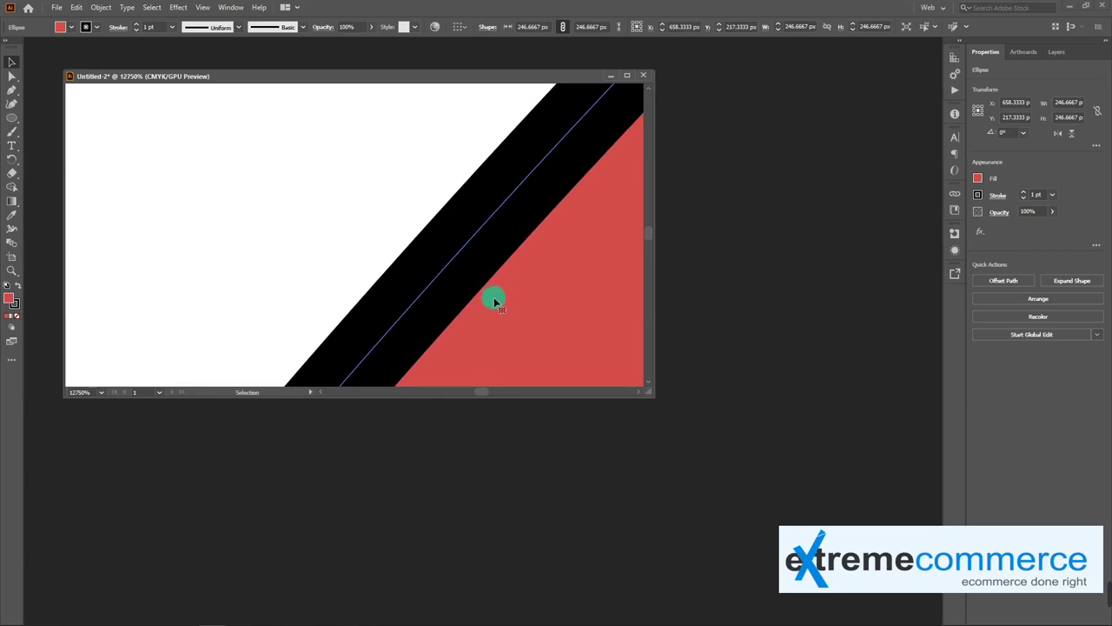
{"action": "scroll", "coordinate": [436, 293], "scroll_direction": "up", "scroll_amount": 1}
{"action": "scroll", "coordinate": [457, 307], "scroll_direction": "up", "scroll_amount": 2}
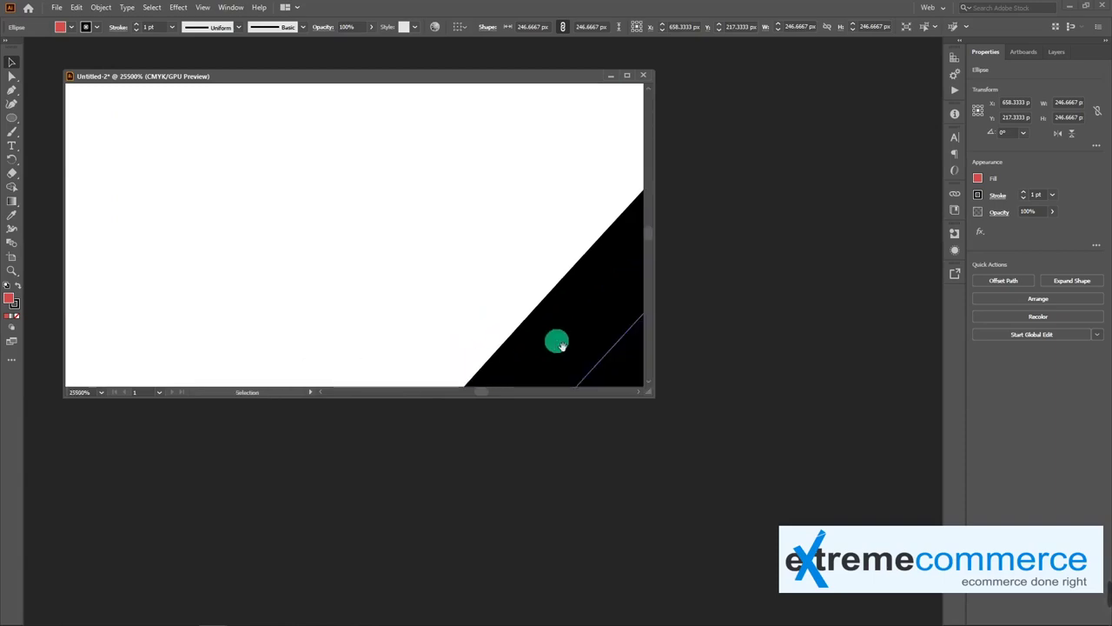
{"action": "scroll", "coordinate": [486, 270], "scroll_direction": "up", "scroll_amount": 1}
{"action": "scroll", "coordinate": [452, 313], "scroll_direction": "down", "scroll_amount": 5}
{"action": "scroll", "coordinate": [447, 315], "scroll_direction": "down", "scroll_amount": 5}
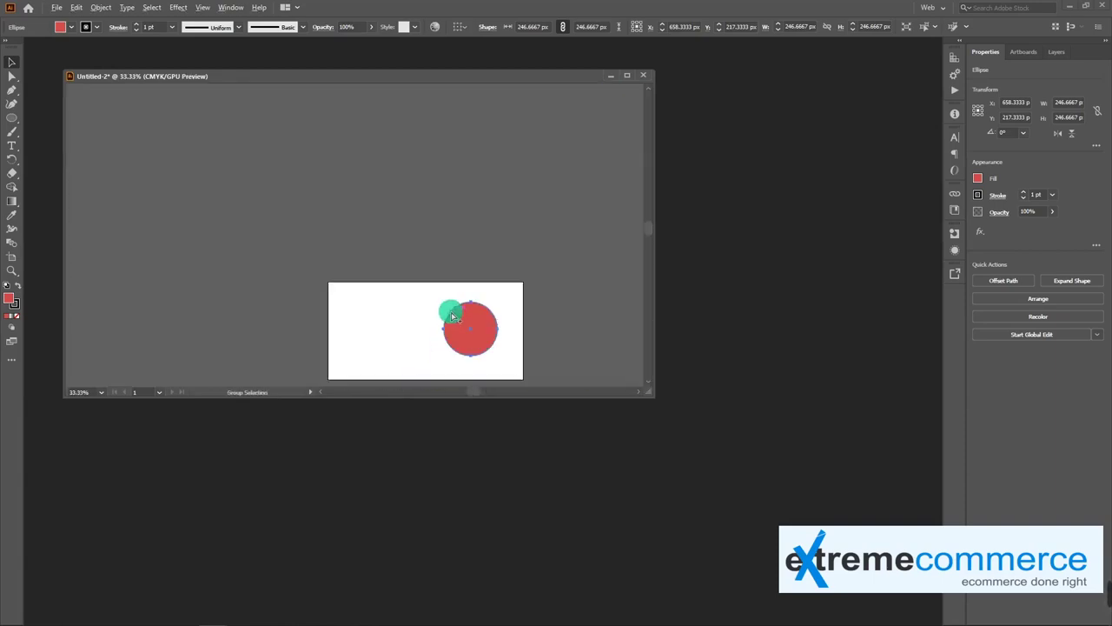
{"action": "scroll", "coordinate": [478, 241], "scroll_direction": "down", "scroll_amount": 2}
Step: Reselect the red circle and Alt-drag a 246.6667 px copy to its left
{"action": "left_click", "coordinate": [496, 281]}
{"action": "left_click", "coordinate": [471, 218]}
{"action": "left_click", "coordinate": [387, 231]}
{"action": "left_click", "coordinate": [474, 220]}
{"action": "left_click", "coordinate": [394, 228]}
{"action": "left_click", "coordinate": [488, 237]}
{"action": "left_click_drag", "start_coordinate": [488, 241], "coordinate": [407, 240]}
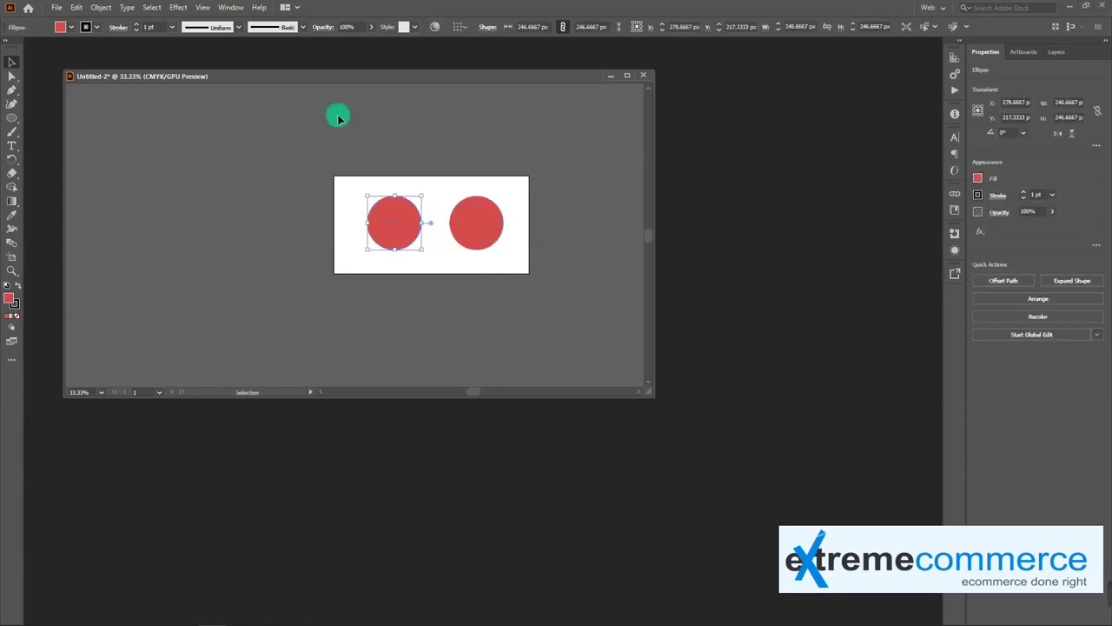
Step: Rasterize the left red circle at Screen 72 ppi with anti-aliasing set to None
{"action": "left_click", "coordinate": [176, 8]}
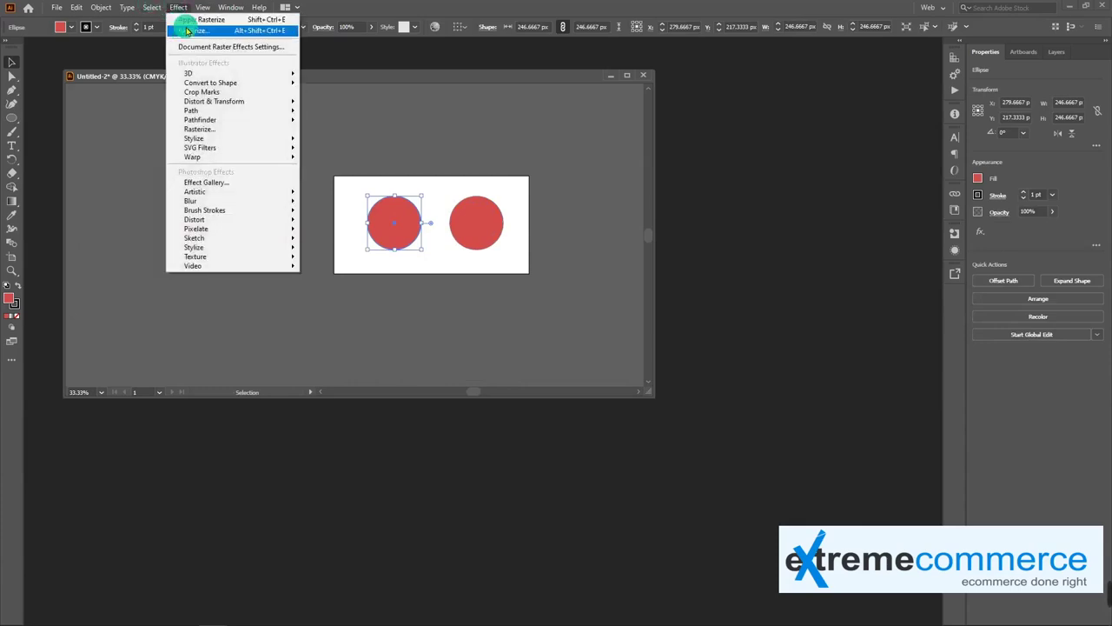
{"action": "left_click", "coordinate": [194, 30]}
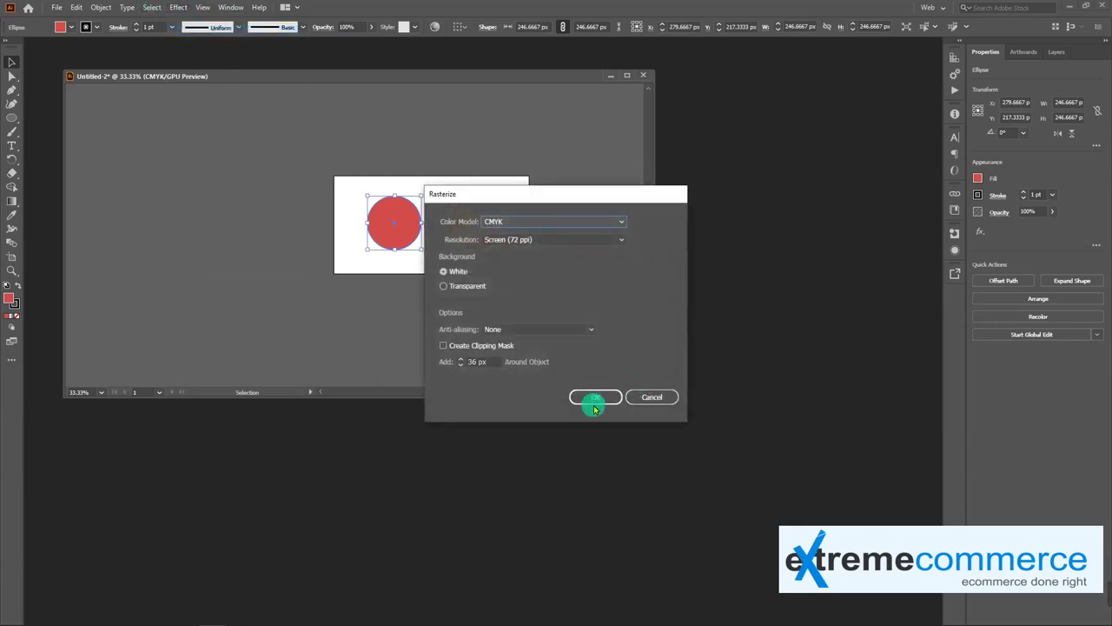
{"action": "left_click", "coordinate": [595, 397]}
{"action": "left_click", "coordinate": [446, 295]}
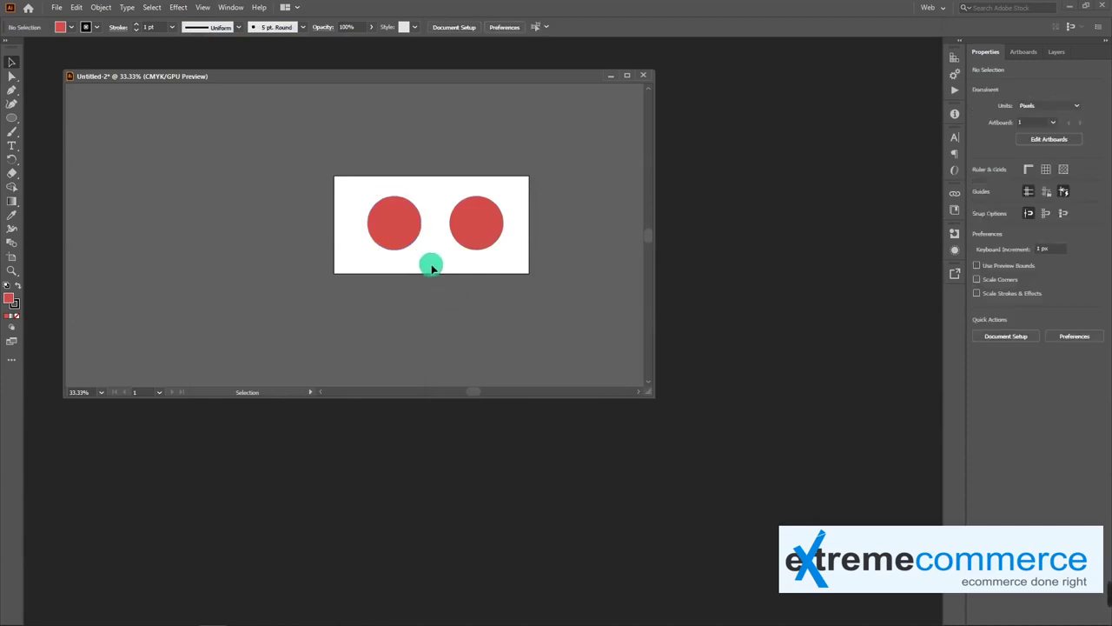
Step: Zoom in and pan to the rasterized circle's jagged edge
{"action": "key", "text": "ctrl+plus"}
{"action": "scroll", "coordinate": [492, 216], "scroll_direction": "up", "scroll_amount": 1}
{"action": "scroll", "coordinate": [437, 275], "scroll_direction": "up", "scroll_amount": 1}
{"action": "scroll", "coordinate": [442, 261], "scroll_direction": "up", "scroll_amount": 1}
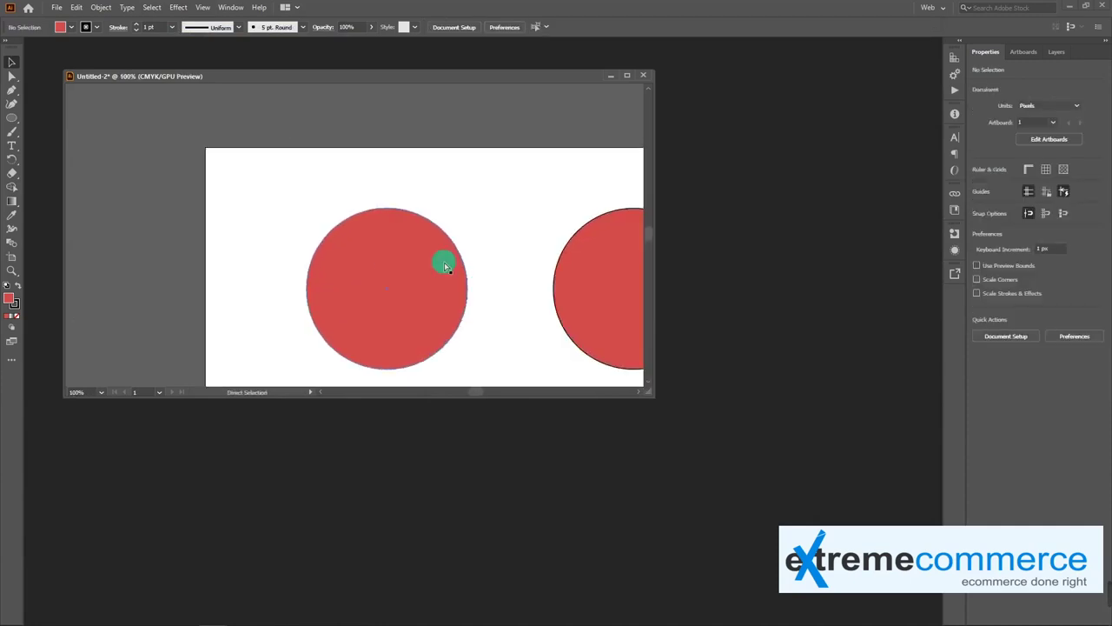
{"action": "scroll", "coordinate": [515, 253], "scroll_direction": "up", "scroll_amount": 1}
{"action": "left_click_drag", "start_coordinate": [515, 254], "coordinate": [439, 231]}
{"action": "scroll", "coordinate": [475, 264], "scroll_direction": "up", "scroll_amount": 1}
{"action": "scroll", "coordinate": [548, 229], "scroll_direction": "up", "scroll_amount": 1}
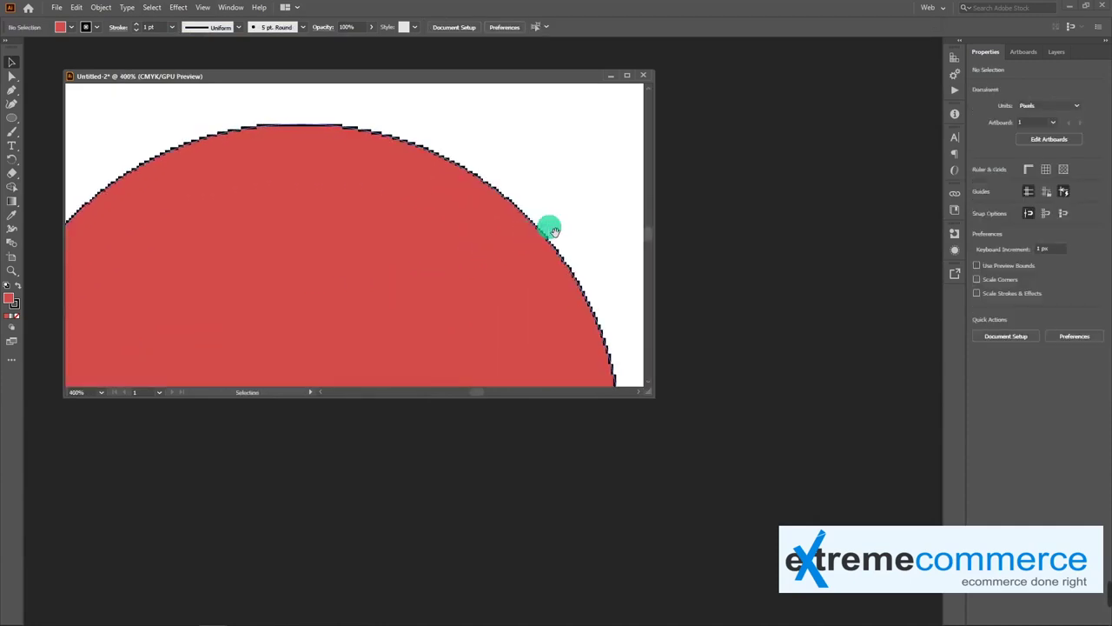
{"action": "left_click_drag", "start_coordinate": [548, 229], "coordinate": [361, 190]}
{"action": "scroll", "coordinate": [418, 260], "scroll_direction": "up", "scroll_amount": 1}
{"action": "scroll", "coordinate": [464, 233], "scroll_direction": "up", "scroll_amount": 2}
{"action": "left_click_drag", "start_coordinate": [464, 234], "coordinate": [404, 231]}
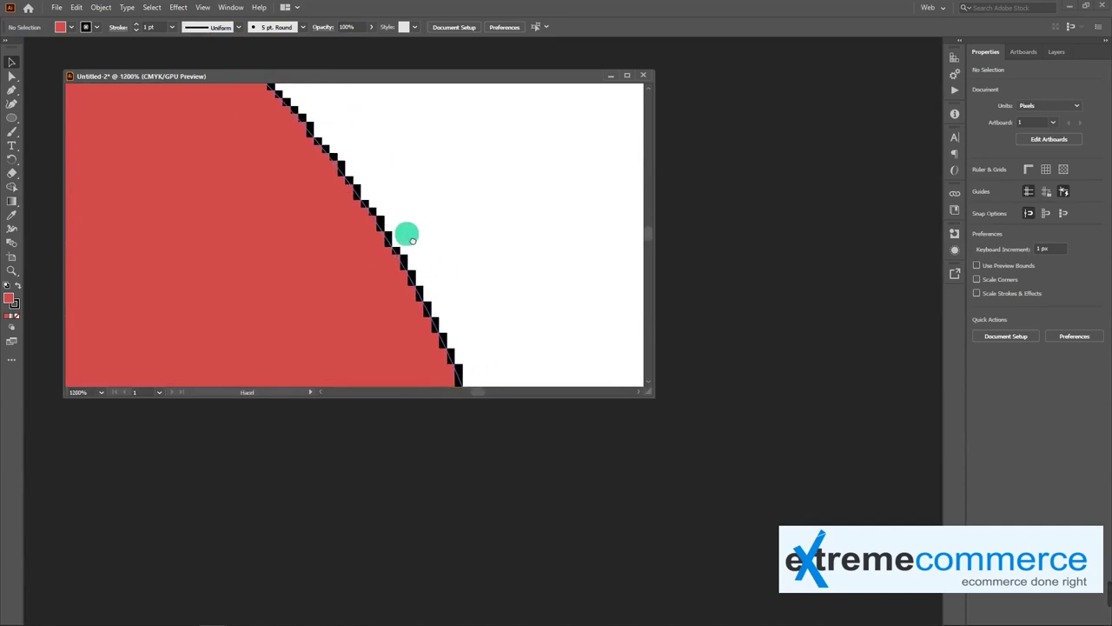
Step: Pan along the pixelated edge up to the top of the left circle
{"action": "scroll", "coordinate": [414, 275], "scroll_direction": "down", "scroll_amount": 1}
{"action": "left_click_drag", "start_coordinate": [397, 269], "coordinate": [390, 240]}
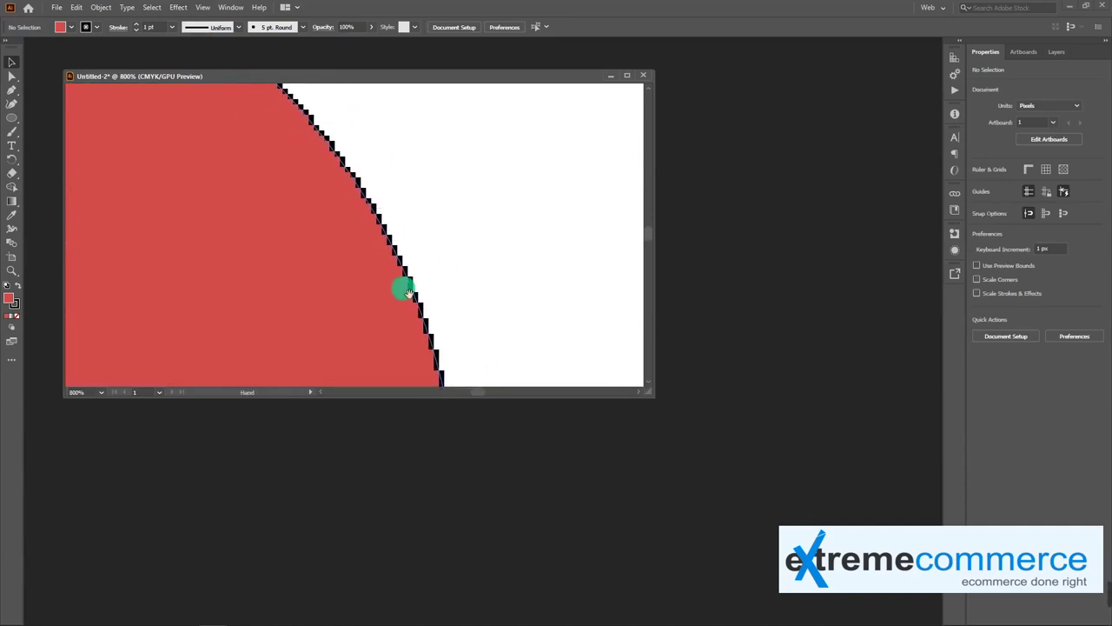
{"action": "scroll", "coordinate": [402, 287], "scroll_direction": "up", "scroll_amount": 1}
{"action": "mouse_move", "coordinate": [428, 346]}
{"action": "left_mouse_down"}
{"action": "mouse_move", "coordinate": [402, 194]}
{"action": "mouse_move", "coordinate": [409, 219]}
{"action": "mouse_move", "coordinate": [417, 176]}
{"action": "mouse_move", "coordinate": [402, 293]}
{"action": "mouse_move", "coordinate": [391, 274]}
{"action": "left_mouse_up"}
{"action": "scroll", "coordinate": [388, 272], "scroll_direction": "down", "scroll_amount": 1}
{"action": "scroll", "coordinate": [388, 272], "scroll_direction": "down", "scroll_amount": 2}
{"action": "scroll", "coordinate": [389, 271], "scroll_direction": "down", "scroll_amount": 1}
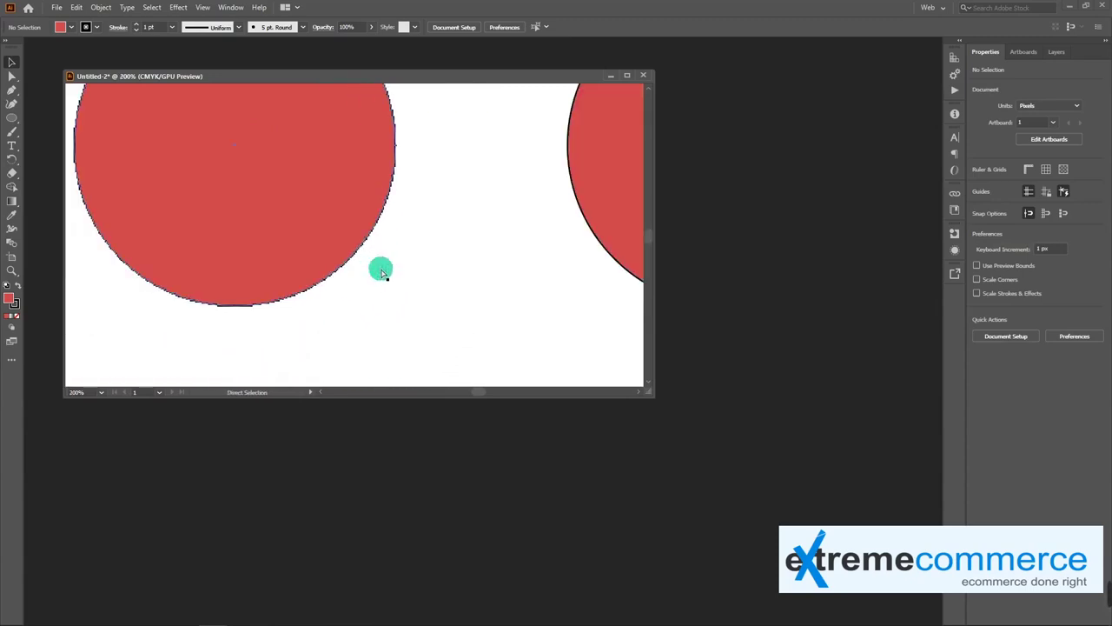
{"action": "mouse_move", "coordinate": [355, 200]}
{"action": "left_mouse_down"}
{"action": "mouse_move", "coordinate": [318, 330]}
{"action": "mouse_move", "coordinate": [328, 330]}
{"action": "left_mouse_up"}
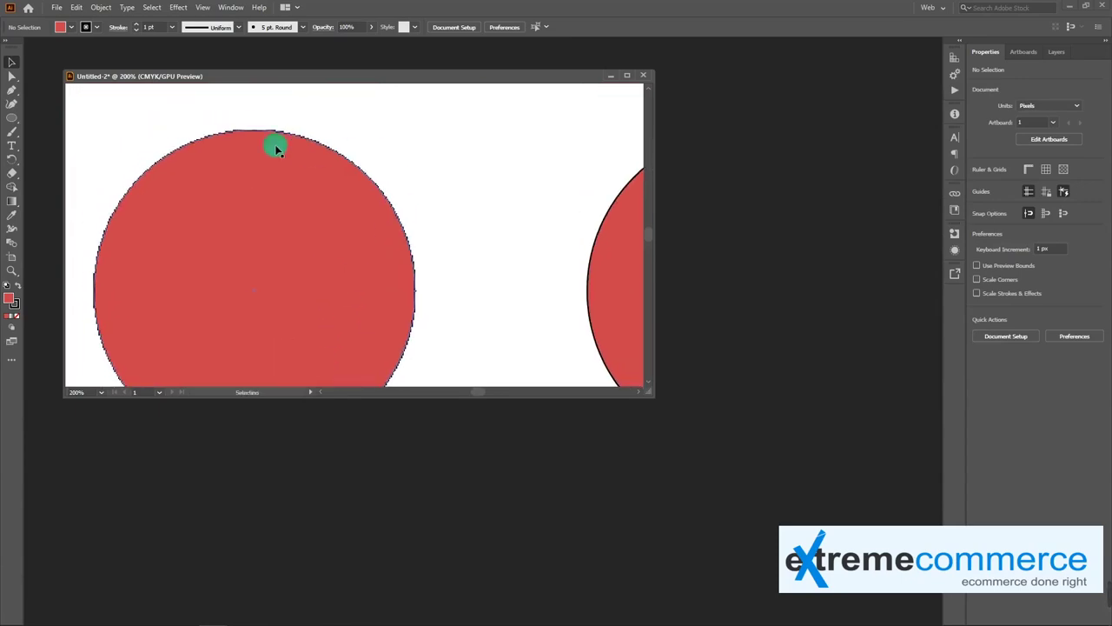
Step: Compare with the right circle's smooth edge, then zoom out and move to Untitled-3
{"action": "left_click_drag", "start_coordinate": [352, 278], "coordinate": [287, 266]}
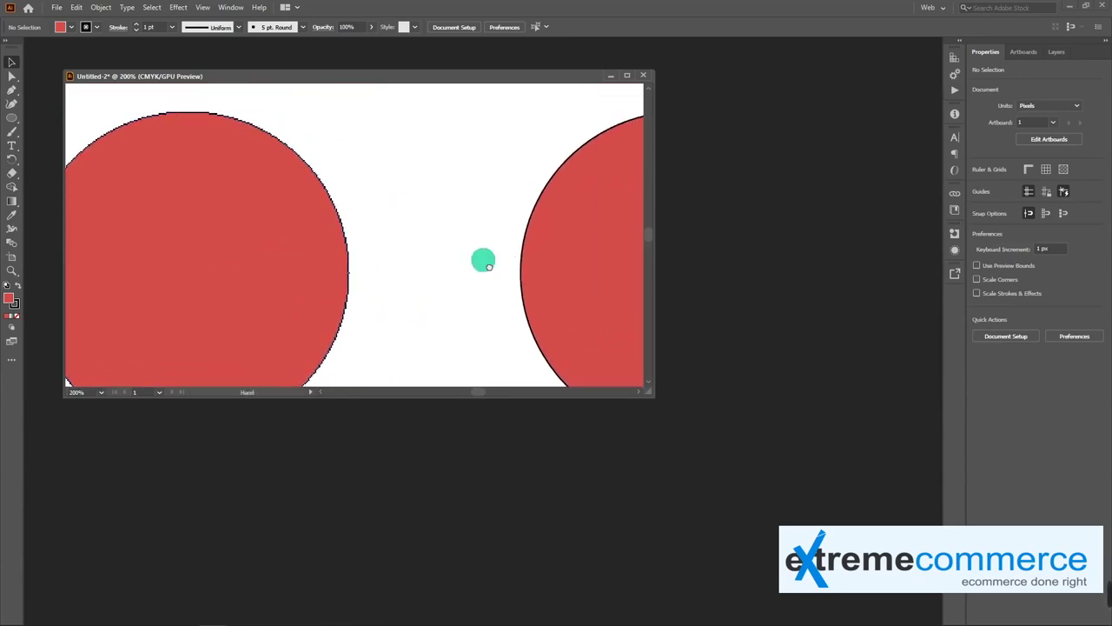
{"action": "scroll", "coordinate": [481, 258], "scroll_direction": "right", "scroll_amount": 3}
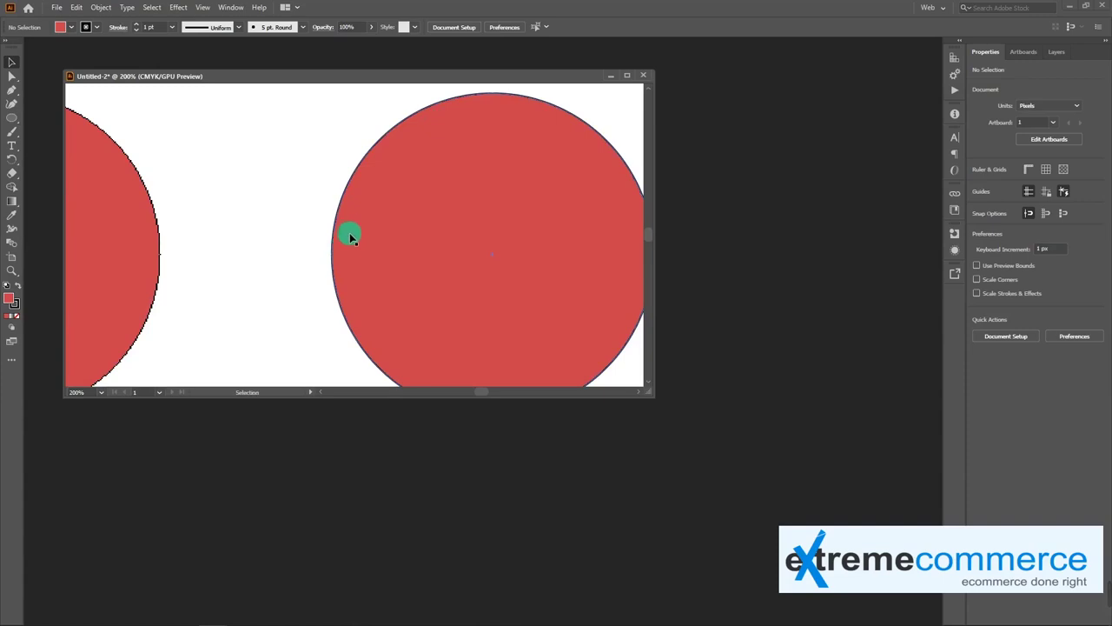
{"action": "key", "text": "ctrl+plus"}
{"action": "mouse_move", "coordinate": [340, 249]}
{"action": "left_mouse_down"}
{"action": "mouse_move", "coordinate": [328, 286]}
{"action": "mouse_move", "coordinate": [330, 203]}
{"action": "mouse_move", "coordinate": [320, 273]}
{"action": "mouse_move", "coordinate": [318, 222]}
{"action": "left_mouse_up"}
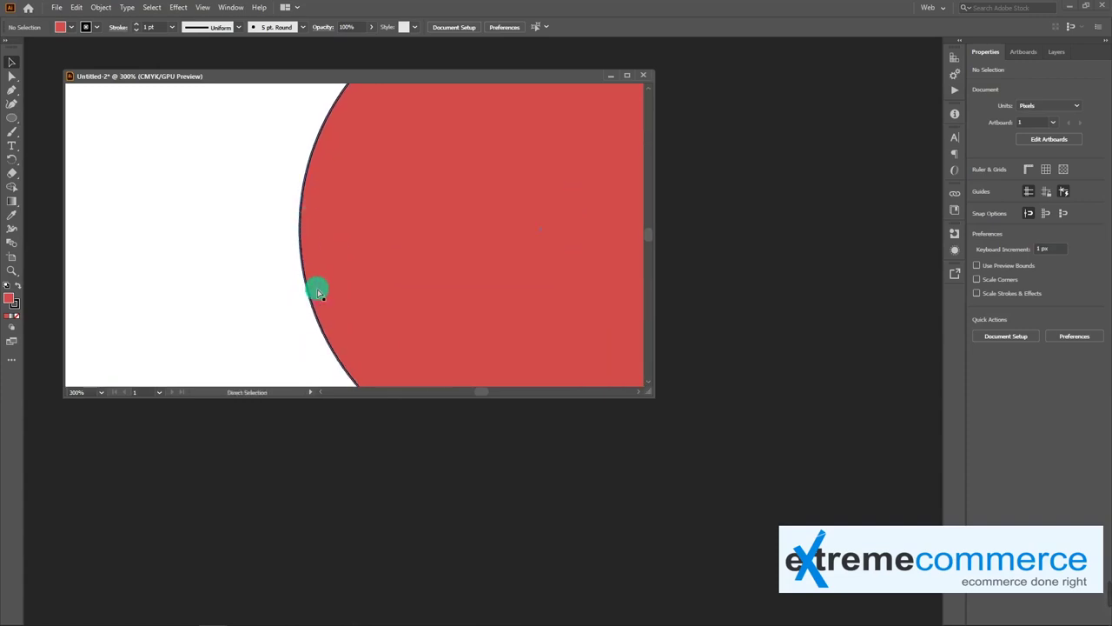
{"action": "key", "text": "ctrl+minus"}
{"action": "key", "text": "ctrl+minus"}
{"action": "key", "text": "ctrl+minus"}
{"action": "key", "text": "ctrl+minus"}
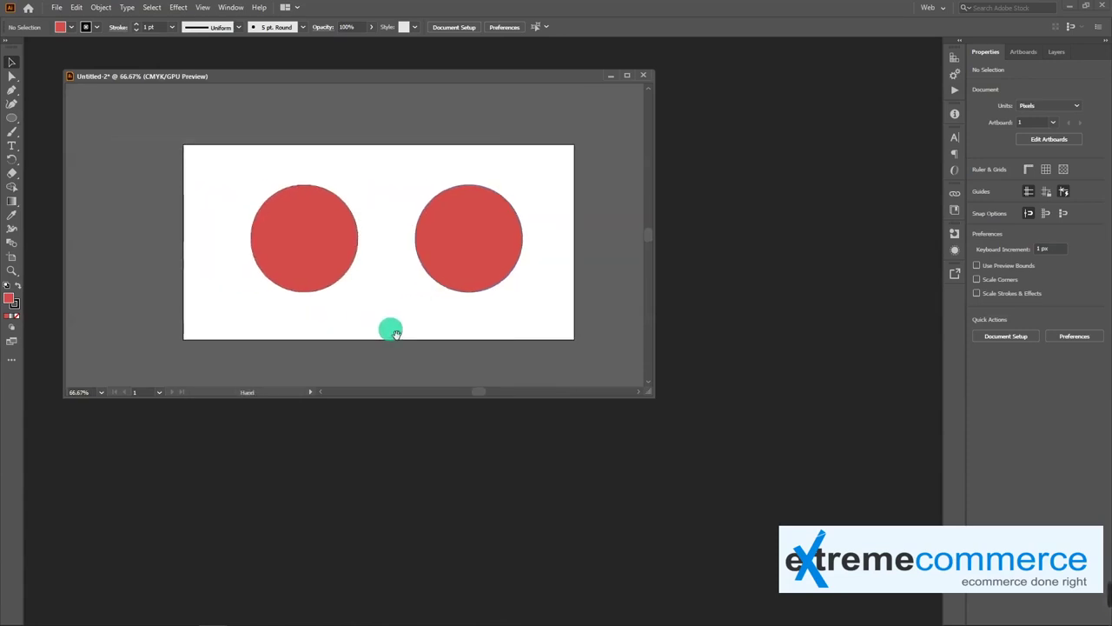
{"action": "left_click", "coordinate": [246, 620]}
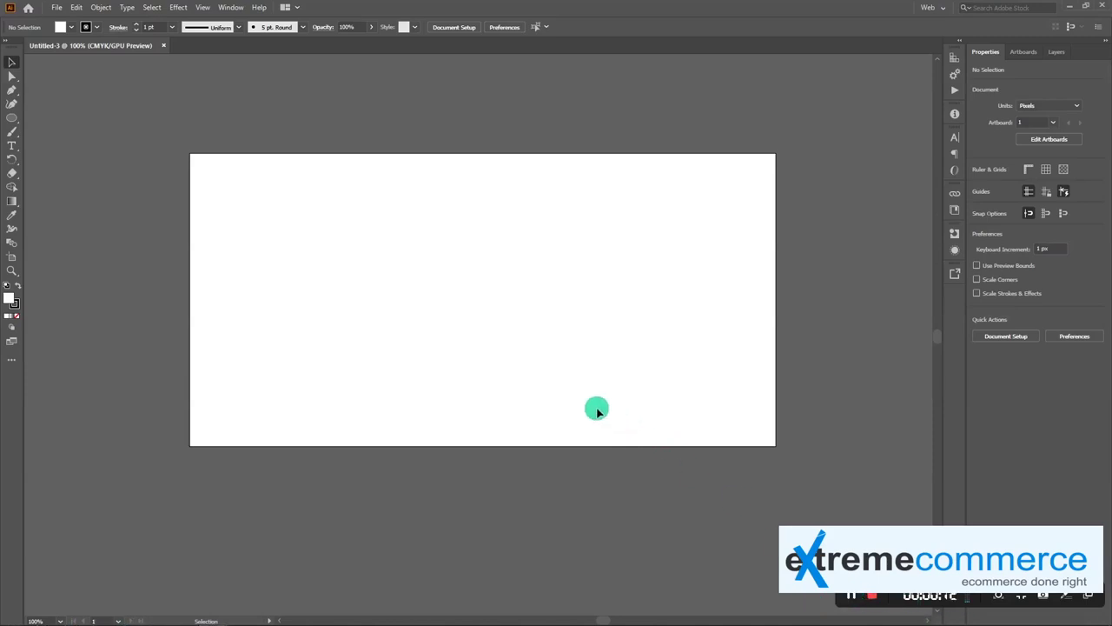
Step: Pan around the empty Untitled-3 artboard with the Hand tool
{"action": "left_click_drag", "start_coordinate": [564, 399], "coordinate": [511, 397]}
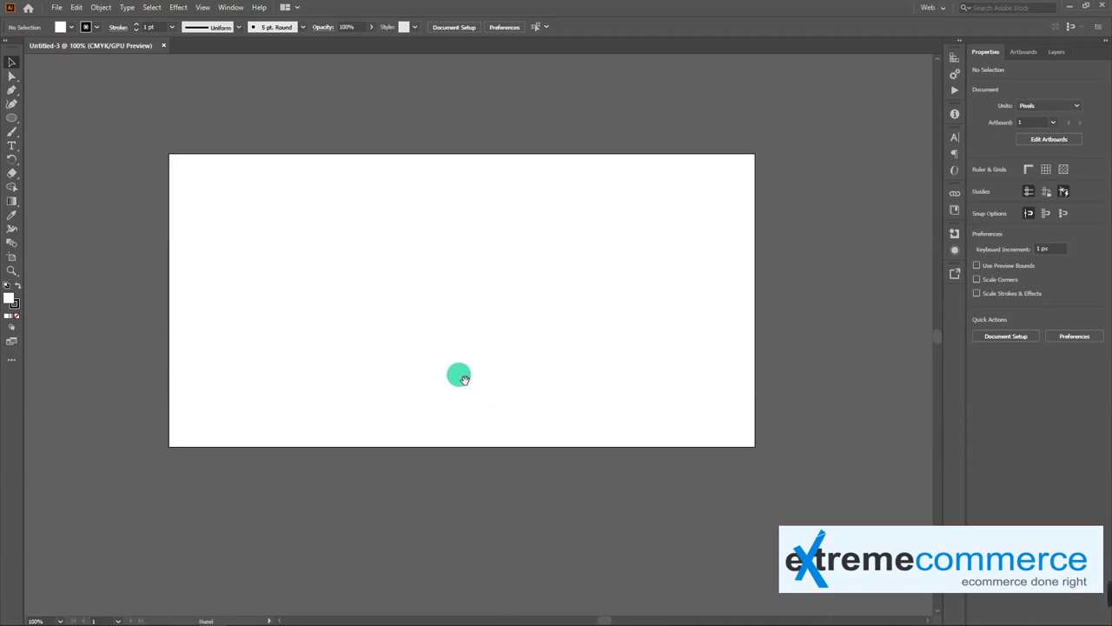
{"action": "left_click_drag", "start_coordinate": [464, 379], "coordinate": [539, 412]}
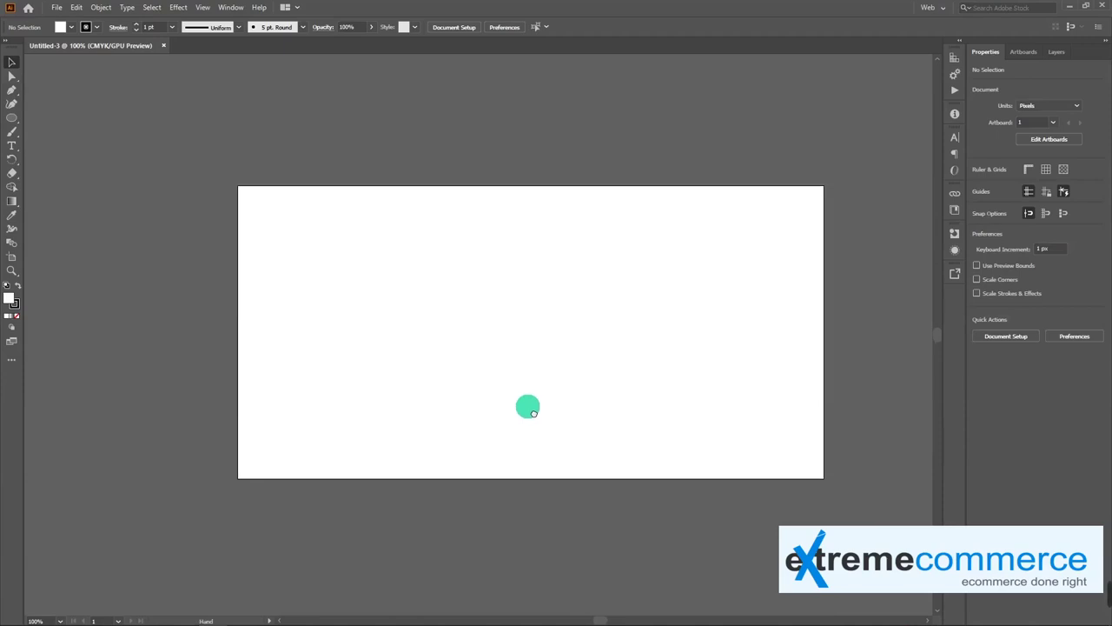
{"action": "mouse_move", "coordinate": [538, 412]}
{"action": "left_mouse_down"}
{"action": "mouse_move", "coordinate": [469, 357]}
{"action": "mouse_move", "coordinate": [593, 308]}
{"action": "mouse_move", "coordinate": [512, 367]}
{"action": "mouse_move", "coordinate": [519, 355]}
{"action": "left_mouse_up"}
{"action": "left_click_drag", "start_coordinate": [601, 621], "coordinate": [603, 620]}
{"action": "left_click_drag", "start_coordinate": [935, 342], "coordinate": [935, 338]}
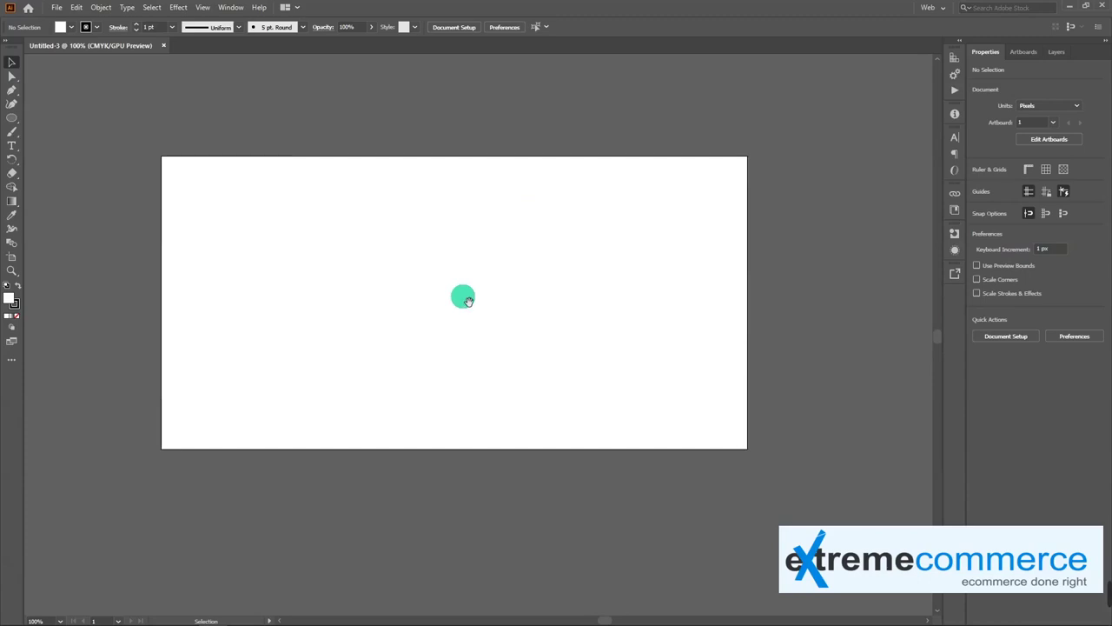
{"action": "mouse_move", "coordinate": [450, 296]}
{"action": "left_mouse_down"}
{"action": "mouse_move", "coordinate": [444, 272]}
{"action": "mouse_move", "coordinate": [499, 339]}
{"action": "left_mouse_up"}
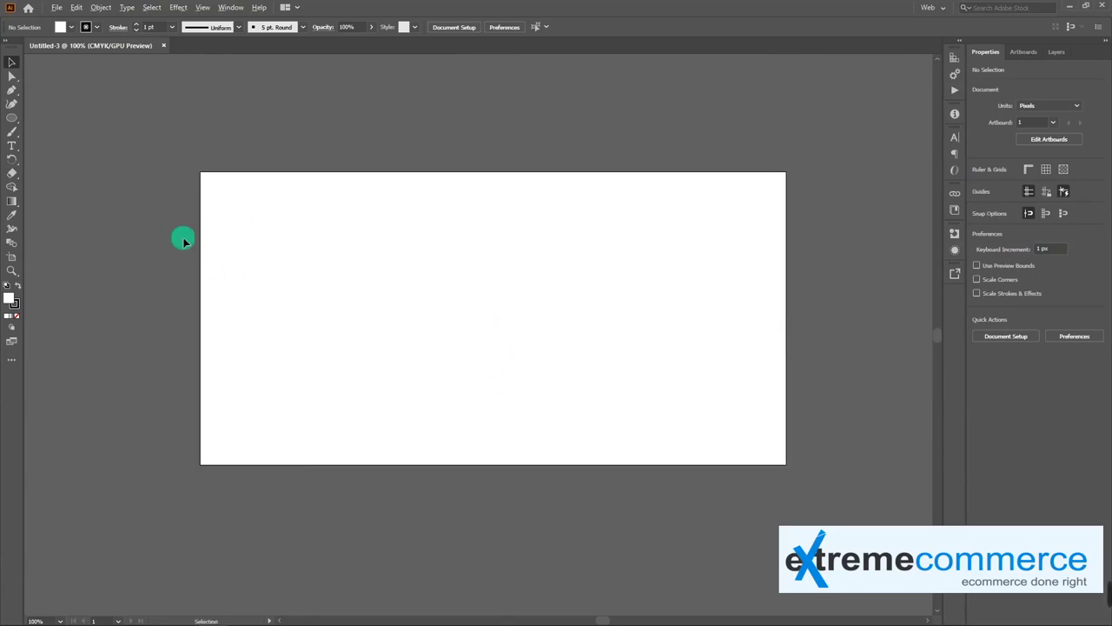
{"action": "scroll", "coordinate": [201, 238], "scroll_direction": "up", "scroll_amount": 2}
{"action": "scroll", "coordinate": [209, 250], "scroll_direction": "down", "scroll_amount": 1}
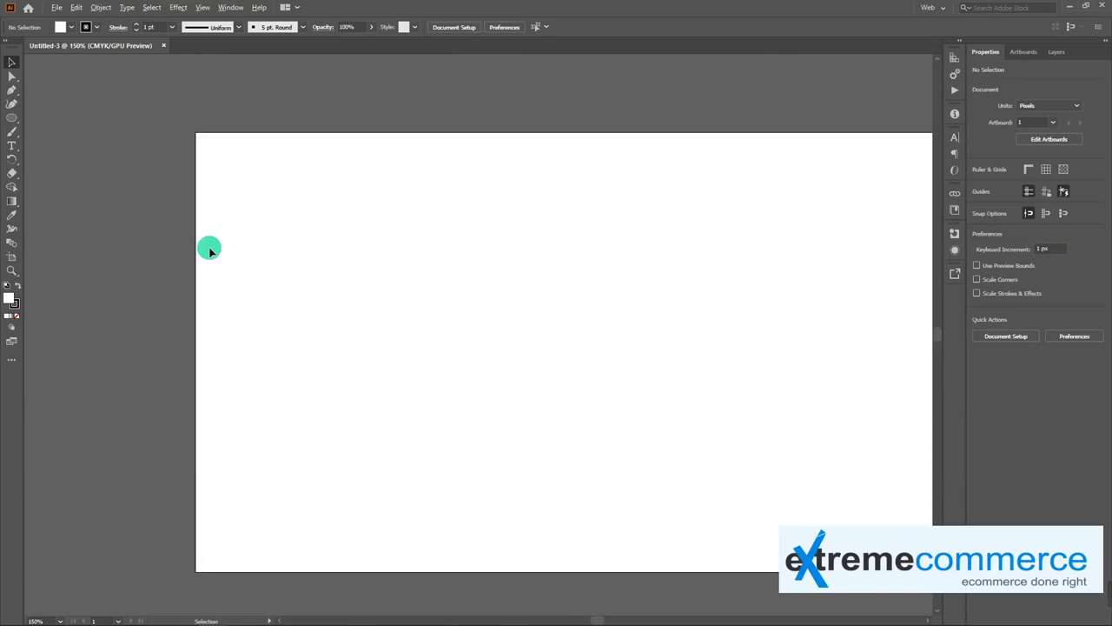
{"action": "scroll", "coordinate": [209, 250], "scroll_direction": "down", "scroll_amount": 2}
{"action": "scroll", "coordinate": [593, 276], "scroll_direction": "up", "scroll_amount": 2}
{"action": "scroll", "coordinate": [595, 279], "scroll_direction": "down", "scroll_amount": 1}
{"action": "scroll", "coordinate": [596, 279], "scroll_direction": "up", "scroll_amount": 1}
{"action": "scroll", "coordinate": [595, 281], "scroll_direction": "down", "scroll_amount": 2}
{"action": "scroll", "coordinate": [579, 288], "scroll_direction": "up", "scroll_amount": 1}
{"action": "scroll", "coordinate": [581, 291], "scroll_direction": "up", "scroll_amount": 1}
{"action": "scroll", "coordinate": [581, 292], "scroll_direction": "down", "scroll_amount": 2}
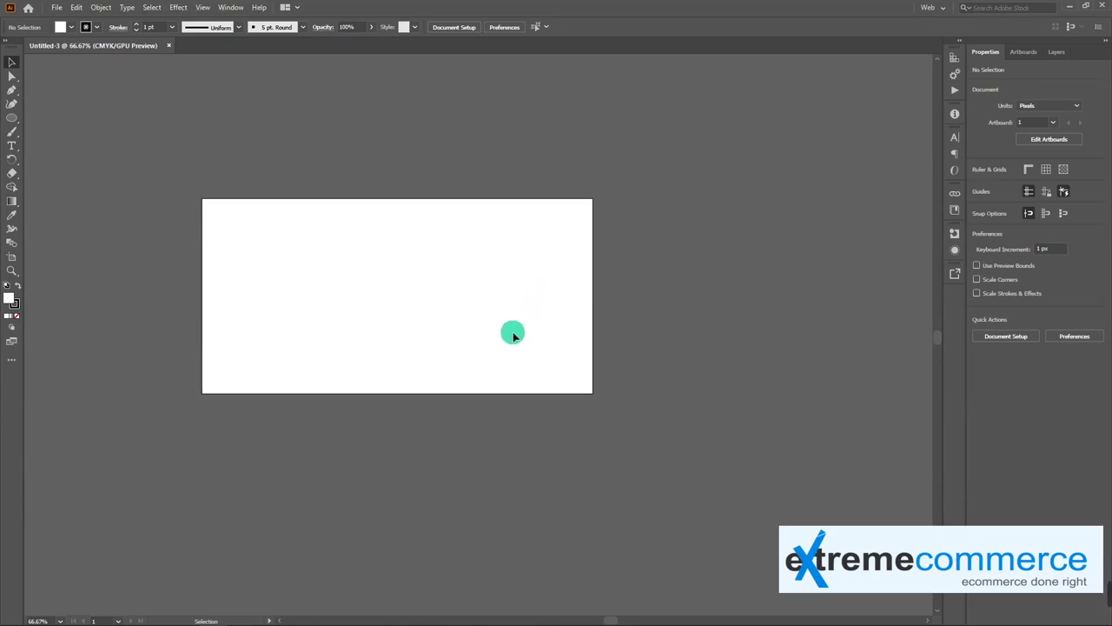
{"action": "key", "text": "a"}
{"action": "scroll", "coordinate": [477, 340], "scroll_direction": "down", "scroll_amount": 1}
{"action": "scroll", "coordinate": [477, 339], "scroll_direction": "up", "scroll_amount": 2}
{"action": "scroll", "coordinate": [477, 340], "scroll_direction": "down", "scroll_amount": 1}
{"action": "scroll", "coordinate": [477, 340], "scroll_direction": "down", "scroll_amount": 1}
{"action": "scroll", "coordinate": [477, 340], "scroll_direction": "up", "scroll_amount": 1}
{"action": "scroll", "coordinate": [477, 340], "scroll_direction": "up", "scroll_amount": 2}
{"action": "scroll", "coordinate": [477, 340], "scroll_direction": "down", "scroll_amount": 1}
{"action": "scroll", "coordinate": [477, 337], "scroll_direction": "down", "scroll_amount": 1}
{"action": "left_click_drag", "start_coordinate": [380, 320], "coordinate": [441, 323]}
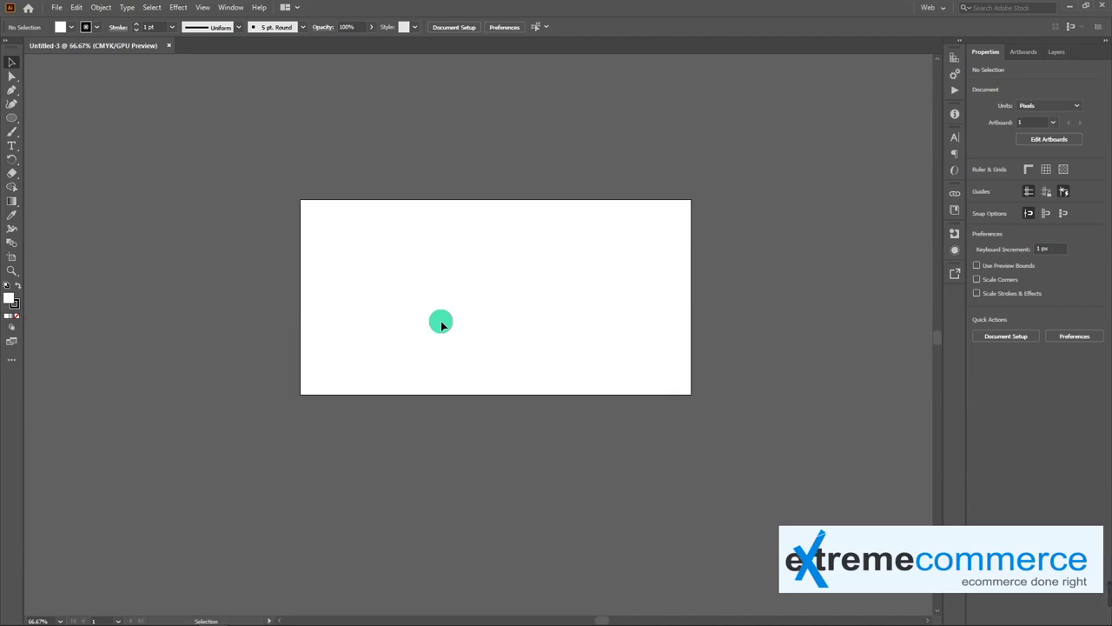
Step: Take the Pen tool and place the first corner points across the top of the outline
{"action": "left_click", "coordinate": [14, 94]}
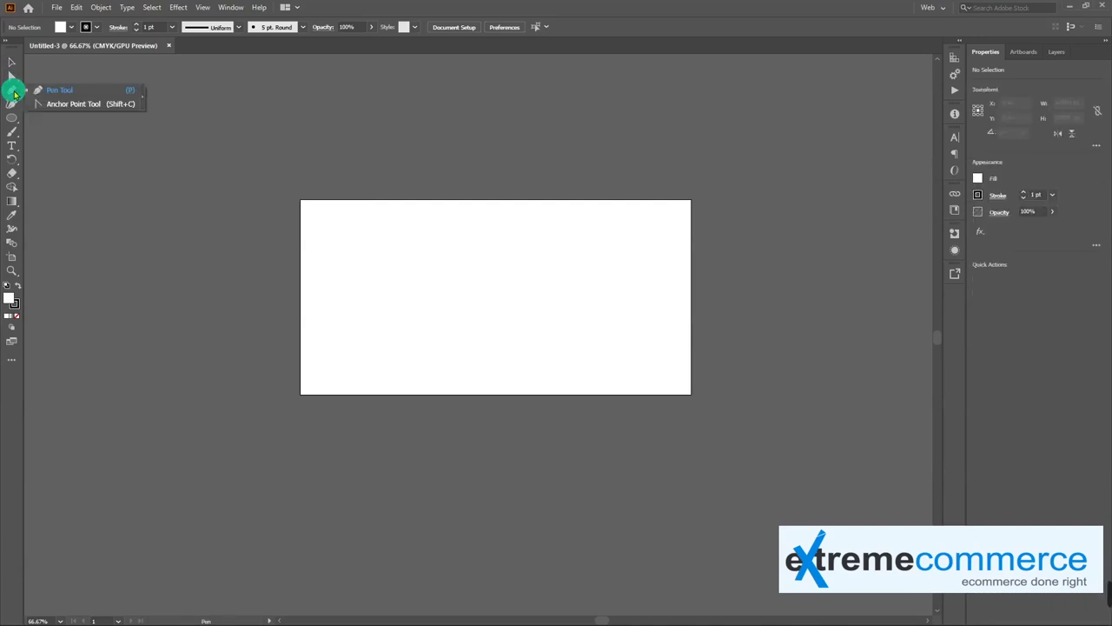
{"action": "left_click_drag", "start_coordinate": [14, 94], "coordinate": [99, 107]}
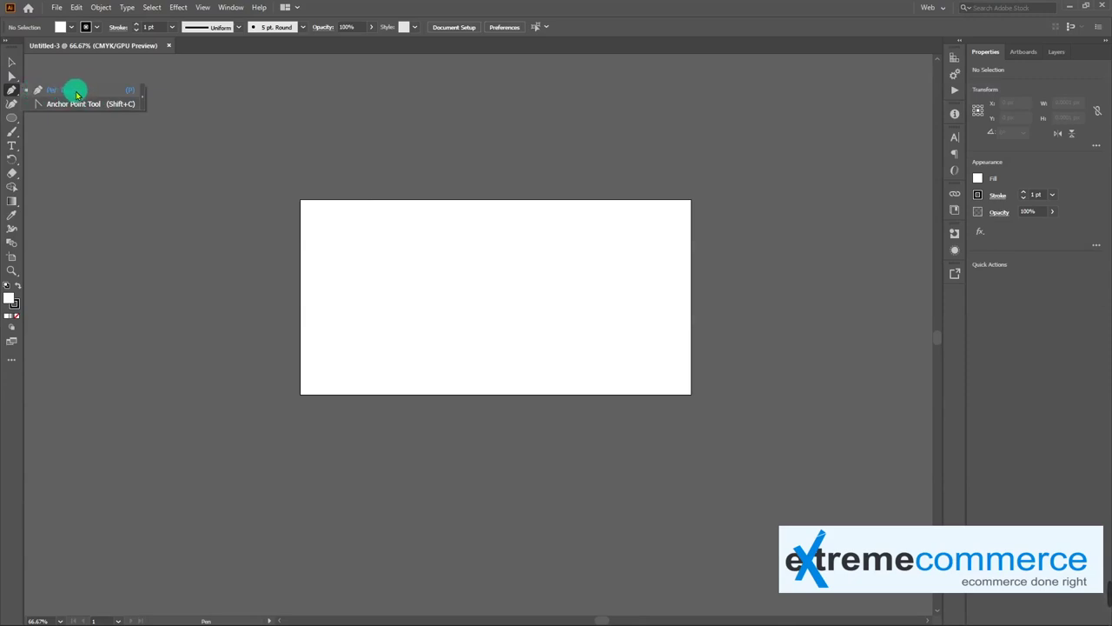
{"action": "left_click", "coordinate": [88, 92]}
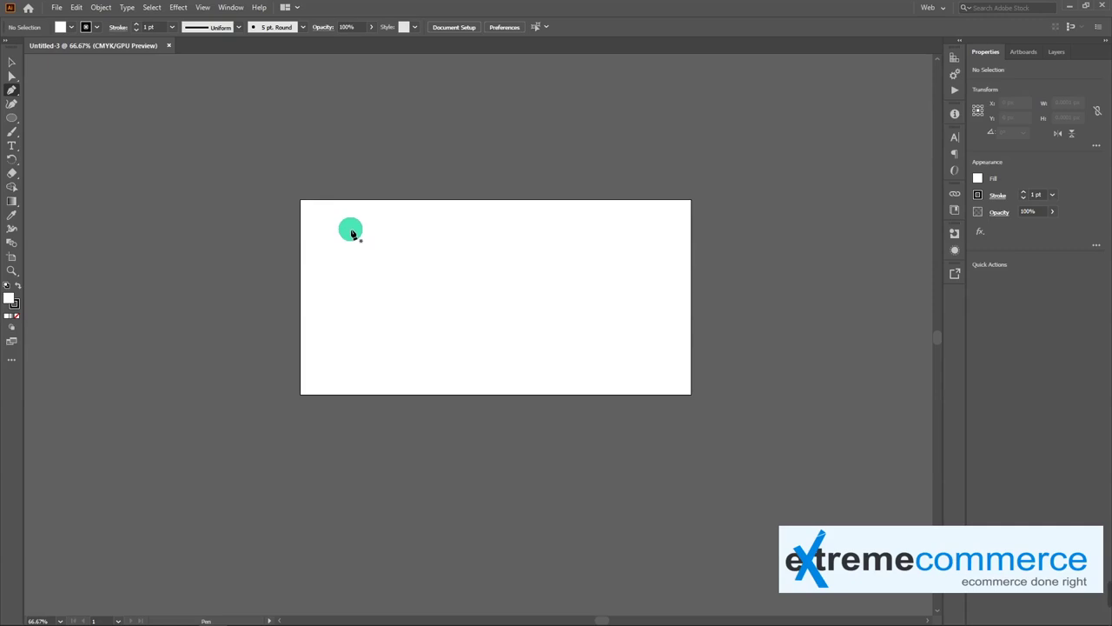
{"action": "left_click", "coordinate": [350, 228]}
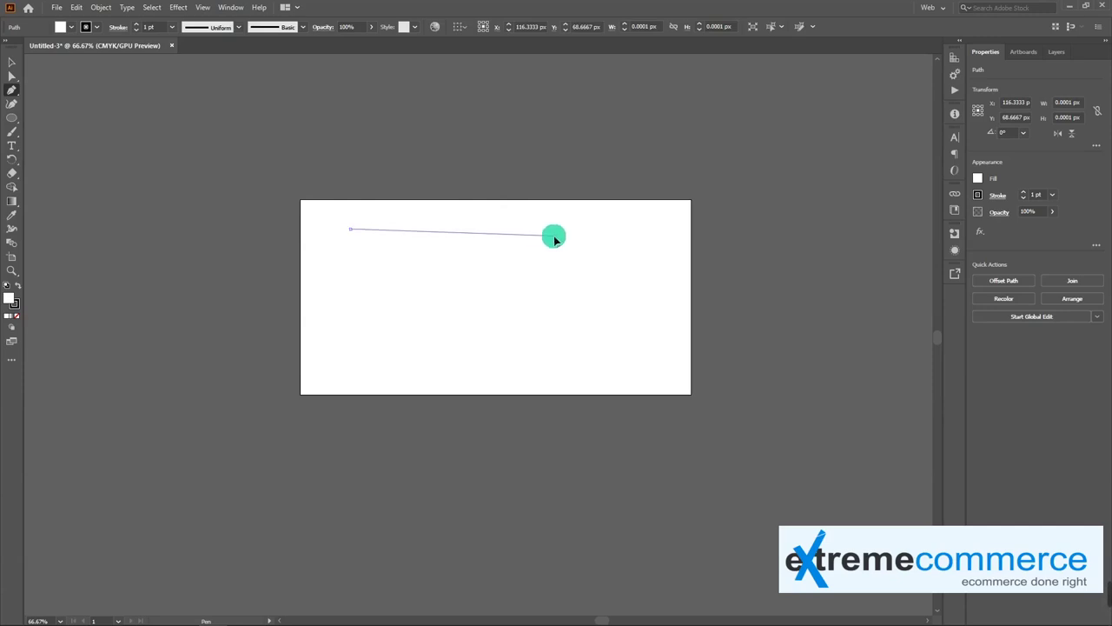
{"action": "left_click", "coordinate": [553, 236]}
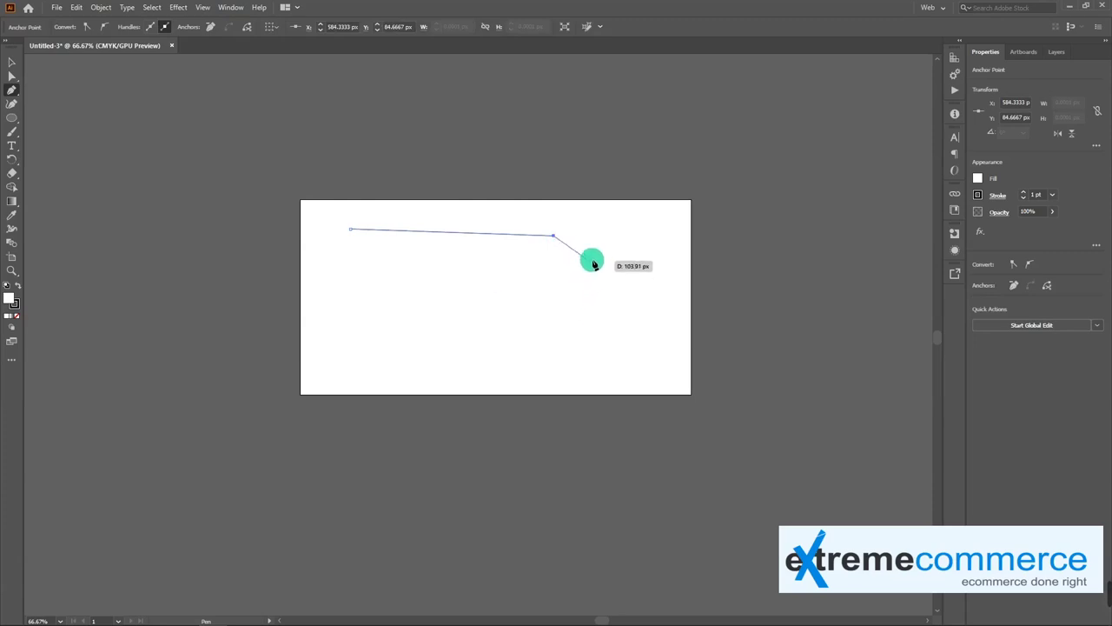
{"action": "left_click", "coordinate": [596, 256]}
Step: Add the right, bottom and inner-notch corners and close the path on its start point
{"action": "left_click", "coordinate": [599, 334]}
{"action": "left_click", "coordinate": [540, 351]}
{"action": "left_click", "coordinate": [400, 351]}
{"action": "left_click", "coordinate": [400, 296]}
{"action": "left_click", "coordinate": [536, 290]}
{"action": "left_click", "coordinate": [523, 262]}
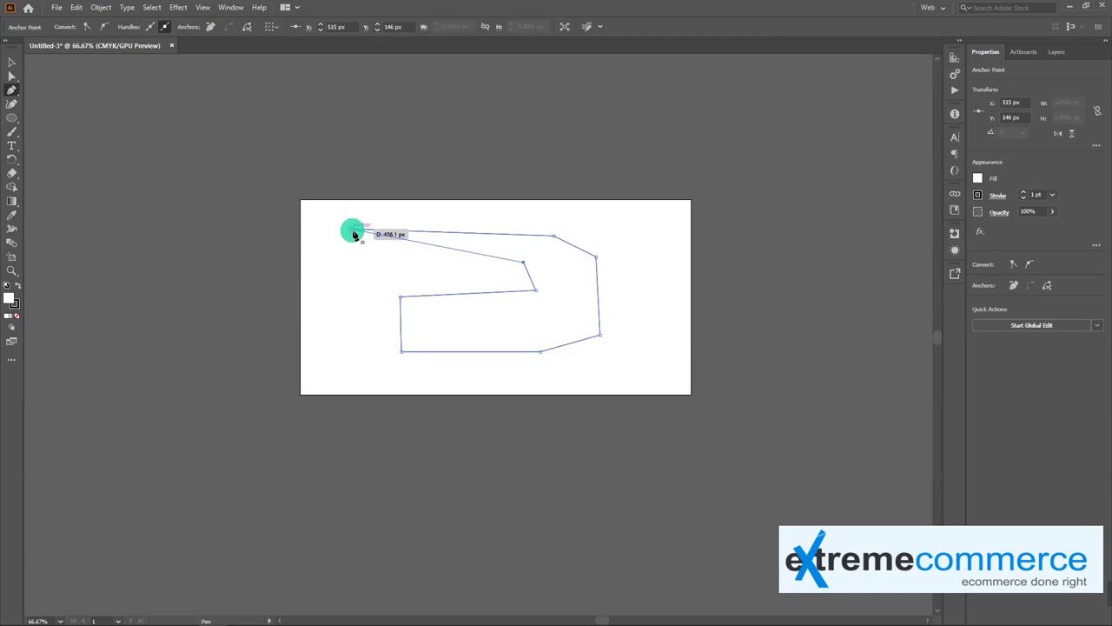
{"action": "left_click", "coordinate": [352, 233]}
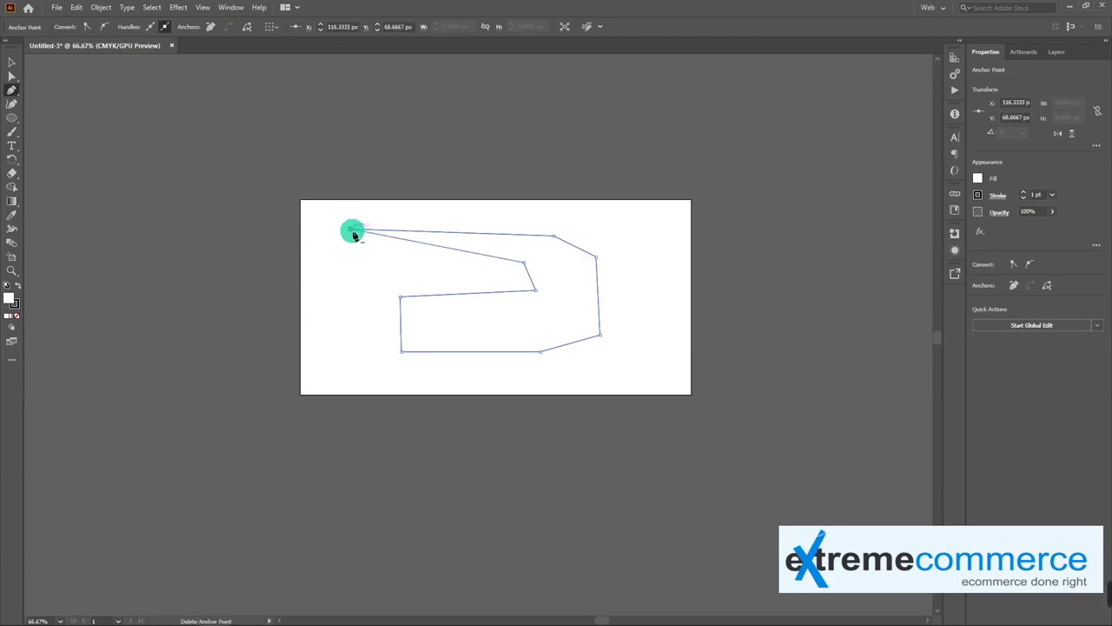
Step: Nudge the shape up-left and fill it with red from the Color Picker
{"action": "key", "text": "v"}
{"action": "left_click_drag", "start_coordinate": [539, 293], "coordinate": [489, 279]}
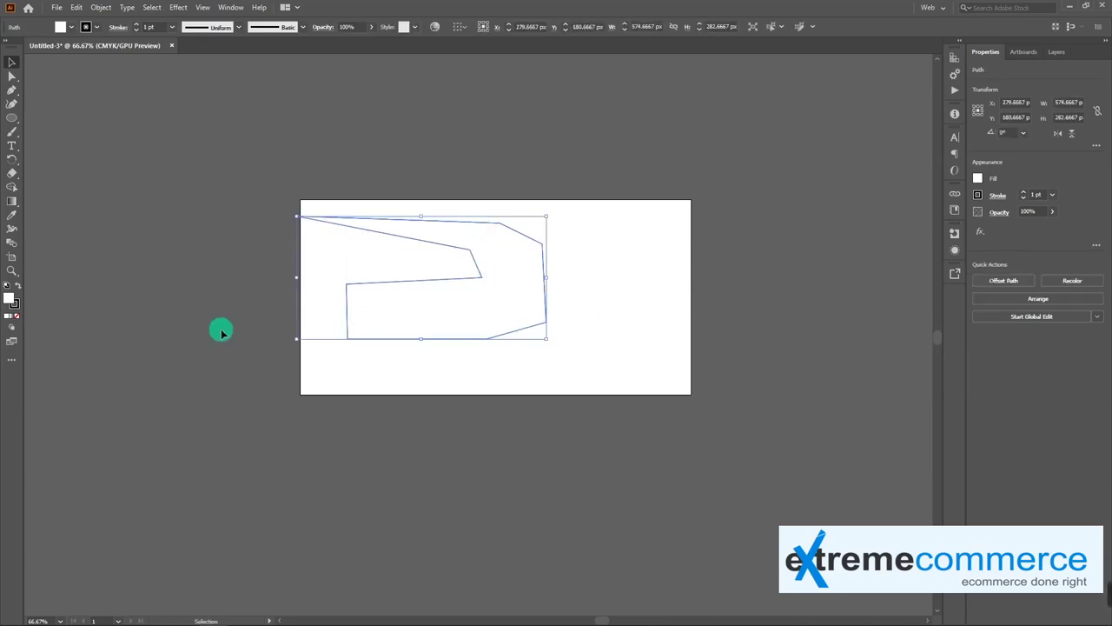
{"action": "double_click", "coordinate": [9, 298]}
{"action": "left_click_drag", "start_coordinate": [462, 293], "coordinate": [534, 269]}
{"action": "left_click", "coordinate": [672, 249]}
Step: Swap fill and stroke, then set both the stroke and fill to None
{"action": "left_click", "coordinate": [558, 276]}
{"action": "left_click", "coordinate": [522, 297]}
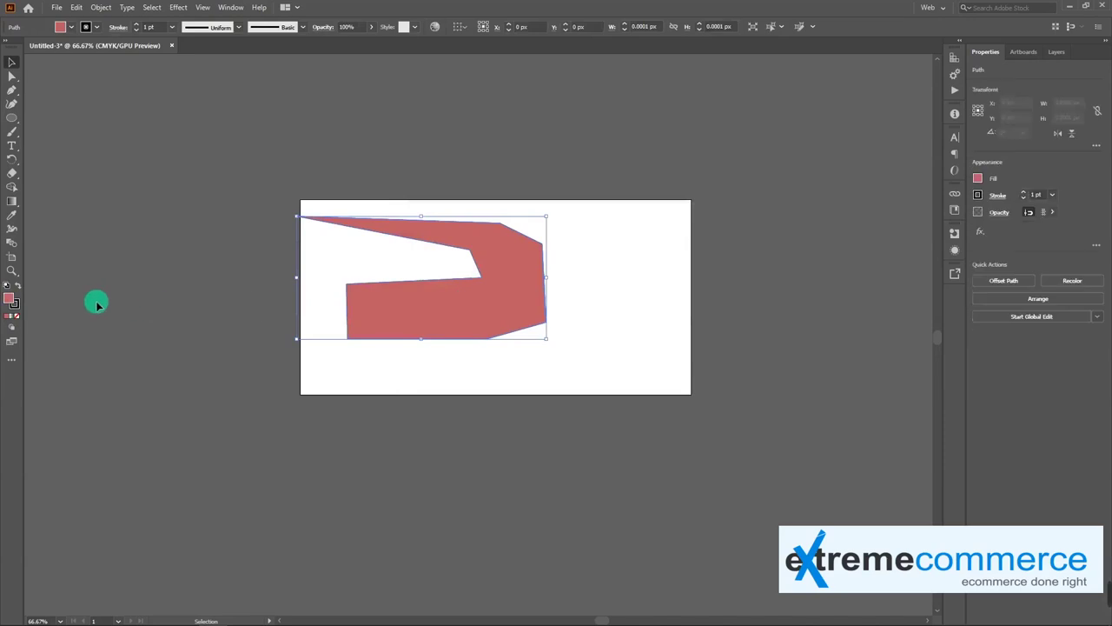
{"action": "left_click", "coordinate": [20, 285]}
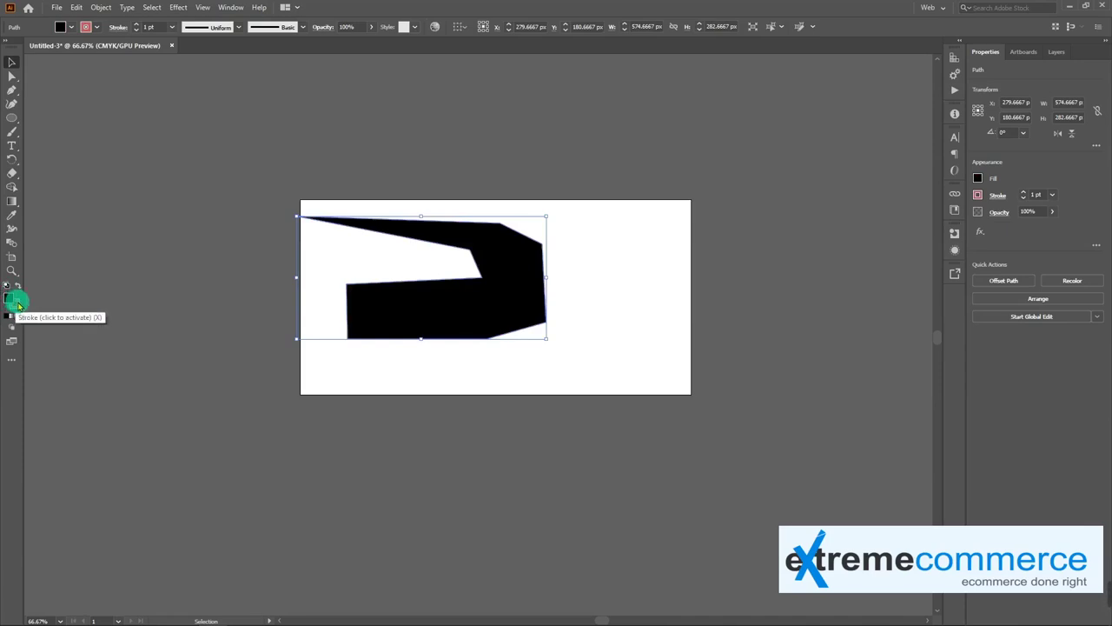
{"action": "left_click", "coordinate": [15, 300]}
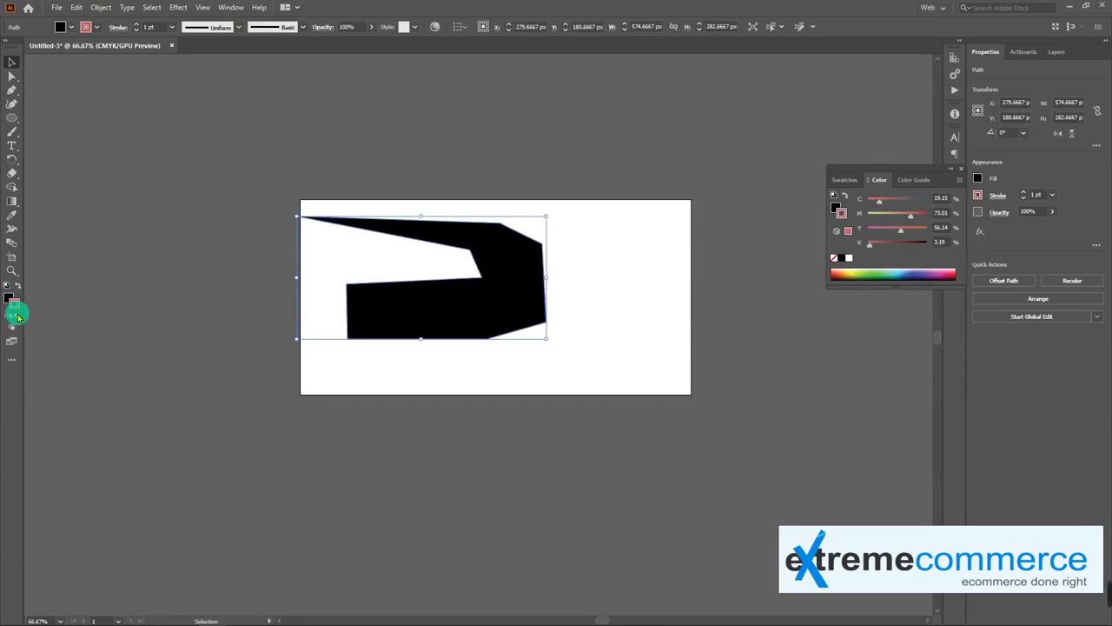
{"action": "left_click", "coordinate": [18, 316]}
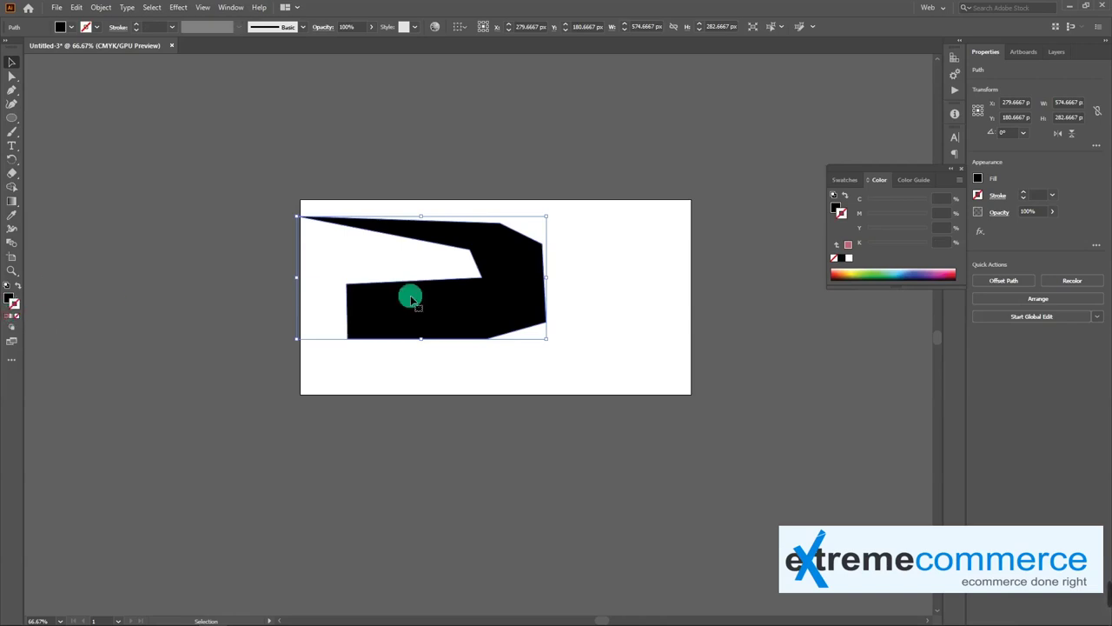
{"action": "left_click", "coordinate": [10, 297]}
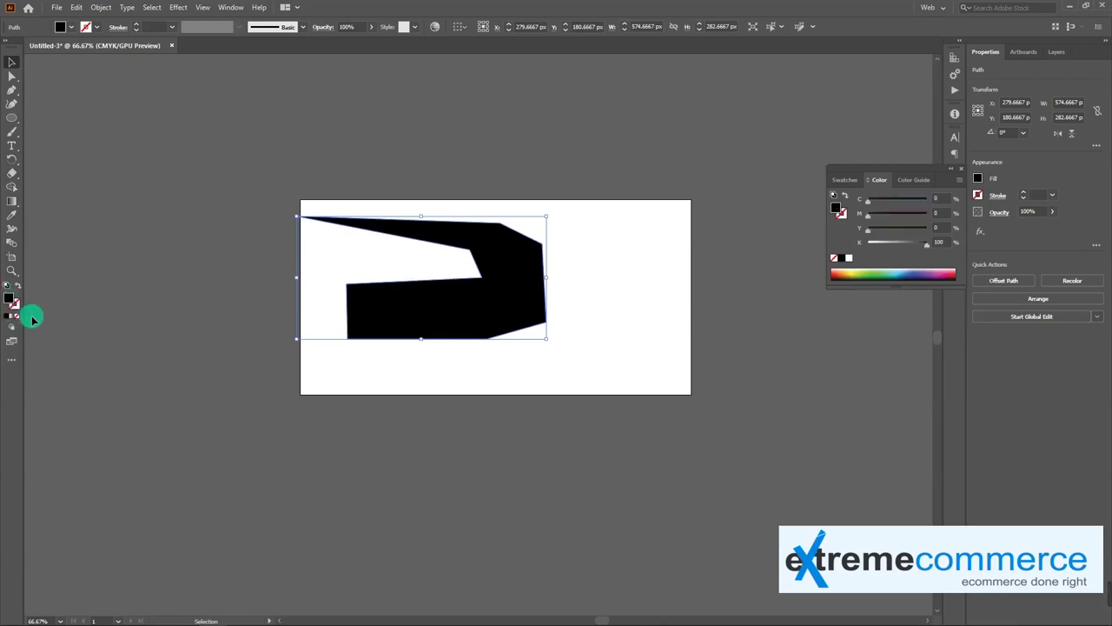
{"action": "left_click", "coordinate": [17, 316]}
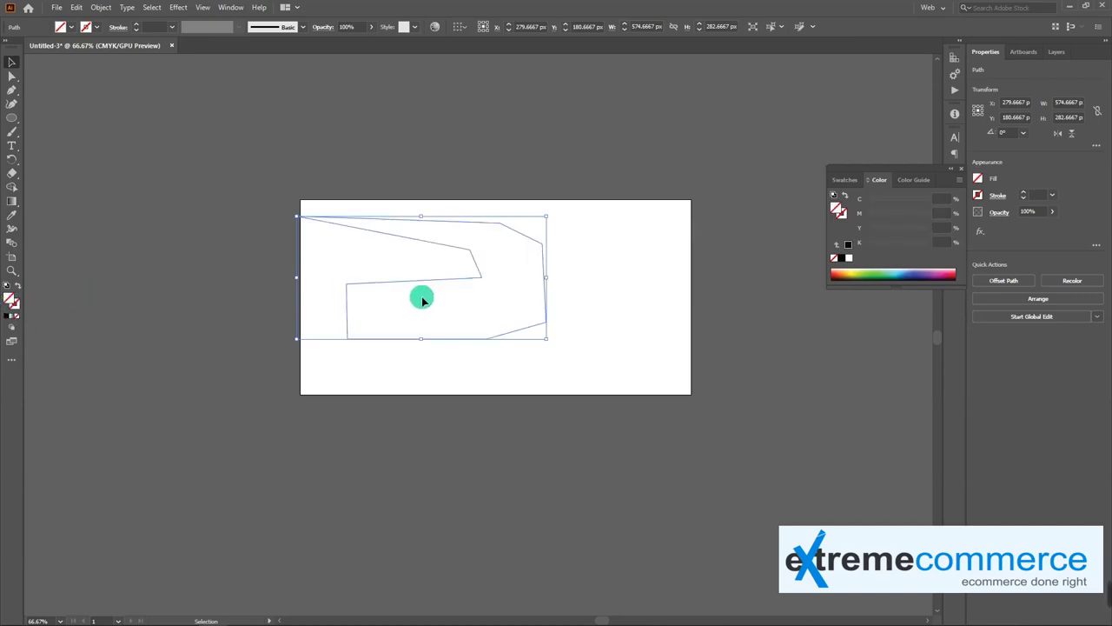
Step: Marquee-select the invisible shape, reposition it and give it a black stroke
{"action": "left_click", "coordinate": [524, 296]}
{"action": "left_click_drag", "start_coordinate": [476, 274], "coordinate": [566, 310]}
{"action": "left_click_drag", "start_coordinate": [418, 281], "coordinate": [446, 192]}
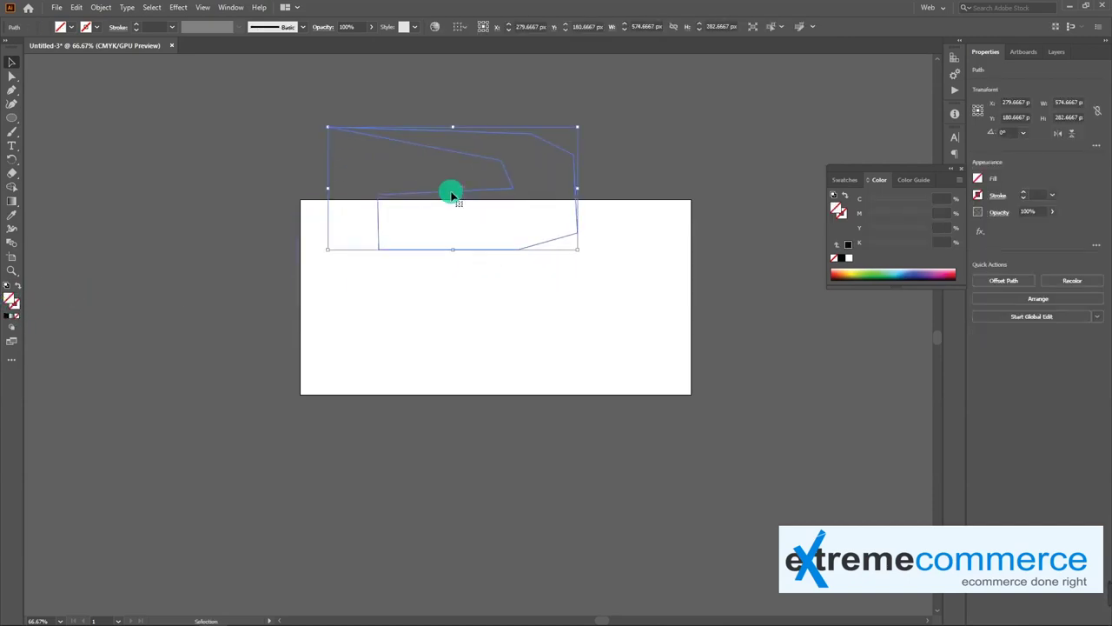
{"action": "left_click", "coordinate": [7, 315]}
{"action": "left_click", "coordinate": [449, 218]}
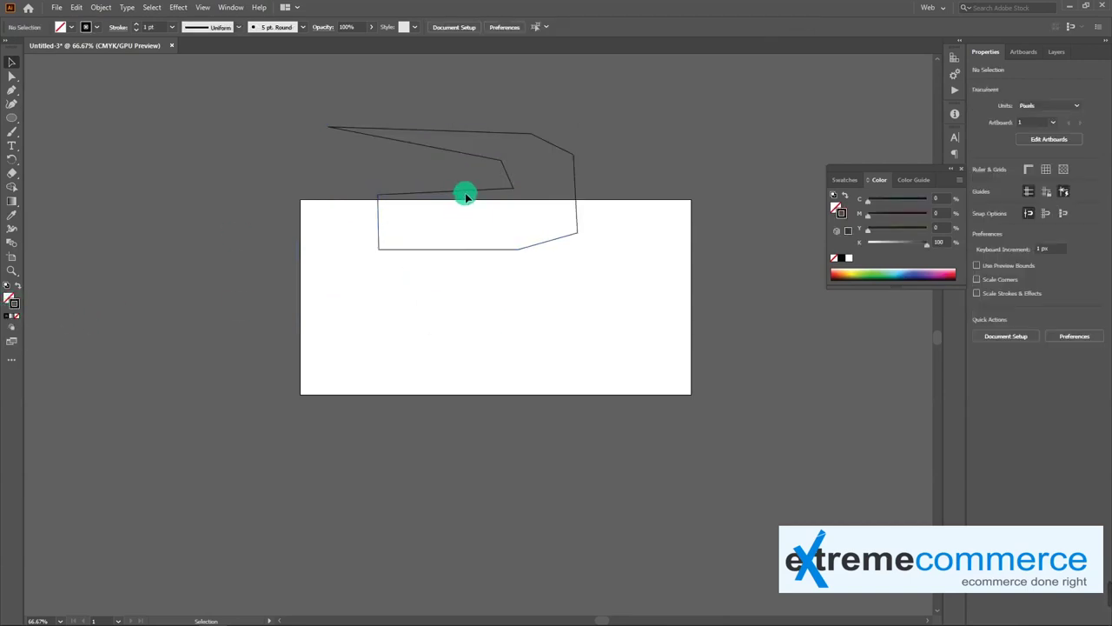
{"action": "left_click_drag", "start_coordinate": [466, 193], "coordinate": [336, 280]}
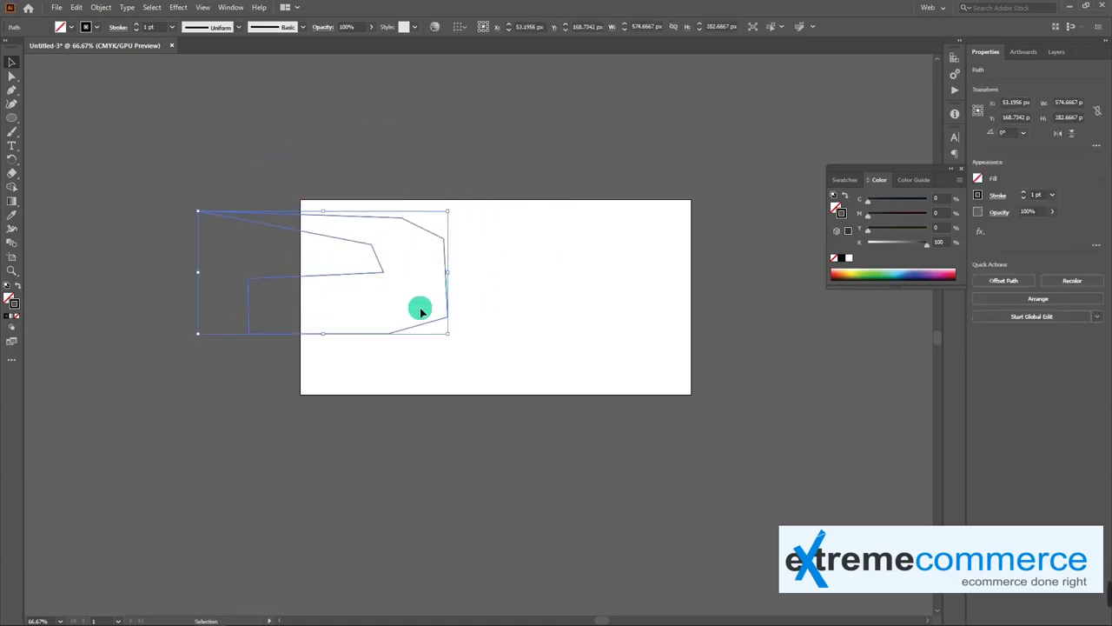
Step: Fill the shape with a muted dusty-rose pink from the Color Picker
{"action": "left_click", "coordinate": [12, 300]}
{"action": "double_click", "coordinate": [12, 301]}
{"action": "left_click", "coordinate": [458, 287]}
{"action": "left_click", "coordinate": [678, 245]}
Step: Drag the pink shape fully onto the artboard at about X 366.5, Y 216.4 px, viewed at 100%
{"action": "left_click", "coordinate": [516, 304]}
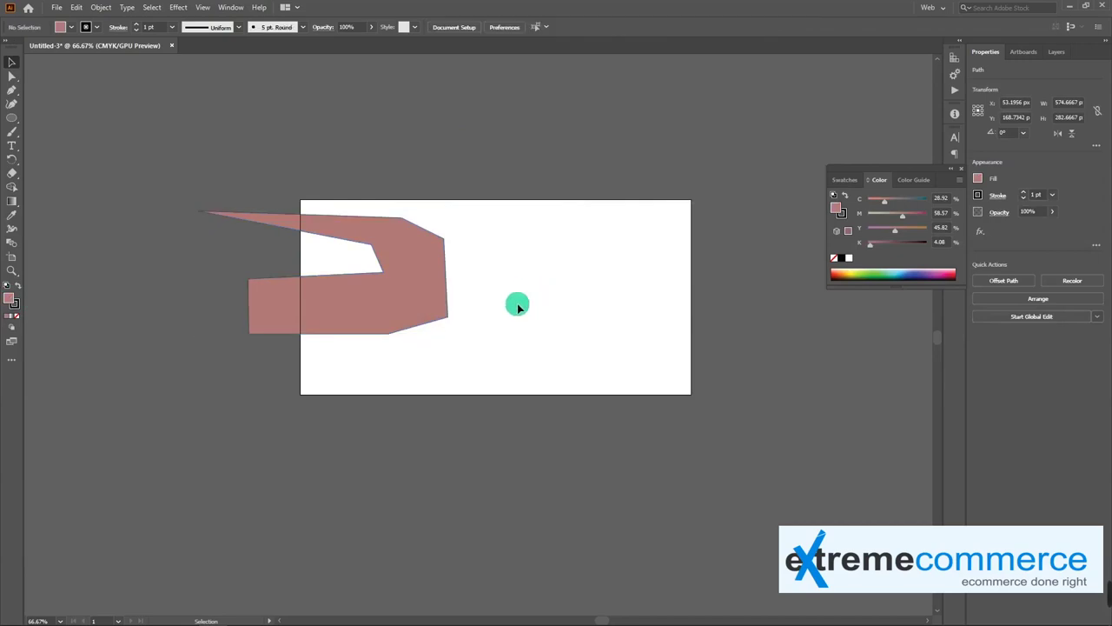
{"action": "left_click_drag", "start_coordinate": [398, 311], "coordinate": [644, 312]}
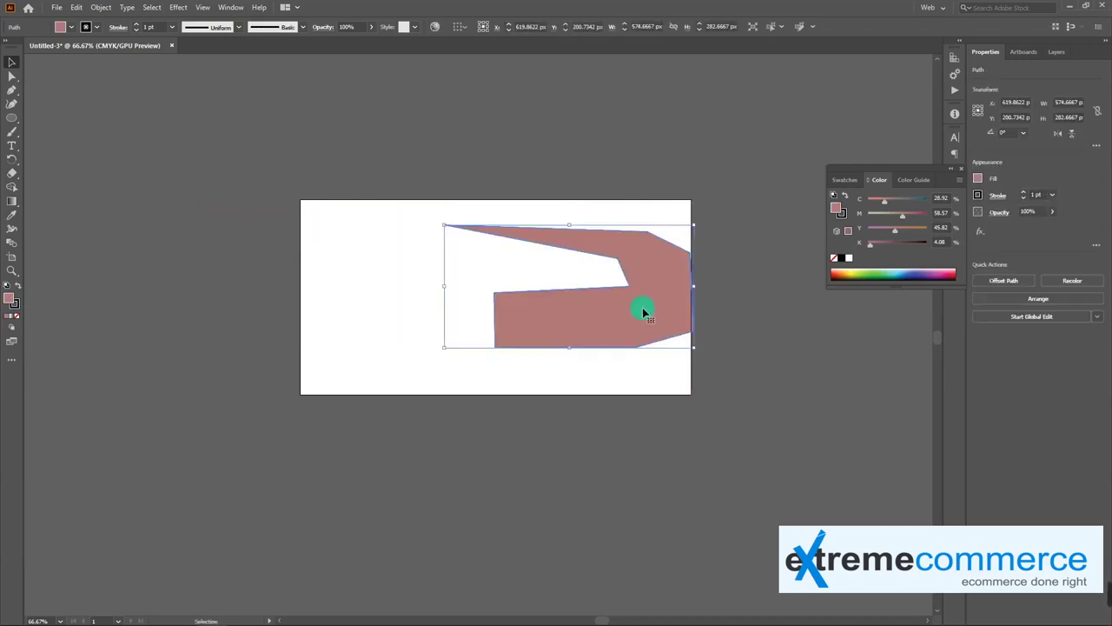
{"action": "left_click", "coordinate": [11, 89]}
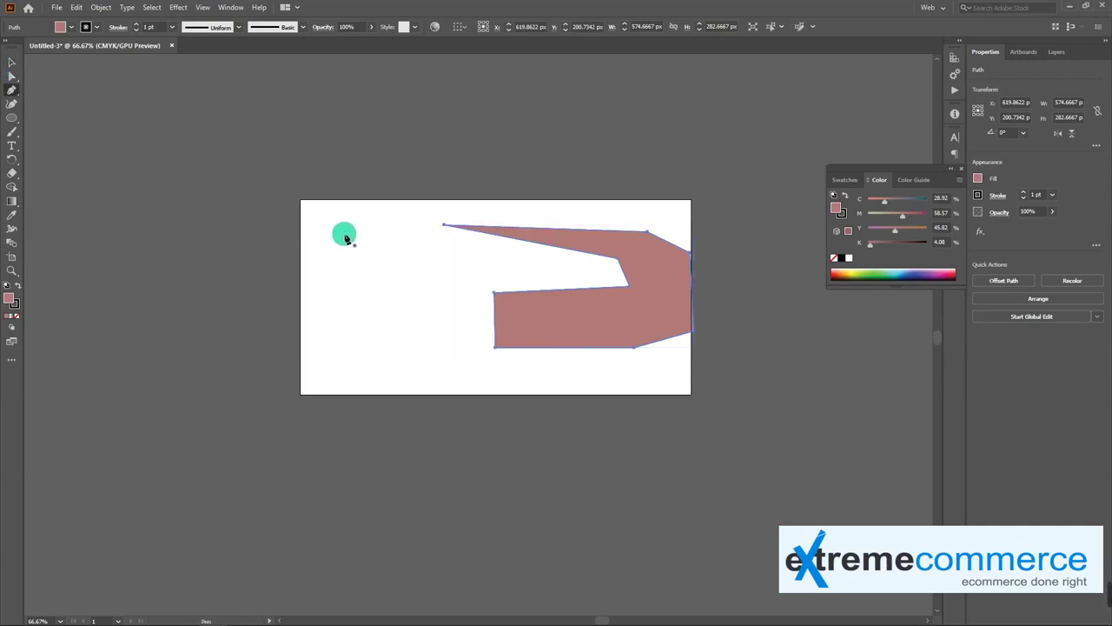
{"action": "key", "text": "ctrl+plus"}
{"action": "left_click_drag", "start_coordinate": [266, 293], "coordinate": [447, 229]}
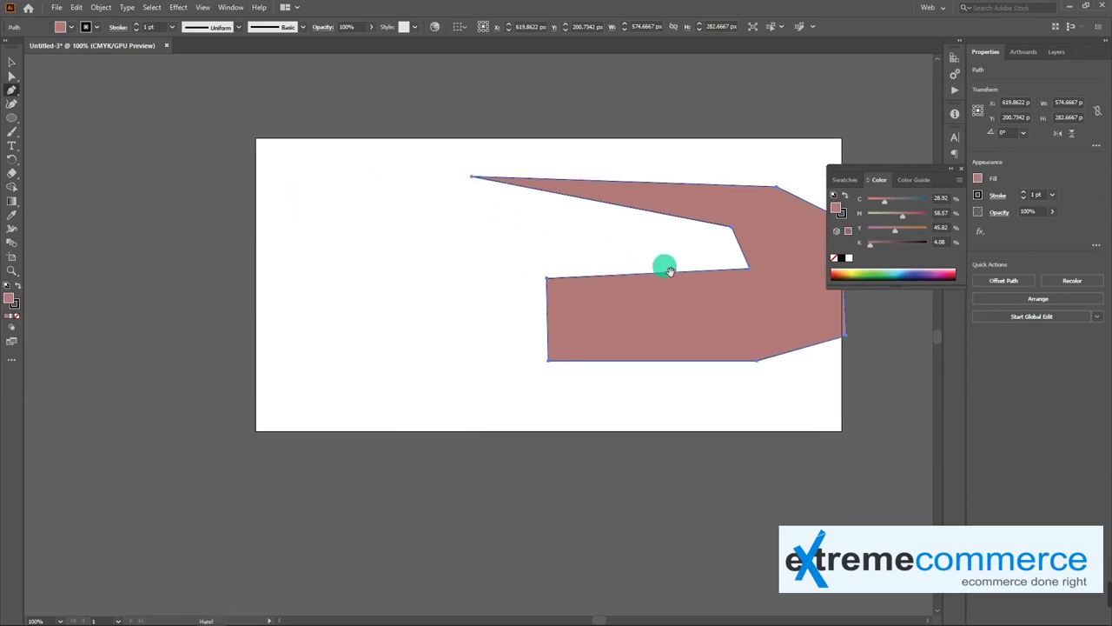
{"action": "left_click_drag", "start_coordinate": [667, 270], "coordinate": [608, 263]}
{"action": "key", "text": "v"}
{"action": "left_click_drag", "start_coordinate": [732, 291], "coordinate": [568, 301]}
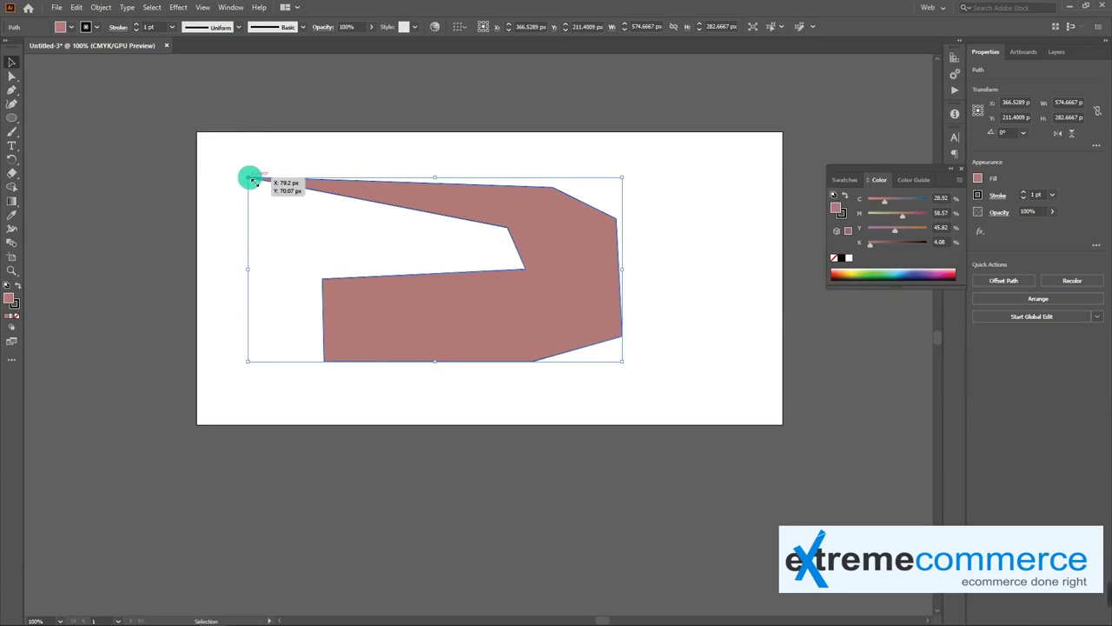
{"action": "key", "text": "p"}
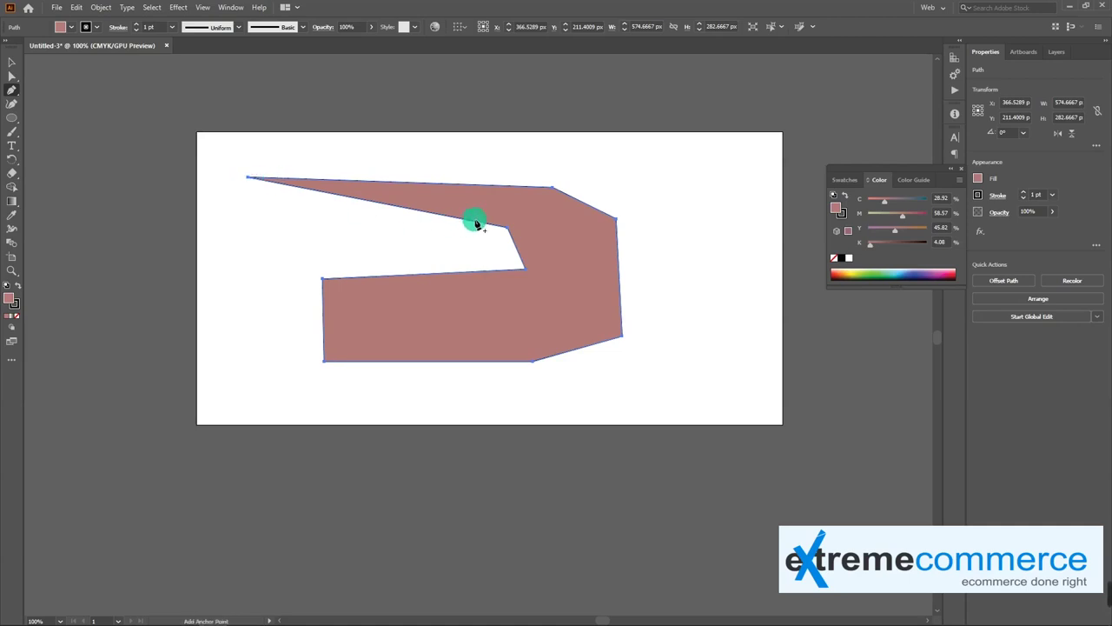
Step: Add an anchor on the shape's top-right edge and pull it up into a peak
{"action": "left_click", "coordinate": [557, 192]}
{"action": "left_click", "coordinate": [567, 199]}
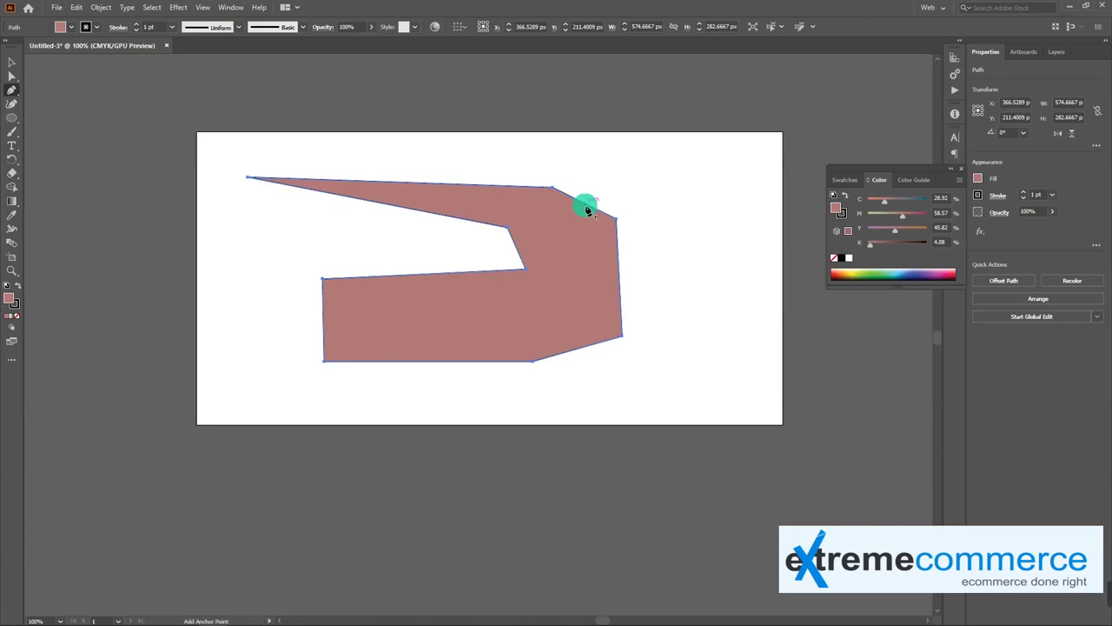
{"action": "left_click", "coordinate": [586, 209]}
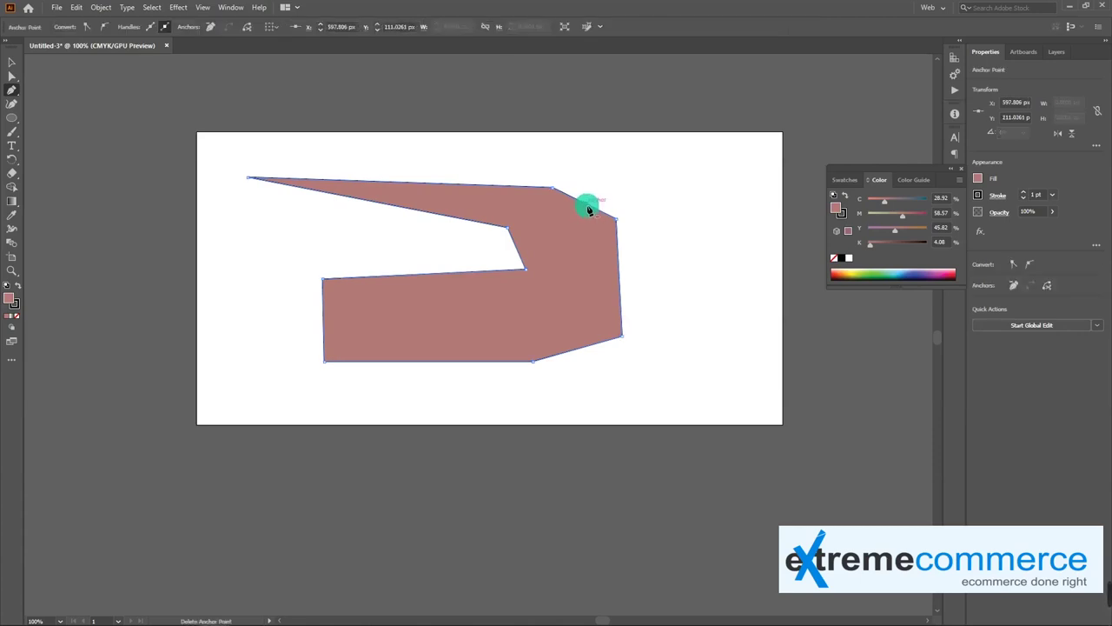
{"action": "key", "text": "a"}
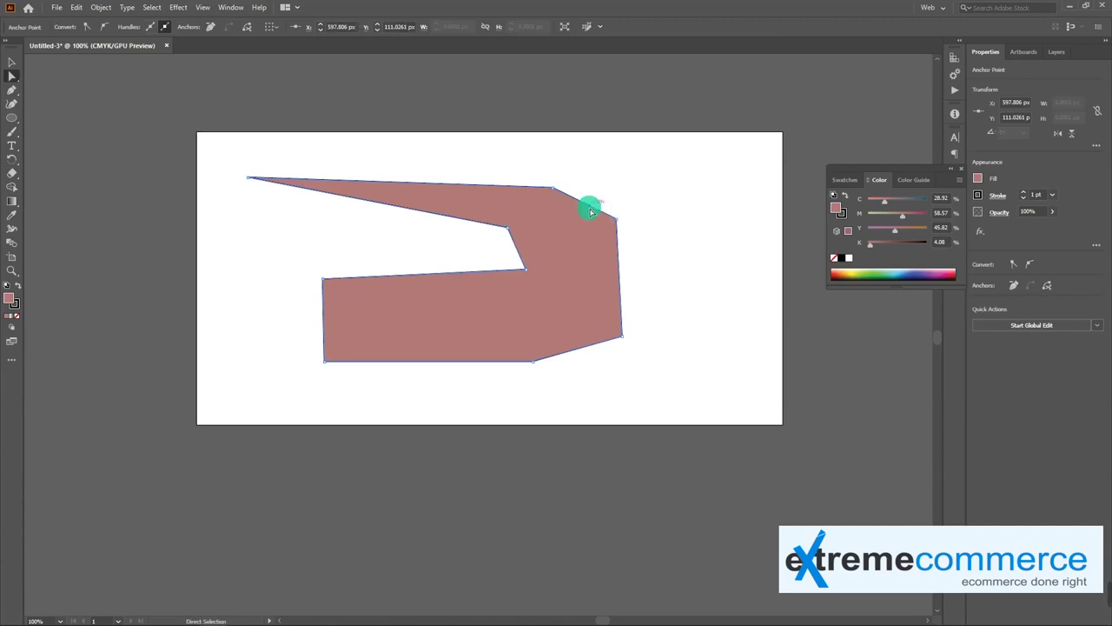
{"action": "left_click", "coordinate": [587, 210]}
{"action": "mouse_move", "coordinate": [587, 210]}
{"action": "left_mouse_down"}
{"action": "mouse_move", "coordinate": [655, 174]}
{"action": "mouse_move", "coordinate": [613, 163]}
{"action": "left_mouse_up"}
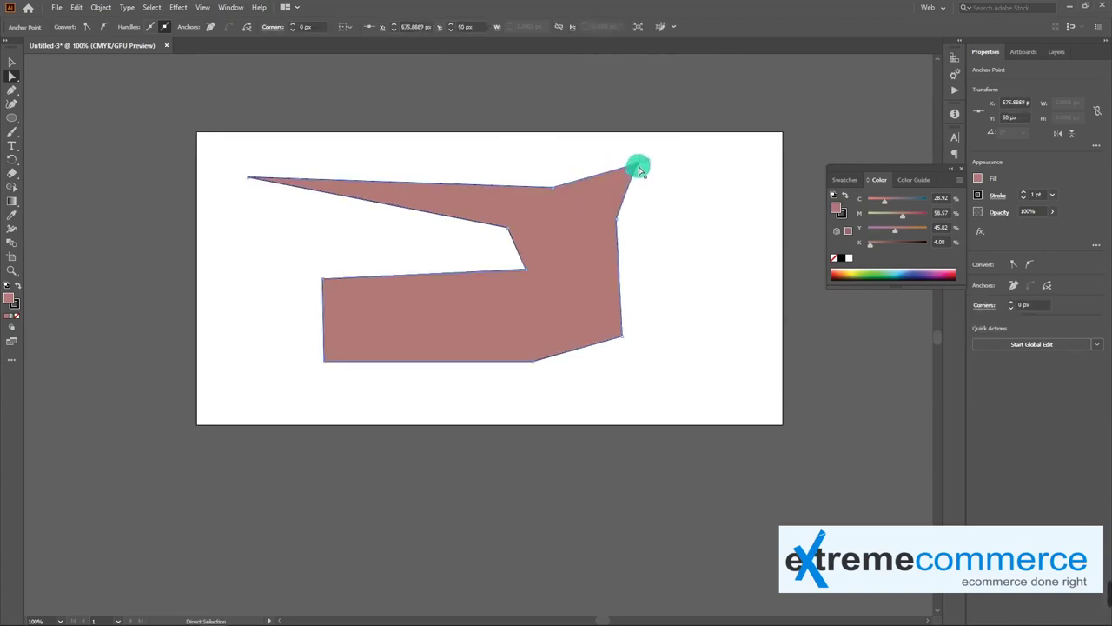
{"action": "left_click_drag", "start_coordinate": [615, 163], "coordinate": [608, 163]}
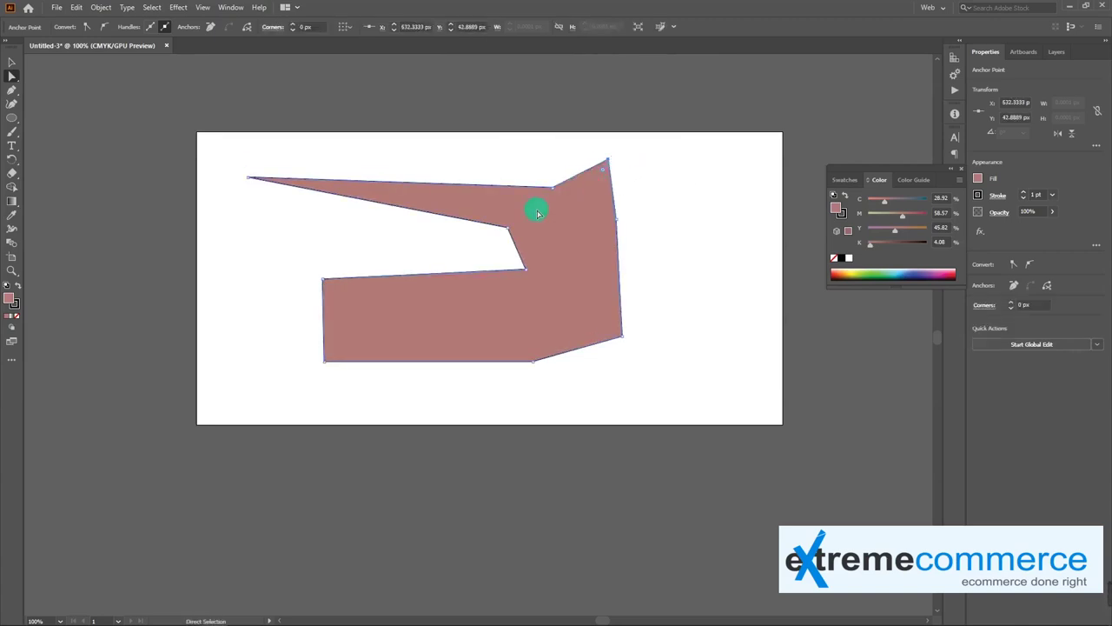
Step: Remove the peak anchor with the Delete Anchor Point tool to flatten the edge
{"action": "key", "text": "minus"}
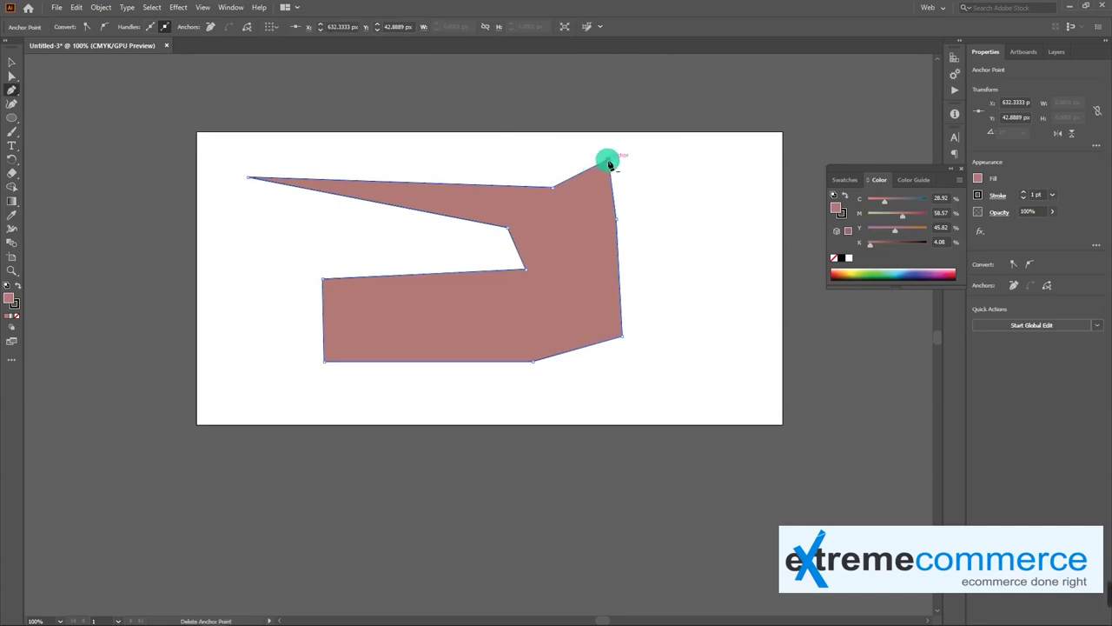
{"action": "left_click", "coordinate": [608, 162]}
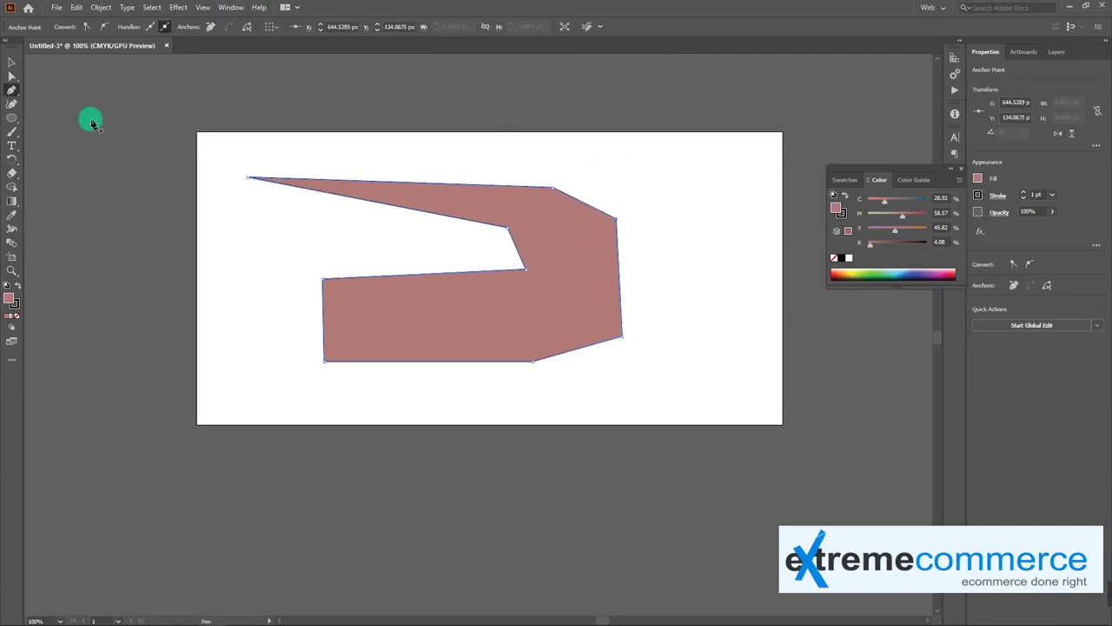
{"action": "left_click", "coordinate": [10, 91]}
{"action": "mouse_move", "coordinate": [18, 93]}
{"action": "left_mouse_down"}
{"action": "mouse_move", "coordinate": [51, 105]}
{"action": "mouse_move", "coordinate": [38, 89]}
{"action": "left_mouse_up"}
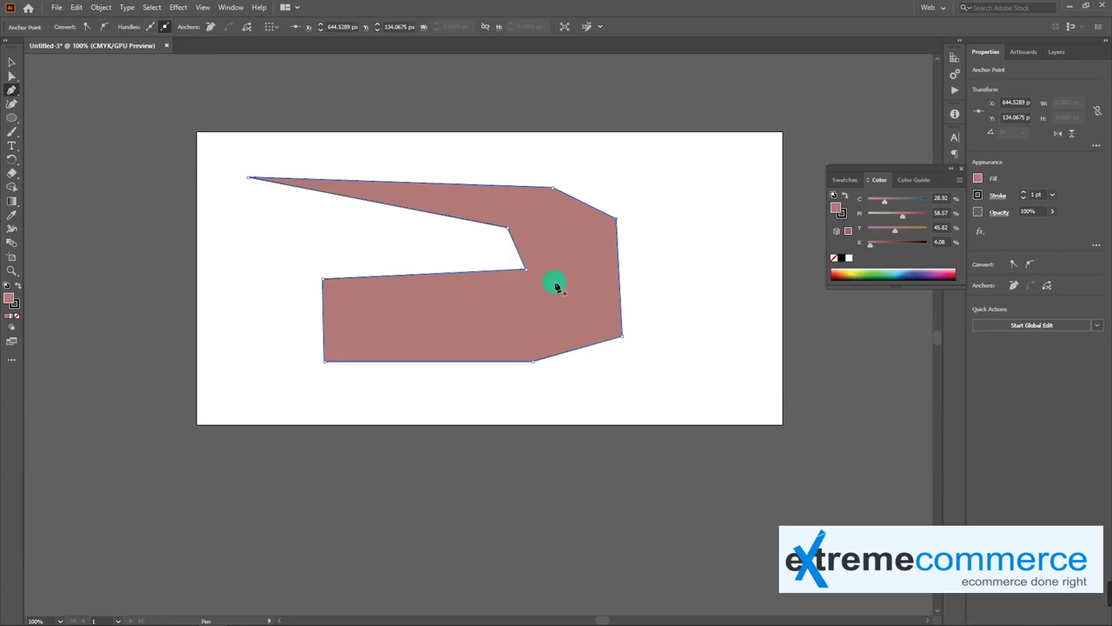
Step: Delete the old pink shape and begin a new curved Pen path with its first two anchors
{"action": "key", "text": "v"}
{"action": "key", "text": "Delete"}
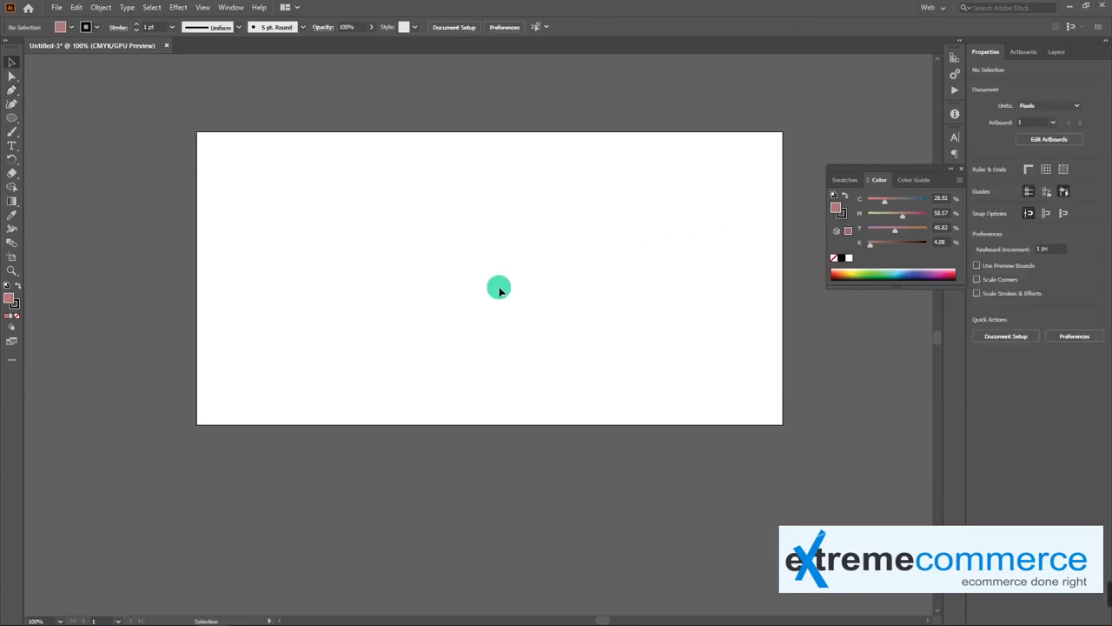
{"action": "left_click", "coordinate": [12, 90]}
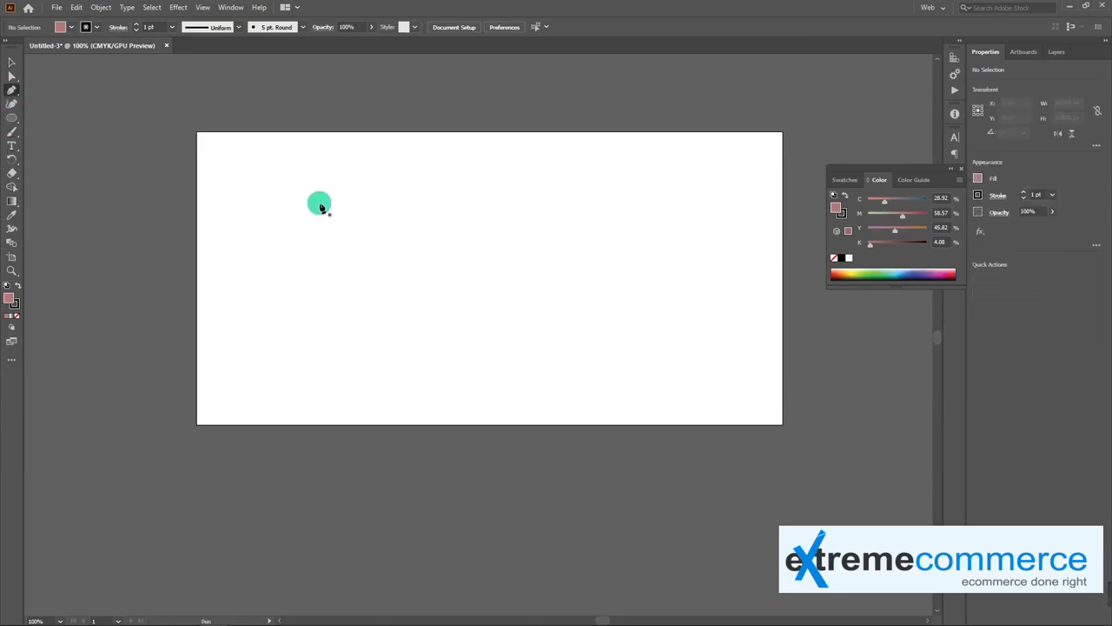
{"action": "left_click", "coordinate": [304, 228]}
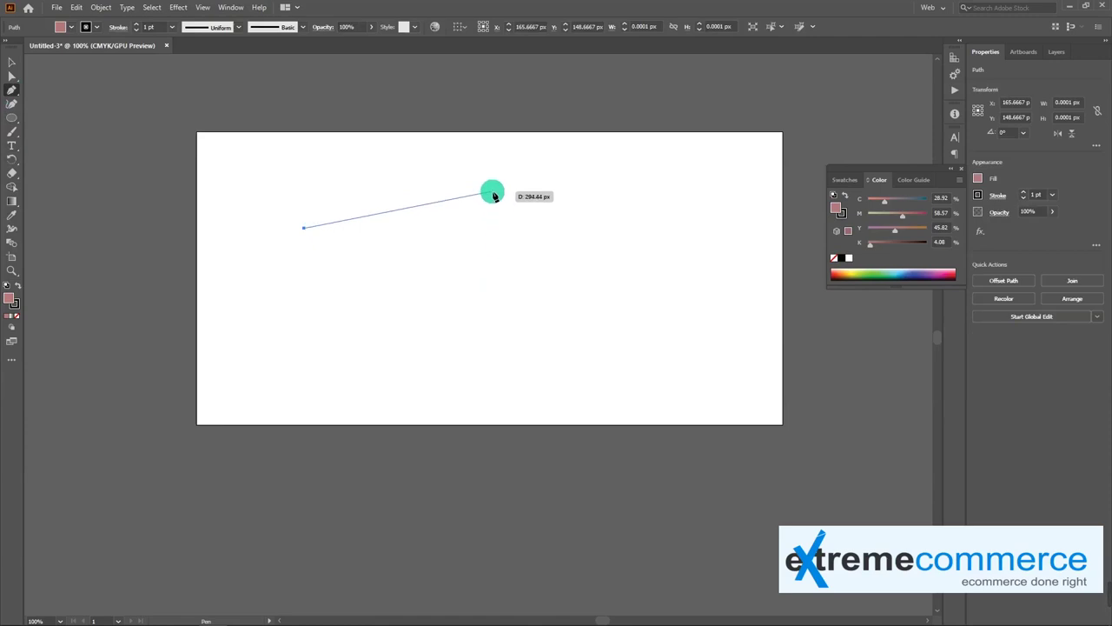
{"action": "mouse_move", "coordinate": [493, 193]}
{"action": "left_mouse_down"}
{"action": "mouse_move", "coordinate": [576, 251]}
{"action": "mouse_move", "coordinate": [613, 254]}
{"action": "mouse_move", "coordinate": [586, 218]}
{"action": "mouse_move", "coordinate": [596, 206]}
{"action": "mouse_move", "coordinate": [610, 220]}
{"action": "left_mouse_up"}
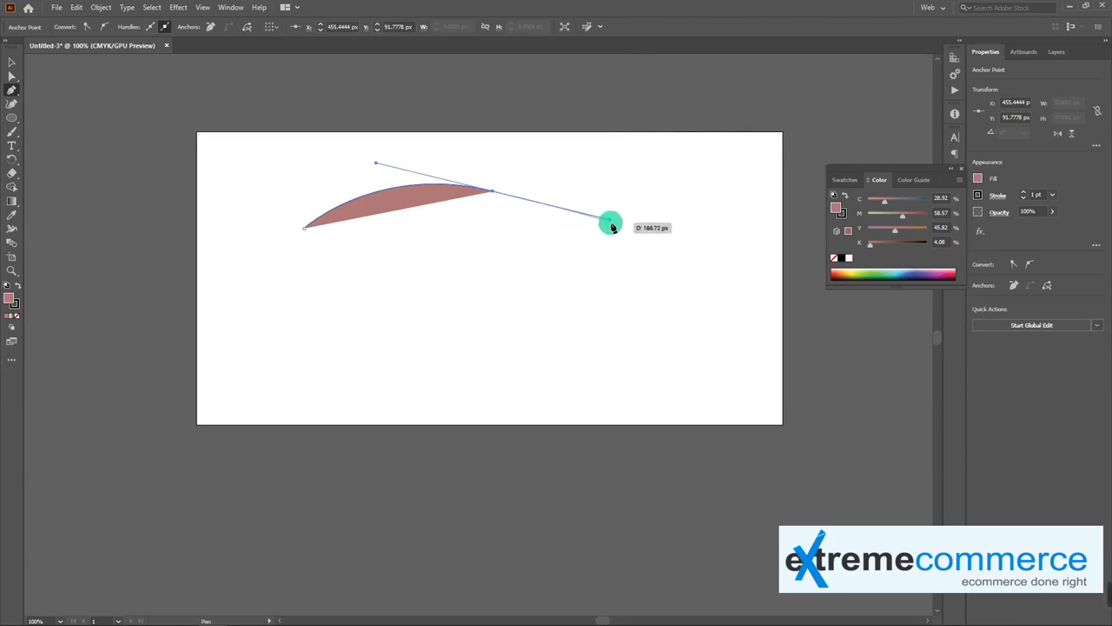
{"action": "left_click_drag", "start_coordinate": [611, 226], "coordinate": [612, 226]}
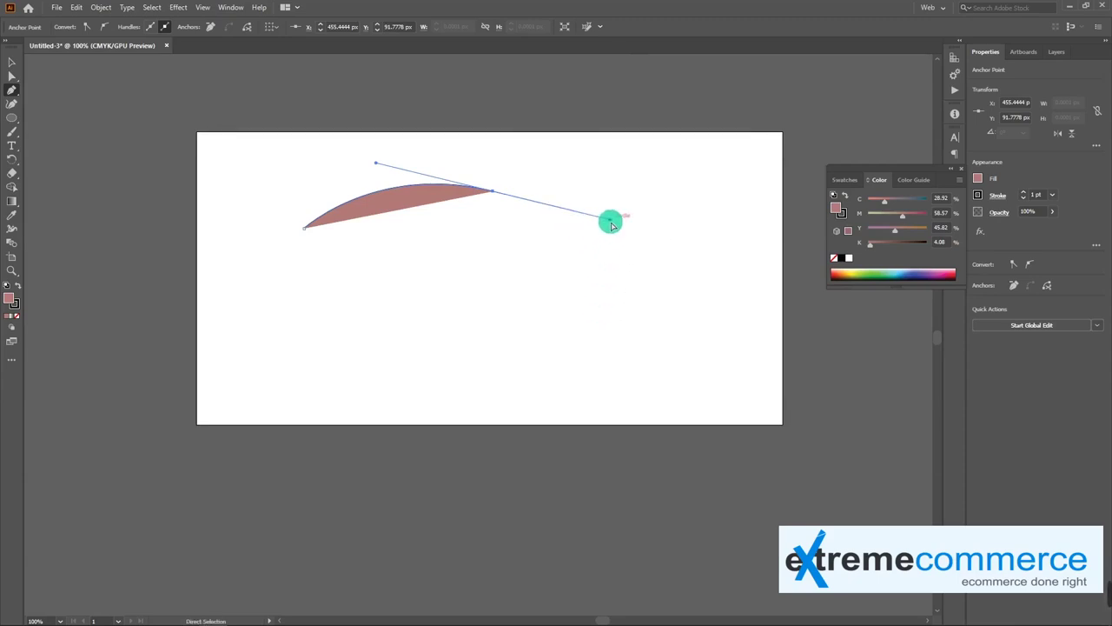
{"action": "mouse_move", "coordinate": [608, 223]}
{"action": "left_mouse_down"}
{"action": "mouse_move", "coordinate": [507, 200]}
{"action": "mouse_move", "coordinate": [494, 228]}
{"action": "left_mouse_up"}
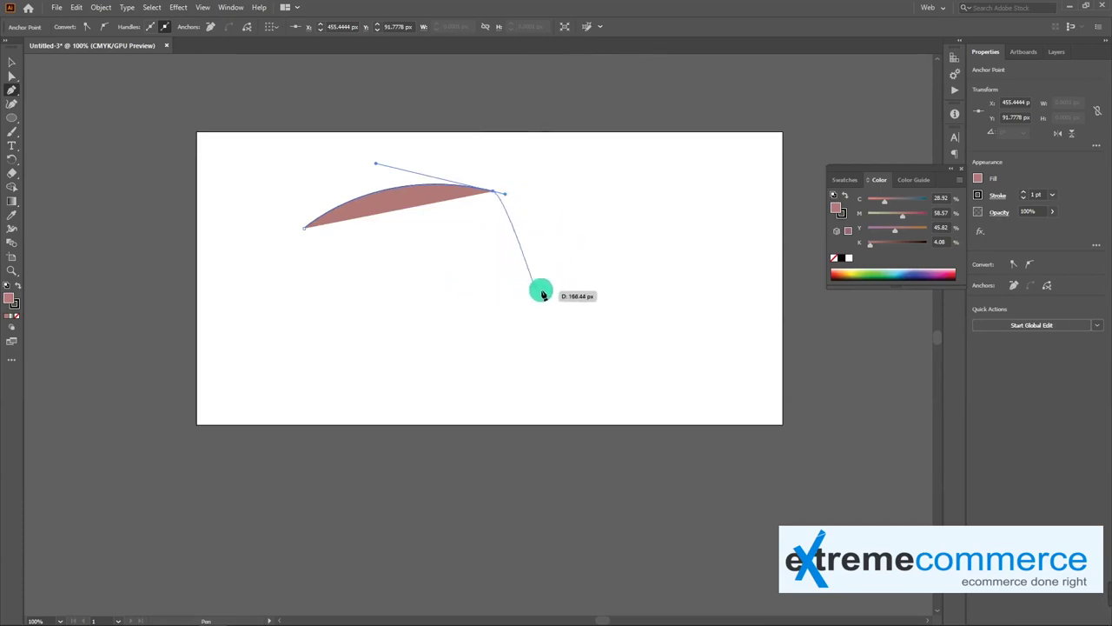
Step: Add the lower-right and bottom curved anchors, close the path, and move the shape right
{"action": "key", "text": "ctrl"}
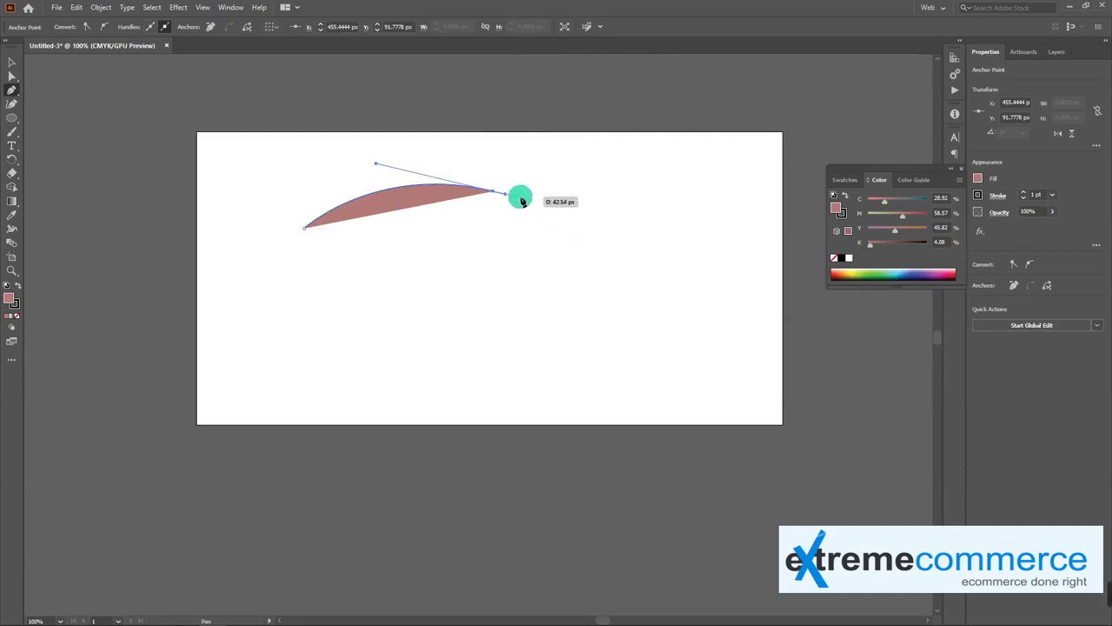
{"action": "left_click_drag", "start_coordinate": [506, 199], "coordinate": [632, 214]}
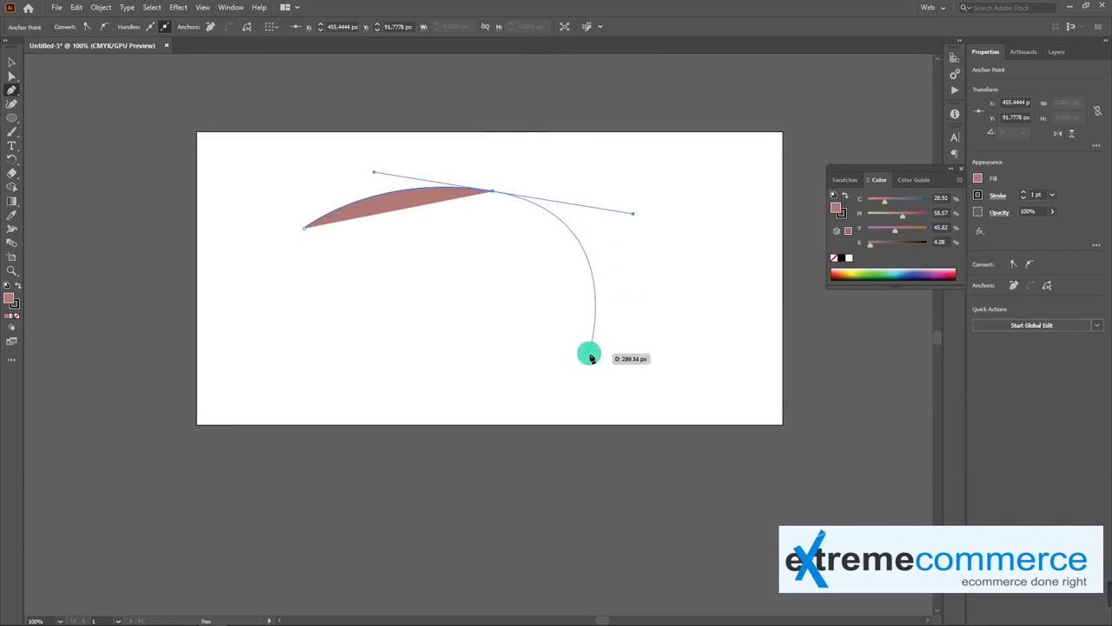
{"action": "left_click", "coordinate": [586, 306]}
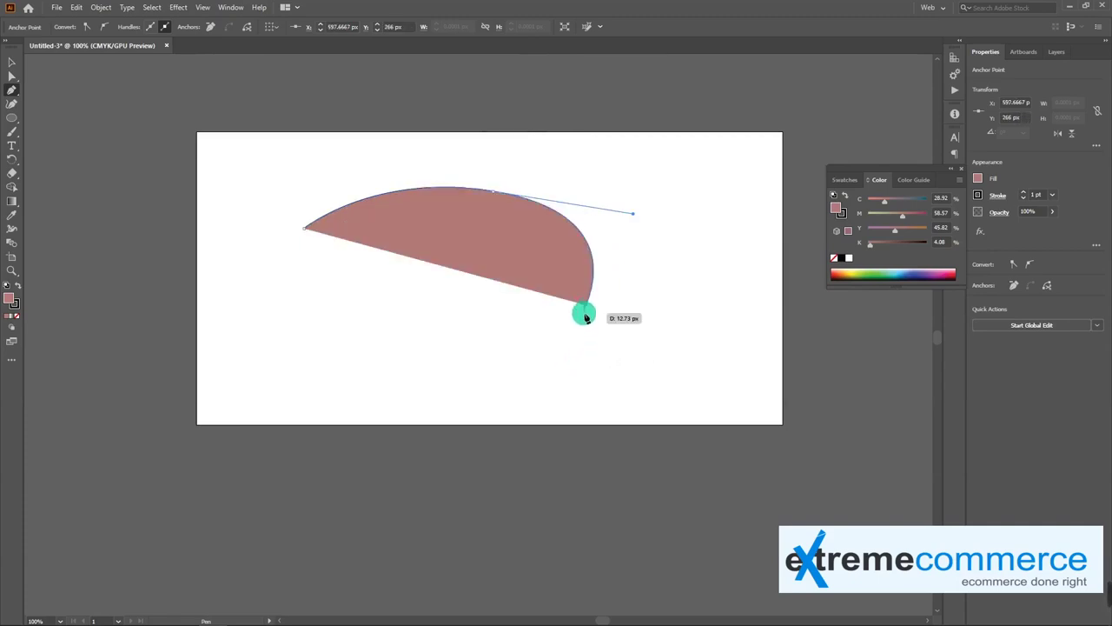
{"action": "left_click_drag", "start_coordinate": [396, 366], "coordinate": [258, 329]}
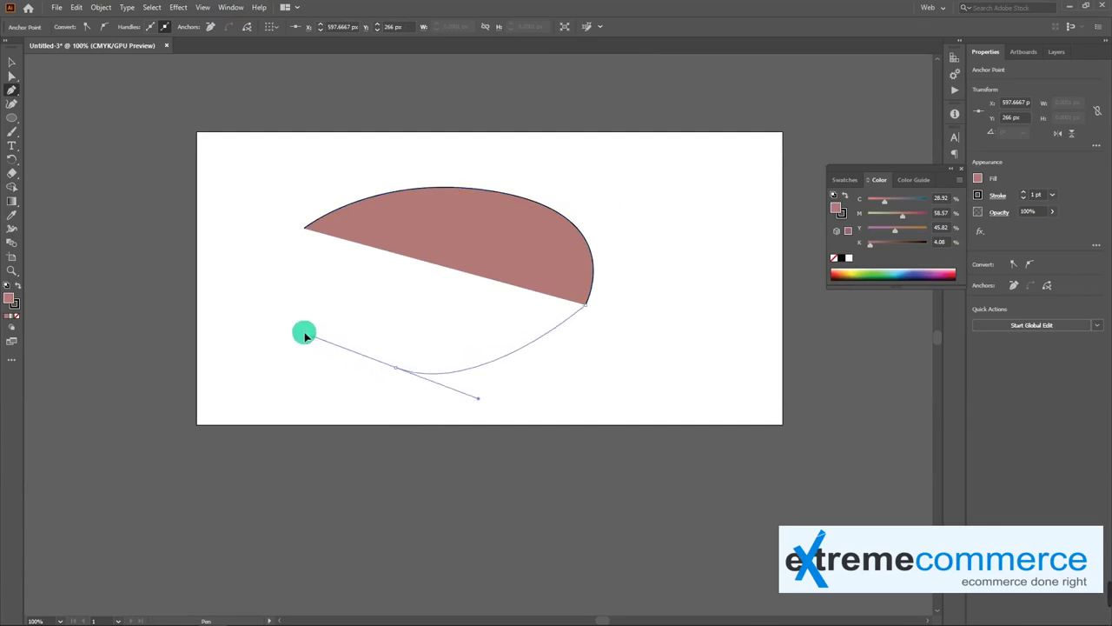
{"action": "left_click", "coordinate": [305, 230]}
{"action": "key", "text": "v"}
{"action": "left_click_drag", "start_coordinate": [460, 256], "coordinate": [515, 259]}
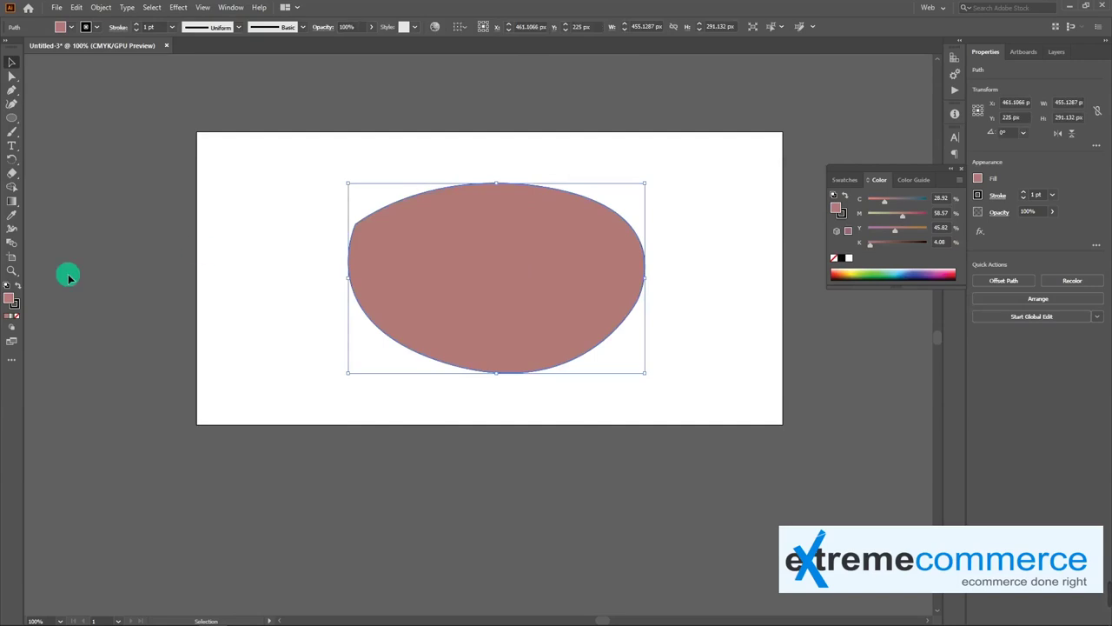
Step: Convert the top, right and bottom smooth anchors into sharp corners with the Anchor Point tool
{"action": "left_click_drag", "start_coordinate": [19, 87], "coordinate": [68, 104]}
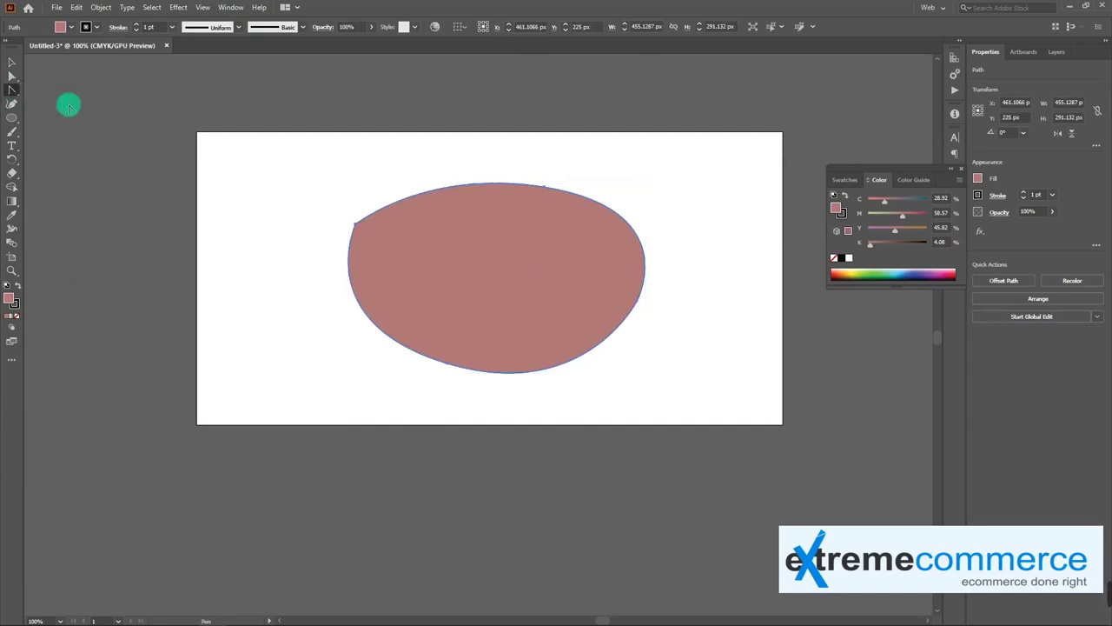
{"action": "left_click", "coordinate": [545, 190]}
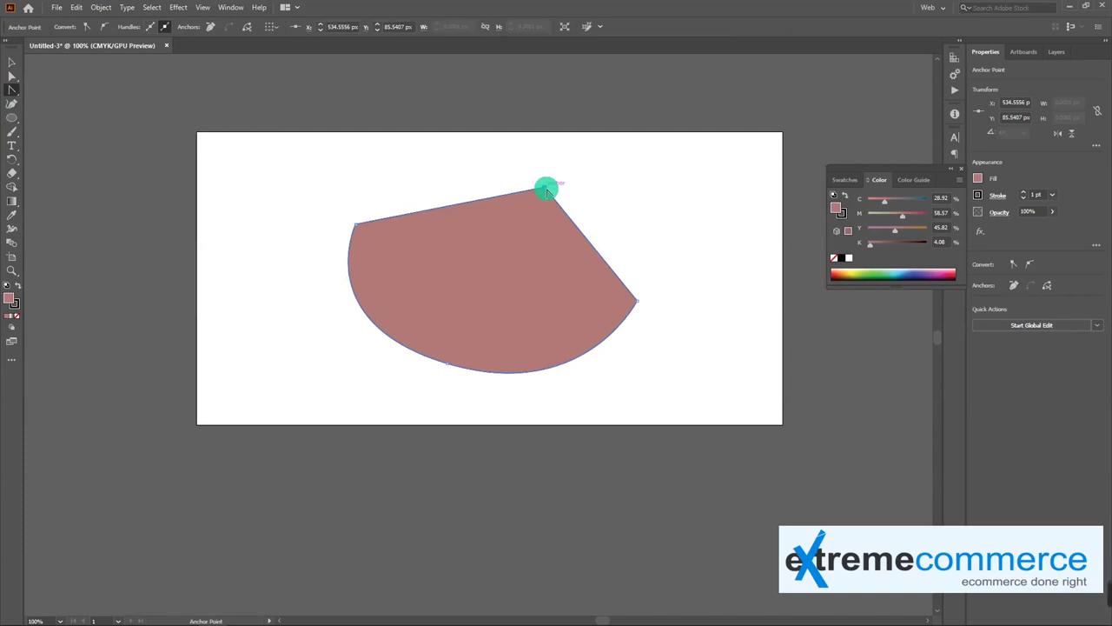
{"action": "left_click", "coordinate": [639, 304]}
{"action": "left_click_drag", "start_coordinate": [639, 304], "coordinate": [643, 320]}
{"action": "left_click", "coordinate": [356, 226]}
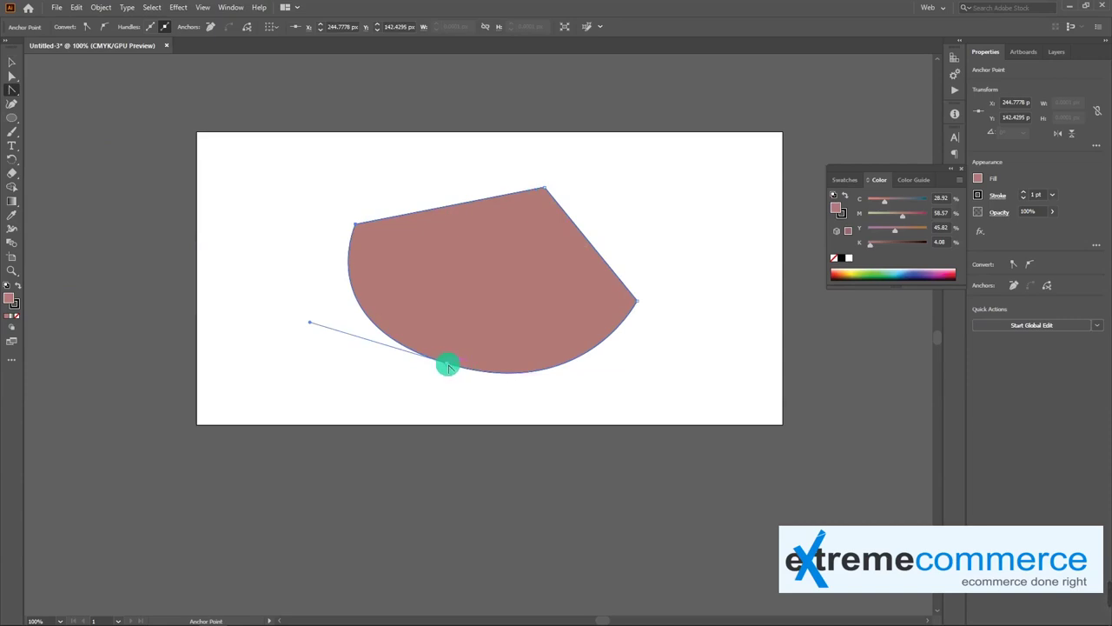
{"action": "left_click", "coordinate": [447, 364]}
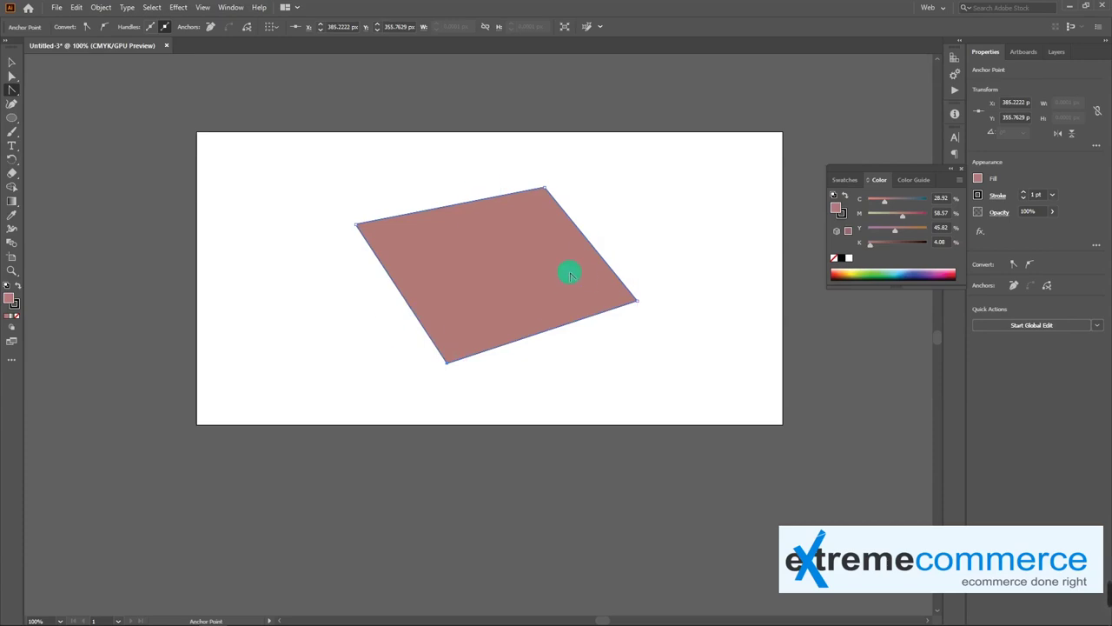
Step: Move the quadrilateral about 50 px left with the Selection tool
{"action": "left_click", "coordinate": [13, 90]}
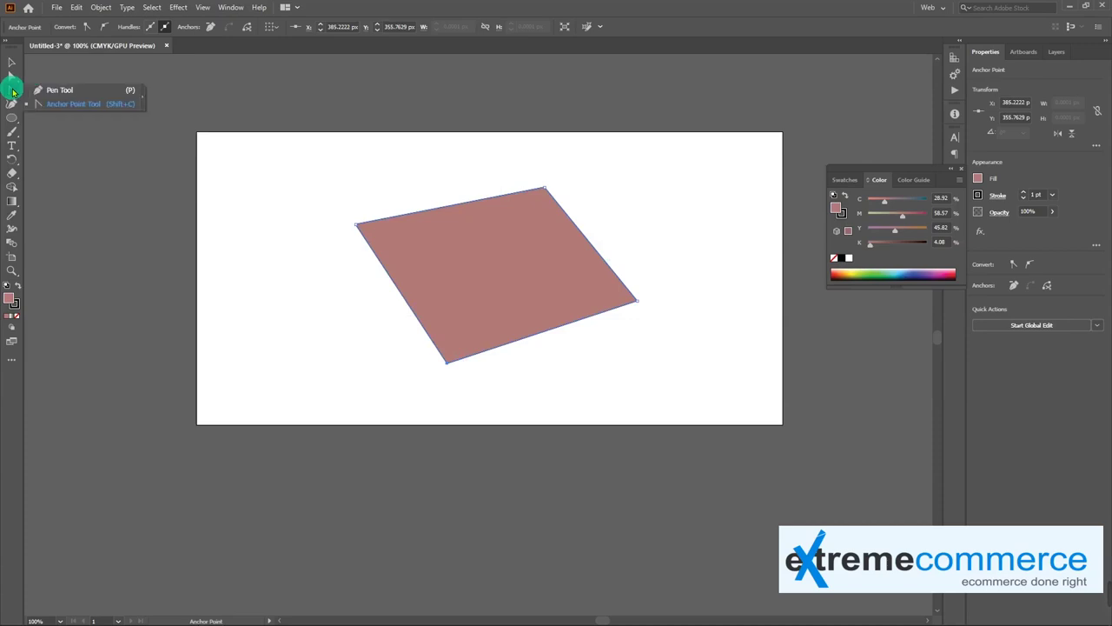
{"action": "left_click", "coordinate": [56, 90]}
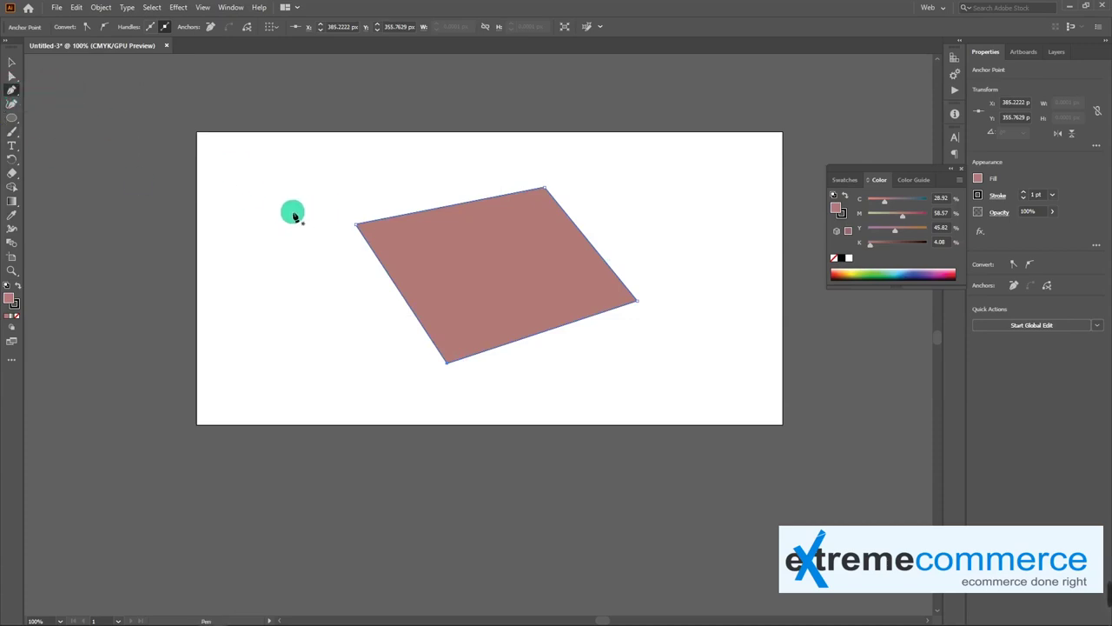
{"action": "key", "text": "v"}
{"action": "key", "text": "a"}
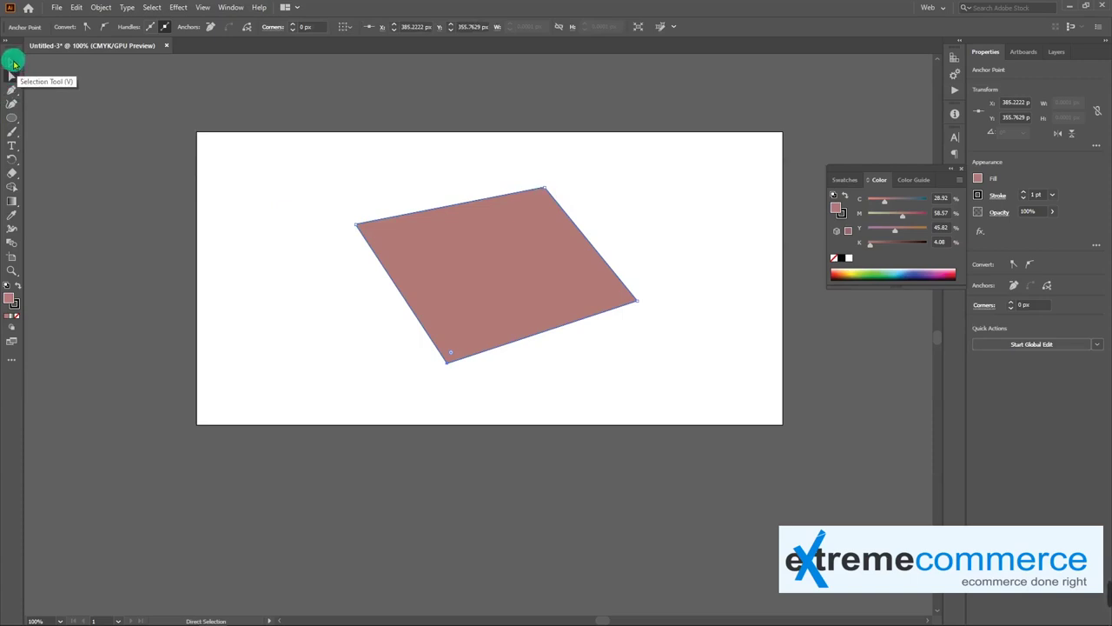
{"action": "left_click", "coordinate": [13, 63]}
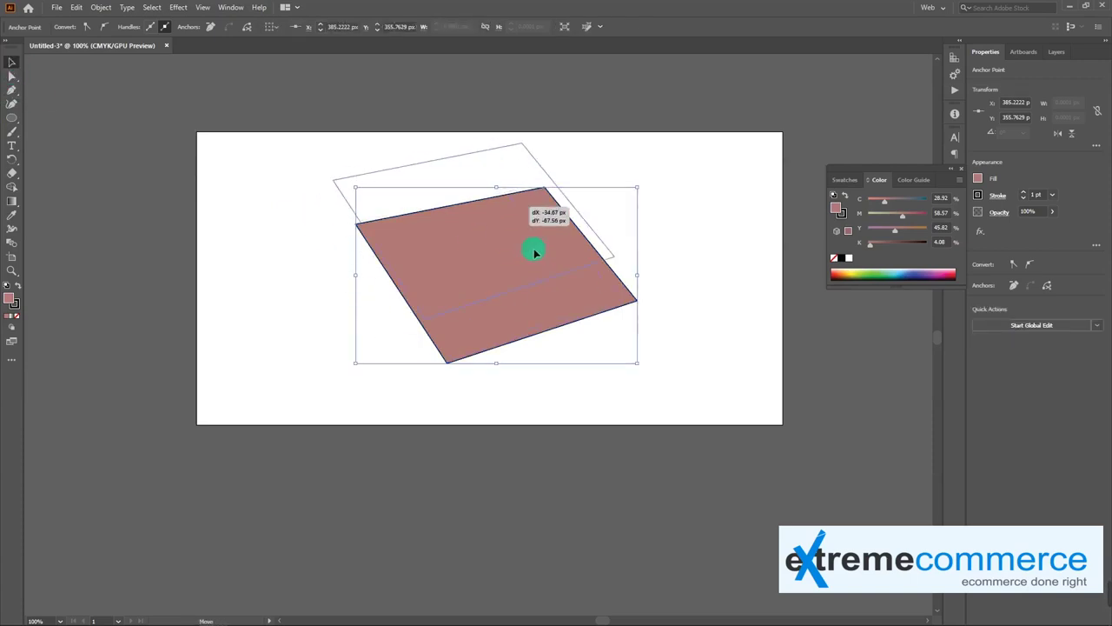
{"action": "left_click_drag", "start_coordinate": [524, 252], "coordinate": [481, 250]}
Step: Select the top, right and bottom corner anchors in turn, ending on the top one
{"action": "left_click", "coordinate": [12, 76]}
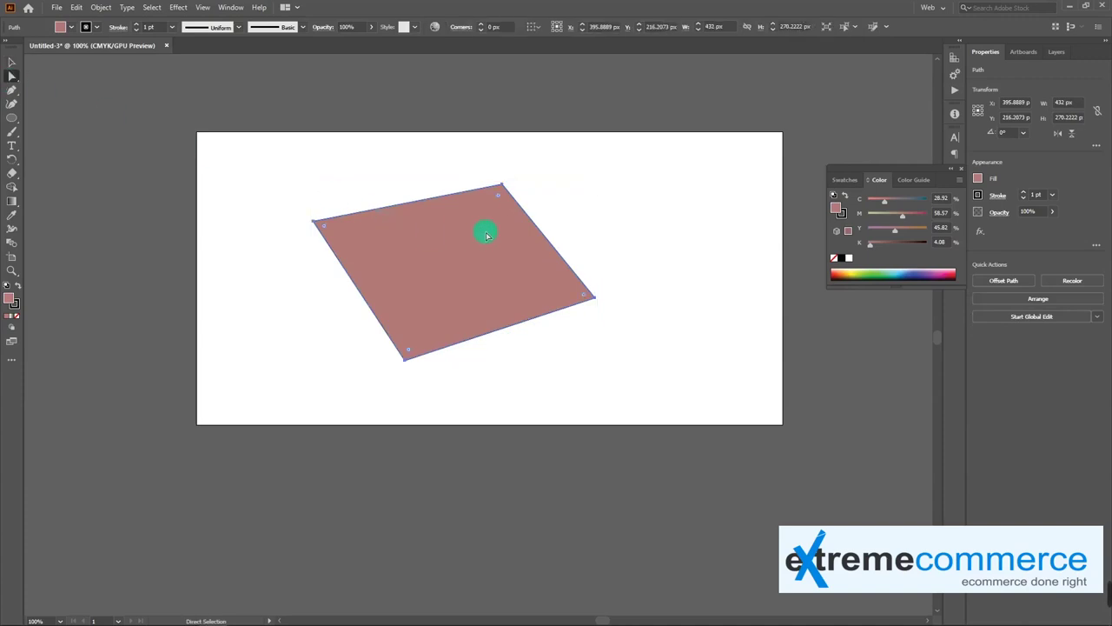
{"action": "left_click", "coordinate": [503, 189]}
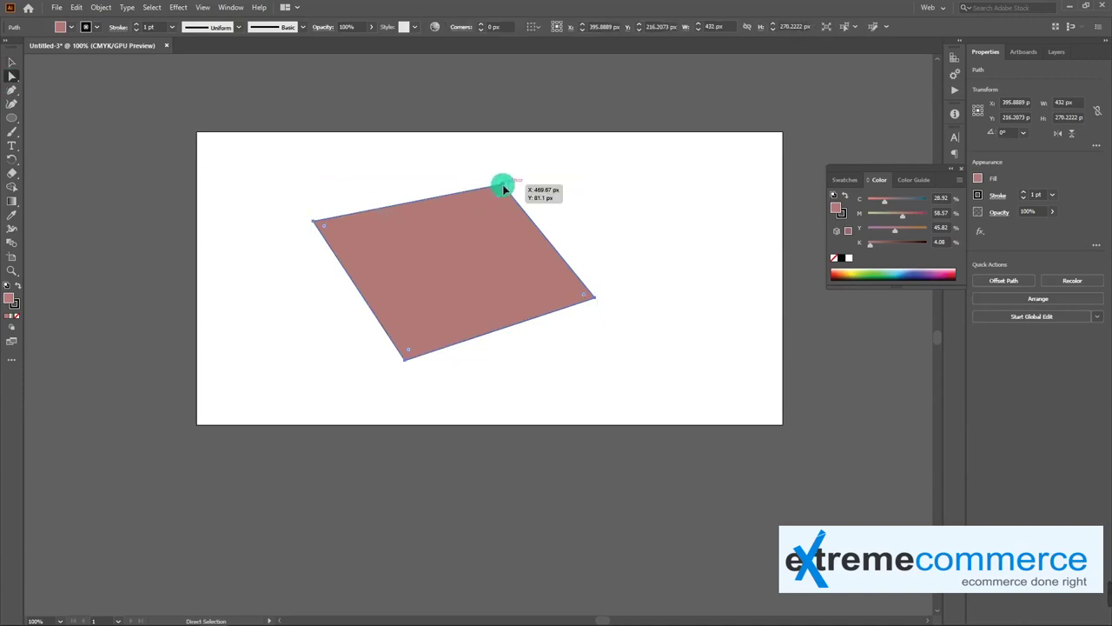
{"action": "left_click", "coordinate": [594, 299]}
{"action": "left_click", "coordinate": [405, 363]}
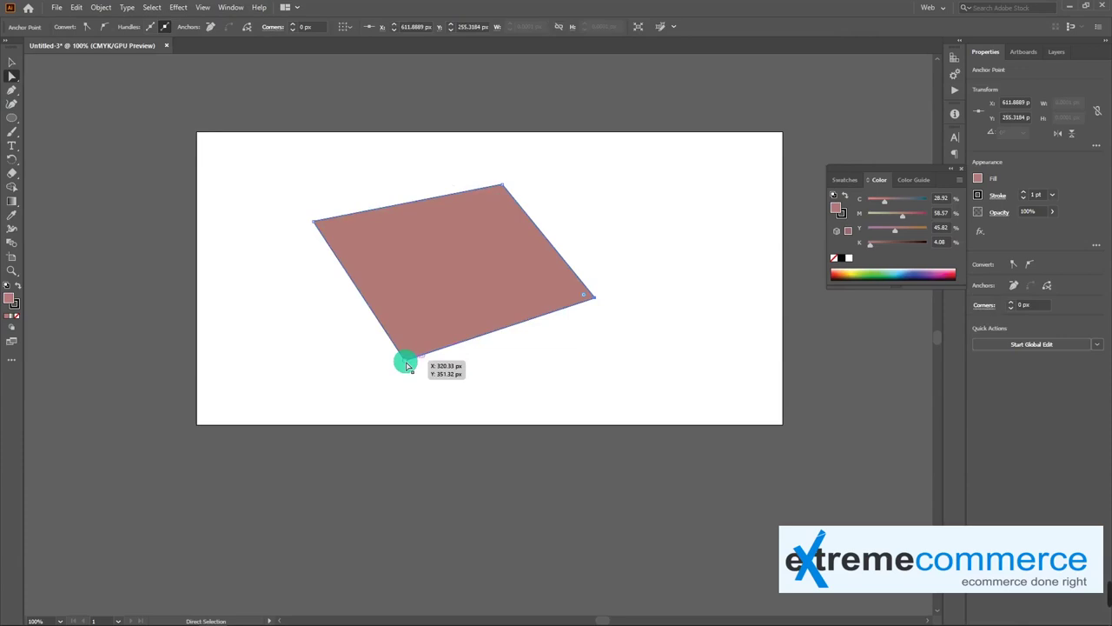
{"action": "left_click", "coordinate": [501, 186]}
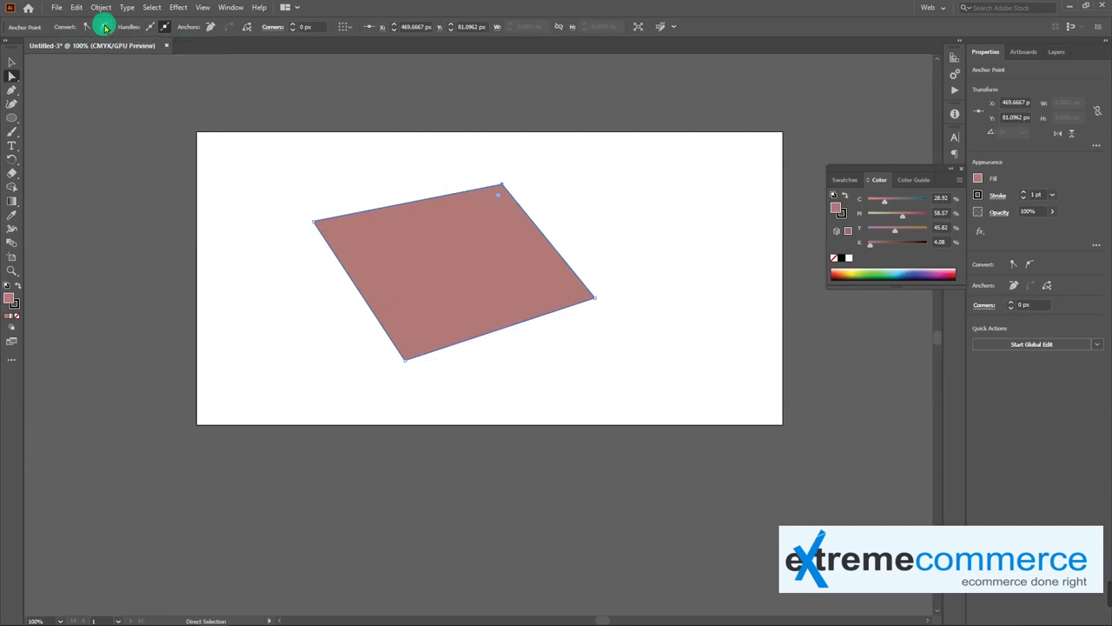
Step: Make the top and left corners smooth and drag their handles to shape the curves
{"action": "left_click", "coordinate": [105, 28]}
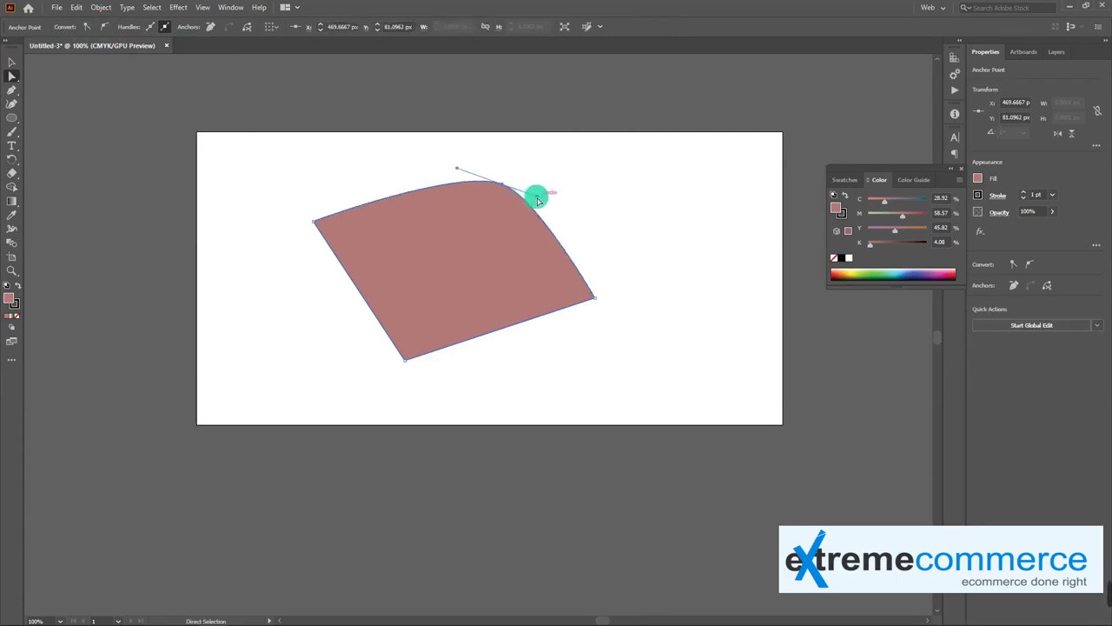
{"action": "mouse_move", "coordinate": [540, 199]}
{"action": "left_mouse_down"}
{"action": "mouse_move", "coordinate": [448, 172]}
{"action": "mouse_move", "coordinate": [507, 176]}
{"action": "left_mouse_up"}
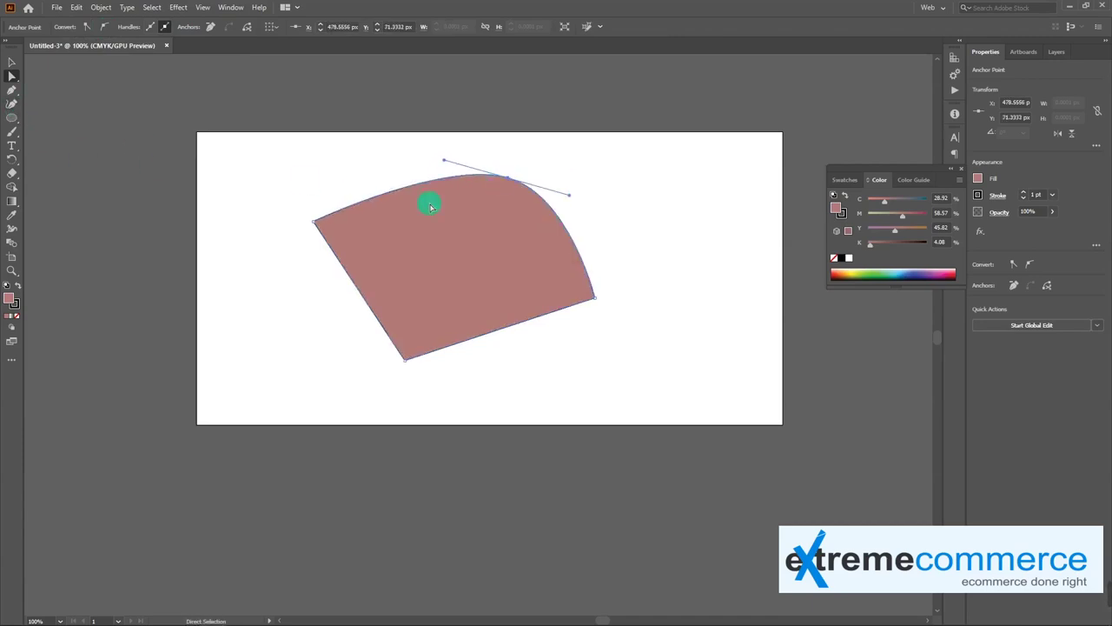
{"action": "left_click", "coordinate": [312, 224]}
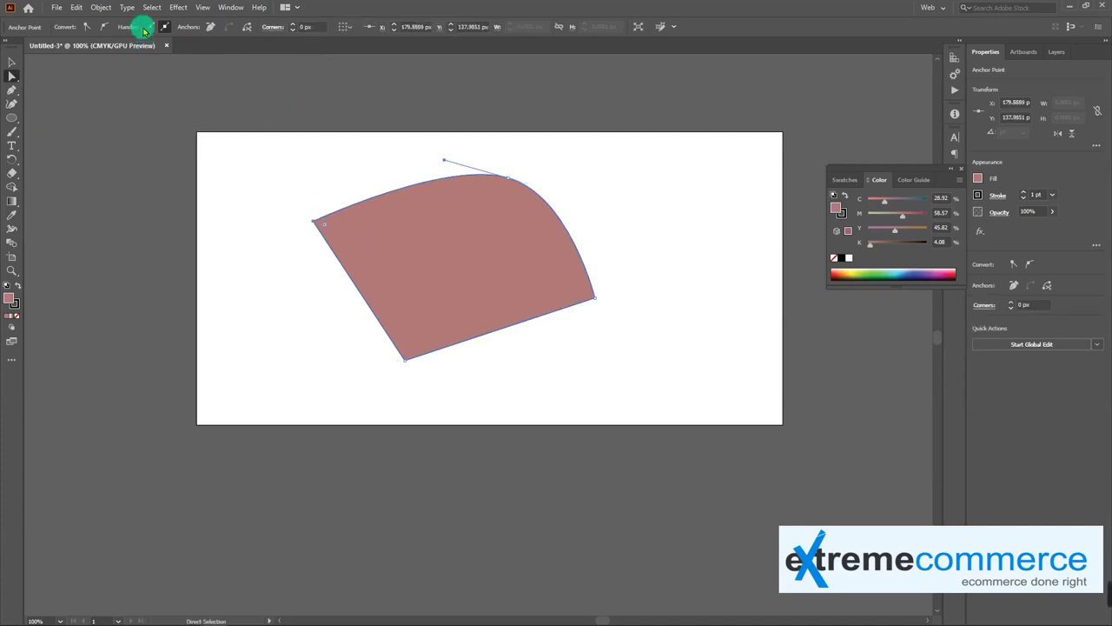
{"action": "left_click", "coordinate": [105, 28]}
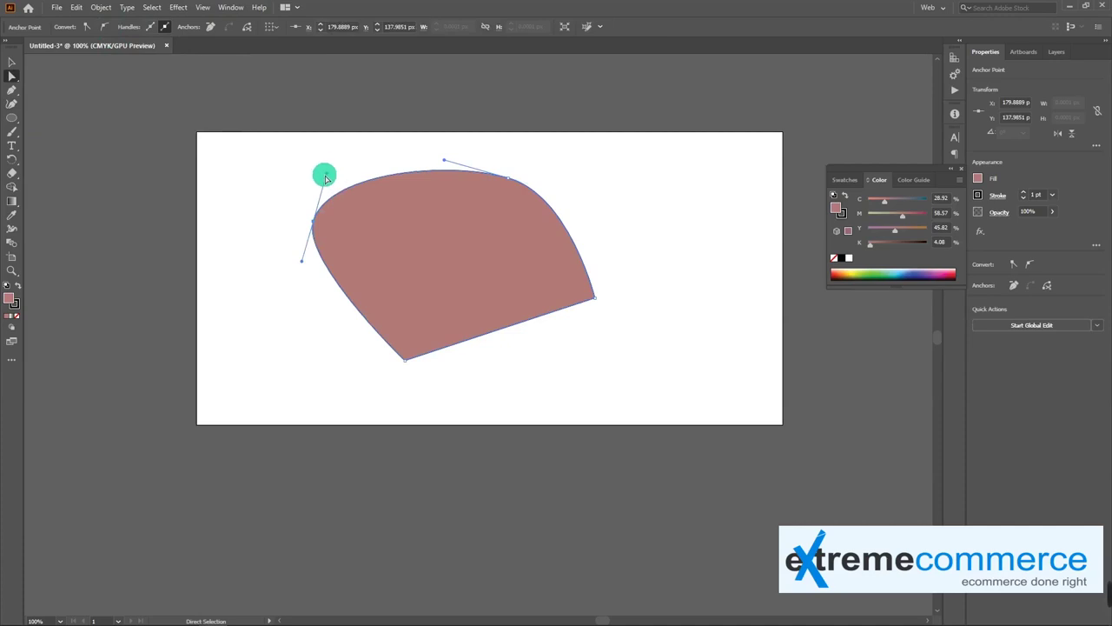
{"action": "mouse_move", "coordinate": [328, 176]}
{"action": "left_mouse_down"}
{"action": "mouse_move", "coordinate": [323, 192]}
{"action": "mouse_move", "coordinate": [336, 170]}
{"action": "left_mouse_up"}
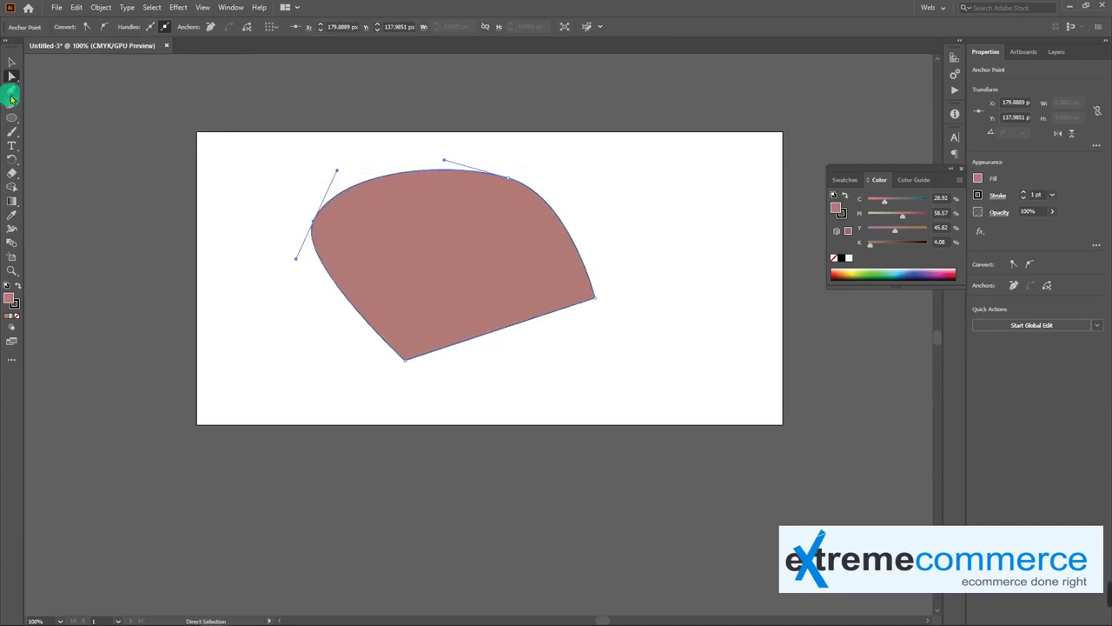
Step: Convert the bottom and right corners to smooth points as well
{"action": "left_click", "coordinate": [410, 362]}
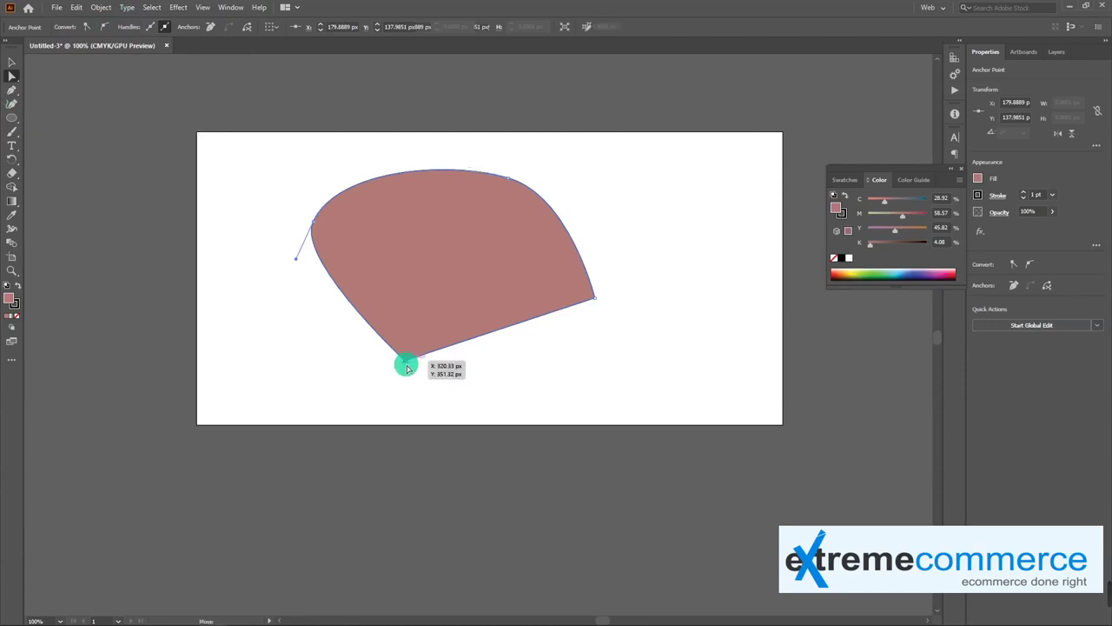
{"action": "left_click", "coordinate": [104, 27]}
{"action": "left_click", "coordinate": [595, 299]}
{"action": "left_click", "coordinate": [103, 27]}
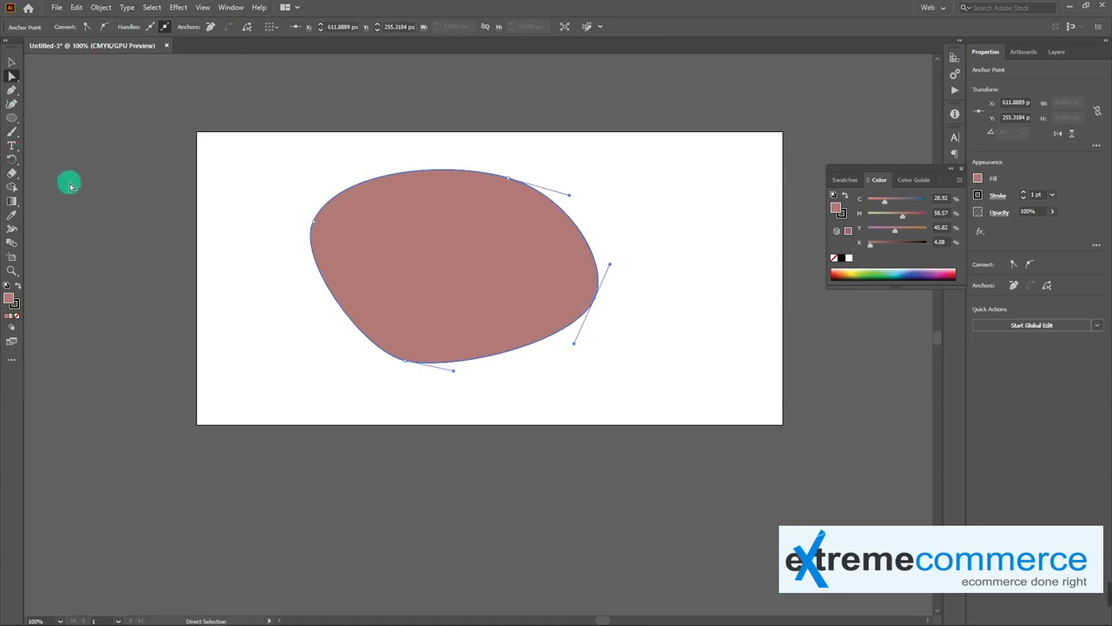
{"action": "left_click", "coordinate": [13, 106]}
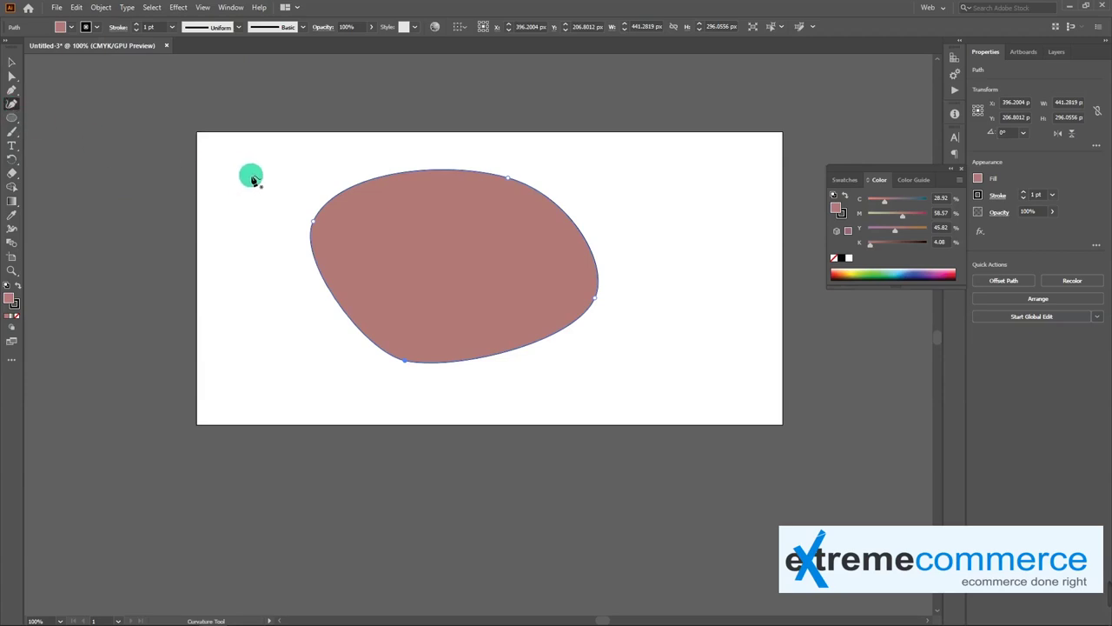
Step: With the Curvature Tool, trace a new wavy outline down the blob's left side and along the bottom
{"action": "left_click", "coordinate": [5, 106]}
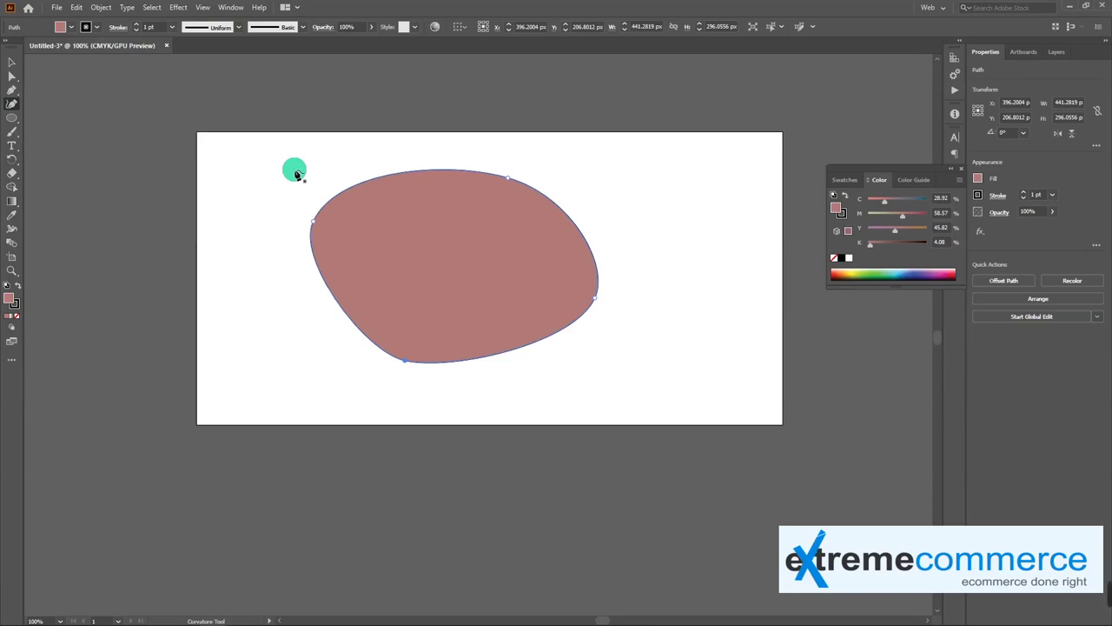
{"action": "left_click", "coordinate": [271, 206]}
{"action": "left_click", "coordinate": [263, 245]}
{"action": "left_click", "coordinate": [297, 333]}
{"action": "left_click", "coordinate": [265, 358]}
{"action": "left_click", "coordinate": [290, 395]}
{"action": "left_click", "coordinate": [360, 407]}
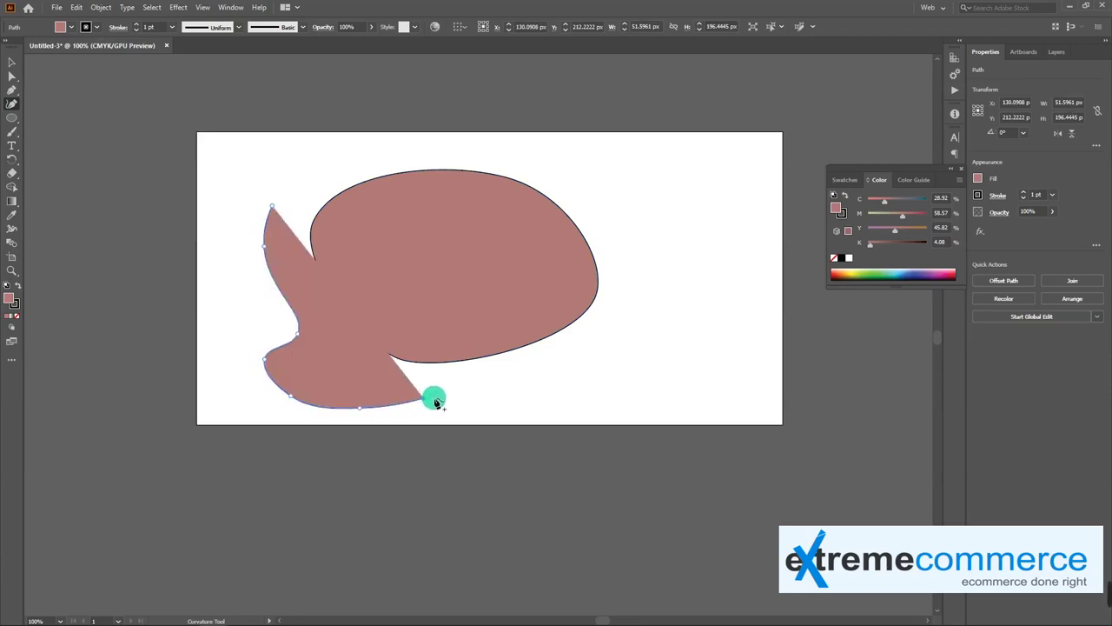
{"action": "left_click", "coordinate": [493, 411]}
{"action": "left_click", "coordinate": [584, 391]}
{"action": "left_click", "coordinate": [625, 334]}
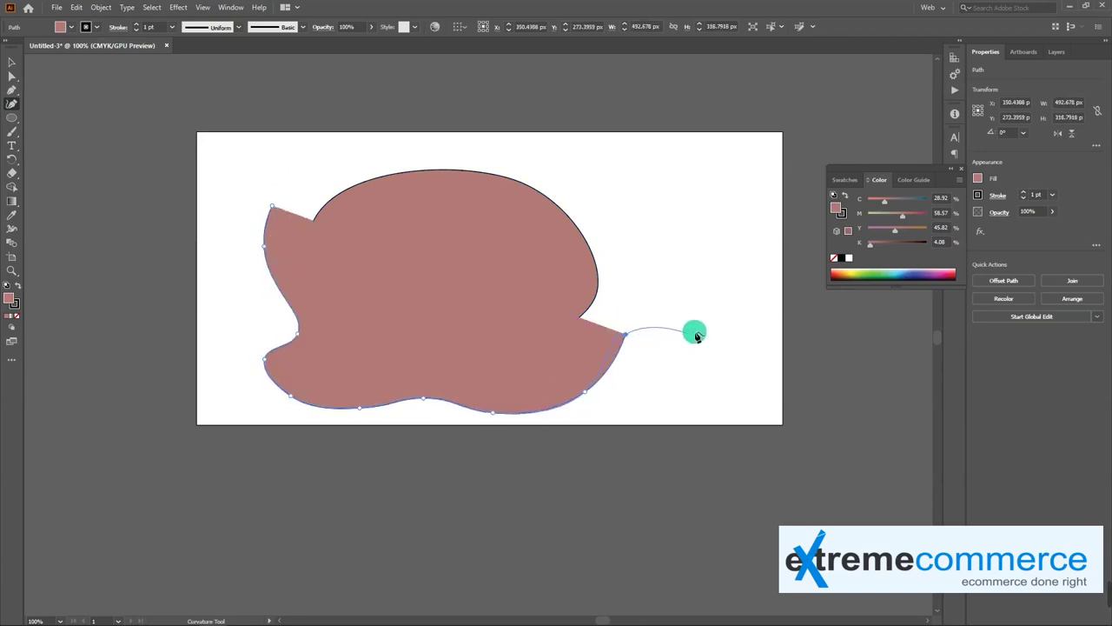
Step: Continue the outline around the right and top, add a pointed top-left tip, and close it
{"action": "left_click", "coordinate": [710, 318]}
{"action": "left_click", "coordinate": [710, 235]}
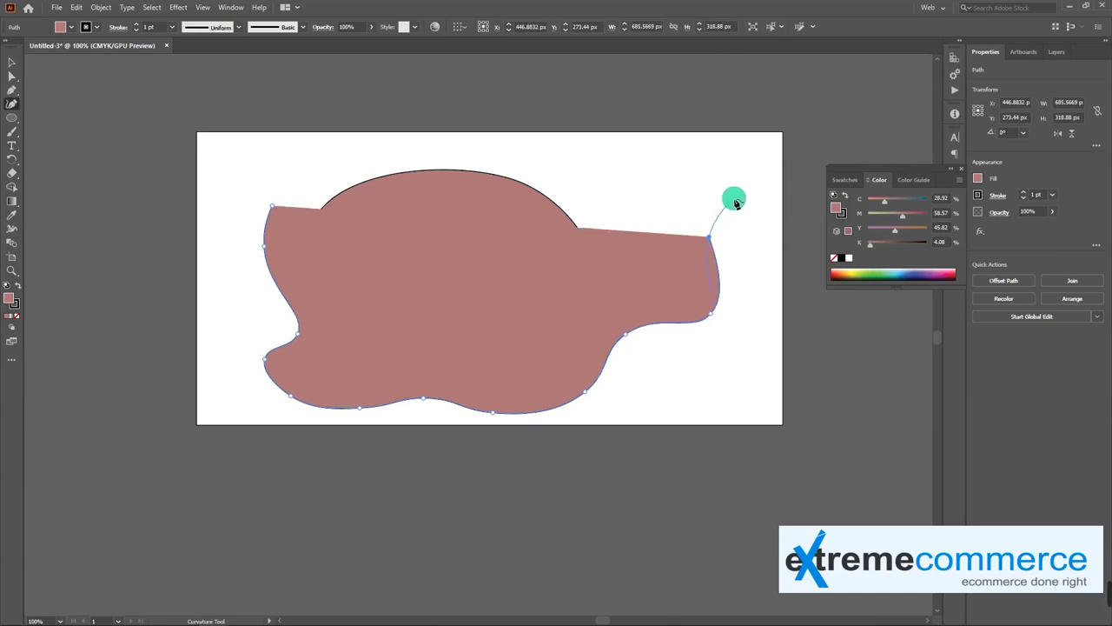
{"action": "left_click", "coordinate": [734, 196]}
{"action": "left_click", "coordinate": [736, 162]}
{"action": "left_click", "coordinate": [686, 145]}
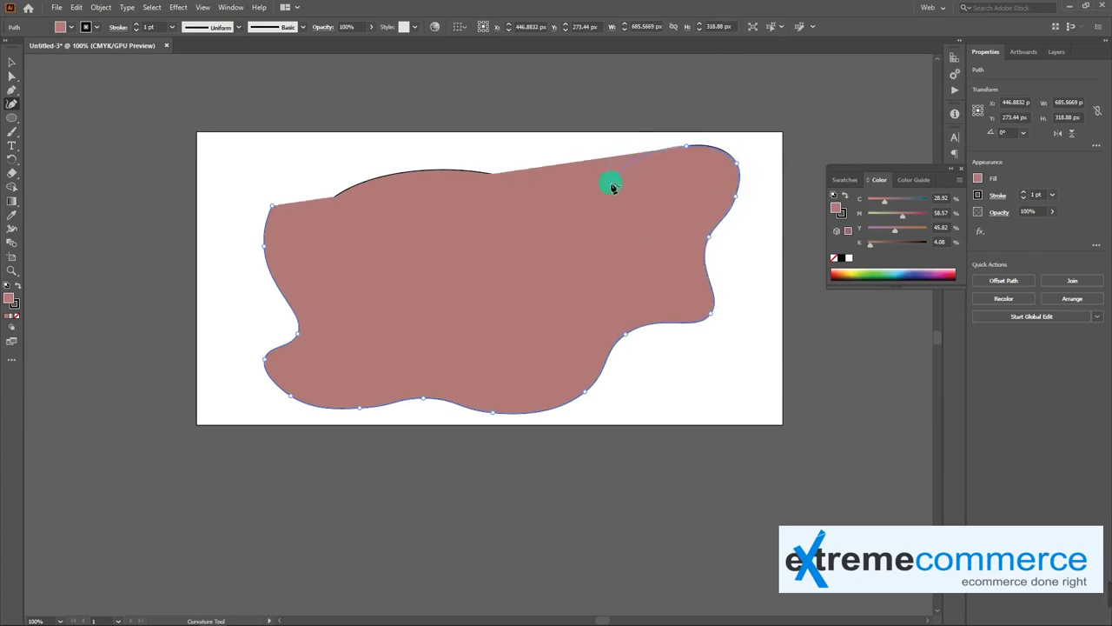
{"action": "left_click", "coordinate": [607, 185]}
{"action": "left_click", "coordinate": [514, 161]}
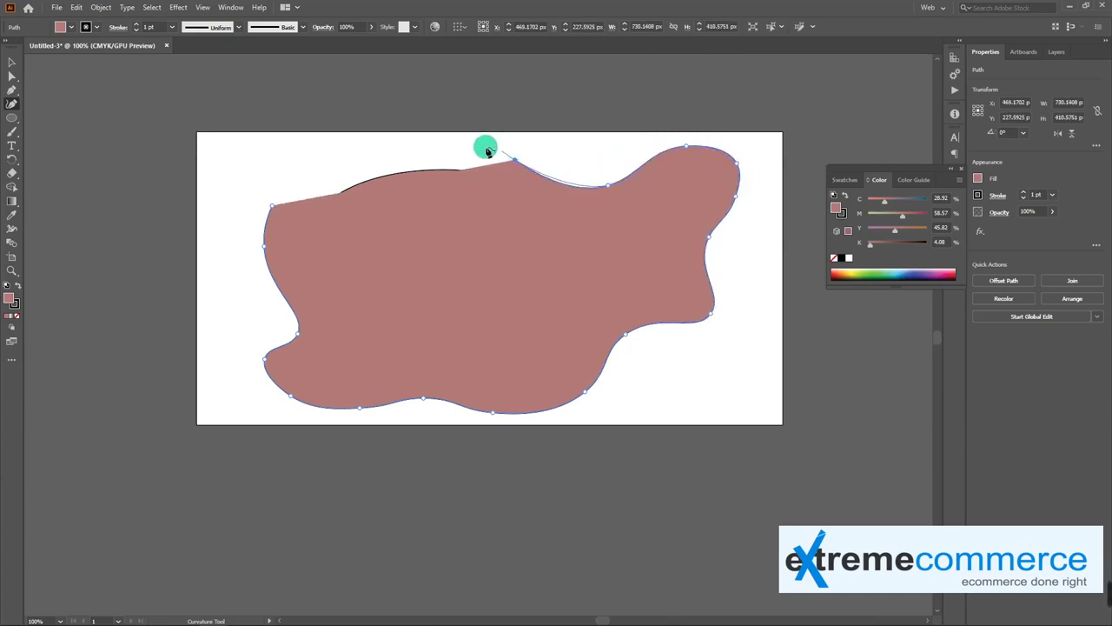
{"action": "left_click", "coordinate": [425, 147]}
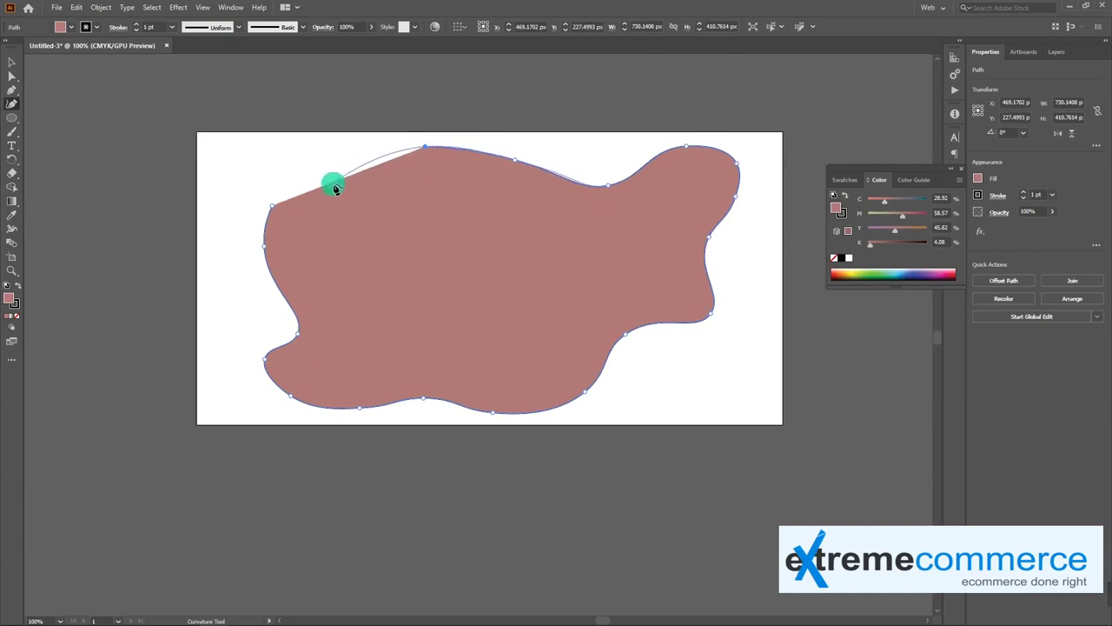
{"action": "left_click", "coordinate": [313, 163]}
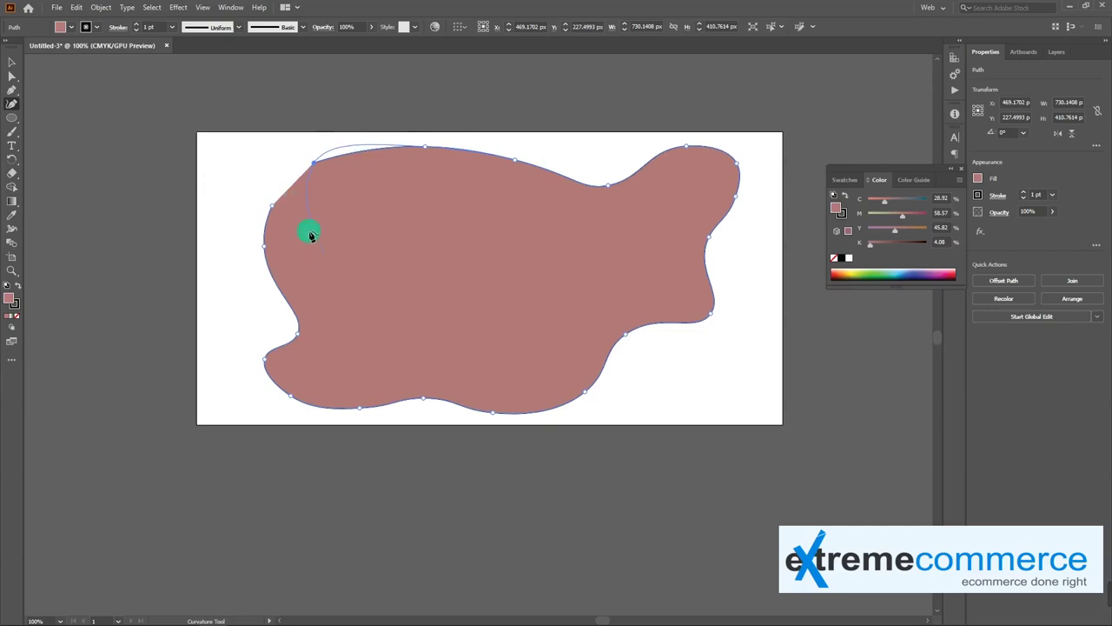
{"action": "left_click", "coordinate": [235, 201]}
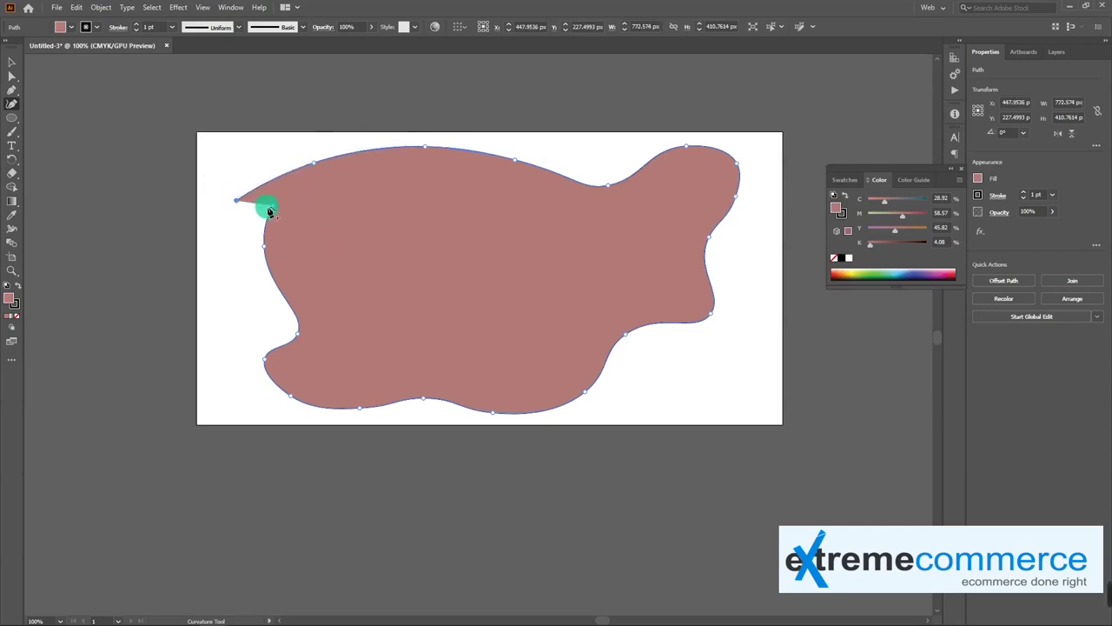
{"action": "left_click", "coordinate": [271, 209]}
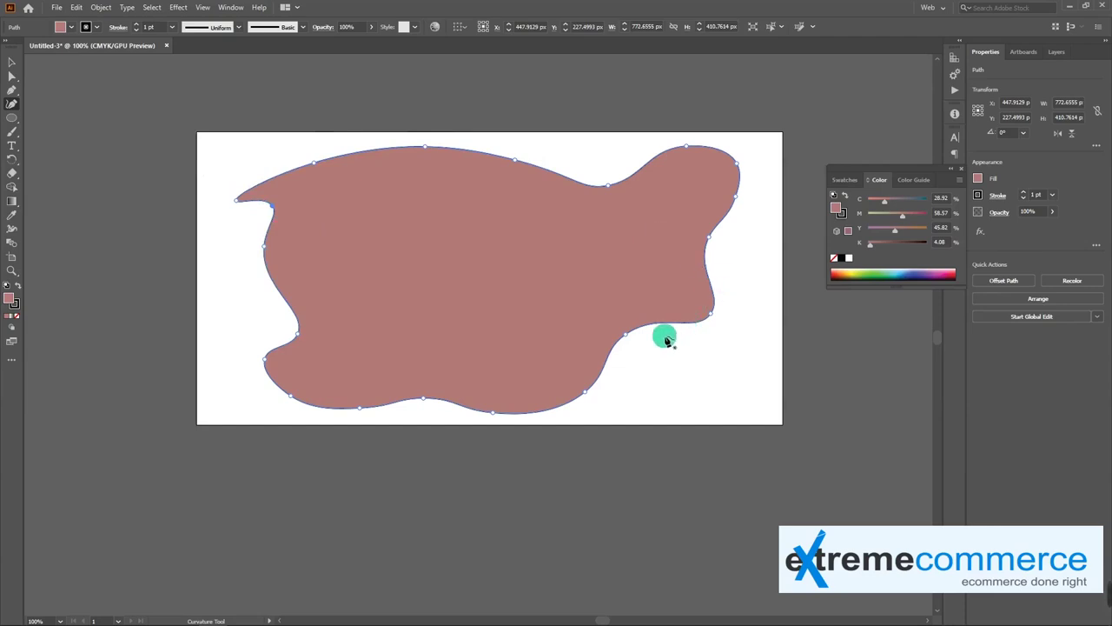
Step: Select the old blob, nudge it around, then delete it
{"action": "key", "text": "v"}
{"action": "left_click_drag", "start_coordinate": [458, 231], "coordinate": [491, 318]}
{"action": "mouse_move", "coordinate": [469, 356]}
{"action": "left_mouse_down"}
{"action": "mouse_move", "coordinate": [452, 279]}
{"action": "mouse_move", "coordinate": [446, 297]}
{"action": "left_mouse_up"}
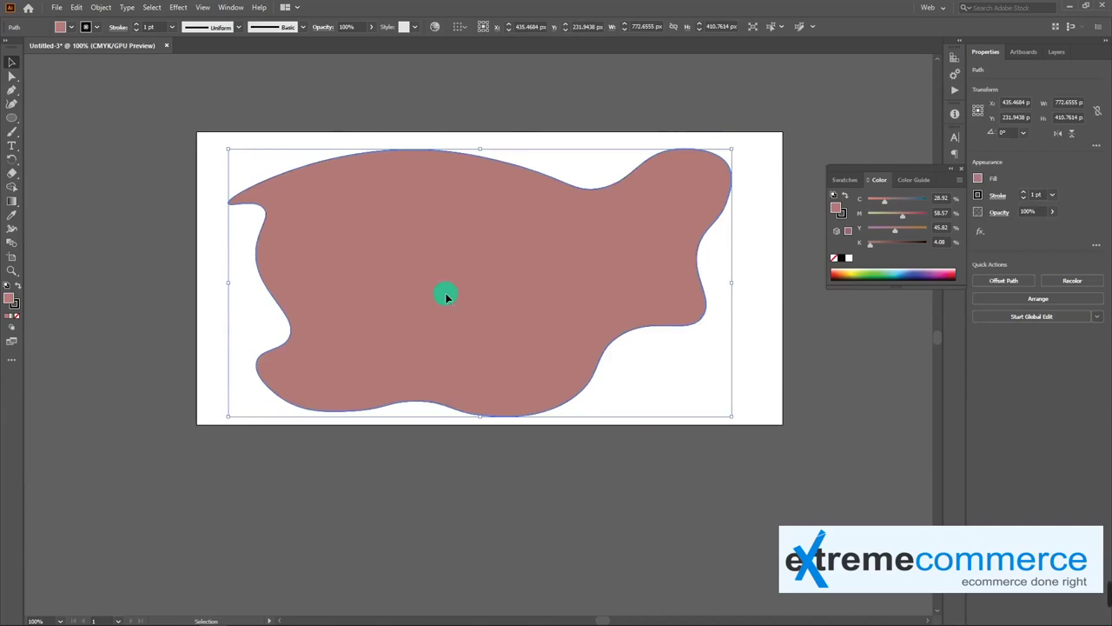
{"action": "key", "text": "Delete"}
Step: Redraw a closed curvature outline with a leaf-like body and a tail past the artboard's left edge
{"action": "left_click", "coordinate": [11, 103]}
{"action": "left_click", "coordinate": [293, 196]}
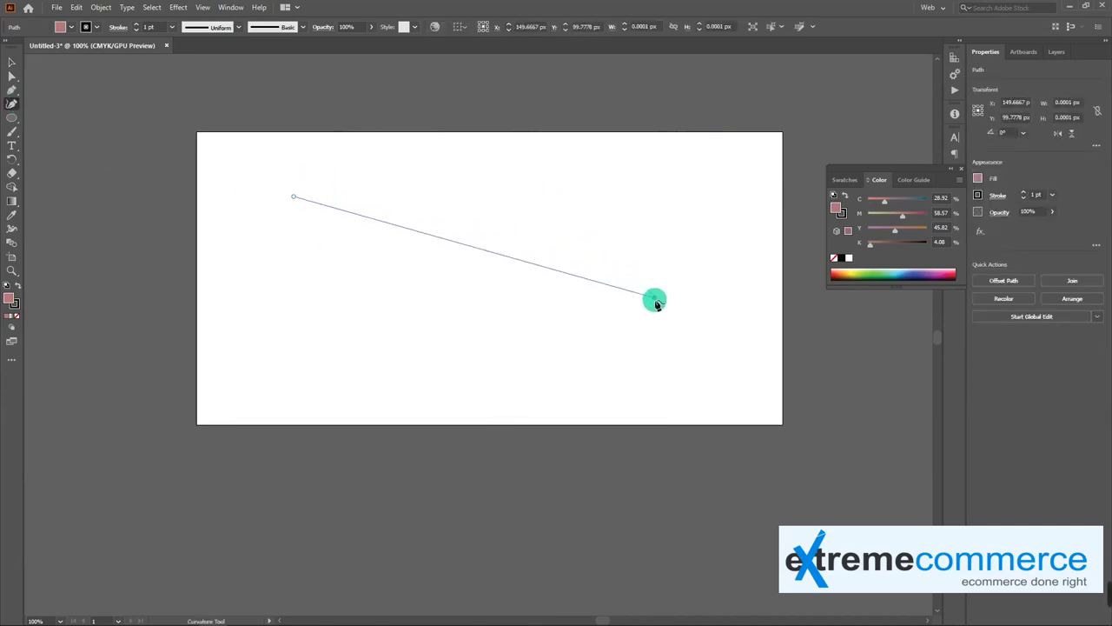
{"action": "left_click", "coordinate": [607, 197]}
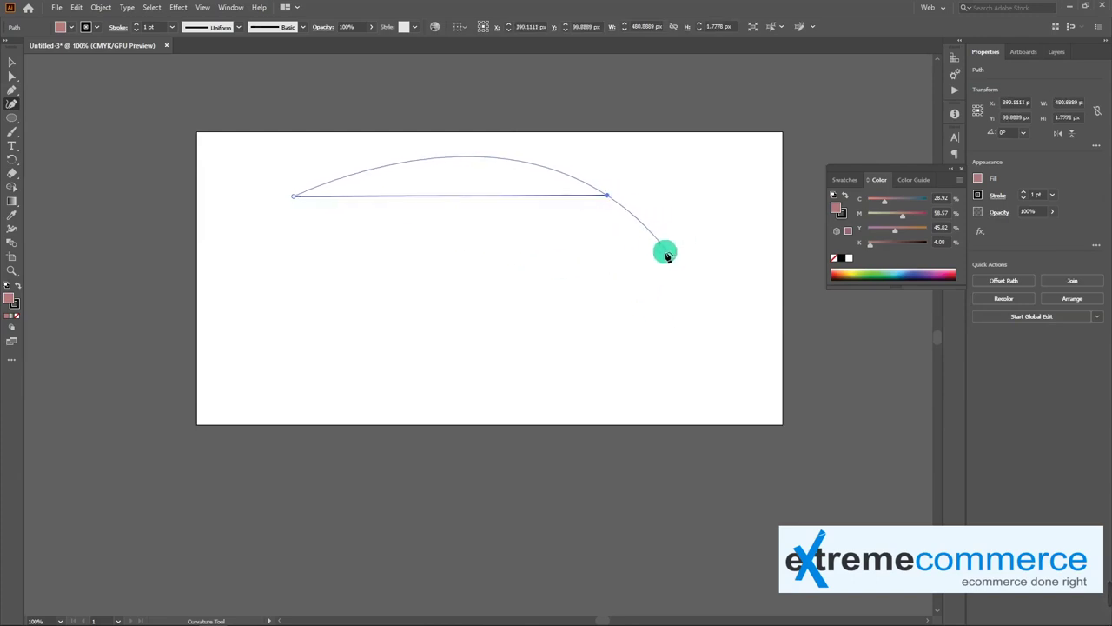
{"action": "left_click", "coordinate": [677, 251]}
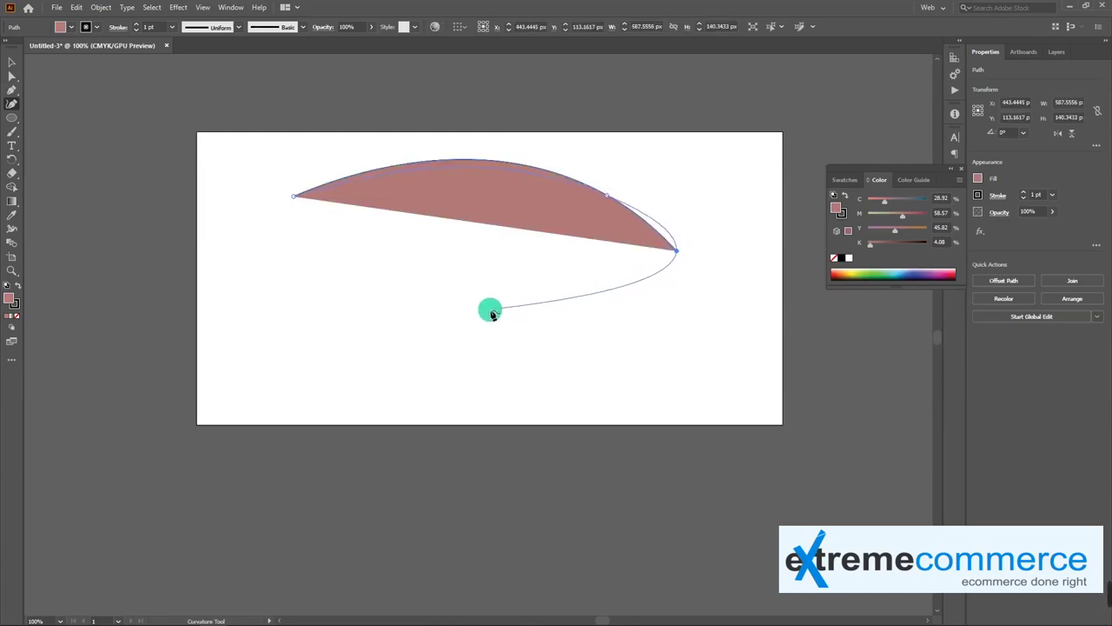
{"action": "left_click", "coordinate": [489, 312]}
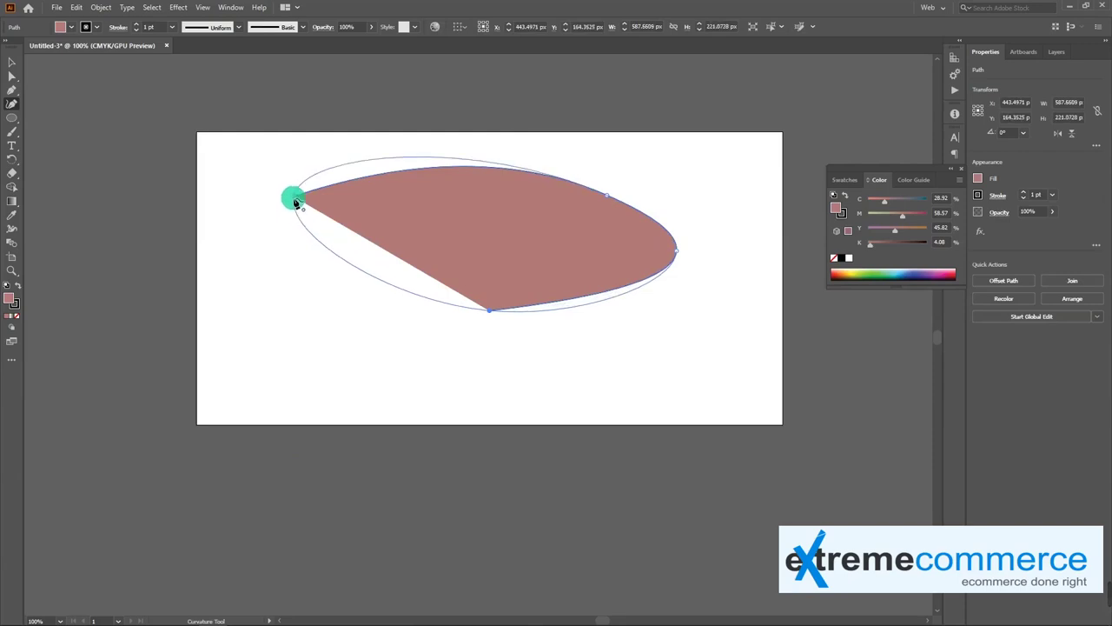
{"action": "left_click", "coordinate": [306, 230]}
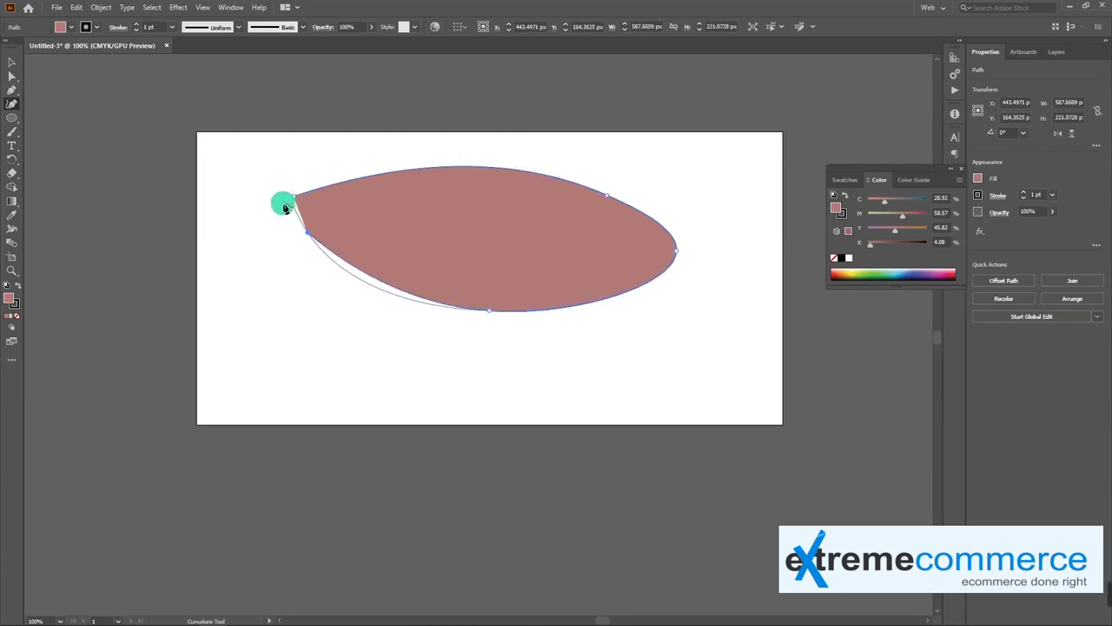
{"action": "left_click", "coordinate": [228, 241]}
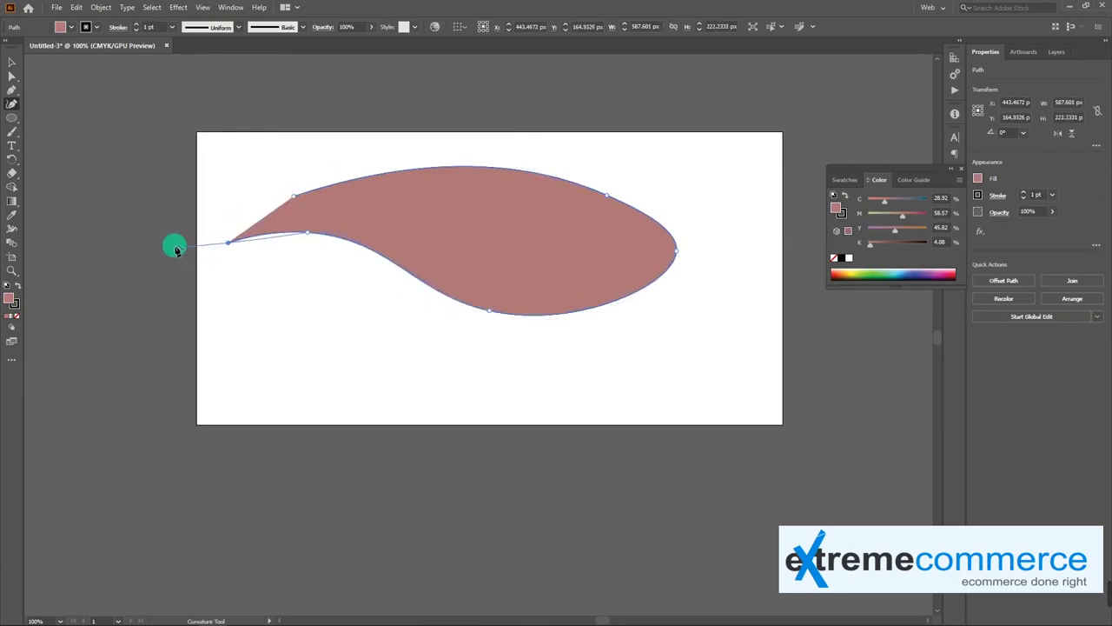
{"action": "left_click", "coordinate": [167, 235]}
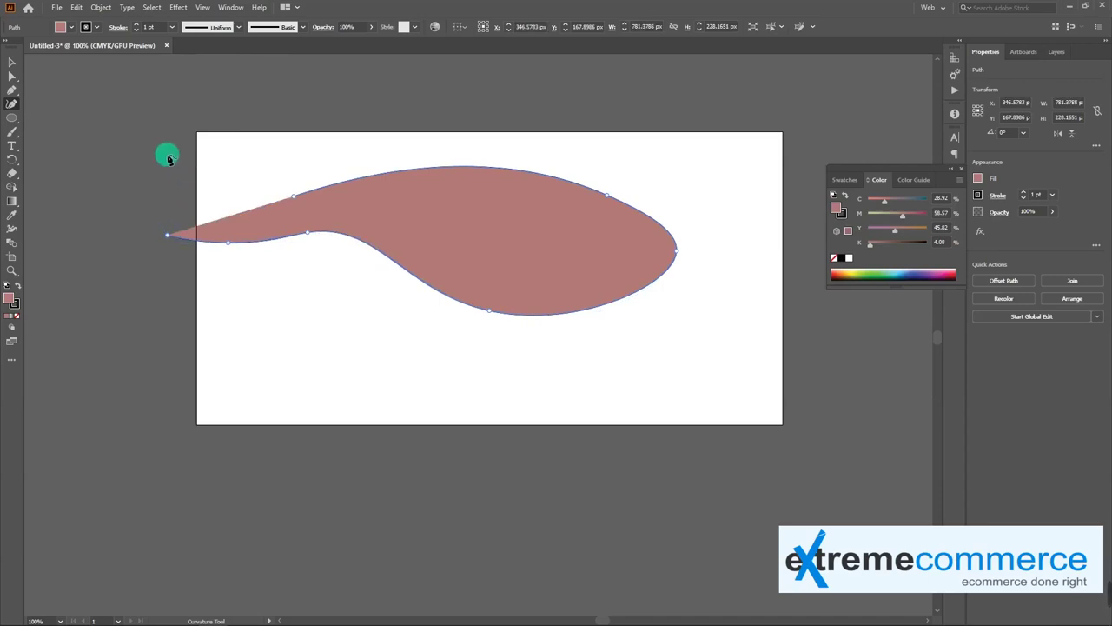
{"action": "left_click", "coordinate": [166, 155]}
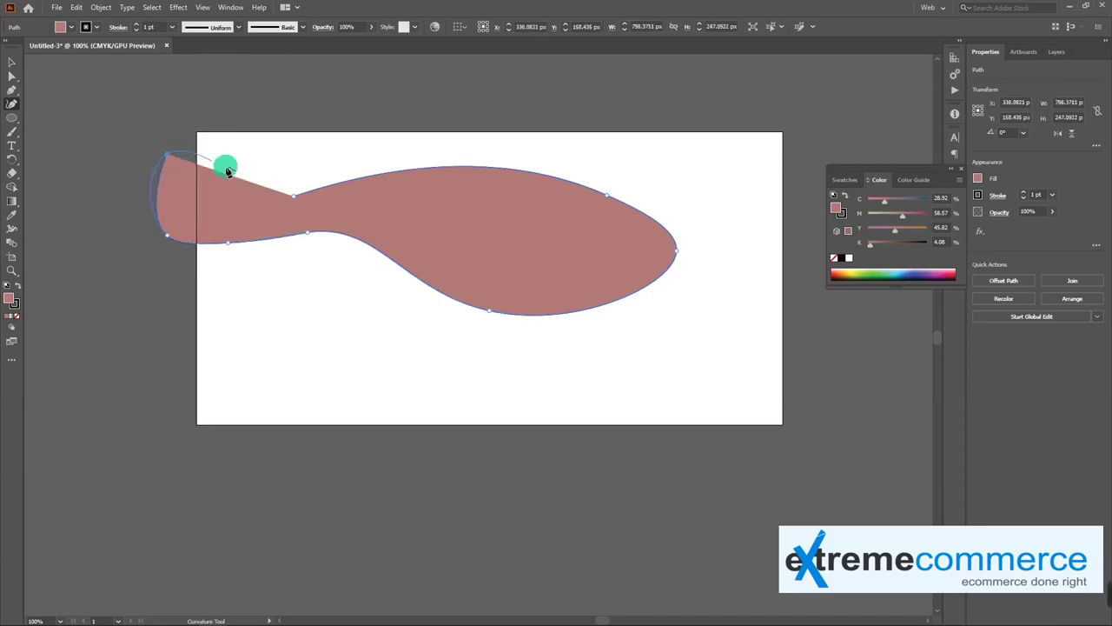
{"action": "left_click", "coordinate": [294, 197]}
Step: Drag anchors and handles with Direct Selection to round the left end into a bulb
{"action": "key", "text": "a"}
{"action": "left_click_drag", "start_coordinate": [613, 197], "coordinate": [395, 109]}
{"action": "left_click_drag", "start_coordinate": [296, 199], "coordinate": [296, 185]}
{"action": "left_click_drag", "start_coordinate": [166, 158], "coordinate": [176, 158]}
{"action": "left_click_drag", "start_coordinate": [166, 236], "coordinate": [167, 247]}
{"action": "left_click", "coordinate": [170, 184]}
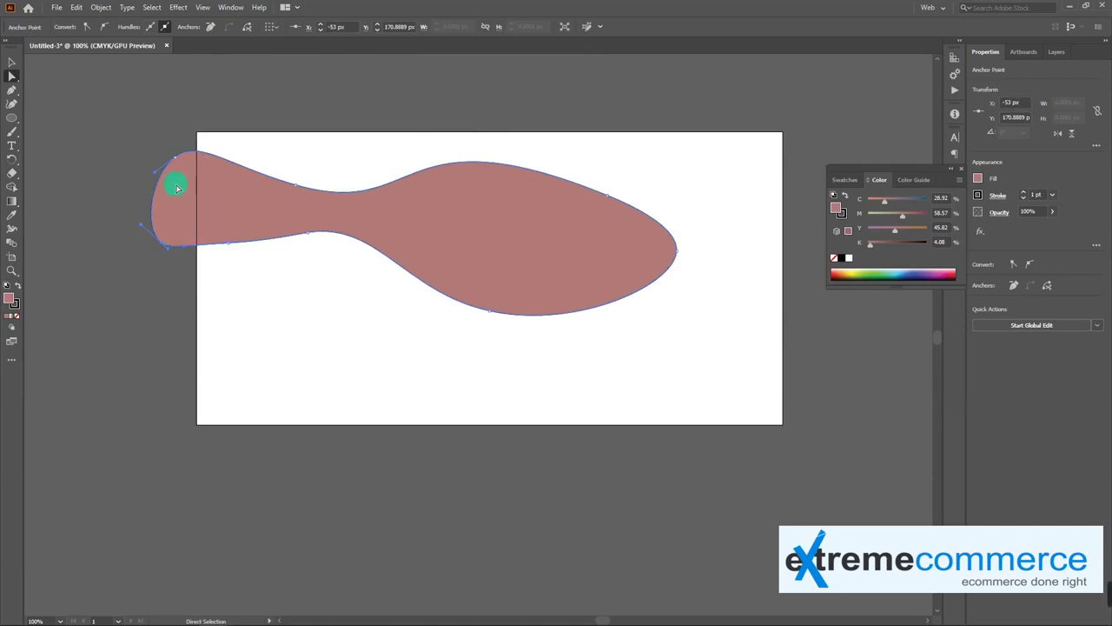
Step: Select the brown shape, move it onto the artboard, and delete it
{"action": "key", "text": "v"}
{"action": "left_click", "coordinate": [453, 266]}
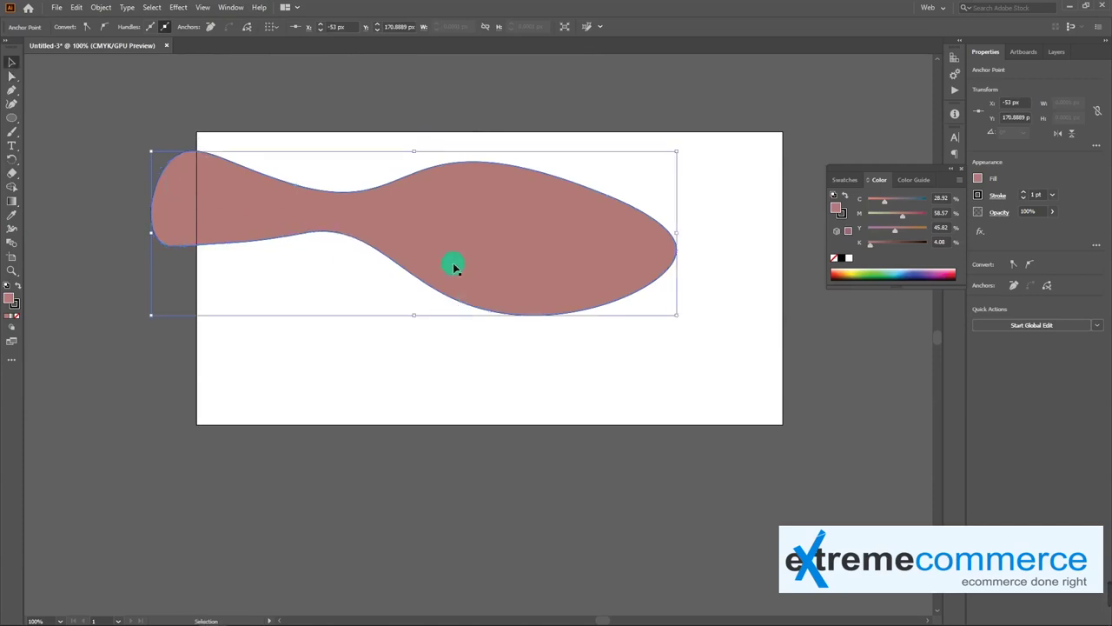
{"action": "left_click_drag", "start_coordinate": [184, 170], "coordinate": [268, 174]}
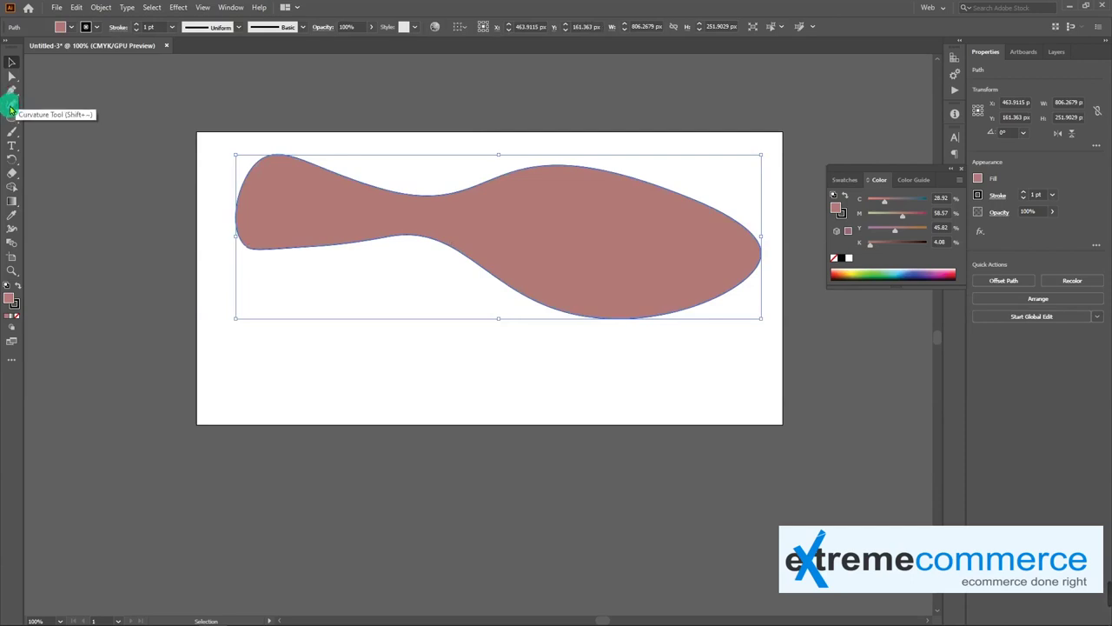
{"action": "key", "text": "Delete"}
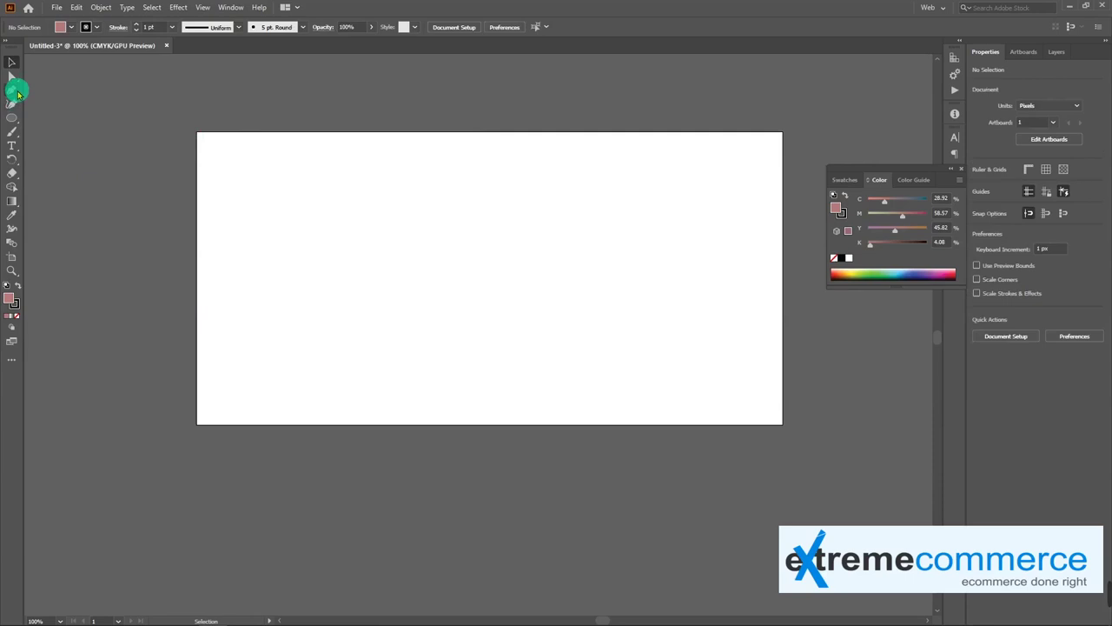
Step: Tear off the Pen Tool flyout into a floating panel, move it, then close it
{"action": "left_click", "coordinate": [18, 93]}
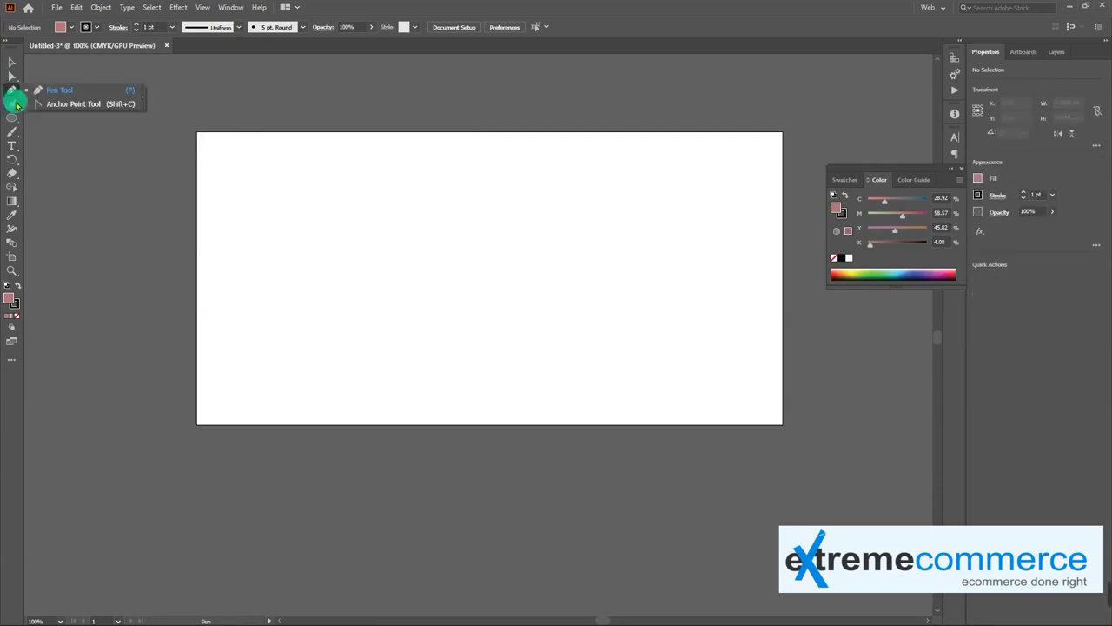
{"action": "left_click", "coordinate": [141, 96]}
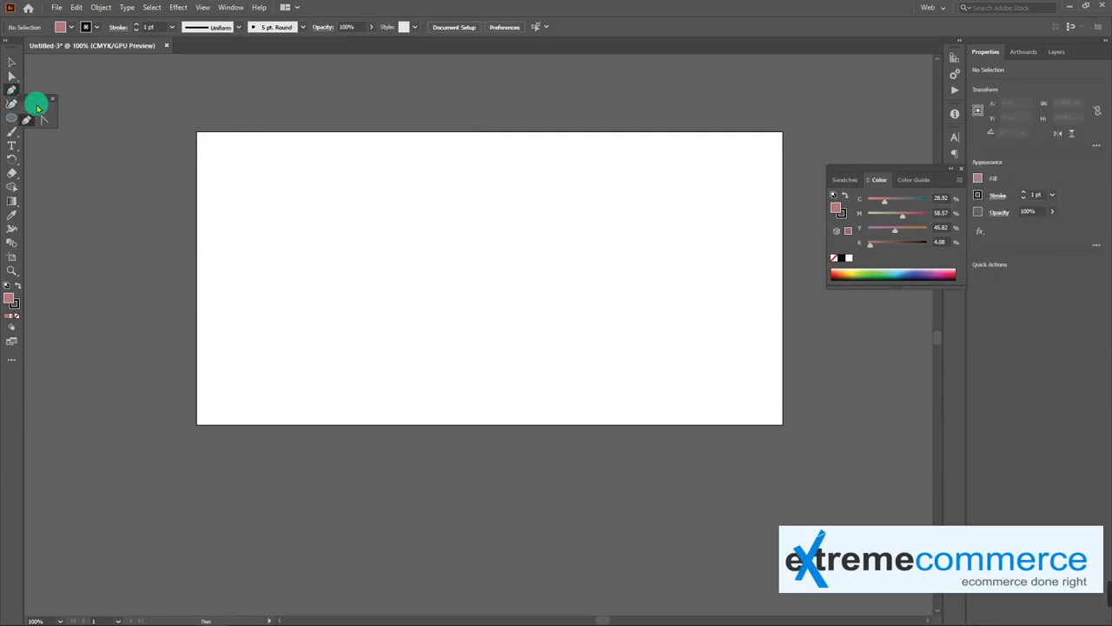
{"action": "left_click_drag", "start_coordinate": [31, 101], "coordinate": [96, 95]}
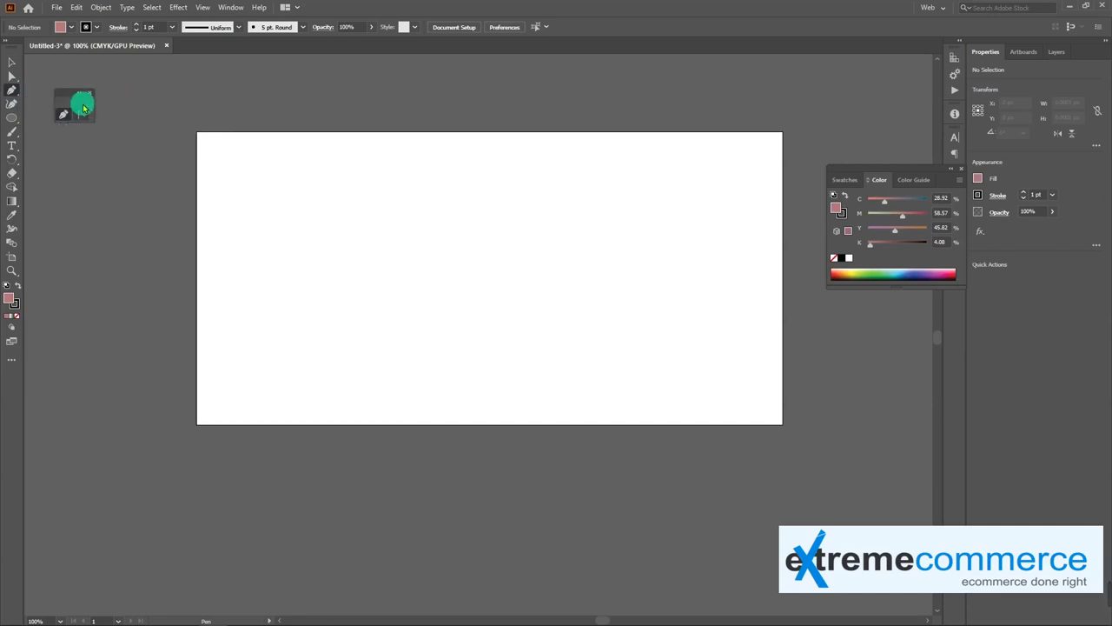
{"action": "left_click", "coordinate": [90, 94]}
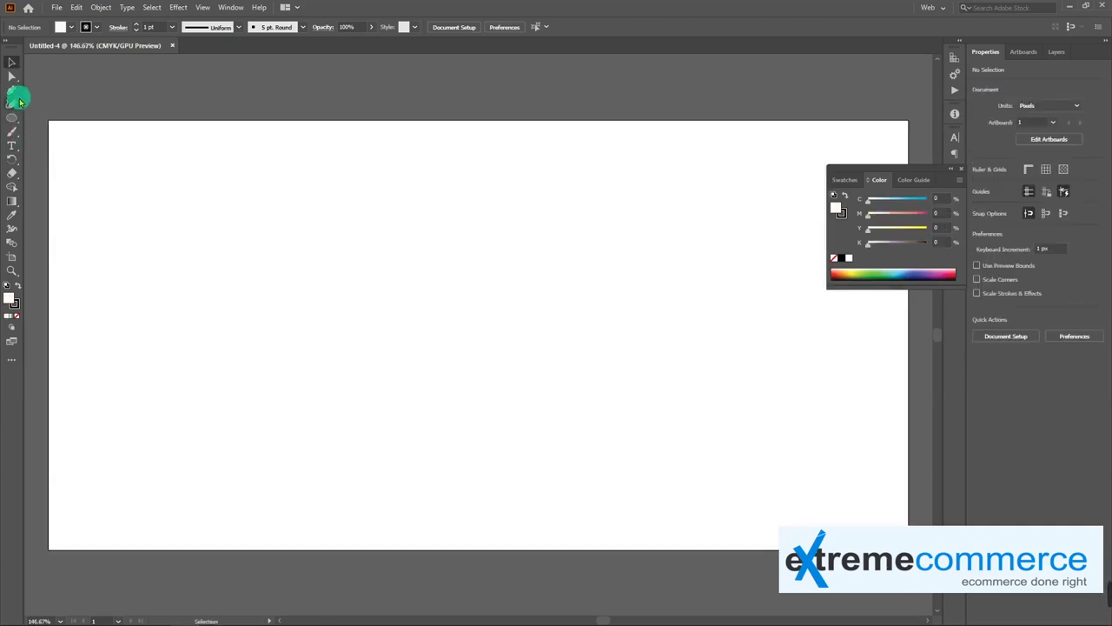
Step: Draw a test ellipse with the Ellipse Tool, undo it, and switch to the Rectangle Tool
{"action": "left_click", "coordinate": [16, 124]}
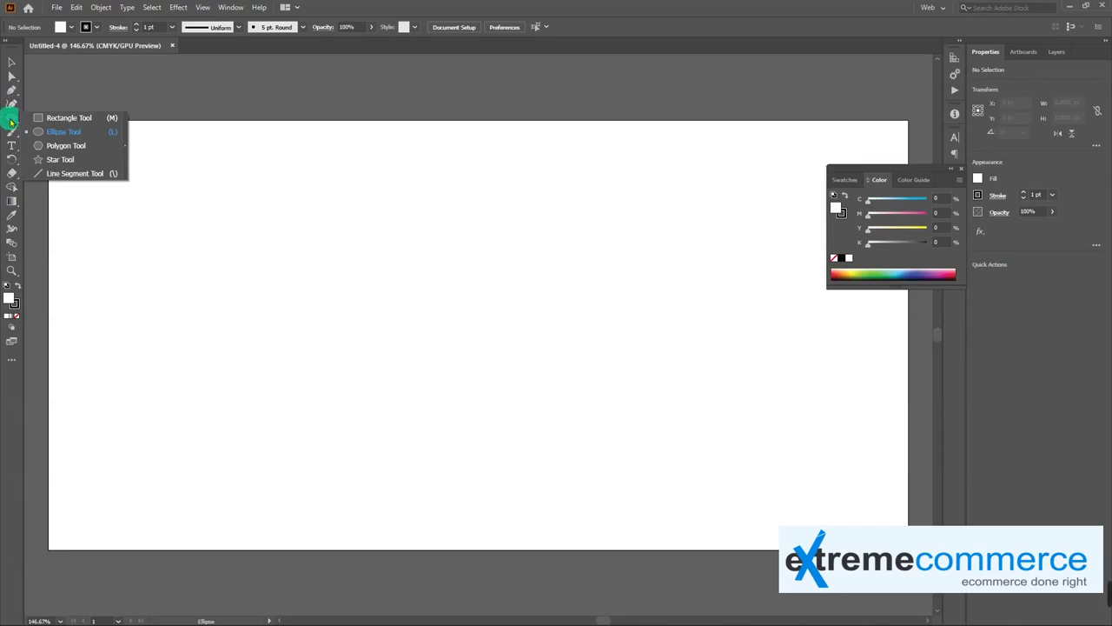
{"action": "left_click_drag", "start_coordinate": [15, 124], "coordinate": [74, 126]}
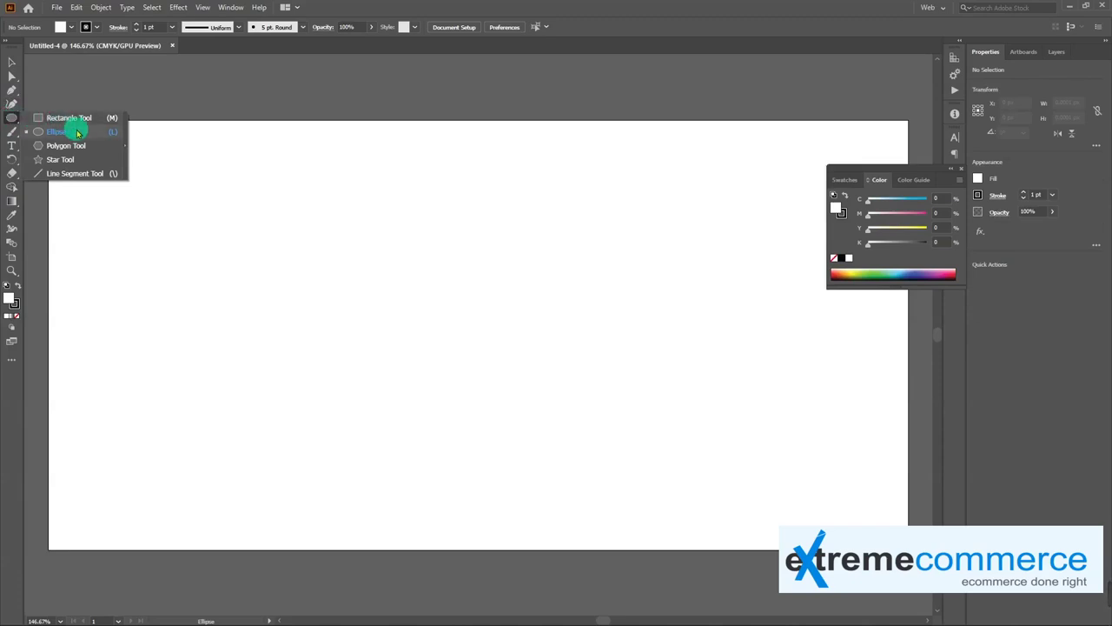
{"action": "mouse_move", "coordinate": [76, 128]}
{"action": "left_mouse_down"}
{"action": "mouse_move", "coordinate": [67, 150]}
{"action": "mouse_move", "coordinate": [102, 131]}
{"action": "left_mouse_up"}
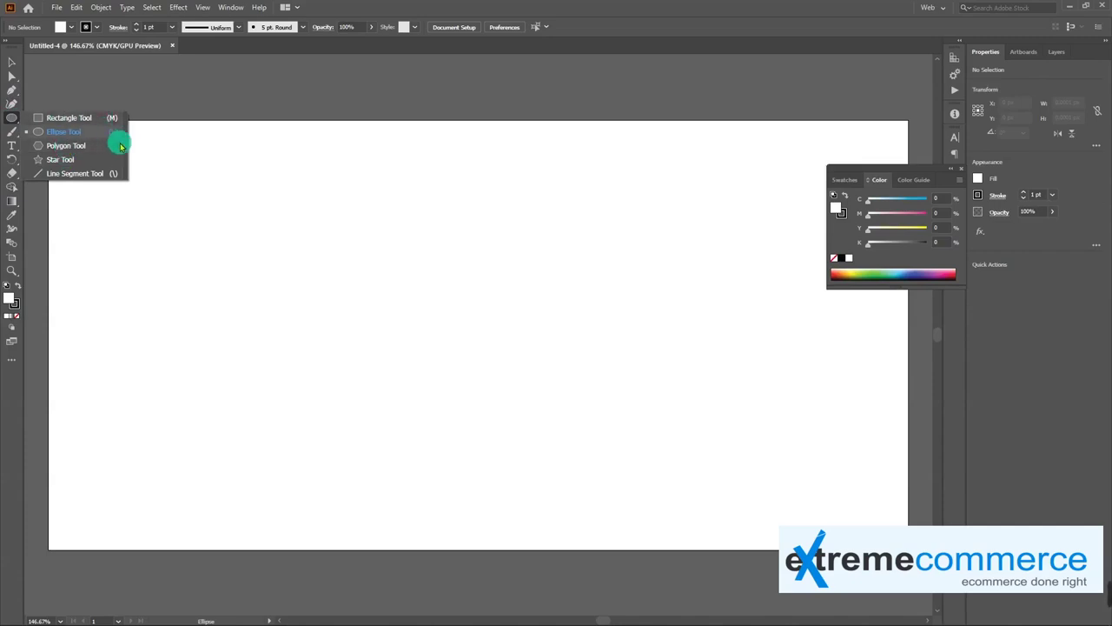
{"action": "left_click_drag", "start_coordinate": [218, 156], "coordinate": [363, 232]}
{"action": "key", "text": "ctrl+z"}
{"action": "left_click_drag", "start_coordinate": [11, 117], "coordinate": [42, 118]}
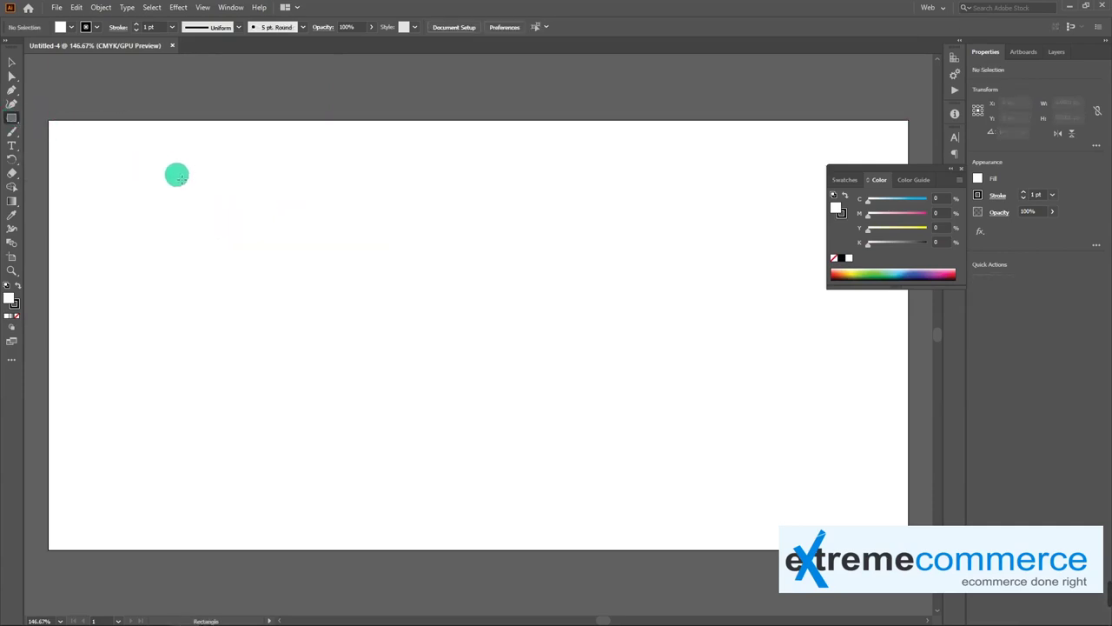
Step: Draw a rectangle at upper left, an ellipse to its right, and a hexagon below the rectangle
{"action": "left_click_drag", "start_coordinate": [176, 175], "coordinate": [326, 258]}
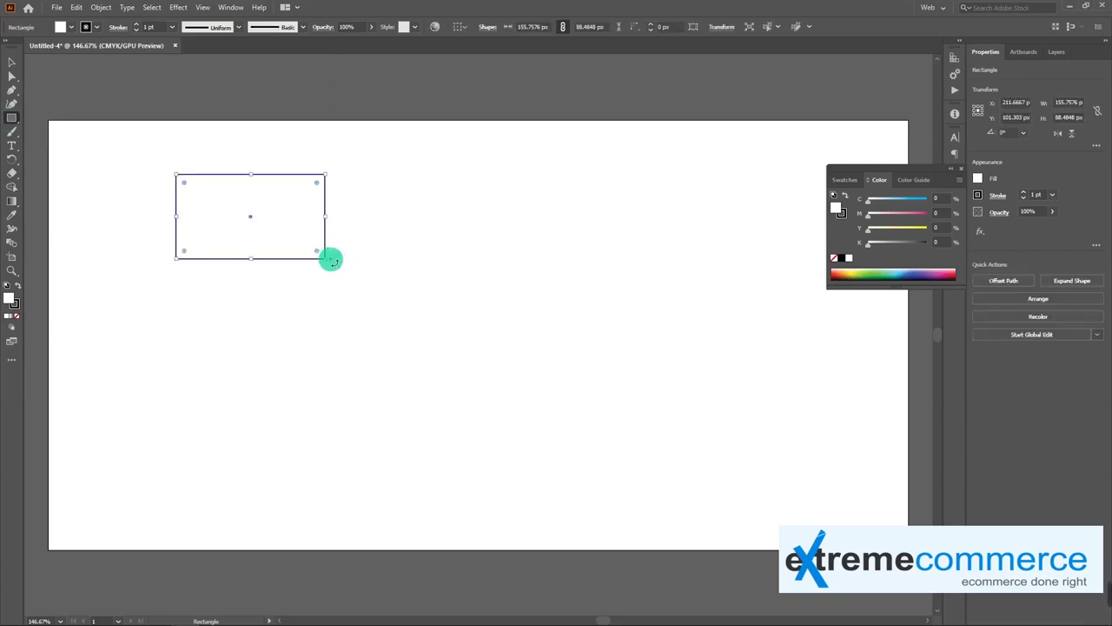
{"action": "key", "text": "l"}
{"action": "left_click_drag", "start_coordinate": [393, 210], "coordinate": [600, 367]}
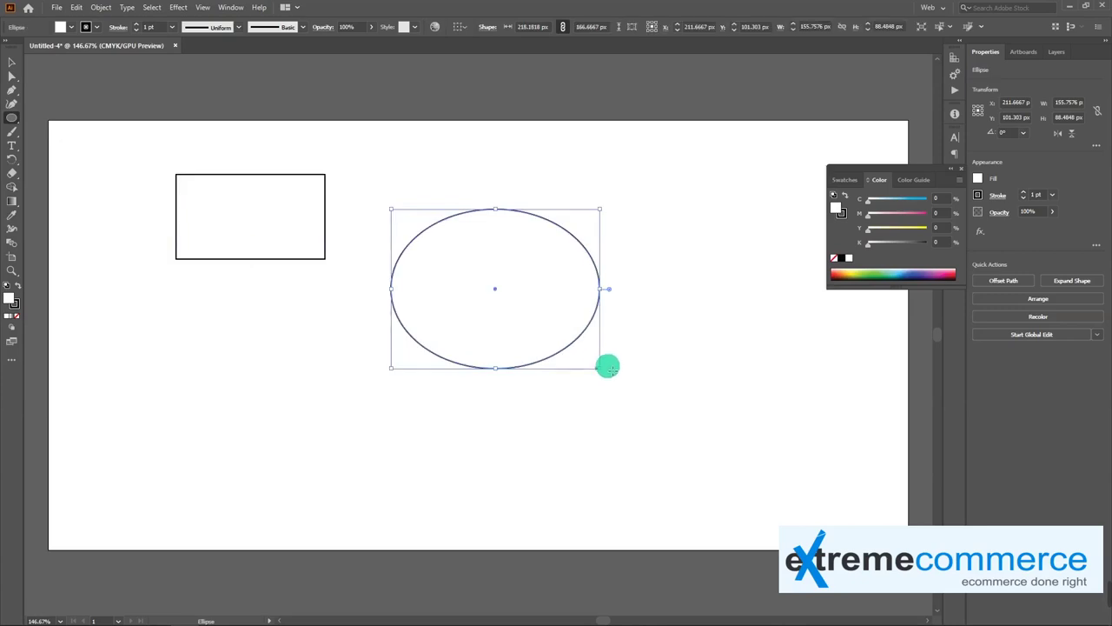
{"action": "mouse_move", "coordinate": [10, 120]}
{"action": "left_mouse_down"}
{"action": "mouse_move", "coordinate": [96, 130]}
{"action": "mouse_move", "coordinate": [95, 150]}
{"action": "left_mouse_up"}
{"action": "left_click_drag", "start_coordinate": [224, 312], "coordinate": [268, 304]}
{"action": "left_click_drag", "start_coordinate": [9, 126], "coordinate": [63, 159]}
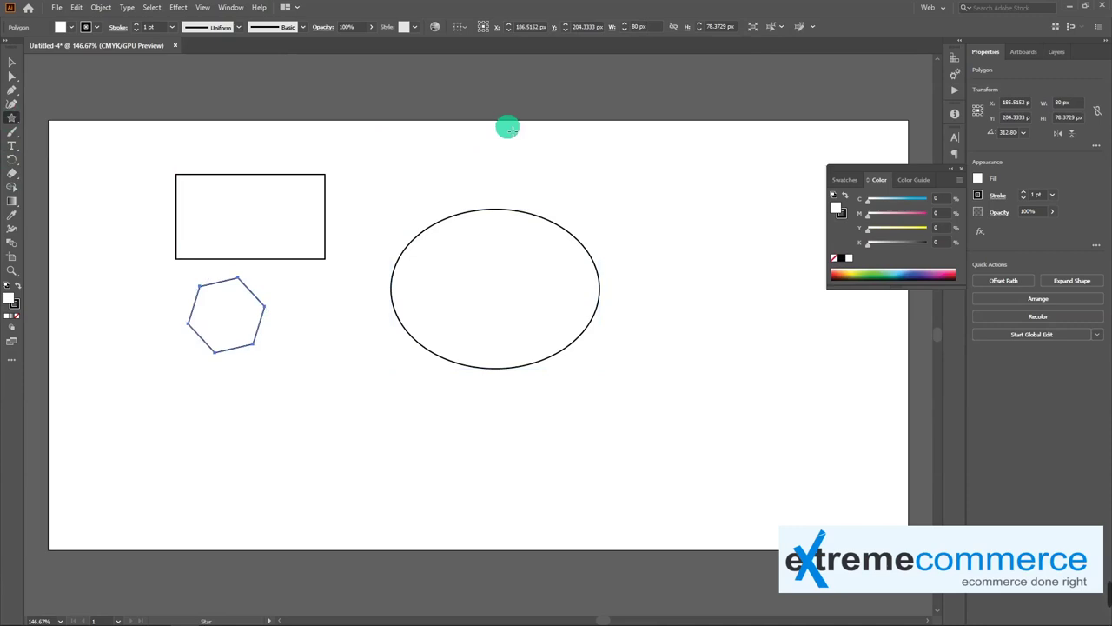
Step: Create a six-pointed star near the top right and enlarge it to 170 x 134.8164 px
{"action": "left_click", "coordinate": [621, 172]}
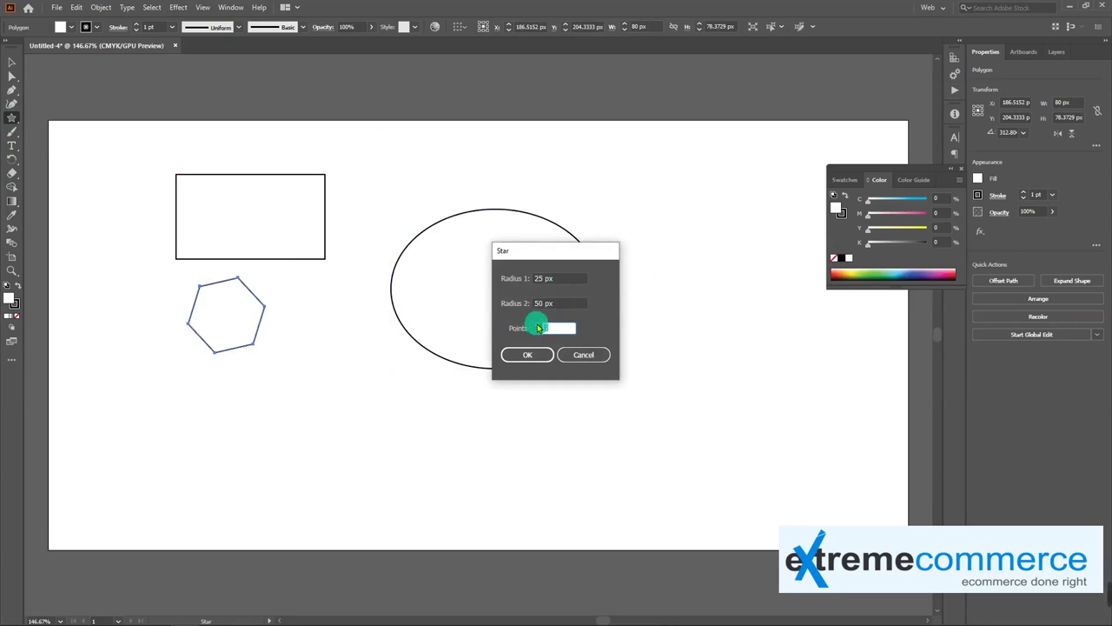
{"action": "left_click", "coordinate": [534, 355]}
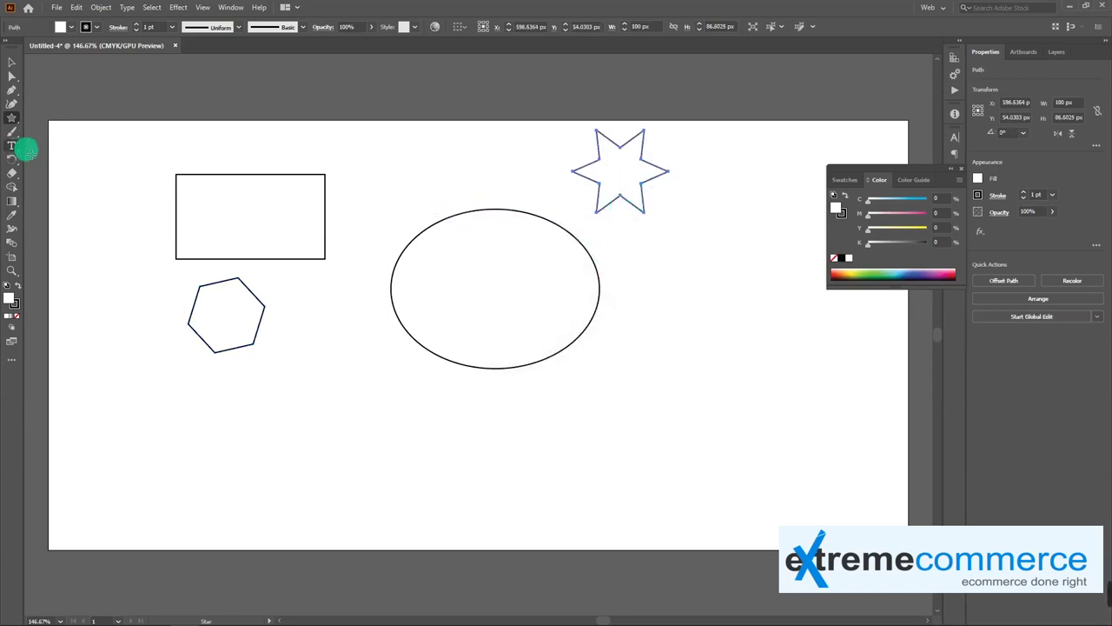
{"action": "key", "text": "ctrl+t"}
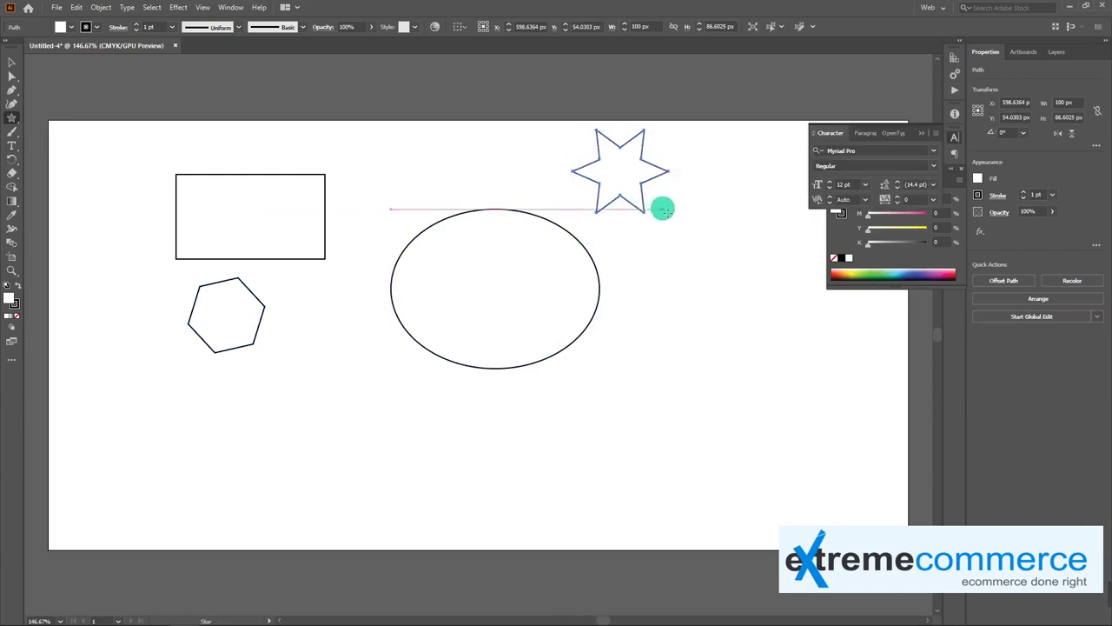
{"action": "key", "text": "ctrl"}
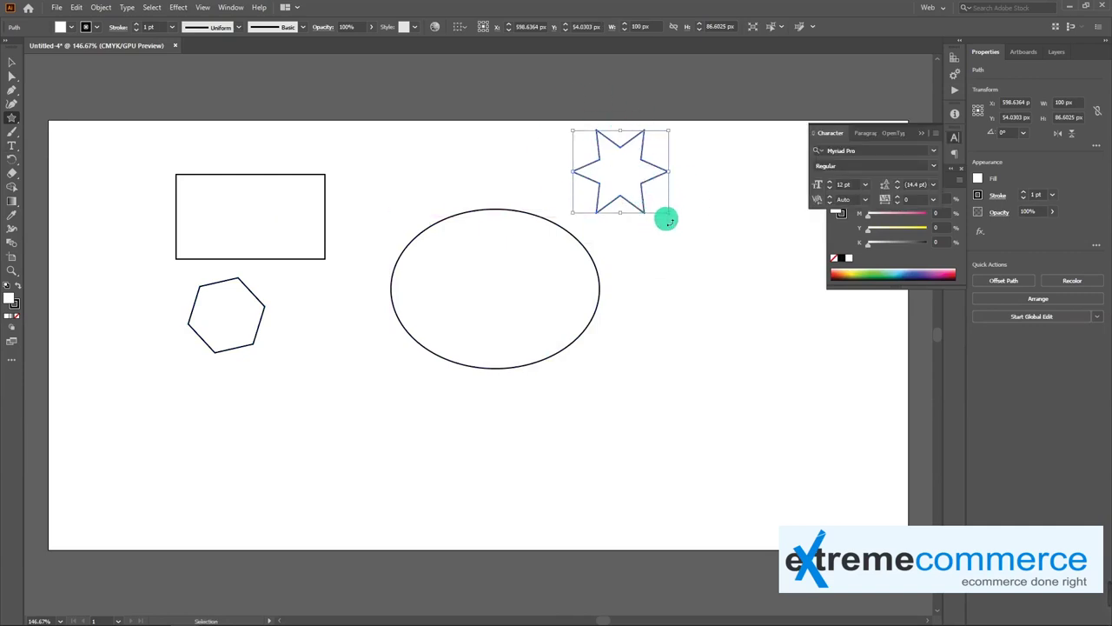
{"action": "mouse_move", "coordinate": [669, 213]}
{"action": "left_mouse_down"}
{"action": "mouse_move", "coordinate": [779, 306]}
{"action": "mouse_move", "coordinate": [654, 223]}
{"action": "mouse_move", "coordinate": [736, 298]}
{"action": "mouse_move", "coordinate": [712, 270]}
{"action": "mouse_move", "coordinate": [618, 302]}
{"action": "mouse_move", "coordinate": [705, 166]}
{"action": "mouse_move", "coordinate": [668, 330]}
{"action": "mouse_move", "coordinate": [553, 214]}
{"action": "mouse_move", "coordinate": [722, 223]}
{"action": "mouse_move", "coordinate": [663, 333]}
{"action": "mouse_move", "coordinate": [729, 338]}
{"action": "mouse_move", "coordinate": [734, 261]}
{"action": "left_mouse_up"}
Step: Select the rectangle and switch to Direct Selection for anchor editing
{"action": "key", "text": "v"}
{"action": "left_click", "coordinate": [50, 130]}
{"action": "left_click", "coordinate": [12, 118]}
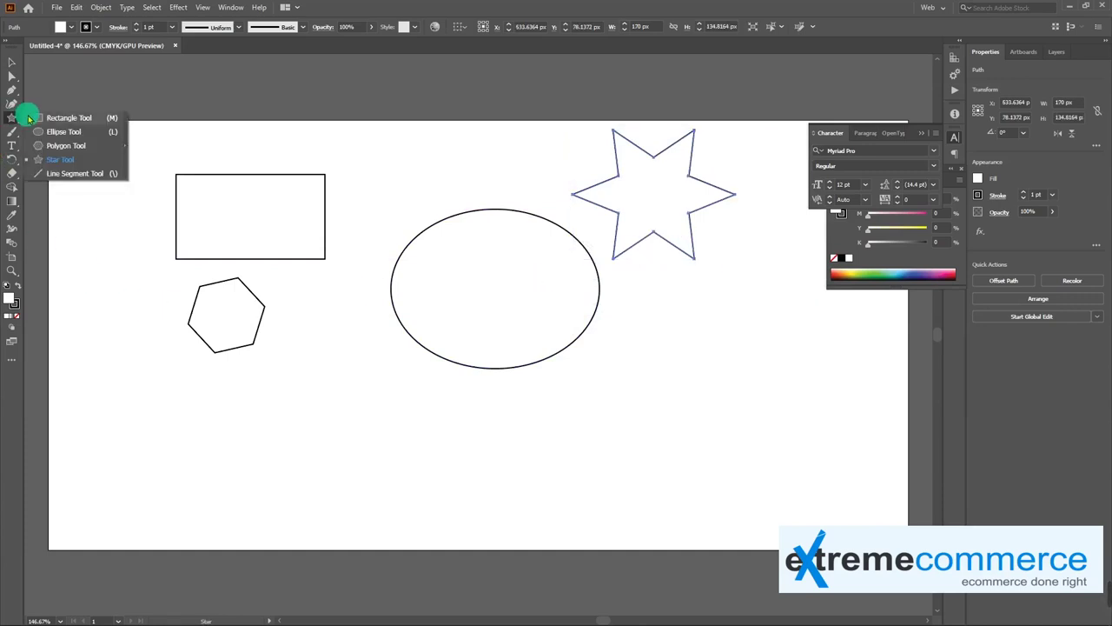
{"action": "left_click", "coordinate": [35, 112]}
{"action": "key", "text": "v"}
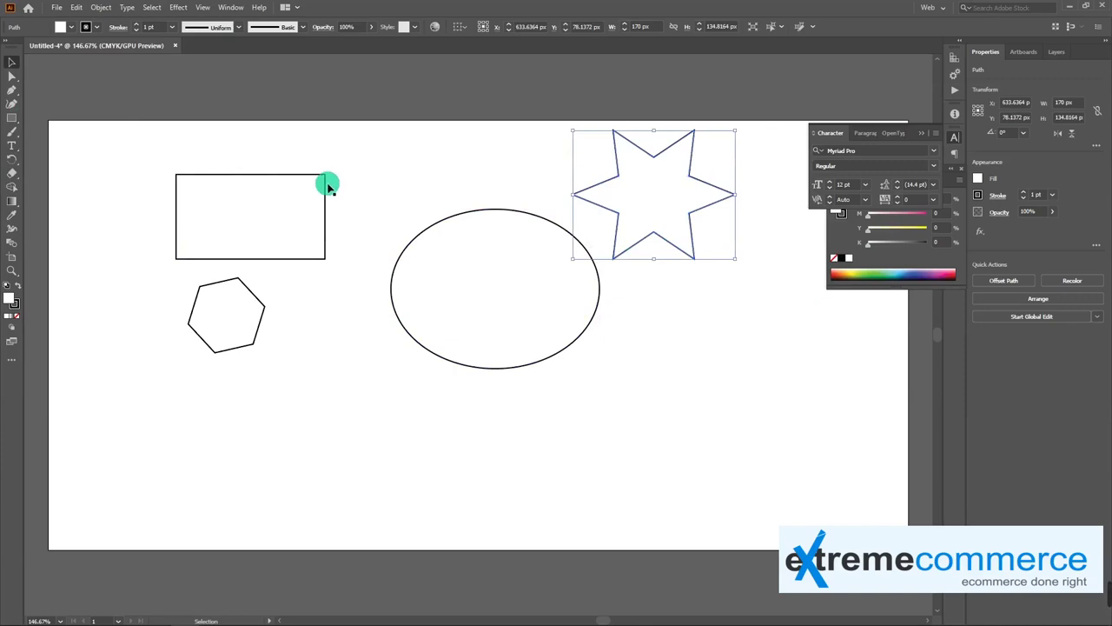
{"action": "left_click", "coordinate": [325, 187]}
{"action": "key", "text": "a"}
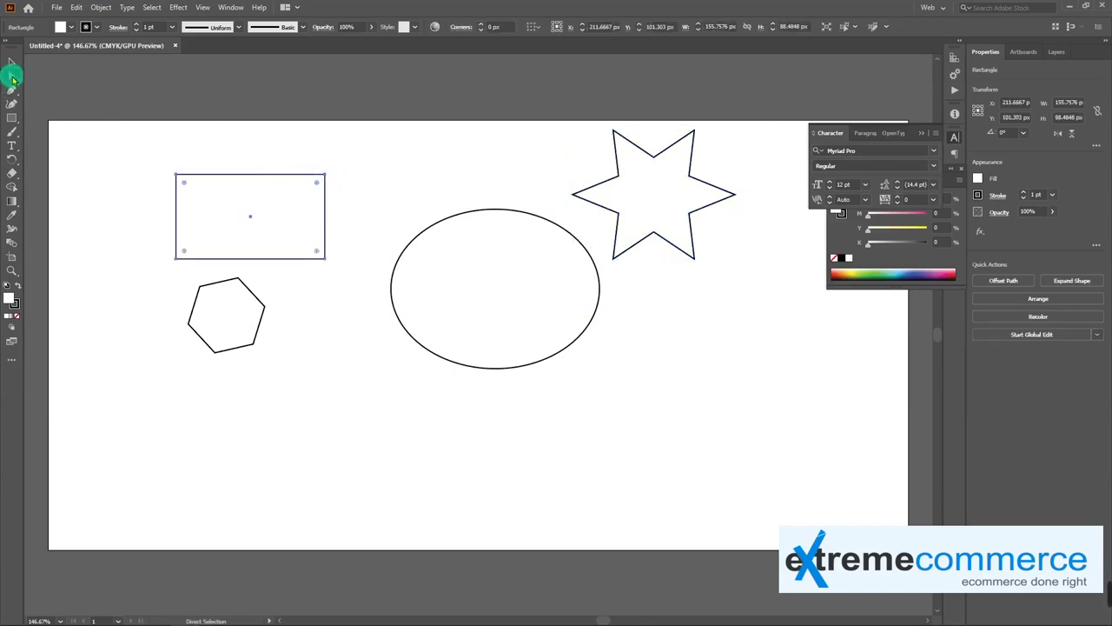
Step: Skew the rectangle by pulling its top-right corner anchor upward
{"action": "left_click", "coordinate": [12, 79]}
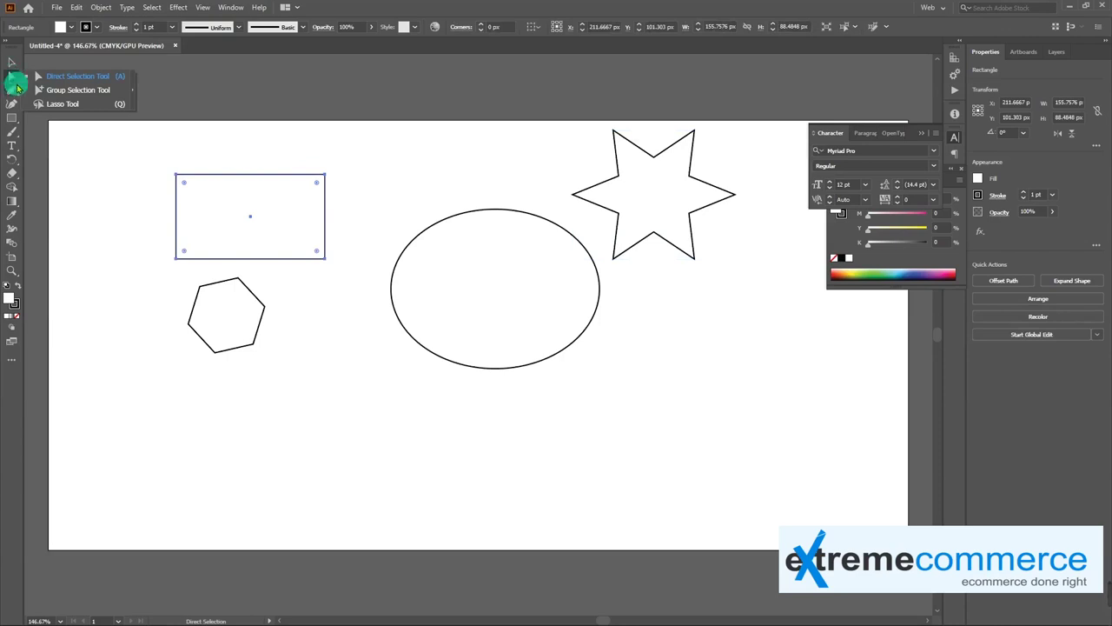
{"action": "left_click", "coordinate": [324, 177]}
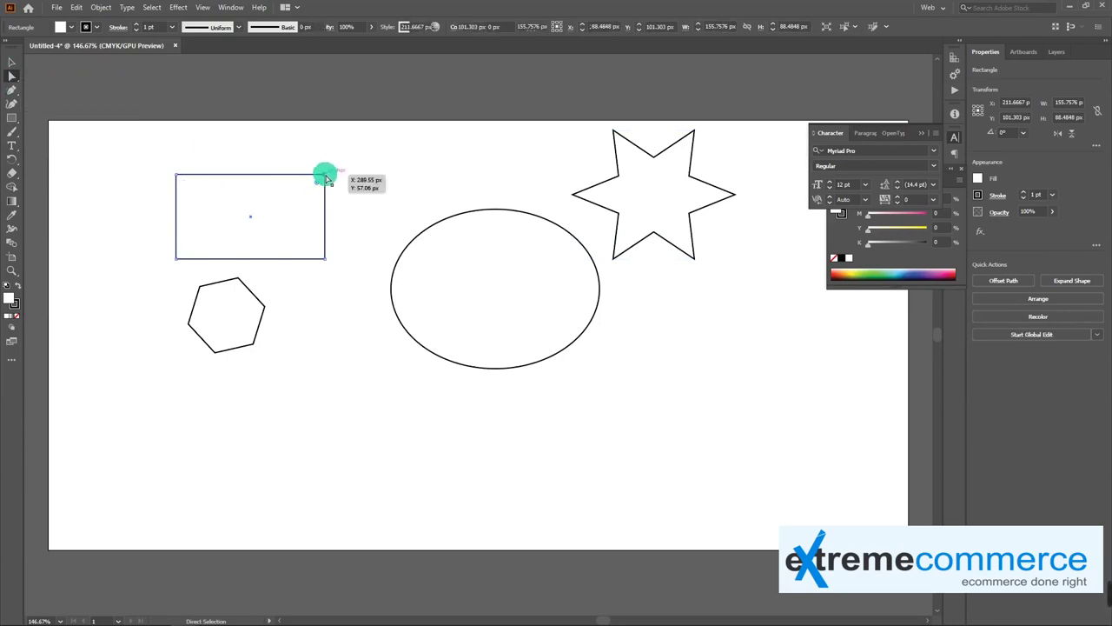
{"action": "left_click", "coordinate": [326, 179]}
{"action": "mouse_move", "coordinate": [328, 179]}
{"action": "left_mouse_down"}
{"action": "mouse_move", "coordinate": [358, 181]}
{"action": "mouse_move", "coordinate": [355, 223]}
{"action": "mouse_move", "coordinate": [319, 159]}
{"action": "left_mouse_up"}
Step: Pull the ellipse's top anchor into a sharp teardrop peak, then select the star
{"action": "left_click", "coordinate": [446, 219]}
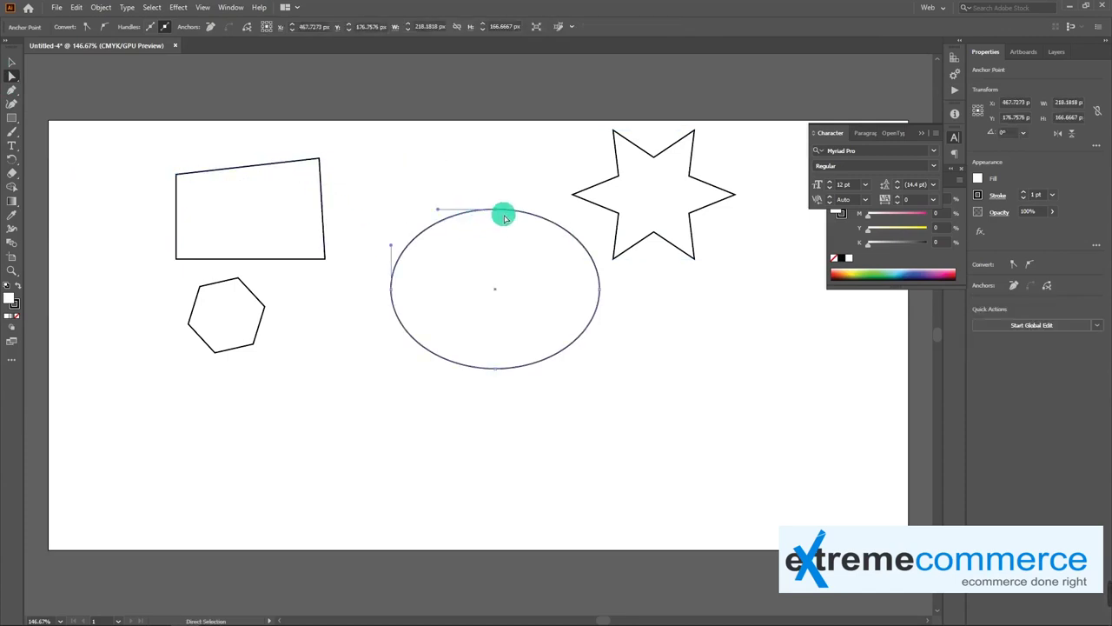
{"action": "mouse_move", "coordinate": [500, 213]}
{"action": "left_mouse_down"}
{"action": "mouse_move", "coordinate": [437, 165]}
{"action": "mouse_move", "coordinate": [491, 219]}
{"action": "mouse_move", "coordinate": [525, 184]}
{"action": "mouse_move", "coordinate": [467, 220]}
{"action": "mouse_move", "coordinate": [482, 206]}
{"action": "left_mouse_up"}
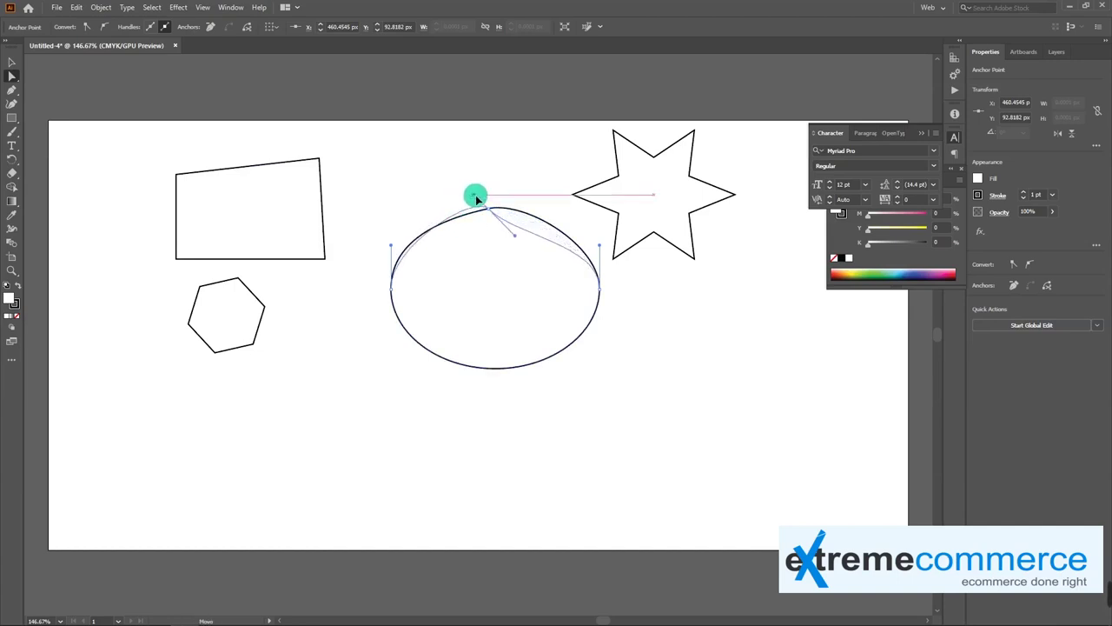
{"action": "left_click", "coordinate": [573, 199]}
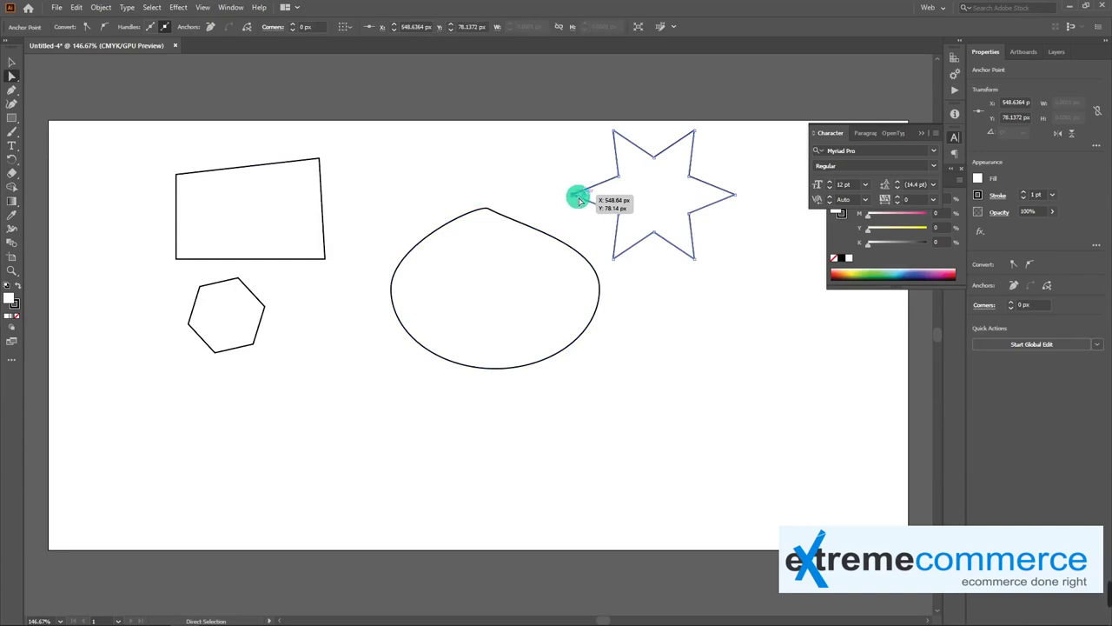
{"action": "left_click", "coordinate": [603, 197]}
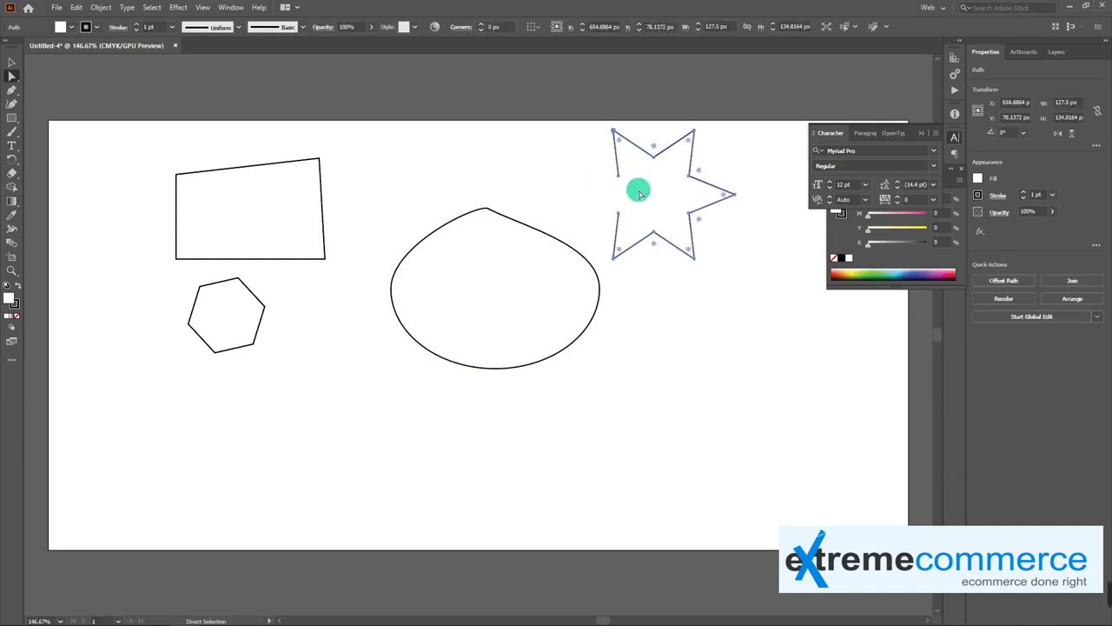
Step: Add an anchor on the star's left edge and delete its right and lower-right points
{"action": "key", "text": "p"}
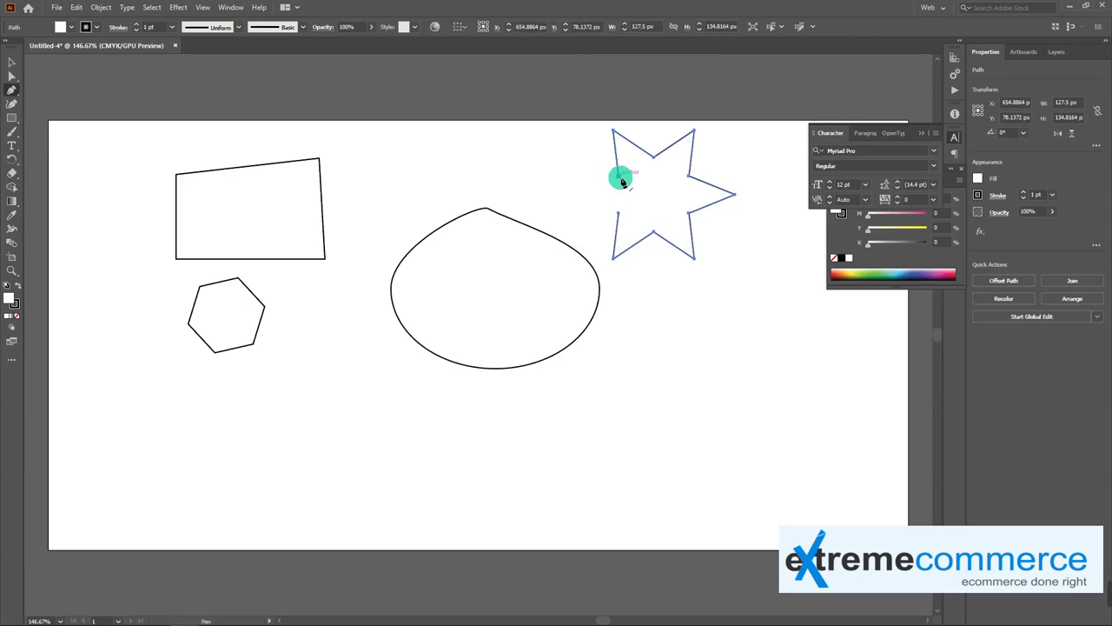
{"action": "left_click_drag", "start_coordinate": [620, 180], "coordinate": [619, 219]}
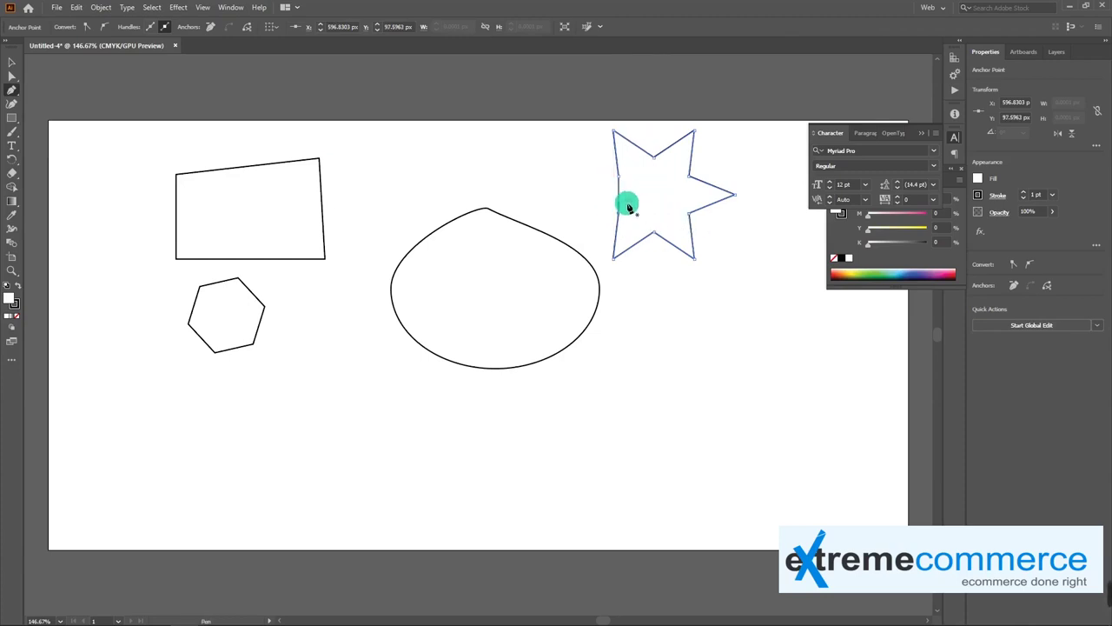
{"action": "key", "text": "a"}
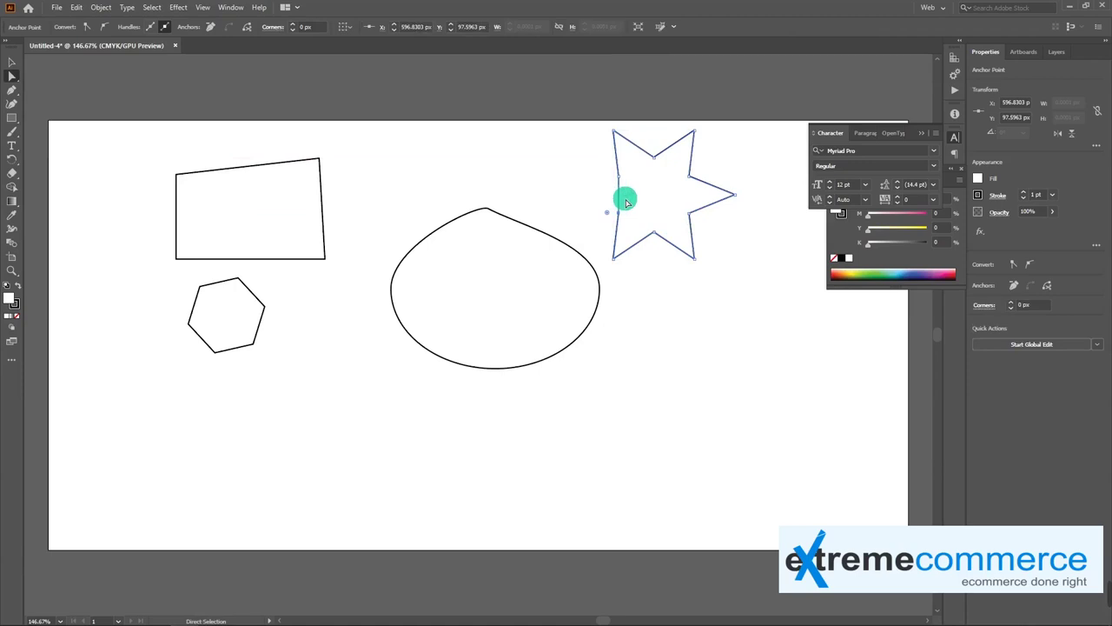
{"action": "key", "text": "p"}
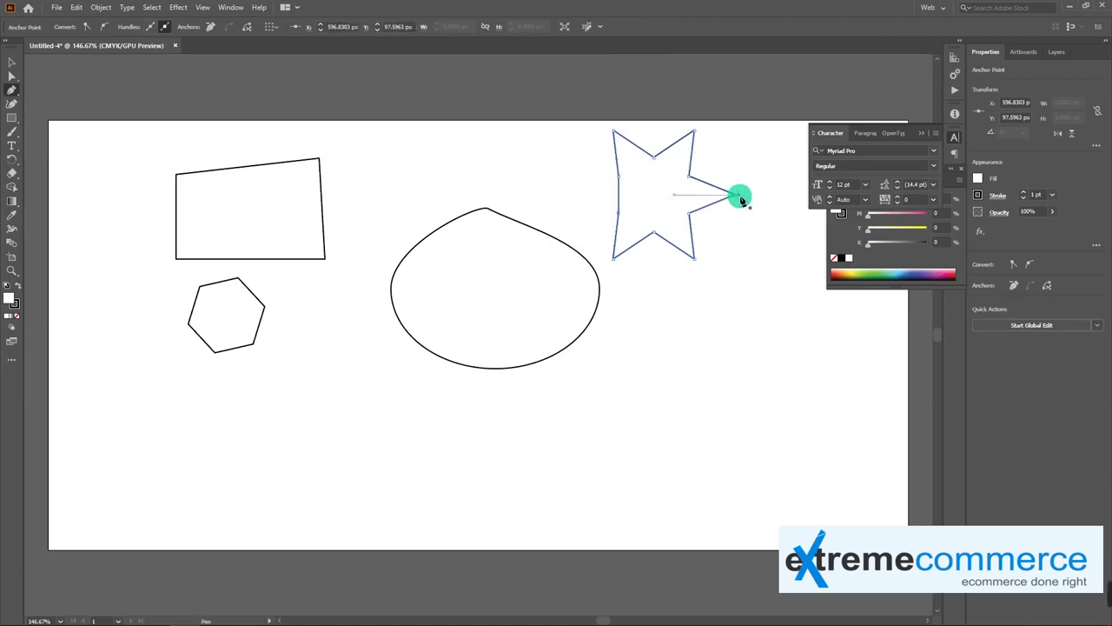
{"action": "left_click", "coordinate": [738, 195], "text": "alt"}
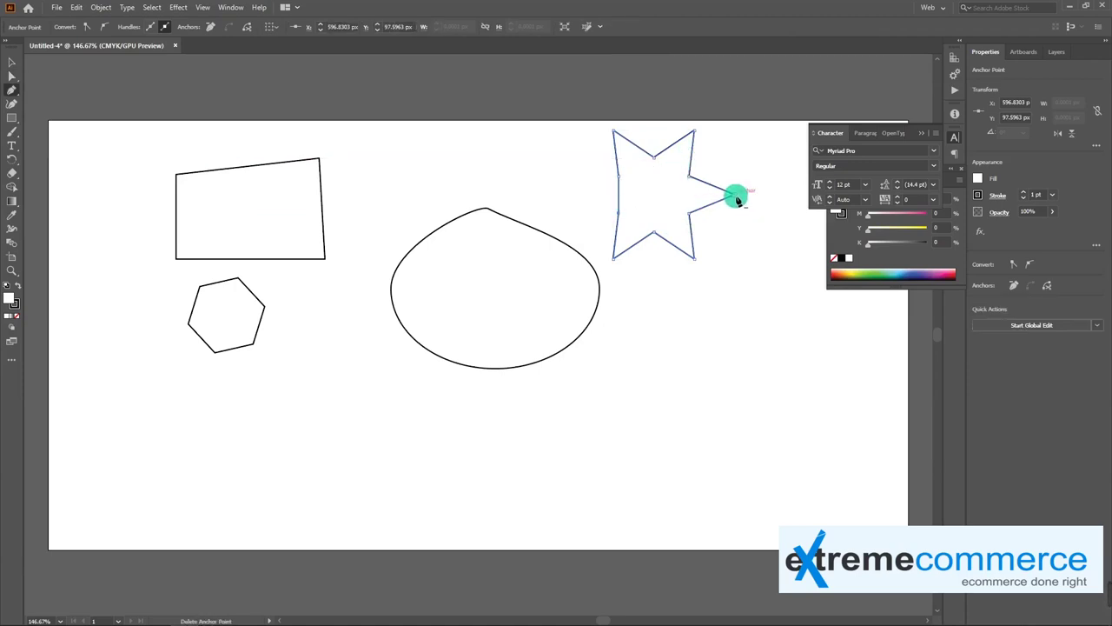
{"action": "left_click", "coordinate": [737, 199]}
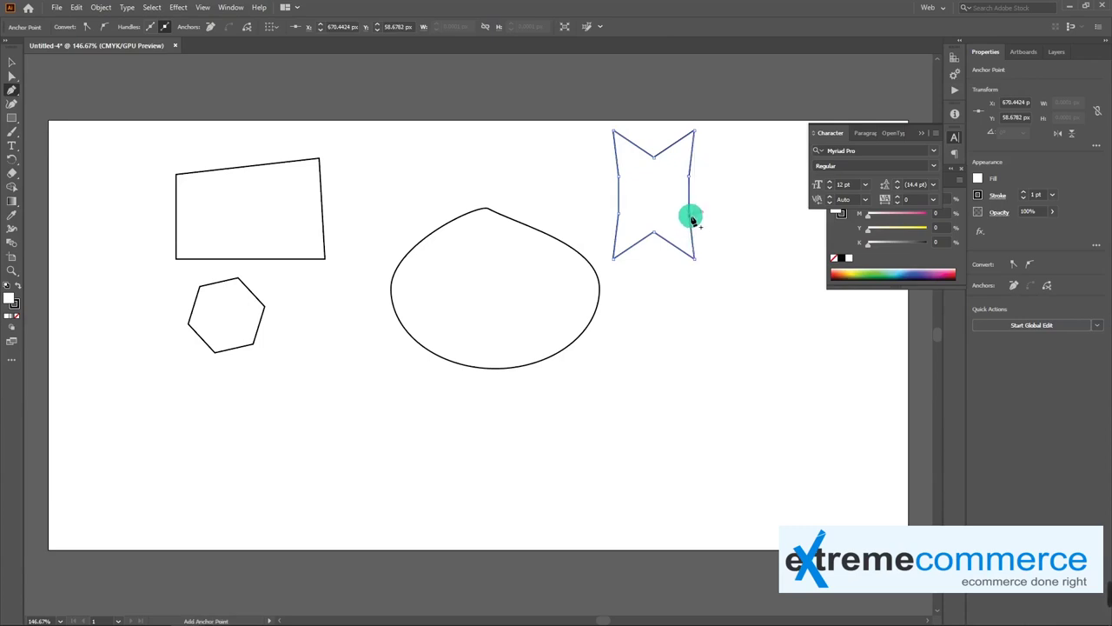
{"action": "left_click", "coordinate": [695, 261]}
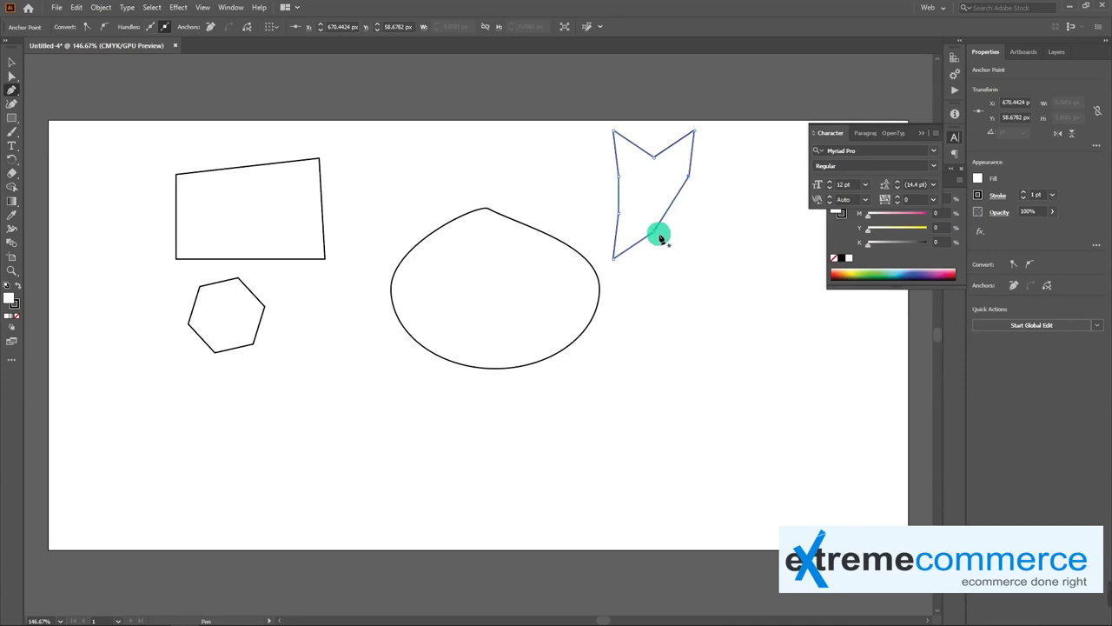
Step: Bring all the shapes back into view and select the skewed rectangle
{"action": "scroll", "coordinate": [663, 206], "scroll_direction": "up", "scroll_amount": 2}
{"action": "scroll", "coordinate": [513, 301], "scroll_direction": "up", "scroll_amount": 2}
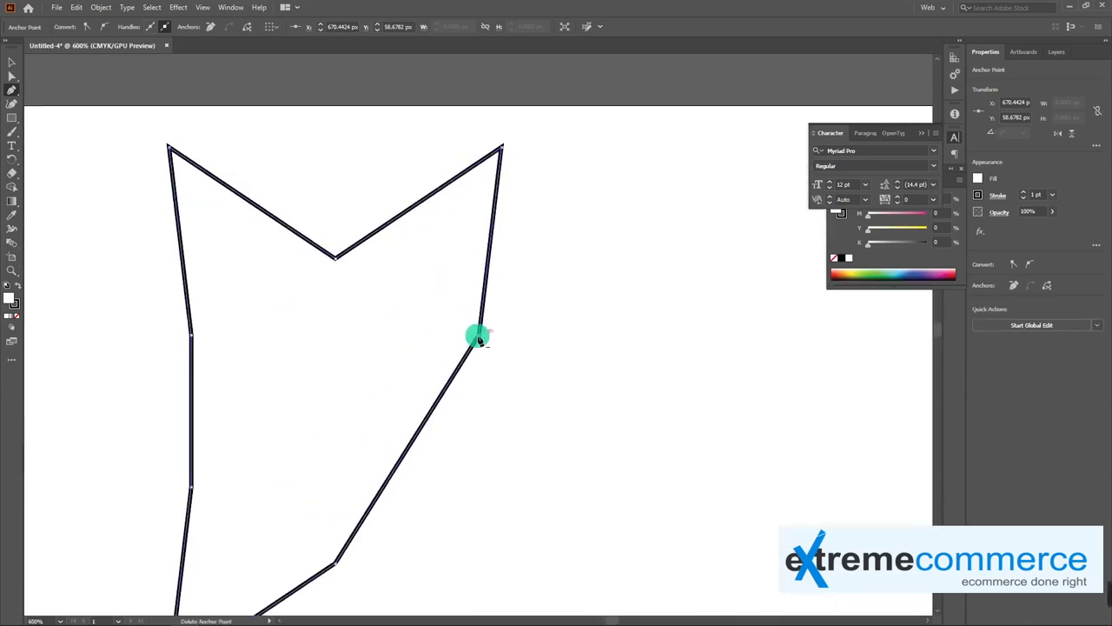
{"action": "scroll", "coordinate": [484, 334], "scroll_direction": "down", "scroll_amount": 2}
{"action": "scroll", "coordinate": [474, 335], "scroll_direction": "down", "scroll_amount": 1}
{"action": "scroll", "coordinate": [455, 353], "scroll_direction": "down", "scroll_amount": 1}
{"action": "left_click_drag", "start_coordinate": [585, 312], "coordinate": [633, 308]}
{"action": "key", "text": "v"}
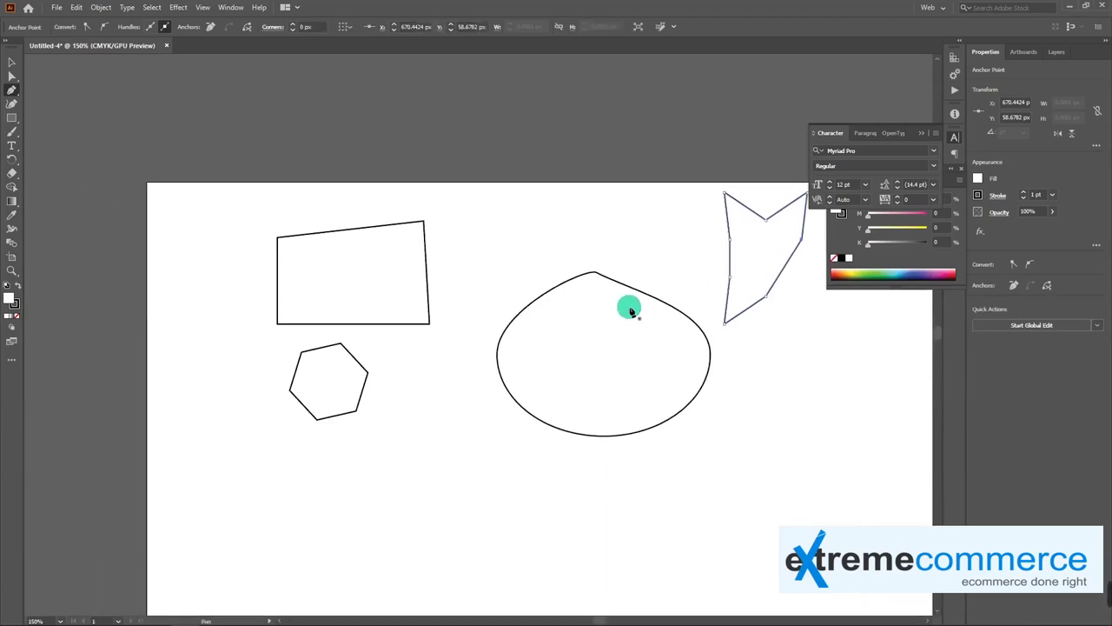
{"action": "left_click", "coordinate": [632, 295]}
Step: Shift the quadrilateral up-right and round its bottom-right corner with the live-corner widget
{"action": "key", "text": "a"}
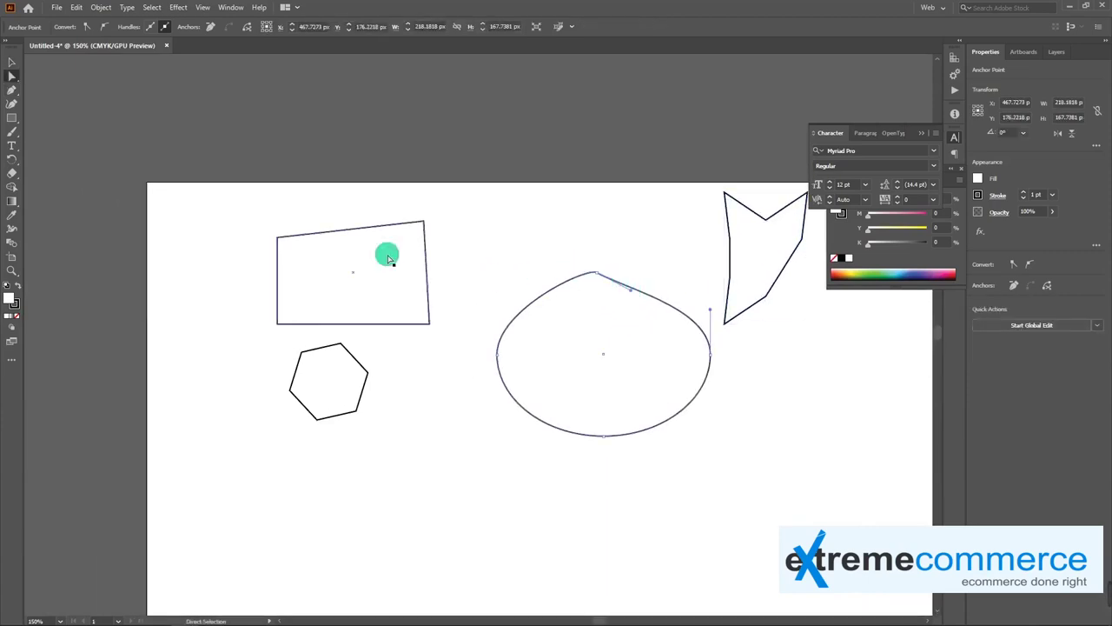
{"action": "left_click", "coordinate": [424, 238]}
{"action": "left_click", "coordinate": [352, 270]}
{"action": "left_click_drag", "start_coordinate": [413, 205], "coordinate": [450, 245]}
{"action": "left_click_drag", "start_coordinate": [394, 193], "coordinate": [453, 254]}
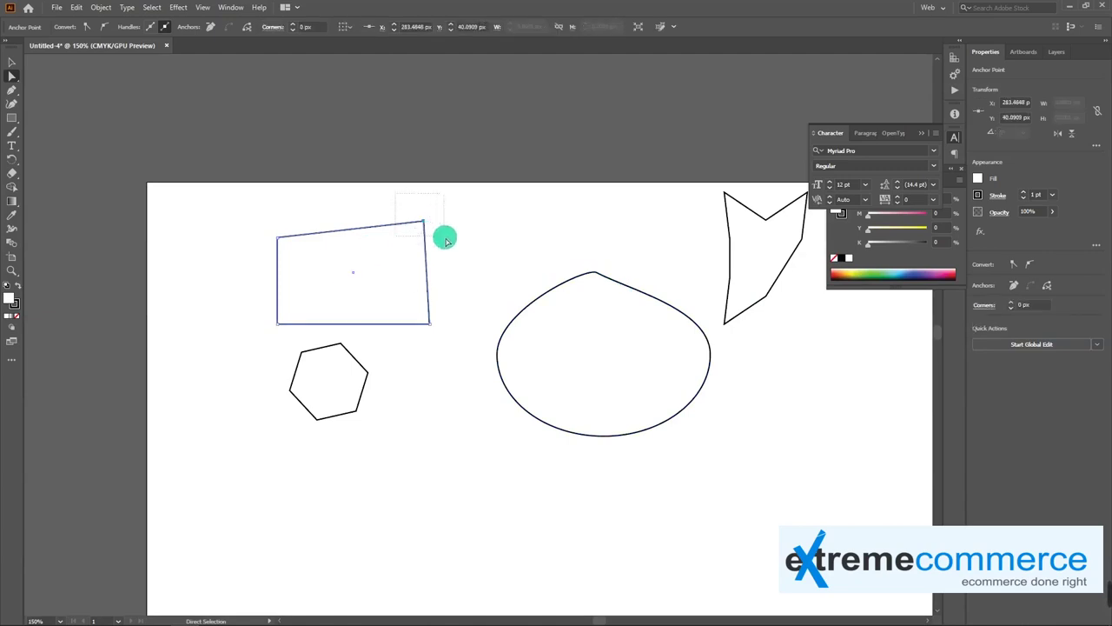
{"action": "left_click_drag", "start_coordinate": [388, 289], "coordinate": [404, 269]}
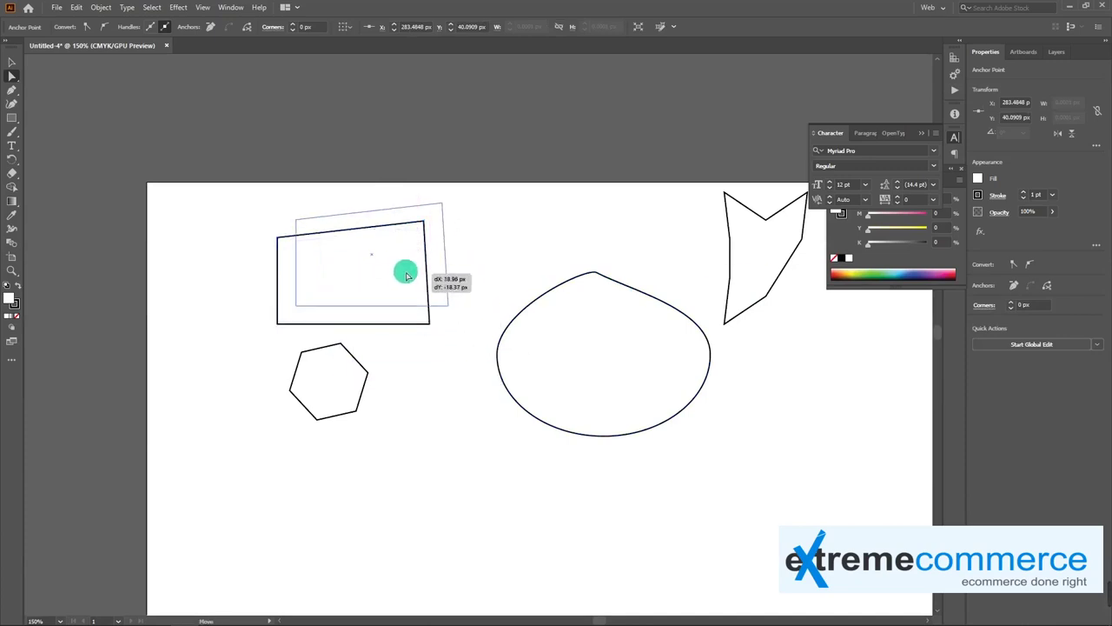
{"action": "left_click_drag", "start_coordinate": [467, 319], "coordinate": [422, 269]}
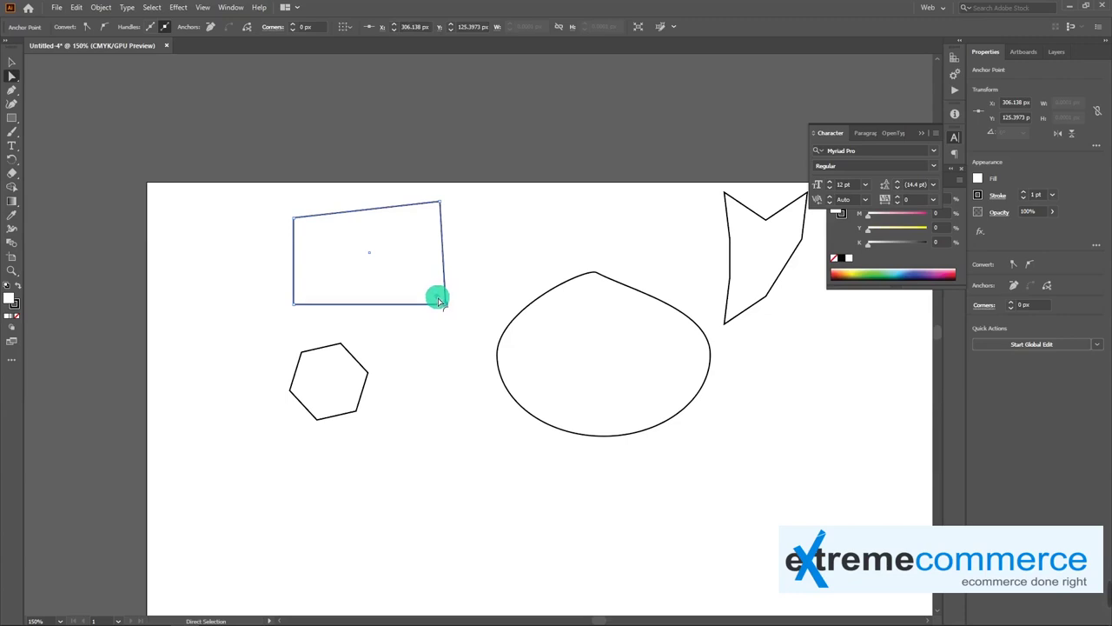
{"action": "left_click_drag", "start_coordinate": [439, 300], "coordinate": [400, 262]}
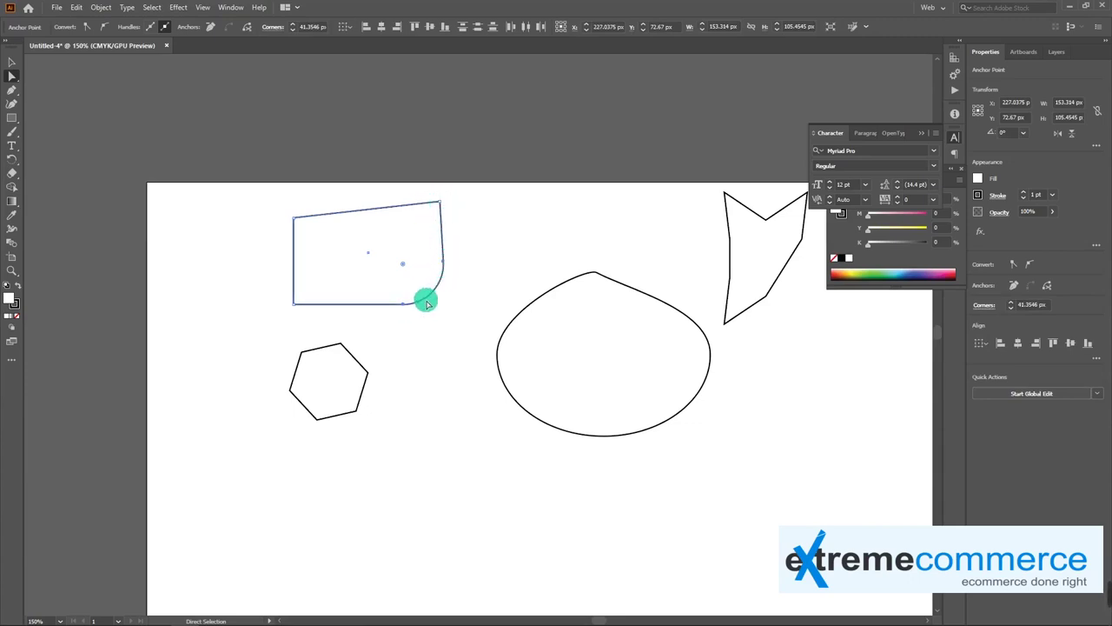
Step: Round the bottom-left corner to 30.0825 px and rotate the shape about 279.5° upright
{"action": "left_click", "coordinate": [293, 303]}
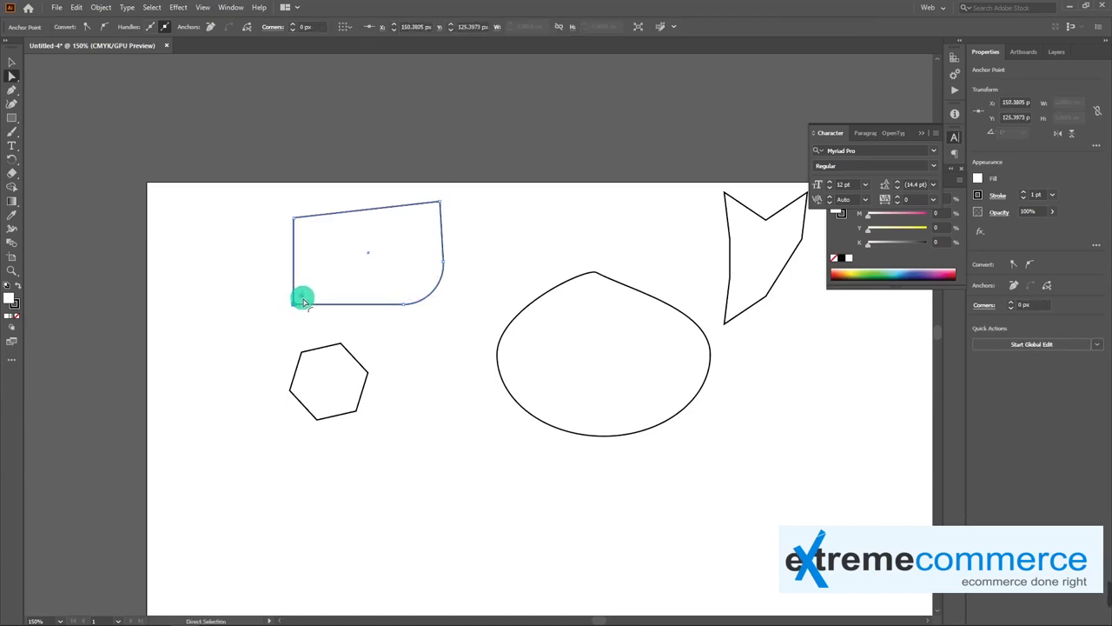
{"action": "left_click_drag", "start_coordinate": [305, 300], "coordinate": [323, 278]}
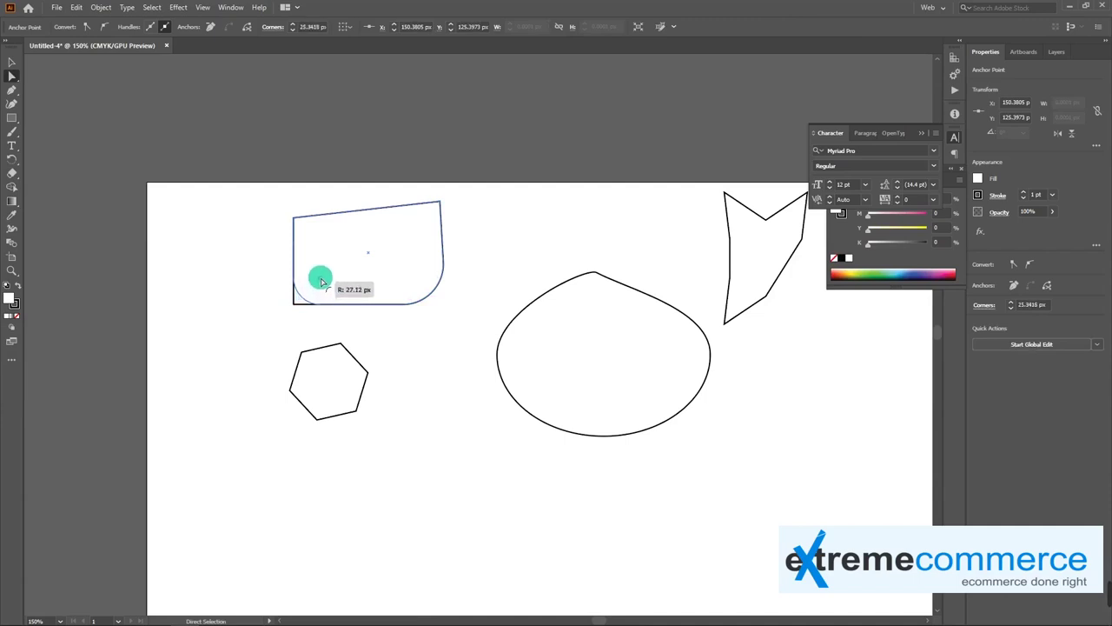
{"action": "left_click", "coordinate": [322, 277]}
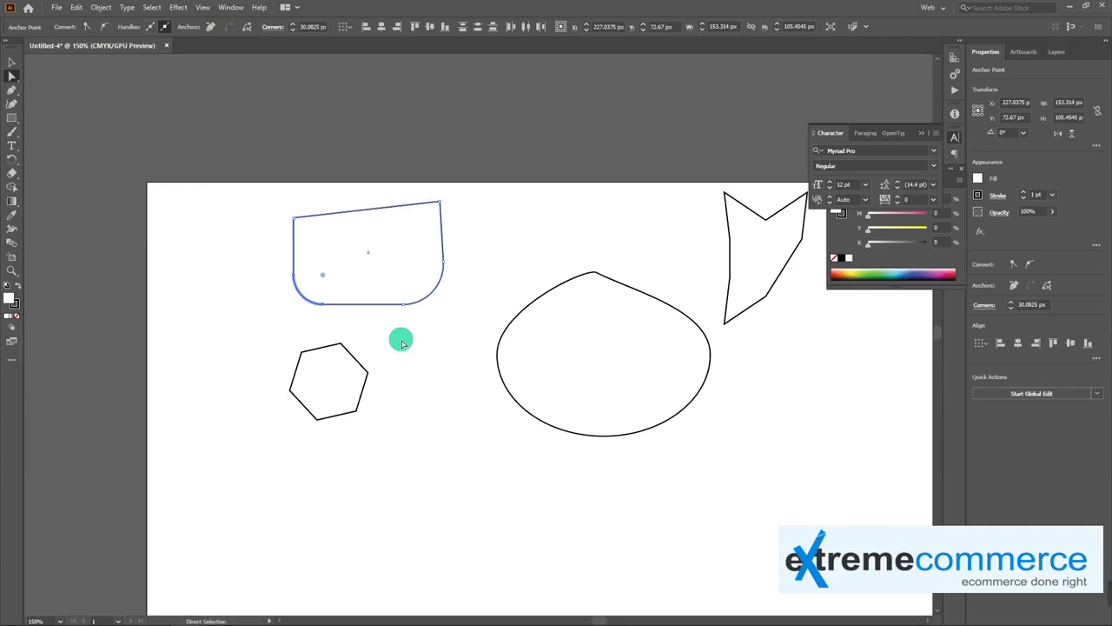
{"action": "key", "text": "v"}
{"action": "mouse_move", "coordinate": [449, 200]}
{"action": "left_mouse_down"}
{"action": "mouse_move", "coordinate": [349, 327]}
{"action": "mouse_move", "coordinate": [437, 313]}
{"action": "mouse_move", "coordinate": [452, 339]}
{"action": "left_mouse_up"}
{"action": "key", "text": "a"}
{"action": "key", "text": "v"}
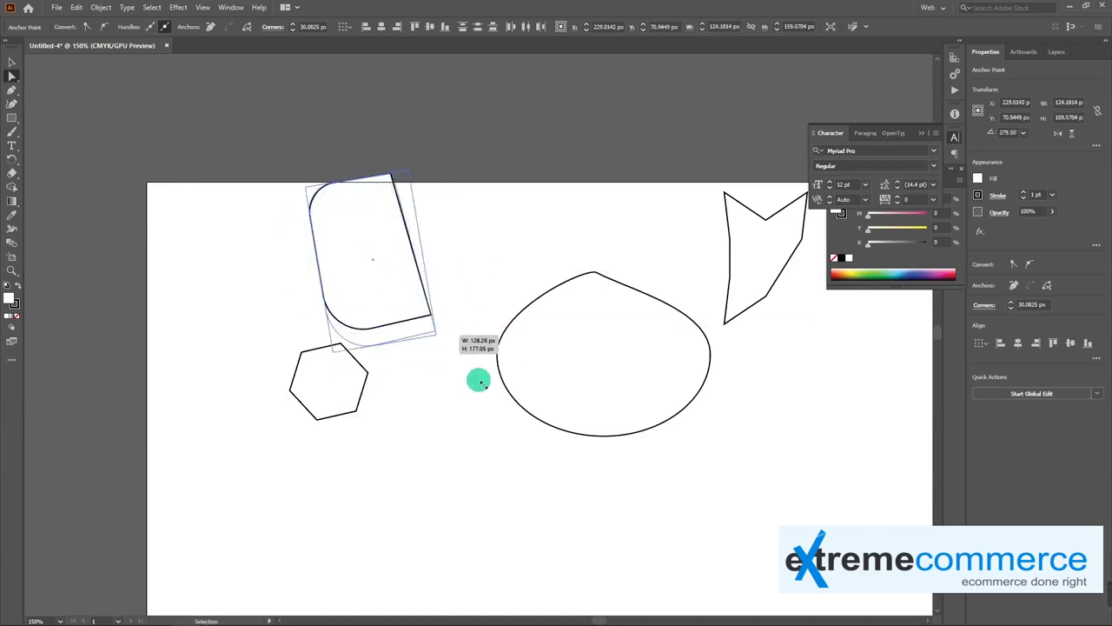
Step: Fill the rounded shape with pink #F99393 and move it toward the upper left
{"action": "left_click_drag", "start_coordinate": [380, 303], "coordinate": [384, 273]}
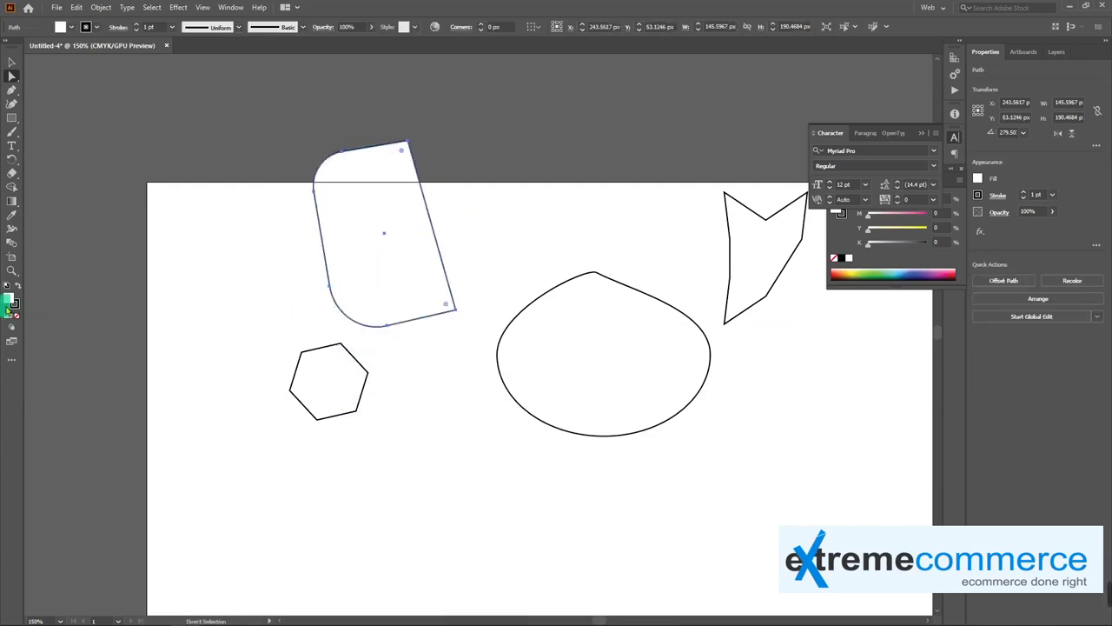
{"action": "double_click", "coordinate": [37, 301]}
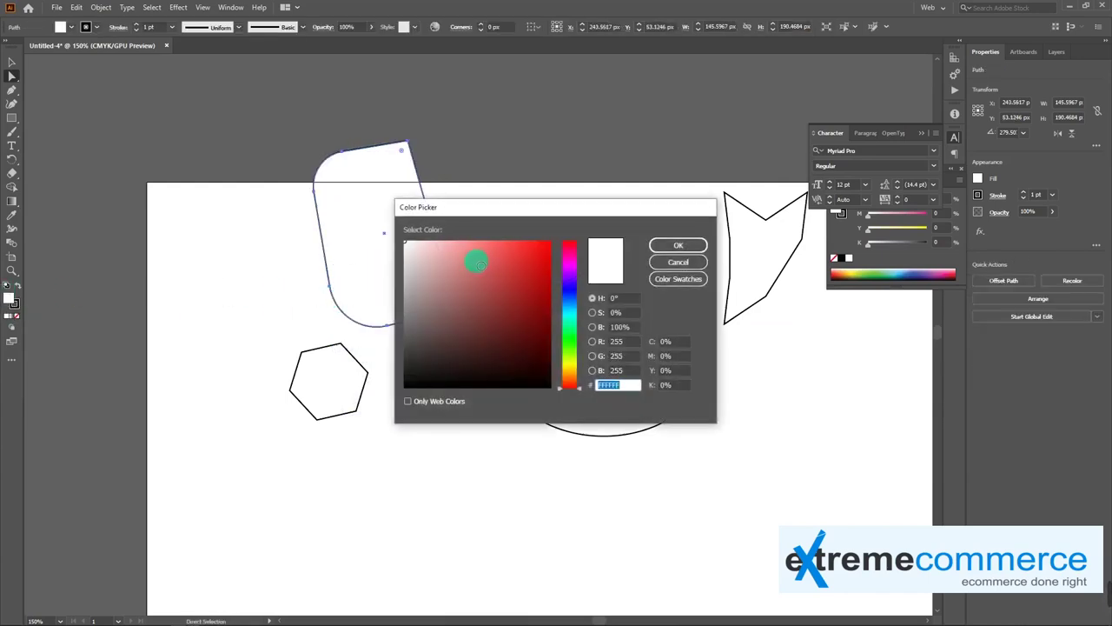
{"action": "left_click", "coordinate": [463, 243]}
{"action": "left_click", "coordinate": [664, 252]}
{"action": "key", "text": "v"}
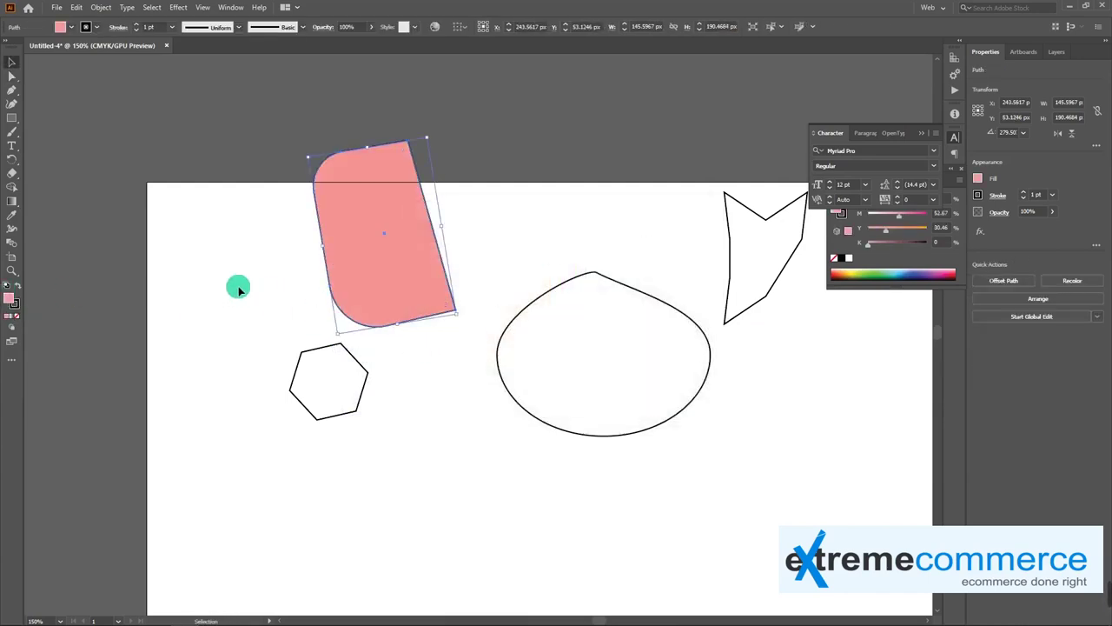
{"action": "left_click", "coordinate": [243, 282]}
{"action": "left_click_drag", "start_coordinate": [389, 252], "coordinate": [315, 235]}
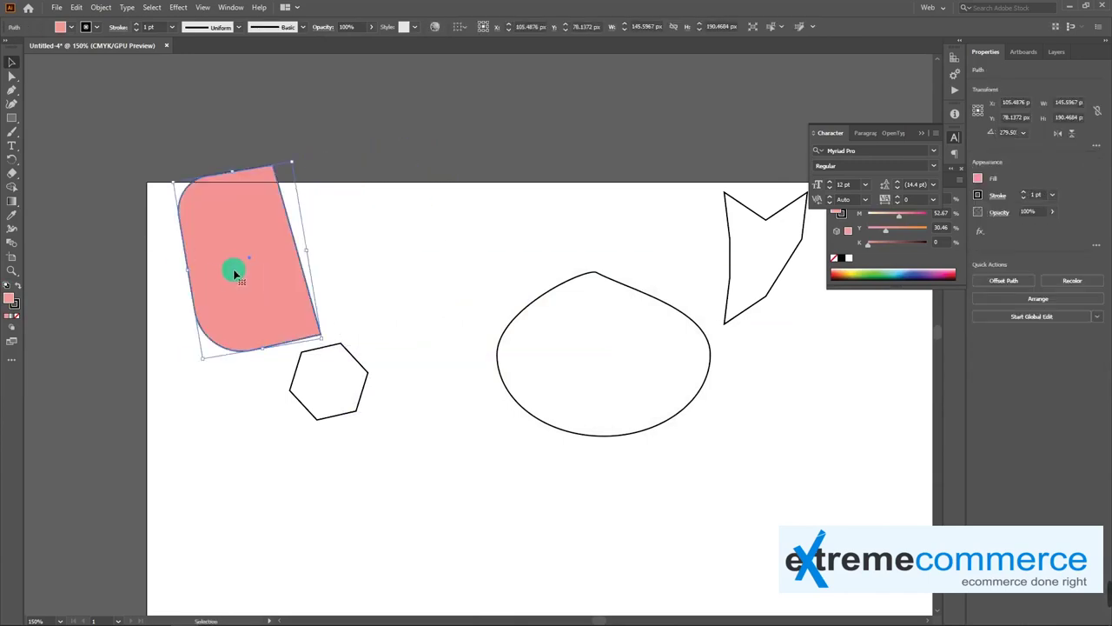
Step: Draw a new closed polygon with the Pen tool, curving its lower-left side
{"action": "left_click", "coordinate": [11, 89]}
{"action": "left_click", "coordinate": [477, 210]}
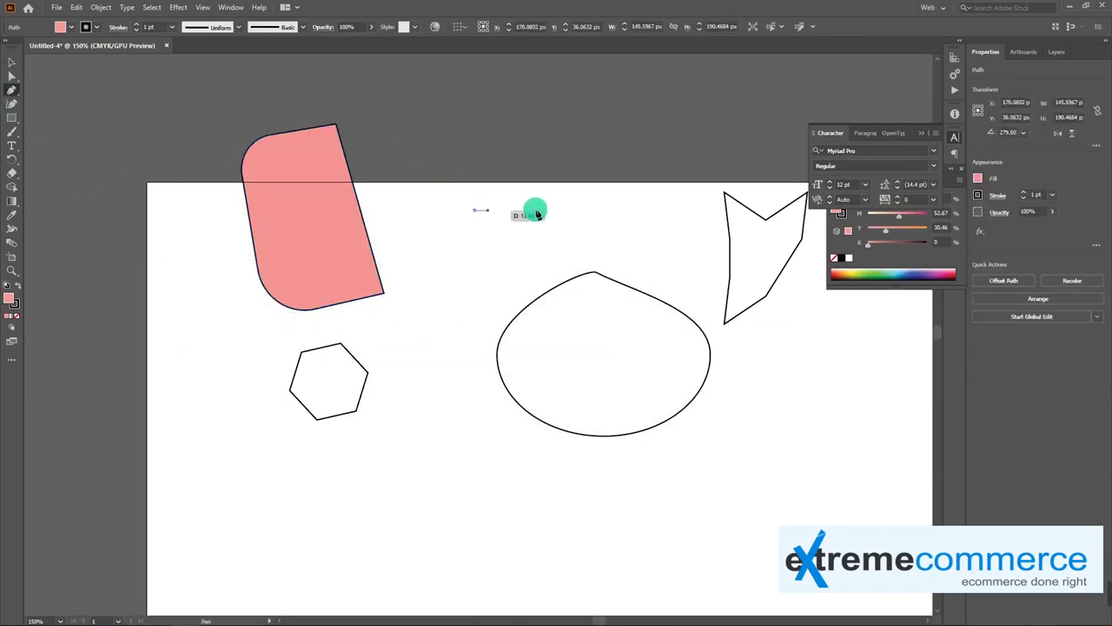
{"action": "left_click", "coordinate": [557, 207]}
{"action": "left_click", "coordinate": [512, 249]}
{"action": "left_click", "coordinate": [480, 280]}
{"action": "left_click_drag", "start_coordinate": [439, 276], "coordinate": [441, 250]}
{"action": "left_click", "coordinate": [476, 212]}
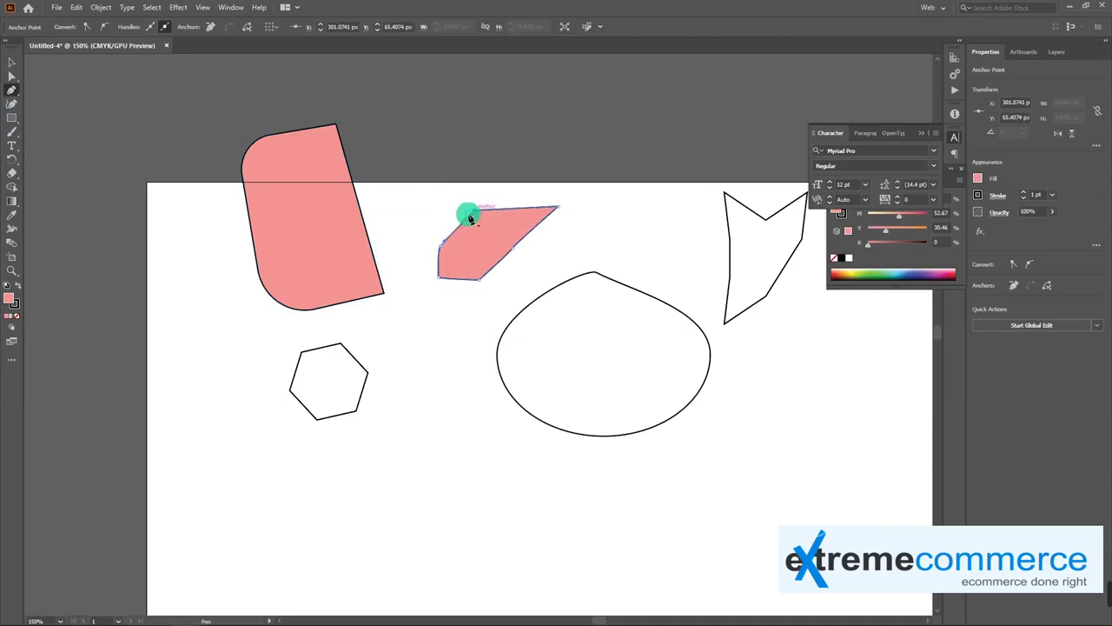
{"action": "left_click_drag", "start_coordinate": [12, 120], "coordinate": [70, 174]}
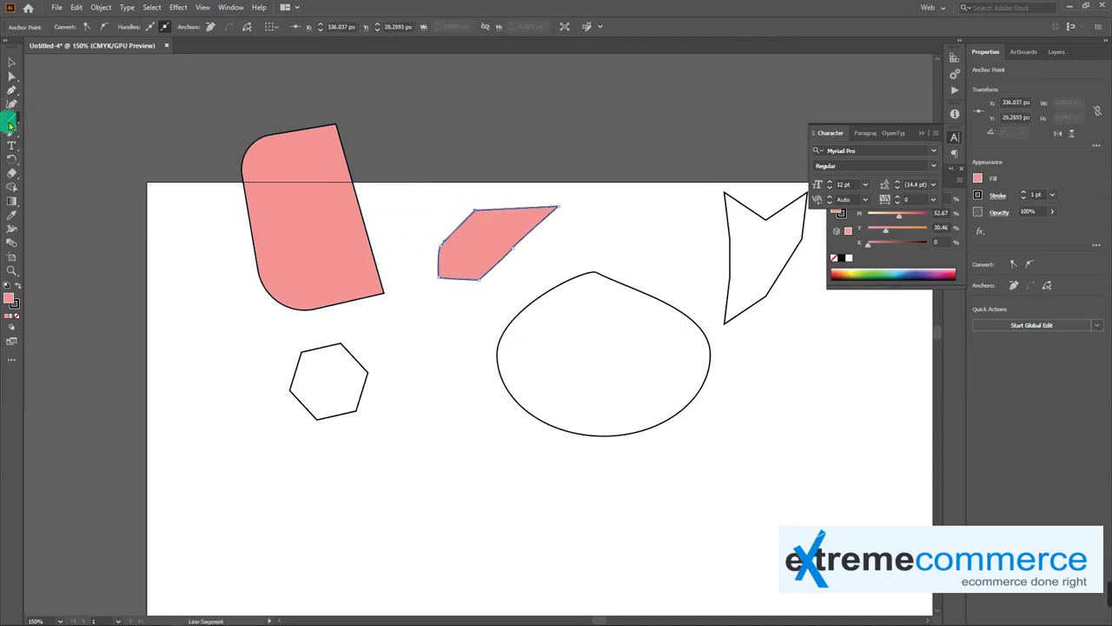
Step: Draw a 211.76 px straight line at 35° between the pink polygon and the ellipse
{"action": "left_click", "coordinate": [414, 331]}
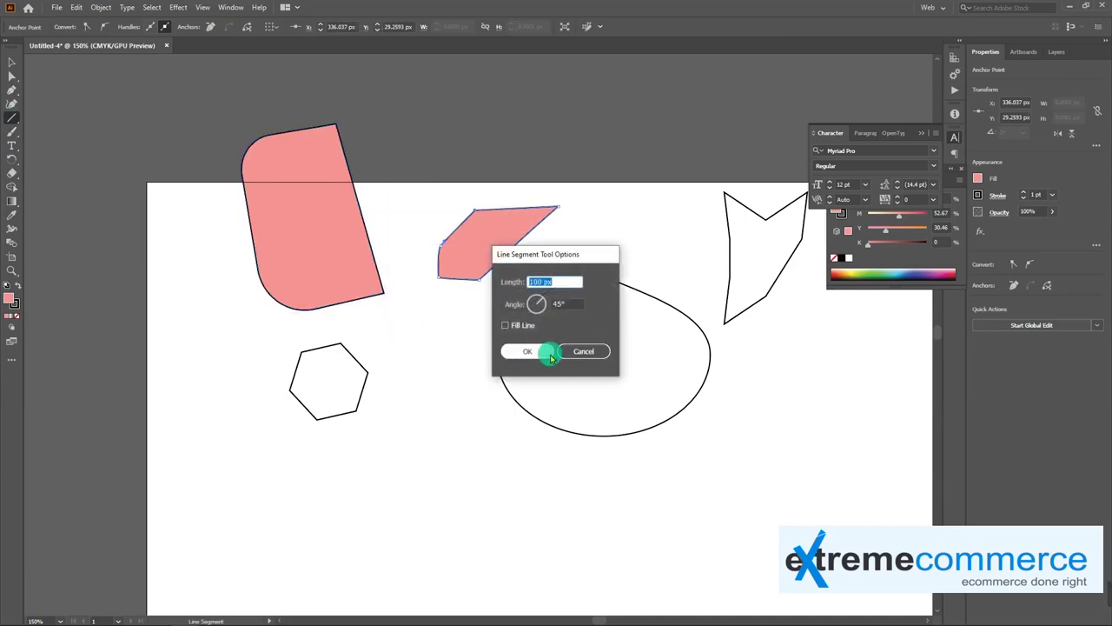
{"action": "left_click", "coordinate": [582, 353]}
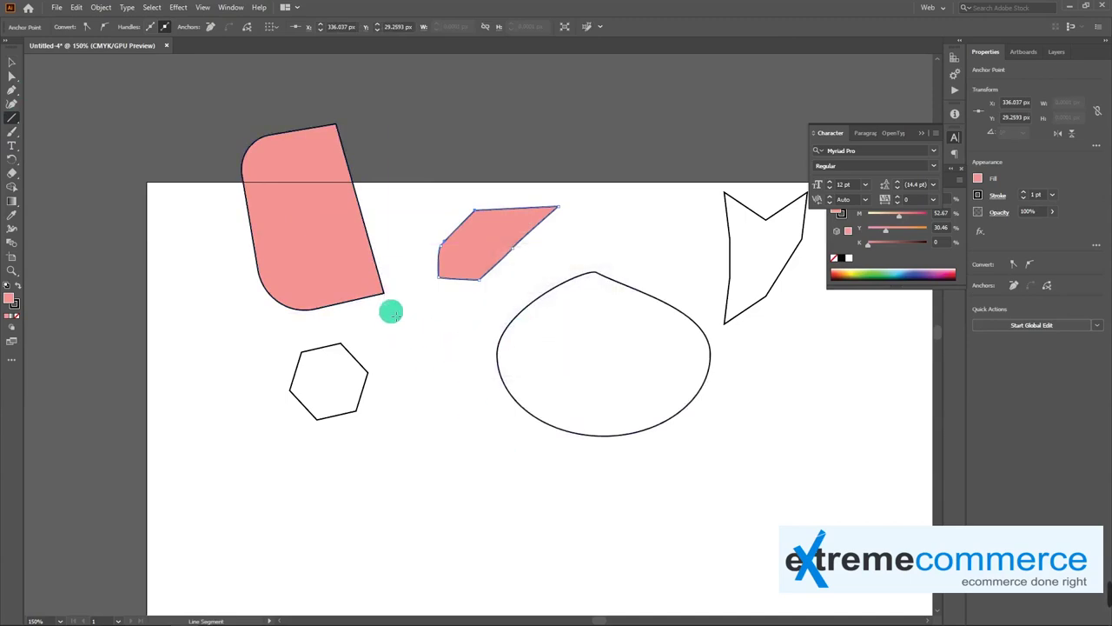
{"action": "left_click_drag", "start_coordinate": [404, 304], "coordinate": [523, 475]}
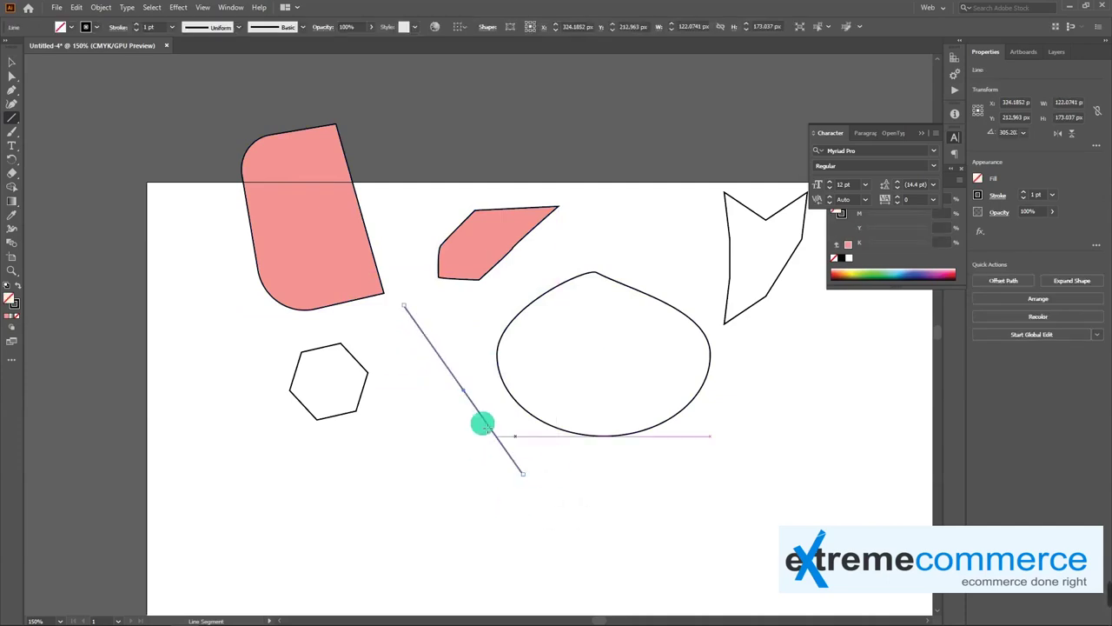
{"action": "key", "text": "ctrl+z"}
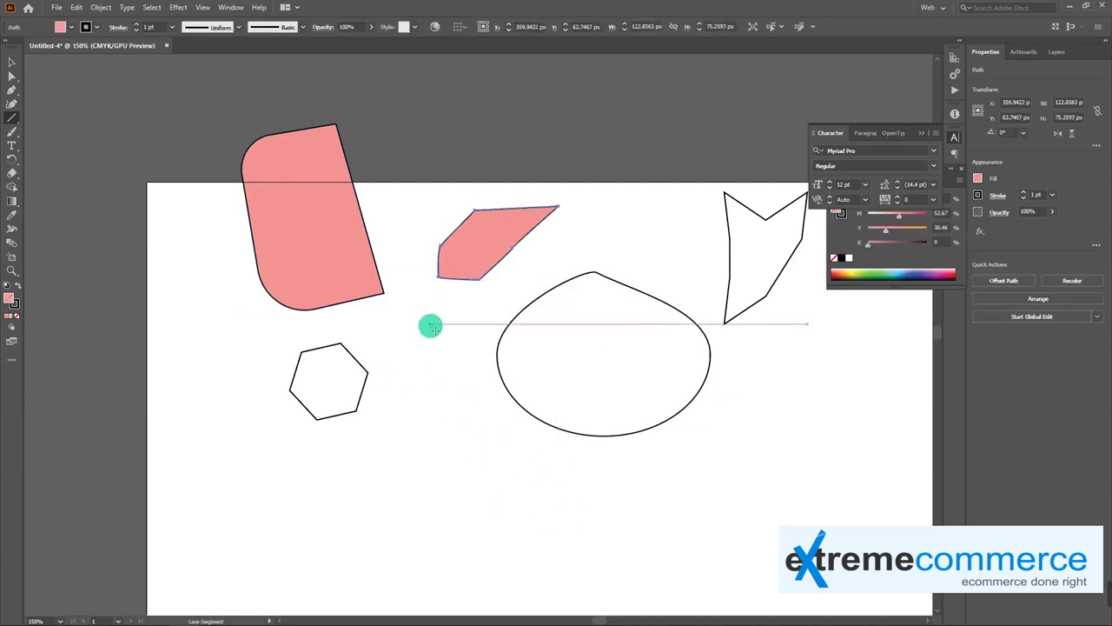
{"action": "left_click", "coordinate": [430, 323]}
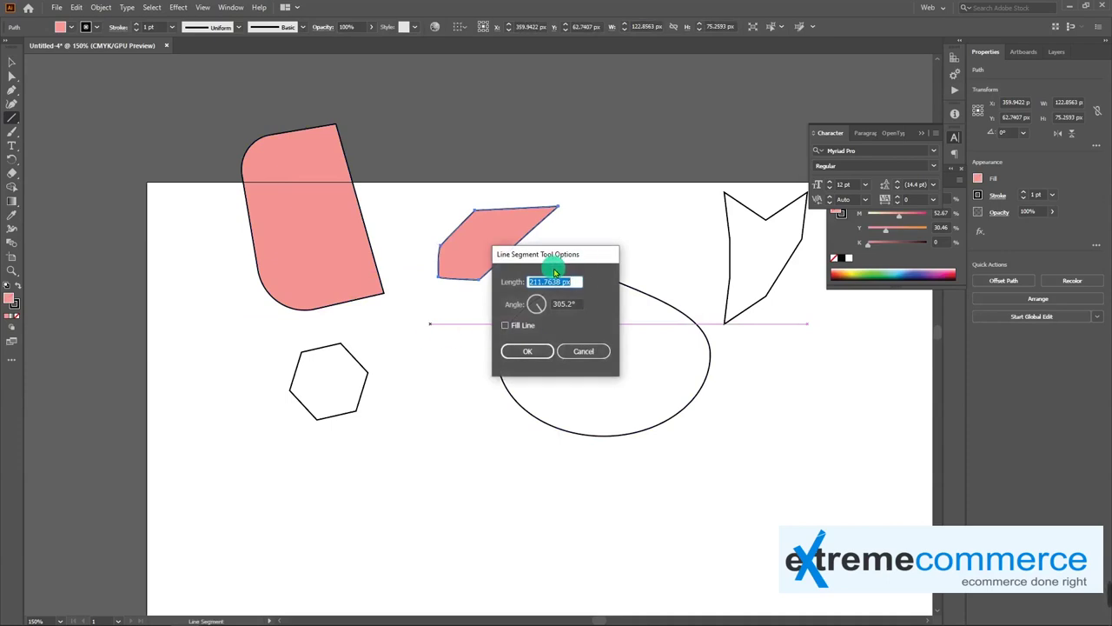
{"action": "left_click_drag", "start_coordinate": [542, 310], "coordinate": [548, 311]}
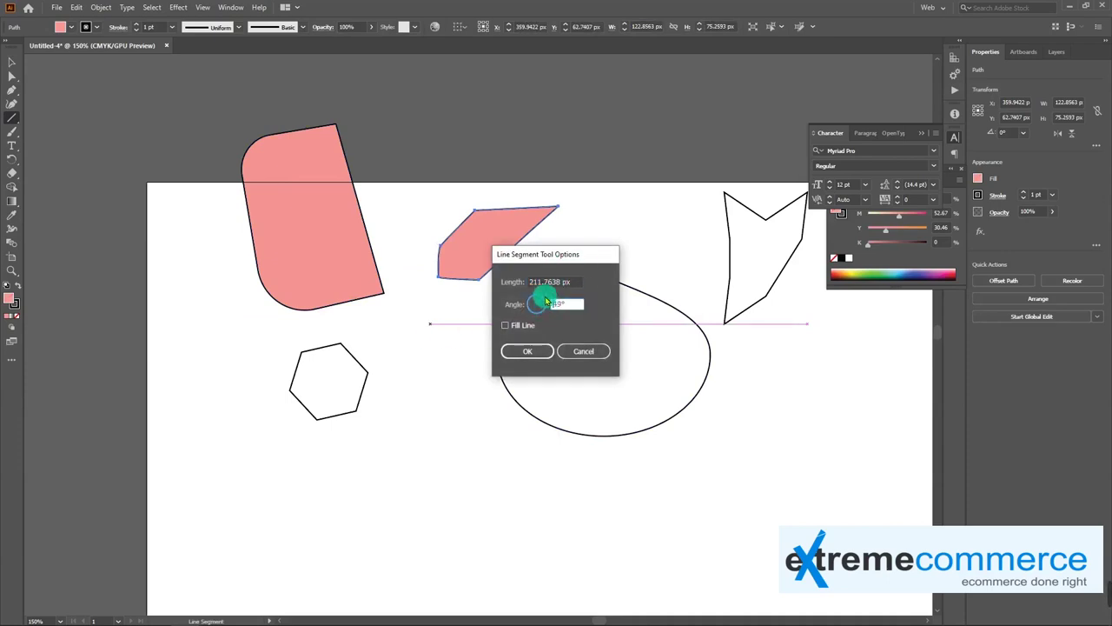
{"action": "left_click", "coordinate": [524, 351]}
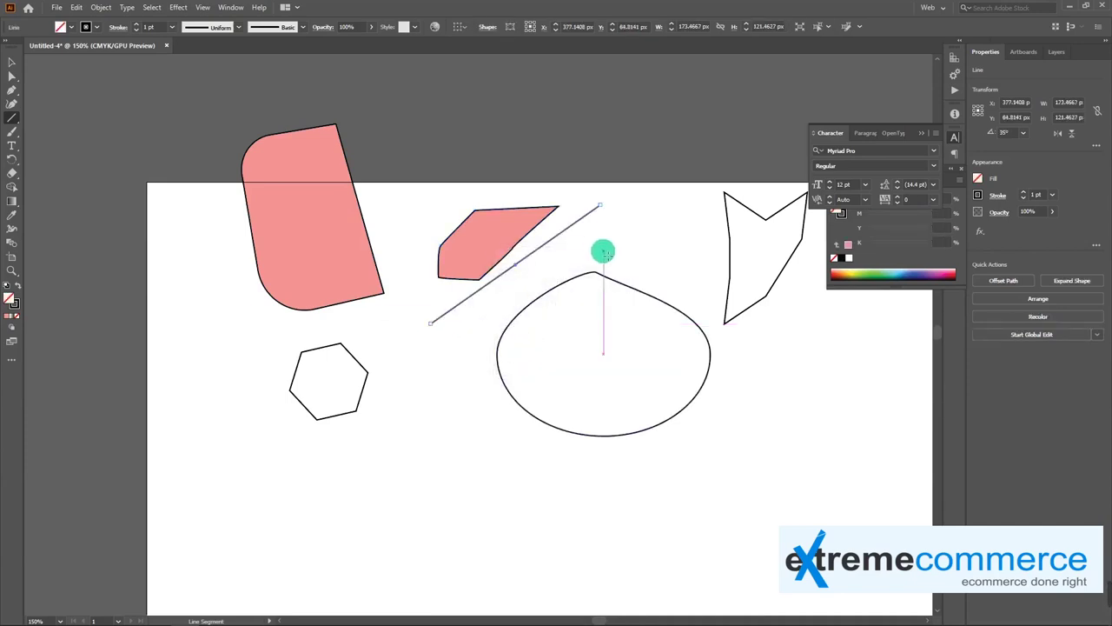
{"action": "left_click_drag", "start_coordinate": [11, 121], "coordinate": [55, 116]}
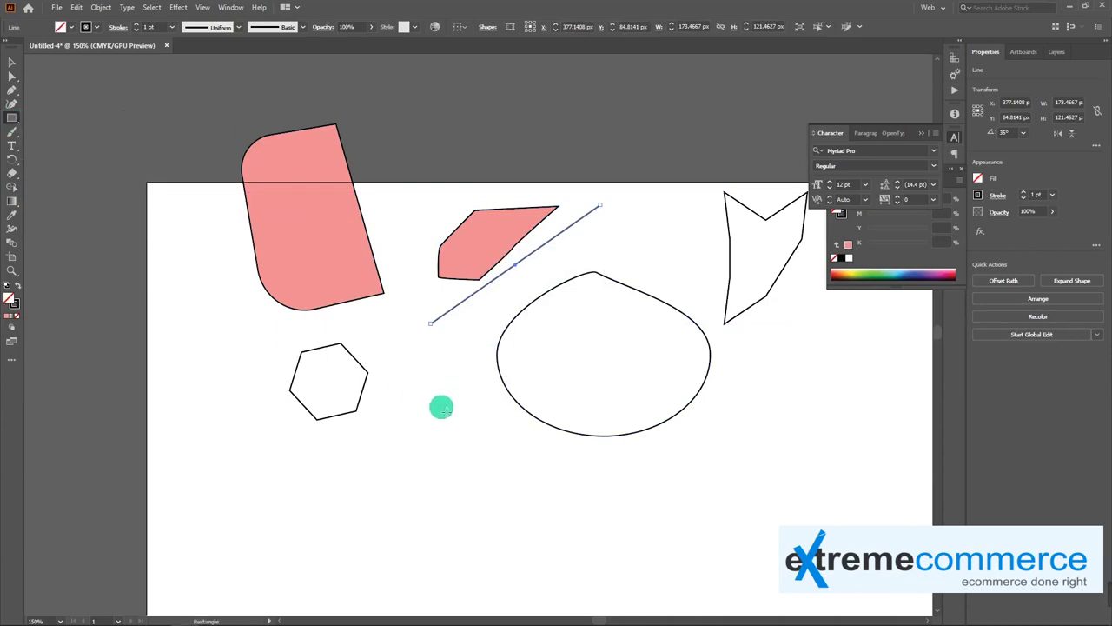
Step: Create a 155.76 by 88.48 px rectangle, then narrow it to 123.26 px wide
{"action": "left_click", "coordinate": [441, 407]}
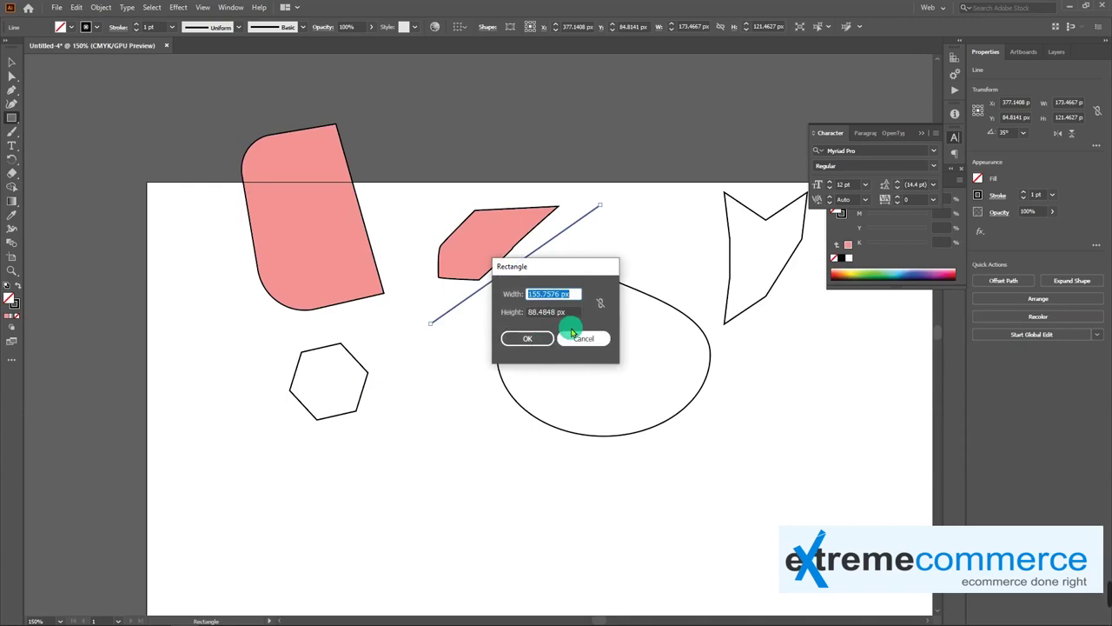
{"action": "left_click", "coordinate": [600, 304]}
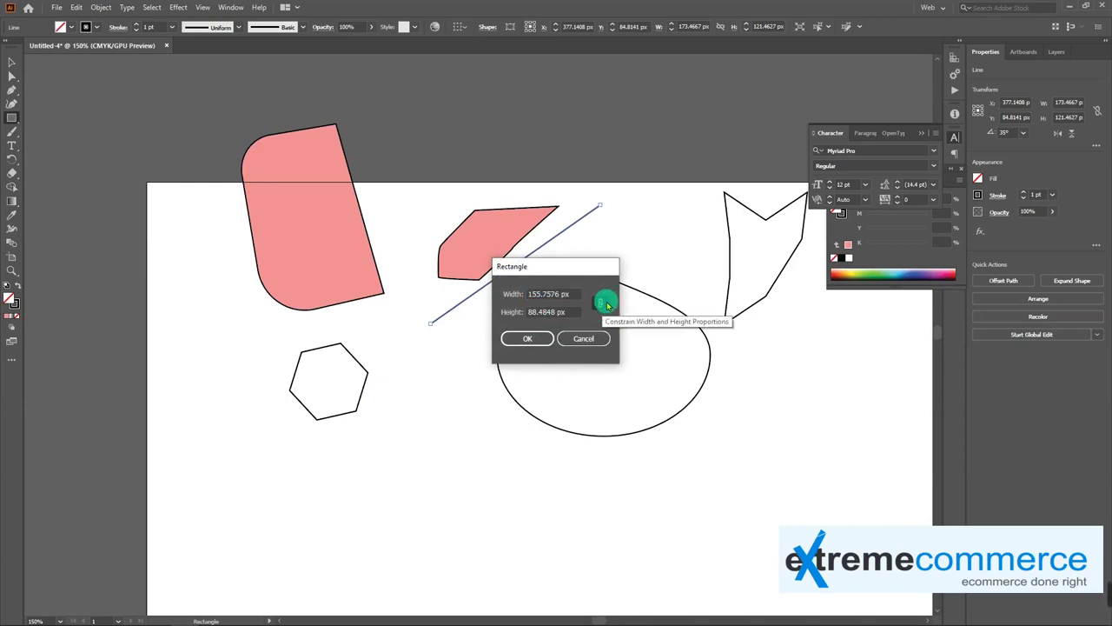
{"action": "left_click", "coordinate": [527, 338]}
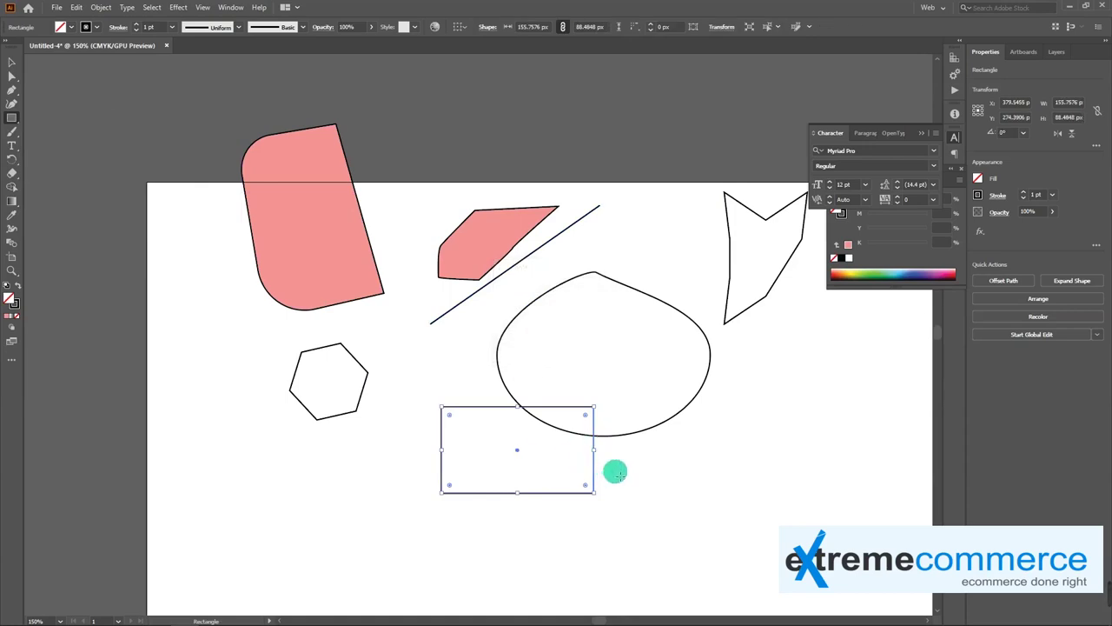
{"action": "left_click_drag", "start_coordinate": [595, 450], "coordinate": [562, 451]}
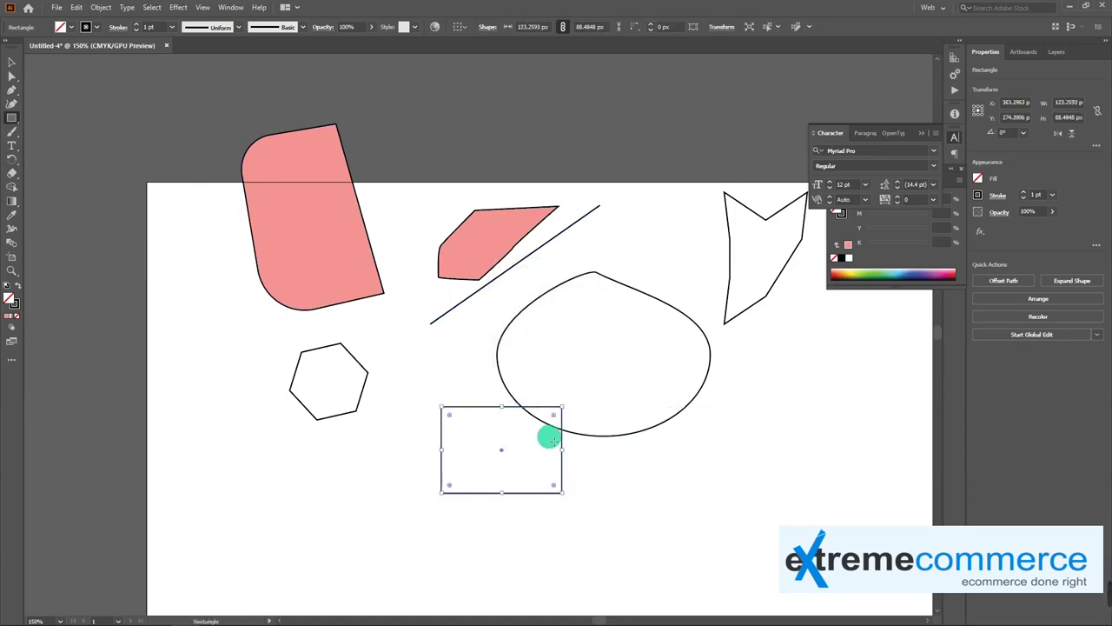
Step: Round the rectangle's corners to about 44 px and move it below the hexagon to X 291 px
{"action": "key", "text": "a"}
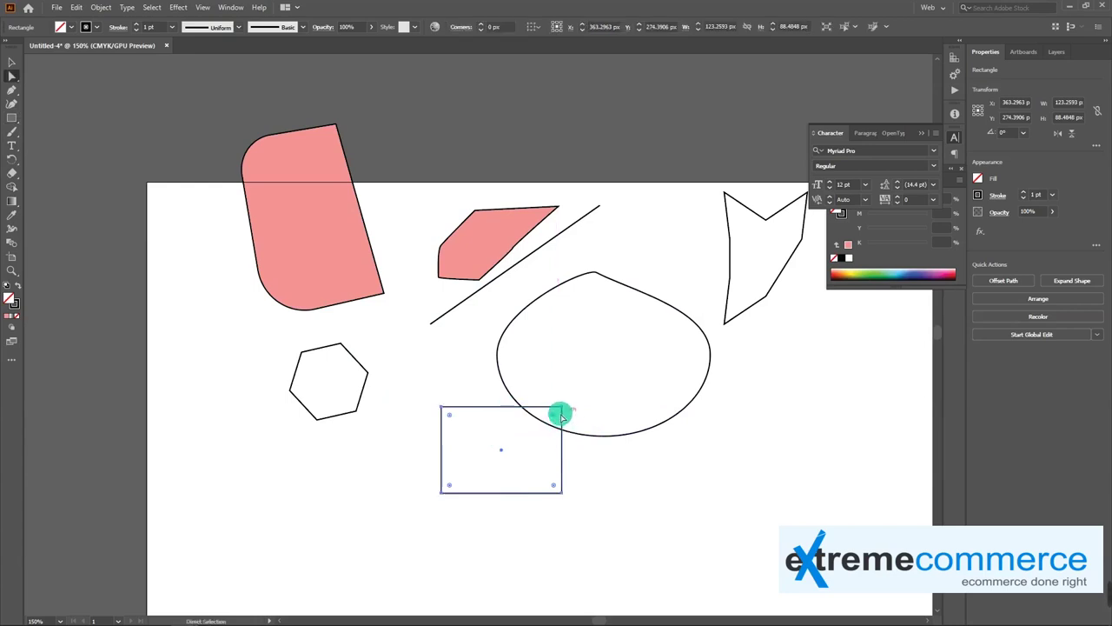
{"action": "left_click_drag", "start_coordinate": [453, 420], "coordinate": [483, 443]}
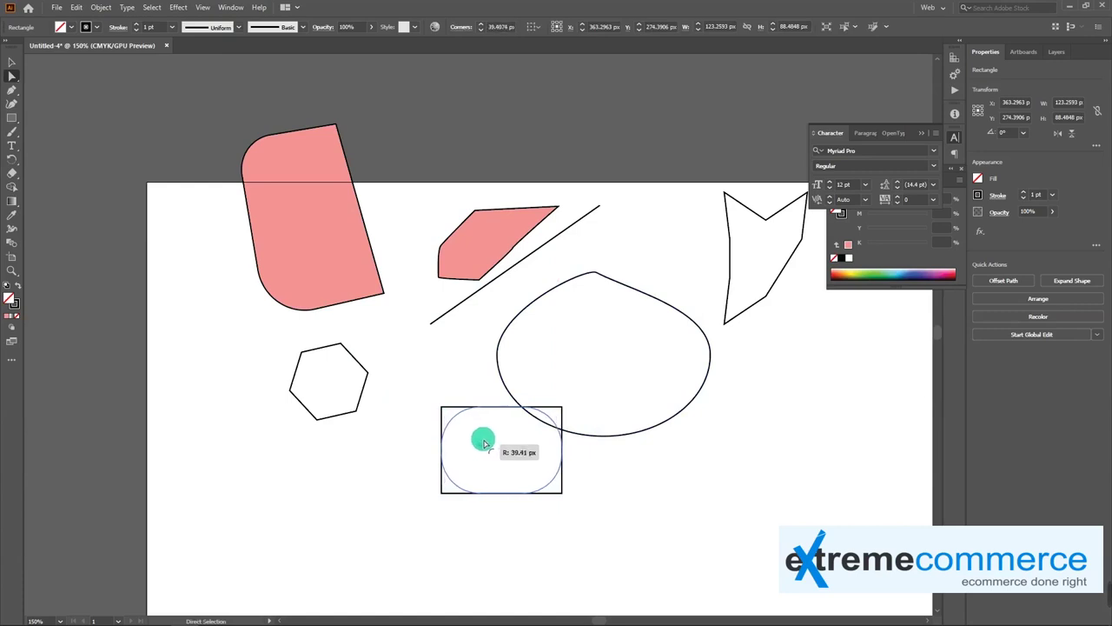
{"action": "left_click_drag", "start_coordinate": [484, 443], "coordinate": [495, 448]}
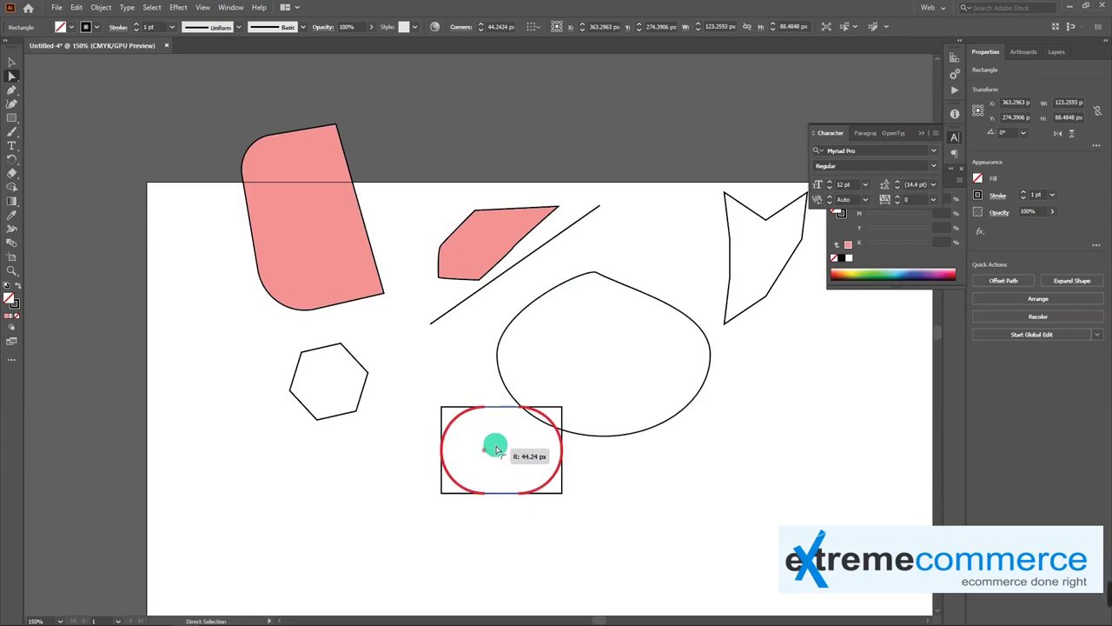
{"action": "left_click_drag", "start_coordinate": [497, 449], "coordinate": [492, 448]}
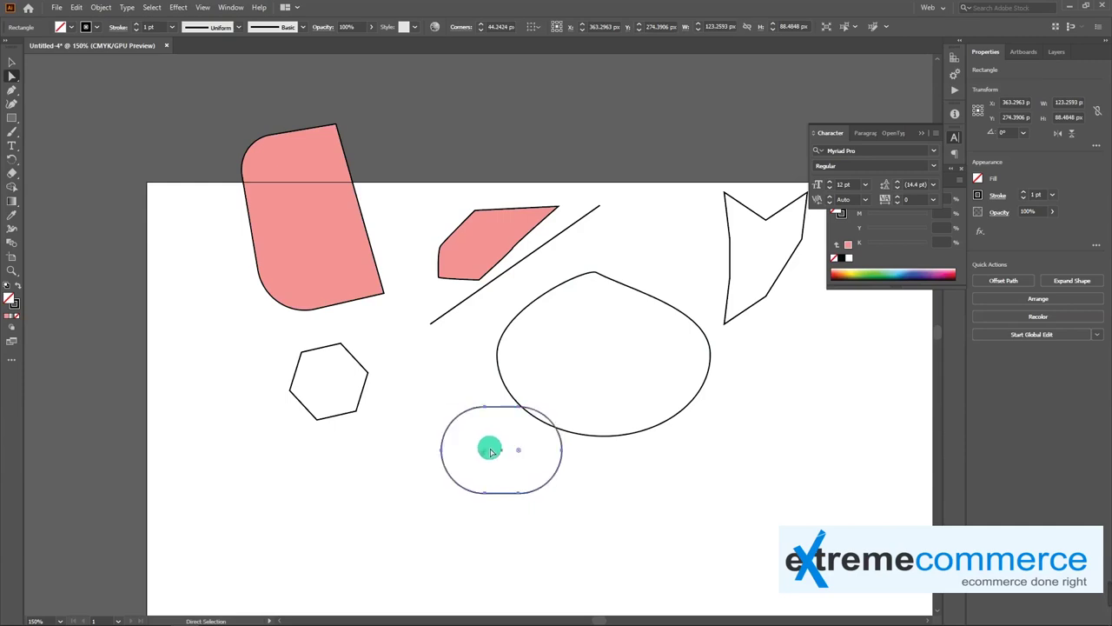
{"action": "key", "text": "v"}
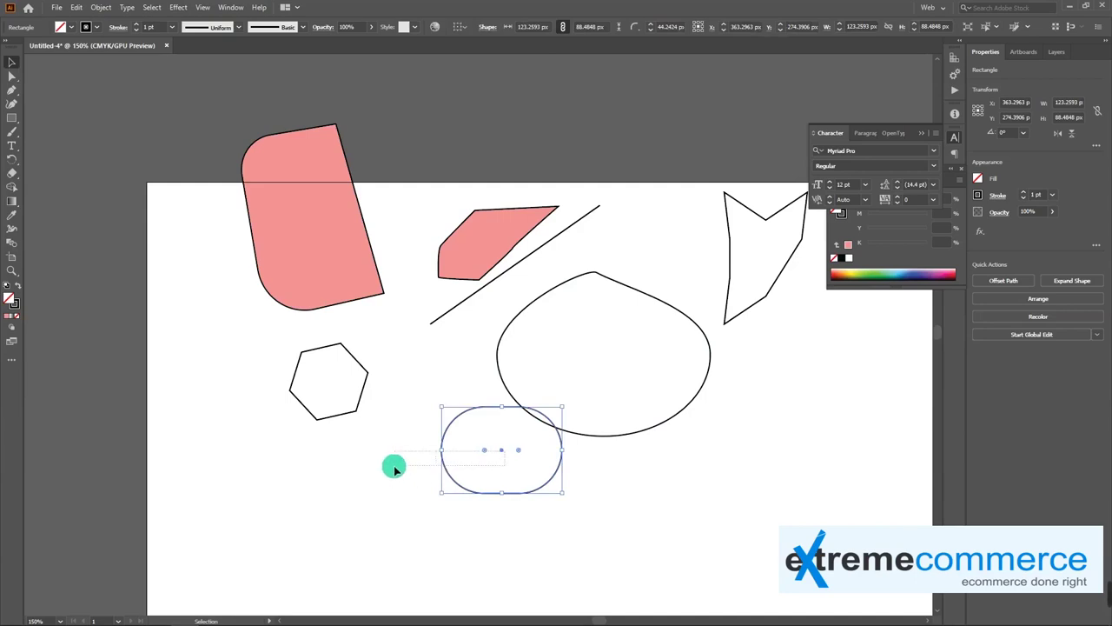
{"action": "mouse_move", "coordinate": [502, 449]}
{"action": "left_mouse_down"}
{"action": "mouse_move", "coordinate": [431, 467]}
{"action": "mouse_move", "coordinate": [564, 462]}
{"action": "left_mouse_up"}
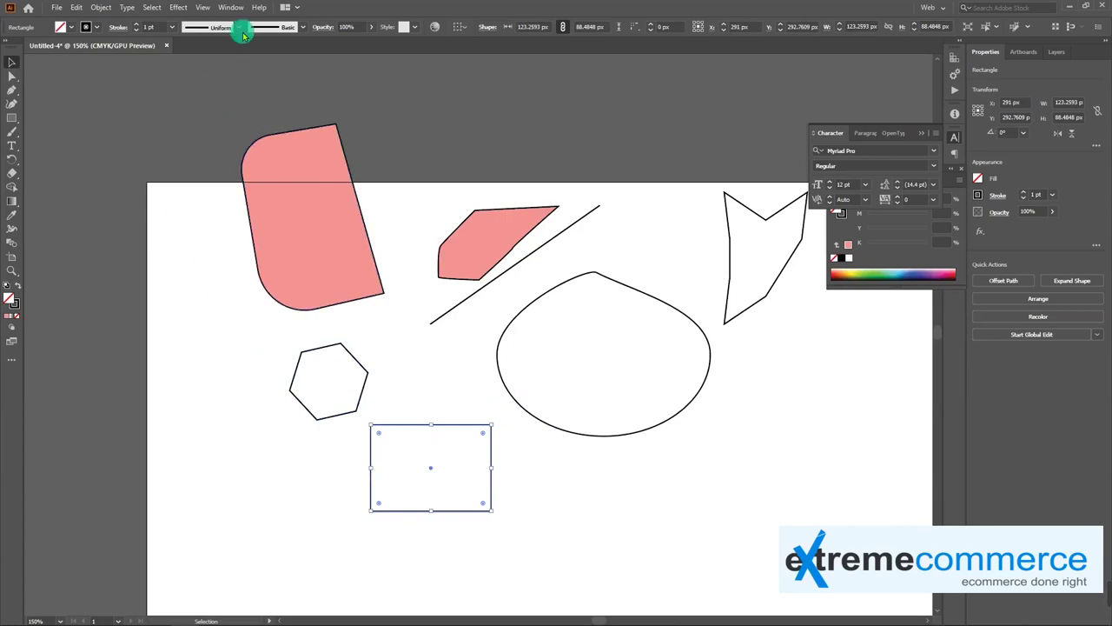
Step: Thicken the rectangle's stroke with round joins, round caps and outside alignment
{"action": "left_click", "coordinate": [137, 27]}
{"action": "left_click", "coordinate": [137, 27]}
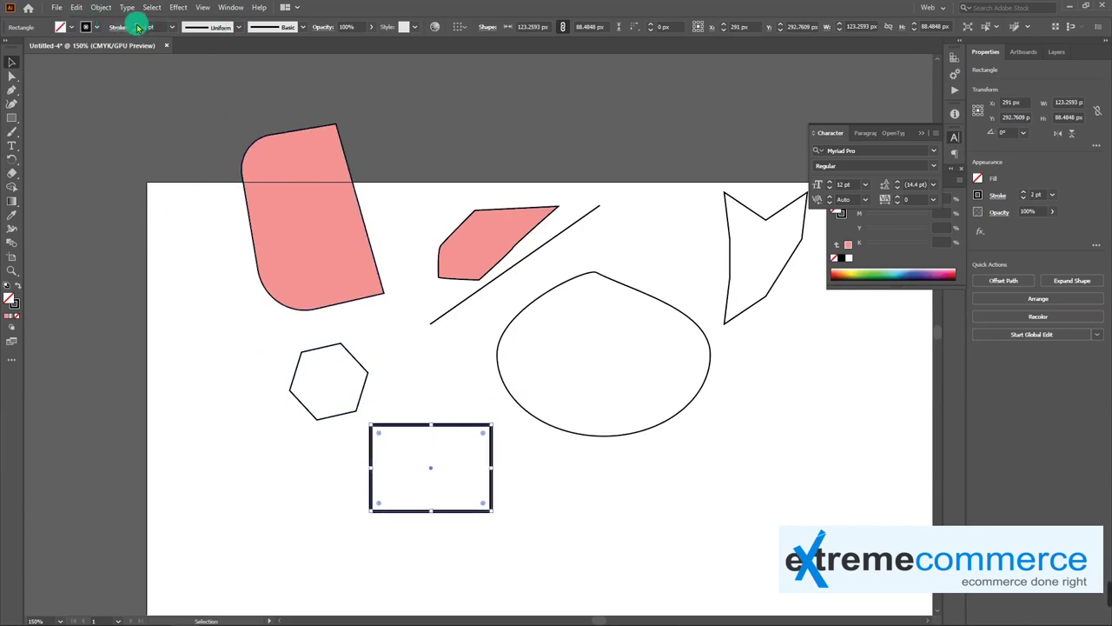
{"action": "left_click", "coordinate": [137, 27]}
{"action": "left_click", "coordinate": [137, 26]}
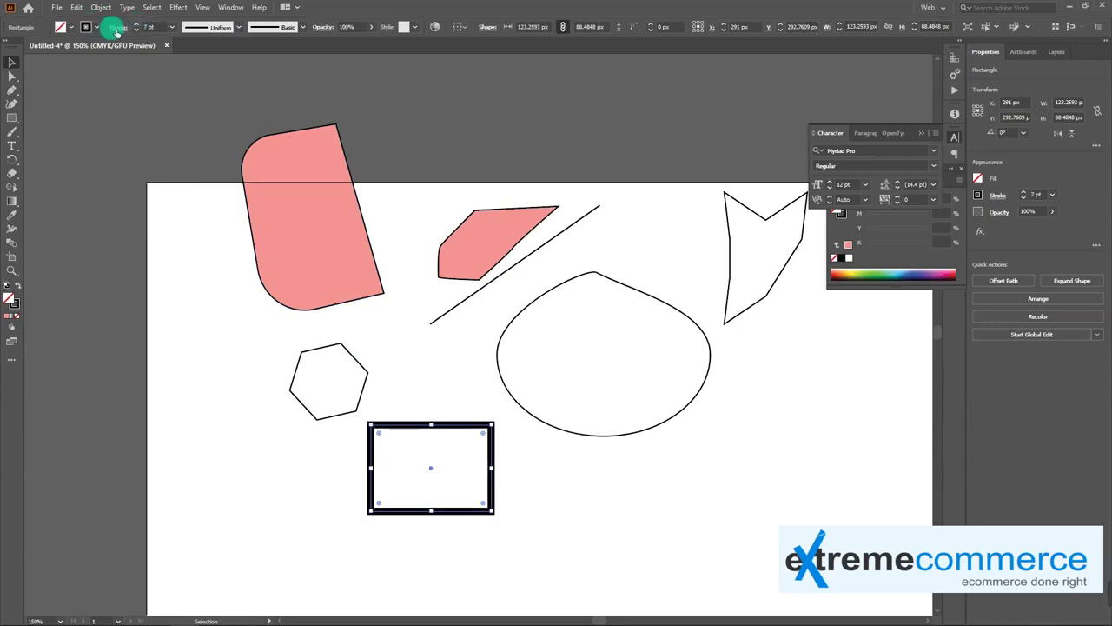
{"action": "left_click", "coordinate": [137, 27]}
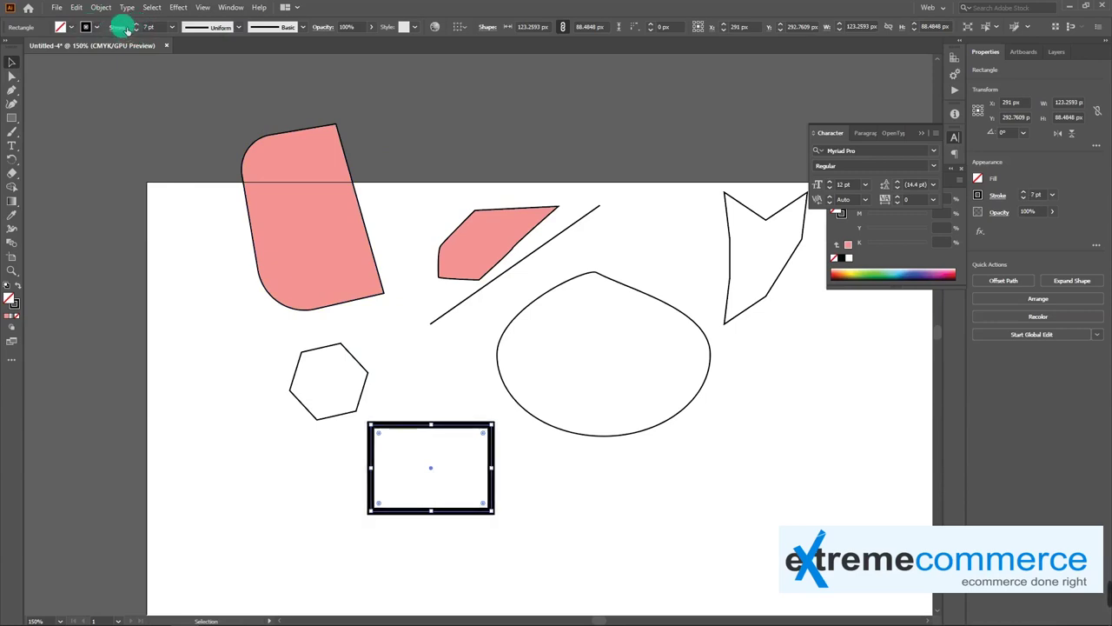
{"action": "left_click", "coordinate": [120, 27]}
{"action": "left_click", "coordinate": [58, 73]}
{"action": "left_click", "coordinate": [58, 56]}
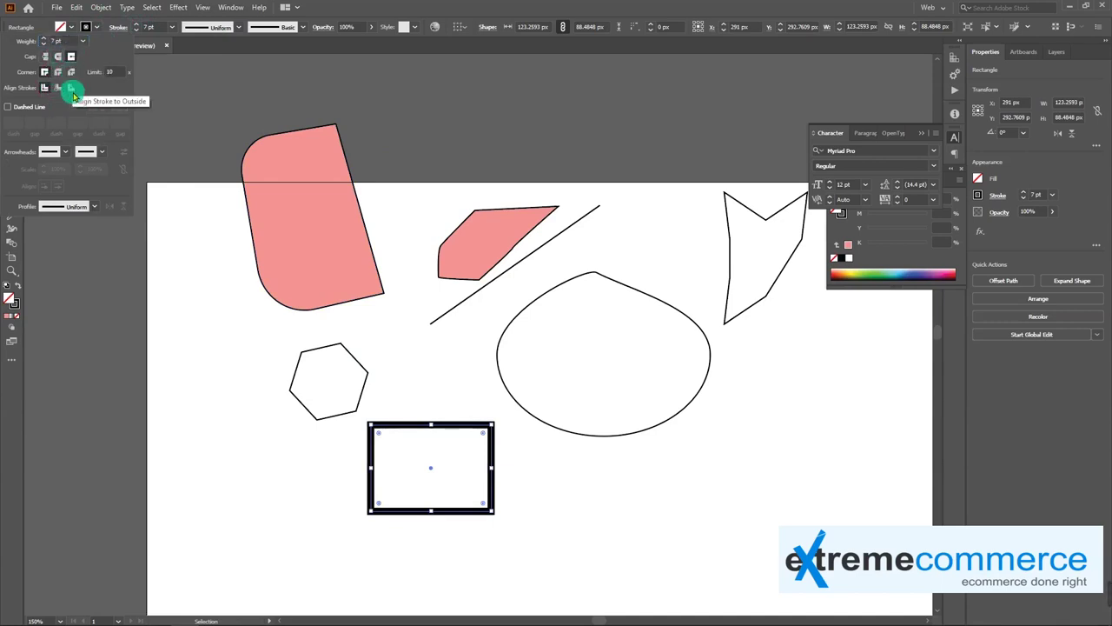
{"action": "left_click", "coordinate": [58, 73]}
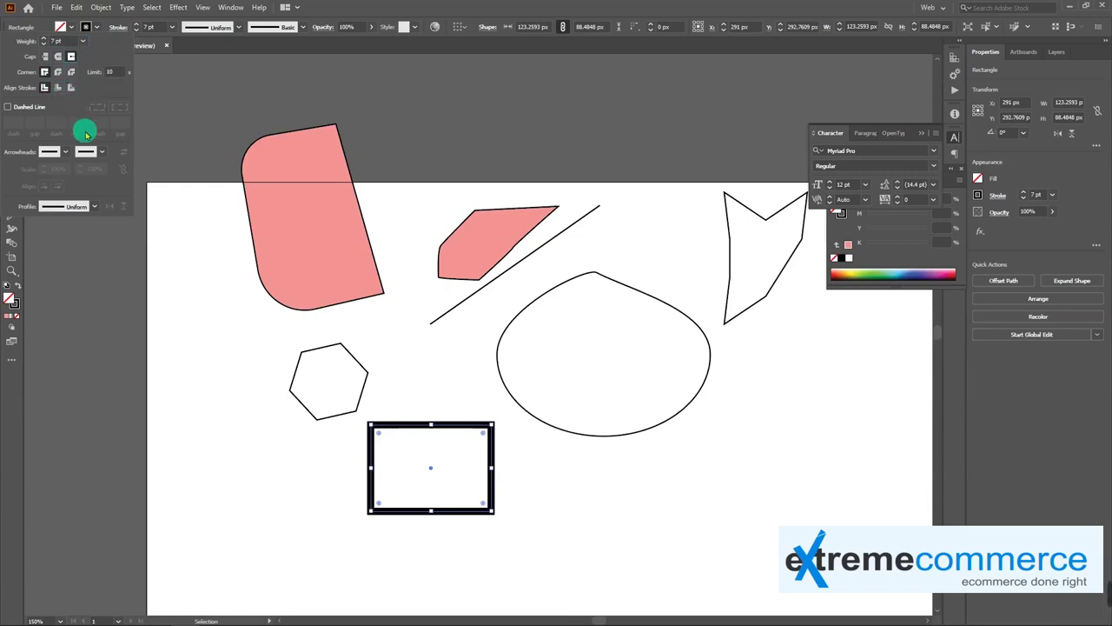
Step: Try tapered and then wavy width profiles on the rectangle's outline
{"action": "left_click", "coordinate": [88, 207]}
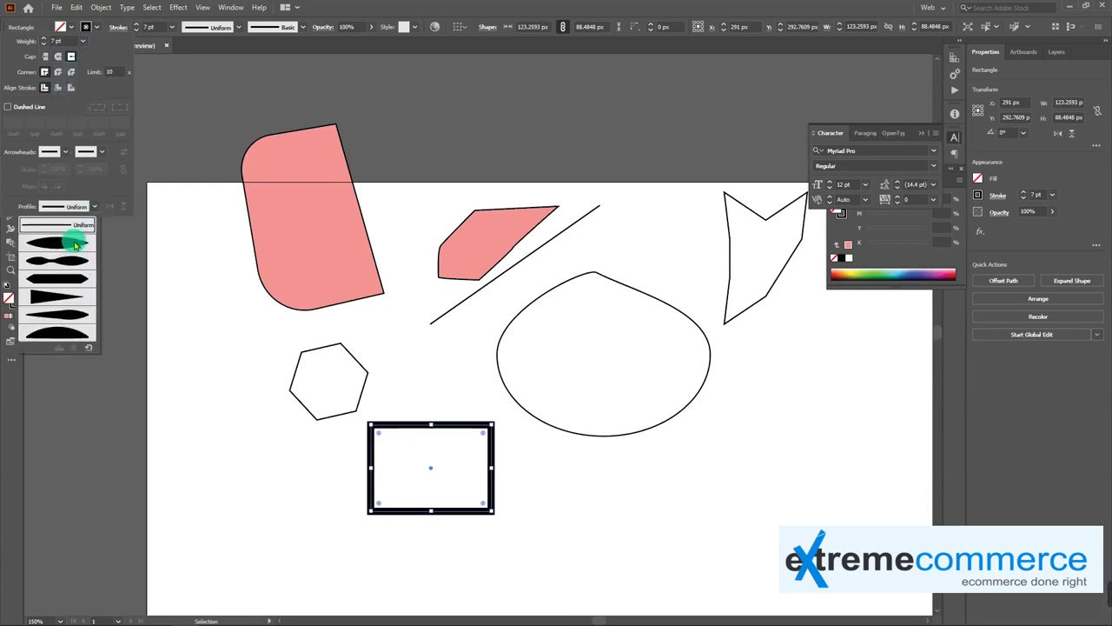
{"action": "left_click", "coordinate": [76, 245]}
{"action": "left_click", "coordinate": [87, 206]}
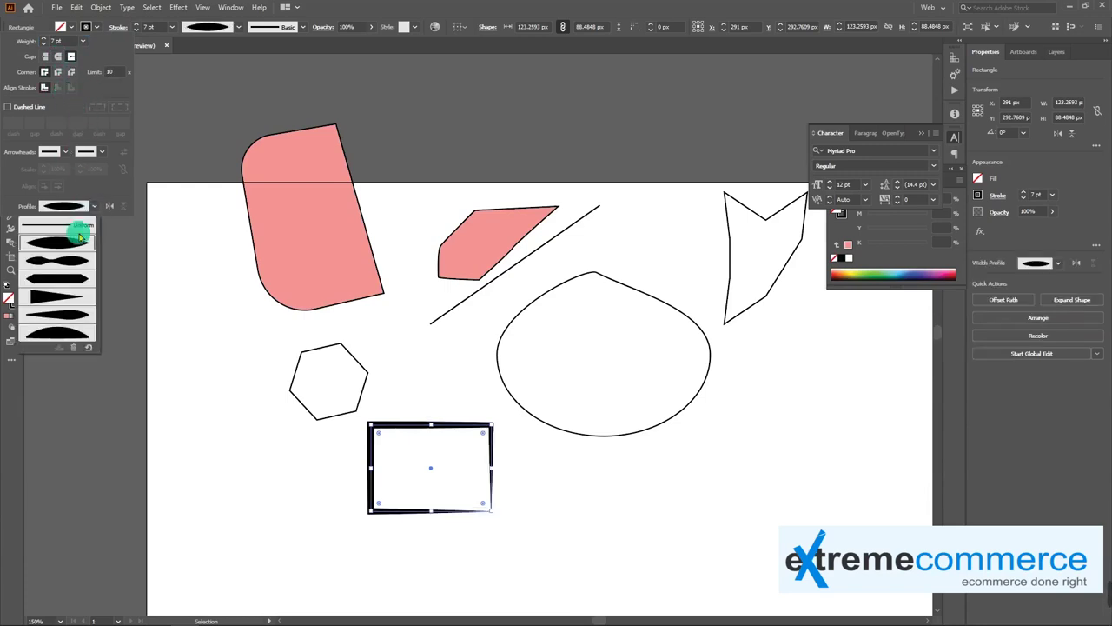
{"action": "left_click", "coordinate": [73, 260]}
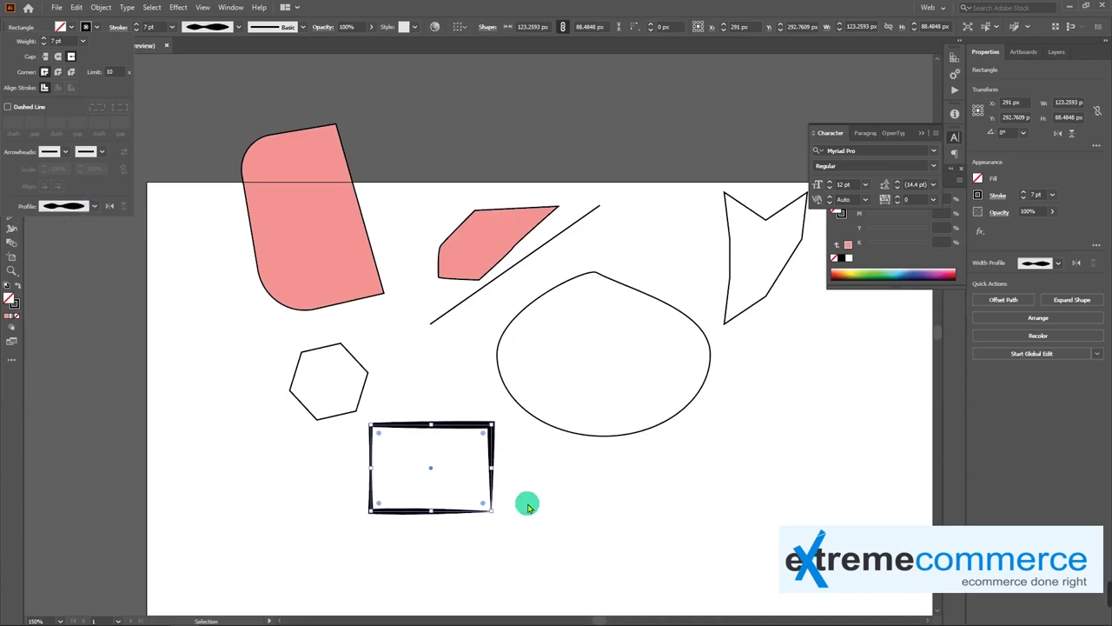
{"action": "left_click", "coordinate": [527, 502]}
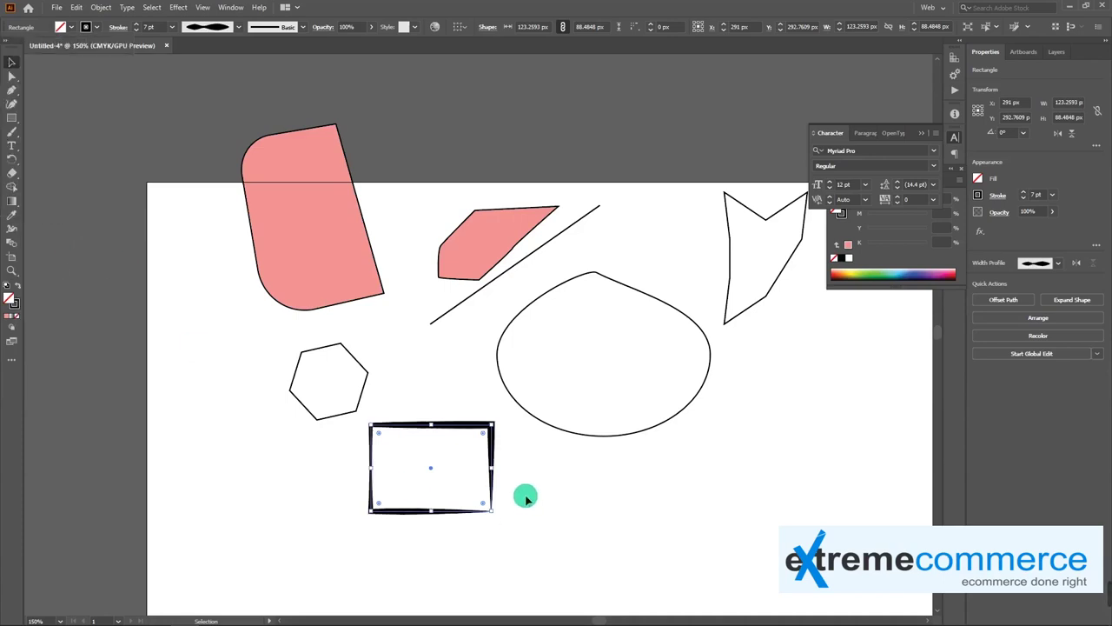
{"action": "left_click", "coordinate": [491, 426]}
Step: Make the outline a uniform width and thin it from 6 pt down to 1 pt
{"action": "left_click", "coordinate": [96, 27]}
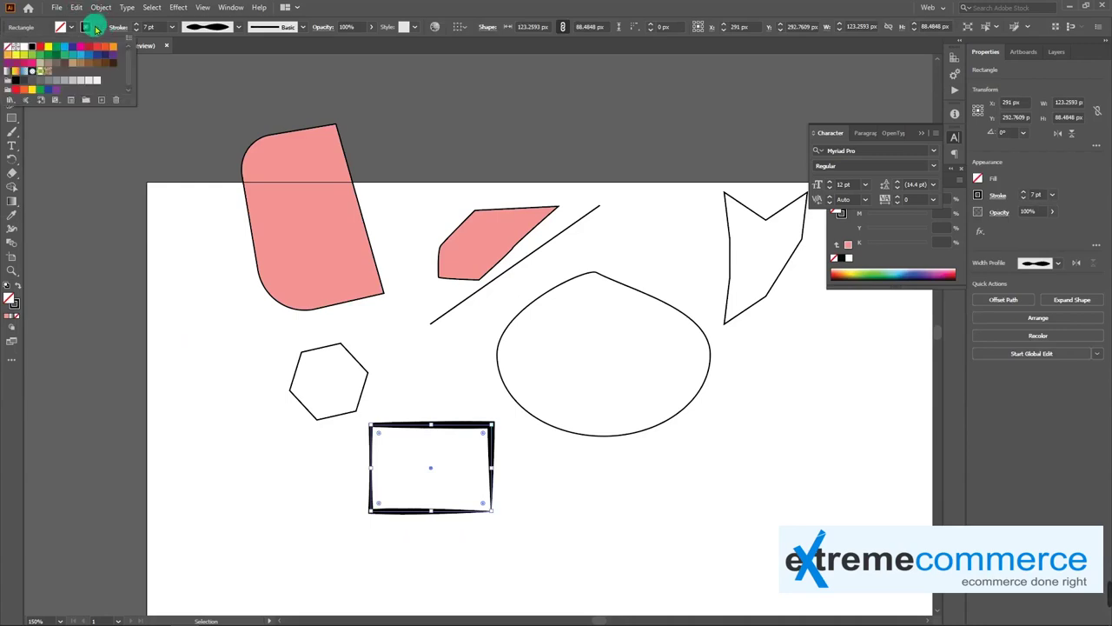
{"action": "left_click", "coordinate": [139, 37]}
{"action": "left_click", "coordinate": [213, 27]}
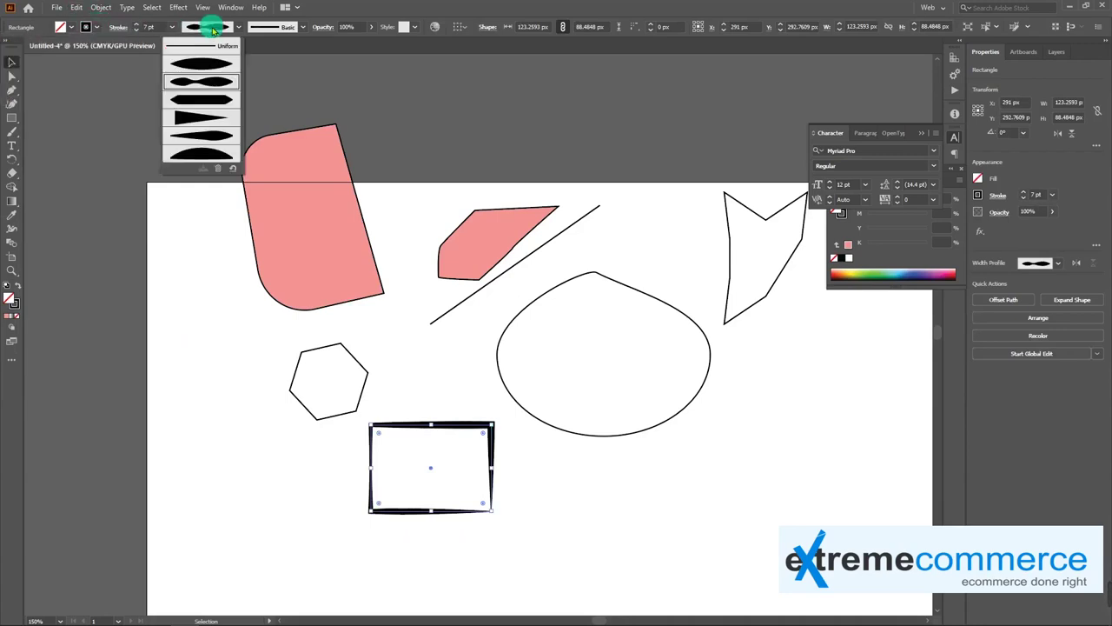
{"action": "left_click", "coordinate": [212, 44]}
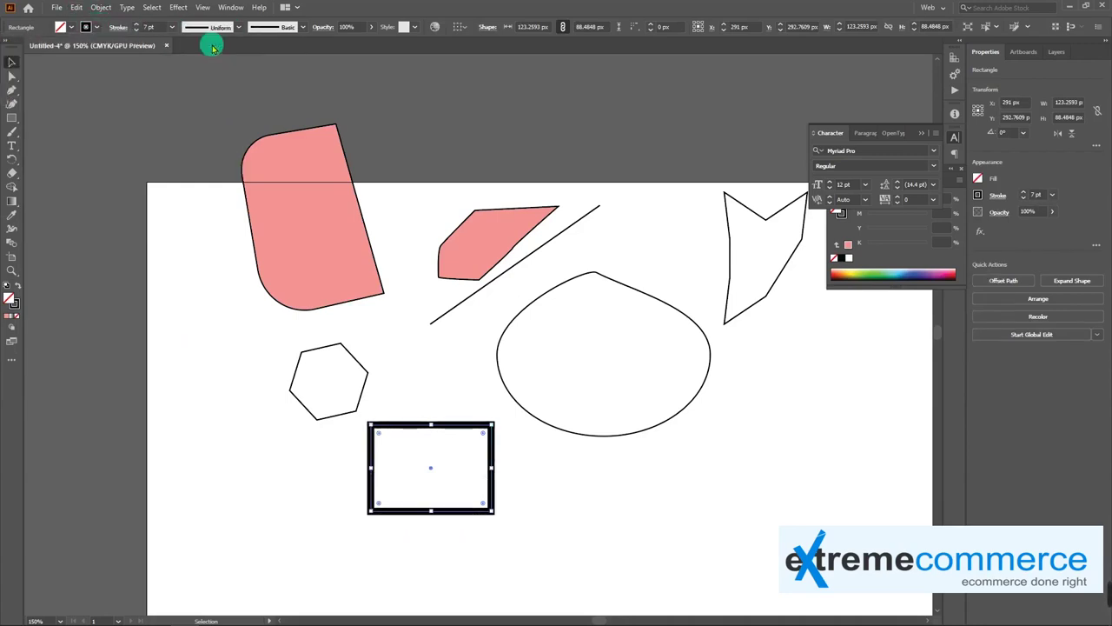
{"action": "left_click", "coordinate": [136, 31]}
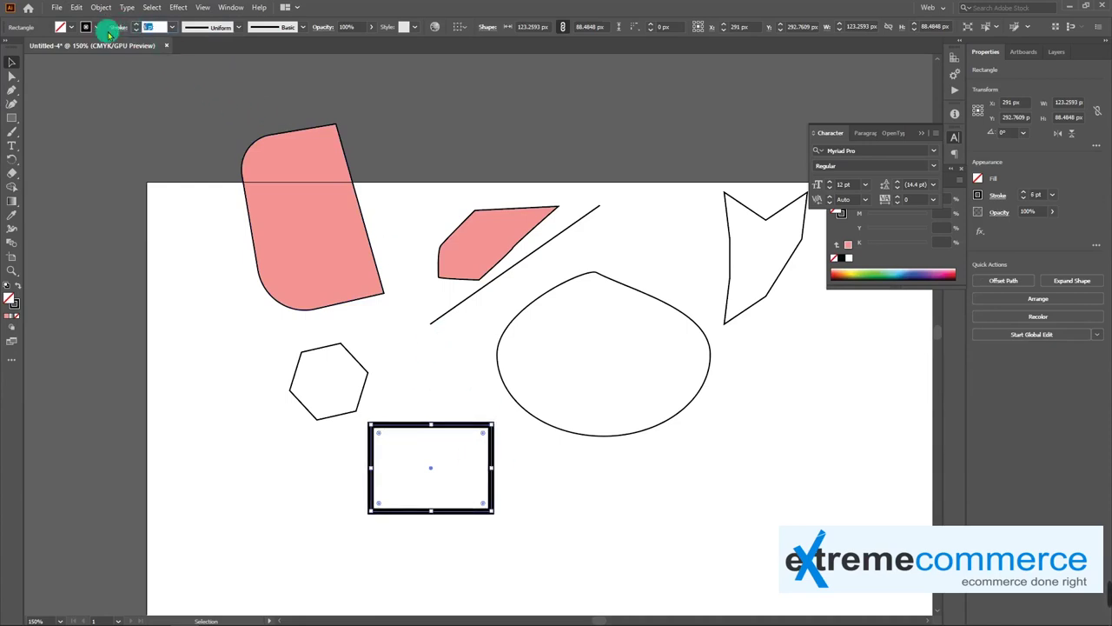
{"action": "left_click", "coordinate": [424, 369]}
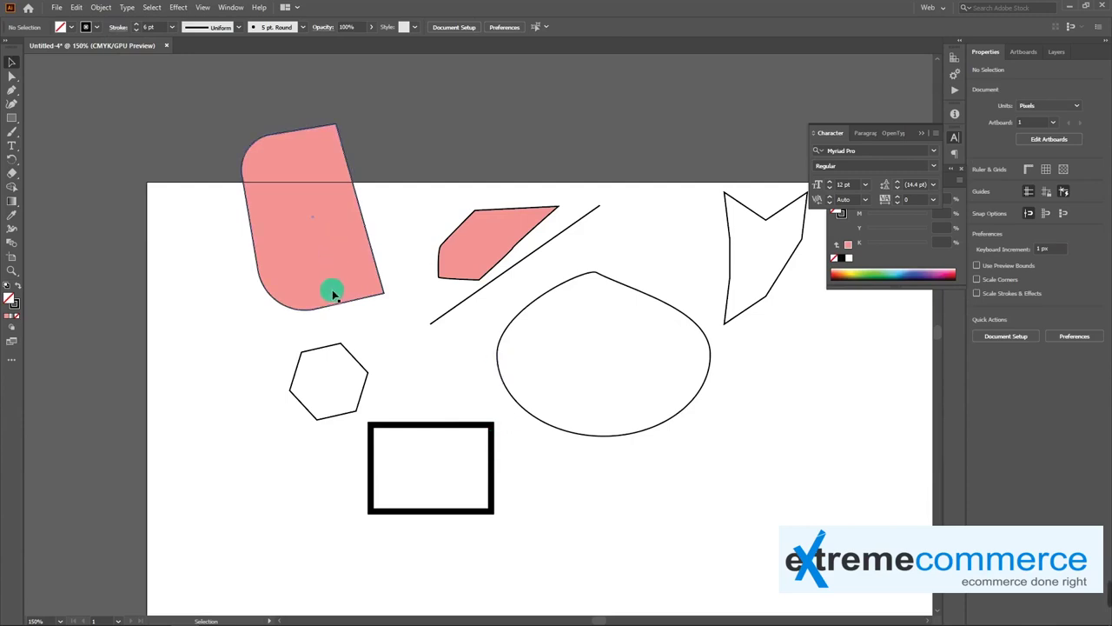
{"action": "left_click", "coordinate": [476, 426]}
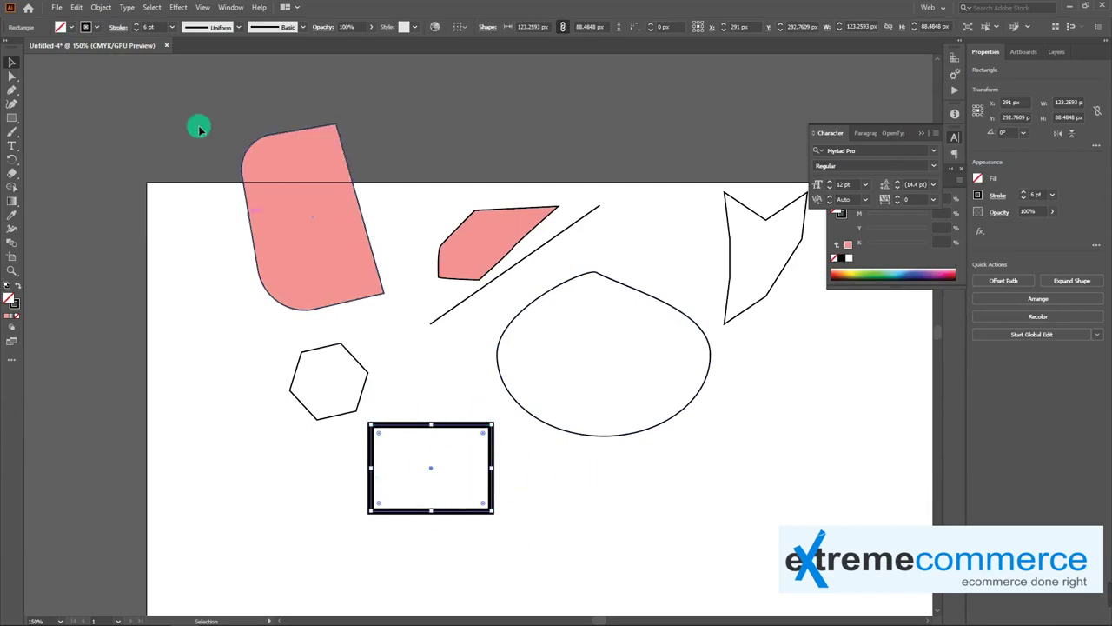
{"action": "left_click", "coordinate": [137, 31]}
{"action": "left_click", "coordinate": [137, 30]}
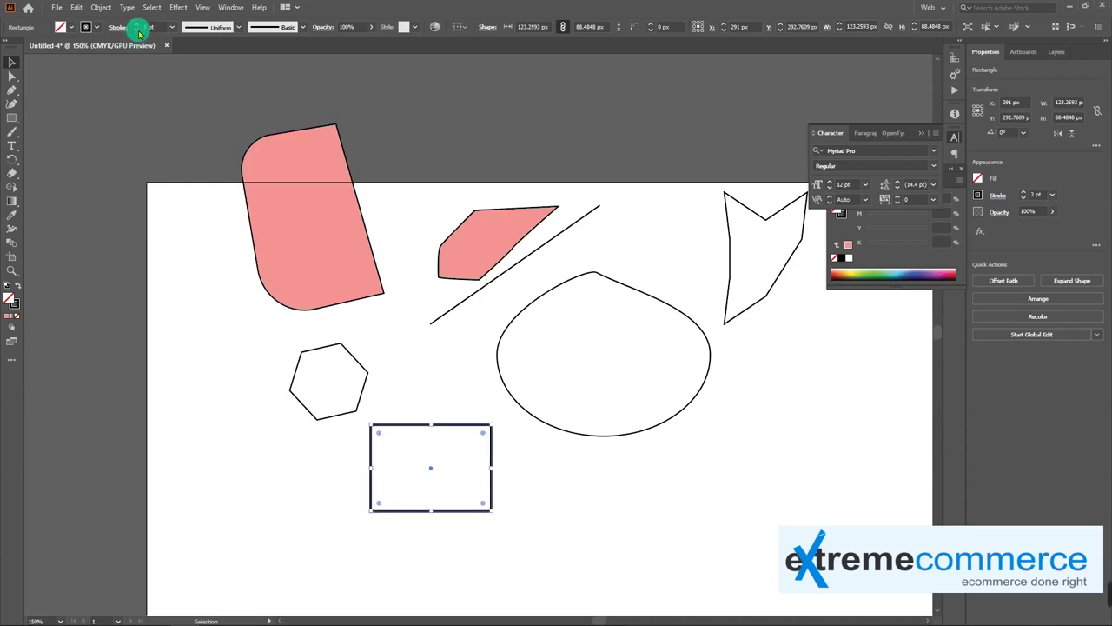
{"action": "left_click", "coordinate": [436, 413]}
{"action": "left_click", "coordinate": [440, 425]}
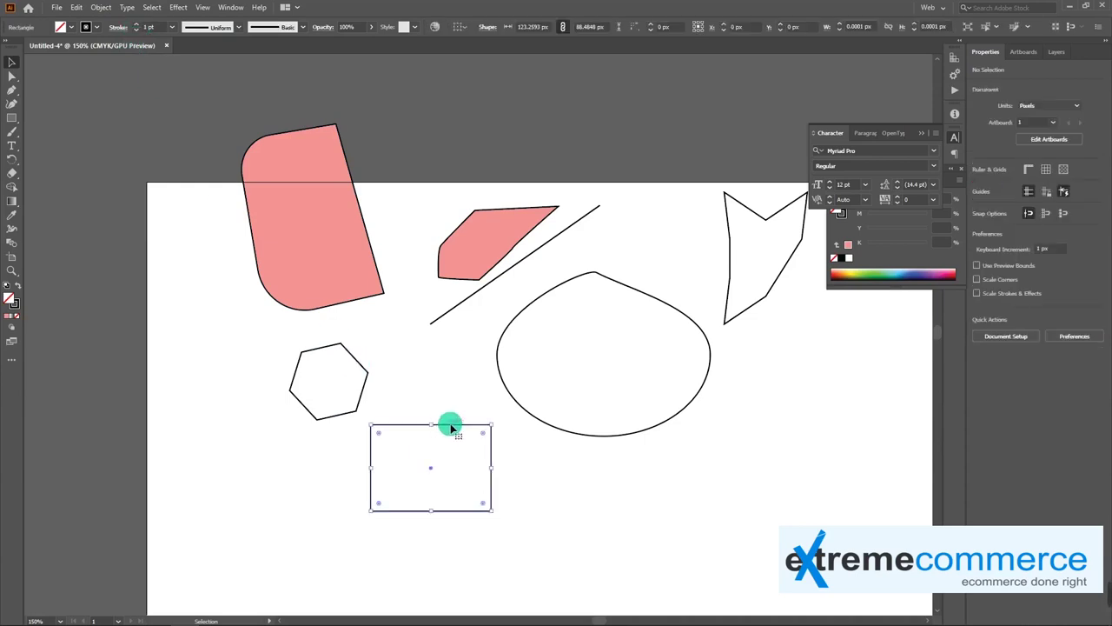
Step: Browse the shape tools keeping the Rectangle Tool, then show the Type tool flyout
{"action": "left_click", "coordinate": [12, 124]}
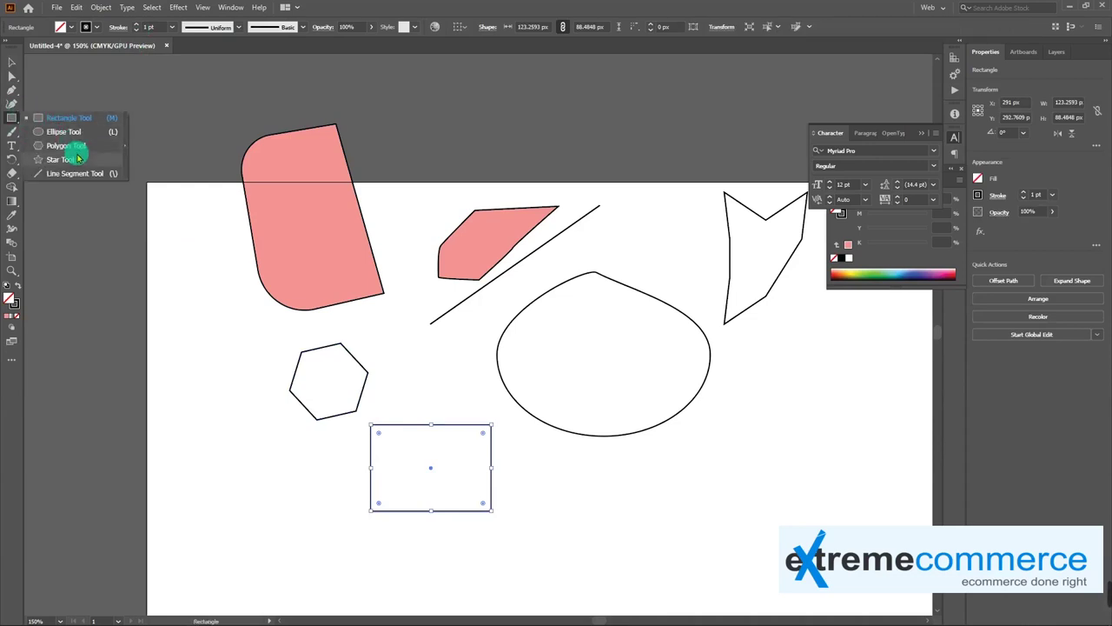
{"action": "mouse_move", "coordinate": [9, 118]}
{"action": "left_mouse_down"}
{"action": "mouse_move", "coordinate": [70, 163]}
{"action": "mouse_move", "coordinate": [75, 137]}
{"action": "mouse_move", "coordinate": [11, 123]}
{"action": "left_mouse_up"}
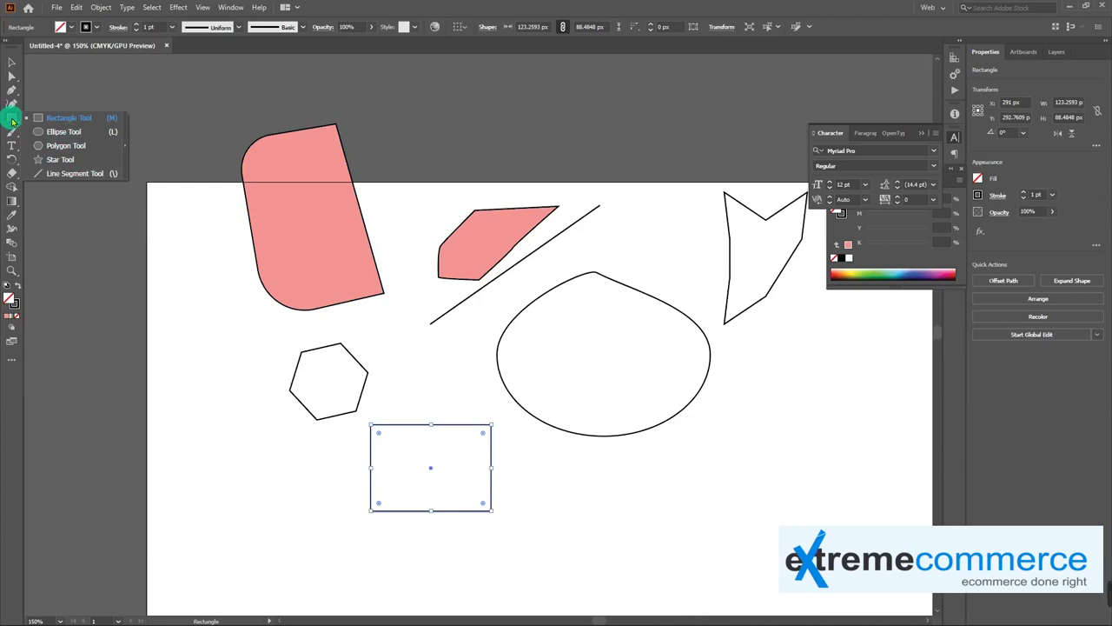
{"action": "left_click_drag", "start_coordinate": [11, 122], "coordinate": [16, 114]}
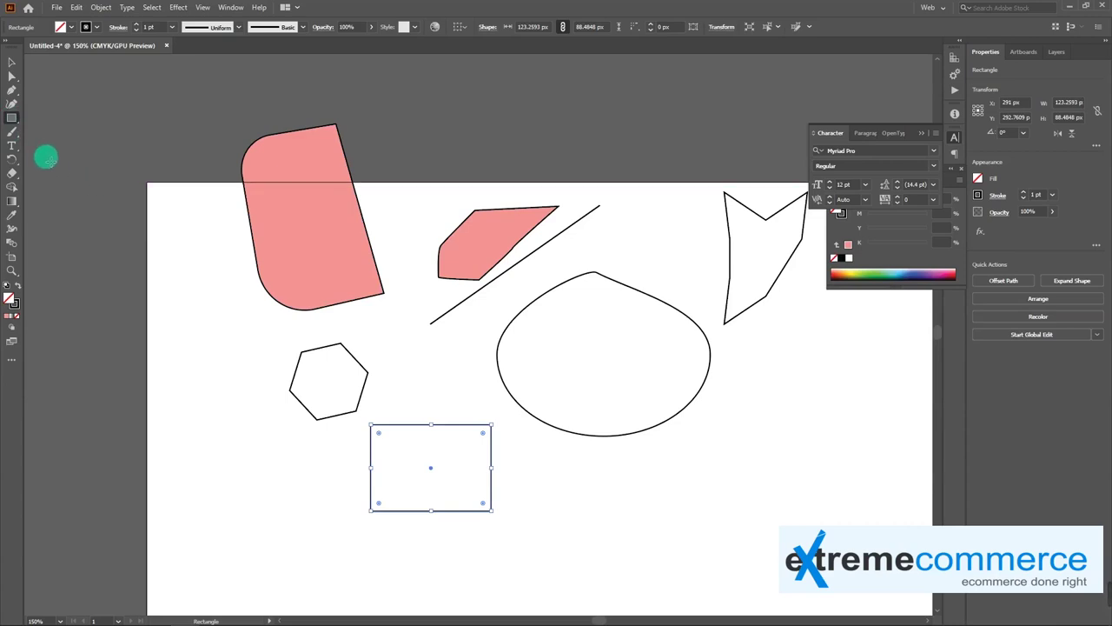
{"action": "left_click", "coordinate": [14, 149]}
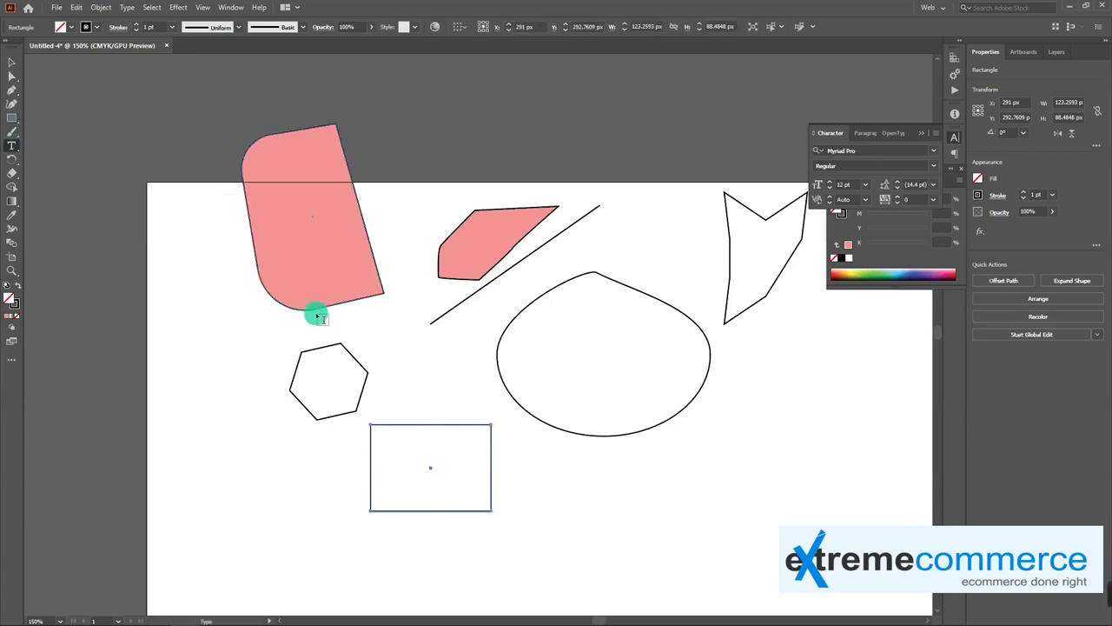
{"action": "left_click", "coordinate": [14, 151]}
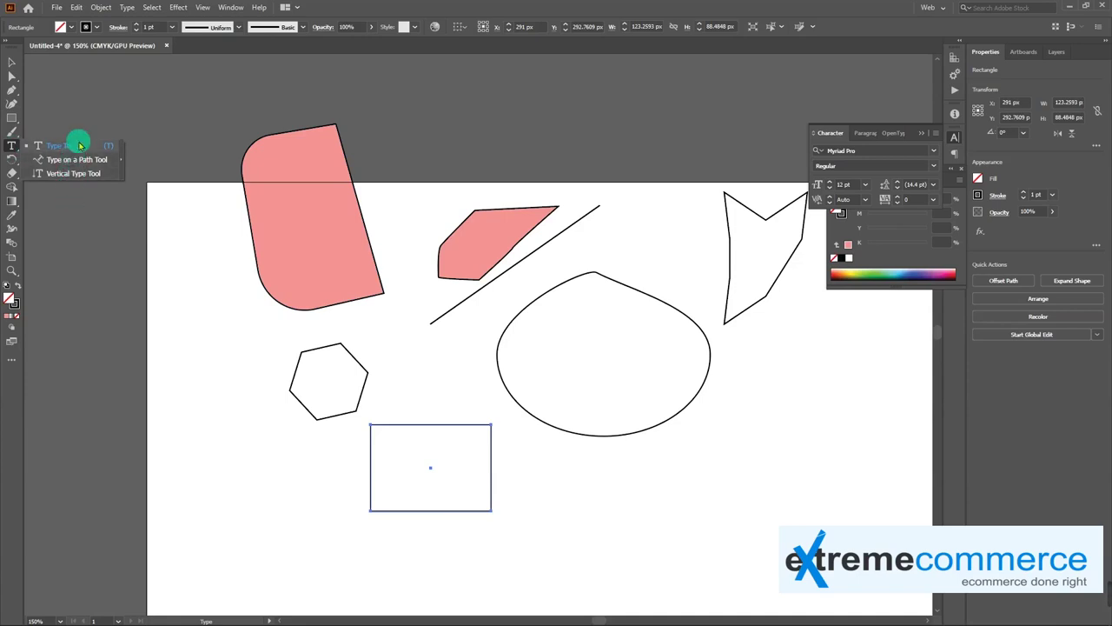
Step: Place a text object on the artboard and replace its placeholder with 'This is text area'
{"action": "left_click", "coordinate": [76, 148]}
{"action": "left_click", "coordinate": [206, 278]}
{"action": "left_click", "coordinate": [261, 285]}
{"action": "key", "text": "ctrl+a"}
{"action": "type", "text": "asdasd"}
{"action": "key", "text": "ctrl+a"}
{"action": "type", "text": "This i"}
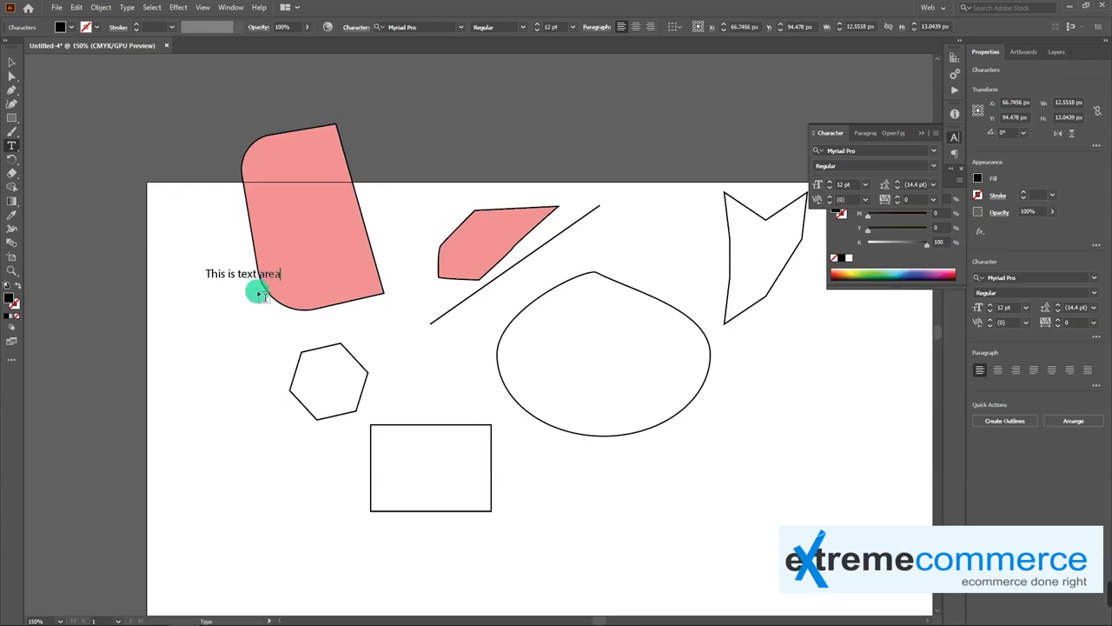
{"action": "key", "text": "Escape"}
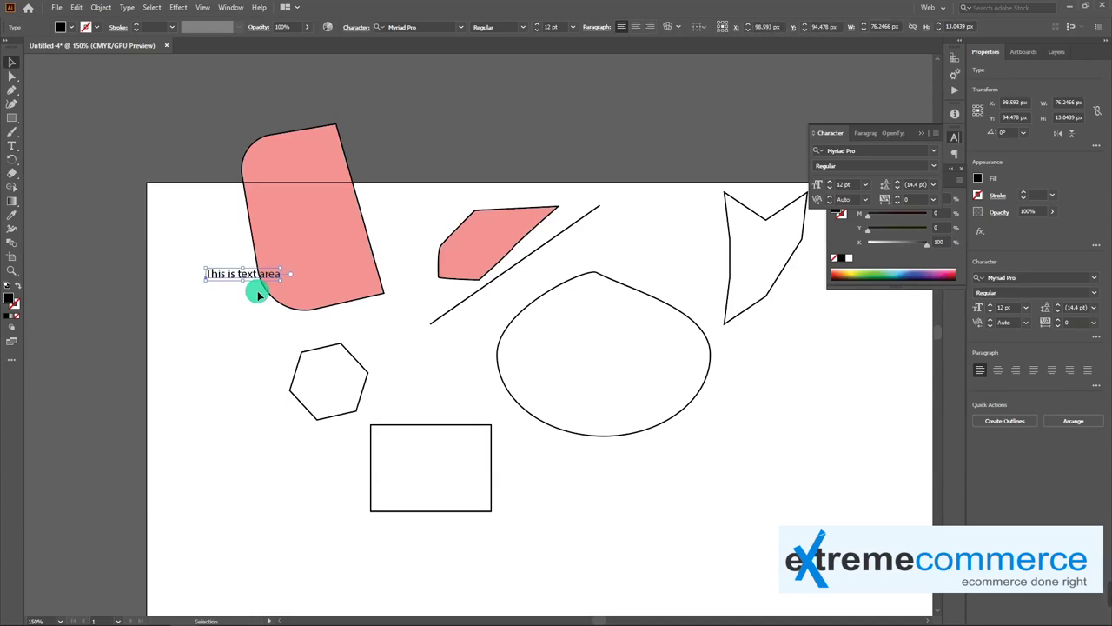
Step: Move the text below the rounded shape at lower right and enlarge it
{"action": "left_click_drag", "start_coordinate": [245, 278], "coordinate": [219, 334]}
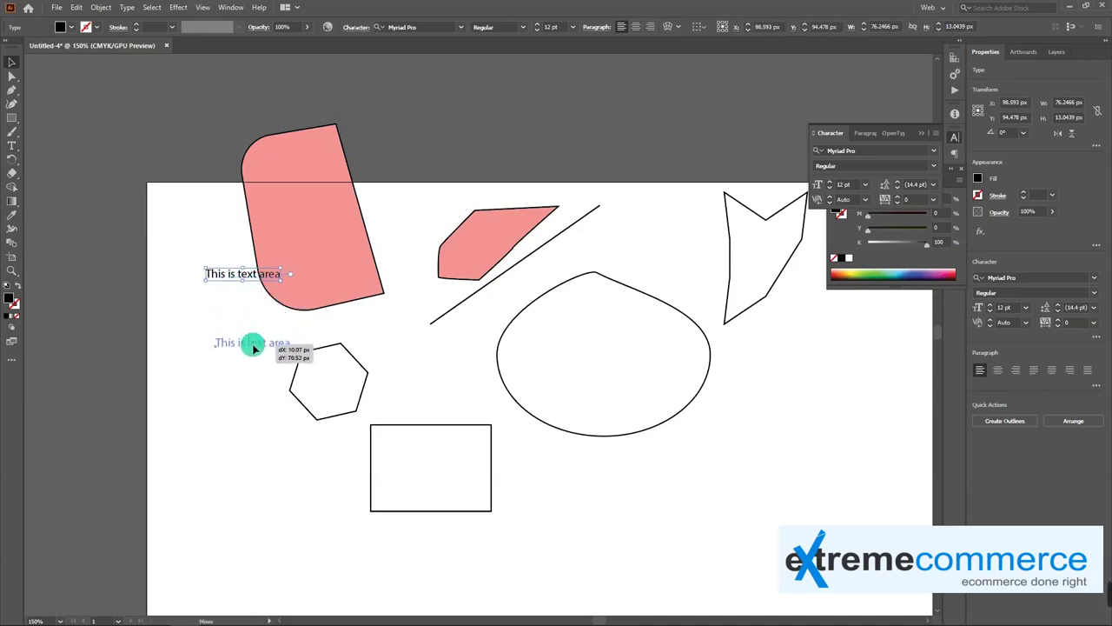
{"action": "left_click", "coordinate": [280, 353]}
{"action": "left_click", "coordinate": [234, 331]}
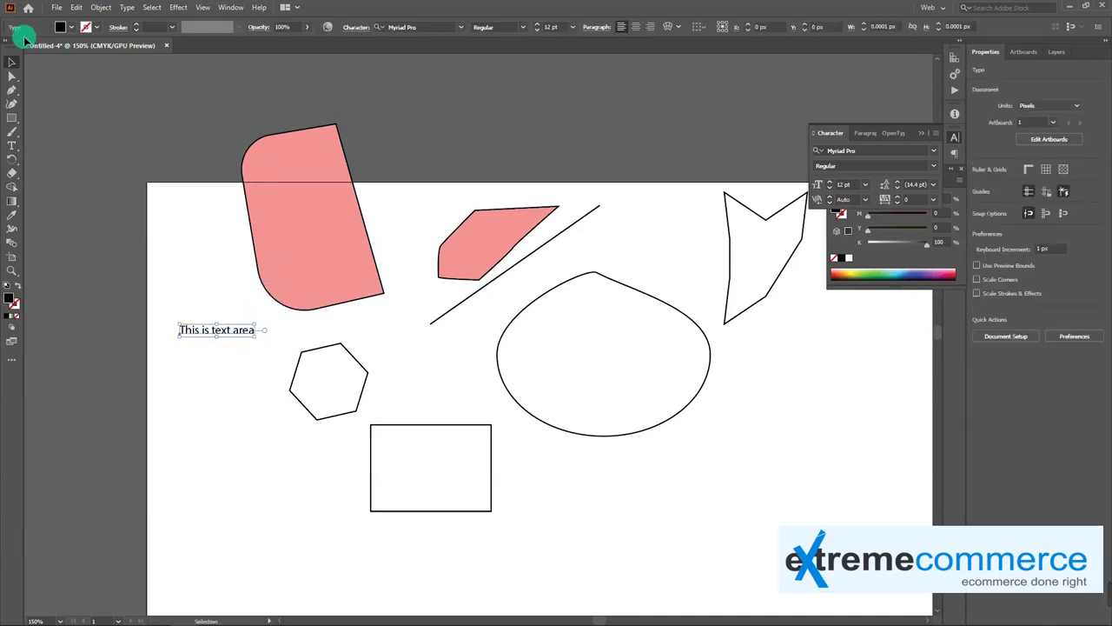
{"action": "left_click", "coordinate": [13, 62]}
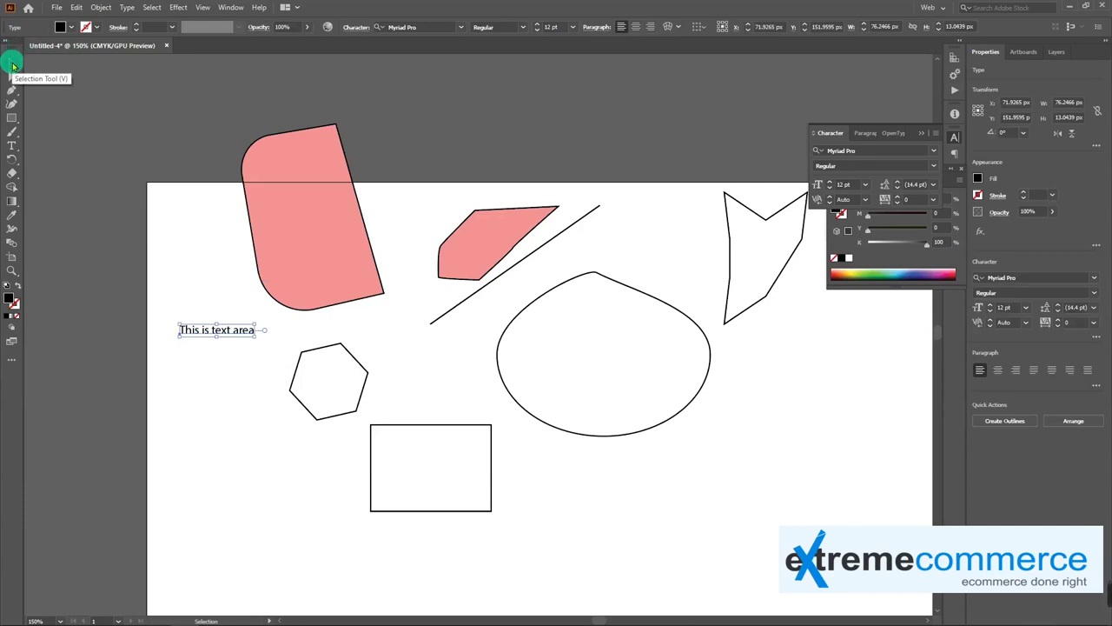
{"action": "left_click", "coordinate": [241, 373]}
{"action": "mouse_move", "coordinate": [226, 331]}
{"action": "left_mouse_down"}
{"action": "mouse_move", "coordinate": [561, 430]}
{"action": "mouse_move", "coordinate": [666, 486]}
{"action": "left_mouse_up"}
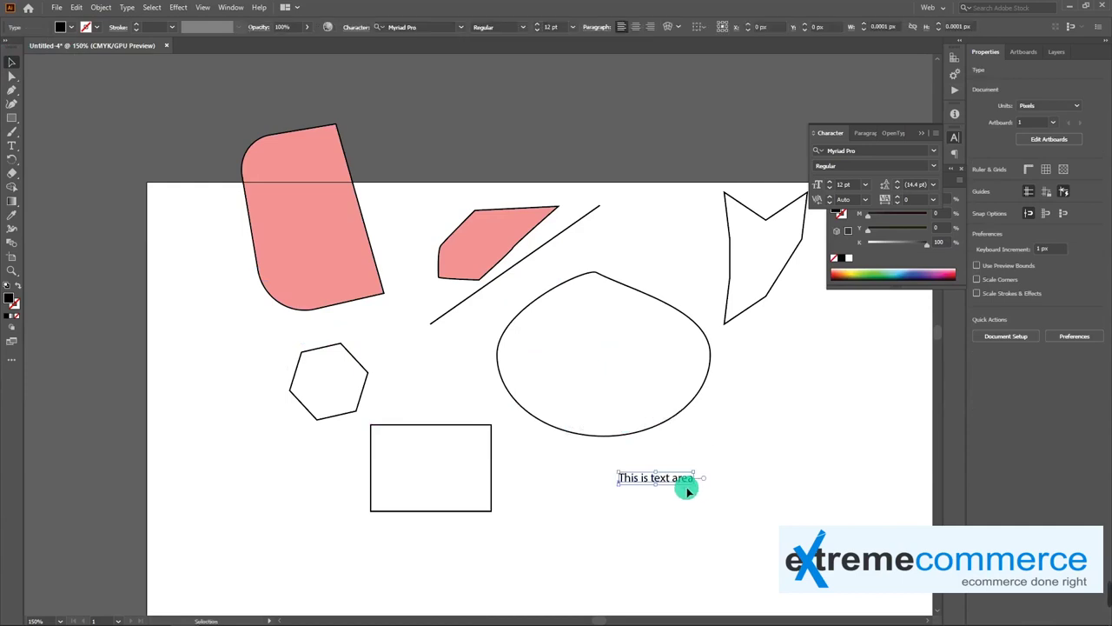
{"action": "left_click_drag", "start_coordinate": [701, 471], "coordinate": [750, 439]}
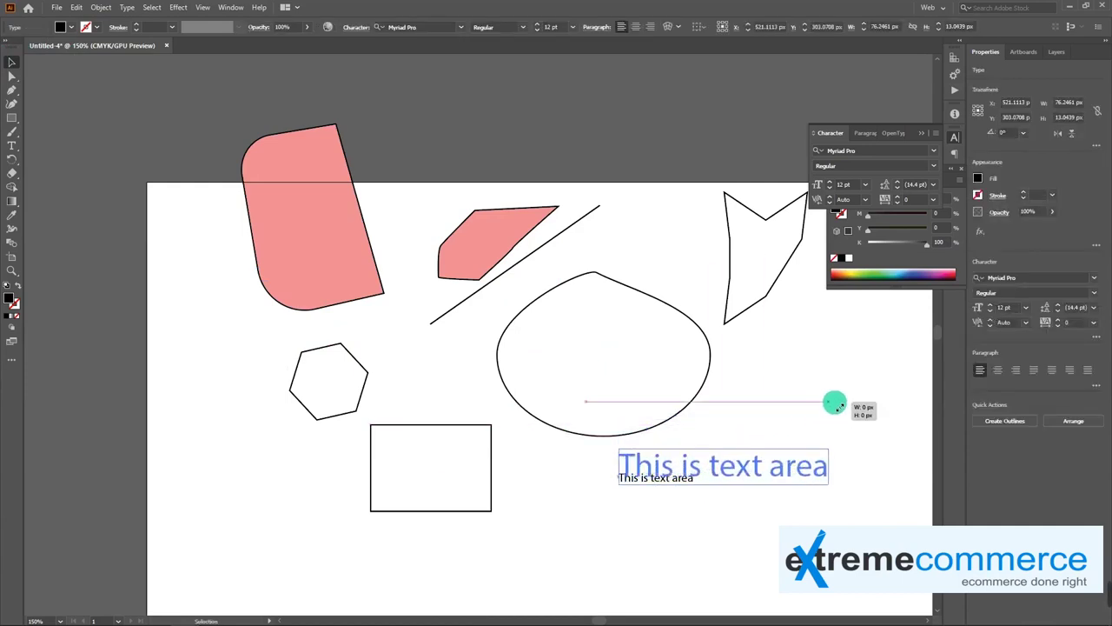
{"action": "left_click_drag", "start_coordinate": [751, 438], "coordinate": [809, 409]}
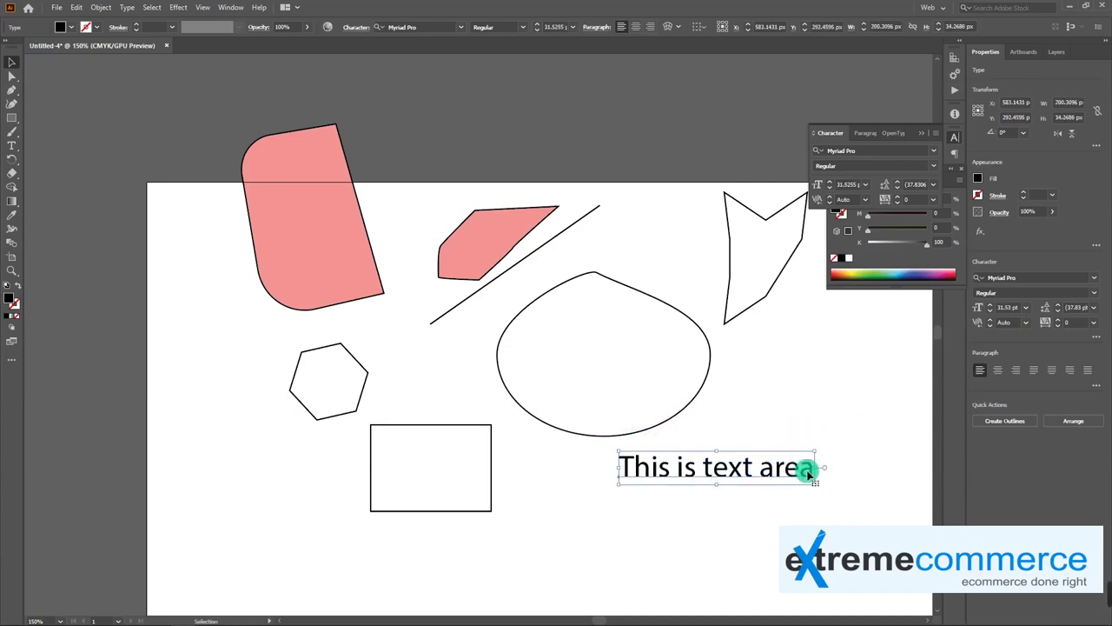
Step: Insert the word 'bakoo' before 'area' in the text line
{"action": "double_click", "coordinate": [695, 469]}
{"action": "key", "text": "ctrl+a"}
{"action": "left_click", "coordinate": [627, 469]}
{"action": "left_click_drag", "start_coordinate": [624, 469], "coordinate": [771, 467]}
{"action": "left_click", "coordinate": [761, 468]}
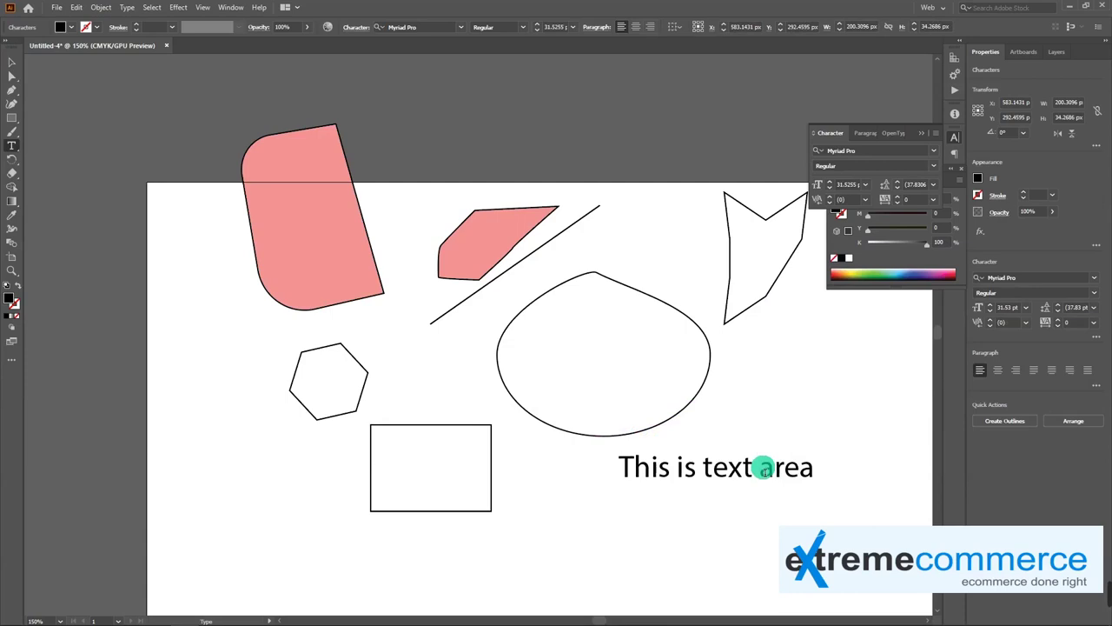
{"action": "type", "text": "bak"}
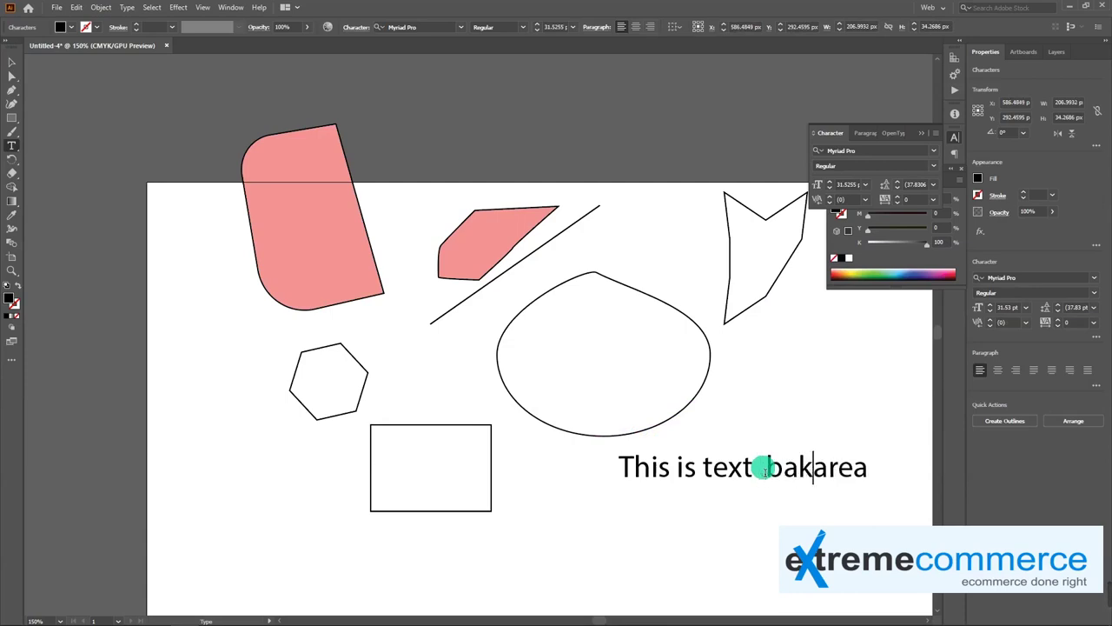
{"action": "type", "text": "oo"}
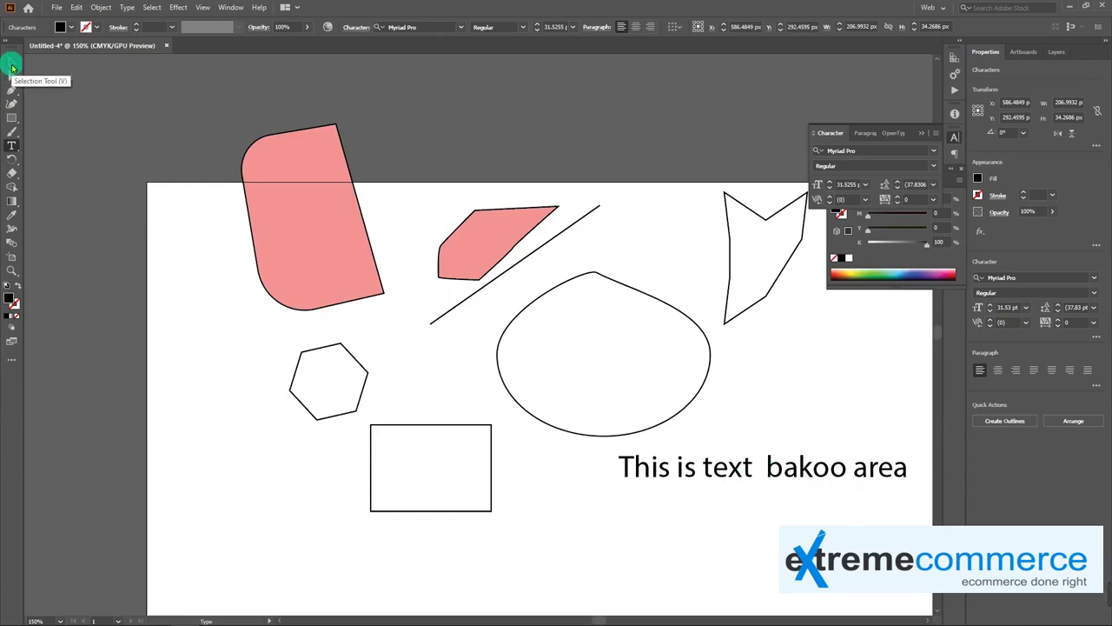
Step: Shift the text line left and down, then reselect it
{"action": "left_click", "coordinate": [12, 61]}
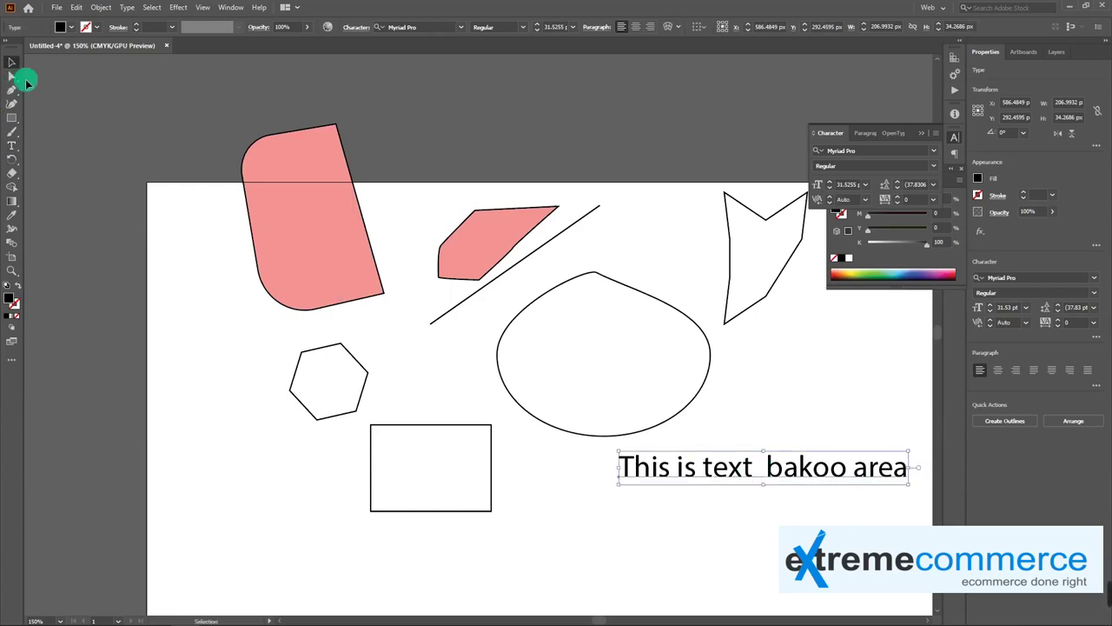
{"action": "left_click_drag", "start_coordinate": [735, 484], "coordinate": [639, 521]}
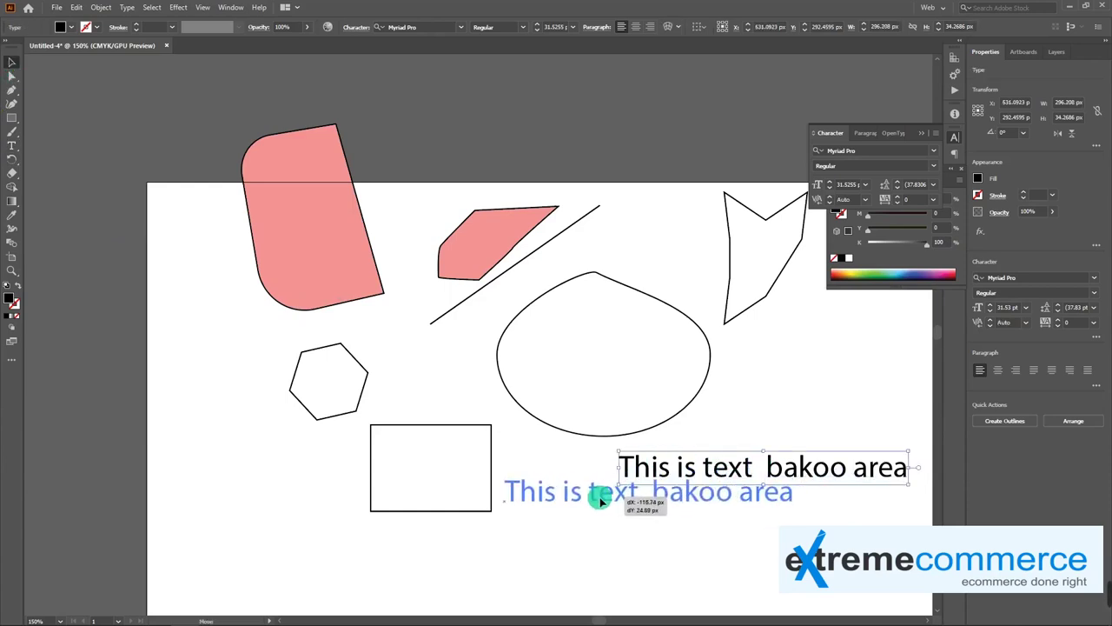
{"action": "left_click", "coordinate": [670, 525]}
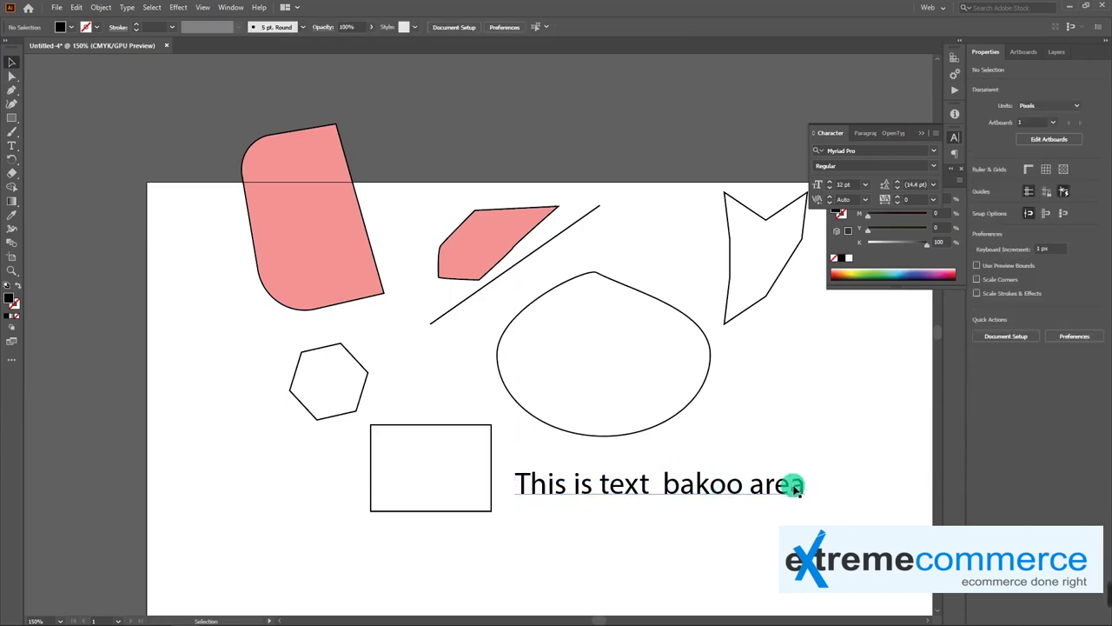
{"action": "left_click", "coordinate": [695, 483]}
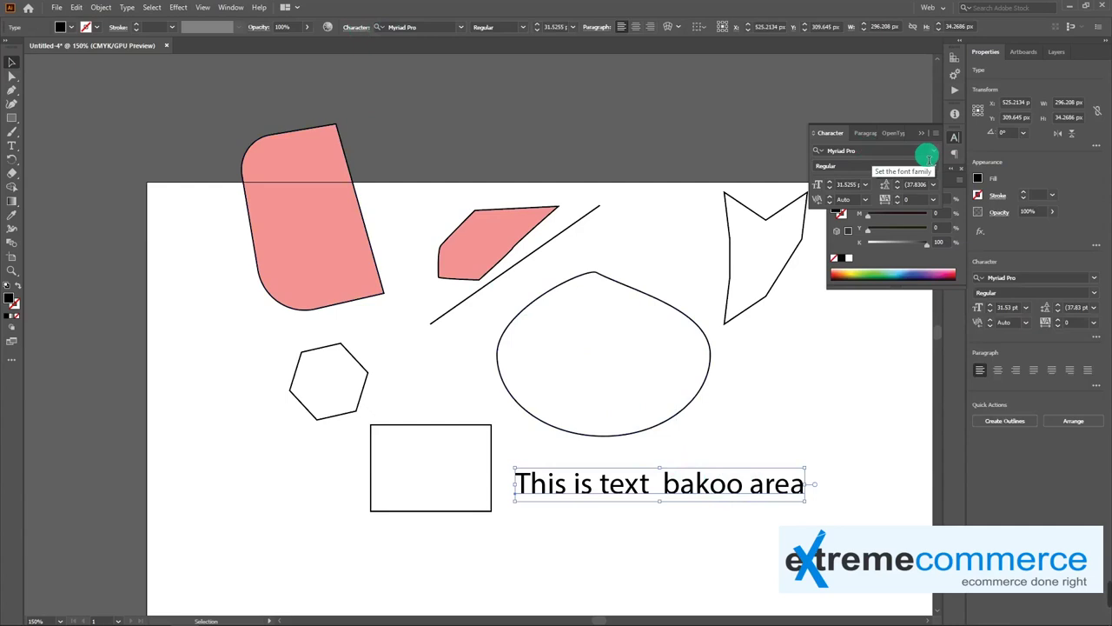
Step: Set the text's font to Segoe UI Bold
{"action": "left_click", "coordinate": [930, 159]}
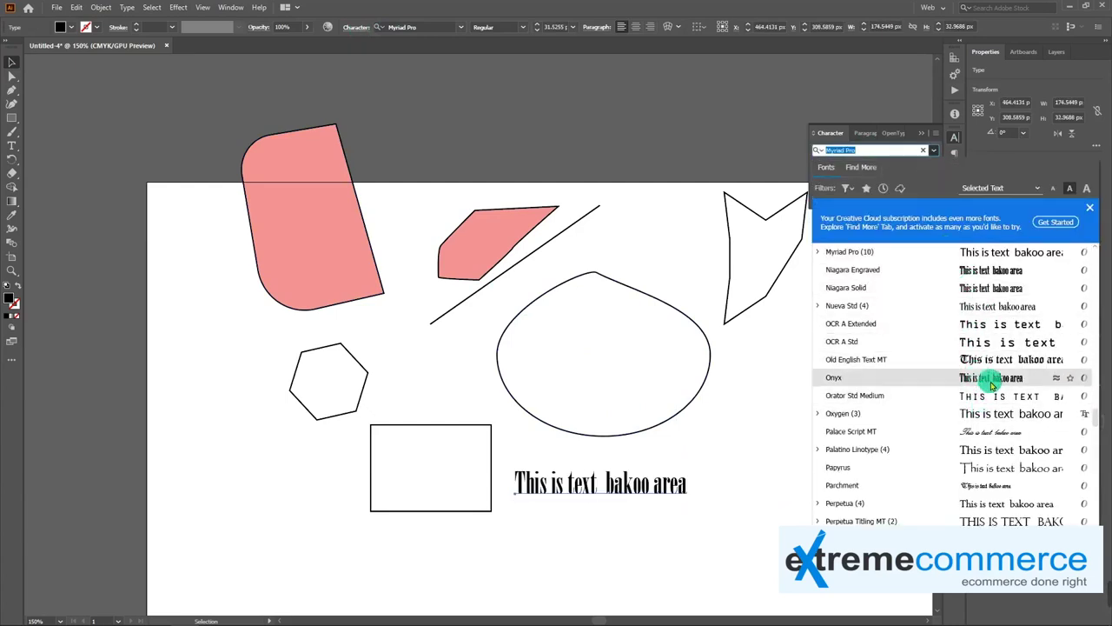
{"action": "scroll", "coordinate": [956, 400], "scroll_direction": "down", "scroll_amount": 2}
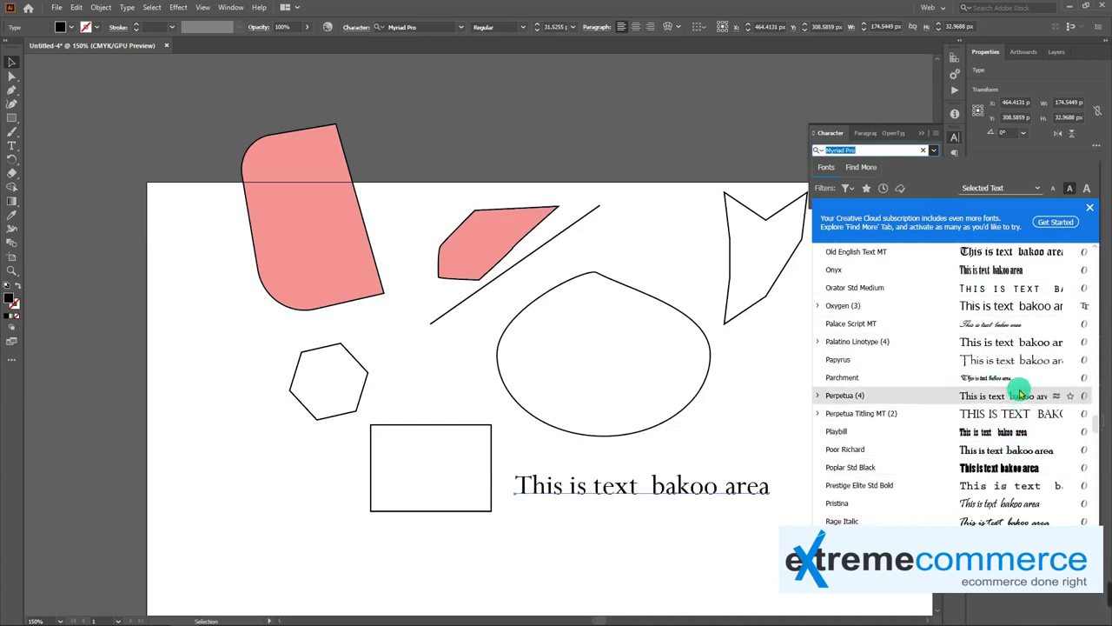
{"action": "scroll", "coordinate": [1006, 484], "scroll_direction": "down", "scroll_amount": 1}
{"action": "scroll", "coordinate": [1003, 476], "scroll_direction": "down", "scroll_amount": 2}
{"action": "scroll", "coordinate": [1002, 474], "scroll_direction": "down", "scroll_amount": 1}
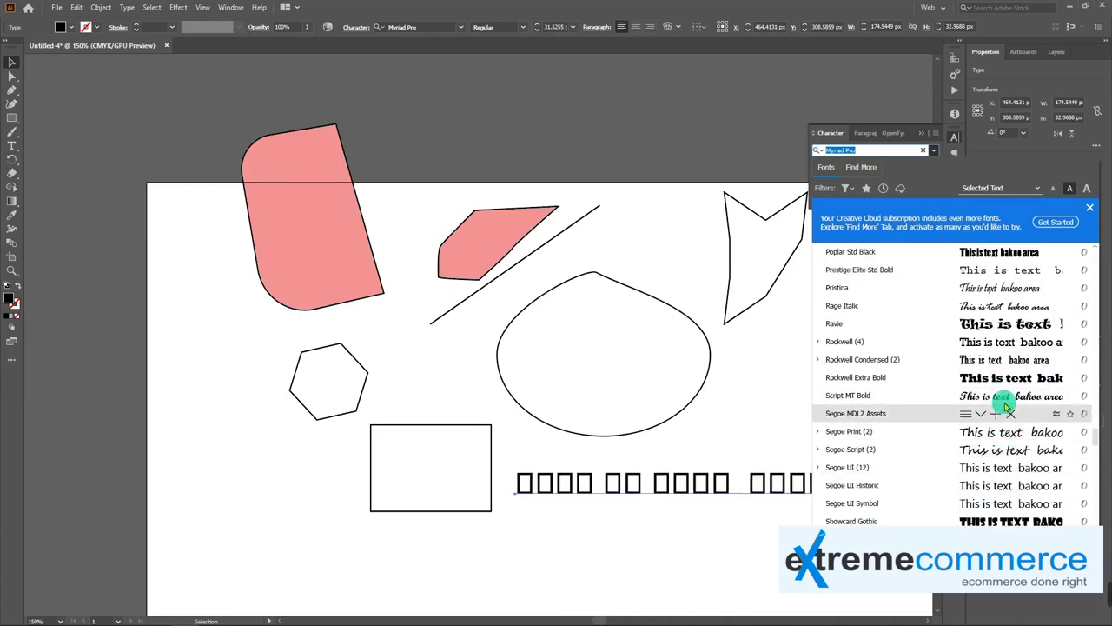
{"action": "scroll", "coordinate": [997, 487], "scroll_direction": "down", "scroll_amount": 1}
{"action": "scroll", "coordinate": [993, 472], "scroll_direction": "down", "scroll_amount": 1}
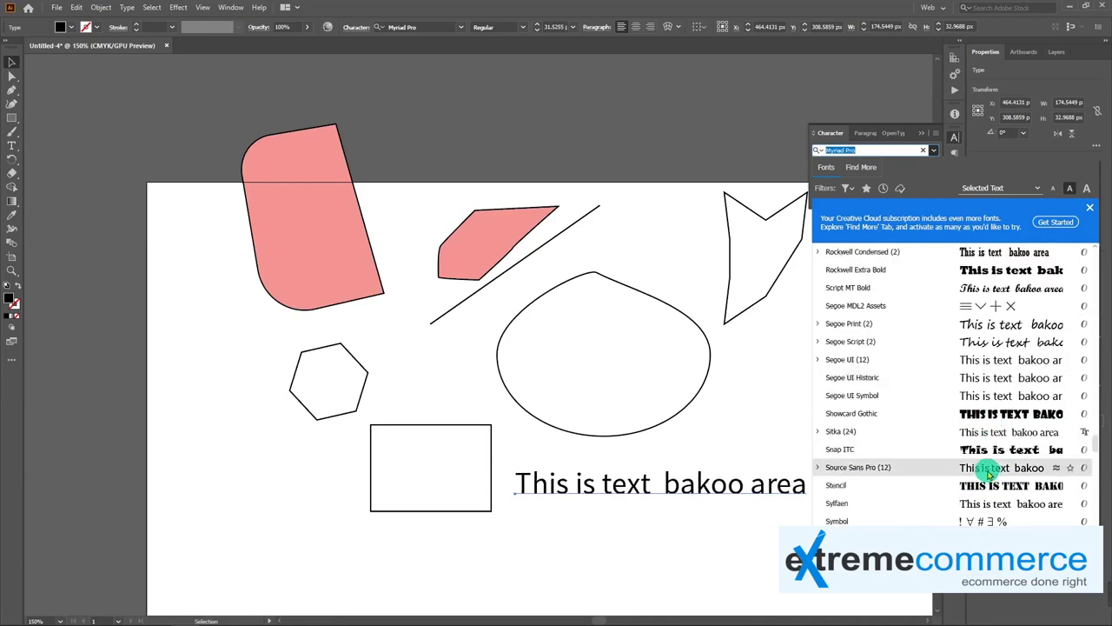
{"action": "left_click", "coordinate": [975, 365]}
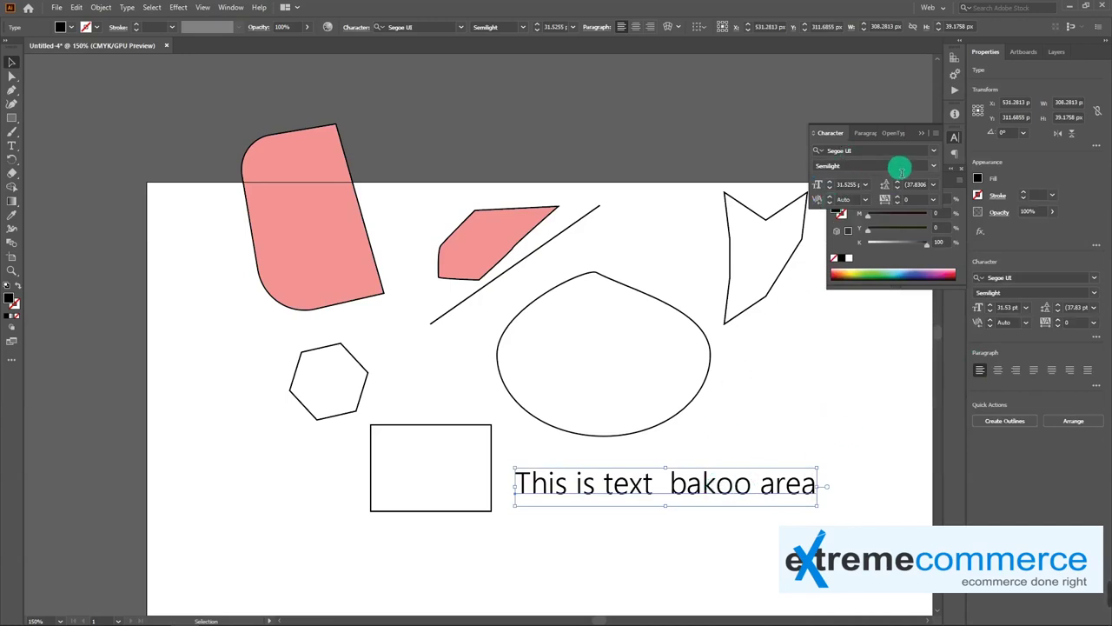
{"action": "left_click", "coordinate": [934, 167]}
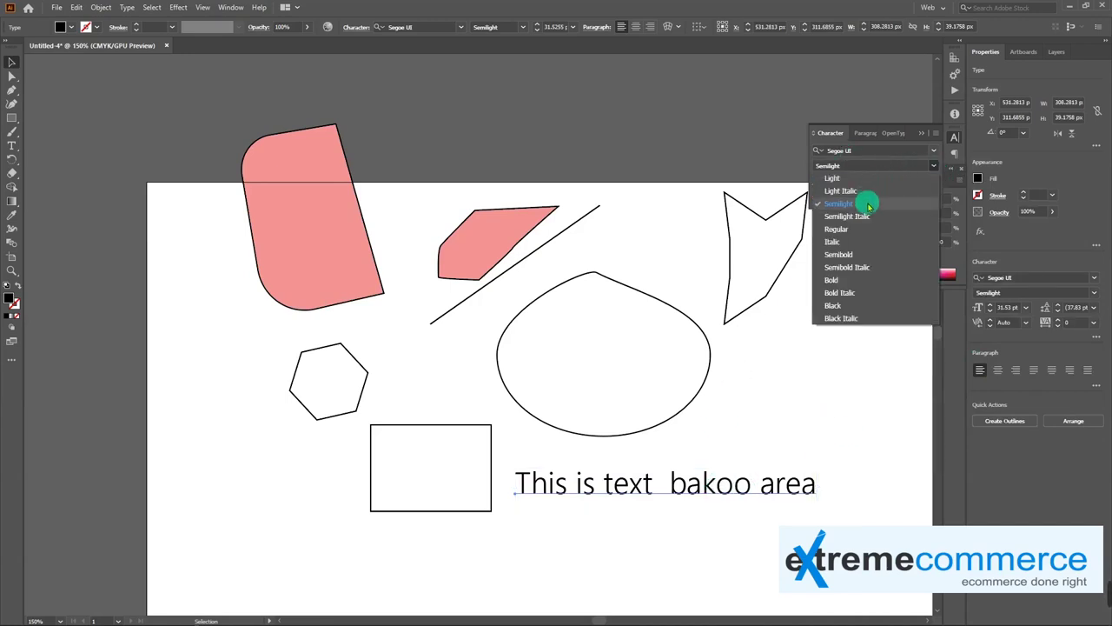
{"action": "left_click", "coordinate": [836, 280]}
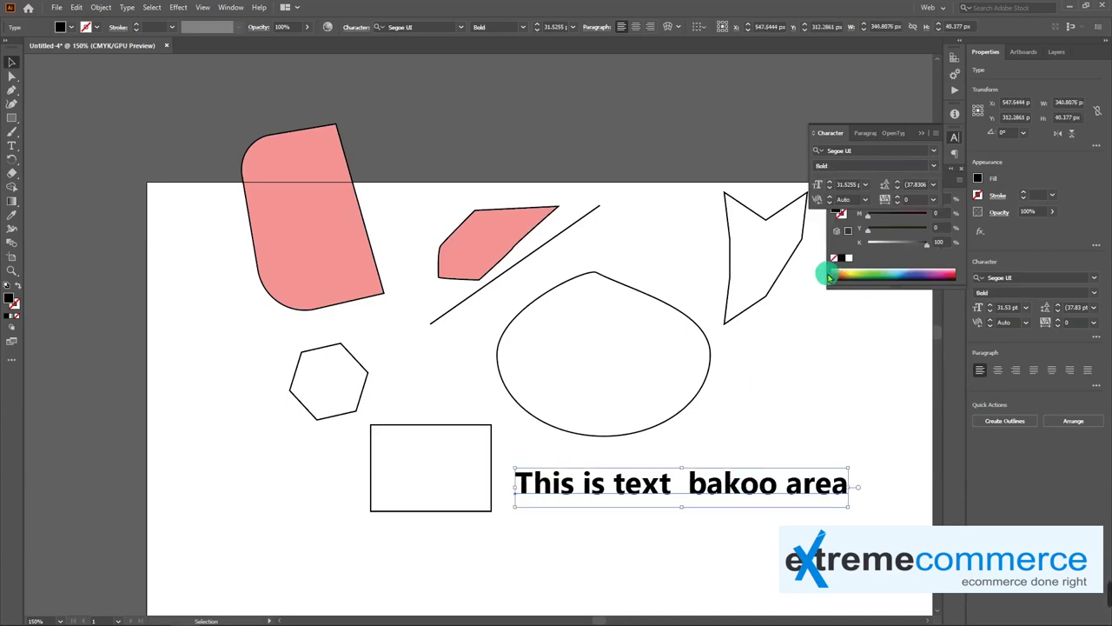
Step: Break the text onto a second line after 'text' and select all its characters
{"action": "double_click", "coordinate": [753, 486]}
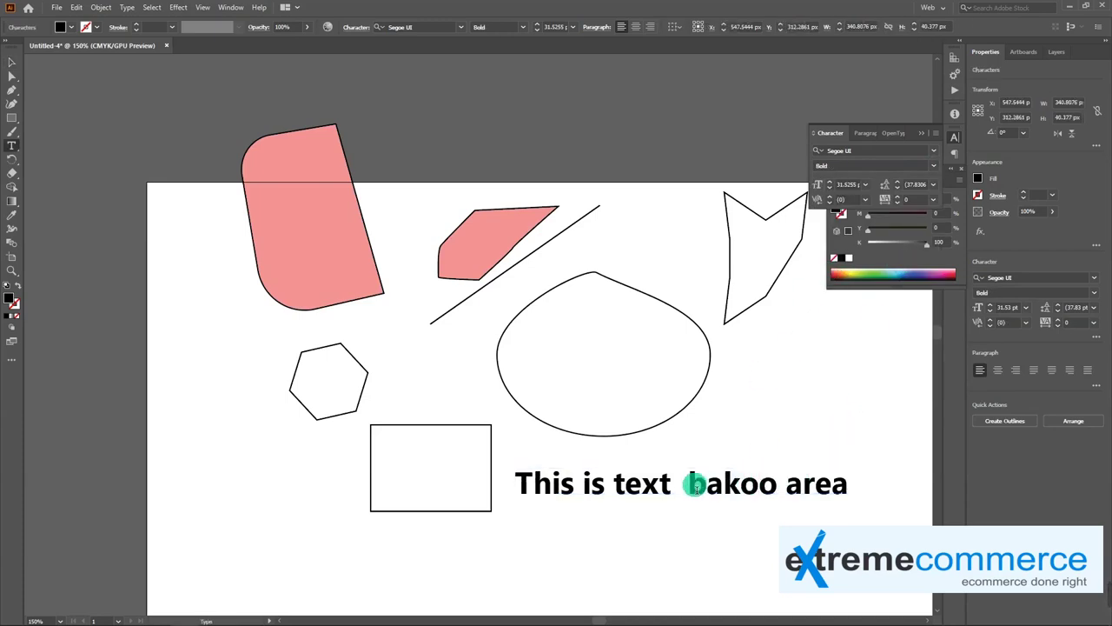
{"action": "key", "text": "Return"}
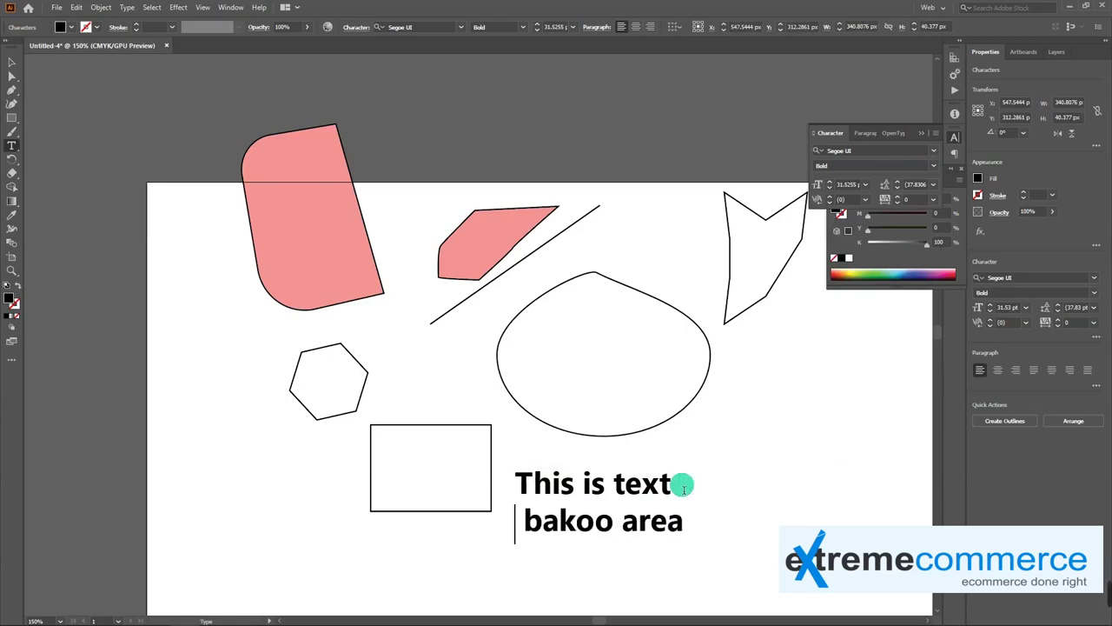
{"action": "key", "text": "Escape"}
{"action": "left_click", "coordinate": [675, 528]}
{"action": "left_click_drag", "start_coordinate": [676, 525], "coordinate": [548, 481]}
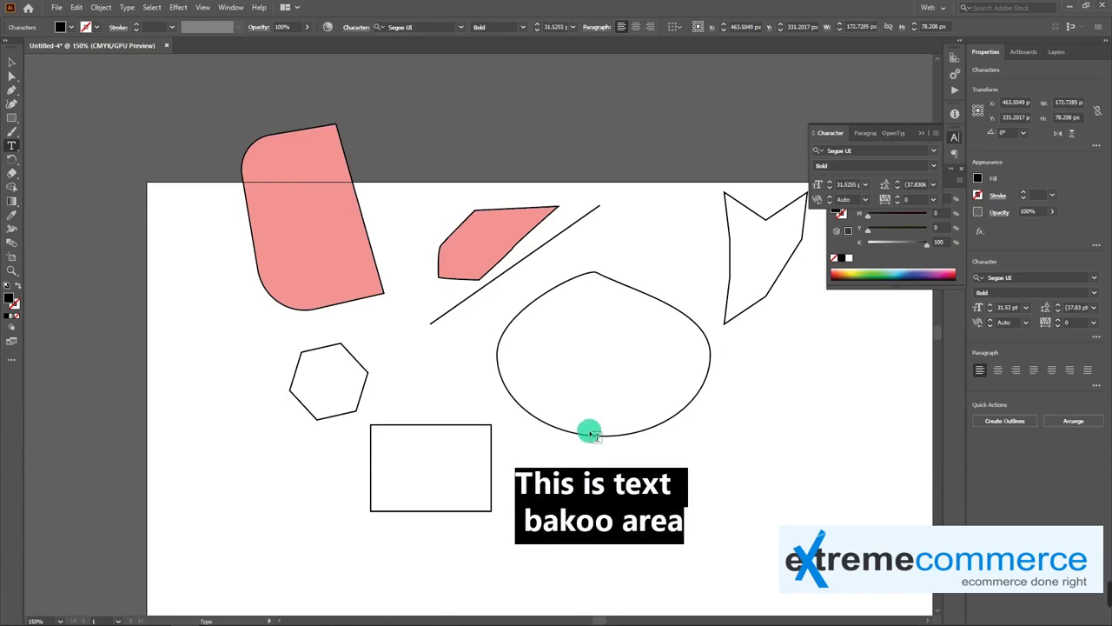
Step: Set the leading to 152 pt and move the text block up into the ellipse
{"action": "left_click", "coordinate": [932, 185]}
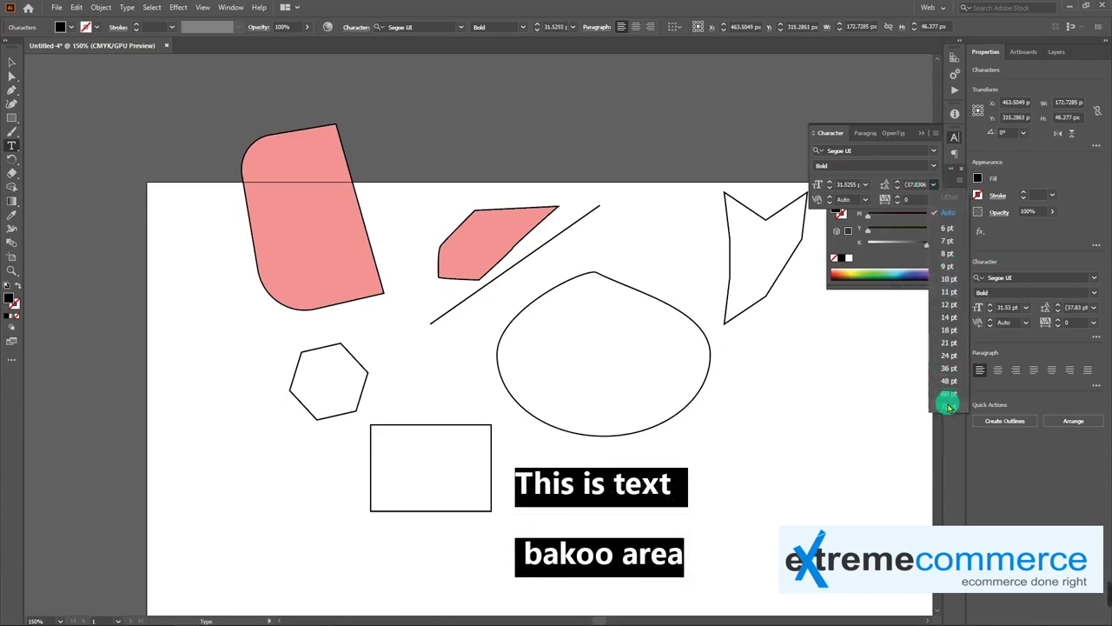
{"action": "left_click", "coordinate": [949, 382]}
{"action": "left_click", "coordinate": [932, 184]}
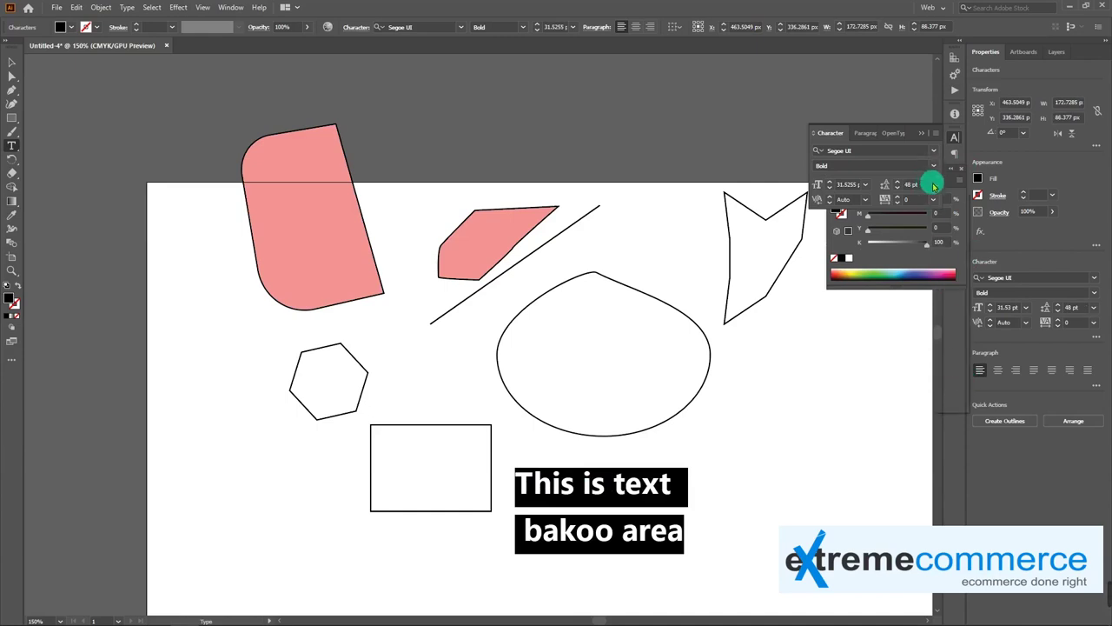
{"action": "left_click", "coordinate": [909, 184]}
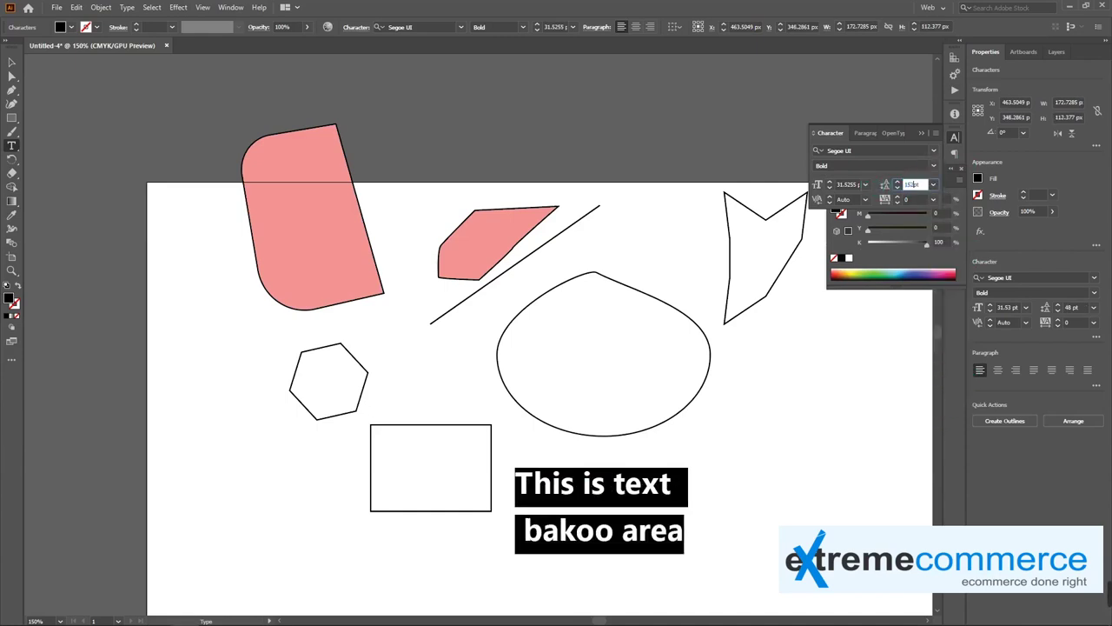
{"action": "left_click", "coordinate": [875, 187]}
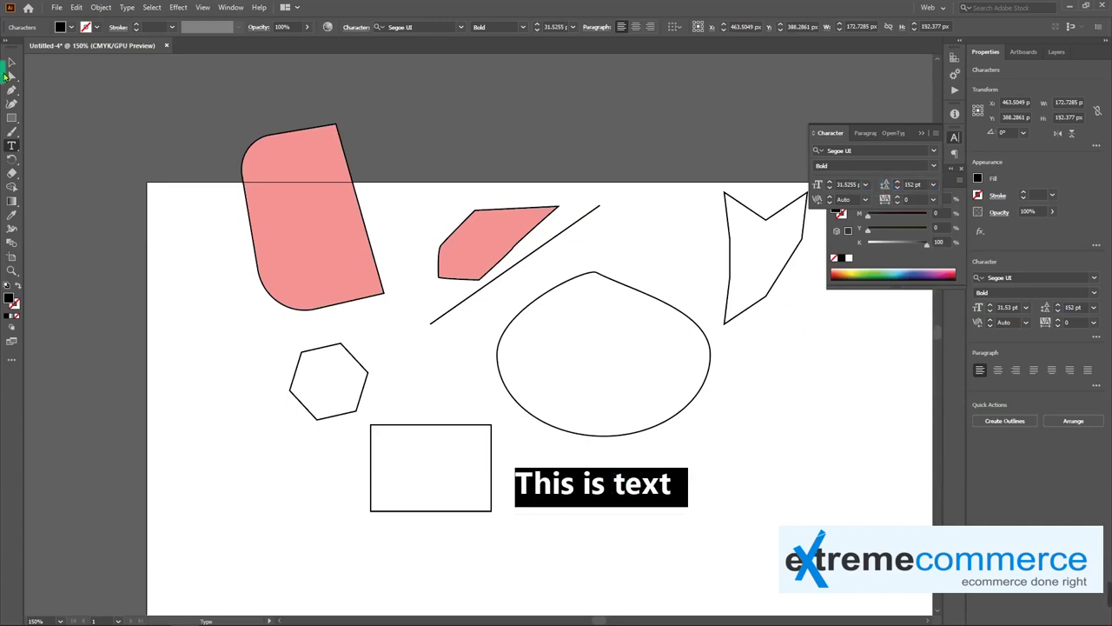
{"action": "left_click", "coordinate": [11, 64]}
{"action": "left_click_drag", "start_coordinate": [626, 497], "coordinate": [700, 360]}
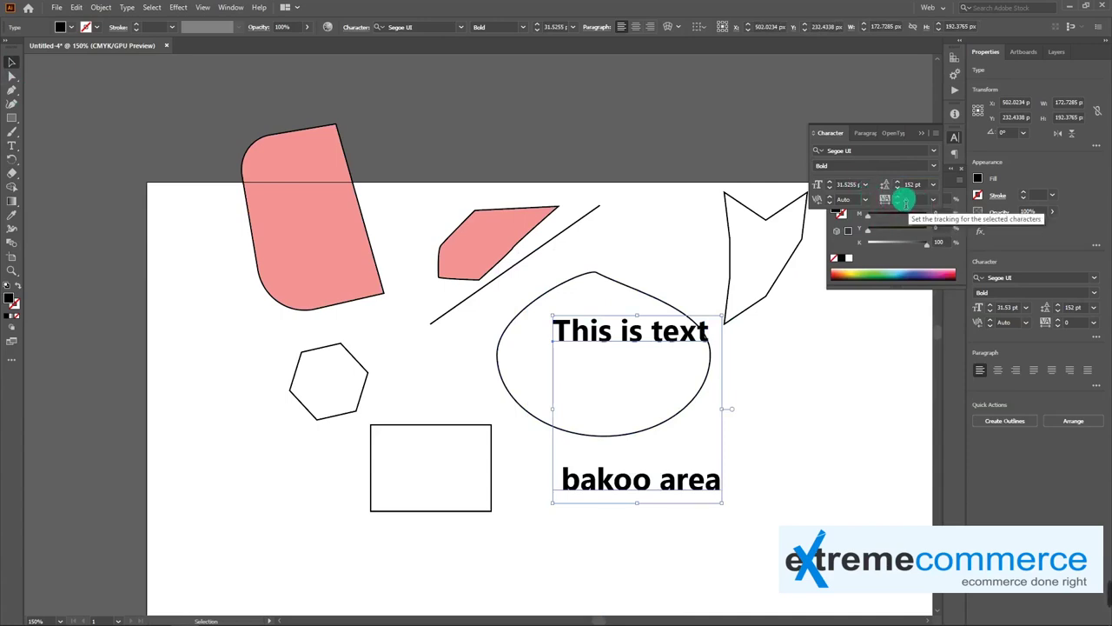
Step: Tighten the tracking to -100 and reposition the block inside the ellipse
{"action": "left_click", "coordinate": [900, 200]}
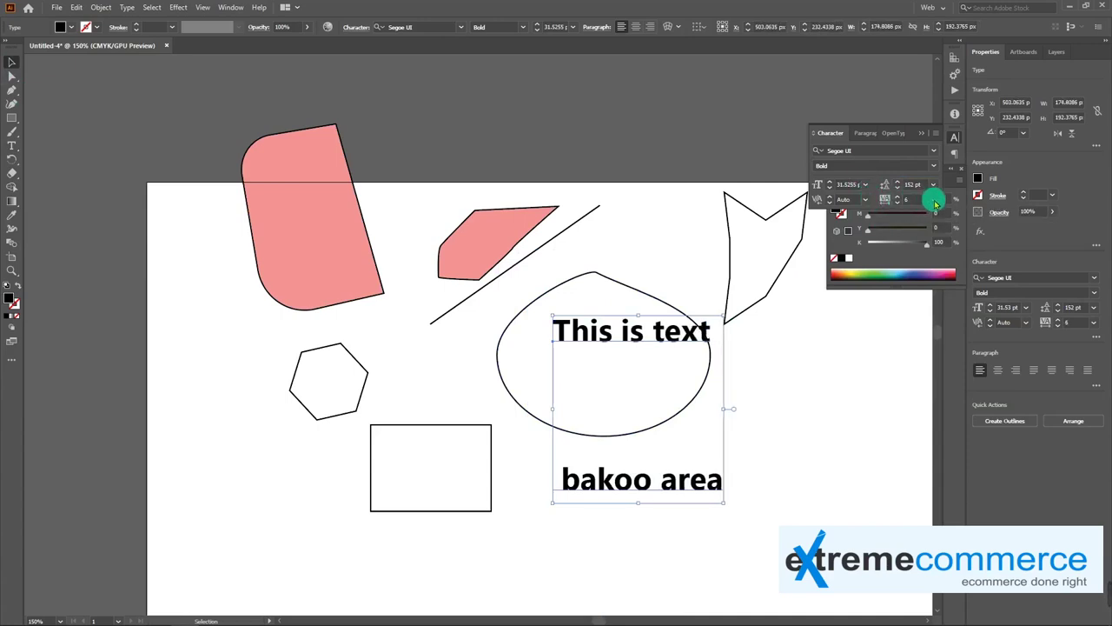
{"action": "left_click", "coordinate": [933, 199]}
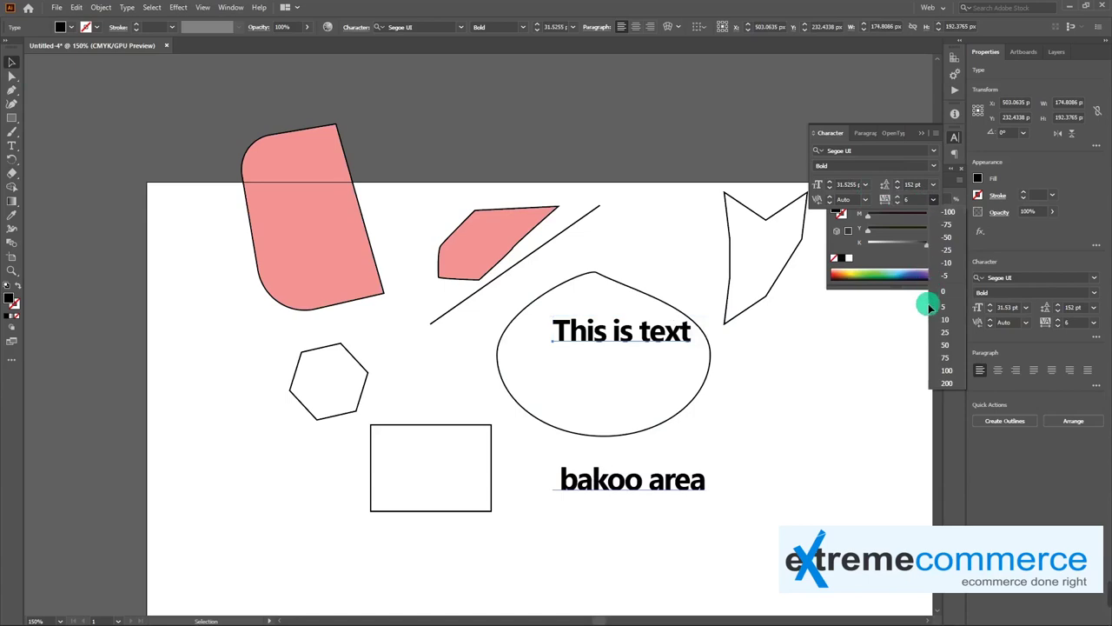
{"action": "left_click", "coordinate": [947, 375]}
{"action": "left_click_drag", "start_coordinate": [710, 486], "coordinate": [750, 504]}
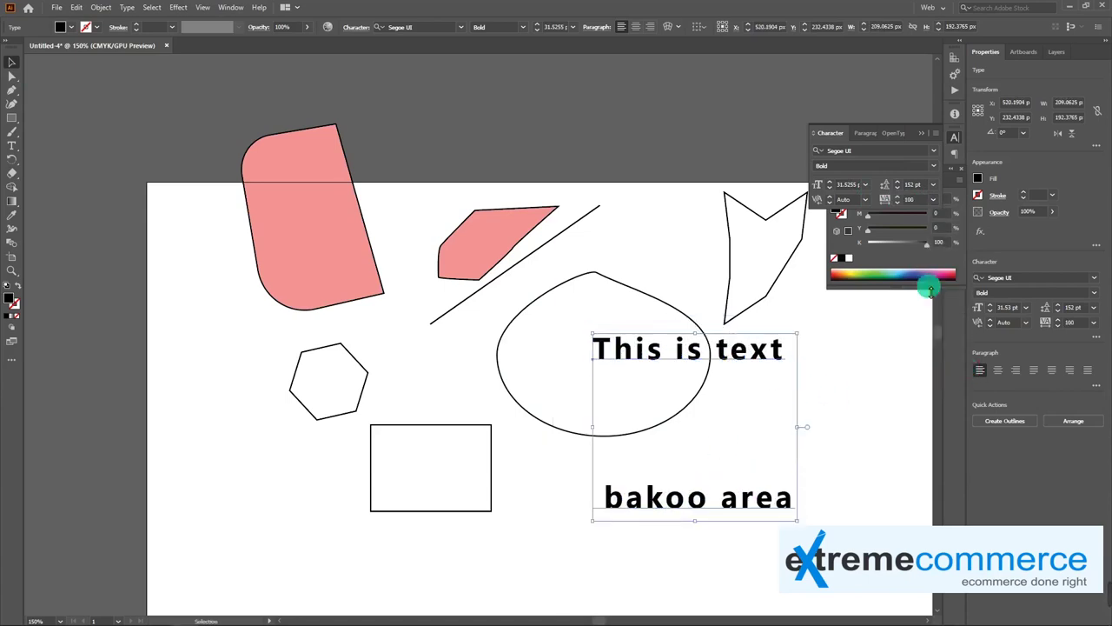
{"action": "left_click", "coordinate": [933, 199]}
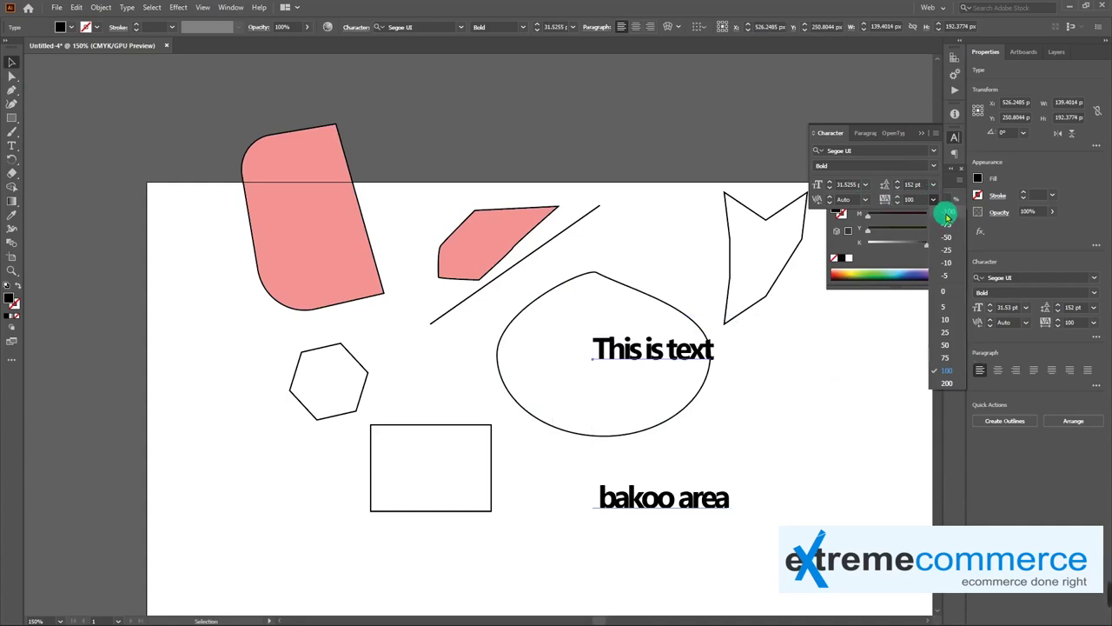
{"action": "left_click", "coordinate": [947, 214]}
{"action": "left_click_drag", "start_coordinate": [678, 356], "coordinate": [645, 346]}
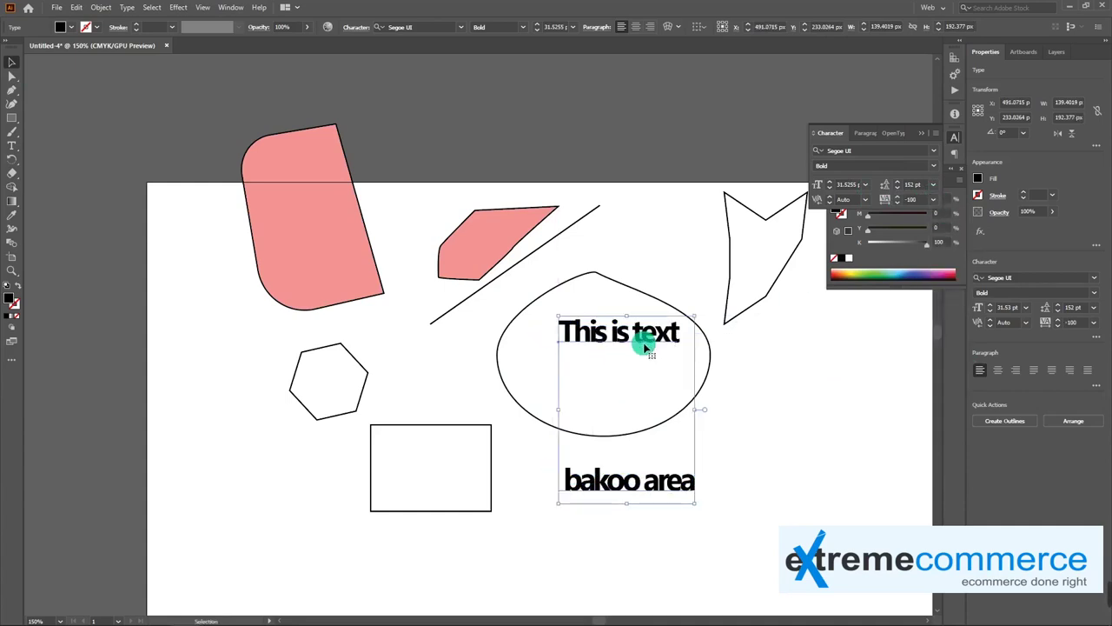
Step: Create outlines from the text, nudge them right and down, and select the final t's anchors
{"action": "right_click", "coordinate": [654, 331]}
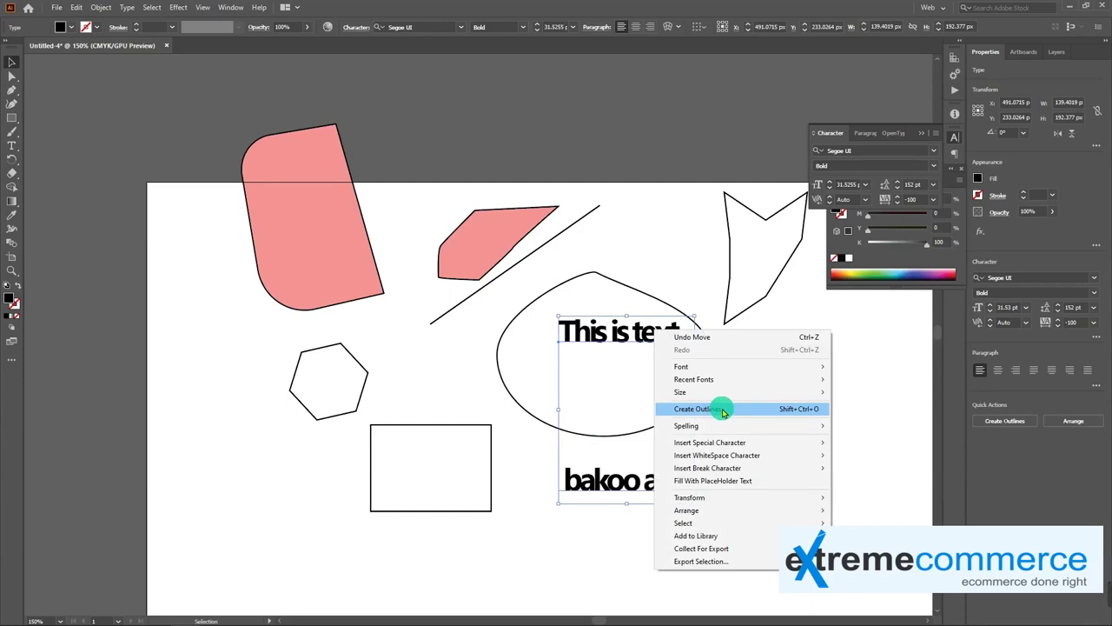
{"action": "left_click", "coordinate": [722, 408]}
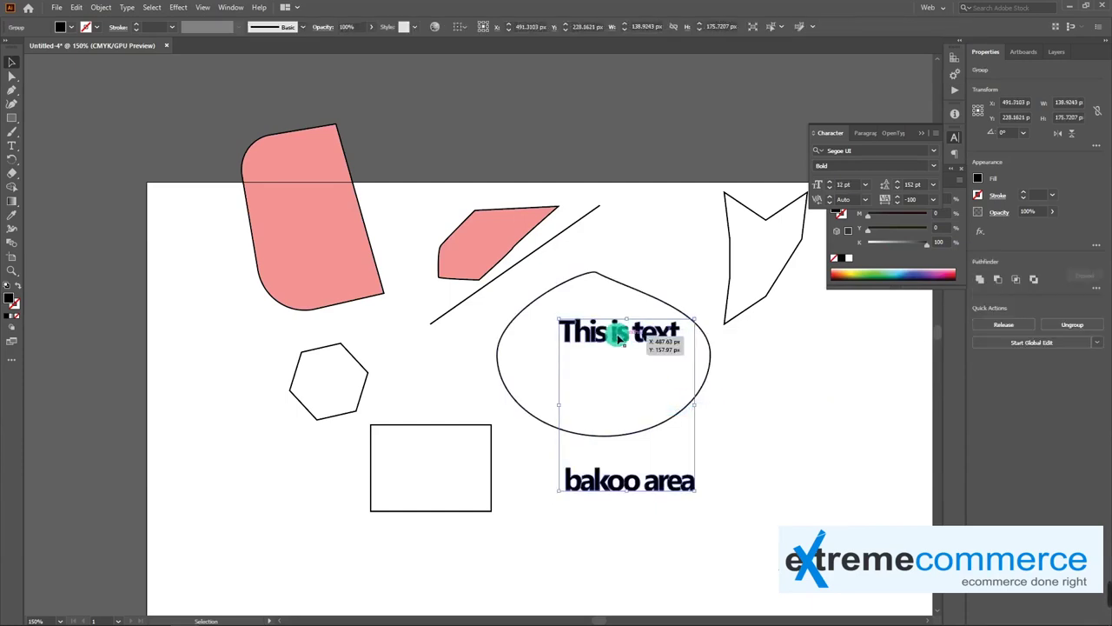
{"action": "left_click_drag", "start_coordinate": [591, 334], "coordinate": [662, 350]}
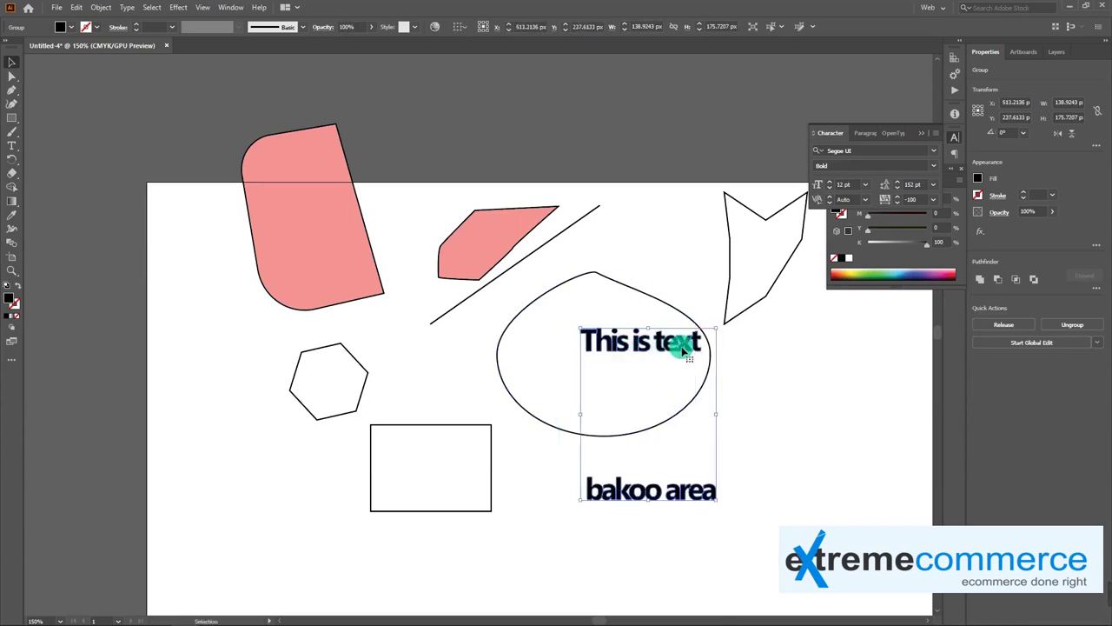
{"action": "left_click", "coordinate": [730, 375]}
{"action": "left_click", "coordinate": [690, 342]}
{"action": "key", "text": "a"}
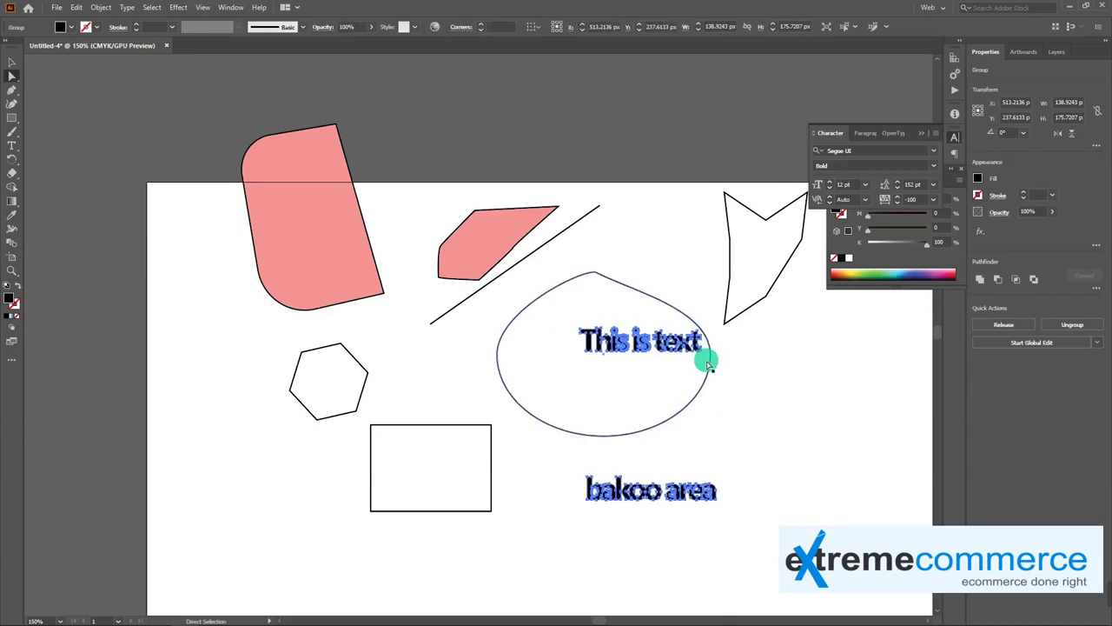
{"action": "left_click_drag", "start_coordinate": [691, 329], "coordinate": [716, 366]}
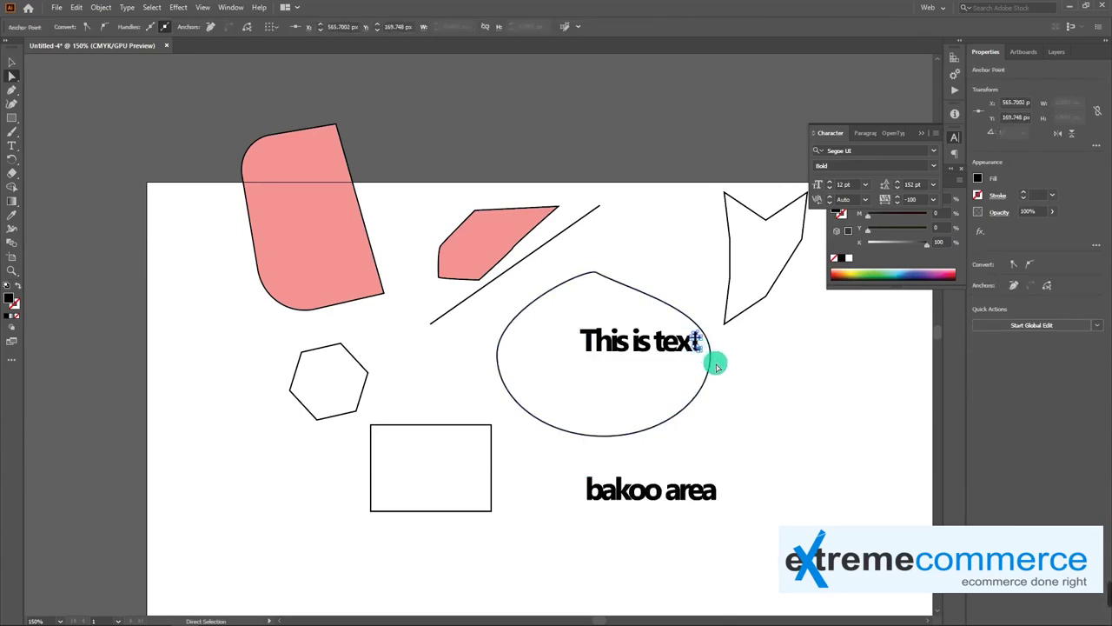
Step: Spread apart the final 't', the 'x' and the 'e' of the outlined word 'text'
{"action": "key", "text": "ctrl+plus"}
{"action": "key", "text": "ctrl+plus"}
{"action": "key", "text": "ctrl+plus"}
{"action": "key", "text": "ctrl+plus"}
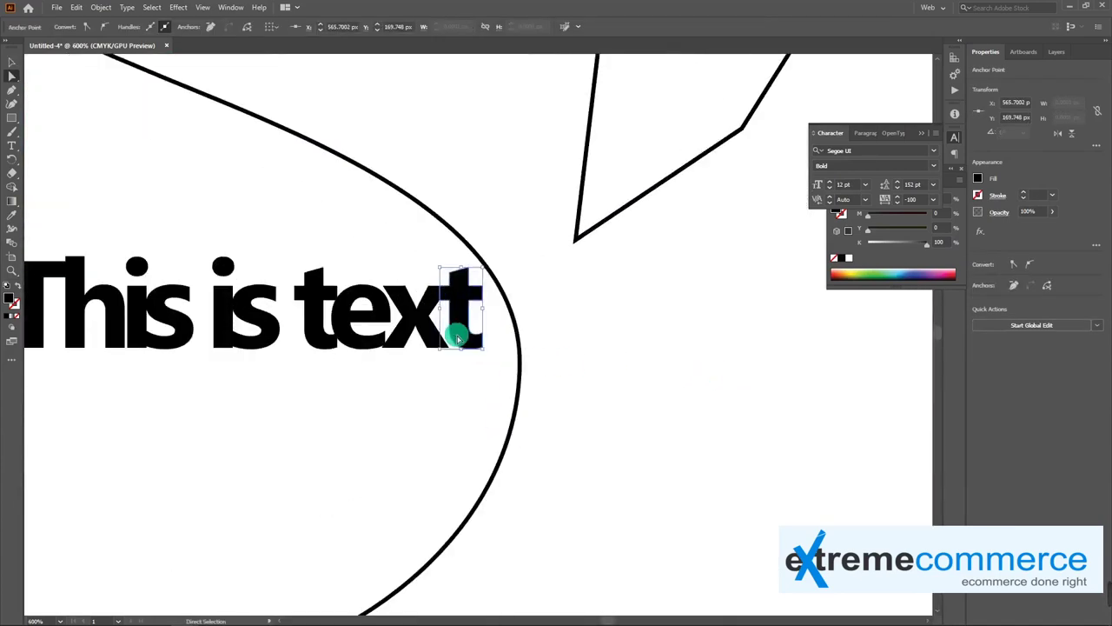
{"action": "left_click_drag", "start_coordinate": [458, 389], "coordinate": [514, 404]}
{"action": "left_click", "coordinate": [550, 323]}
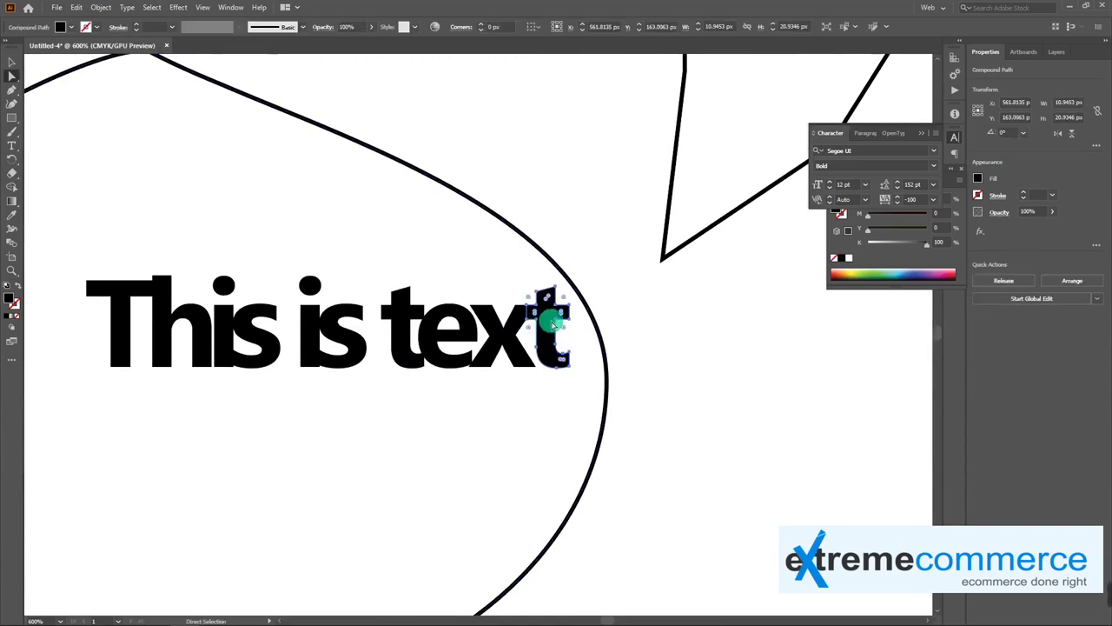
{"action": "left_click_drag", "start_coordinate": [549, 320], "coordinate": [618, 317]}
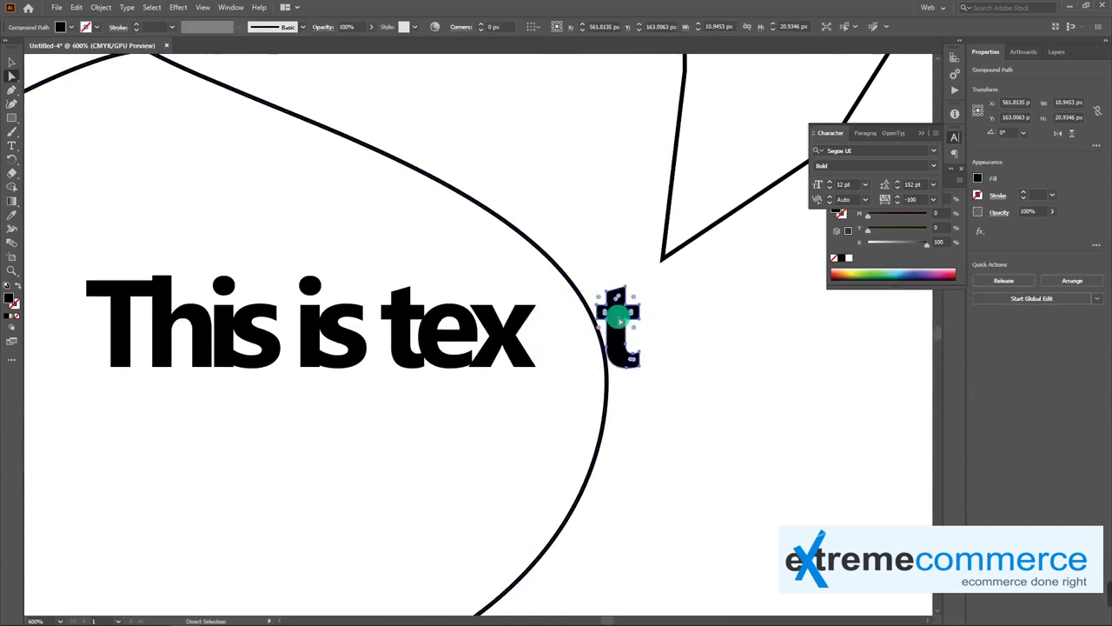
{"action": "mouse_move", "coordinate": [502, 333]}
{"action": "left_mouse_down"}
{"action": "mouse_move", "coordinate": [561, 338]}
{"action": "mouse_move", "coordinate": [551, 335]}
{"action": "left_mouse_up"}
{"action": "left_click", "coordinate": [450, 342]}
{"action": "left_click_drag", "start_coordinate": [450, 342], "coordinate": [488, 333]}
{"action": "left_click", "coordinate": [493, 360]}
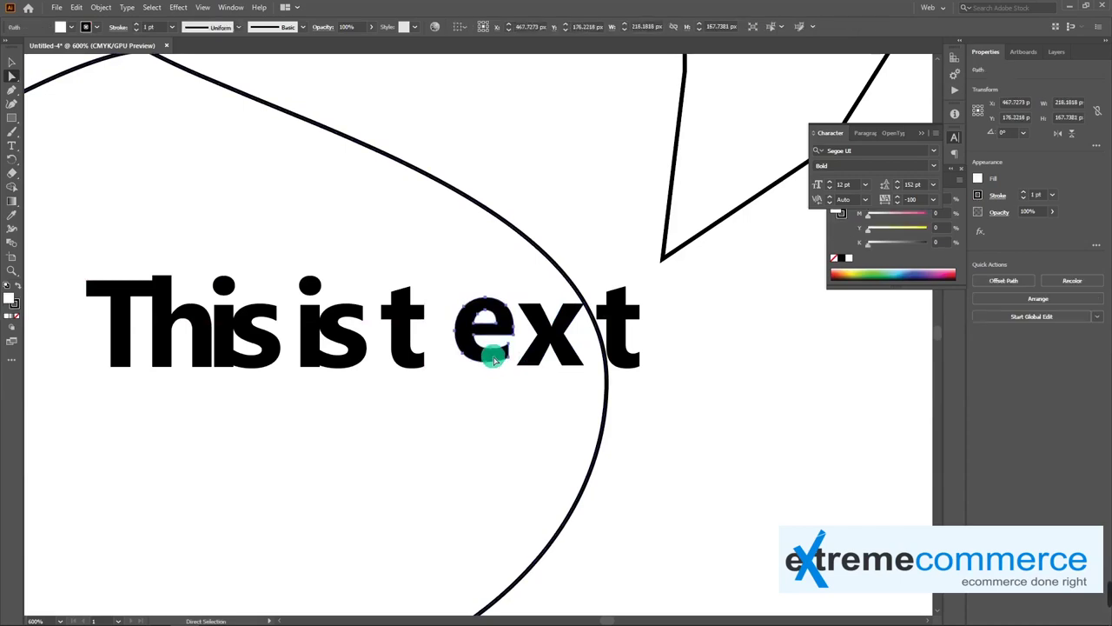
Step: Tilt the 'e' about 40°, shift the 't' and 's', and delete the dot of the 'i'
{"action": "left_click_drag", "start_coordinate": [520, 292], "coordinate": [483, 282]}
{"action": "left_click", "coordinate": [489, 359]}
{"action": "left_click_drag", "start_coordinate": [401, 356], "coordinate": [430, 359]}
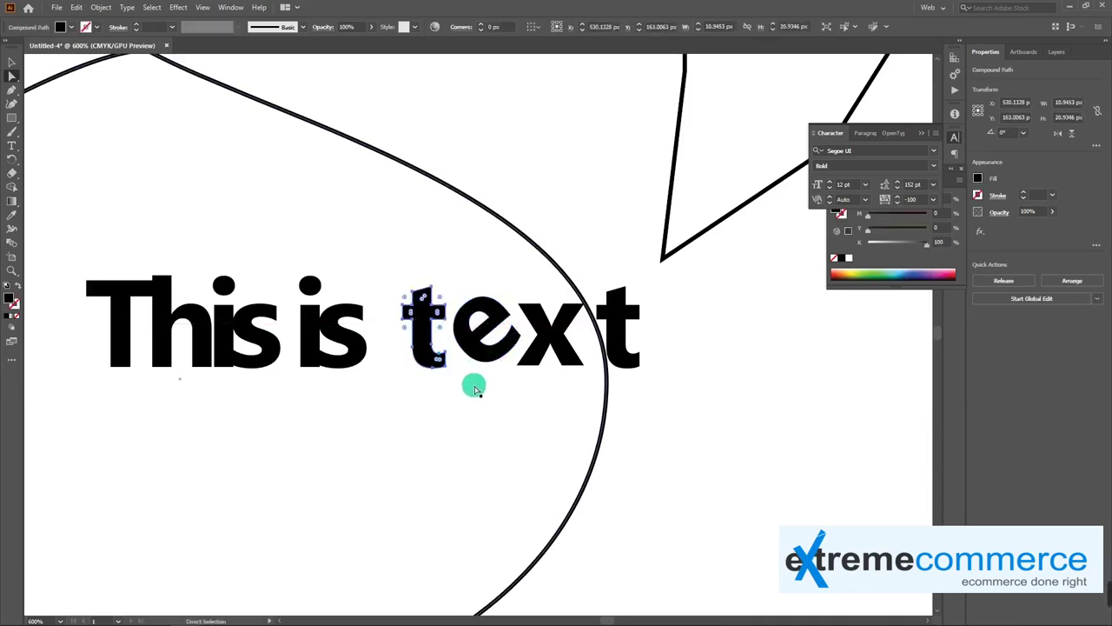
{"action": "left_click", "coordinate": [473, 395]}
{"action": "left_click_drag", "start_coordinate": [353, 337], "coordinate": [361, 337]}
{"action": "left_click", "coordinate": [311, 287]}
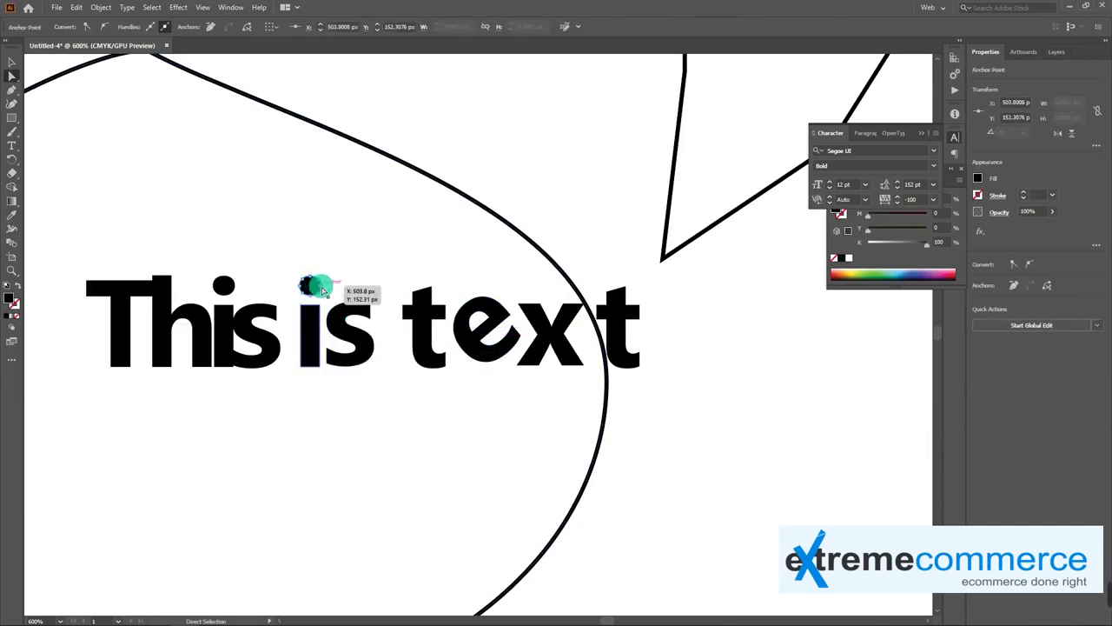
{"action": "left_click", "coordinate": [314, 287]}
{"action": "key", "text": "Delete"}
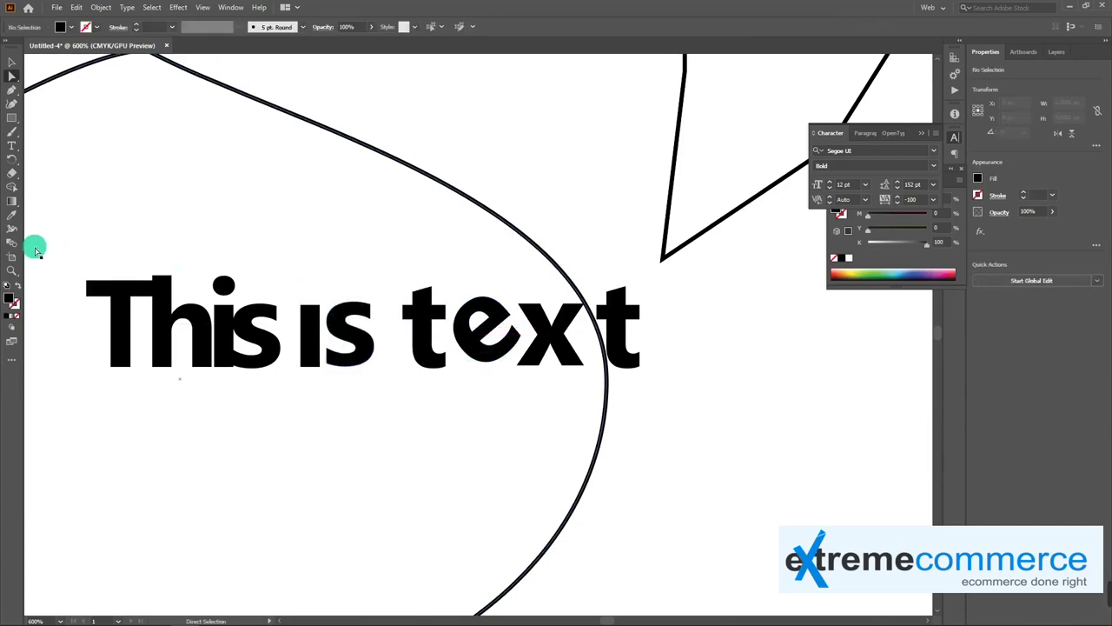
Step: Draw a small circle as a new dot for the 'i' and reselect the outlined text
{"action": "left_click", "coordinate": [15, 117]}
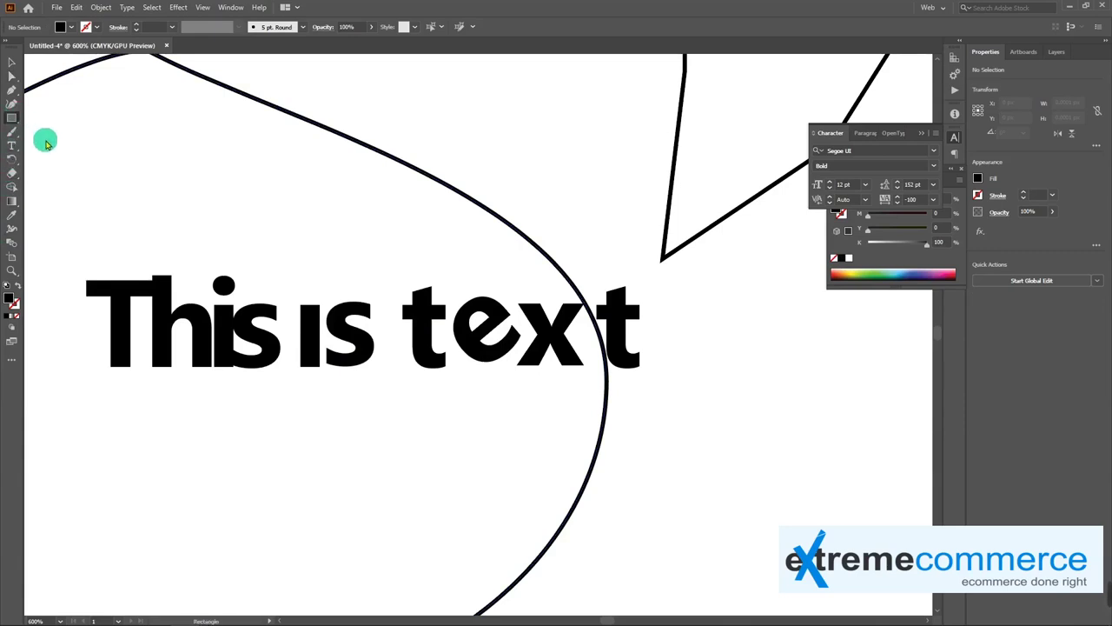
{"action": "left_click_drag", "start_coordinate": [12, 124], "coordinate": [52, 131]}
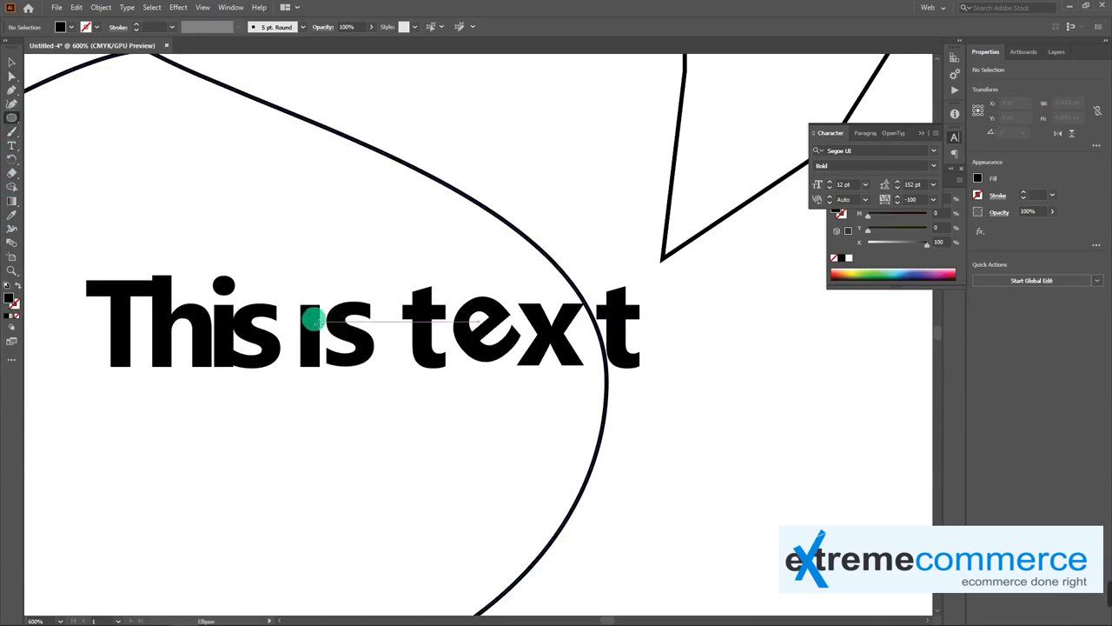
{"action": "left_click_drag", "start_coordinate": [309, 290], "coordinate": [318, 300]}
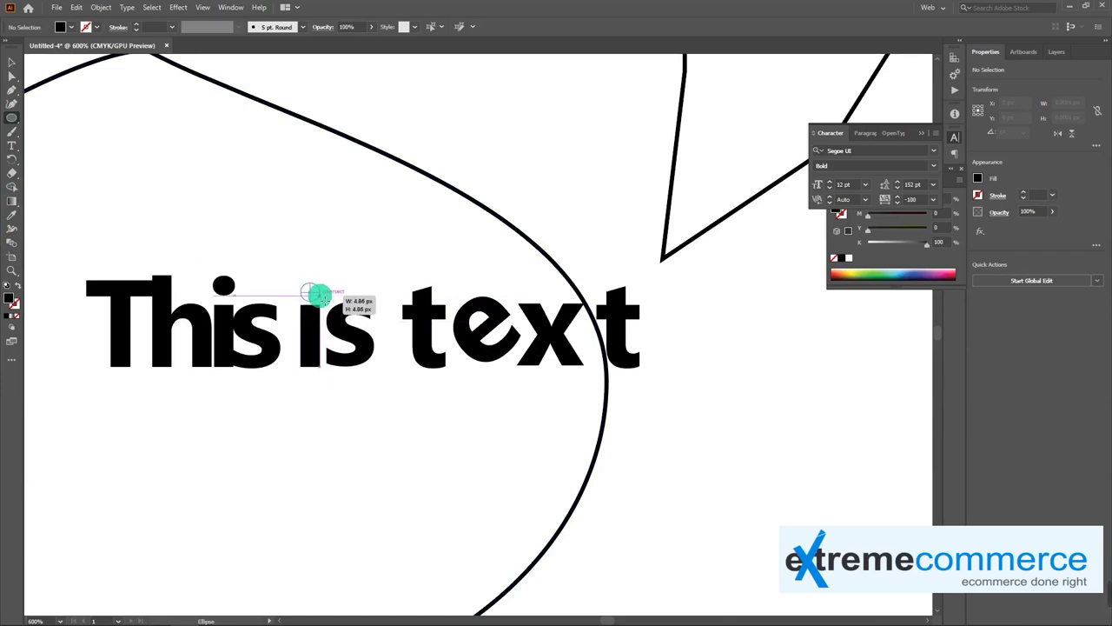
{"action": "key", "text": "v"}
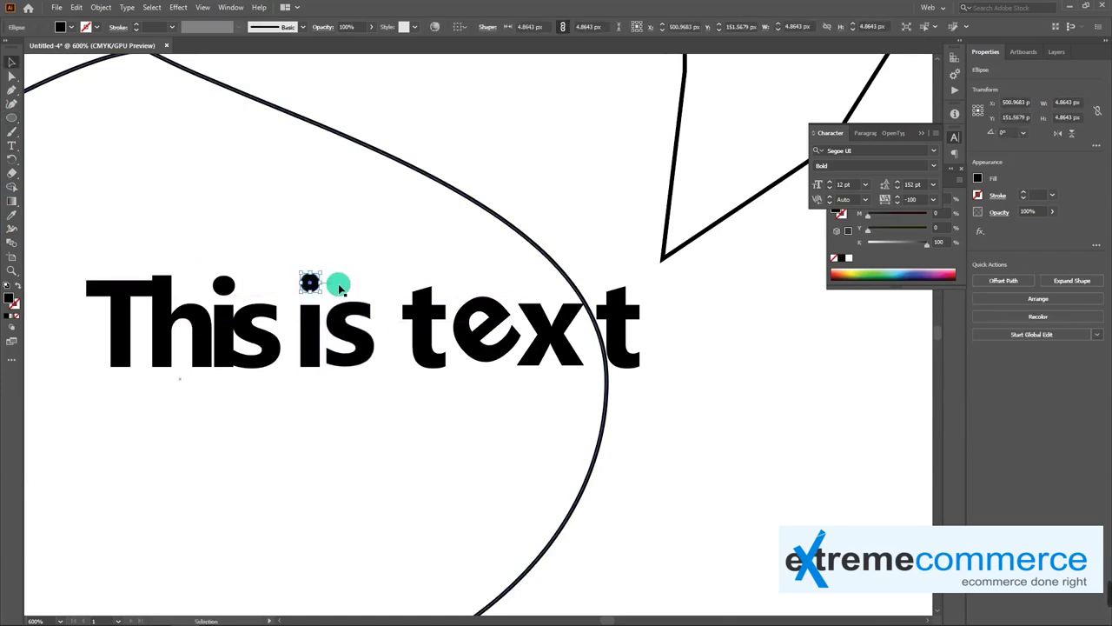
{"action": "left_click", "coordinate": [351, 294]}
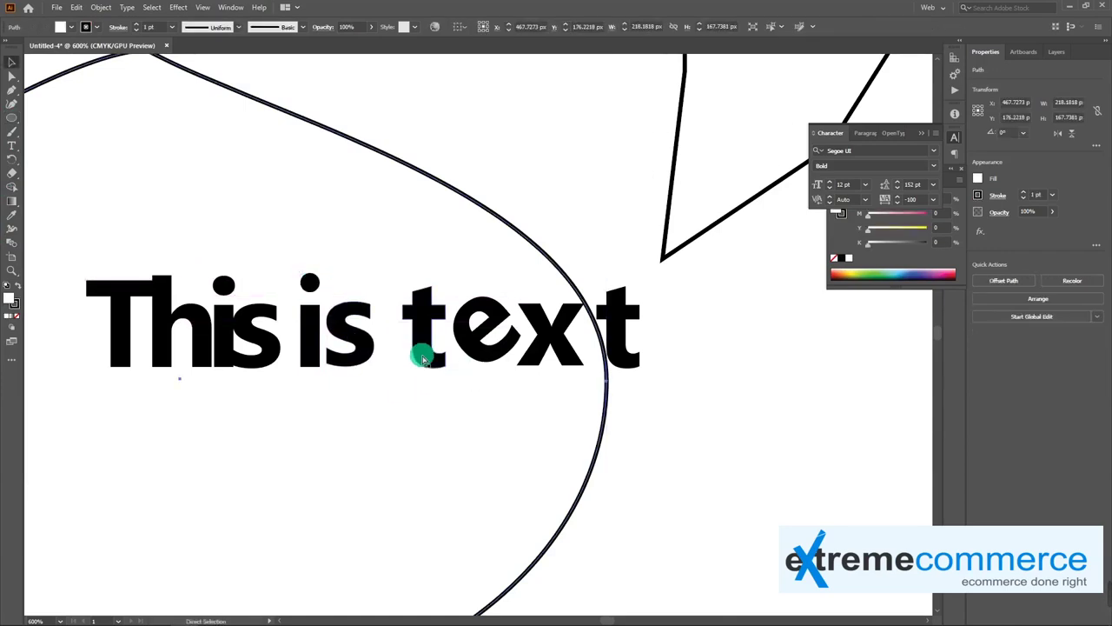
{"action": "key", "text": "ctrl+minus"}
{"action": "left_click", "coordinate": [764, 304]}
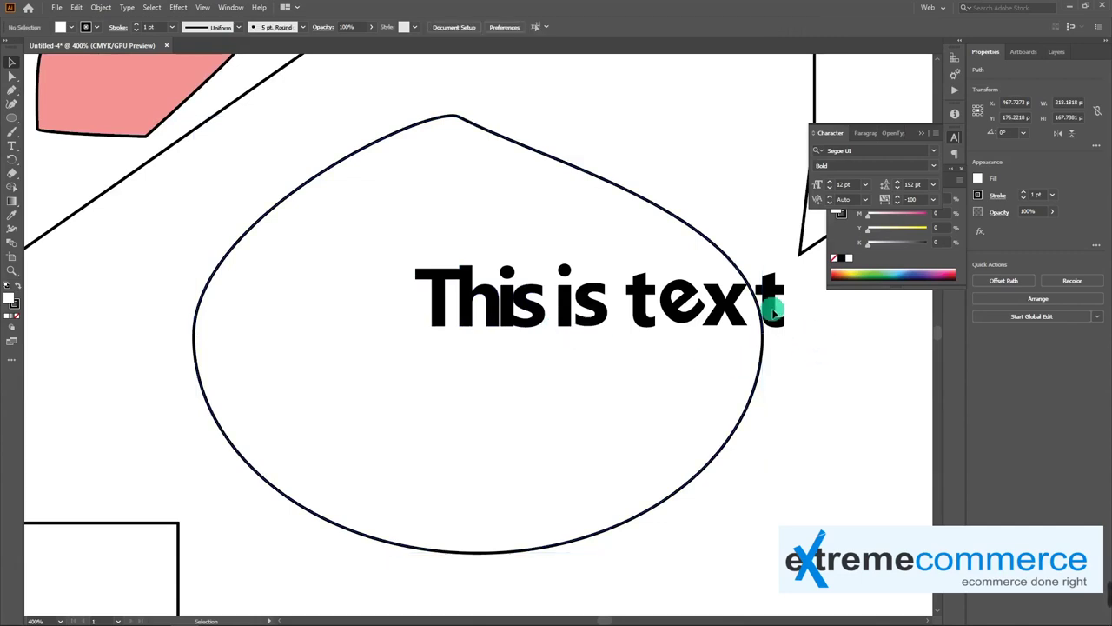
{"action": "key", "text": "ctrl+shift+o"}
{"action": "scroll", "coordinate": [609, 331], "scroll_direction": "down", "scroll_amount": 3}
{"action": "scroll", "coordinate": [540, 311], "scroll_direction": "up", "scroll_amount": 2}
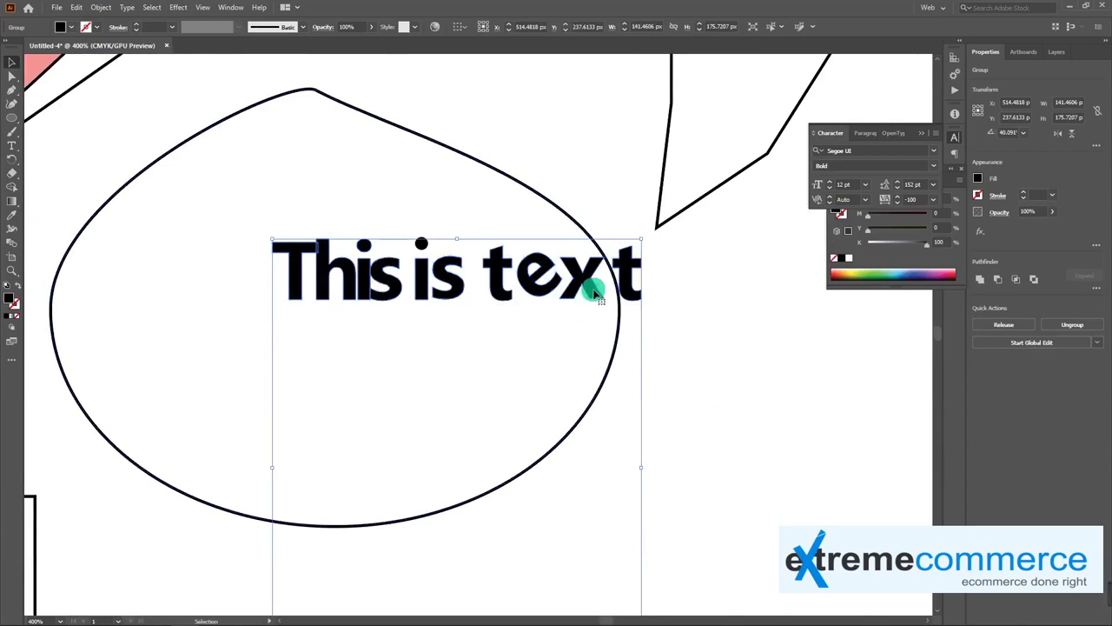
Step: Round the top corner of the first 't' in 'text' to about 2.2 px
{"action": "key", "text": "a"}
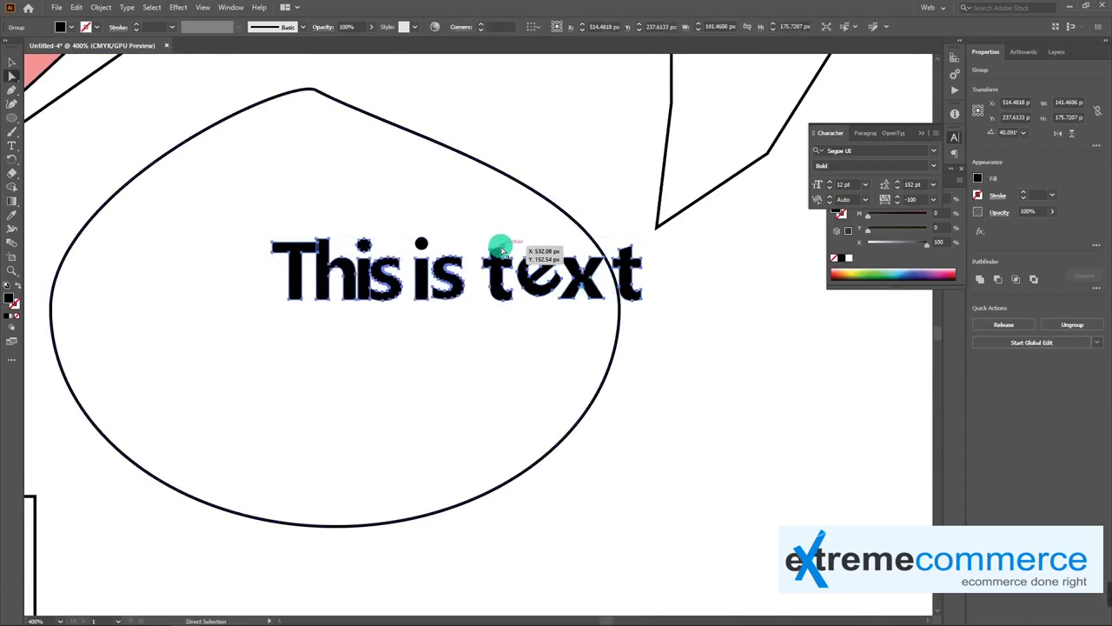
{"action": "left_click_drag", "start_coordinate": [506, 241], "coordinate": [522, 247]}
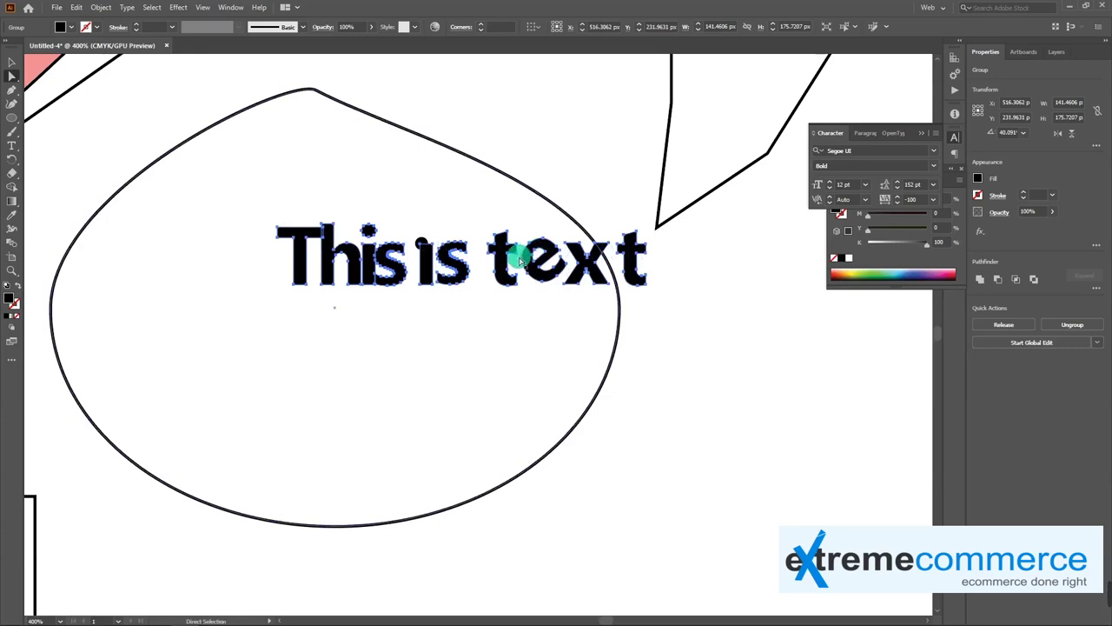
{"action": "key", "text": "plus"}
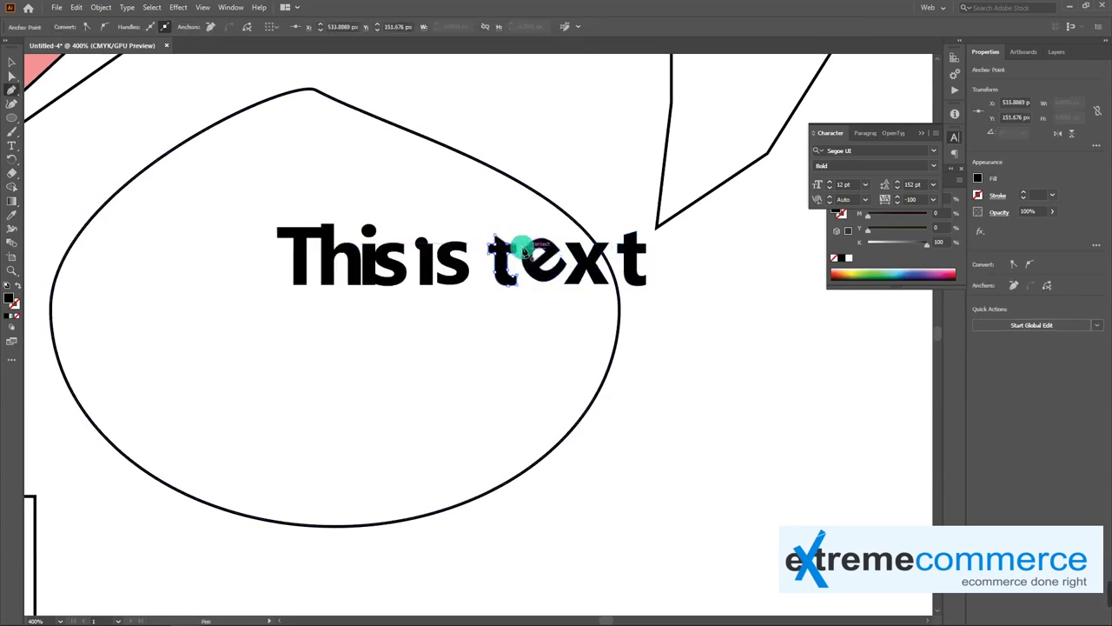
{"action": "key", "text": "a"}
{"action": "left_click", "coordinate": [495, 235]}
{"action": "mouse_move", "coordinate": [495, 236]}
{"action": "left_mouse_down"}
{"action": "mouse_move", "coordinate": [513, 248]}
{"action": "mouse_move", "coordinate": [504, 252]}
{"action": "left_mouse_up"}
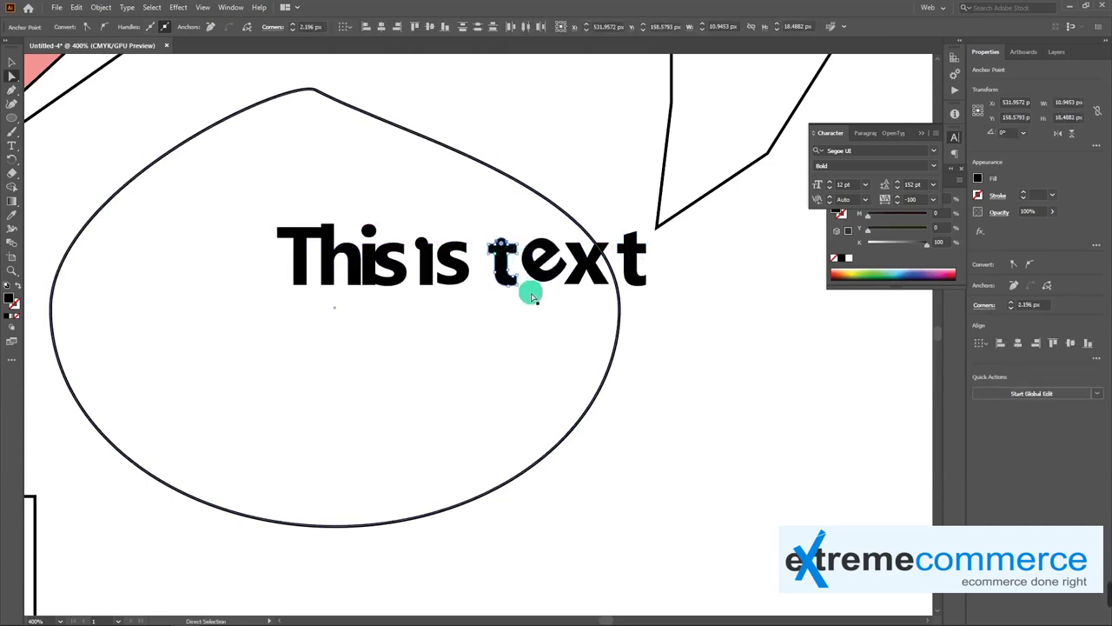
{"action": "key", "text": "v"}
{"action": "left_click", "coordinate": [536, 298]}
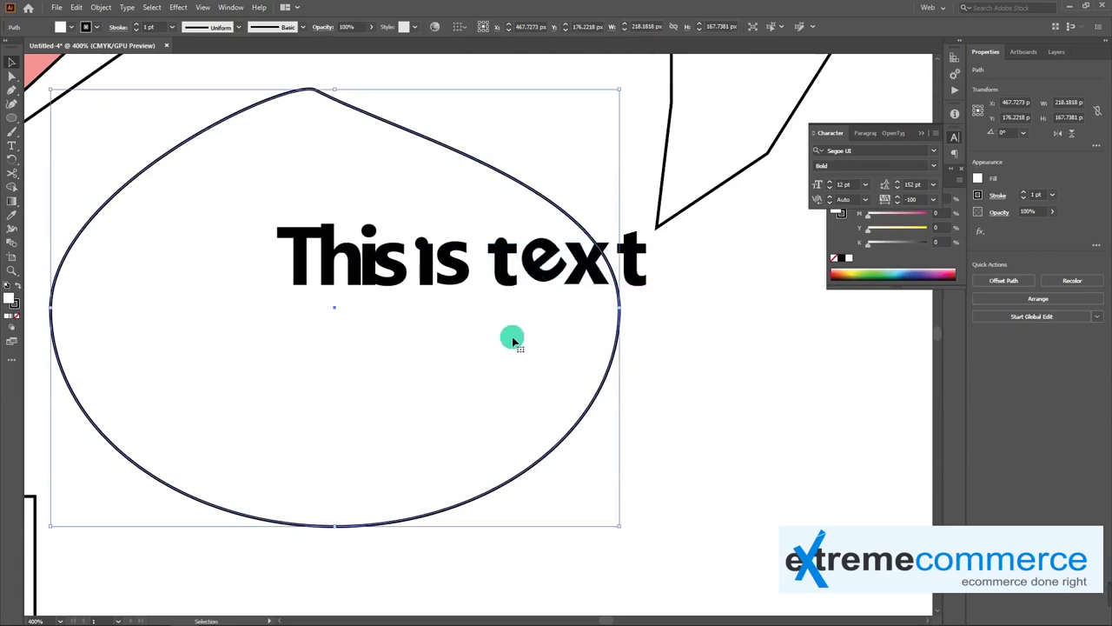
{"action": "key", "text": "a"}
{"action": "key", "text": "v"}
{"action": "key", "text": "ctrl+minus"}
{"action": "left_click_drag", "start_coordinate": [589, 348], "coordinate": [434, 273]}
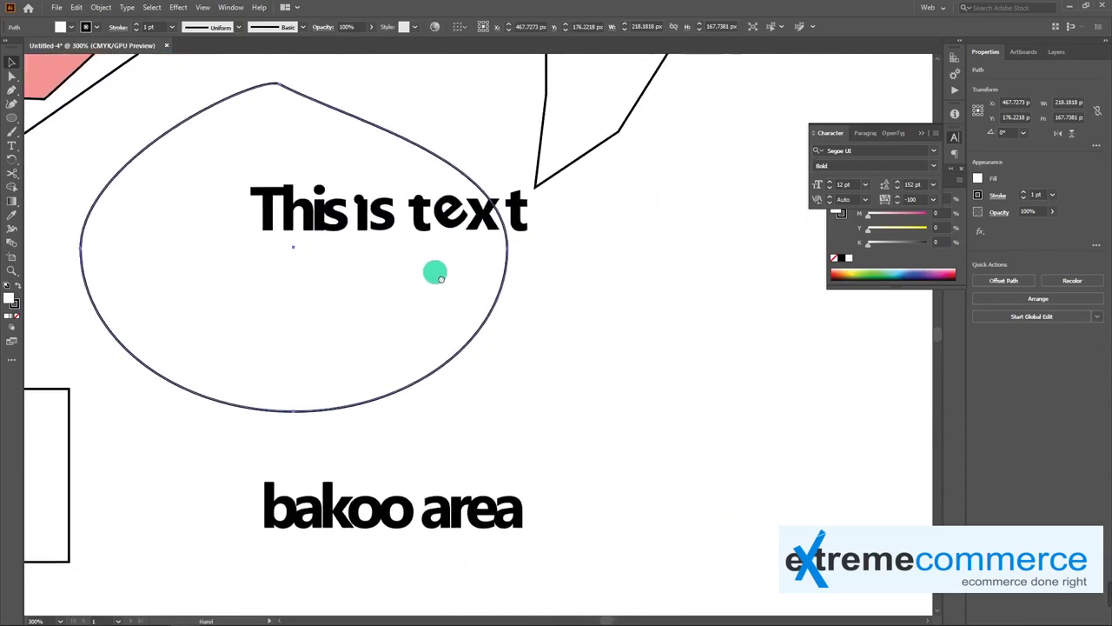
{"action": "key", "text": "t"}
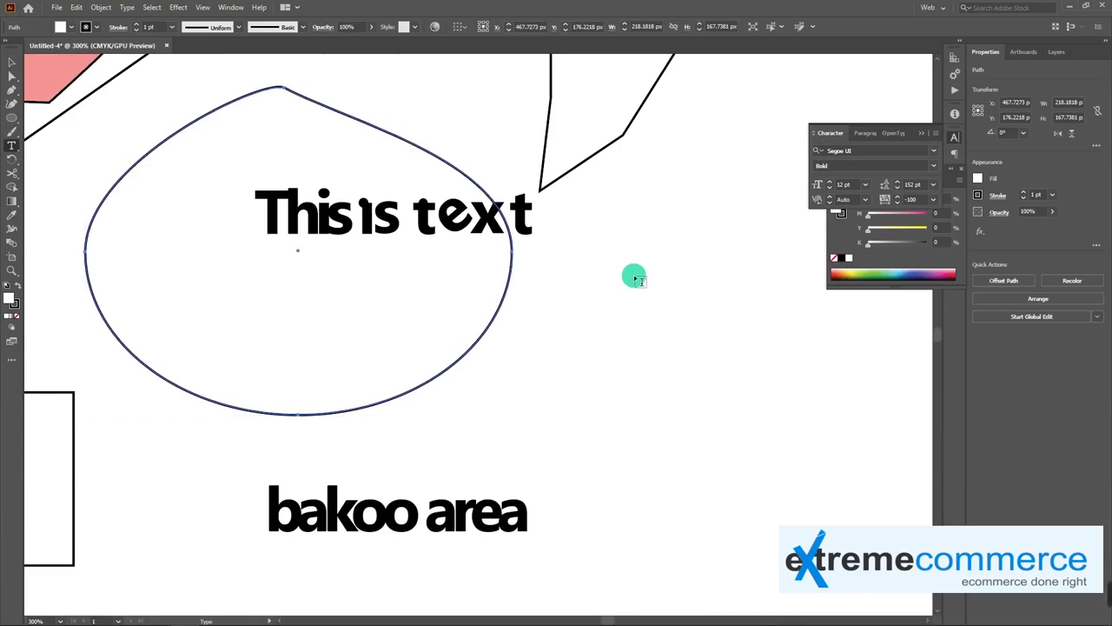
{"action": "left_click", "coordinate": [641, 289]}
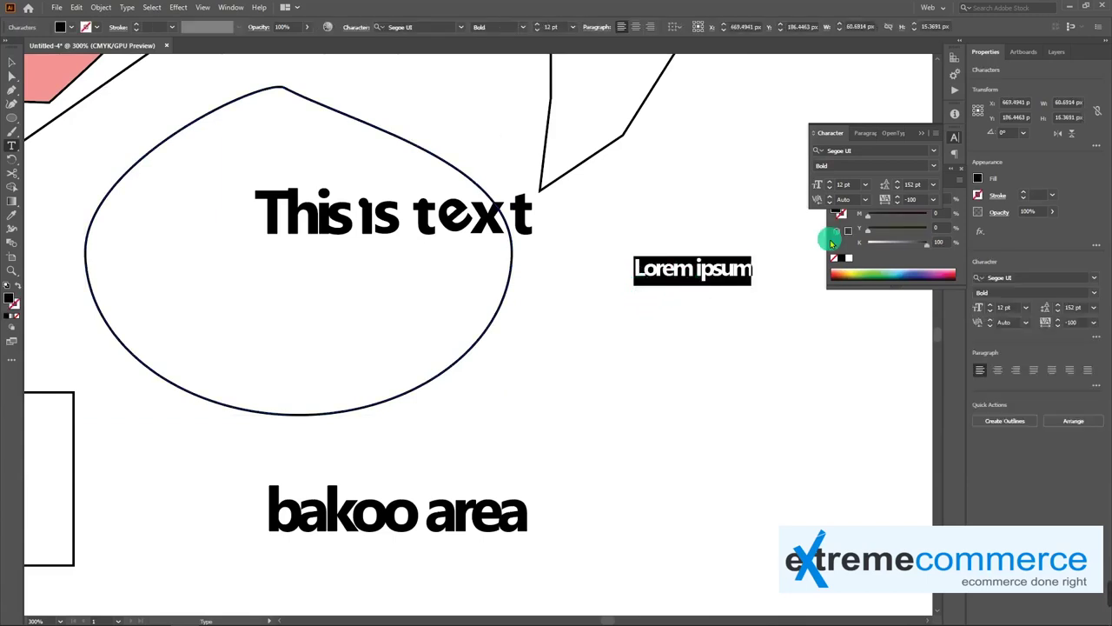
{"action": "left_click", "coordinate": [935, 199]}
{"action": "left_click", "coordinate": [945, 292]}
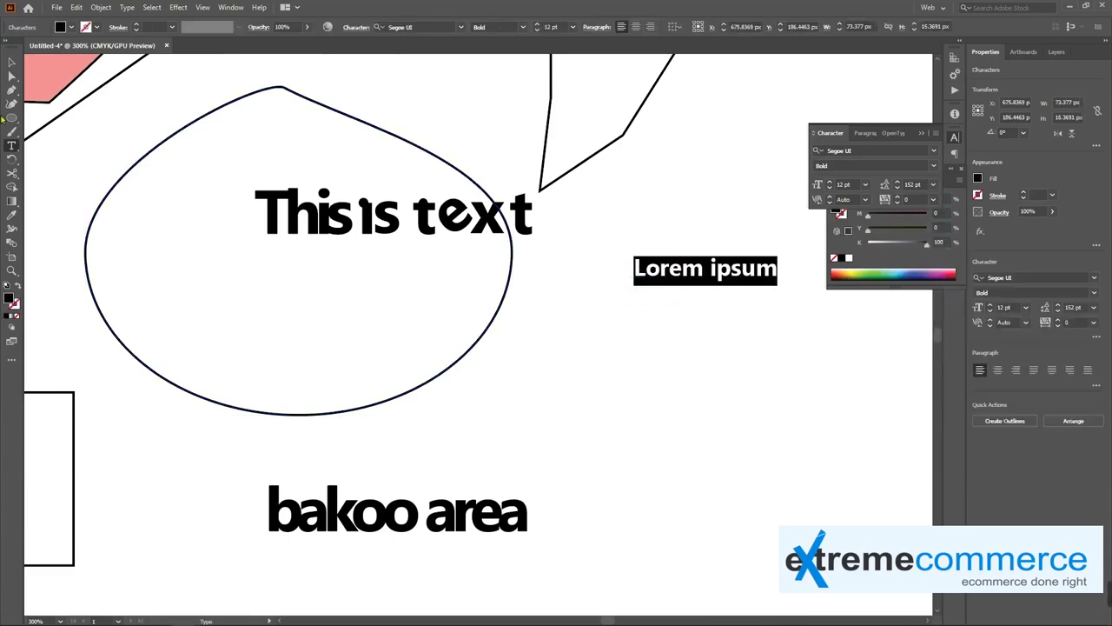
{"action": "left_click", "coordinate": [19, 69]}
{"action": "left_click_drag", "start_coordinate": [673, 268], "coordinate": [653, 297]}
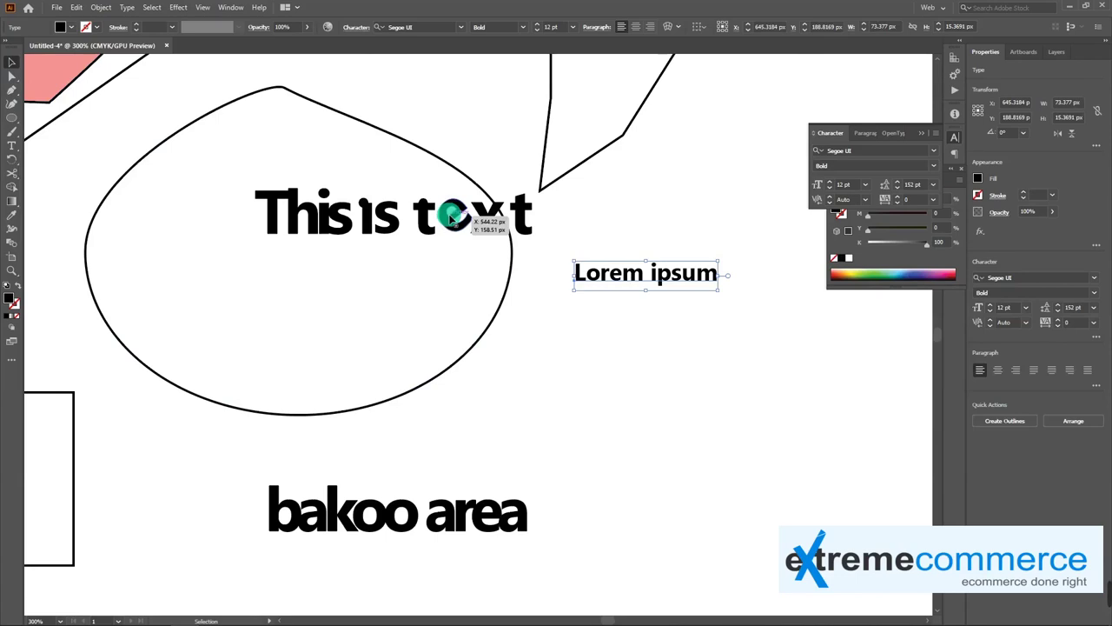
{"action": "left_click", "coordinate": [450, 216]}
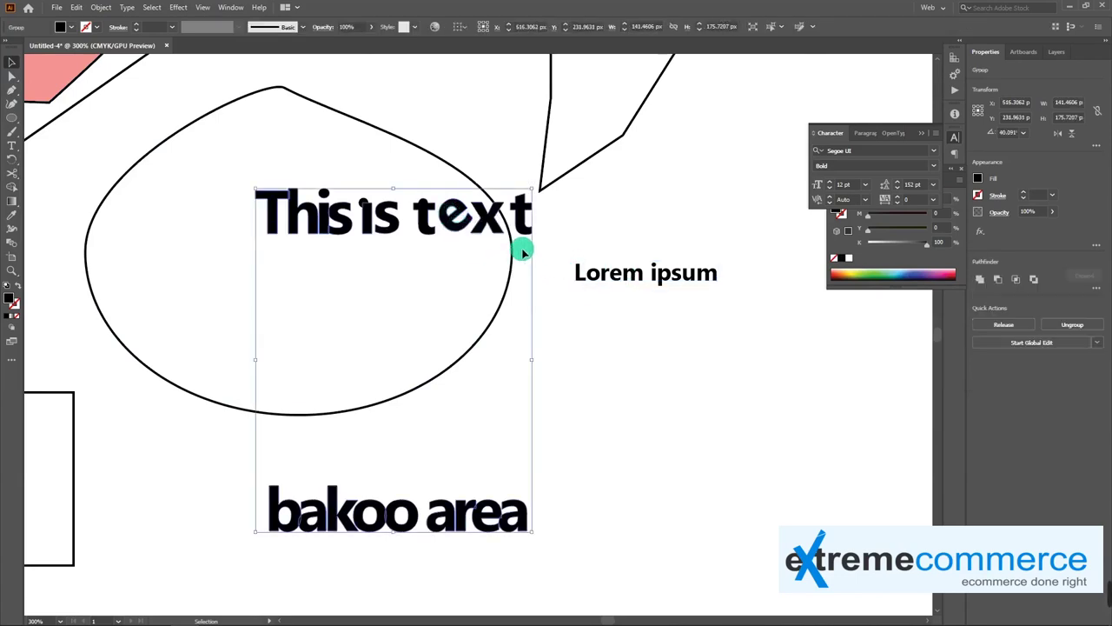
{"action": "key", "text": "ctrl+minus"}
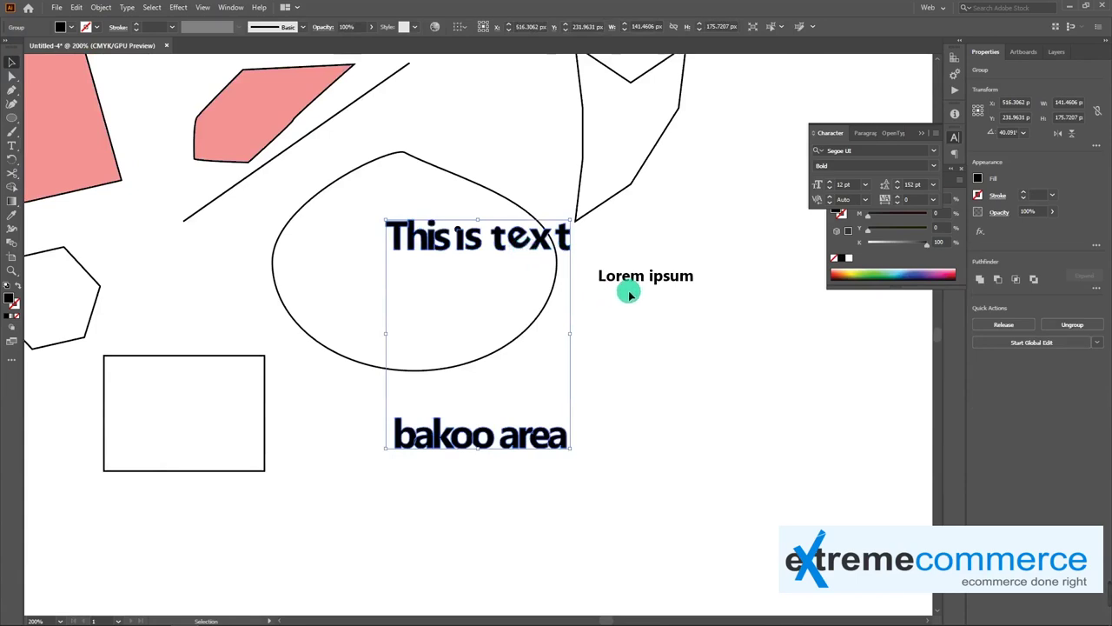
{"action": "left_click_drag", "start_coordinate": [638, 330], "coordinate": [615, 345]}
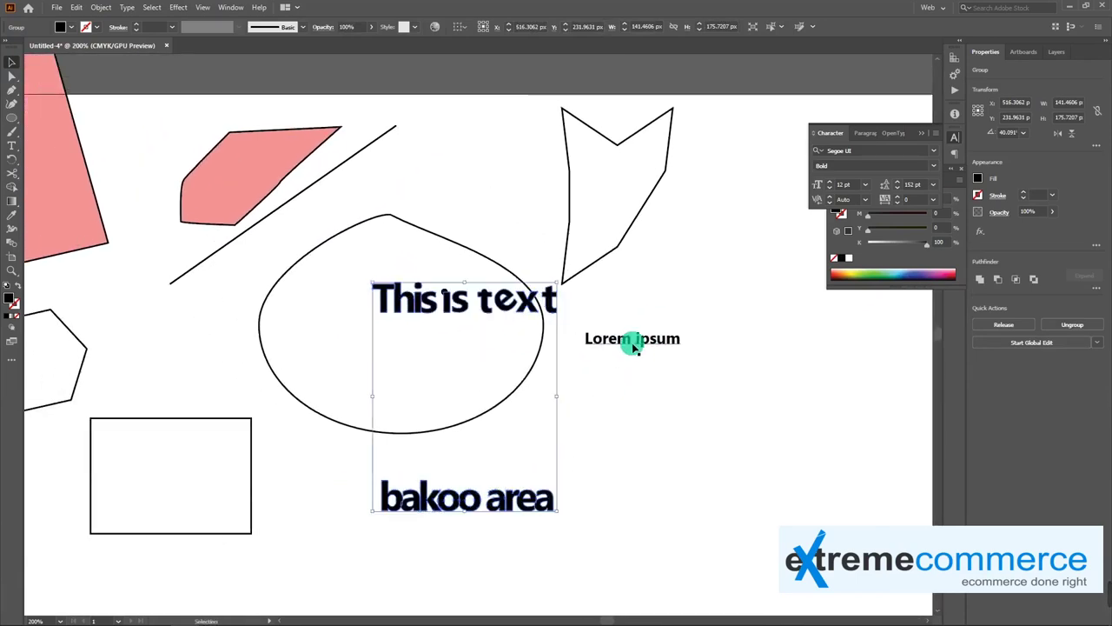
{"action": "left_click", "coordinate": [632, 345]}
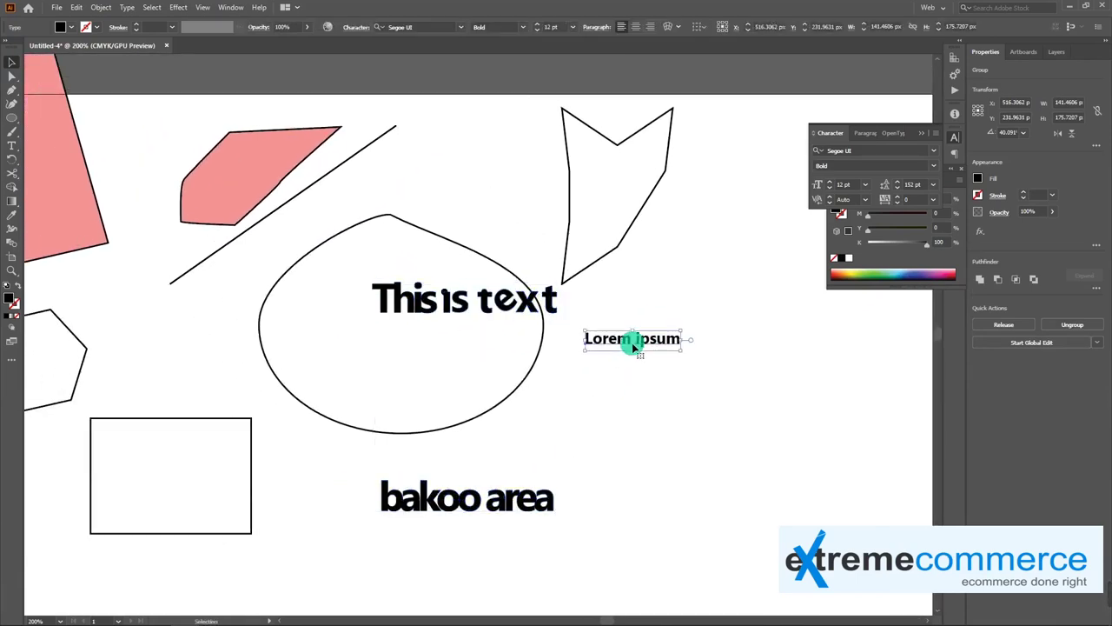
{"action": "key", "text": "Delete"}
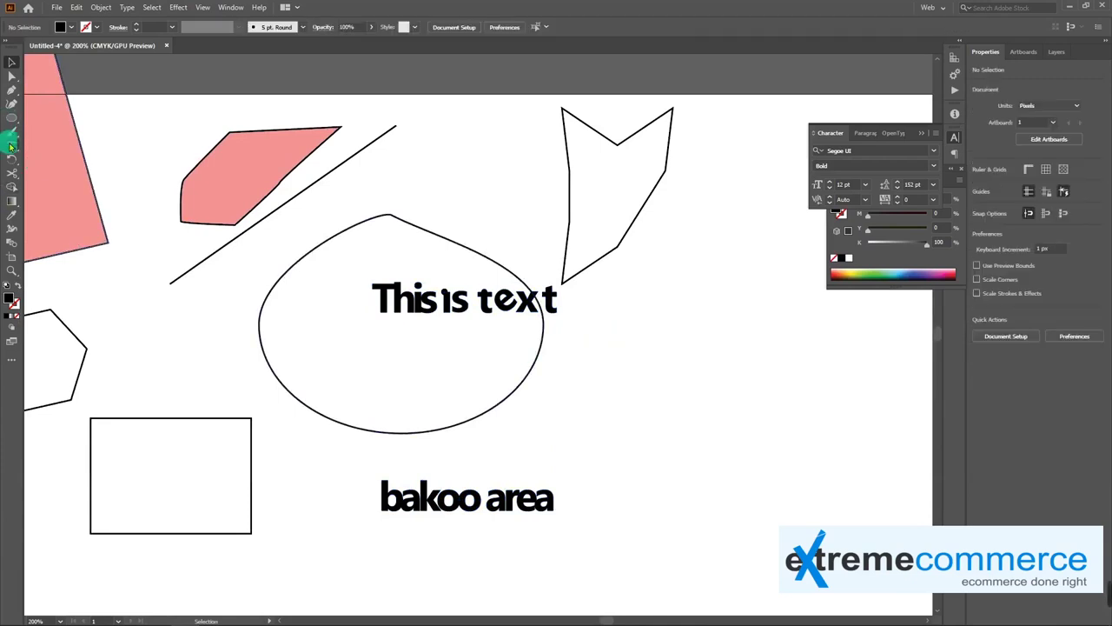
{"action": "left_click_drag", "start_coordinate": [11, 146], "coordinate": [108, 162]}
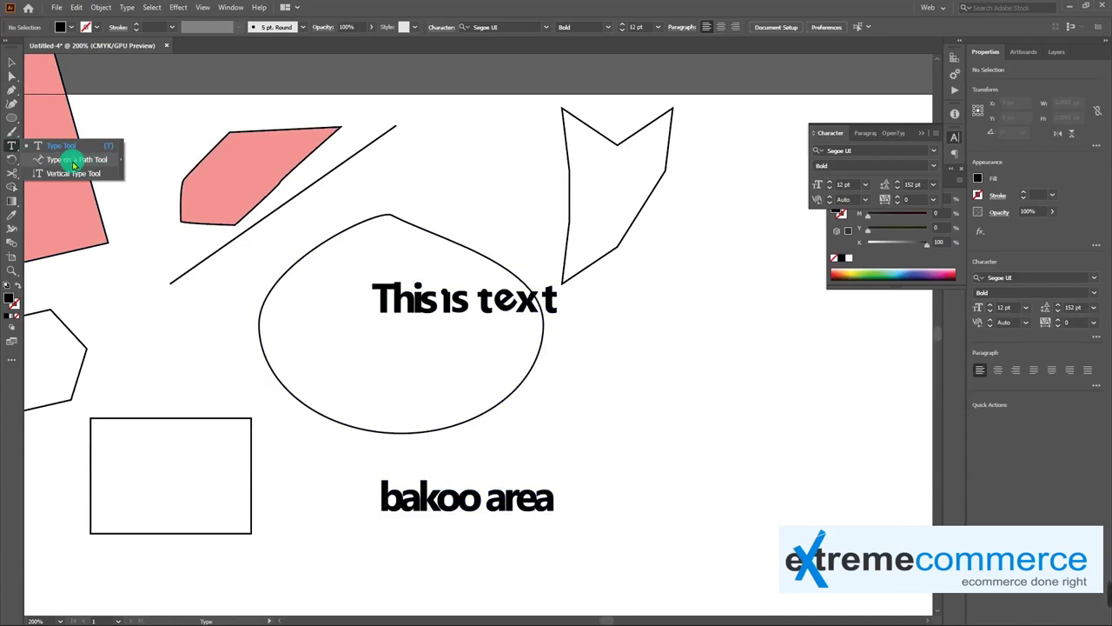
Step: Place Lorem ipsum dolor text on the diagonal line and slide it toward the upper-right end
{"action": "left_click", "coordinate": [75, 165]}
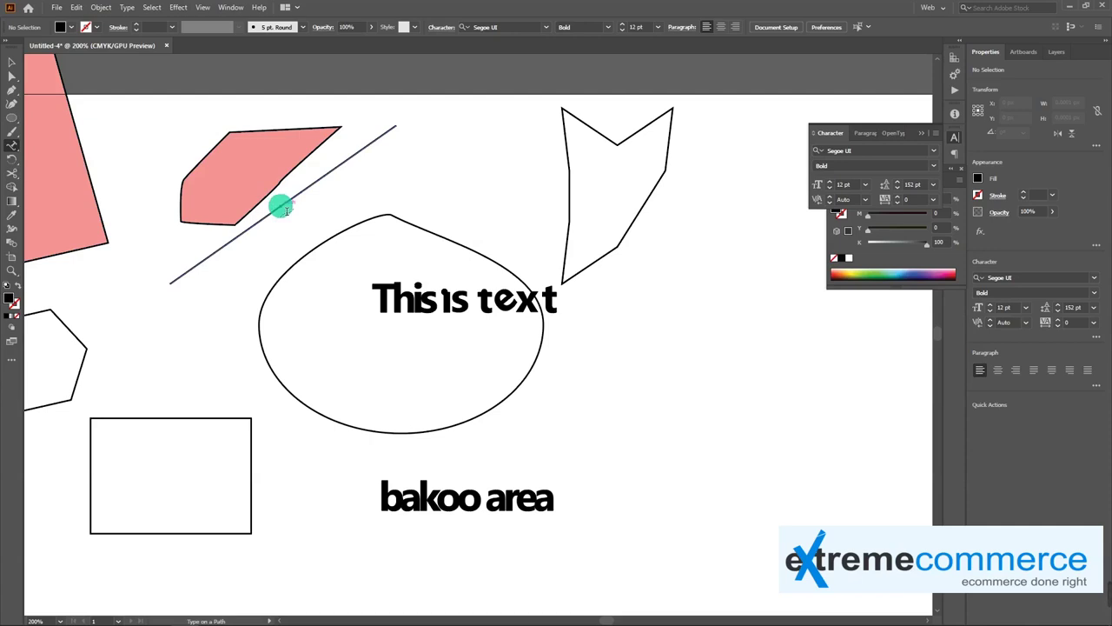
{"action": "left_click", "coordinate": [283, 208]}
{"action": "left_click", "coordinate": [298, 187]}
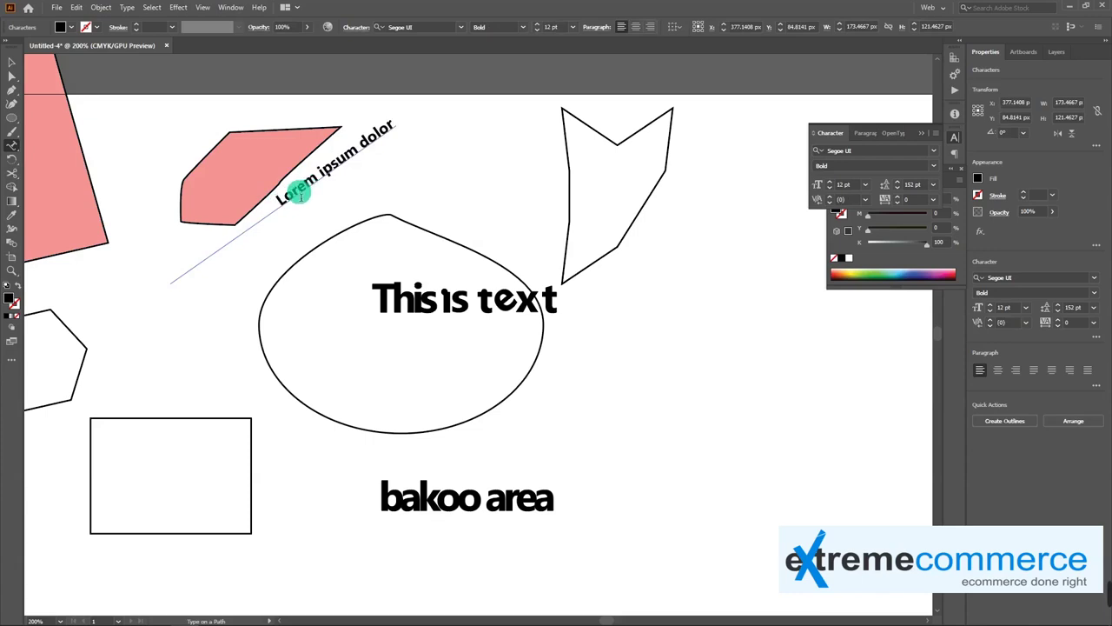
{"action": "left_click", "coordinate": [13, 61]}
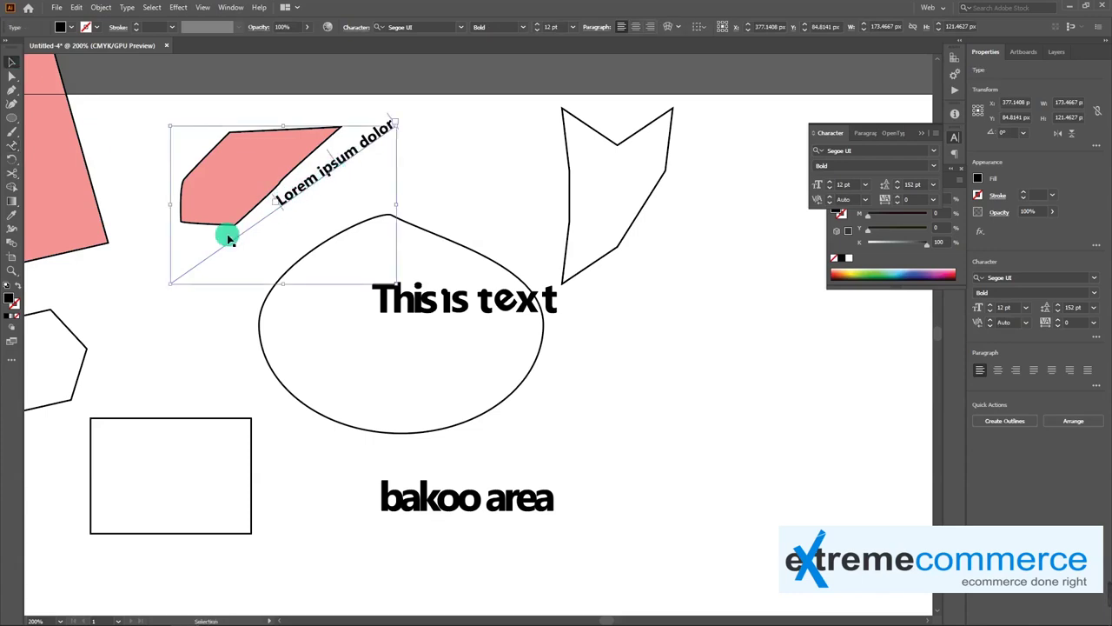
{"action": "left_click", "coordinate": [320, 180]}
{"action": "mouse_move", "coordinate": [320, 180]}
{"action": "left_mouse_down"}
{"action": "mouse_move", "coordinate": [422, 186]}
{"action": "mouse_move", "coordinate": [451, 165]}
{"action": "left_mouse_up"}
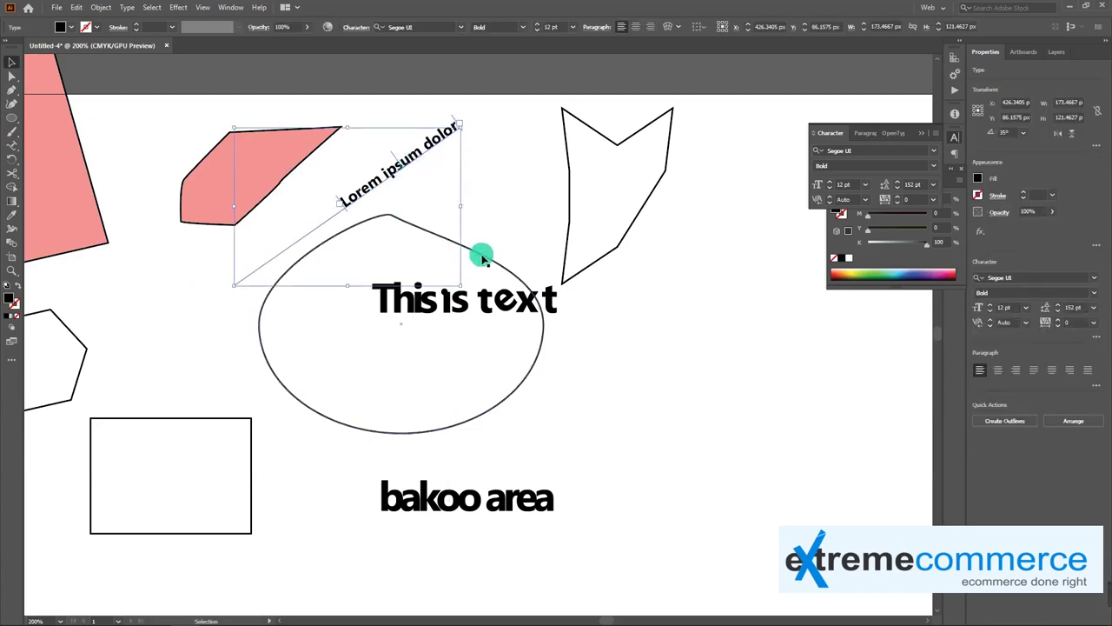
Step: Slide the path text down-left so it sits lower along its line
{"action": "left_click", "coordinate": [482, 253]}
{"action": "left_click", "coordinate": [422, 171]}
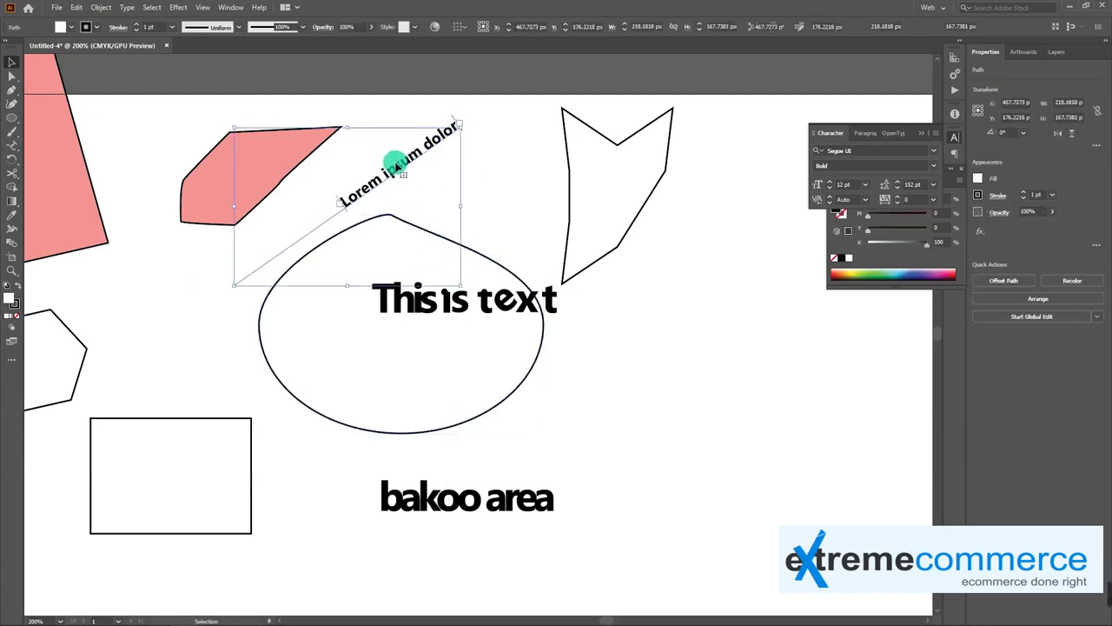
{"action": "left_click_drag", "start_coordinate": [395, 158], "coordinate": [344, 187]}
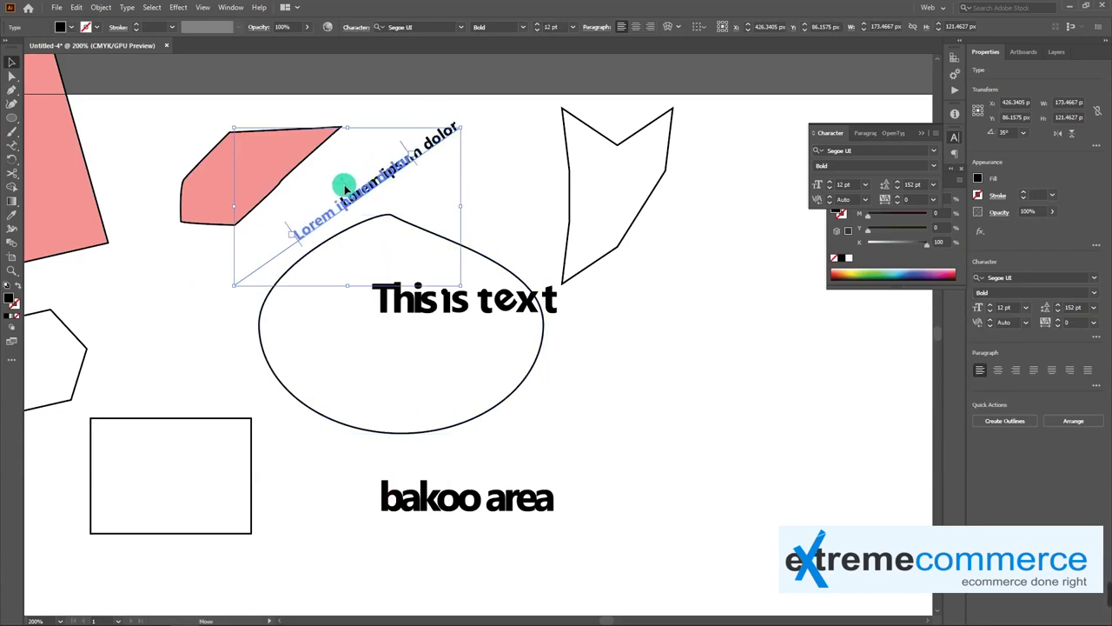
{"action": "left_click_drag", "start_coordinate": [344, 187], "coordinate": [342, 185]}
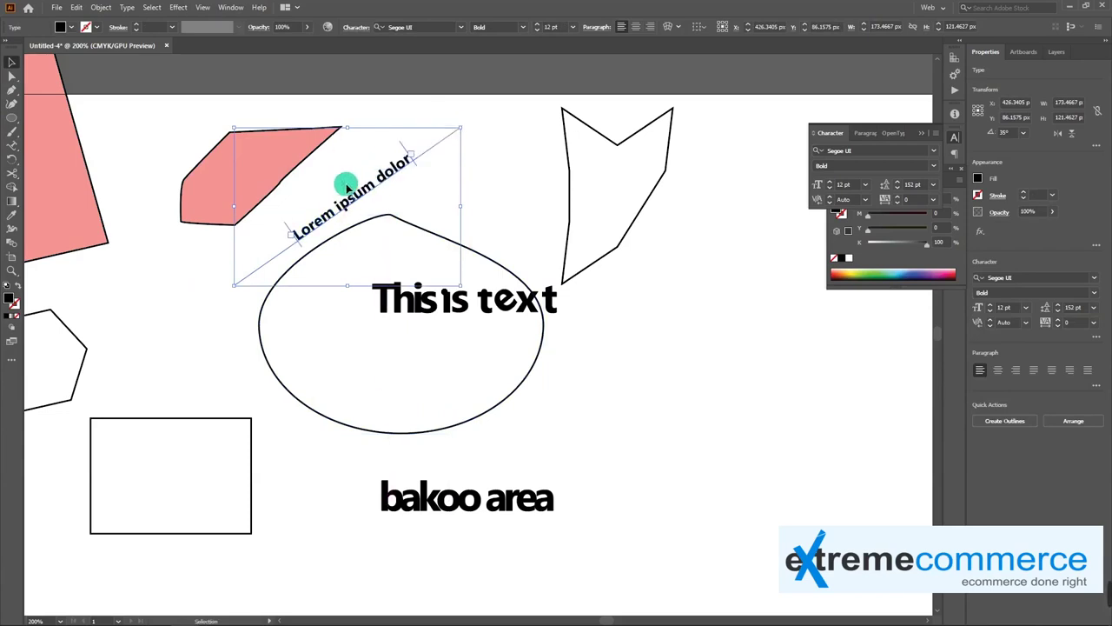
{"action": "double_click", "coordinate": [413, 160]}
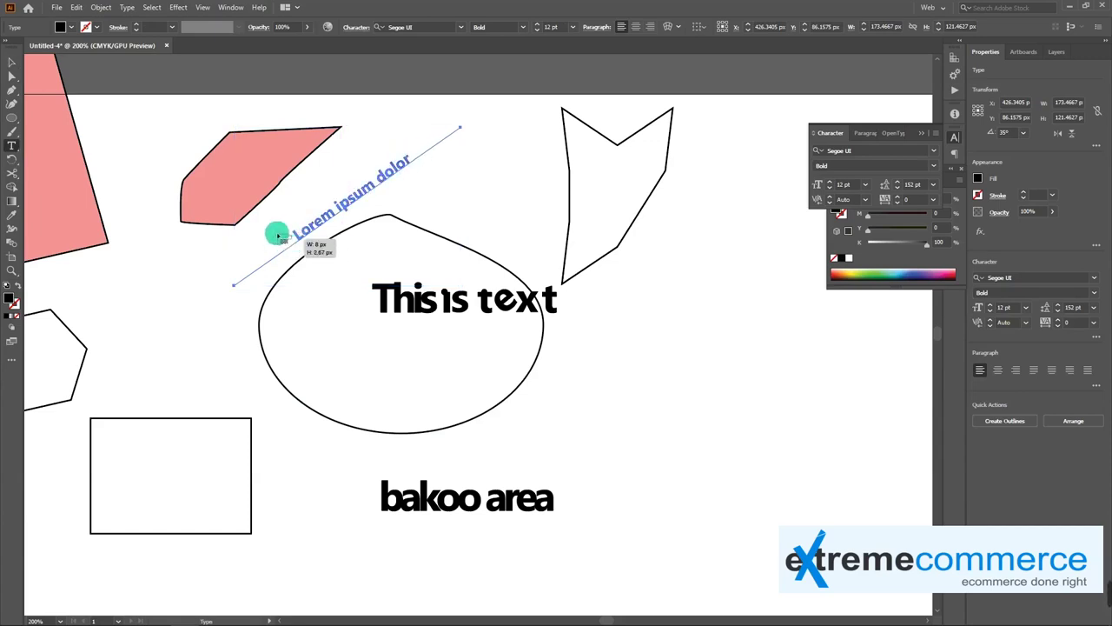
{"action": "key", "text": "Escape"}
{"action": "double_click", "coordinate": [400, 223]}
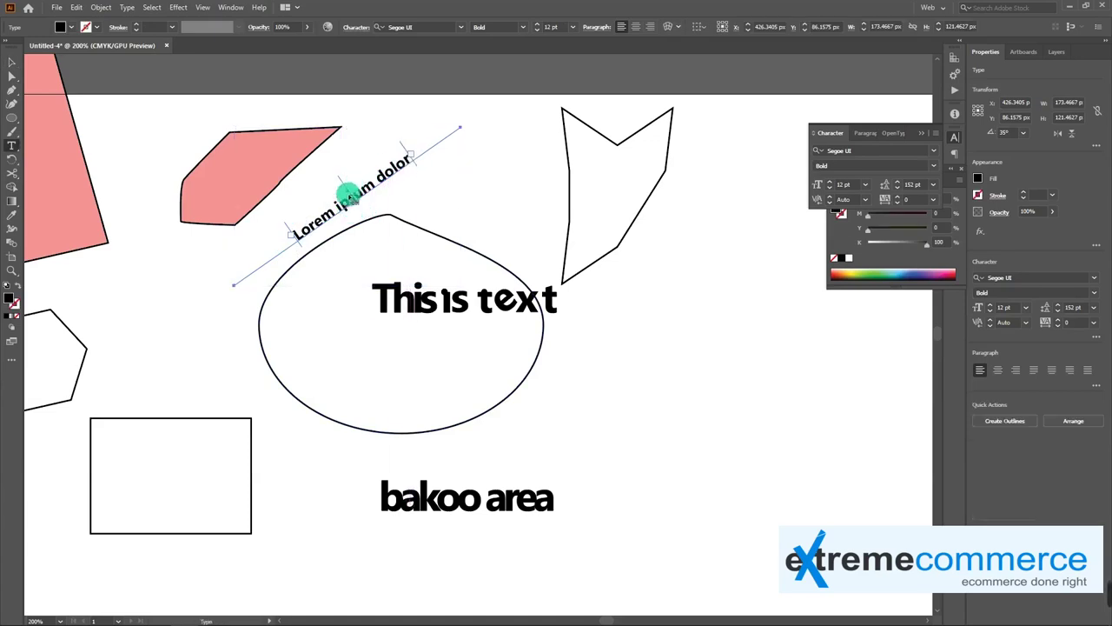
{"action": "key", "text": "Escape"}
Step: With Direct Selection, drag the line's end anchor down so it arcs above the teardrop
{"action": "key", "text": "a"}
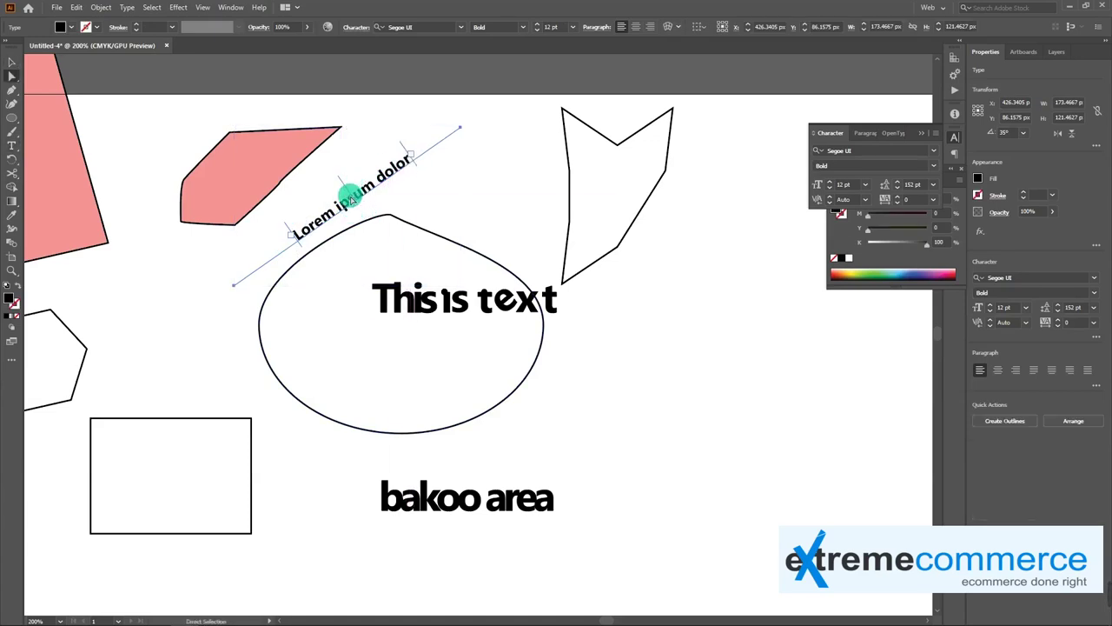
{"action": "mouse_move", "coordinate": [343, 185]}
{"action": "left_mouse_down"}
{"action": "mouse_move", "coordinate": [296, 228]}
{"action": "mouse_move", "coordinate": [336, 179]}
{"action": "left_mouse_up"}
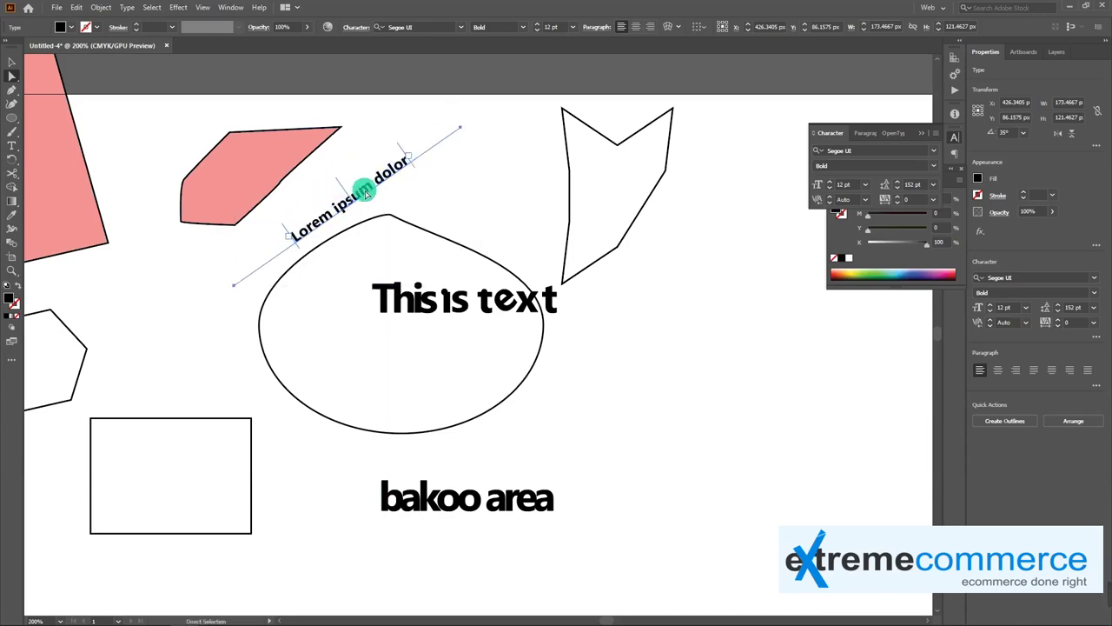
{"action": "left_click_drag", "start_coordinate": [460, 132], "coordinate": [463, 128]}
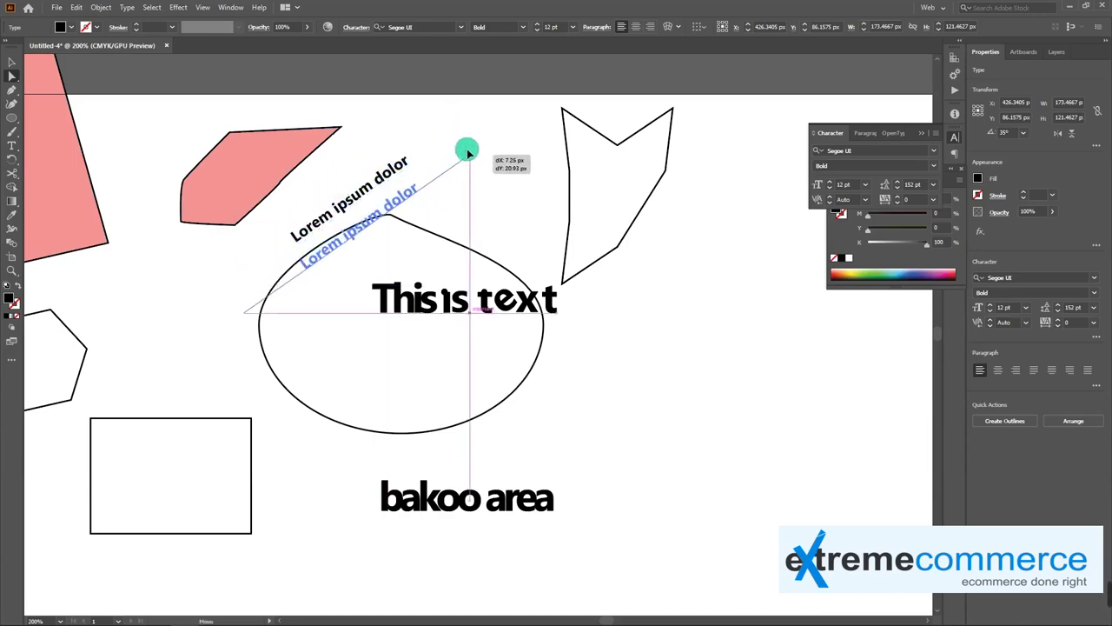
{"action": "mouse_move", "coordinate": [461, 128]}
{"action": "left_mouse_down"}
{"action": "mouse_move", "coordinate": [468, 146]}
{"action": "mouse_move", "coordinate": [434, 117]}
{"action": "mouse_move", "coordinate": [467, 133]}
{"action": "mouse_move", "coordinate": [360, 218]}
{"action": "mouse_move", "coordinate": [315, 235]}
{"action": "mouse_move", "coordinate": [432, 171]}
{"action": "left_mouse_up"}
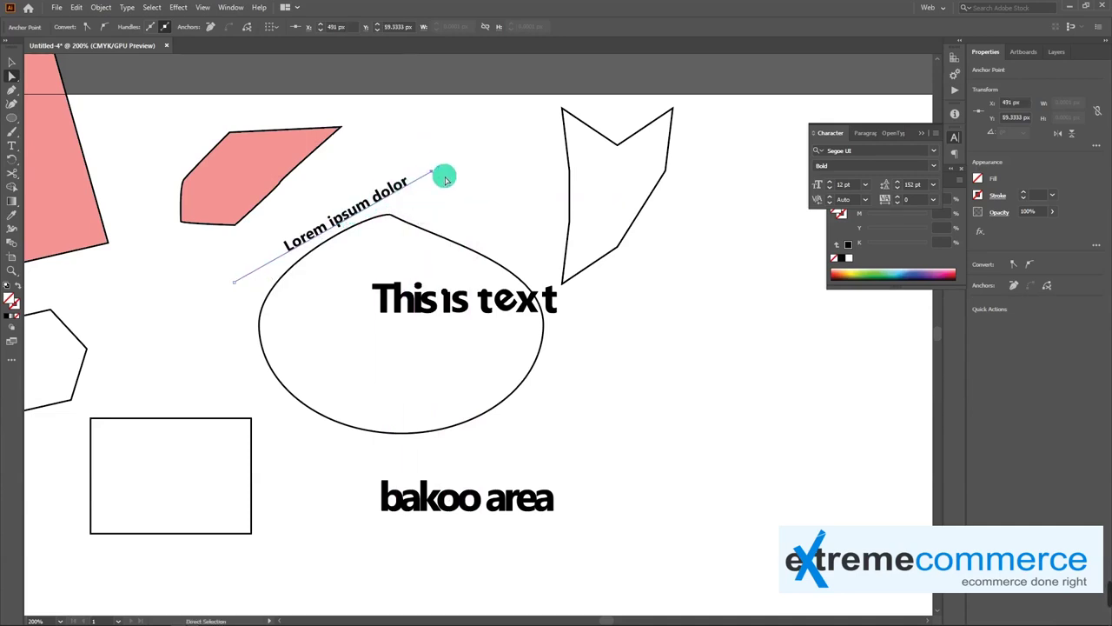
Step: Create vertical text 'This is a vertical text' and move it beside the notched shape
{"action": "left_click", "coordinate": [11, 148]}
{"action": "left_click_drag", "start_coordinate": [11, 148], "coordinate": [98, 179]}
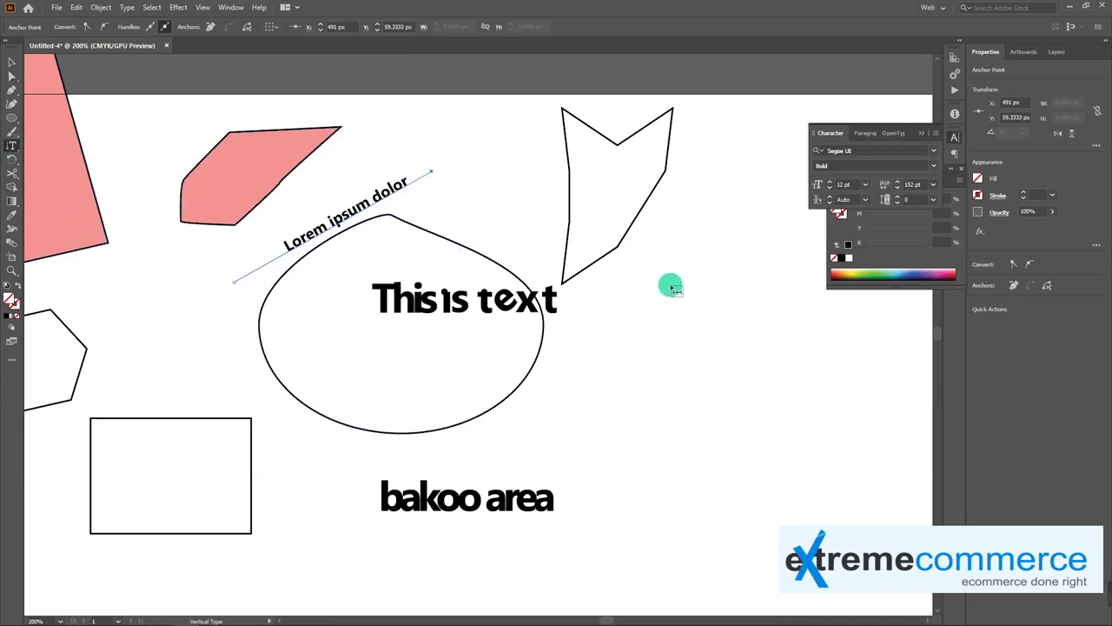
{"action": "left_click", "coordinate": [670, 287]}
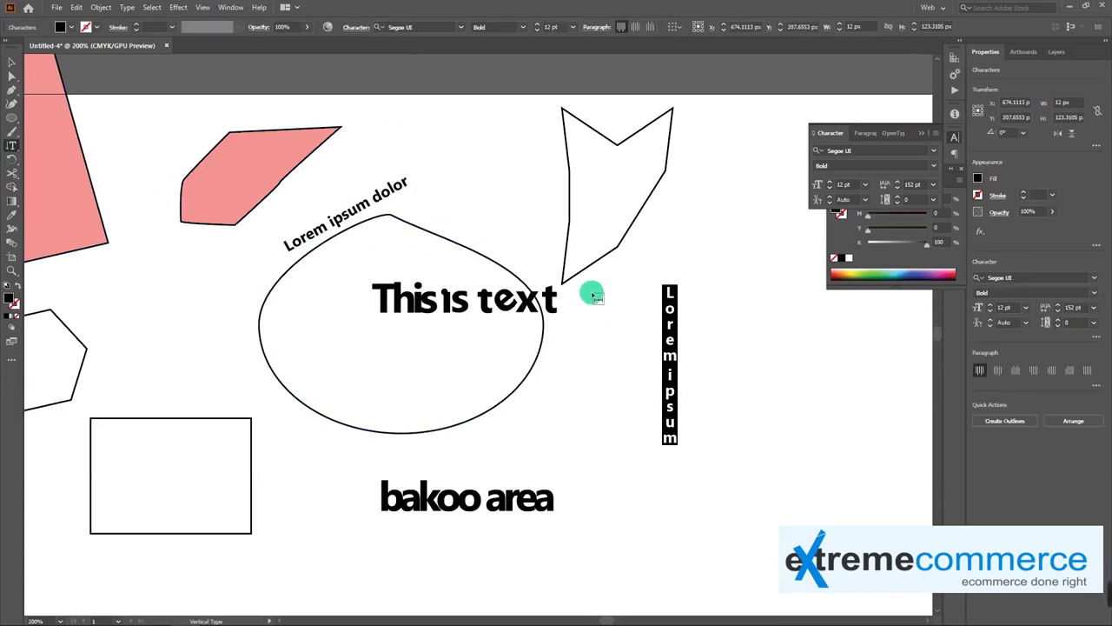
{"action": "left_click", "coordinate": [670, 293]}
{"action": "key", "text": "ctrl+a"}
{"action": "key", "text": "BackSpace"}
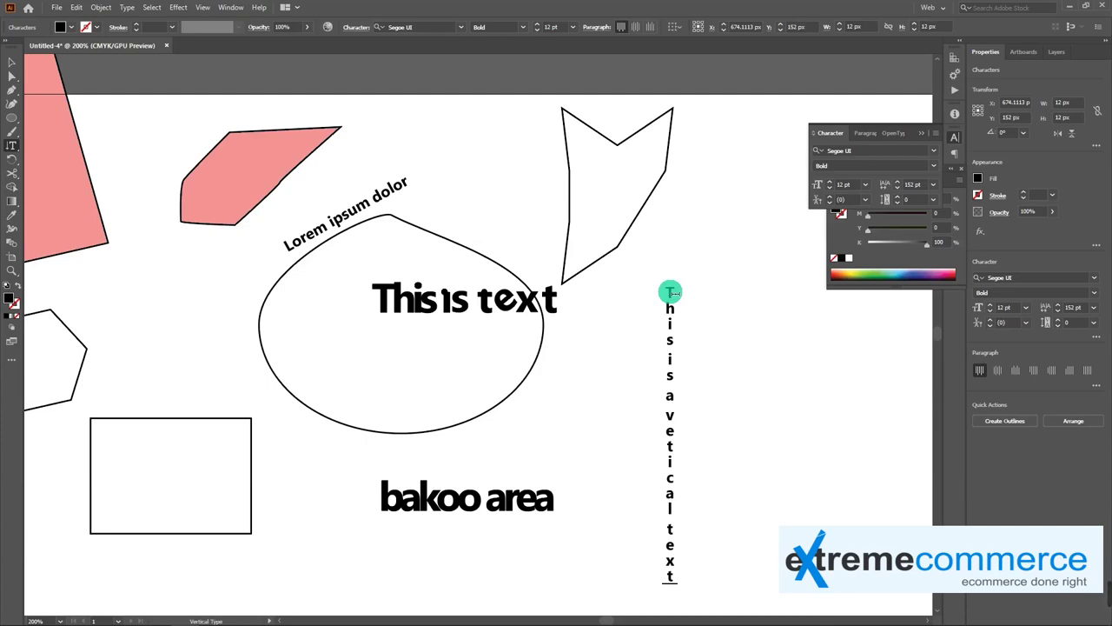
{"action": "key", "text": "Escape"}
{"action": "left_click", "coordinate": [722, 368]}
{"action": "left_click_drag", "start_coordinate": [665, 377], "coordinate": [718, 275]}
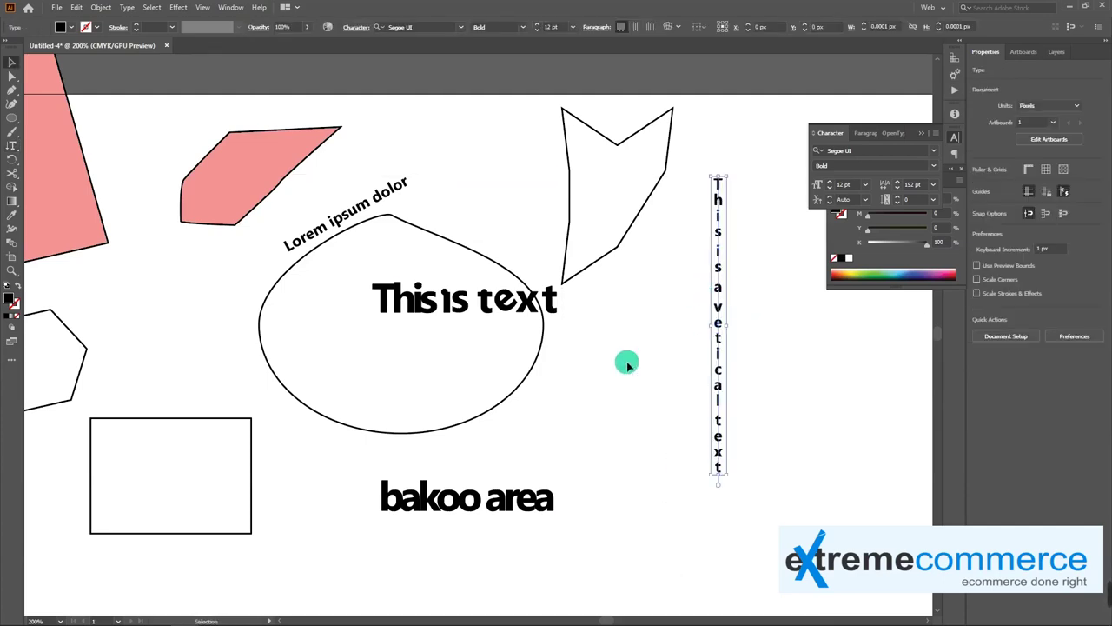
{"action": "left_click", "coordinate": [21, 148]}
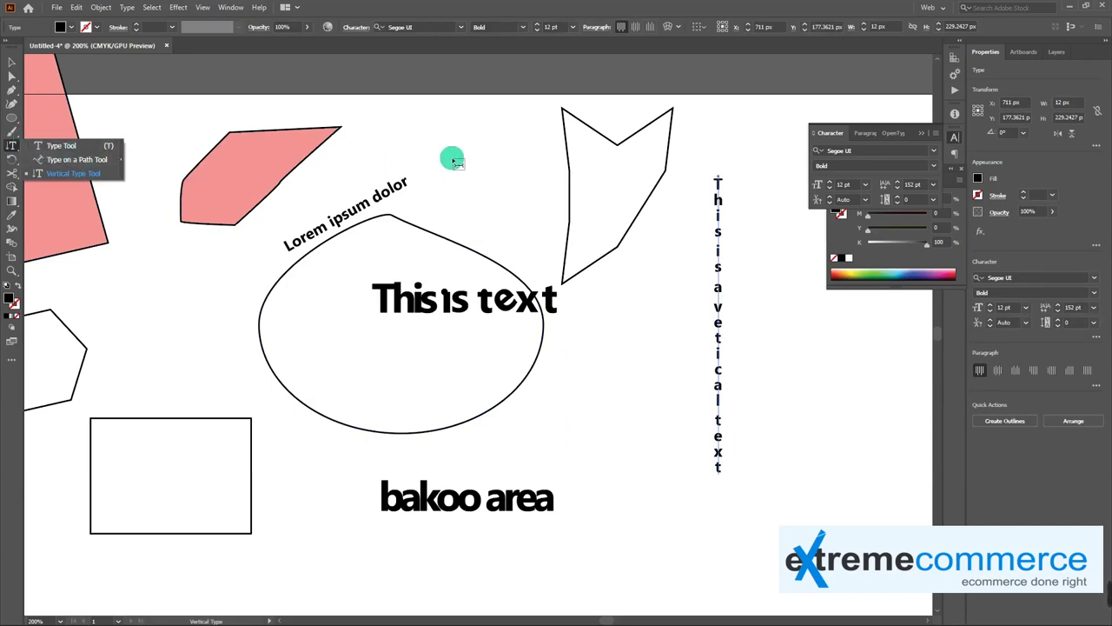
Step: Zoom out, draw a placeholder-filled text area, then undo it
{"action": "left_click", "coordinate": [94, 145]}
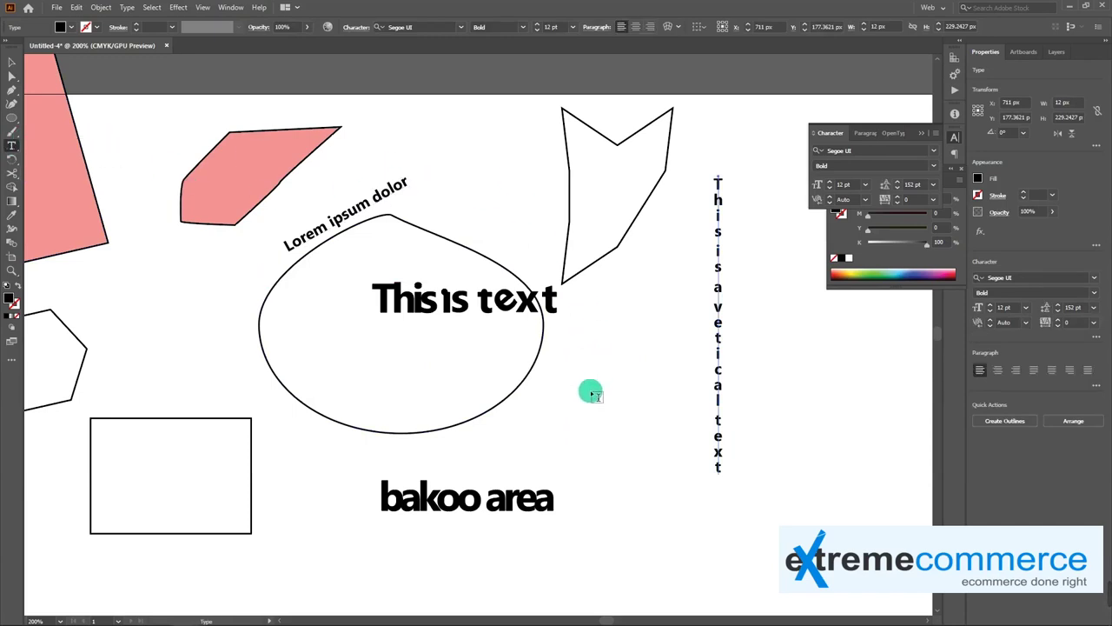
{"action": "key", "text": "ctrl+minus"}
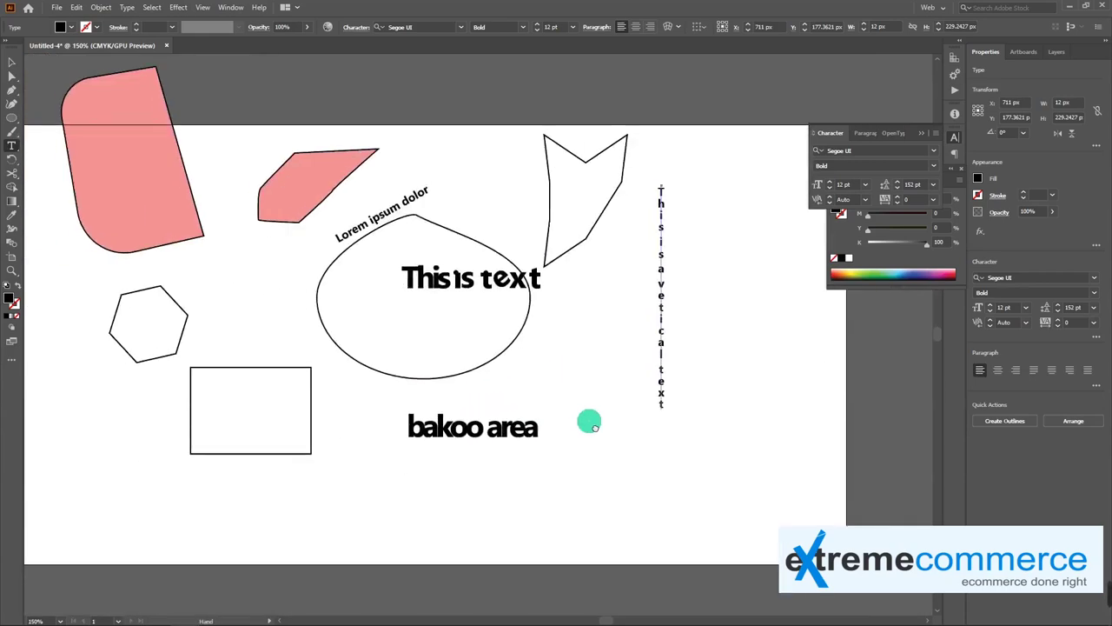
{"action": "left_click_drag", "start_coordinate": [764, 504], "coordinate": [12, 94]}
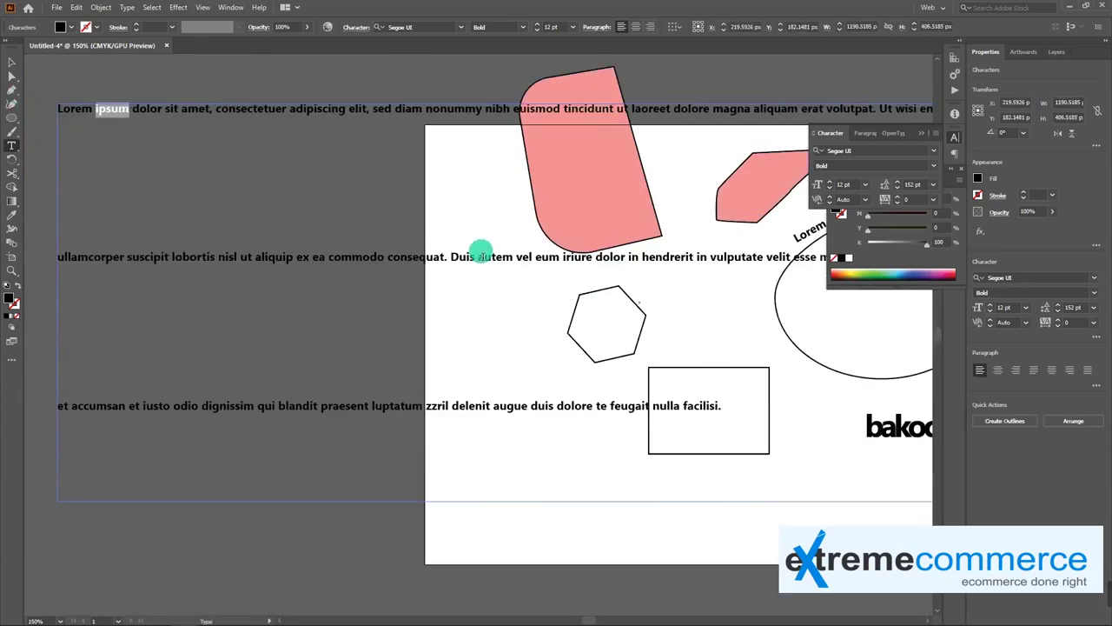
{"action": "left_click_drag", "start_coordinate": [481, 255], "coordinate": [215, 215]}
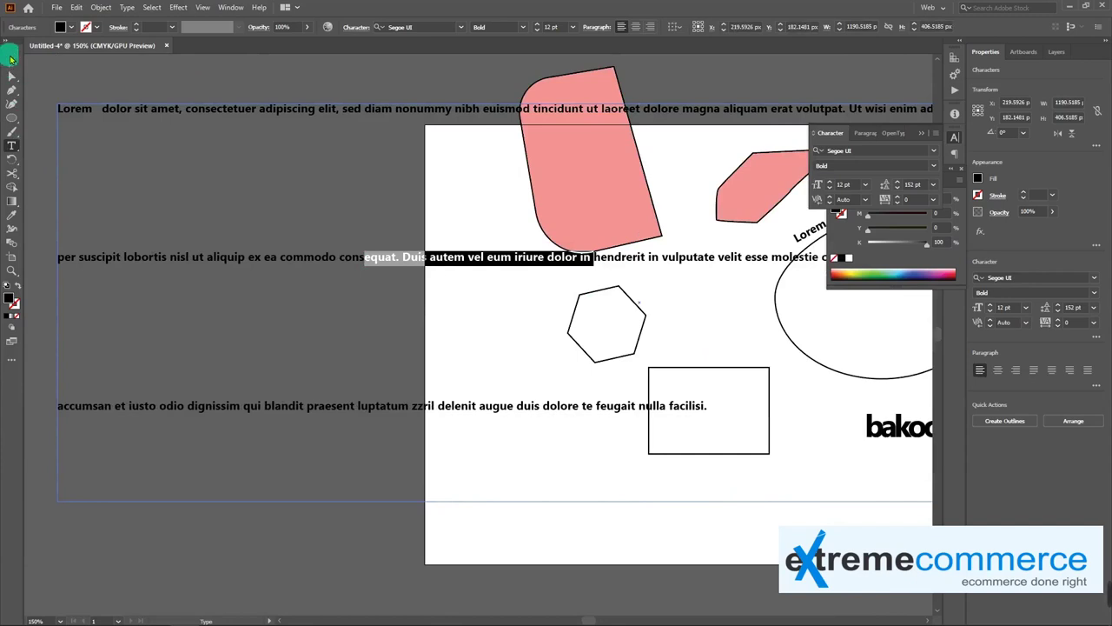
{"action": "key", "text": "ctrl+z"}
{"action": "key", "text": "ctrl+z"}
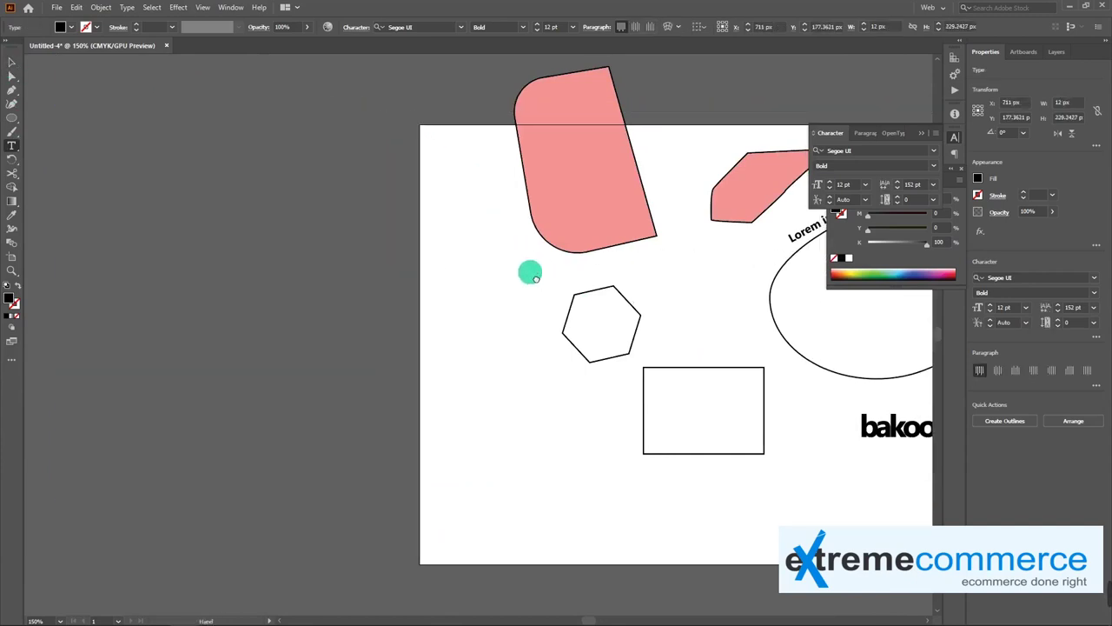
Step: Select every object on the artboard with Ctrl+A
{"action": "scroll", "coordinate": [530, 275], "scroll_direction": "right", "scroll_amount": 10}
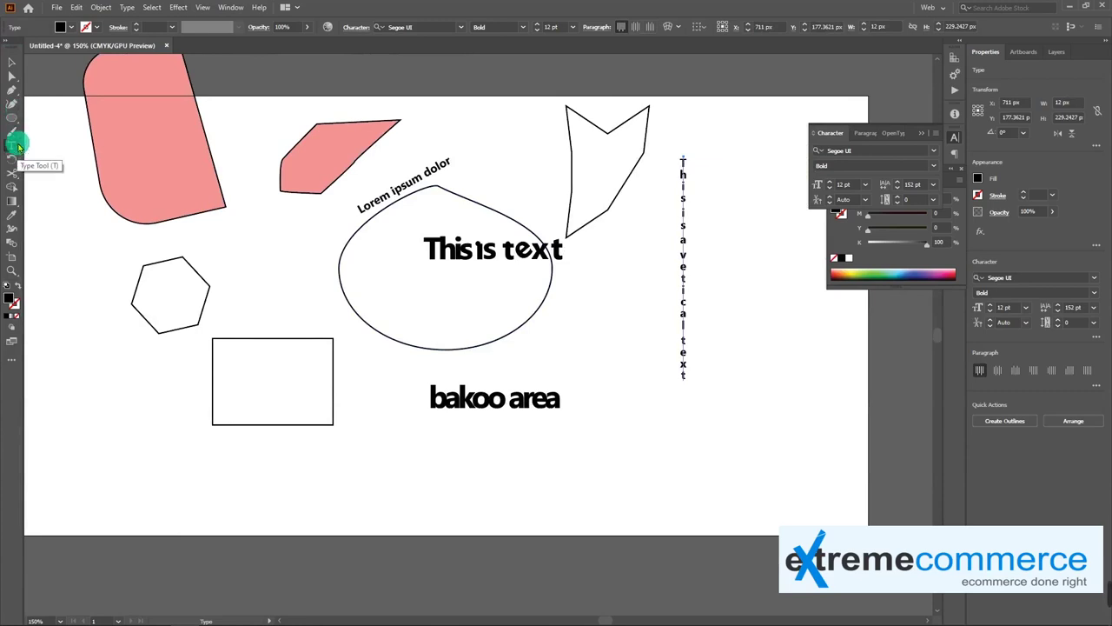
{"action": "left_click", "coordinate": [13, 63]}
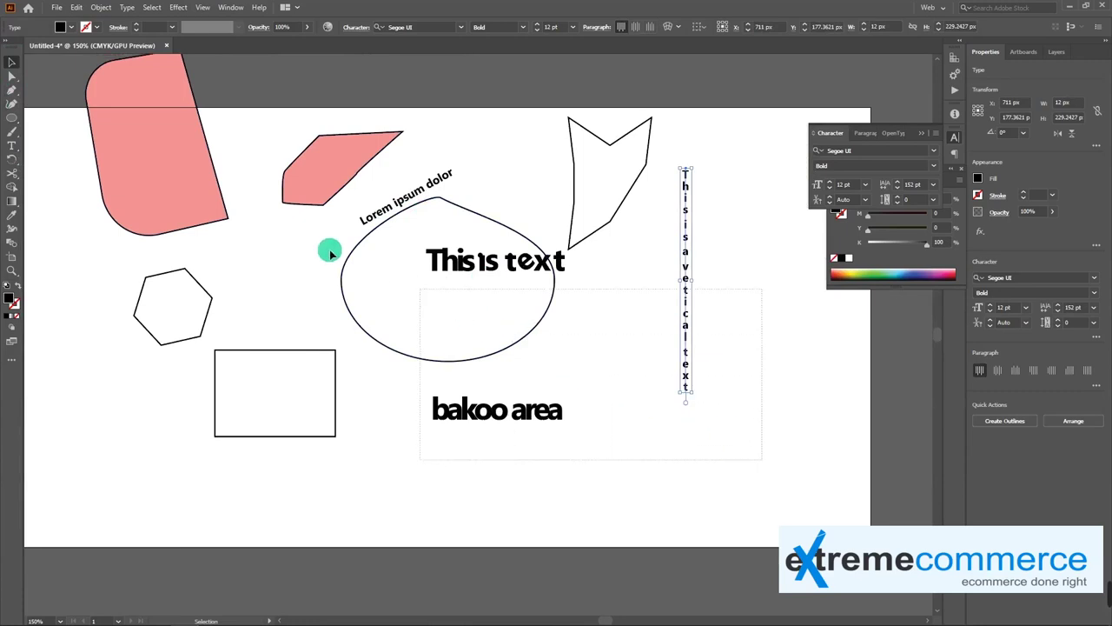
{"action": "scroll", "coordinate": [78, 113], "scroll_direction": "left", "scroll_amount": 5}
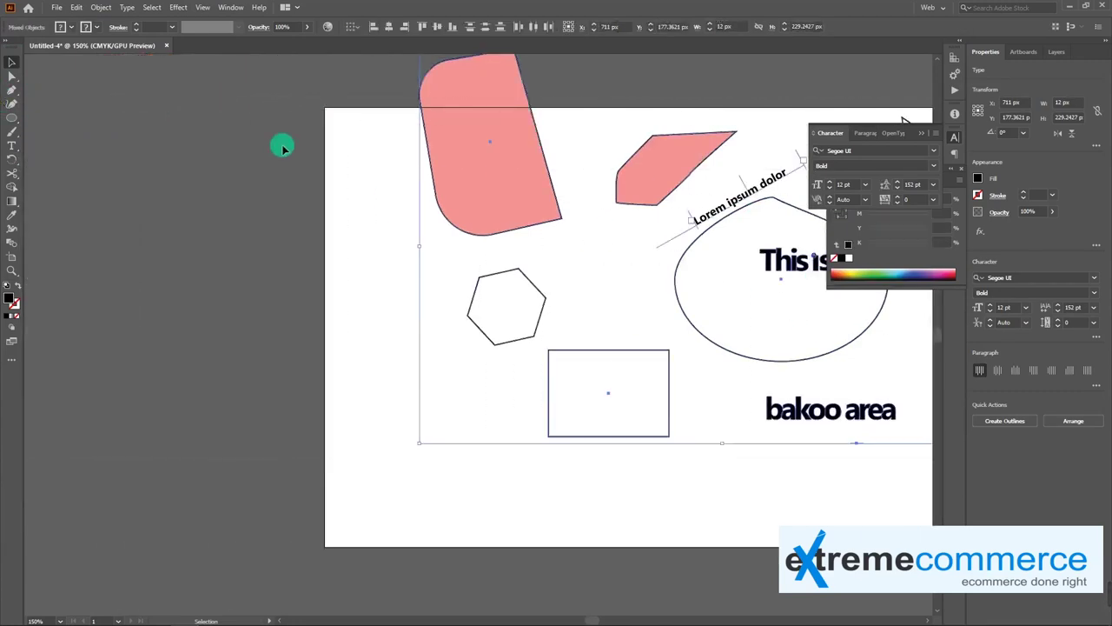
{"action": "key", "text": "ctrl+a"}
{"action": "scroll", "coordinate": [316, 313], "scroll_direction": "right", "scroll_amount": 5}
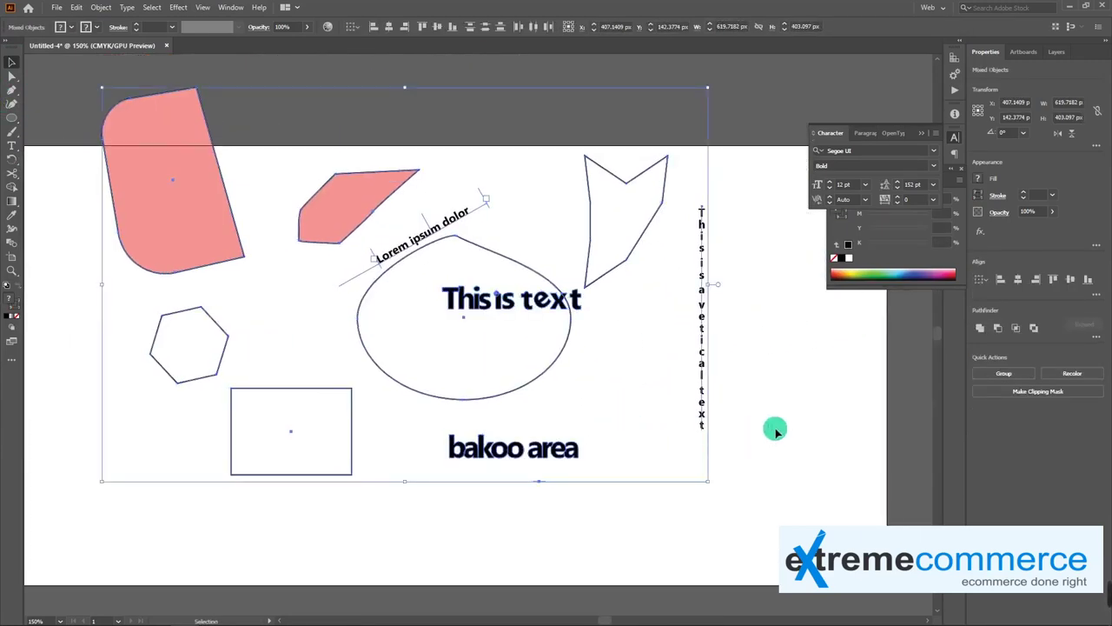
{"action": "left_click", "coordinate": [807, 445]}
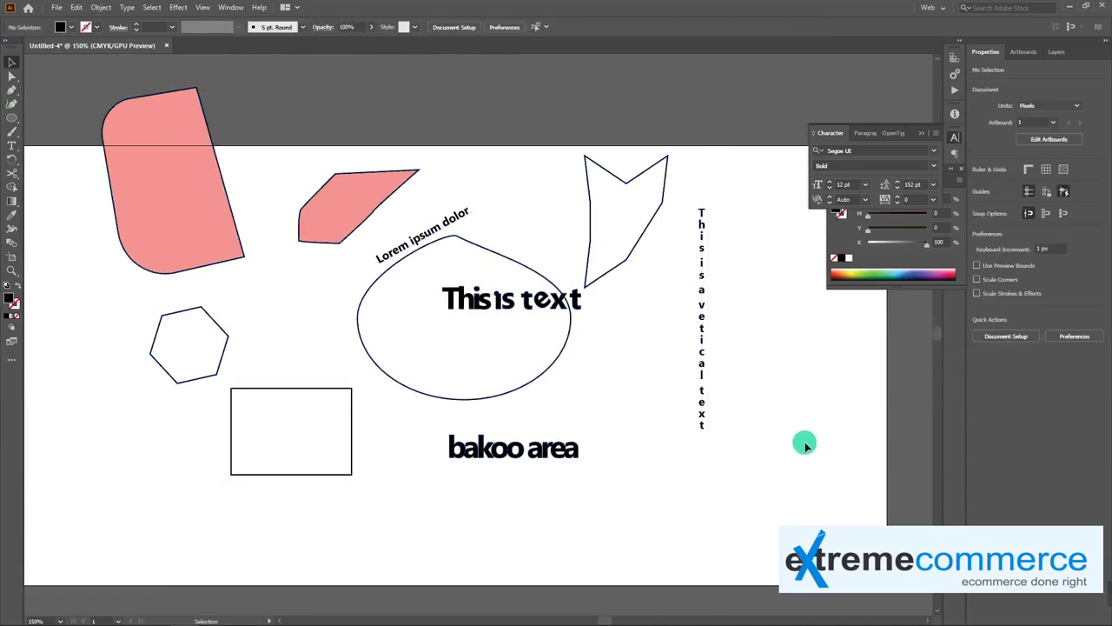
{"action": "key", "text": "ctrl+a"}
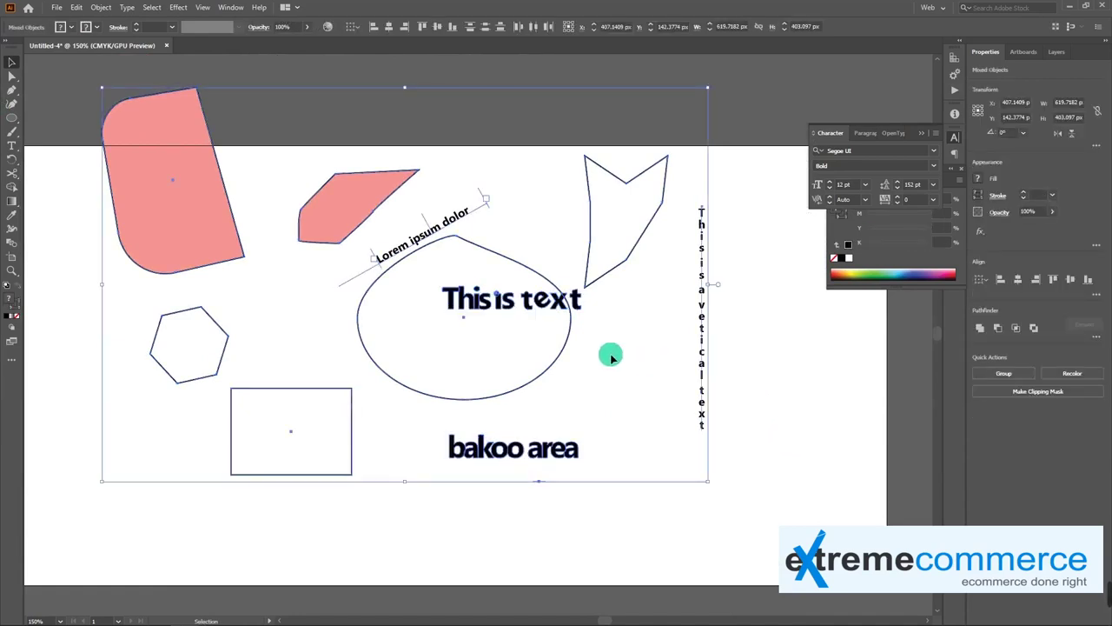
Step: Delete all artwork and draw a placeholder text area near the artboard's top left
{"action": "key", "text": "Delete"}
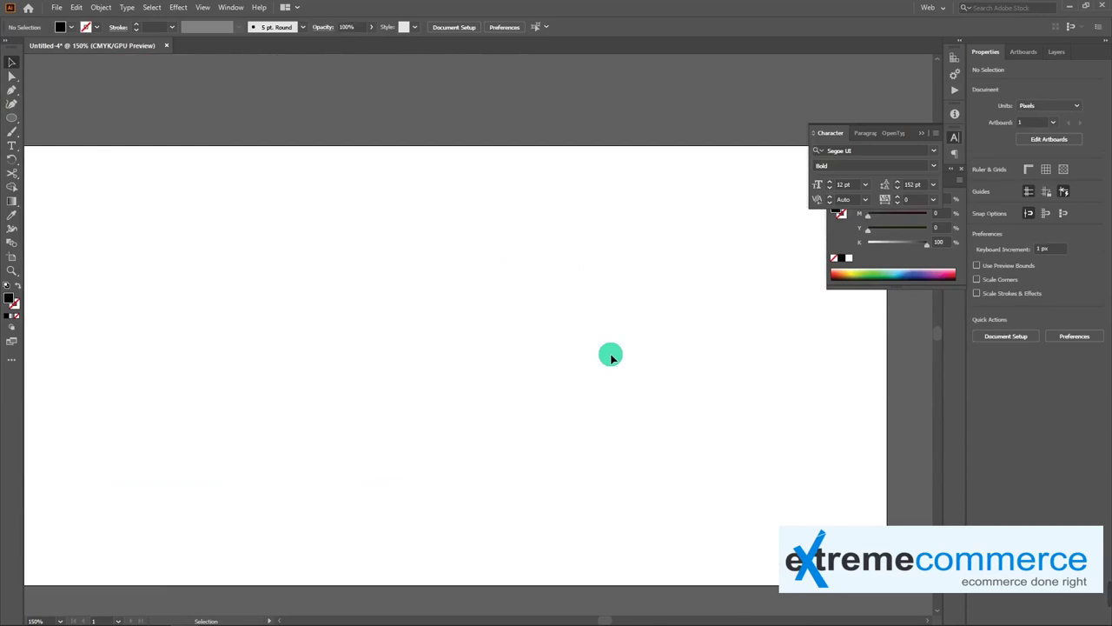
{"action": "scroll", "coordinate": [173, 210], "scroll_direction": "down", "scroll_amount": 1}
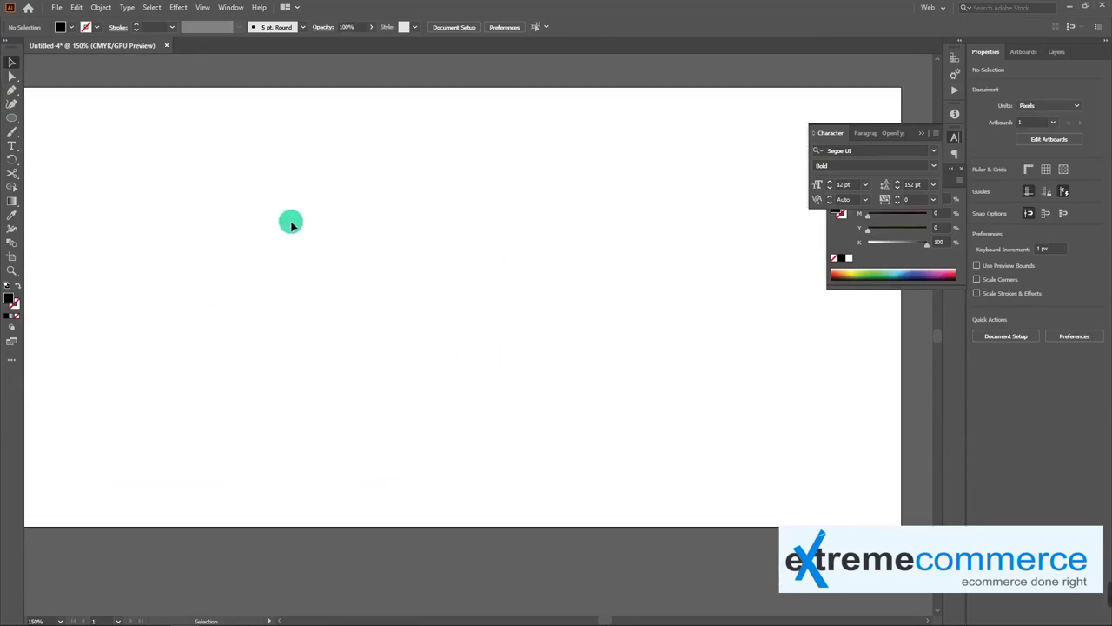
{"action": "left_click", "coordinate": [11, 146]}
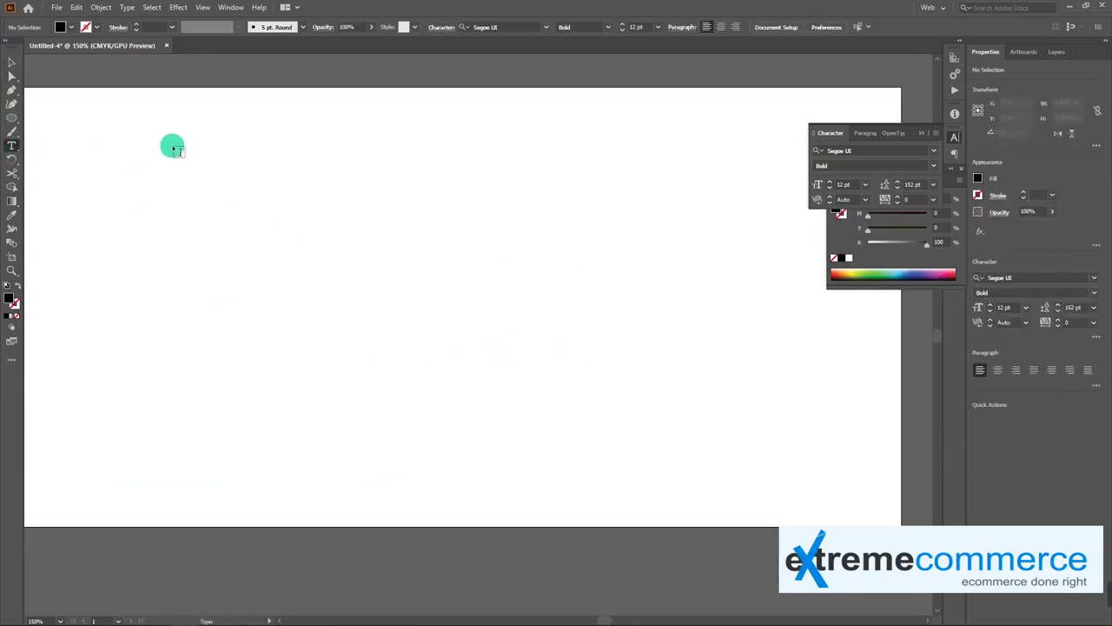
{"action": "left_click_drag", "start_coordinate": [150, 128], "coordinate": [497, 290]}
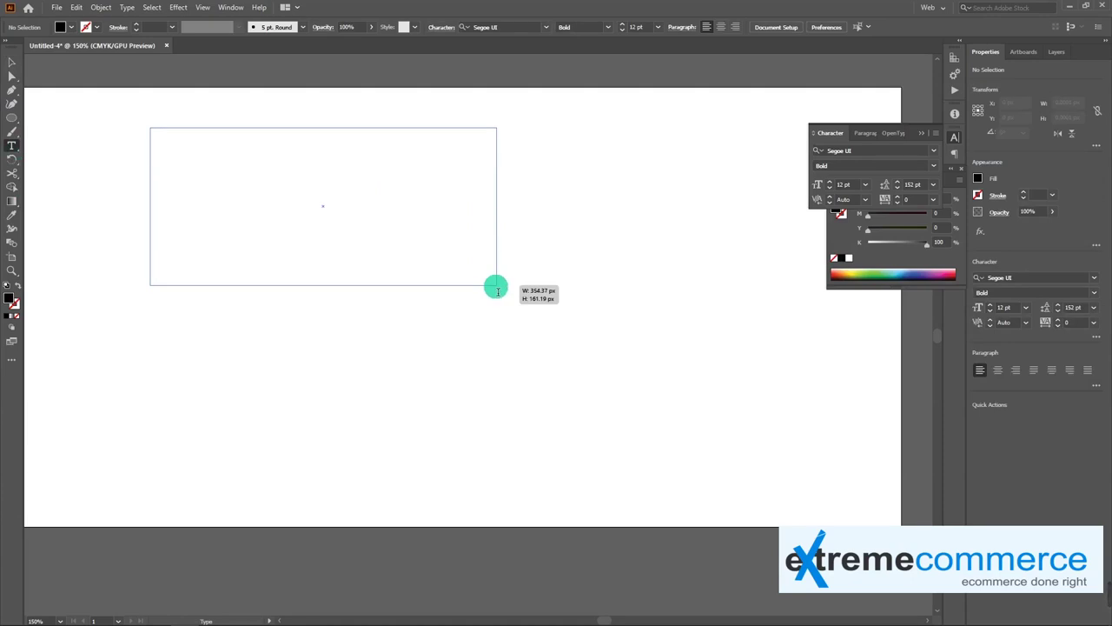
{"action": "left_click_drag", "start_coordinate": [497, 289], "coordinate": [495, 285]}
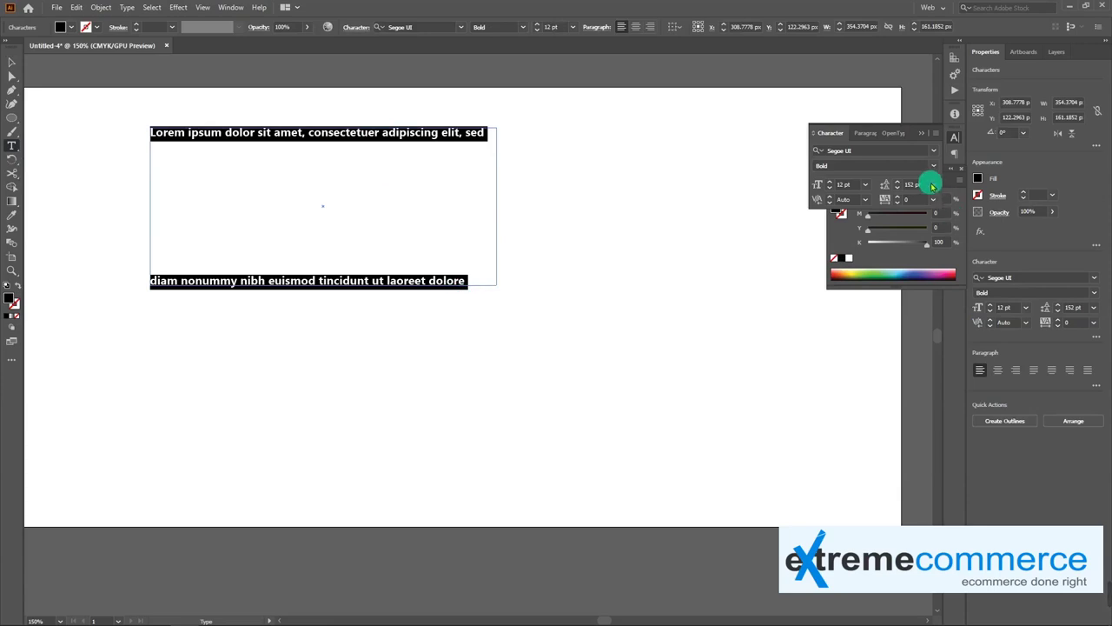
Step: Set leading to Auto and paste copies of the two-line paragraph to fill the frame
{"action": "left_click", "coordinate": [933, 184]}
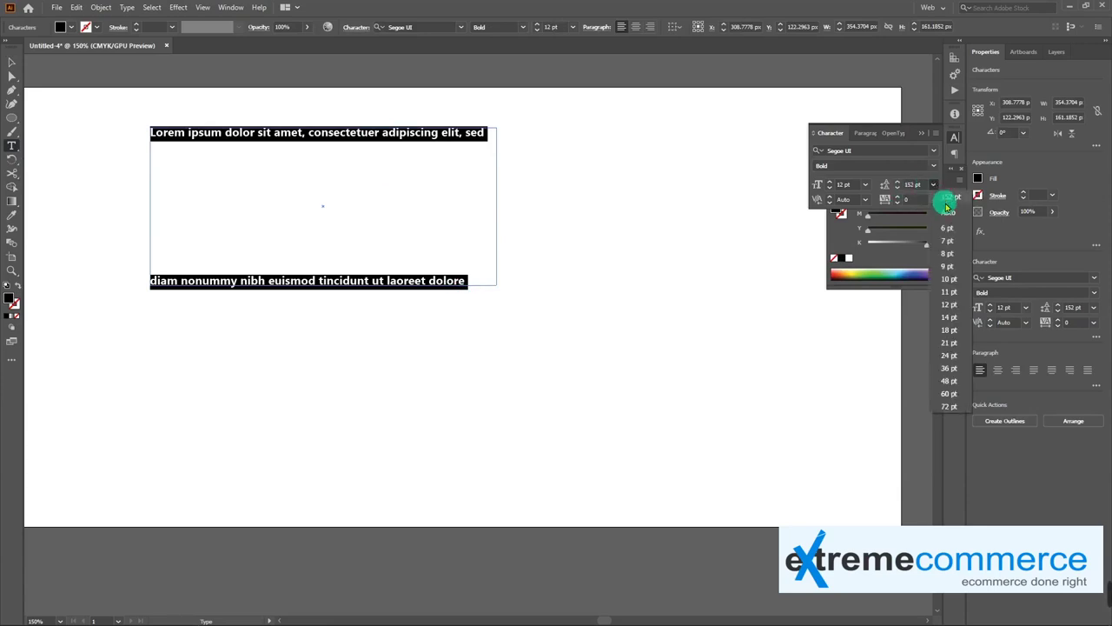
{"action": "left_click", "coordinate": [948, 212]}
{"action": "left_click", "coordinate": [407, 159]}
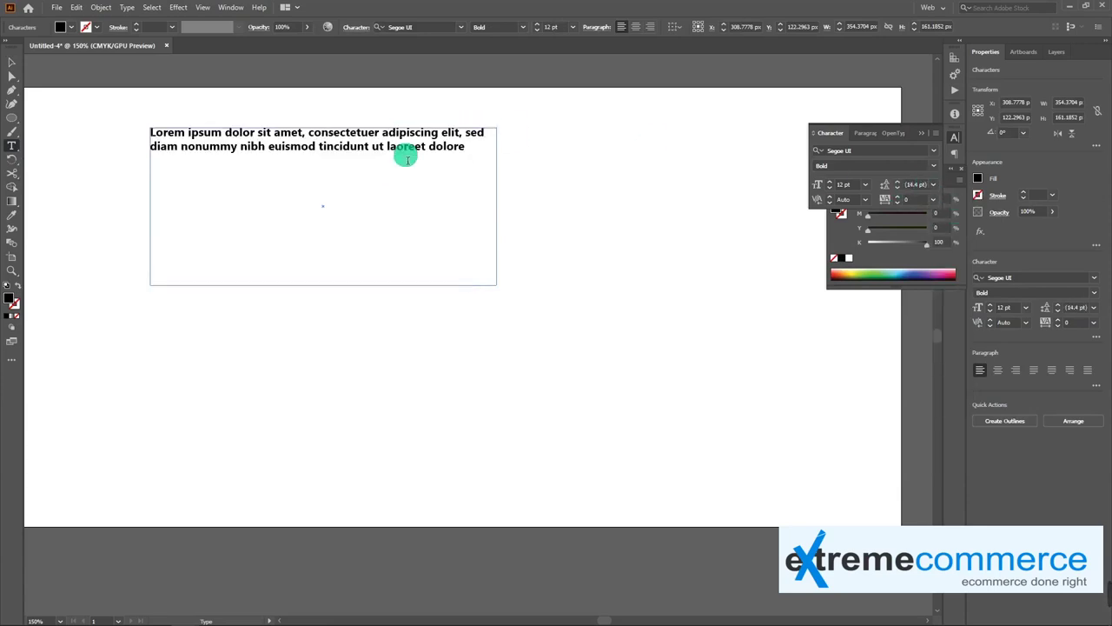
{"action": "left_click_drag", "start_coordinate": [468, 148], "coordinate": [139, 131]}
{"action": "key", "text": "ctrl+c"}
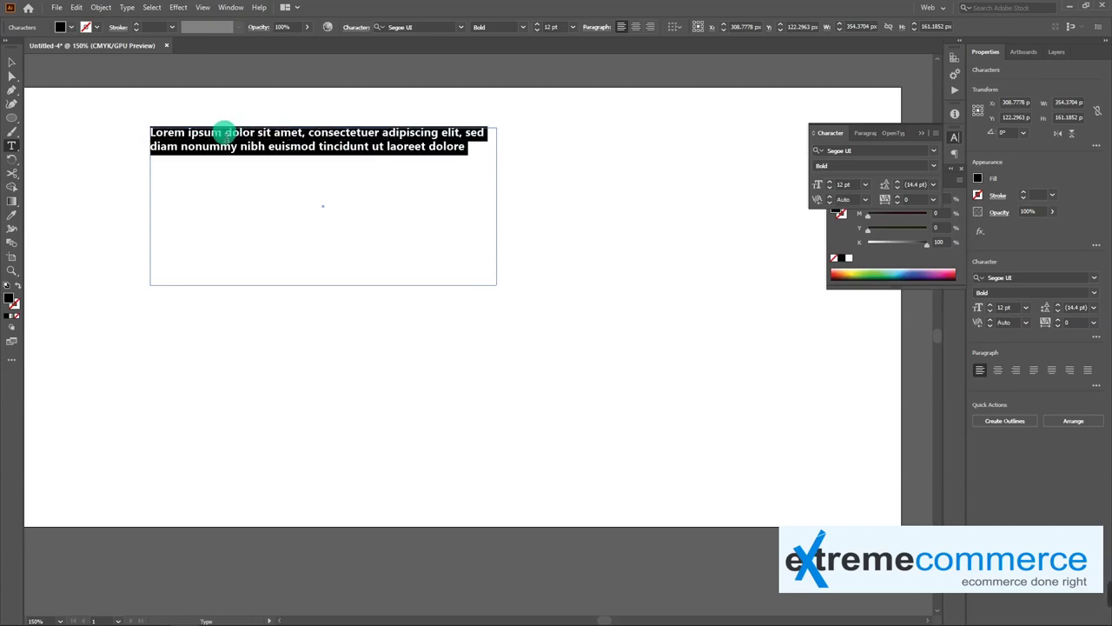
{"action": "left_click_drag", "start_coordinate": [469, 150], "coordinate": [113, 133]}
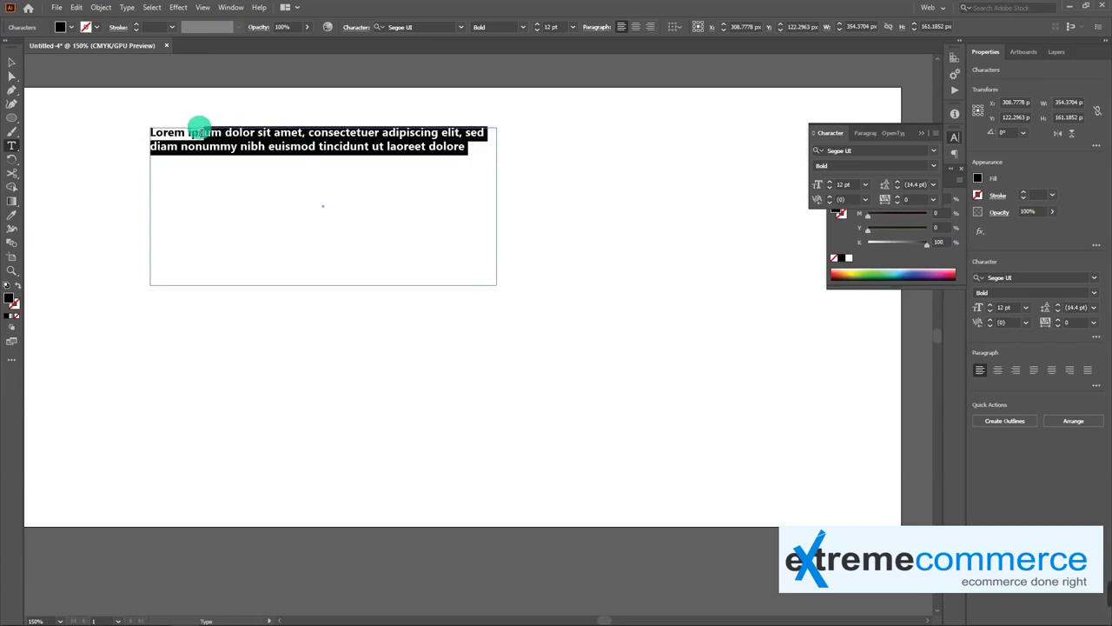
{"action": "key", "text": "ctrl+v"}
{"action": "key", "text": "ctrl+v"}
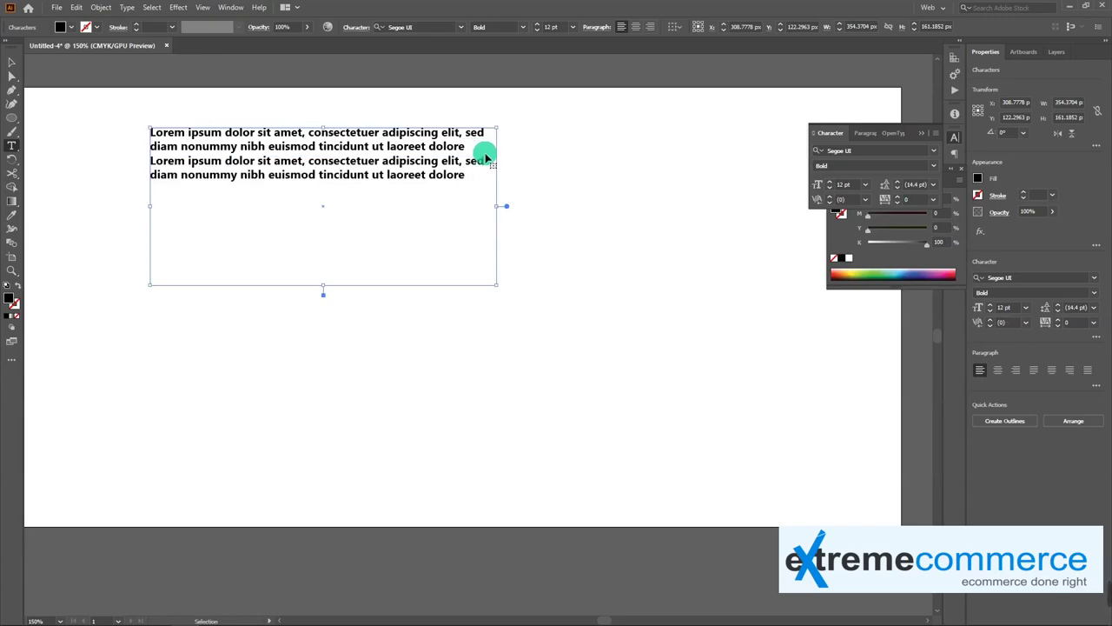
{"action": "key", "text": "ctrl+v"}
{"action": "key", "text": "ctrl+v"}
{"action": "key", "text": "ctrl+v"}
{"action": "left_click", "coordinate": [472, 266]}
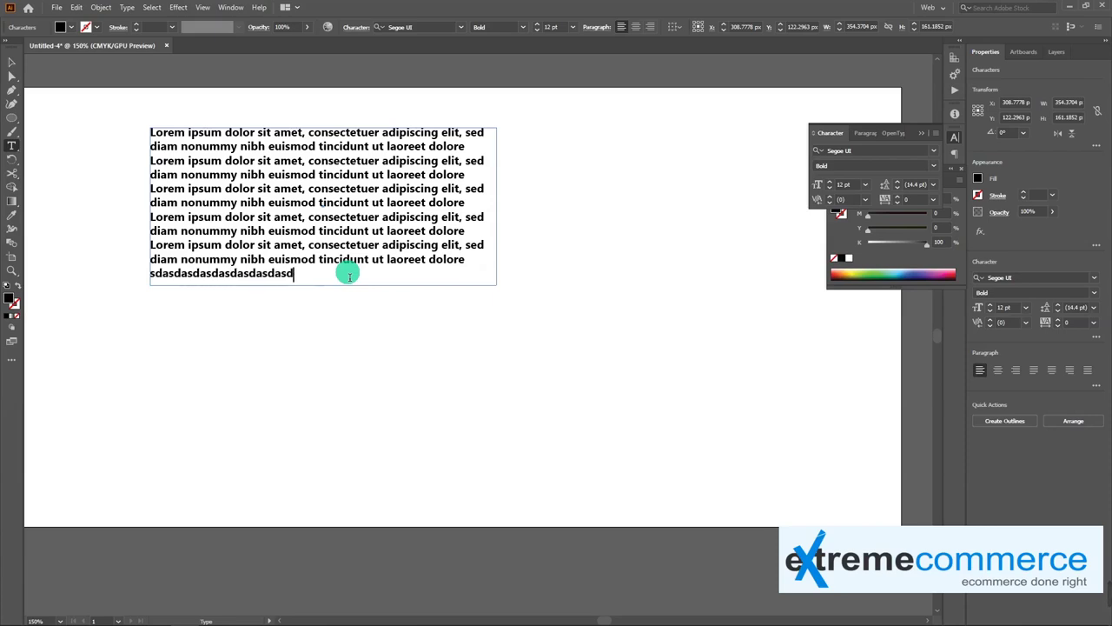
{"action": "left_click", "coordinate": [11, 62]}
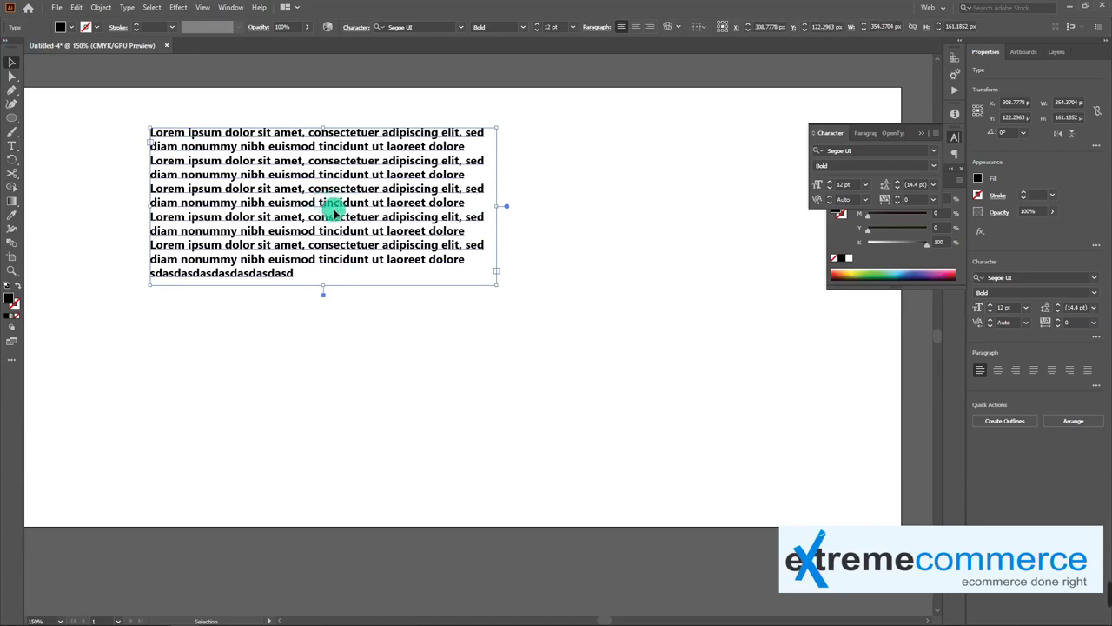
Step: Move the text frame lower right and try center and right alignment
{"action": "left_click_drag", "start_coordinate": [334, 212], "coordinate": [421, 232]}
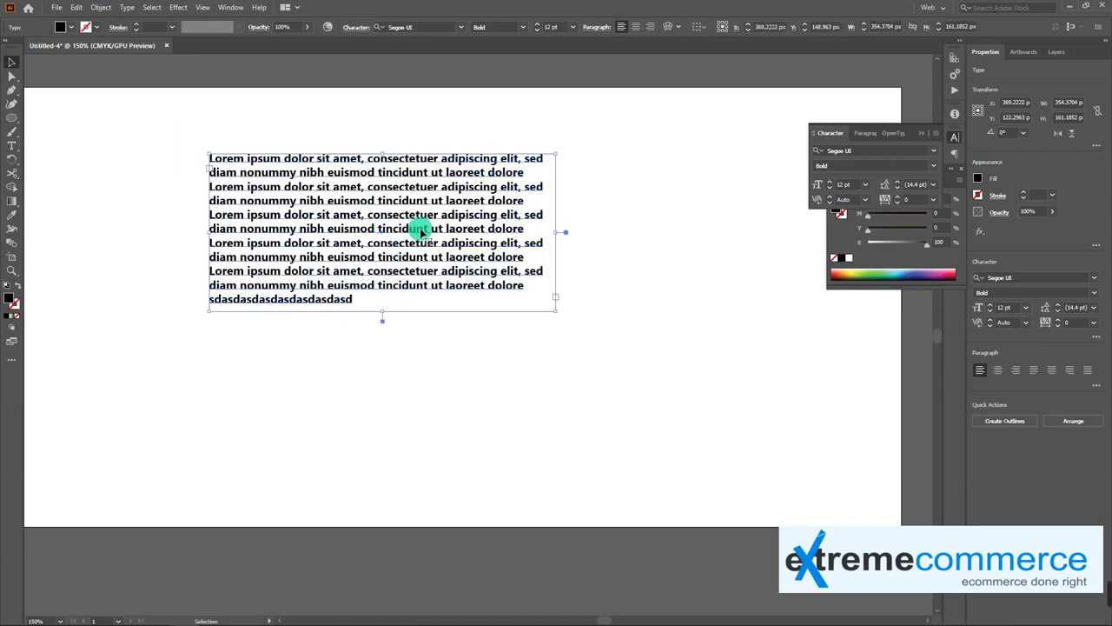
{"action": "left_click", "coordinate": [635, 28]}
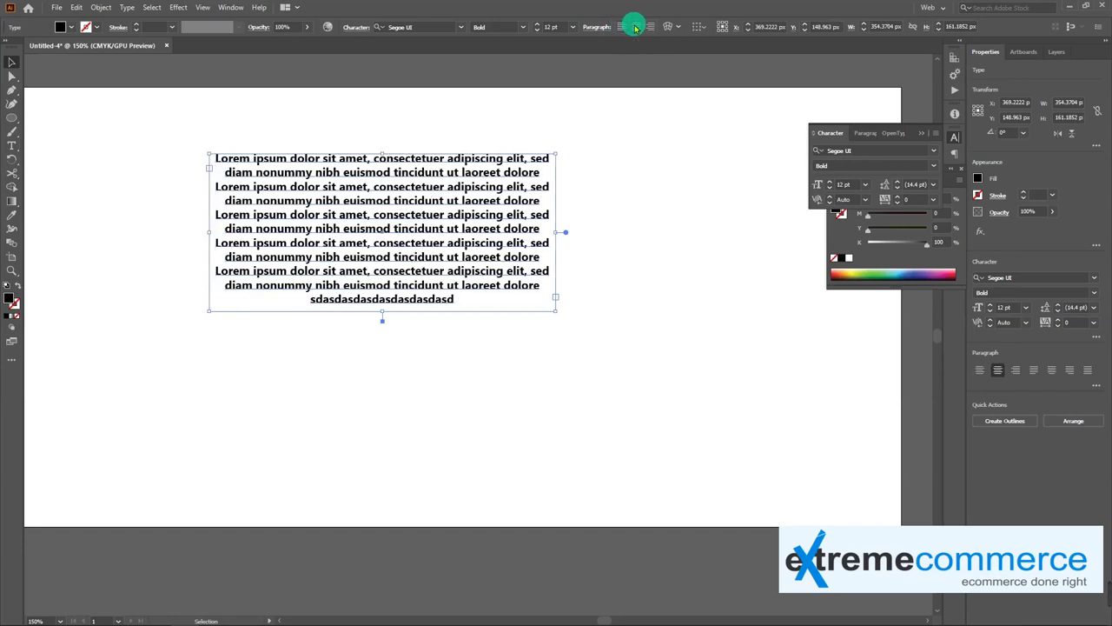
{"action": "left_click", "coordinate": [650, 27]}
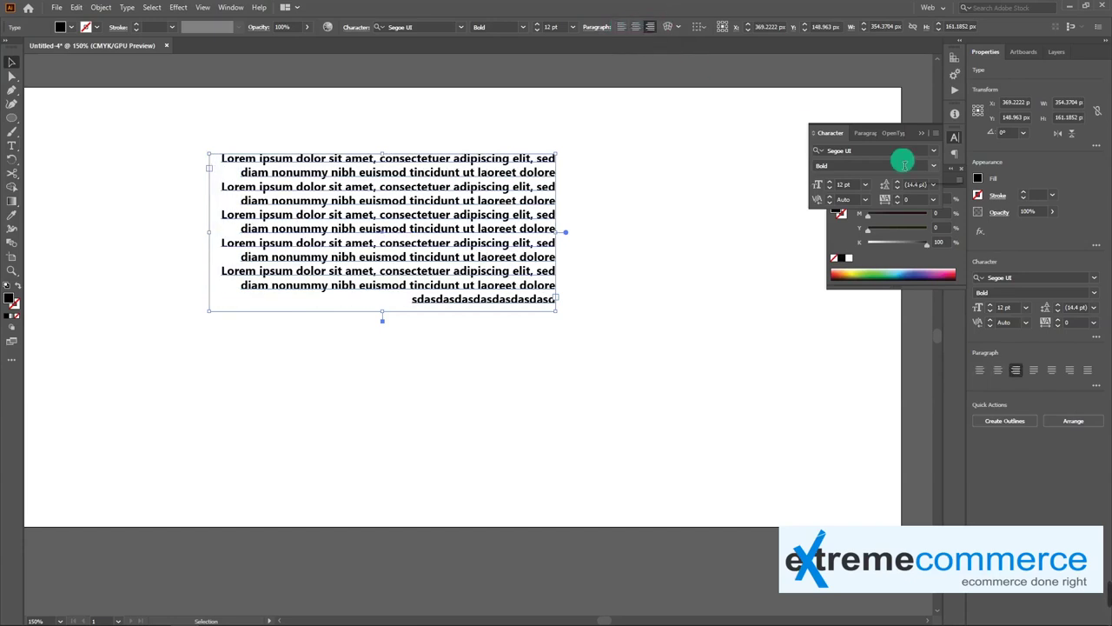
Step: Apply Justify All Lines to the text block in the Paragraph panel
{"action": "left_click", "coordinate": [865, 135]}
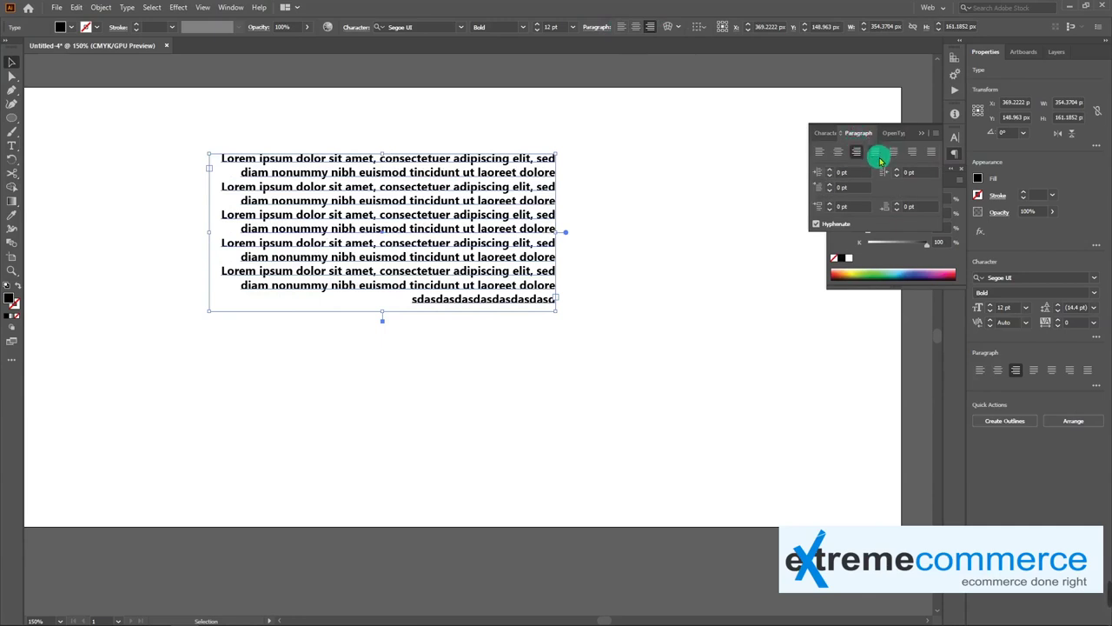
{"action": "left_click", "coordinate": [875, 152]}
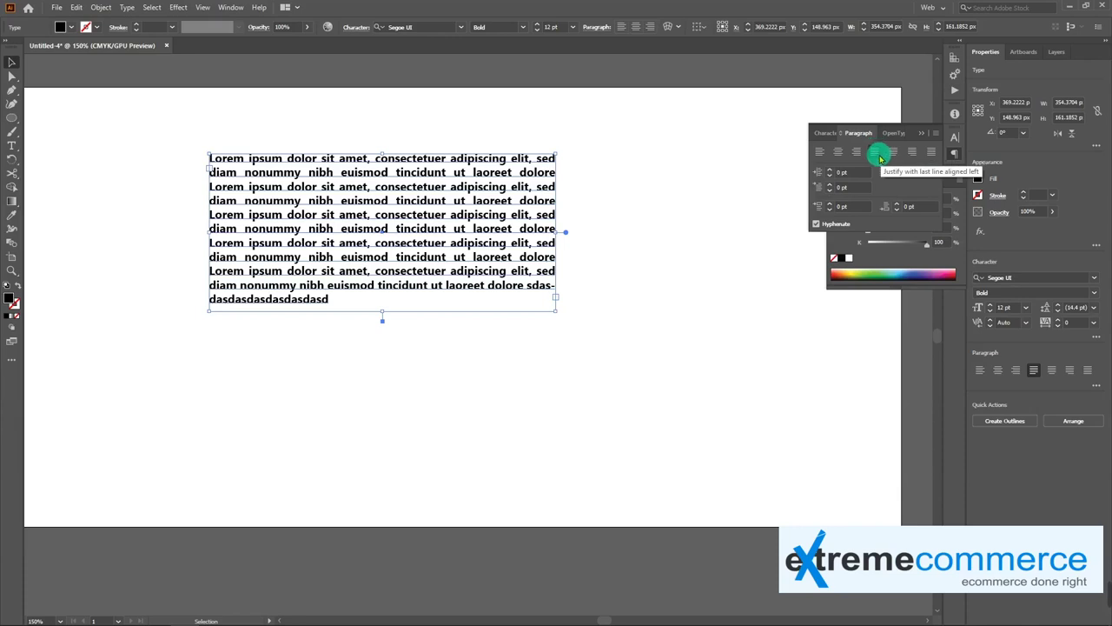
{"action": "left_click", "coordinate": [893, 152]}
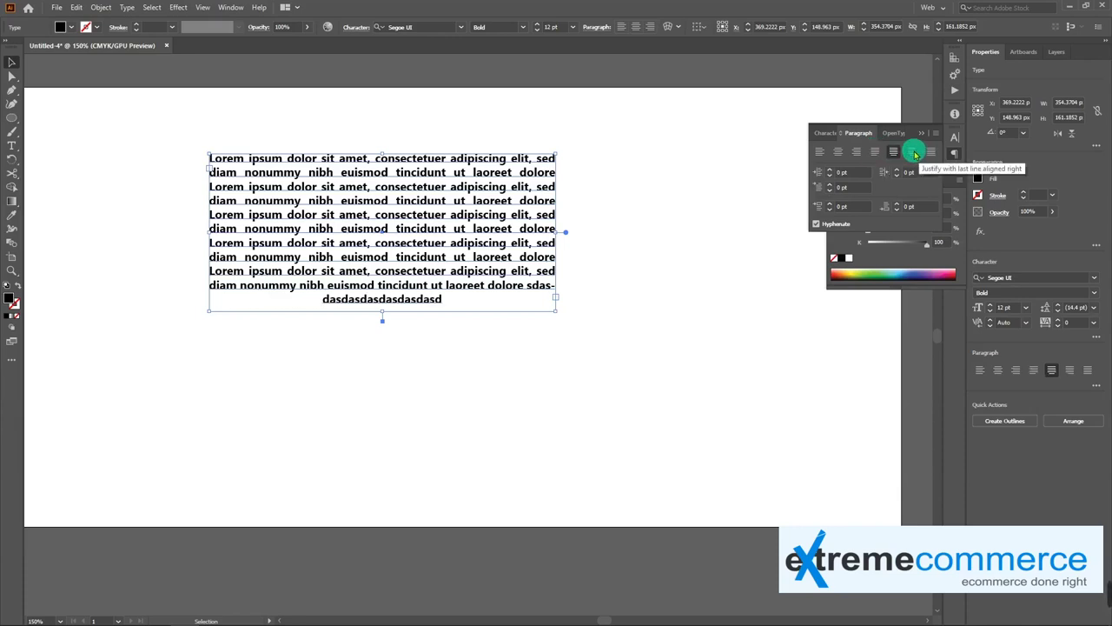
{"action": "left_click", "coordinate": [913, 153]}
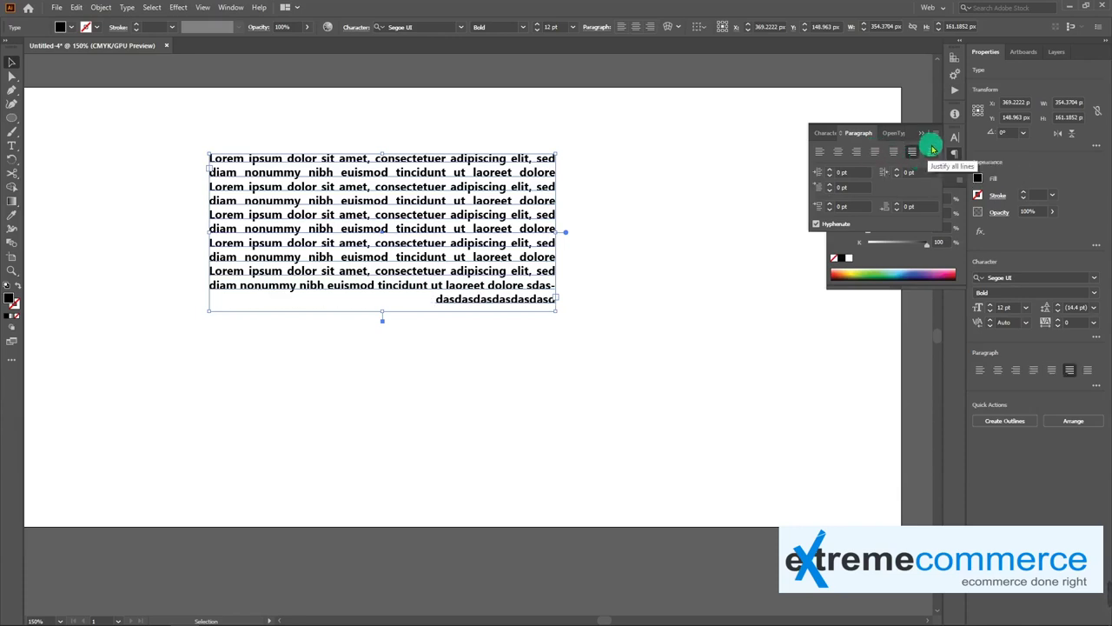
{"action": "left_click", "coordinate": [932, 151]}
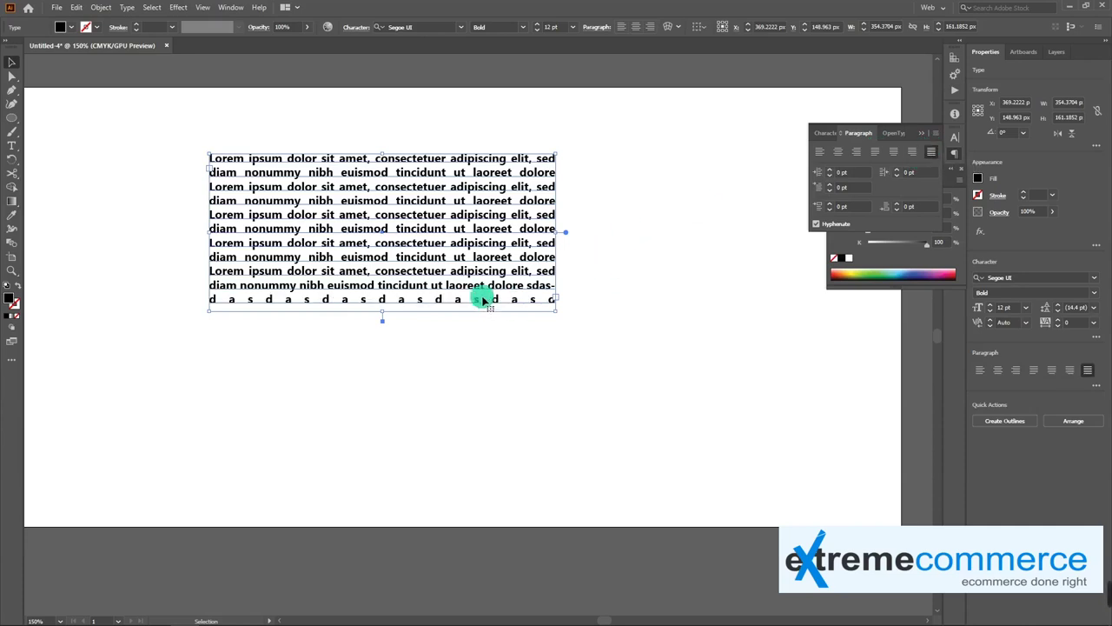
{"action": "left_click", "coordinate": [563, 335]}
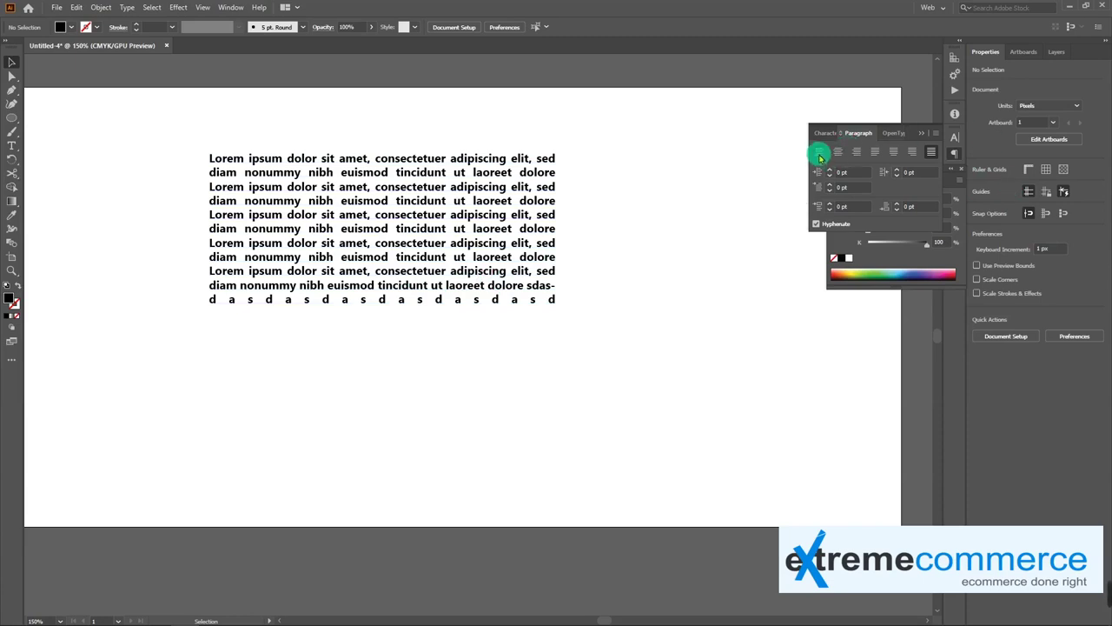
{"action": "left_click", "coordinate": [486, 203]}
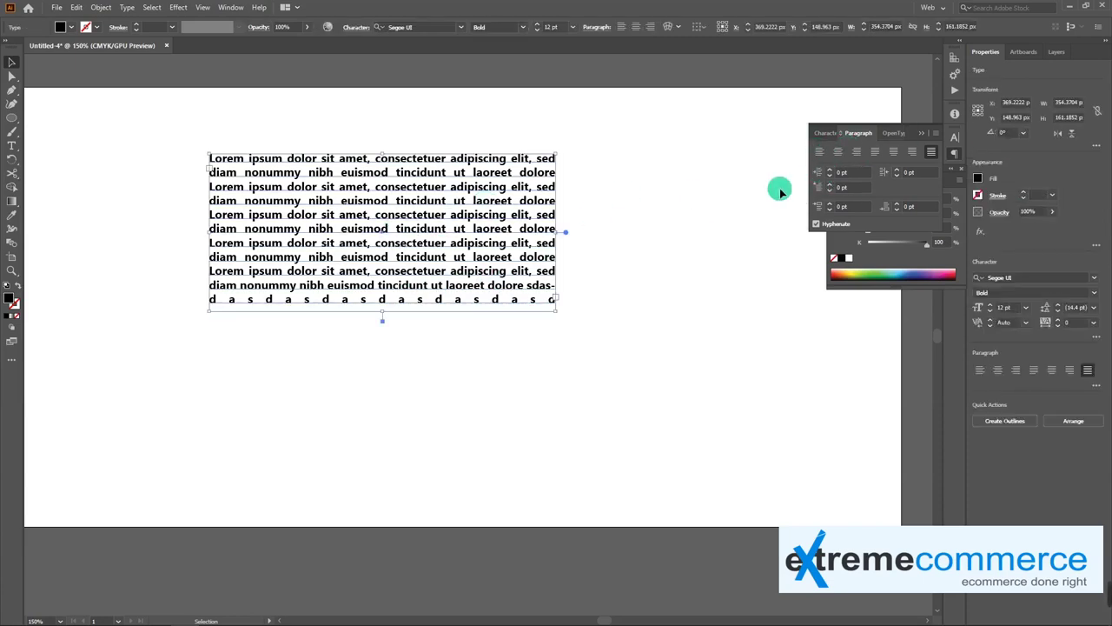
{"action": "left_click", "coordinate": [831, 170]}
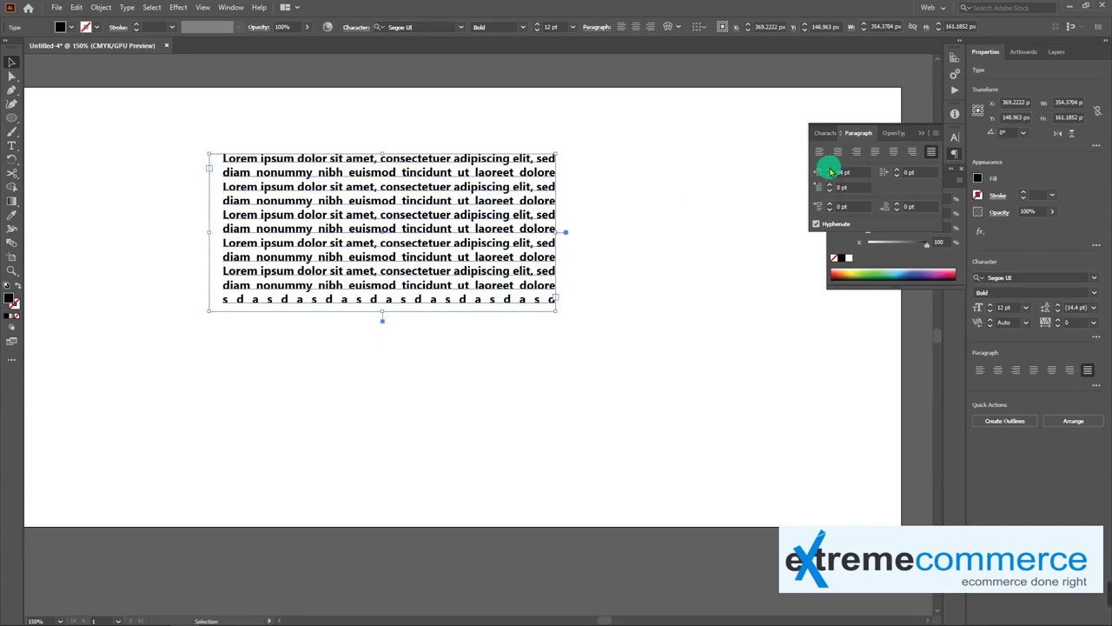
{"action": "left_click", "coordinate": [830, 171]}
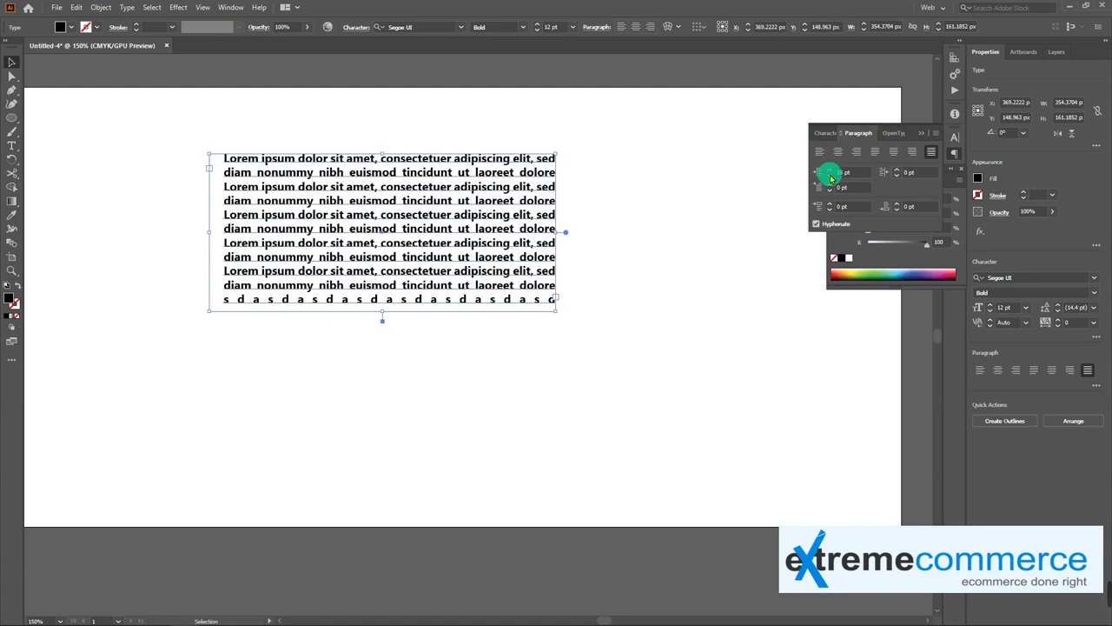
{"action": "left_click", "coordinate": [897, 170]}
{"action": "left_click", "coordinate": [896, 171]}
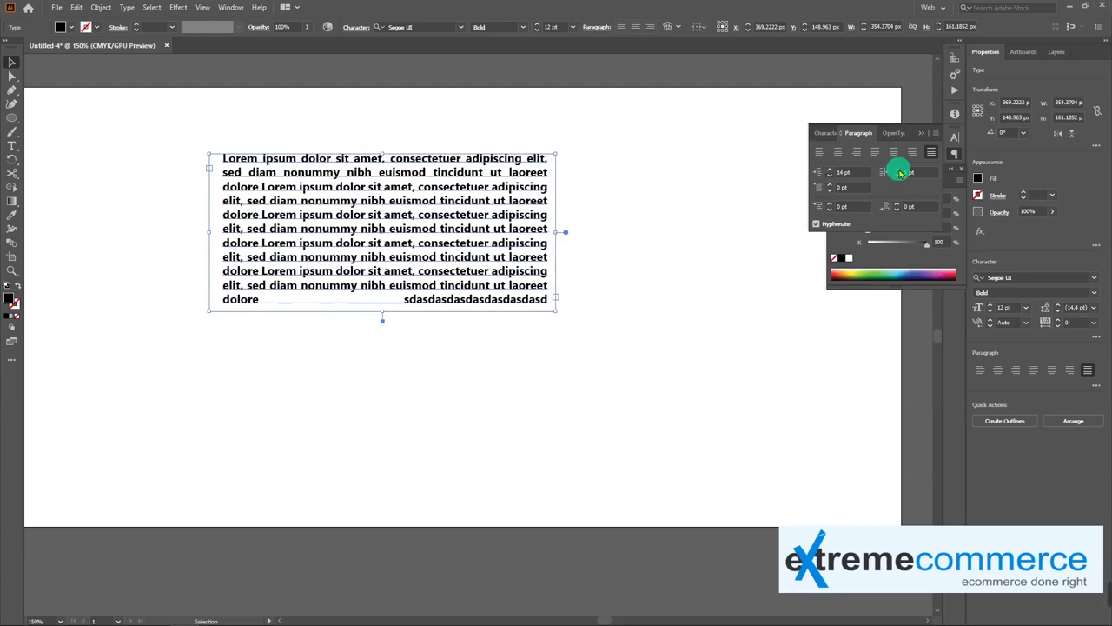
{"action": "left_click", "coordinate": [896, 170]}
{"action": "left_click", "coordinate": [830, 187]}
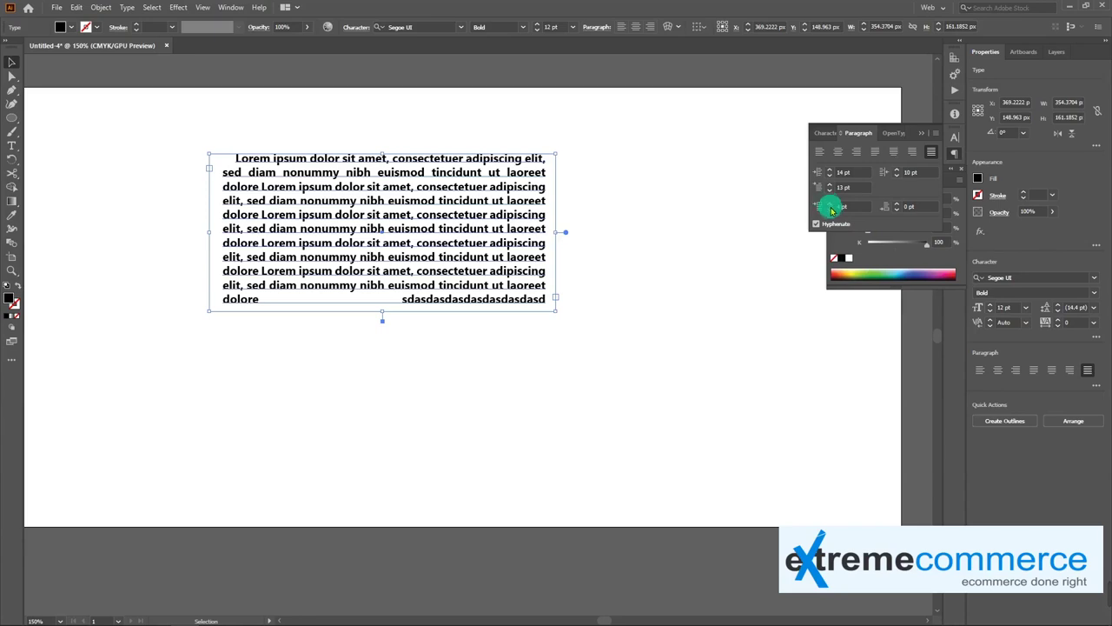
{"action": "left_click", "coordinate": [898, 208]}
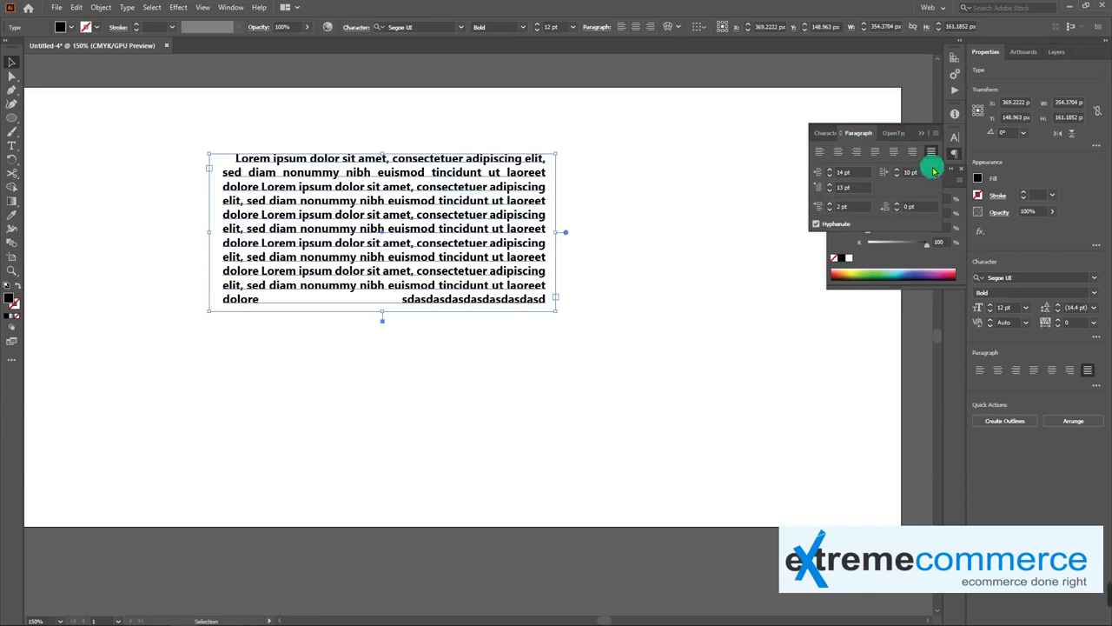
{"action": "left_click", "coordinate": [927, 173]}
{"action": "type", "text": "0"}
{"action": "left_click", "coordinate": [844, 172]}
{"action": "type", "text": "0"}
{"action": "left_click", "coordinate": [836, 189]}
{"action": "type", "text": "0"}
{"action": "left_click", "coordinate": [842, 208]}
{"action": "type", "text": "0"}
{"action": "key", "text": "Return"}
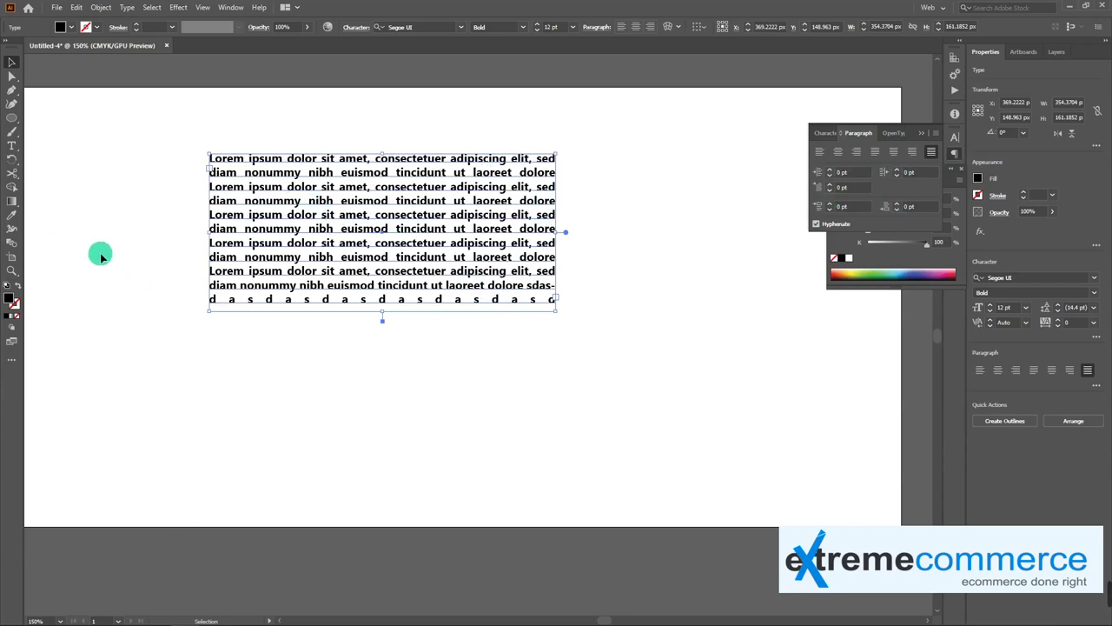
Step: Move the text block left and Alt-drag a duplicate to its right
{"action": "left_click", "coordinate": [12, 145]}
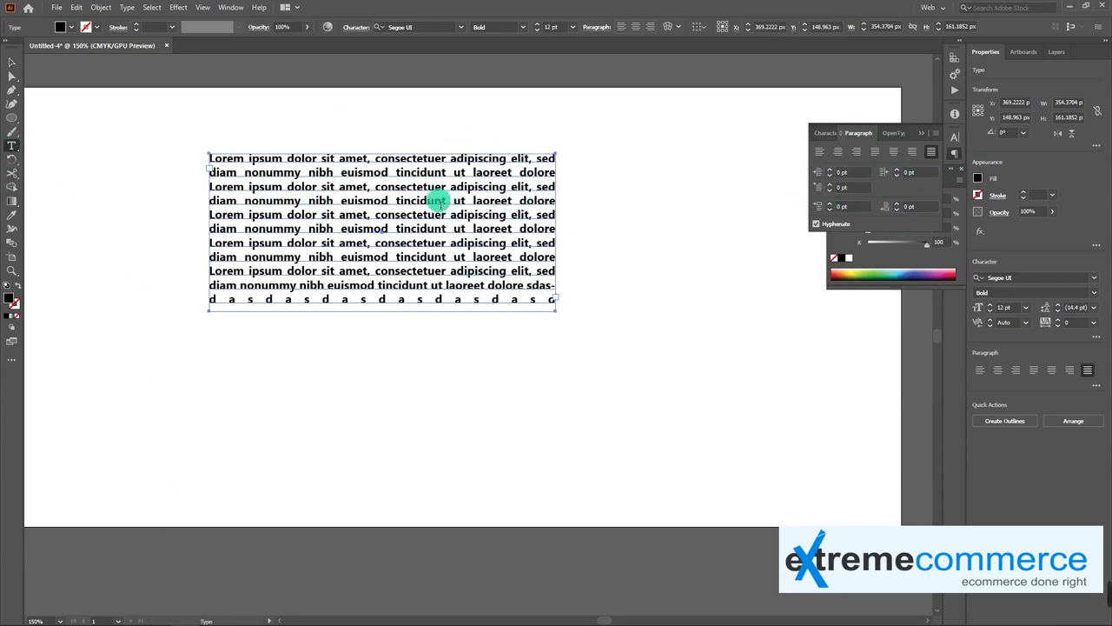
{"action": "key", "text": "Escape"}
{"action": "left_click_drag", "start_coordinate": [447, 218], "coordinate": [350, 223]}
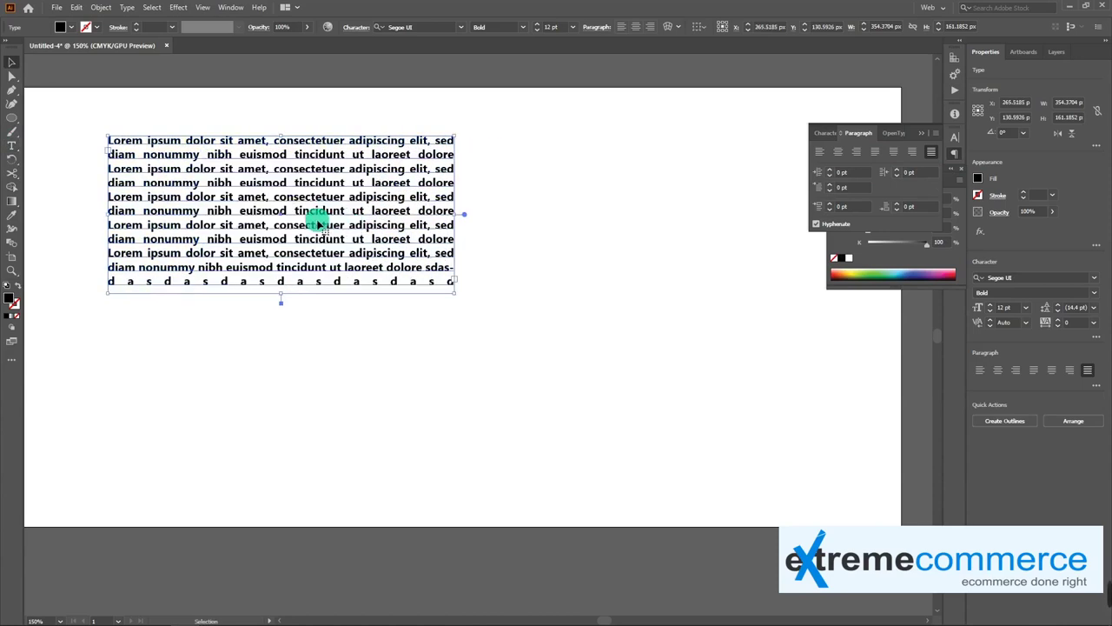
{"action": "left_click_drag", "start_coordinate": [278, 213], "coordinate": [627, 215], "text": "alt"}
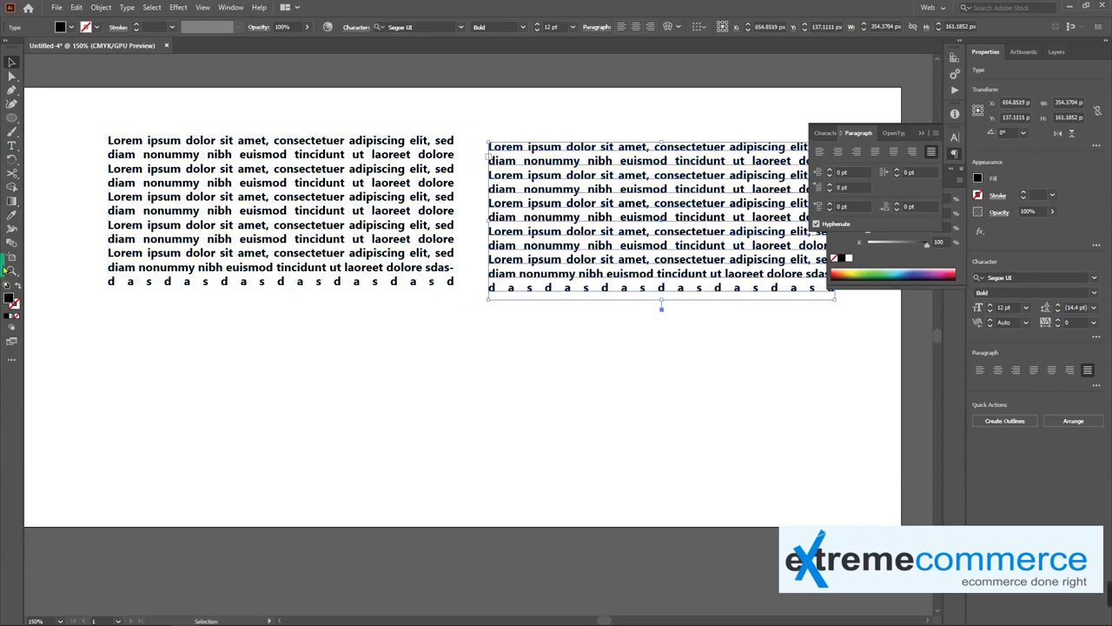
Step: Draw a black circle below the text and Alt-drag two copies into a row of three
{"action": "left_click", "coordinate": [11, 117]}
{"action": "left_click_drag", "start_coordinate": [226, 337], "coordinate": [299, 405]}
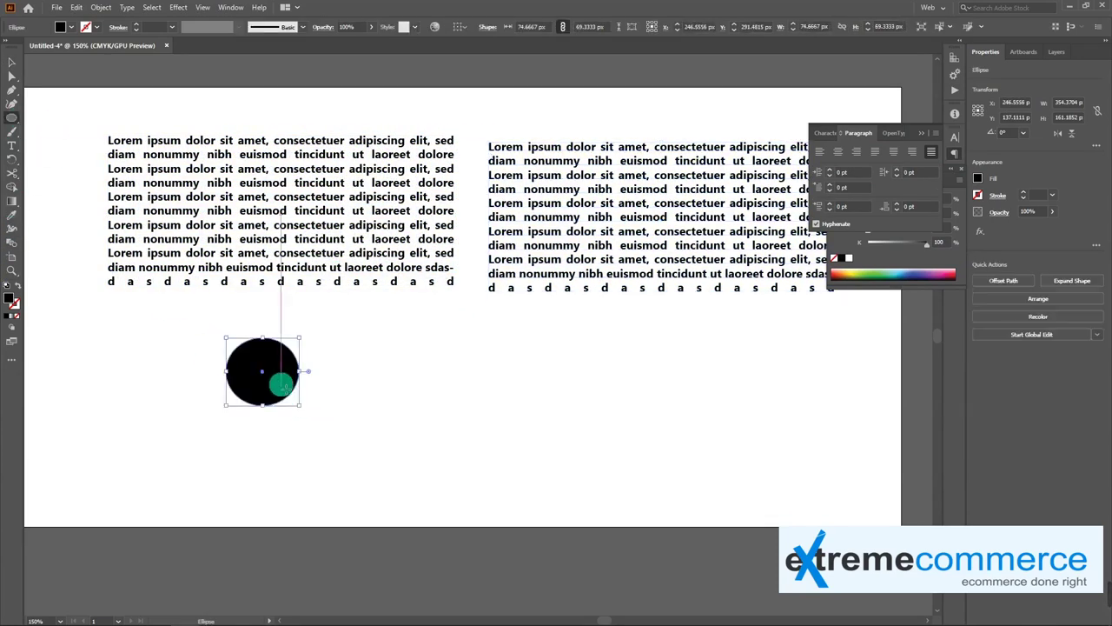
{"action": "left_click", "coordinate": [270, 373]}
{"action": "type", "text": "v"}
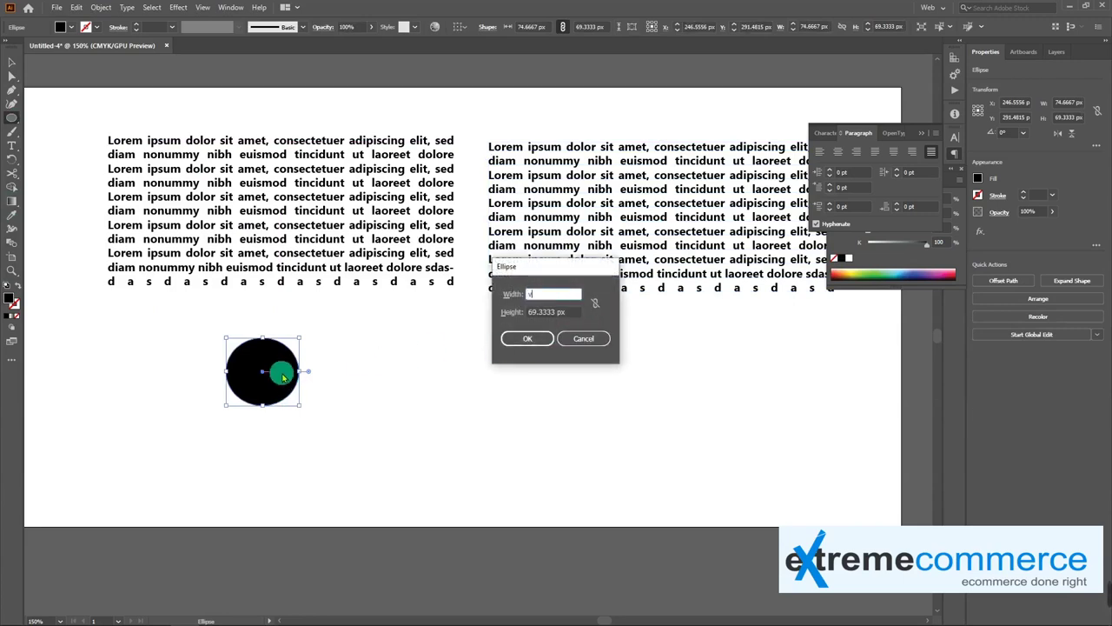
{"action": "left_click", "coordinate": [583, 338]}
{"action": "key", "text": "v"}
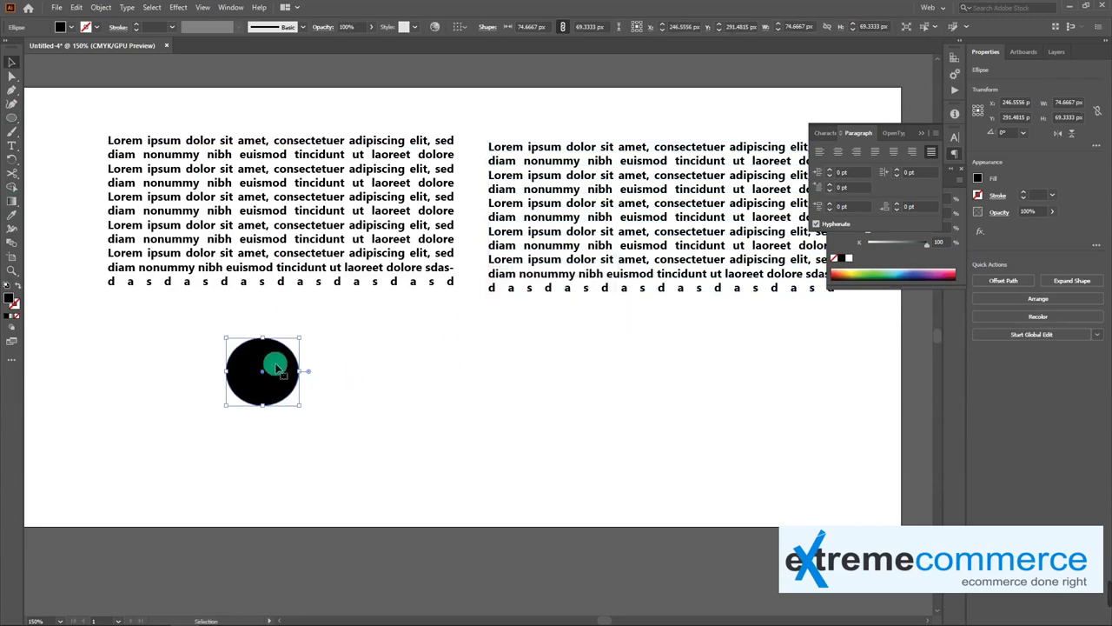
{"action": "left_click_drag", "start_coordinate": [279, 370], "coordinate": [452, 370]}
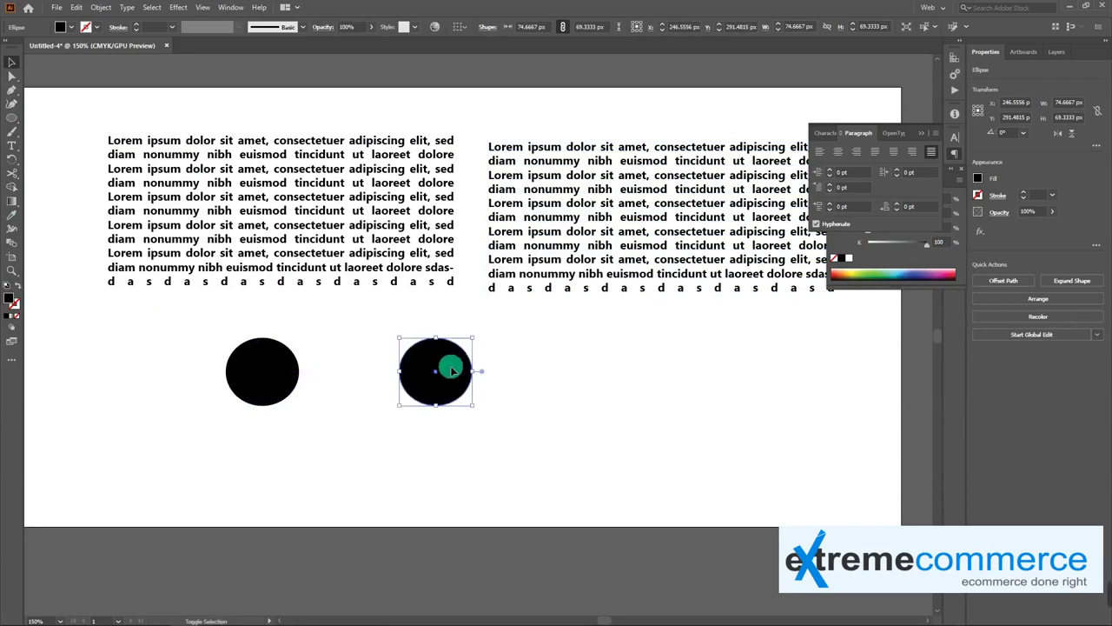
{"action": "left_click", "coordinate": [287, 378]}
{"action": "mouse_move", "coordinate": [272, 378]}
{"action": "left_mouse_down"}
{"action": "mouse_move", "coordinate": [420, 323]}
{"action": "mouse_move", "coordinate": [387, 377]}
{"action": "mouse_move", "coordinate": [596, 379]}
{"action": "mouse_move", "coordinate": [249, 378]}
{"action": "mouse_move", "coordinate": [287, 274]}
{"action": "mouse_move", "coordinate": [290, 390]}
{"action": "mouse_move", "coordinate": [269, 273]}
{"action": "mouse_move", "coordinate": [260, 496]}
{"action": "mouse_move", "coordinate": [273, 273]}
{"action": "mouse_move", "coordinate": [269, 377]}
{"action": "mouse_move", "coordinate": [284, 384]}
{"action": "mouse_move", "coordinate": [635, 377]}
{"action": "mouse_move", "coordinate": [345, 377]}
{"action": "mouse_move", "coordinate": [618, 372]}
{"action": "left_mouse_up"}
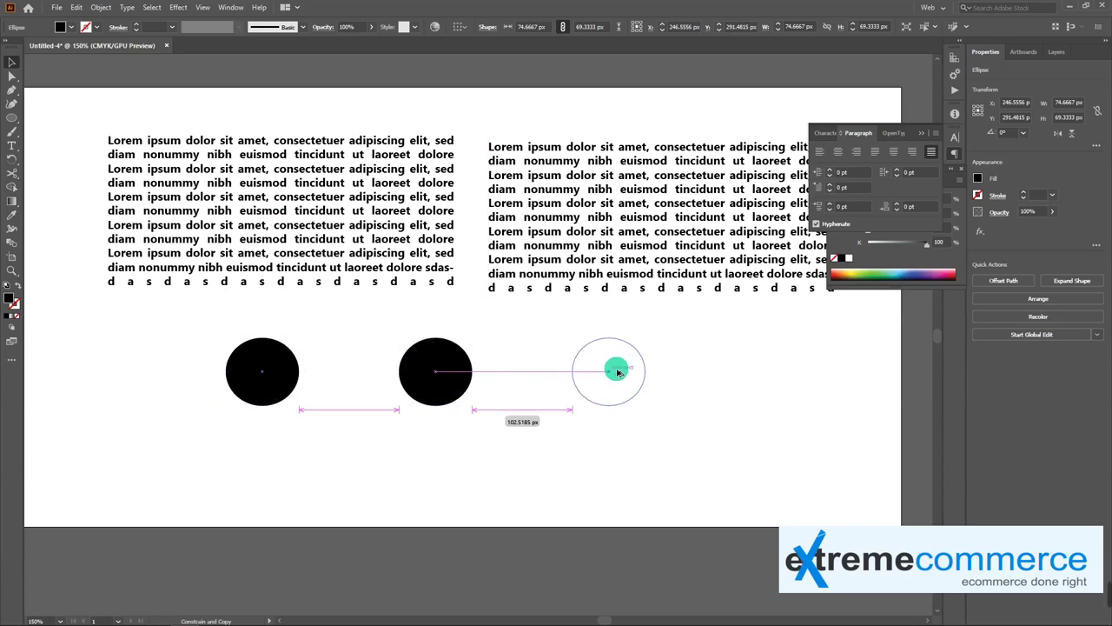
{"action": "mouse_move", "coordinate": [618, 372]}
{"action": "left_mouse_down"}
{"action": "mouse_move", "coordinate": [588, 290]}
{"action": "mouse_move", "coordinate": [449, 291]}
{"action": "mouse_move", "coordinate": [405, 305]}
{"action": "mouse_move", "coordinate": [490, 275]}
{"action": "mouse_move", "coordinate": [260, 380]}
{"action": "mouse_move", "coordinate": [60, 375]}
{"action": "mouse_move", "coordinate": [635, 353]}
{"action": "mouse_move", "coordinate": [615, 360]}
{"action": "left_mouse_up"}
{"action": "left_click", "coordinate": [485, 443]}
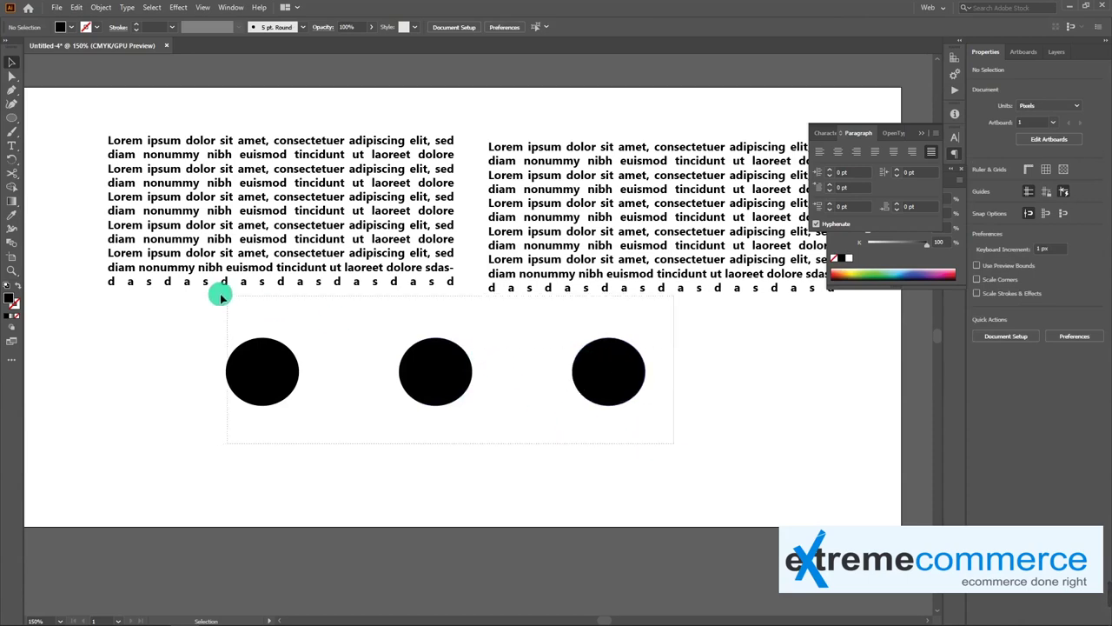
Step: Horizontally centre the text blocks and circles, then undo the alignment
{"action": "left_click_drag", "start_coordinate": [218, 290], "coordinate": [491, 400]}
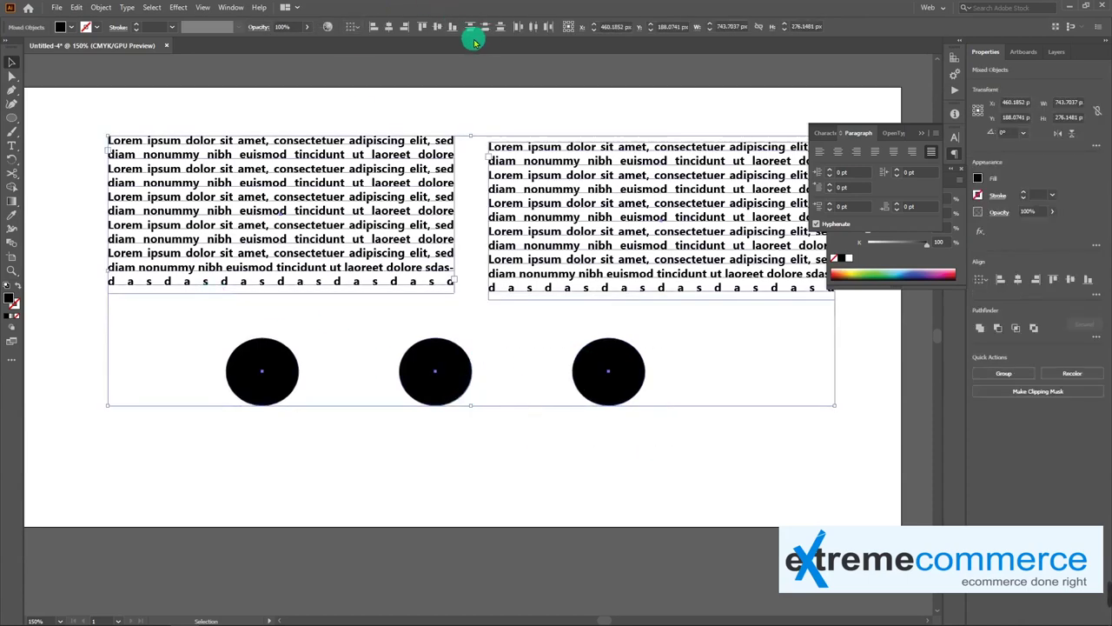
{"action": "left_click", "coordinate": [389, 27]}
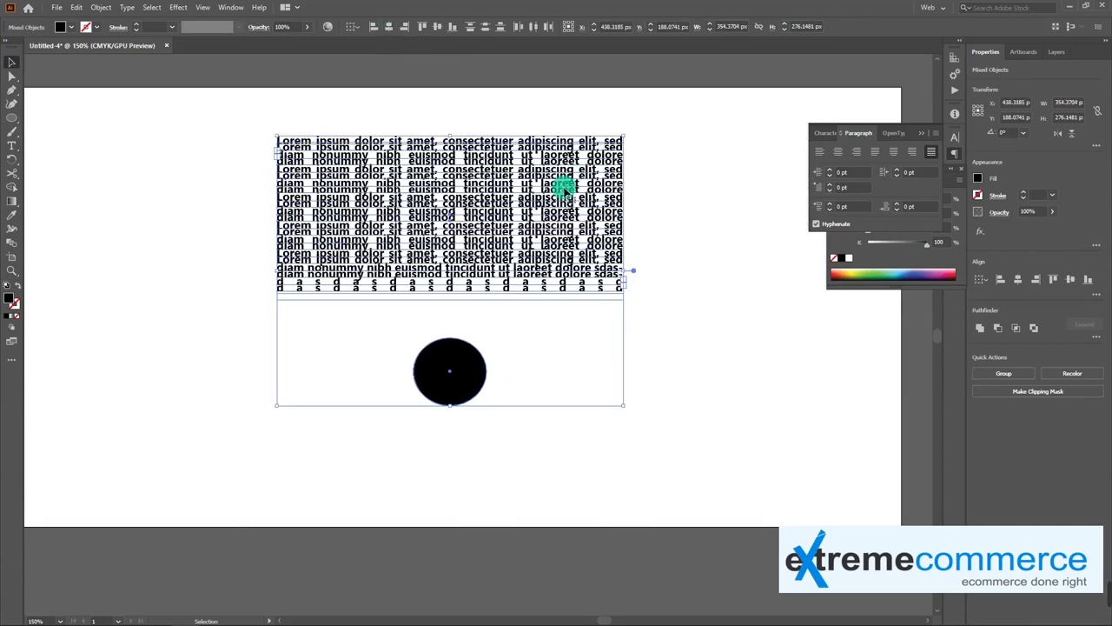
{"action": "left_click", "coordinate": [688, 365]}
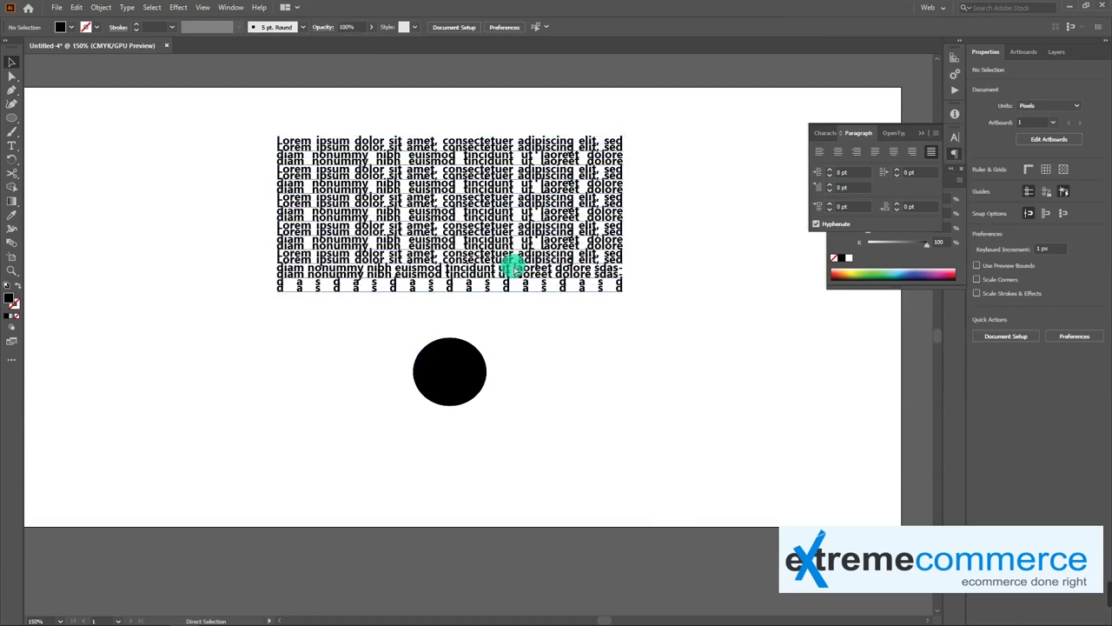
{"action": "key", "text": "ctrl+z"}
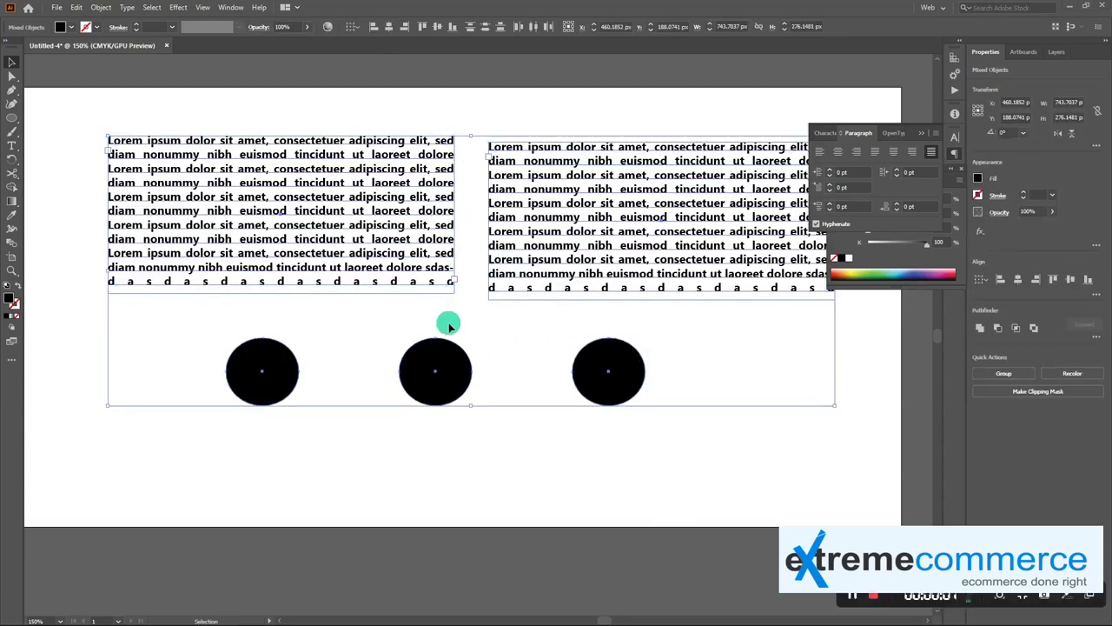
Step: Click through the text blocks, ending with the left block selected as an object
{"action": "left_click", "coordinate": [487, 334]}
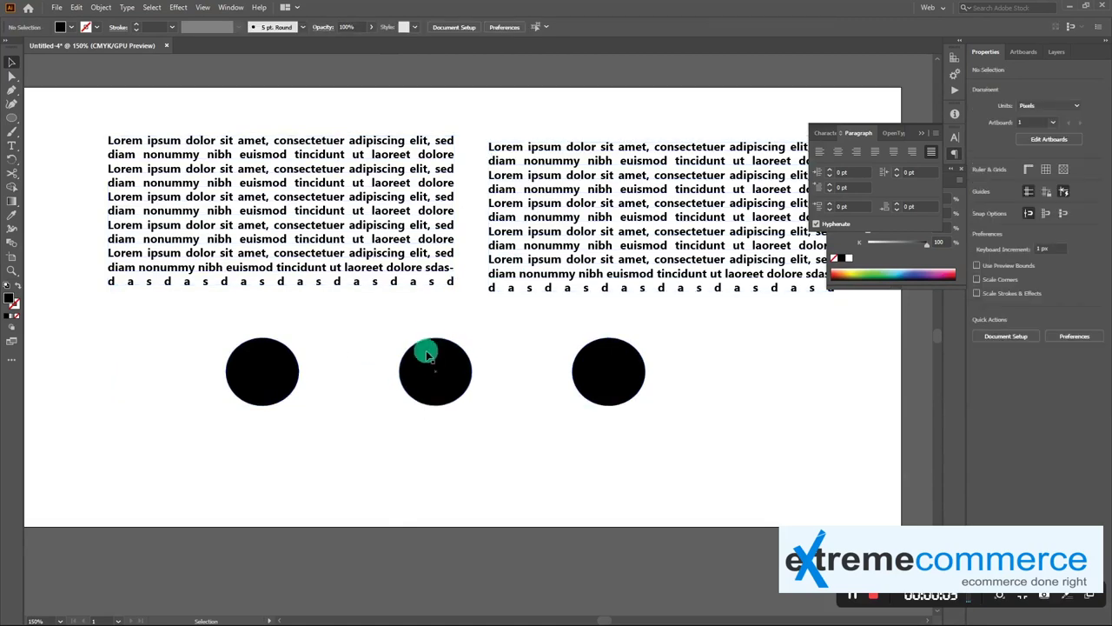
{"action": "left_click", "coordinate": [251, 216]}
{"action": "left_click", "coordinate": [586, 192]}
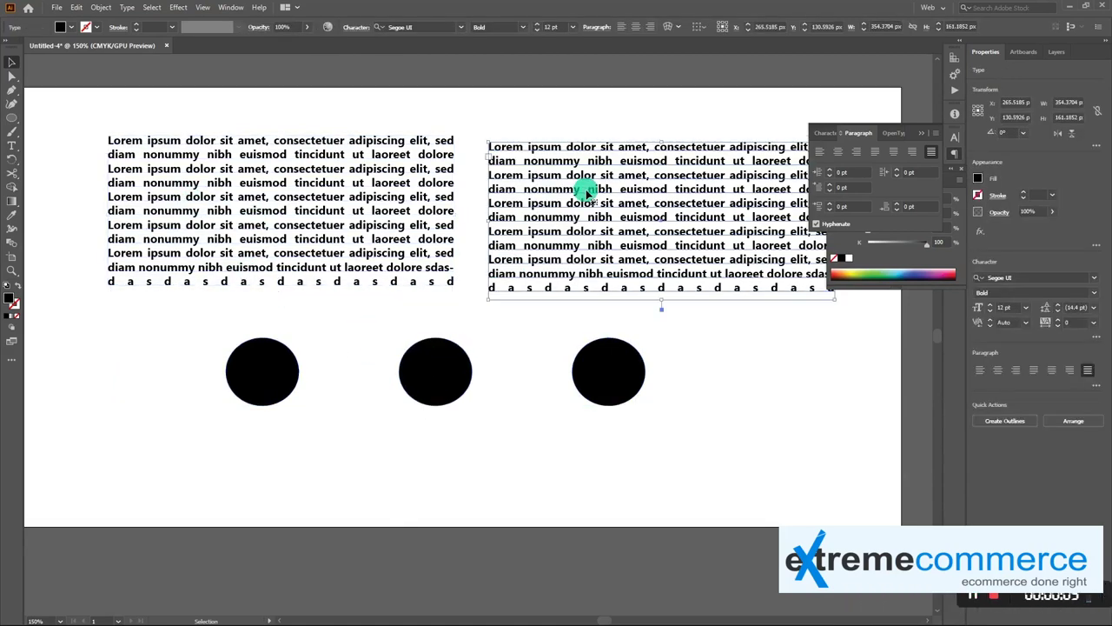
{"action": "left_click", "coordinate": [13, 145]}
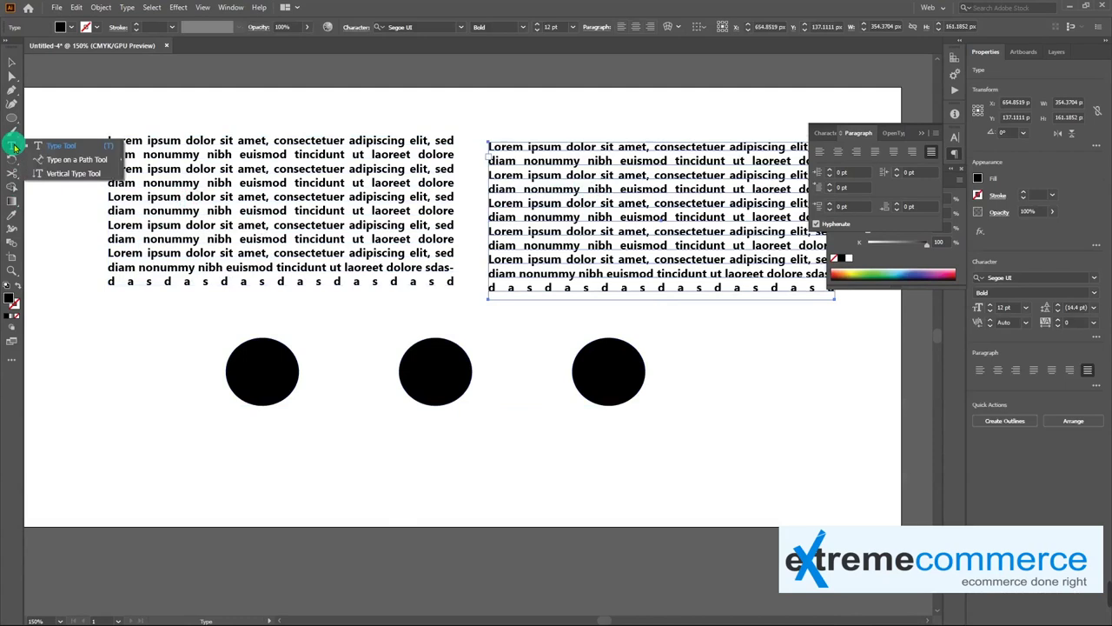
{"action": "left_click", "coordinate": [408, 240]}
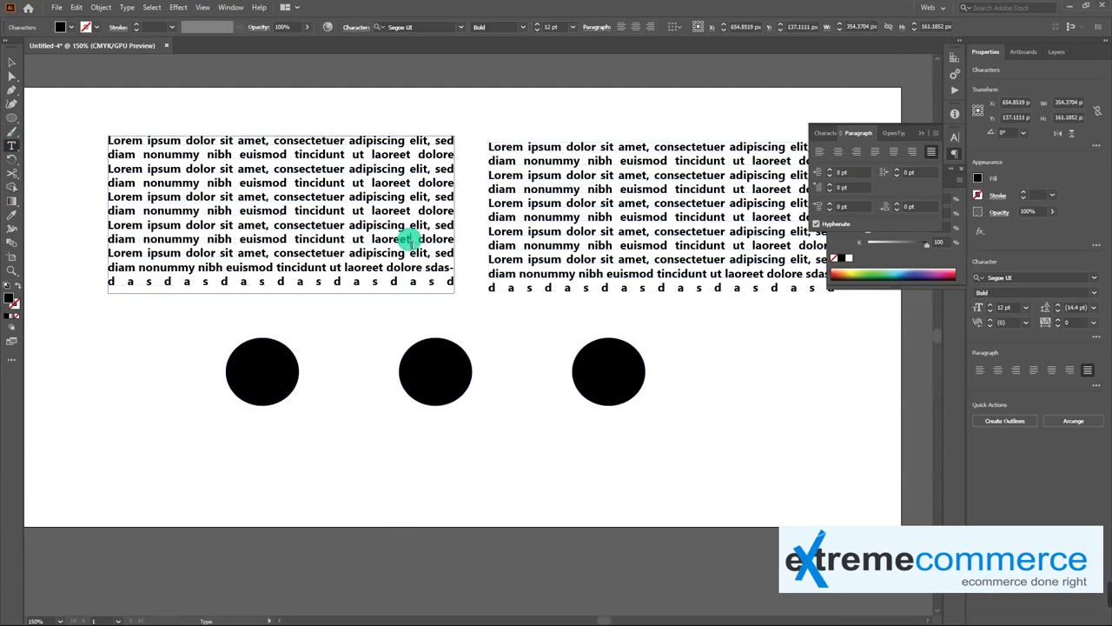
{"action": "left_click", "coordinate": [22, 68]}
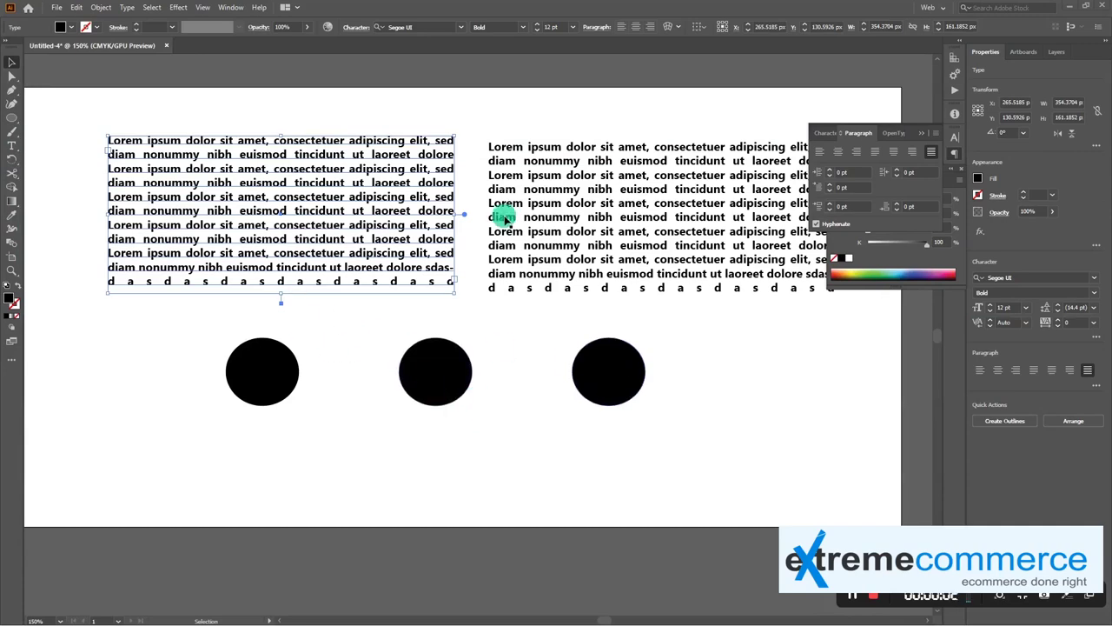
Step: Close the Paragraph panel, open Pathfinder from the Window menu and drag it right
{"action": "left_click", "coordinate": [230, 7]}
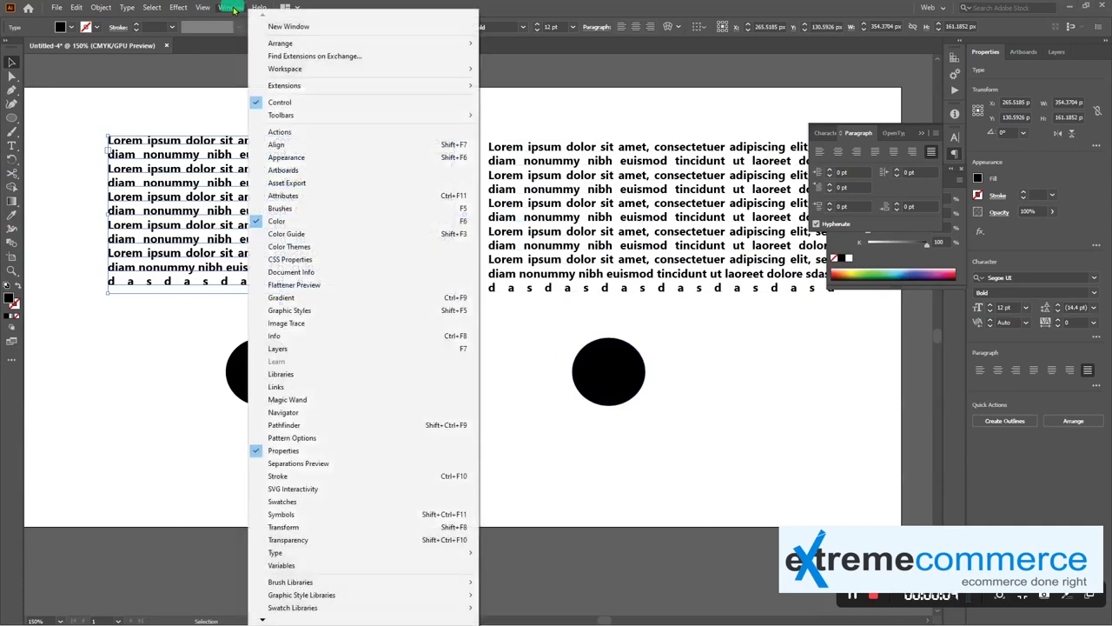
{"action": "left_click", "coordinate": [916, 137]}
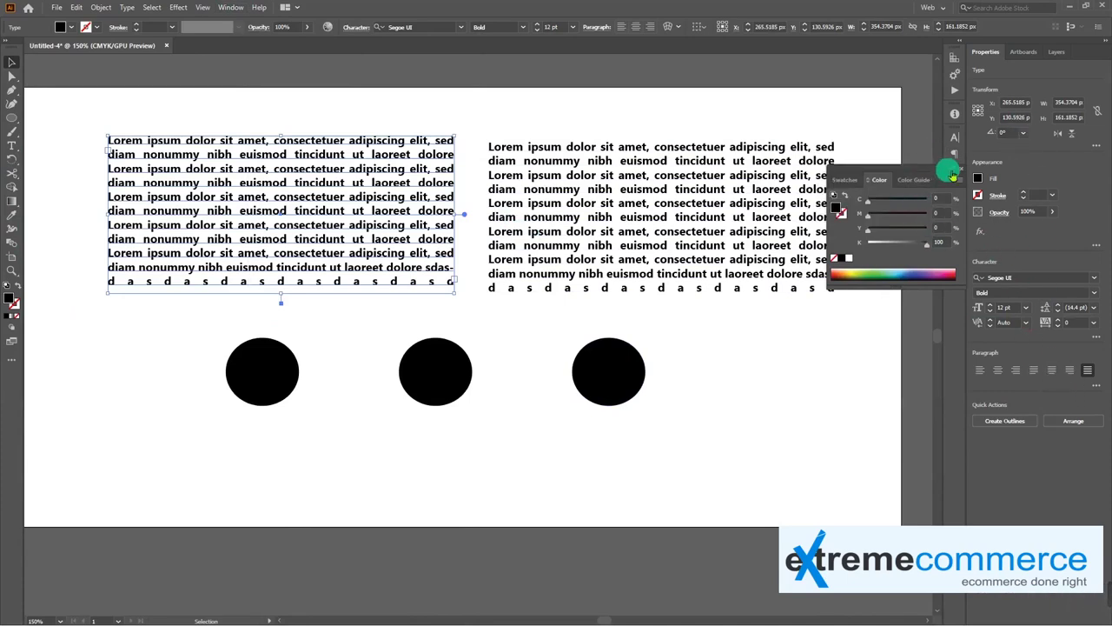
{"action": "left_click", "coordinate": [957, 169]}
{"action": "left_click", "coordinate": [228, 7]}
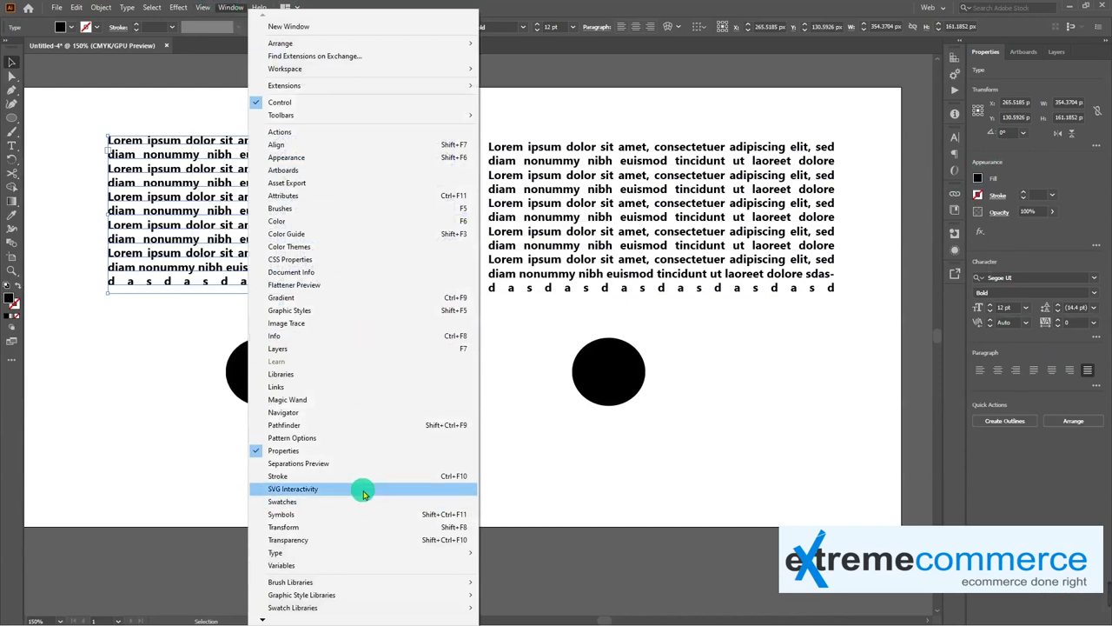
{"action": "left_click", "coordinate": [365, 426]}
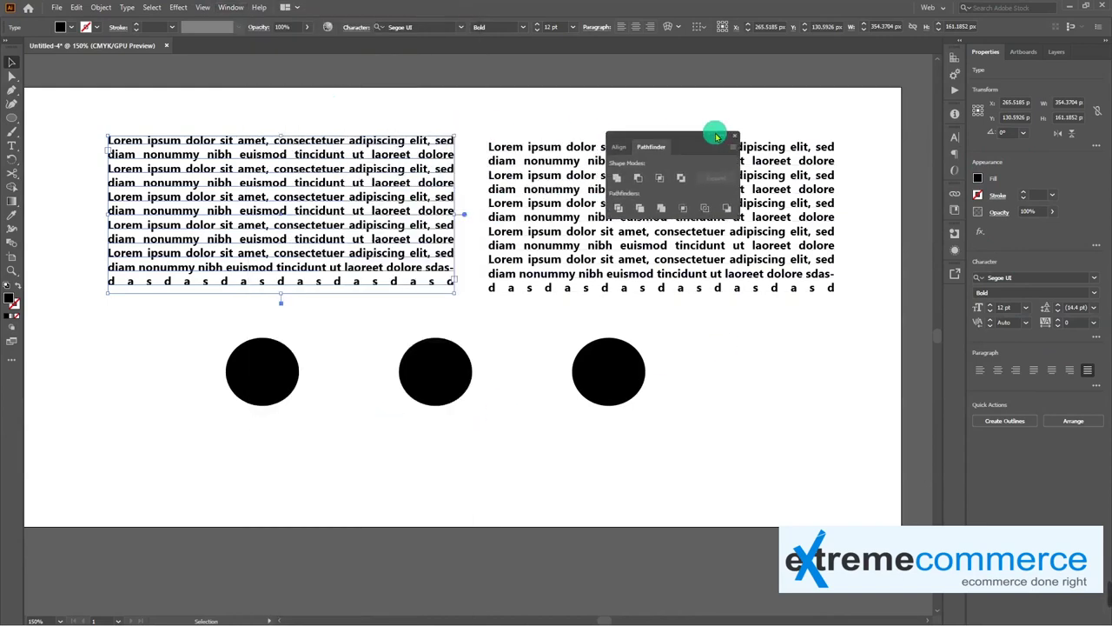
{"action": "left_click_drag", "start_coordinate": [334, 111], "coordinate": [755, 135]}
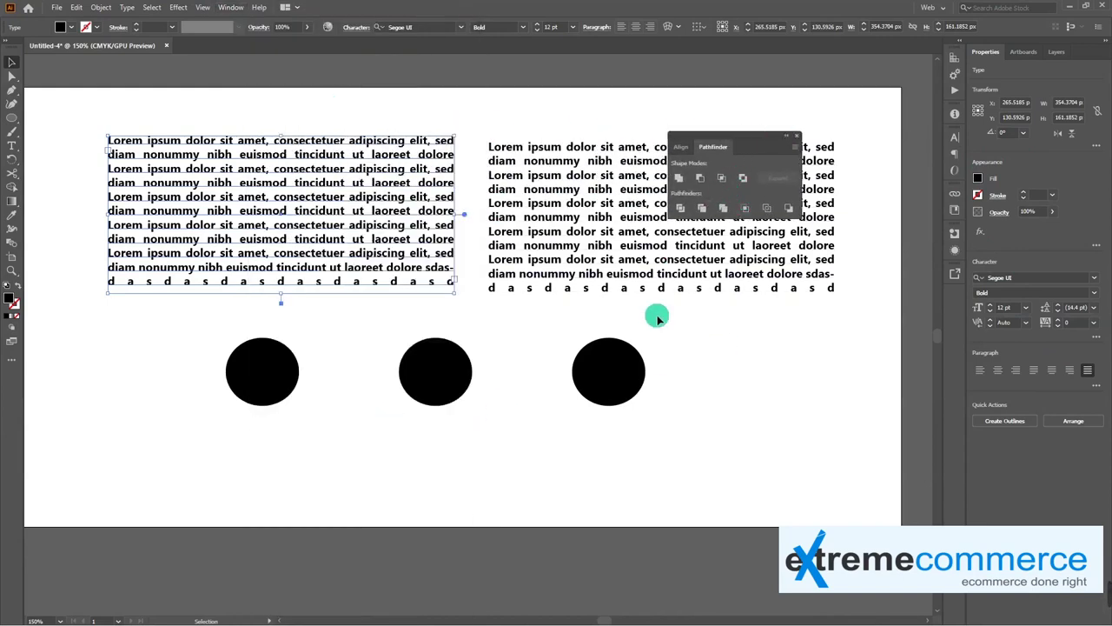
Step: Try centre and left alignment on both text blocks, then restore their positions
{"action": "left_click", "coordinate": [681, 147]}
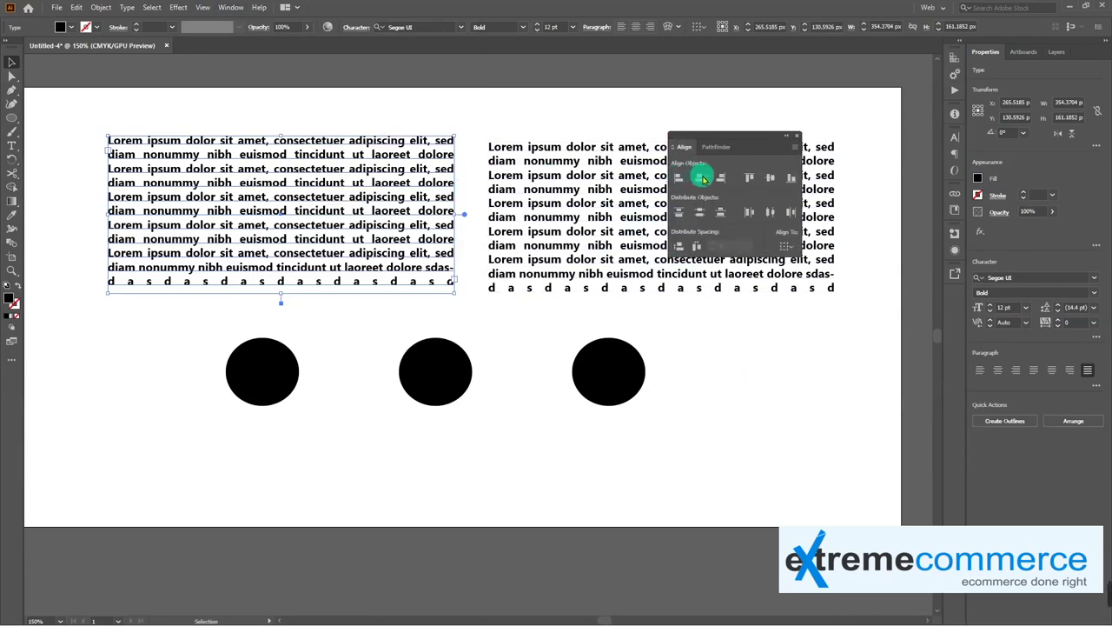
{"action": "left_click", "coordinate": [543, 208]}
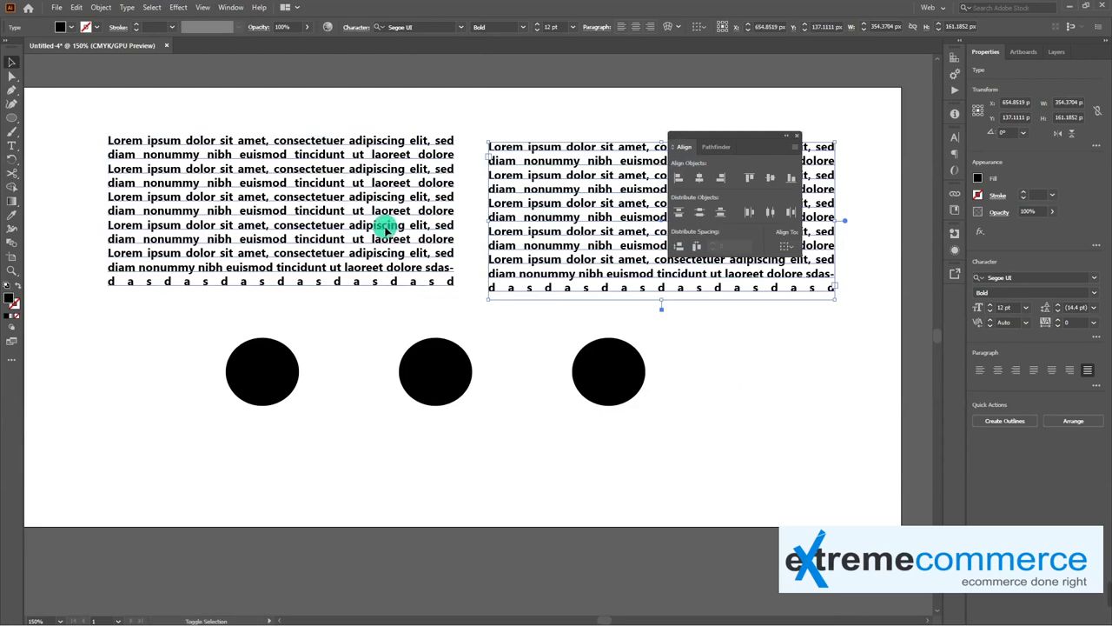
{"action": "left_click", "coordinate": [385, 228], "text": "shift"}
{"action": "left_click", "coordinate": [700, 178]}
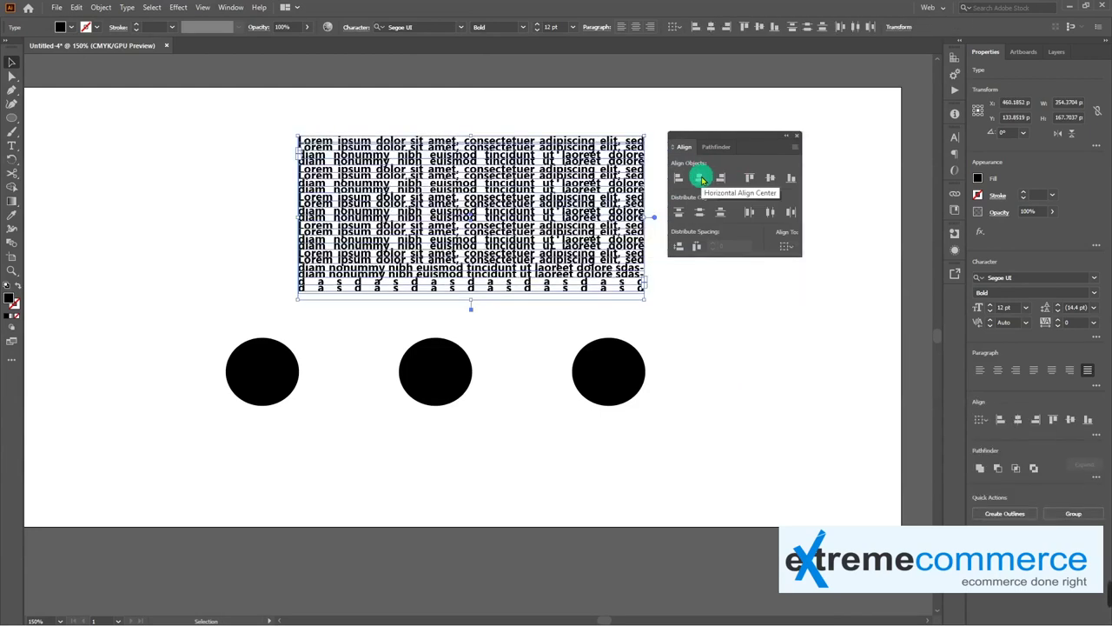
{"action": "left_click", "coordinate": [679, 178]}
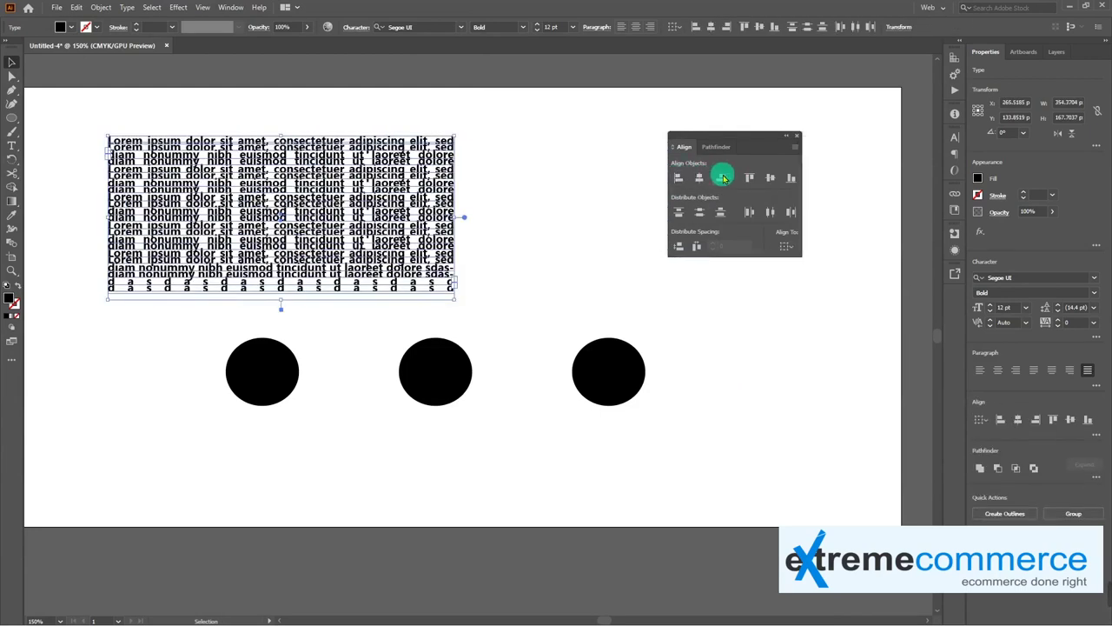
{"action": "left_click", "coordinate": [723, 178]}
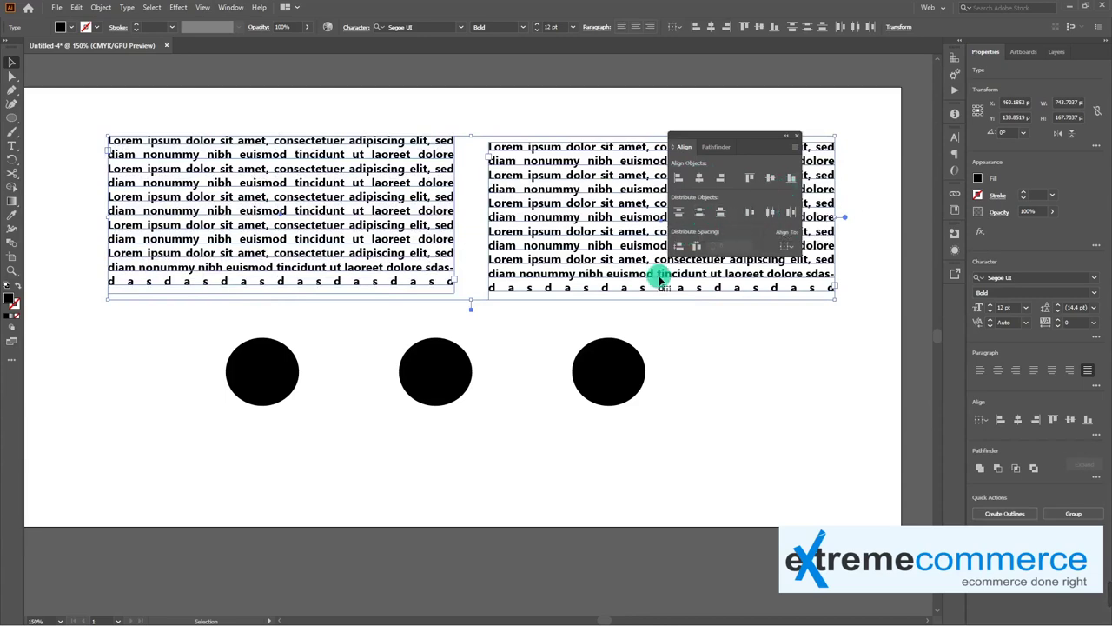
{"action": "left_click", "coordinate": [710, 147]}
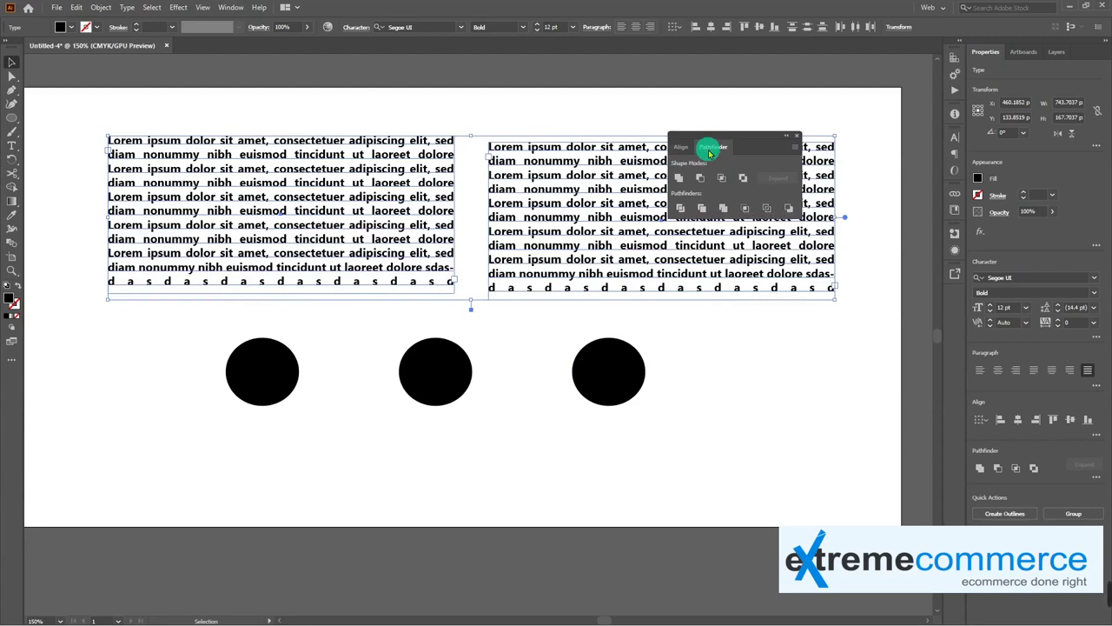
Step: Drag the right black circle onto the middle one, try Unite, and undo it
{"action": "left_click", "coordinate": [603, 380]}
{"action": "left_click_drag", "start_coordinate": [638, 379], "coordinate": [500, 390]}
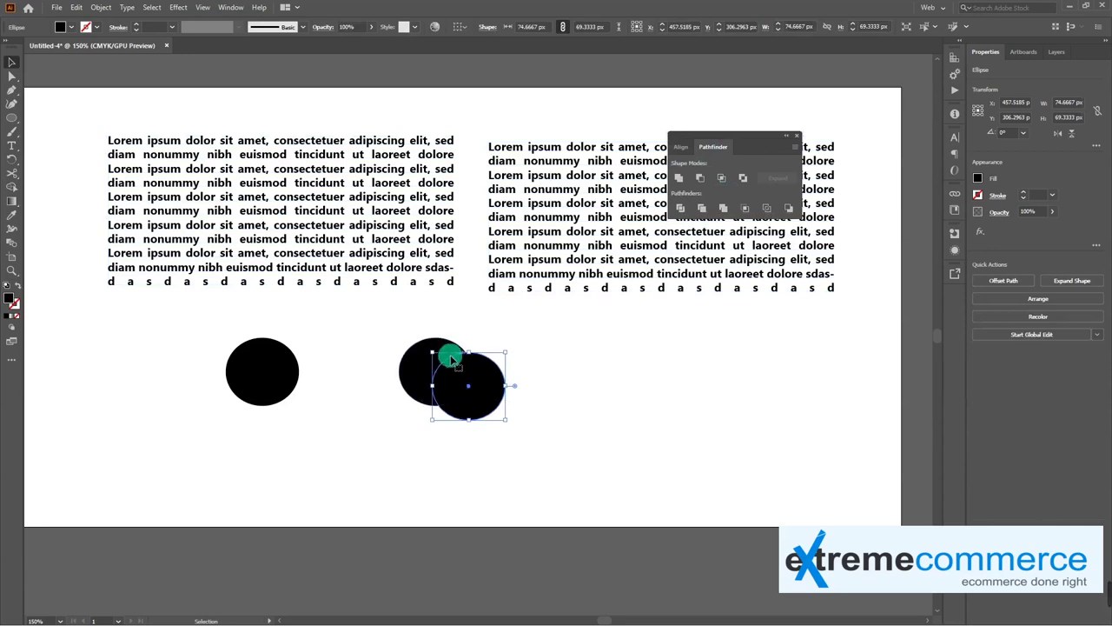
{"action": "left_click_drag", "start_coordinate": [547, 429], "coordinate": [403, 327]}
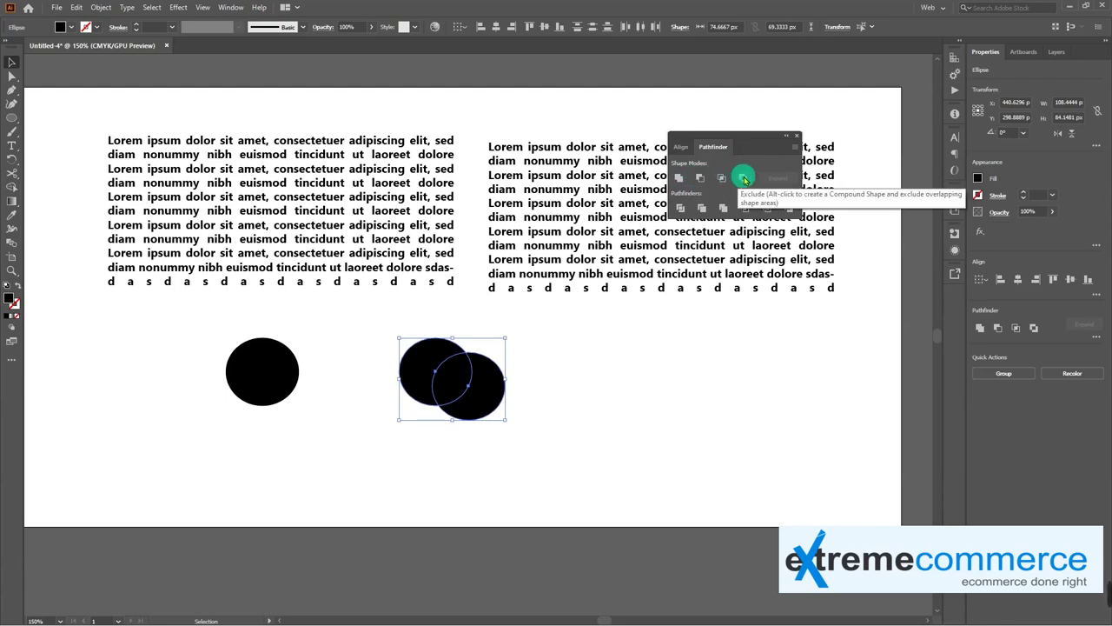
{"action": "left_click", "coordinate": [679, 179]}
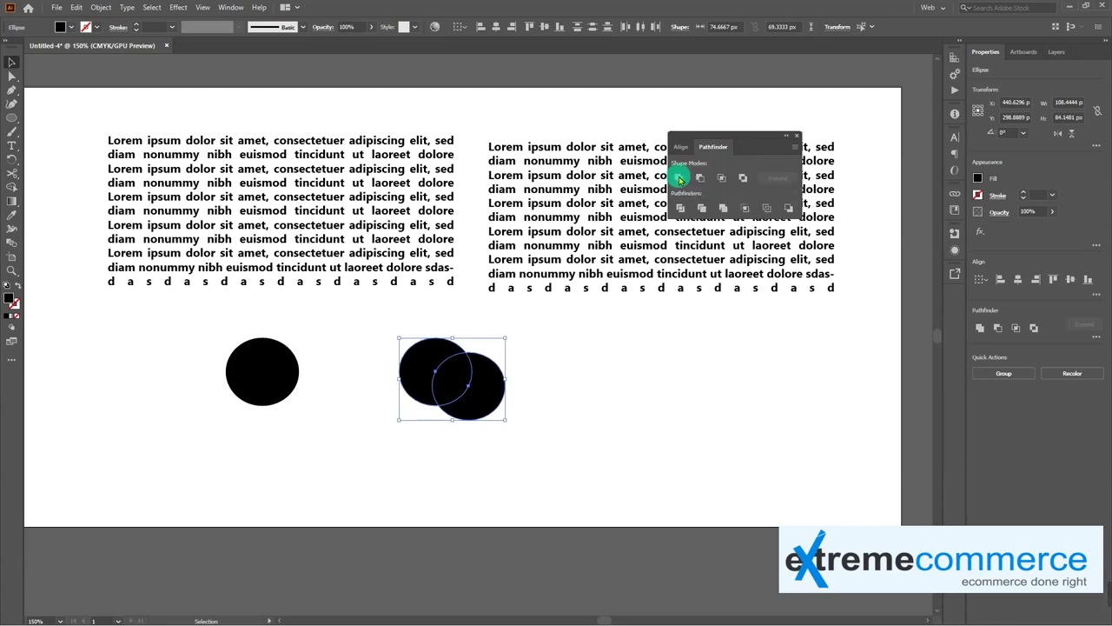
{"action": "left_click", "coordinate": [464, 390]}
{"action": "key", "text": "ctrl+z"}
{"action": "left_click", "coordinate": [511, 461]}
{"action": "left_click", "coordinate": [435, 367]}
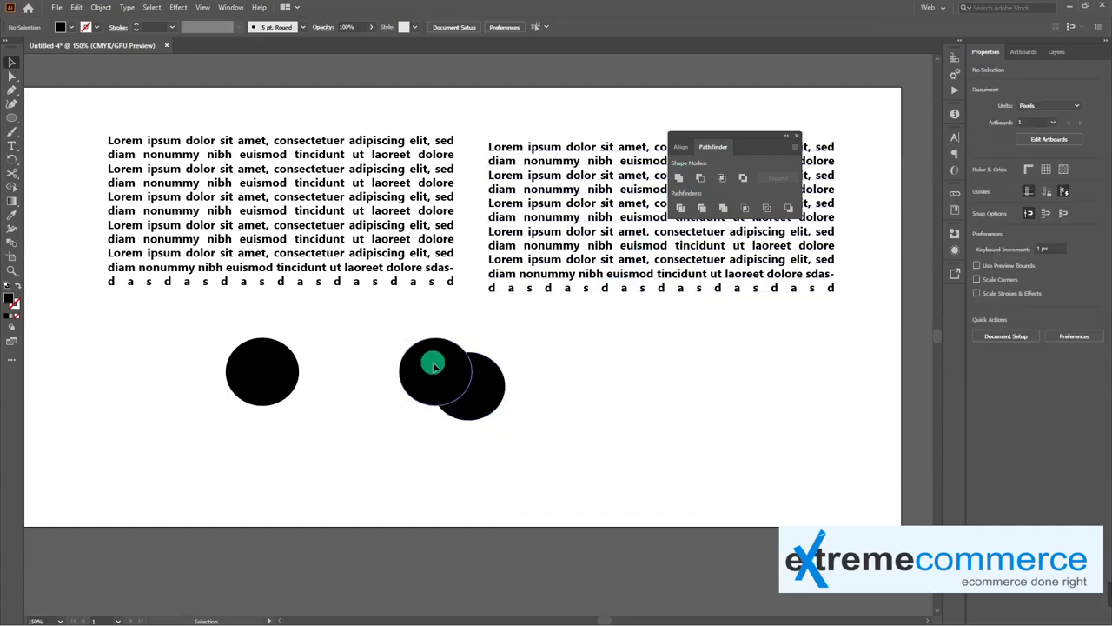
Step: Fill the left overlapping circle red and the right one blue
{"action": "double_click", "coordinate": [12, 300]}
{"action": "left_click", "coordinate": [516, 288]}
{"action": "left_click", "coordinate": [649, 240]}
{"action": "left_click", "coordinate": [479, 390]}
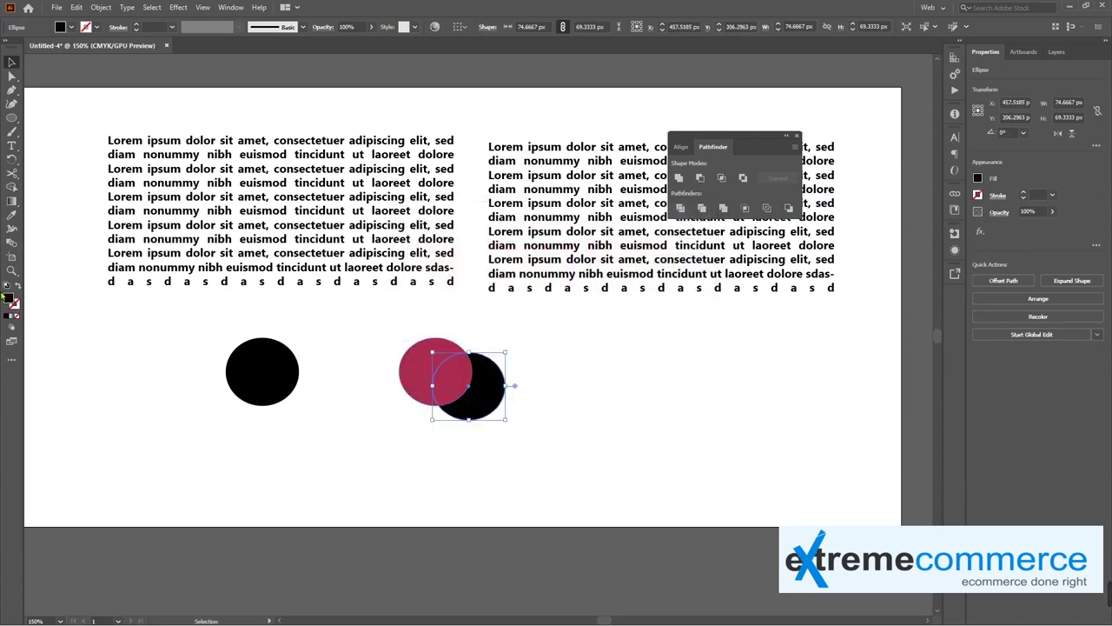
{"action": "double_click", "coordinate": [9, 298]}
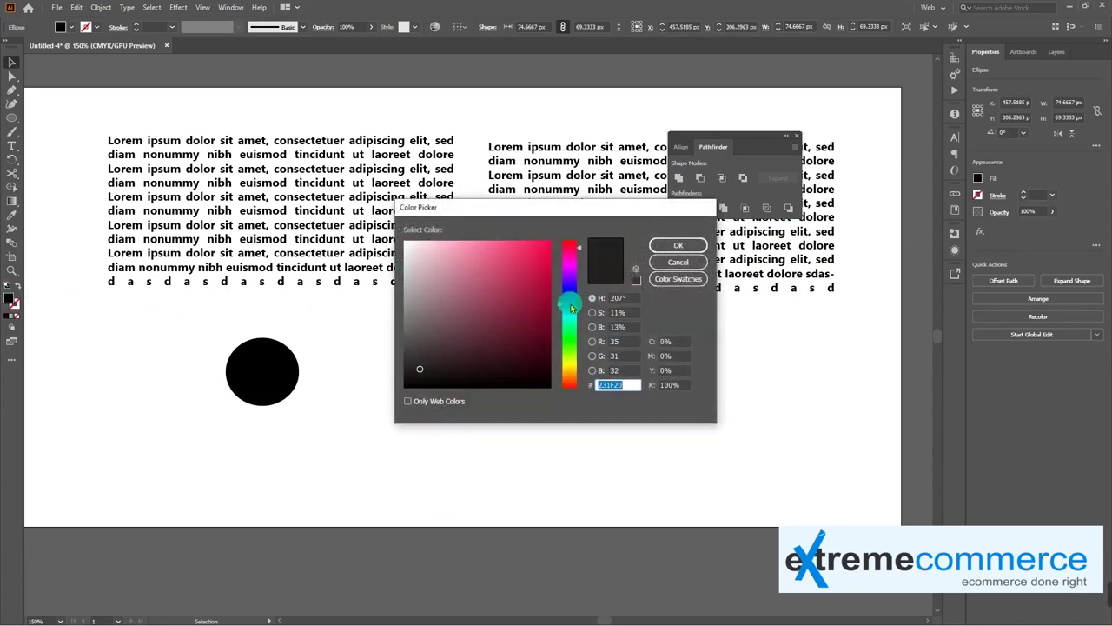
{"action": "left_click", "coordinate": [571, 308]}
{"action": "left_click", "coordinate": [528, 279]}
{"action": "left_click", "coordinate": [676, 247]}
Step: Try Unite and Minus Front on the two circles, undoing each
{"action": "left_click_drag", "start_coordinate": [516, 427], "coordinate": [473, 372]}
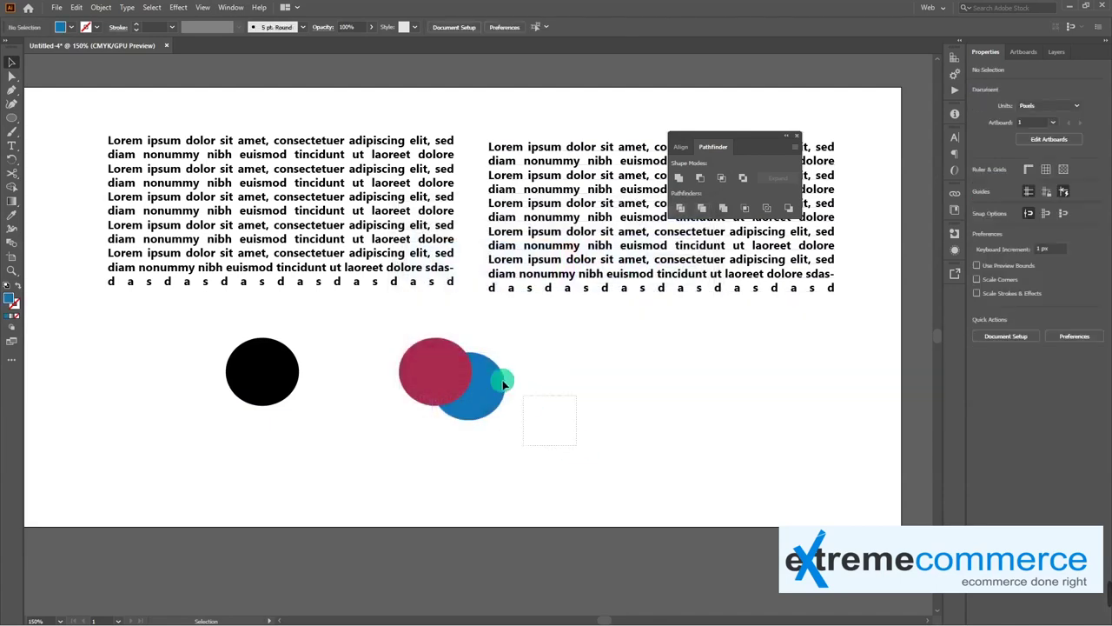
{"action": "left_click", "coordinate": [680, 179]}
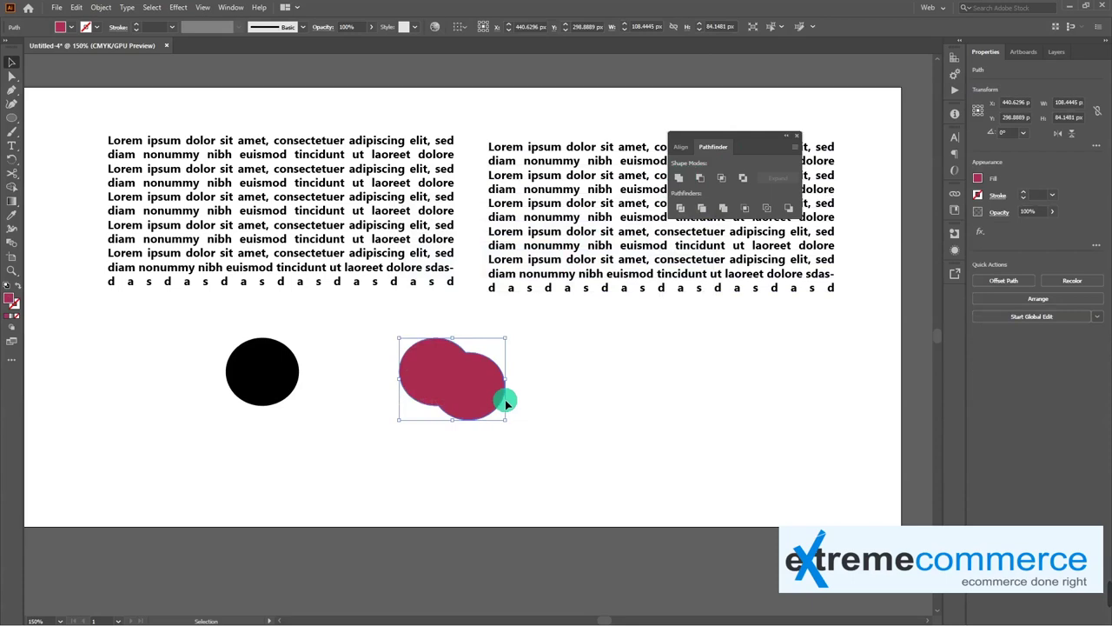
{"action": "key", "text": "ctrl+z"}
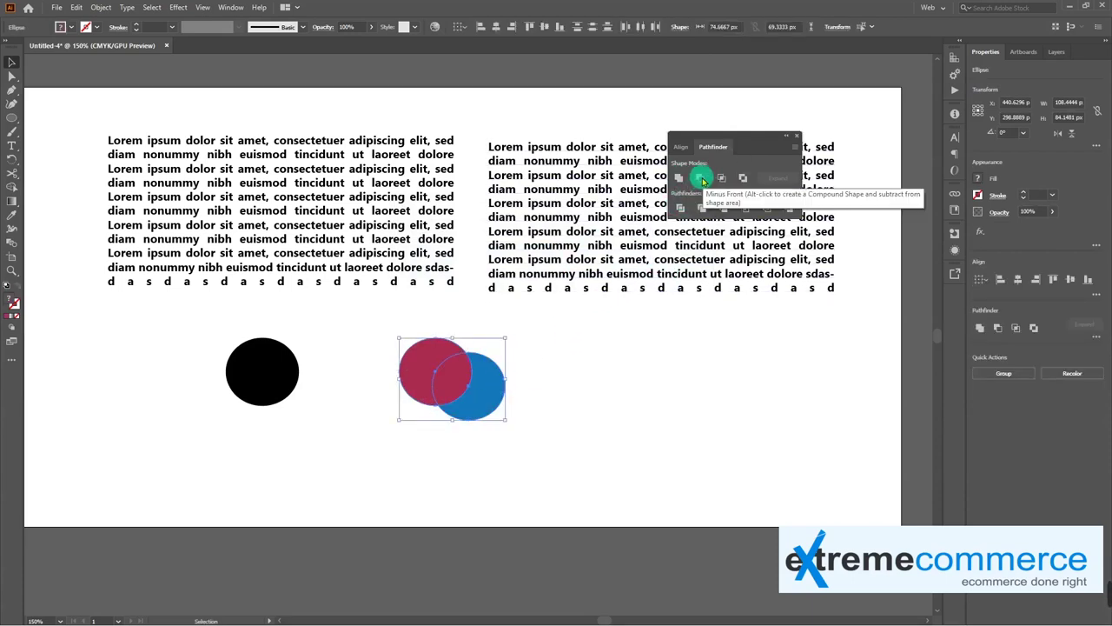
{"action": "left_click", "coordinate": [702, 178]}
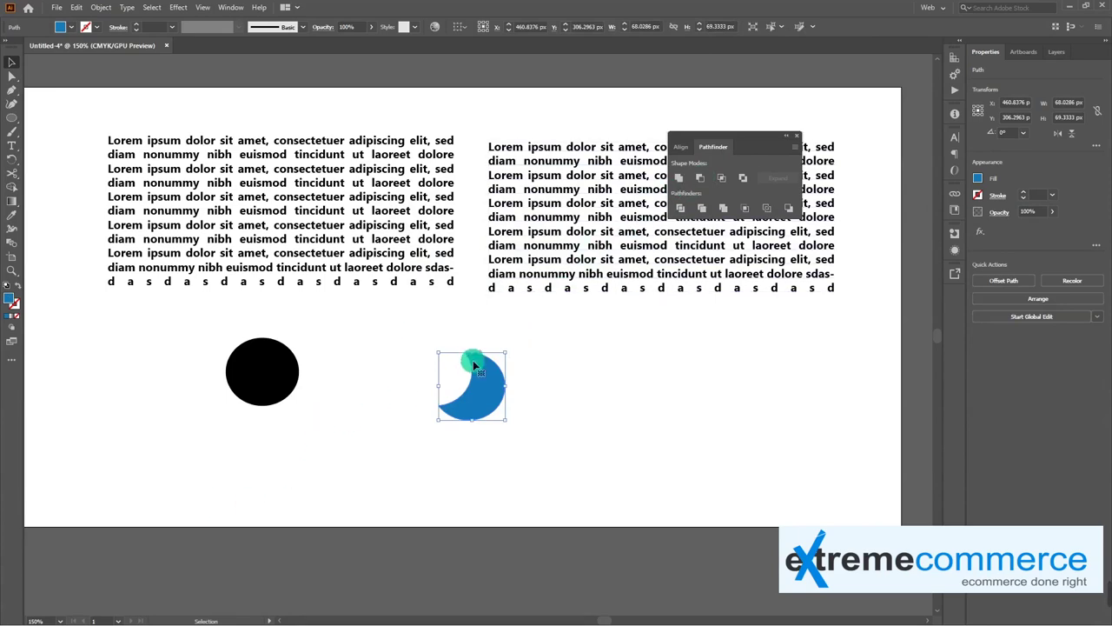
{"action": "key", "text": "a"}
{"action": "key", "text": "ctrl+z"}
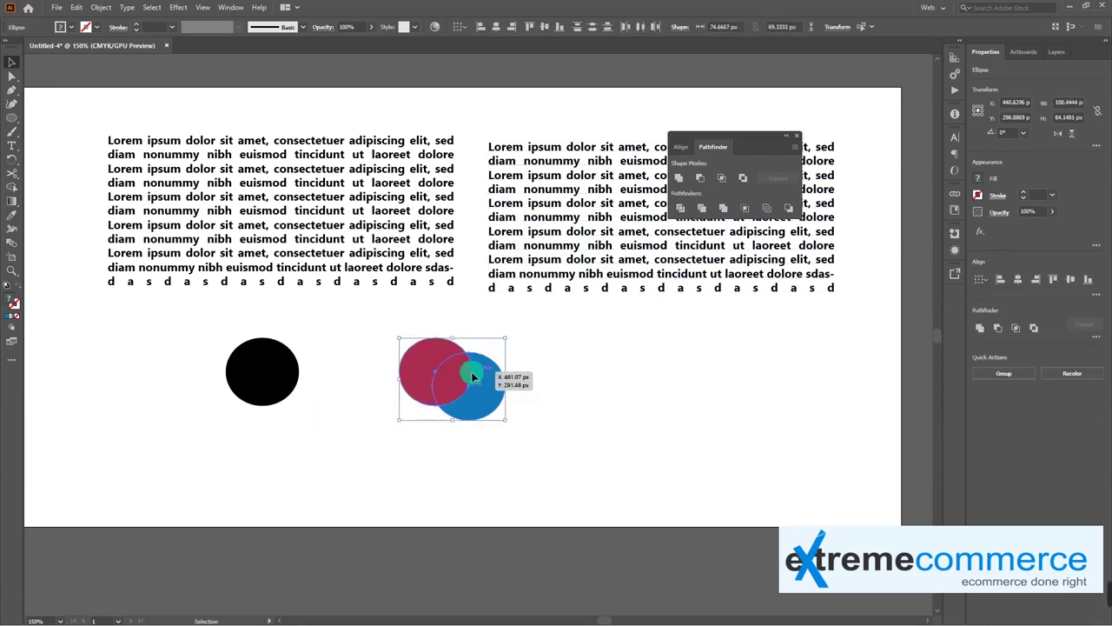
{"action": "left_click", "coordinate": [538, 390]}
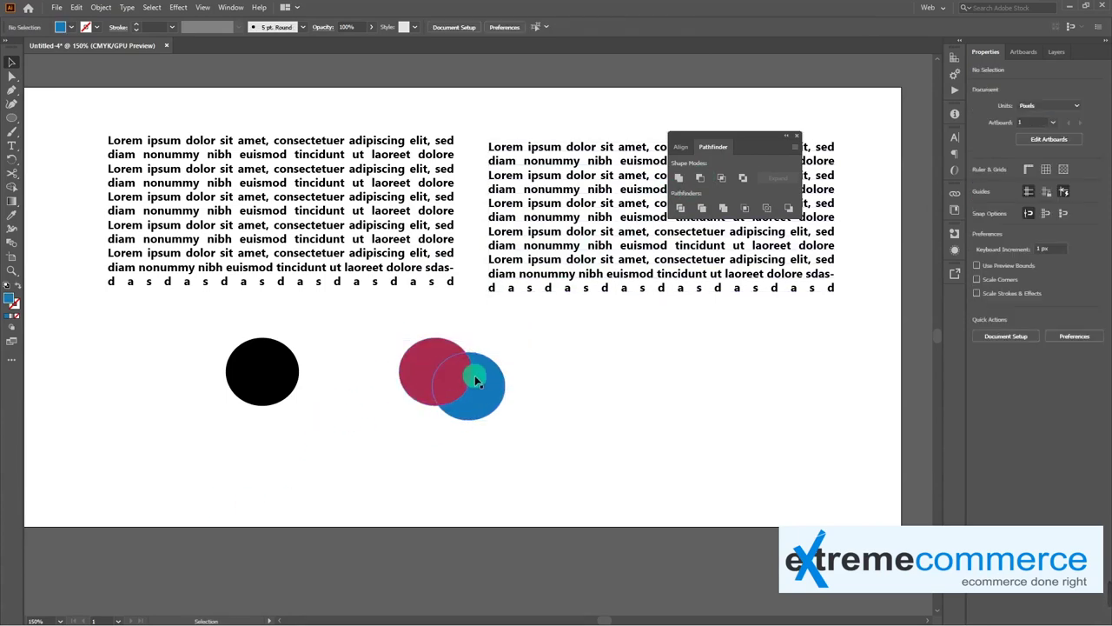
Step: Reselect both circles and try Intersect and Exclude, undoing each
{"action": "left_click", "coordinate": [434, 367]}
{"action": "left_click", "coordinate": [487, 396]}
{"action": "left_click", "coordinate": [562, 409]}
{"action": "left_click_drag", "start_coordinate": [397, 323], "coordinate": [636, 328]}
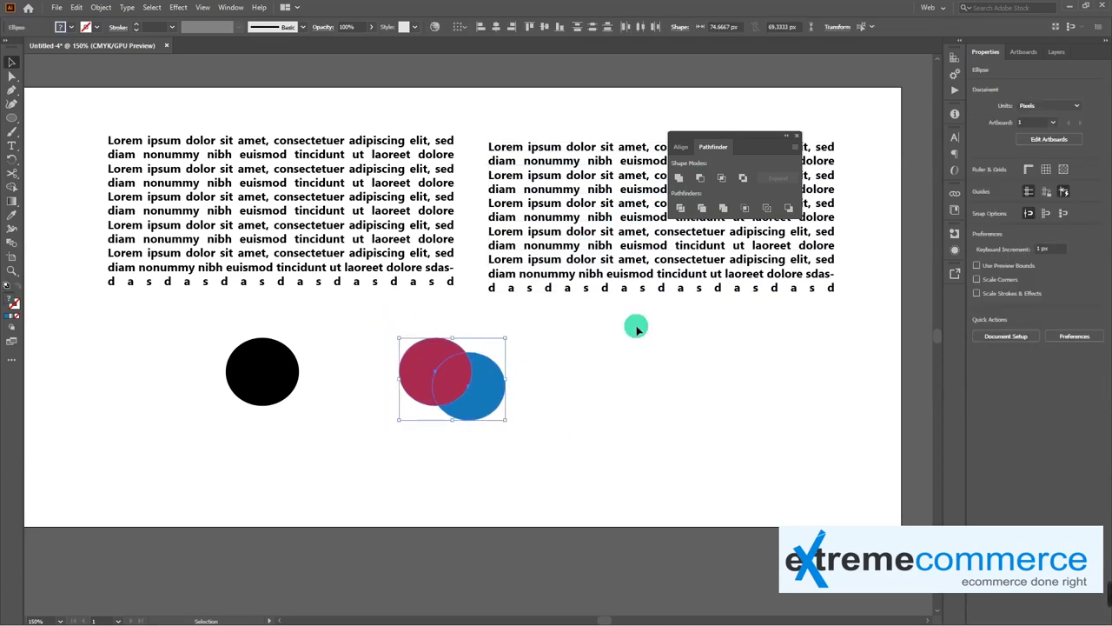
{"action": "left_click", "coordinate": [724, 178]}
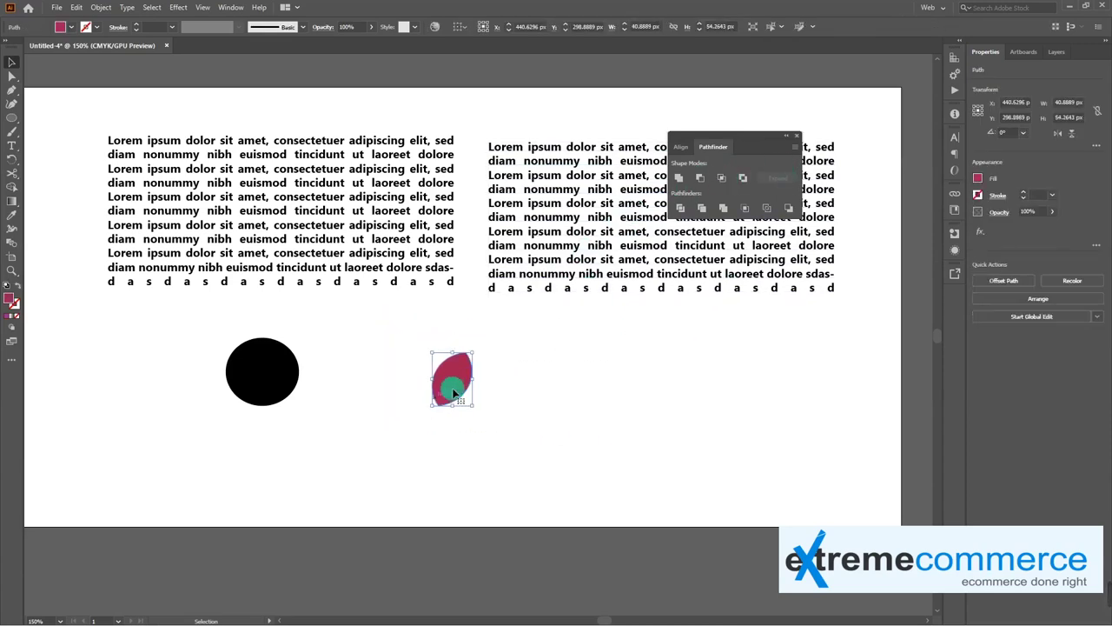
{"action": "key", "text": "ctrl+z"}
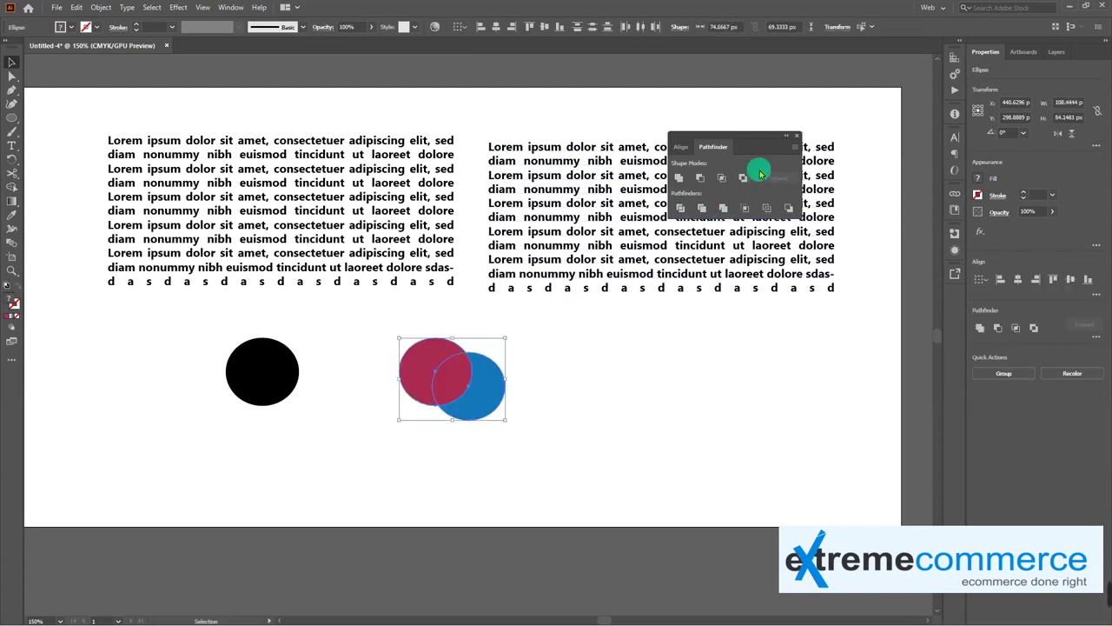
{"action": "left_click", "coordinate": [743, 178]}
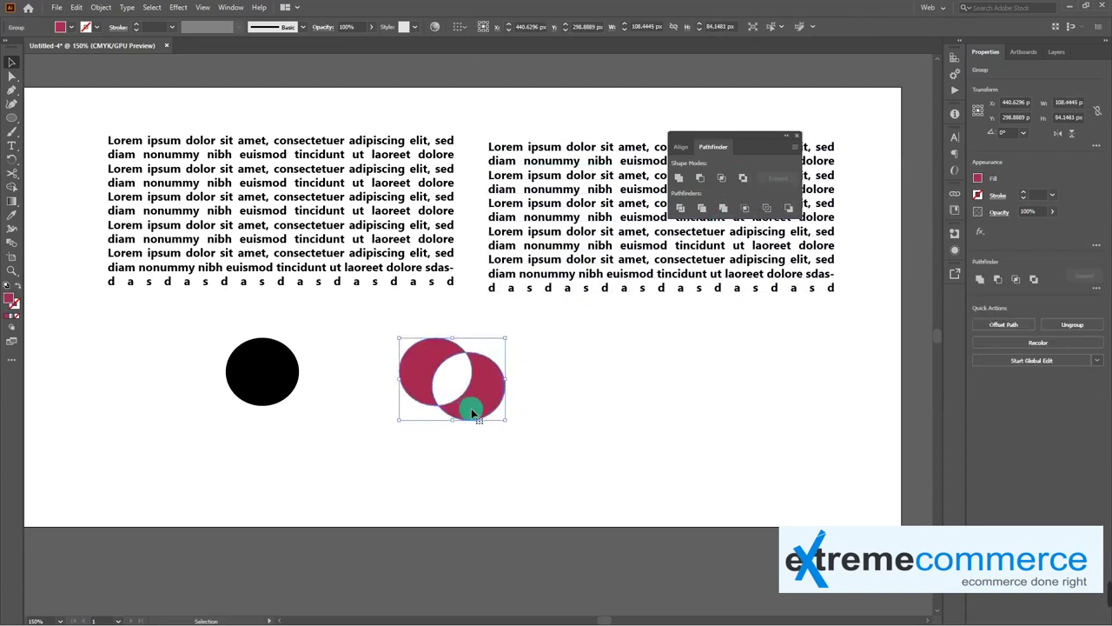
{"action": "left_click", "coordinate": [677, 320]}
{"action": "key", "text": "ctrl+z"}
{"action": "key", "text": "ctrl+z"}
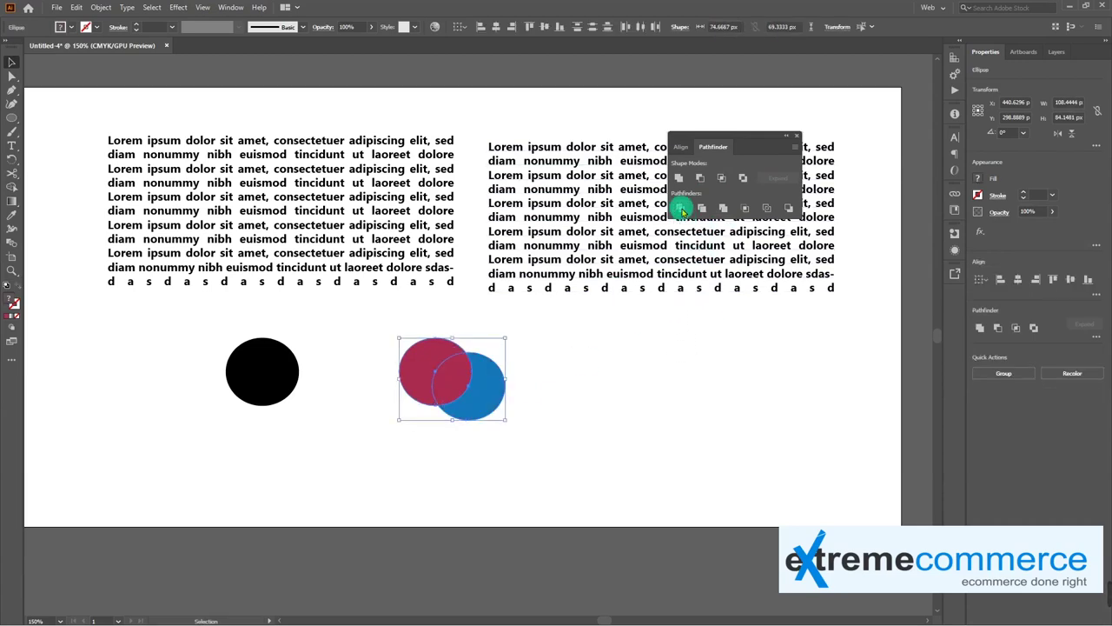
Step: Apply Divide to split the circles along their overlap, then reselect the group
{"action": "left_click", "coordinate": [680, 208]}
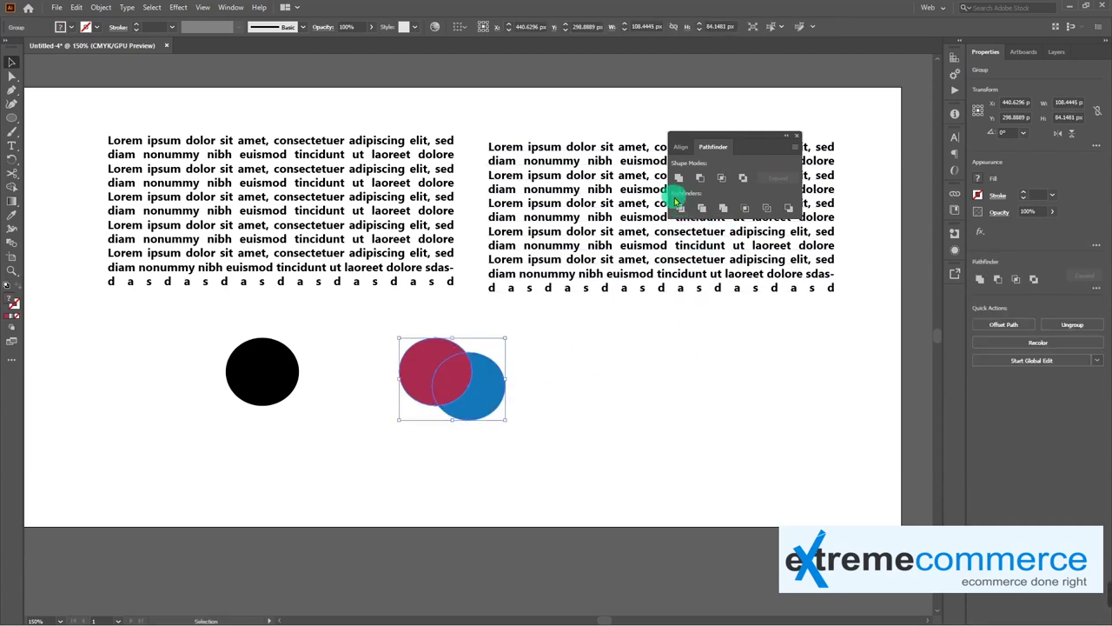
{"action": "left_click", "coordinate": [682, 211]}
{"action": "left_click", "coordinate": [553, 379]}
{"action": "left_click", "coordinate": [480, 377]}
Step: Ungroup the divided circle pieces, pull the blue and red pieces apart, then undo the moves
{"action": "right_click", "coordinate": [459, 376]}
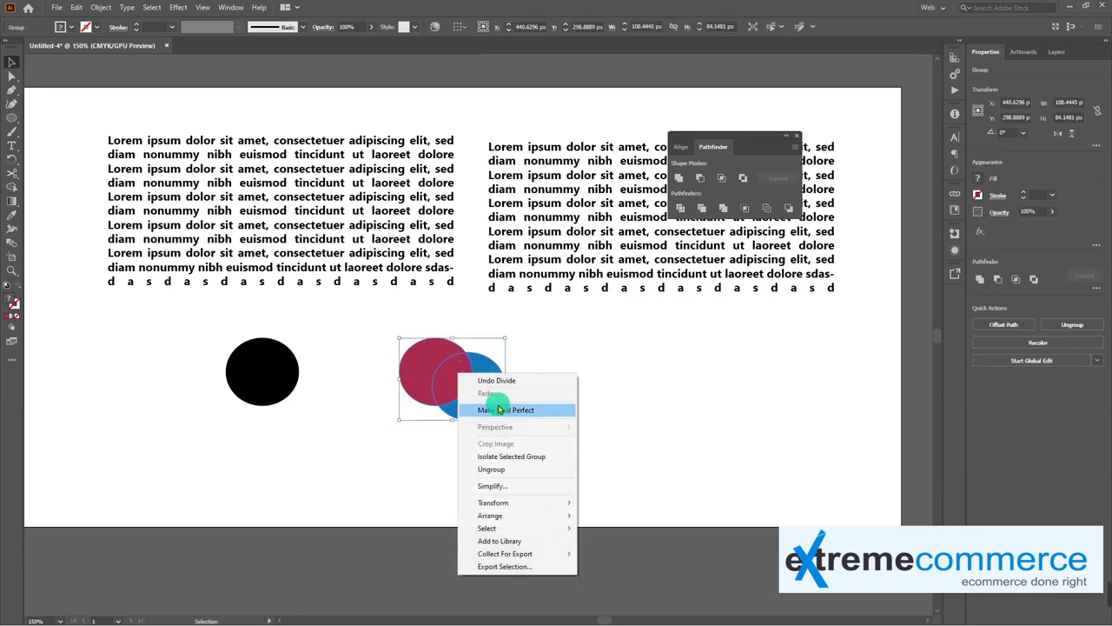
{"action": "left_click", "coordinate": [499, 469]}
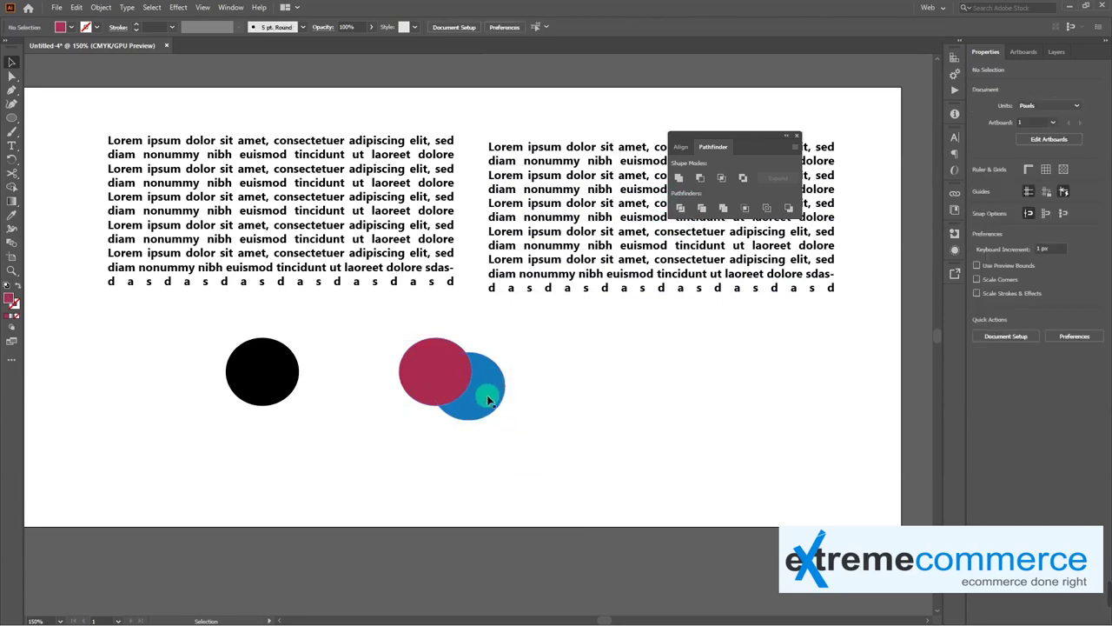
{"action": "left_click_drag", "start_coordinate": [484, 385], "coordinate": [511, 404]}
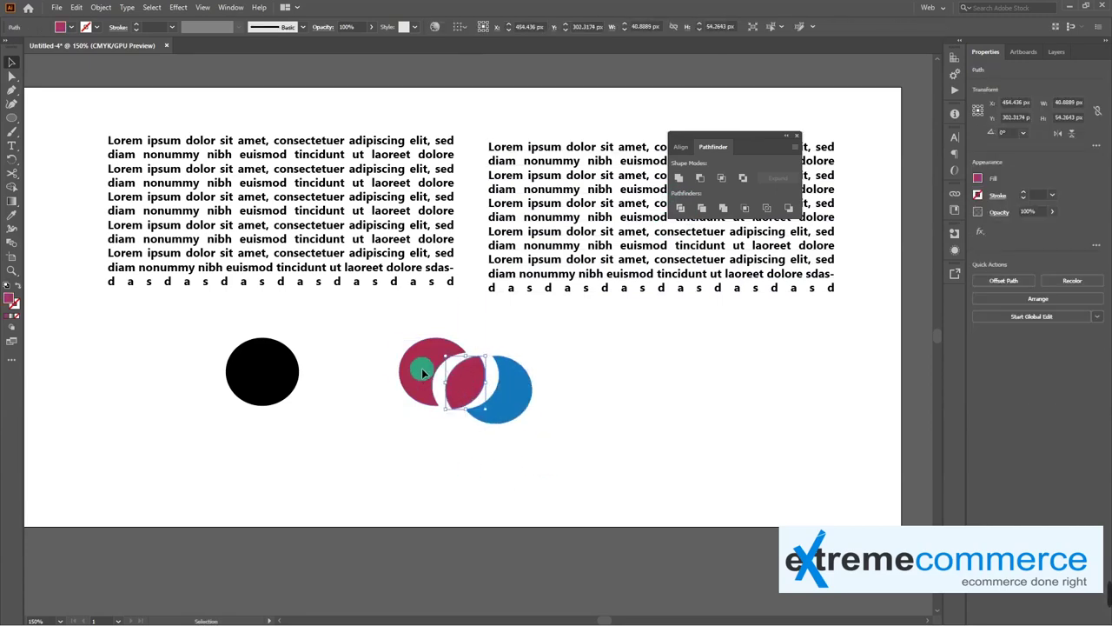
{"action": "left_click_drag", "start_coordinate": [422, 372], "coordinate": [400, 359]}
{"action": "key", "text": "a"}
{"action": "key", "text": "ctrl+z"}
{"action": "key", "text": "ctrl+z"}
{"action": "key", "text": "ctrl+z"}
{"action": "key", "text": "ctrl+z"}
{"action": "key", "text": "v"}
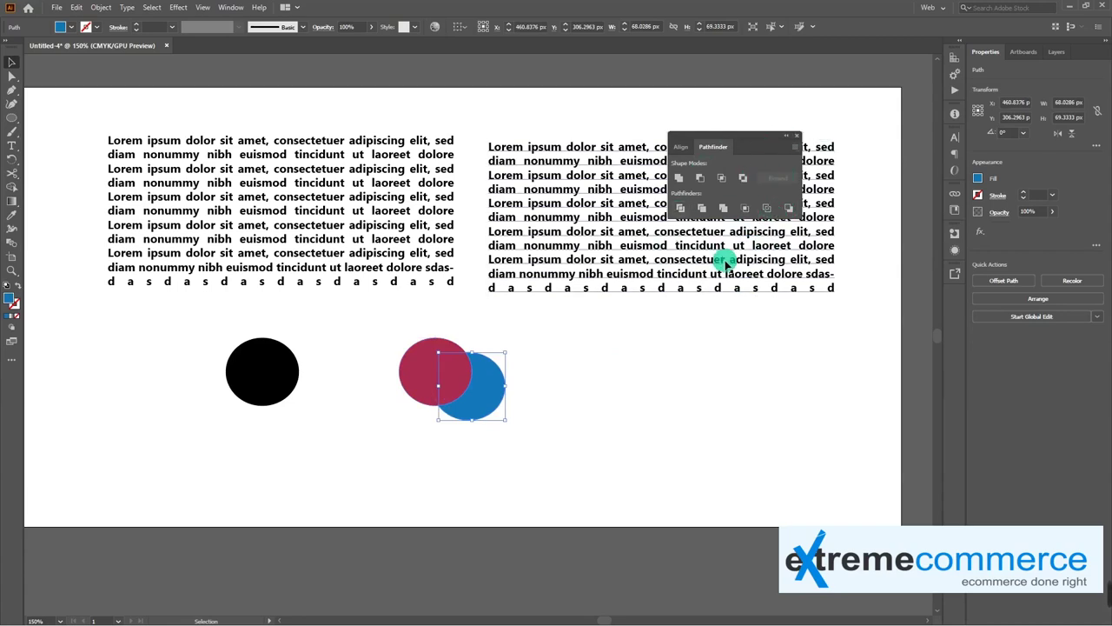
Step: Delete the red and blue circles, close Pathfinder, and delete the black circle
{"action": "left_click", "coordinate": [556, 433]}
{"action": "left_click_drag", "start_coordinate": [534, 414], "coordinate": [393, 317]}
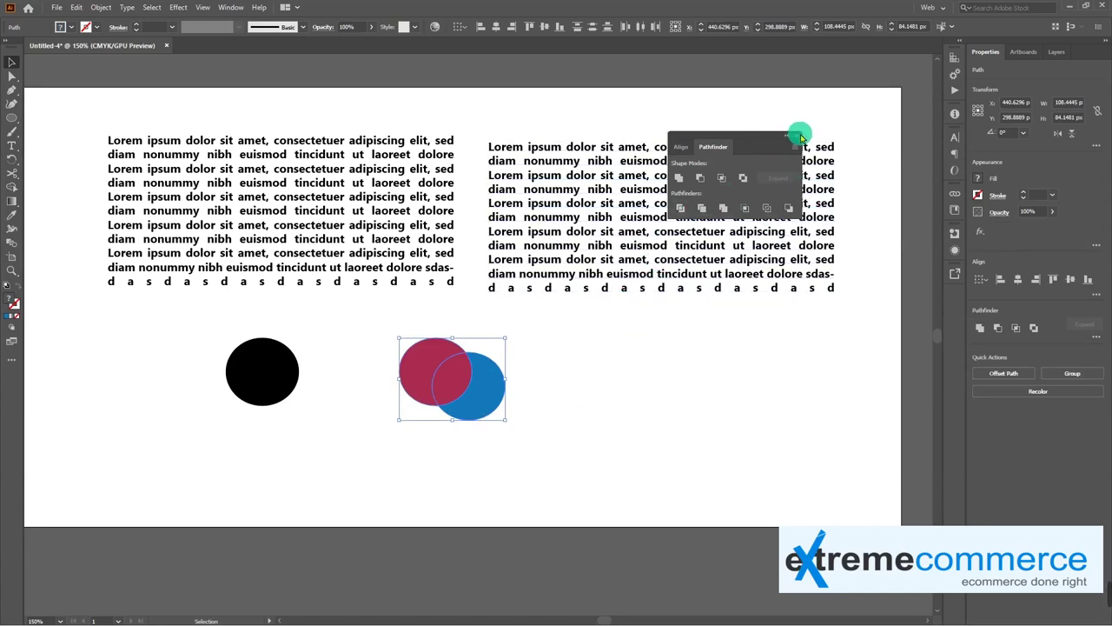
{"action": "key", "text": "Delete"}
{"action": "left_click", "coordinate": [788, 136]}
{"action": "left_click", "coordinate": [273, 369]}
{"action": "key", "text": "Delete"}
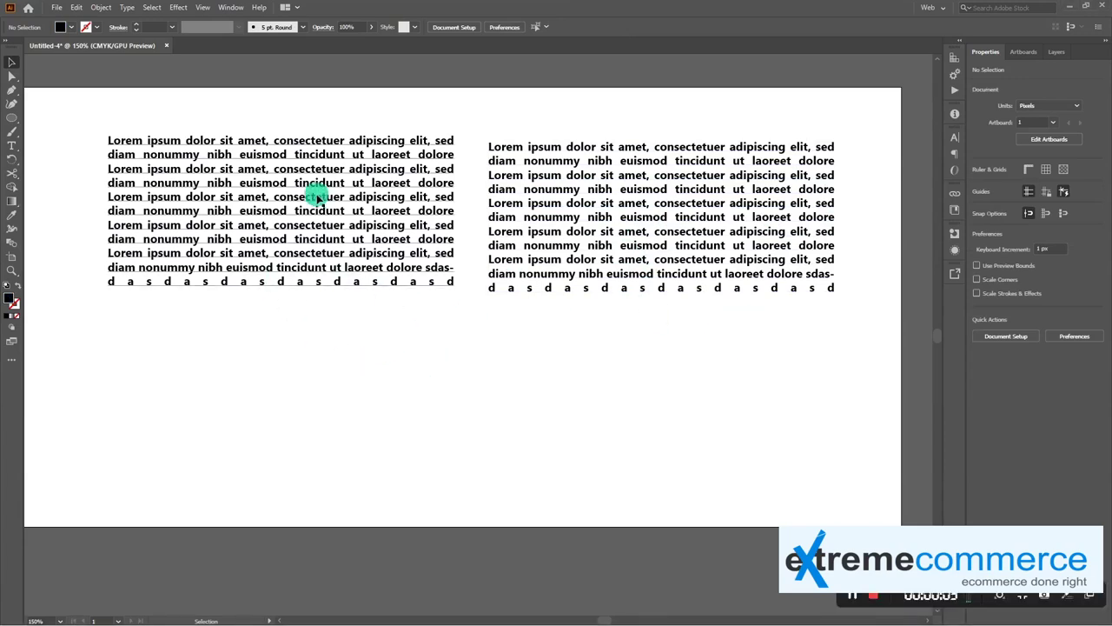
Step: Select all and delete both justified text blocks, then open the File menu
{"action": "key", "text": "ctrl+a"}
{"action": "key", "text": "Delete"}
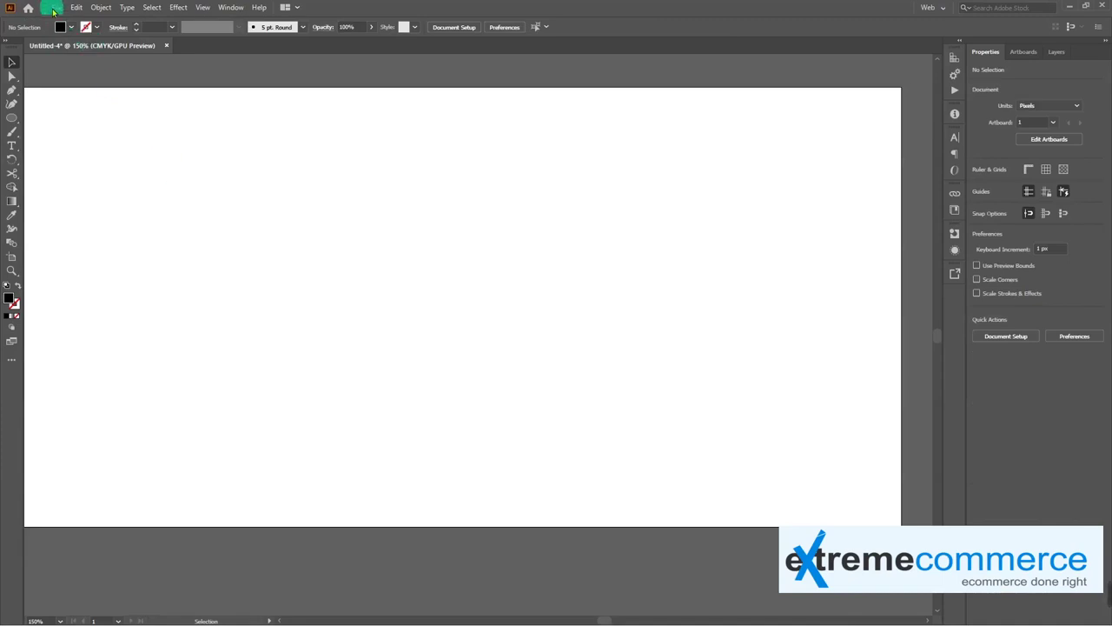
{"action": "left_click", "coordinate": [54, 8]}
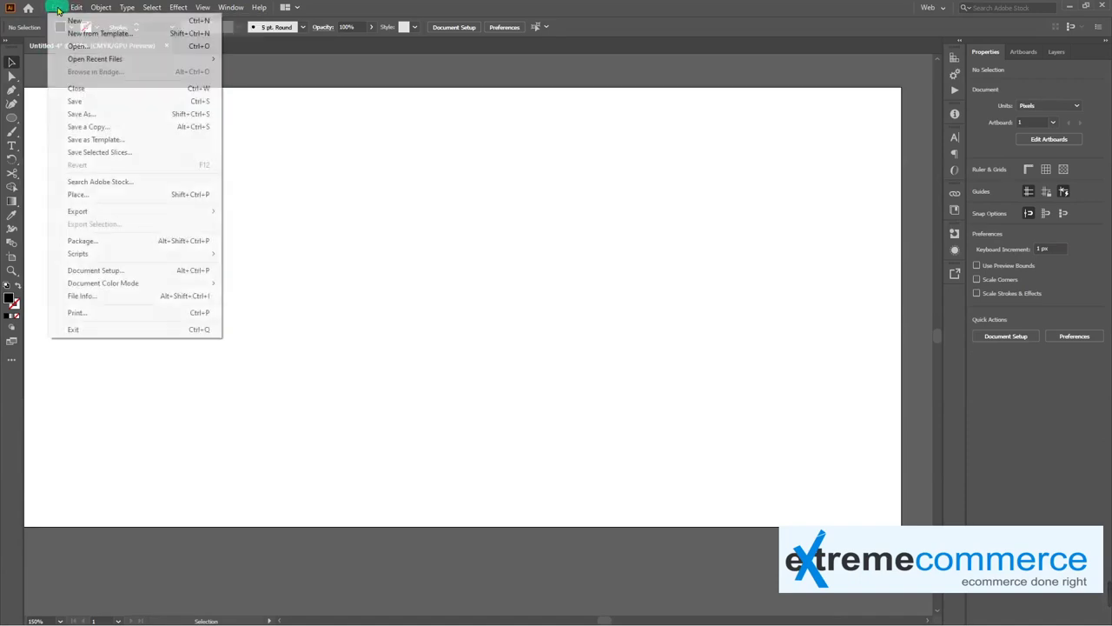
Step: Use File > Place to pick the cartoon character image from the Pictures folder
{"action": "left_click", "coordinate": [98, 197]}
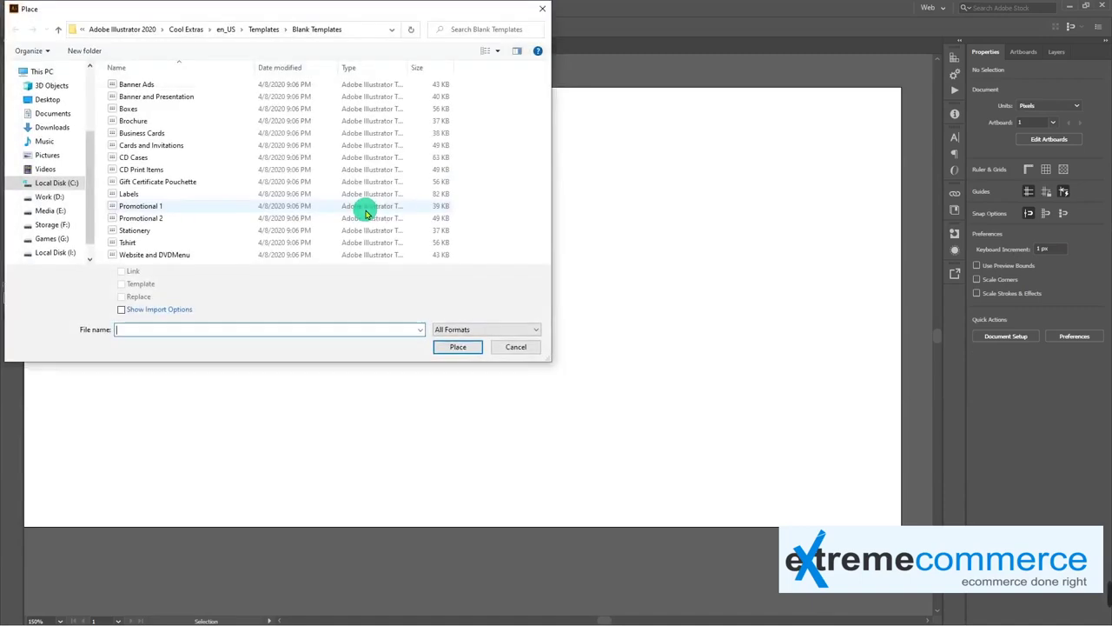
{"action": "left_click", "coordinate": [47, 155]}
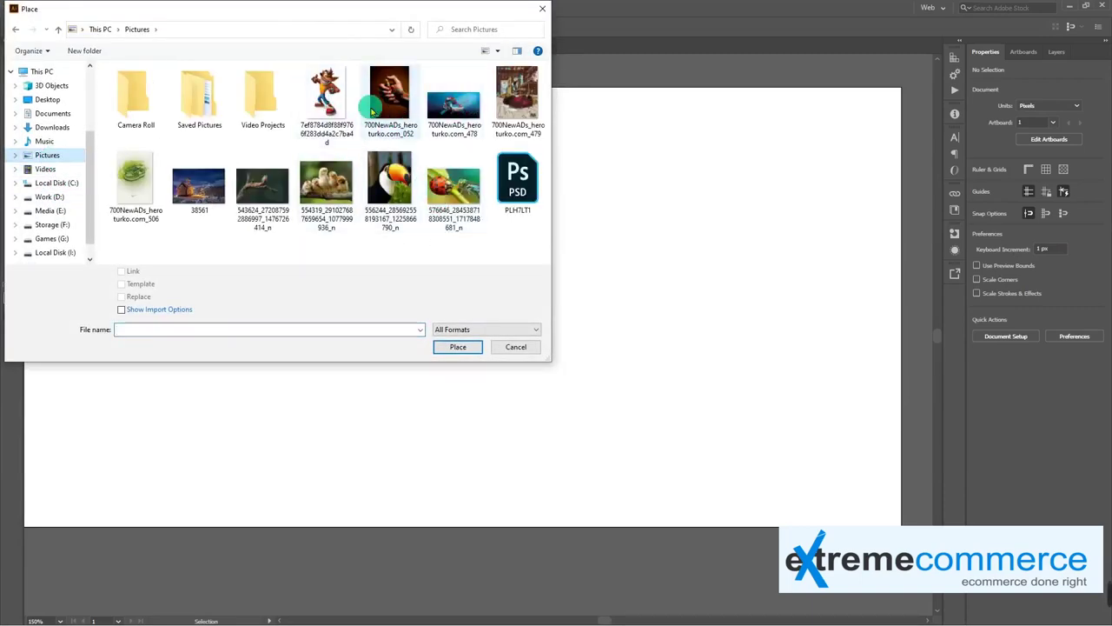
{"action": "double_click", "coordinate": [325, 98]}
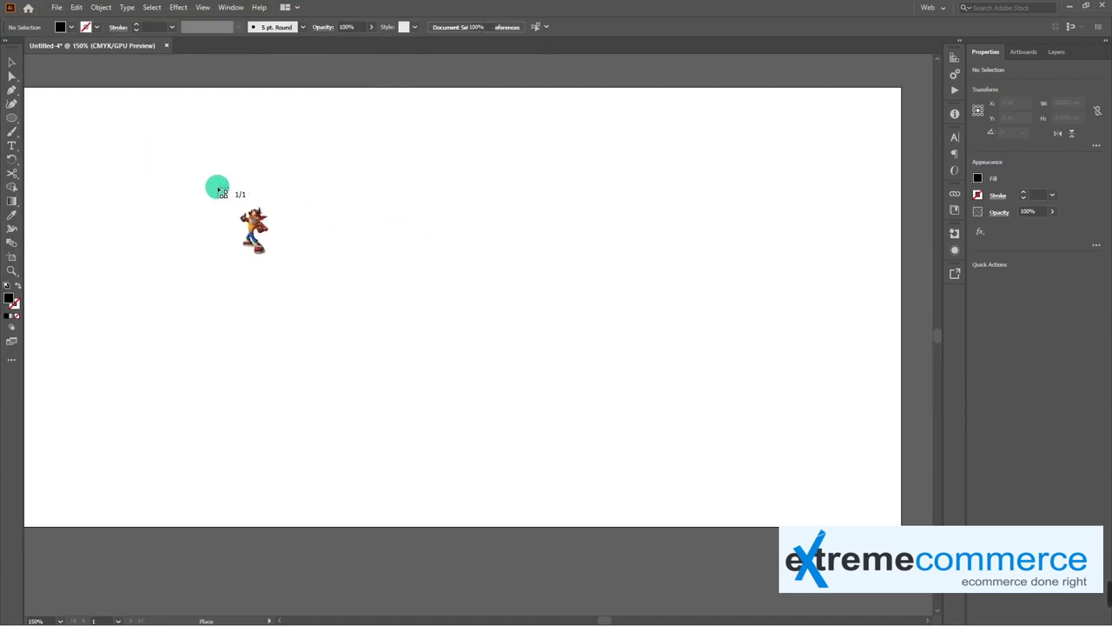
Step: Place the cartoon image at full size, then move it up-left and shrink it
{"action": "left_click", "coordinate": [218, 187]}
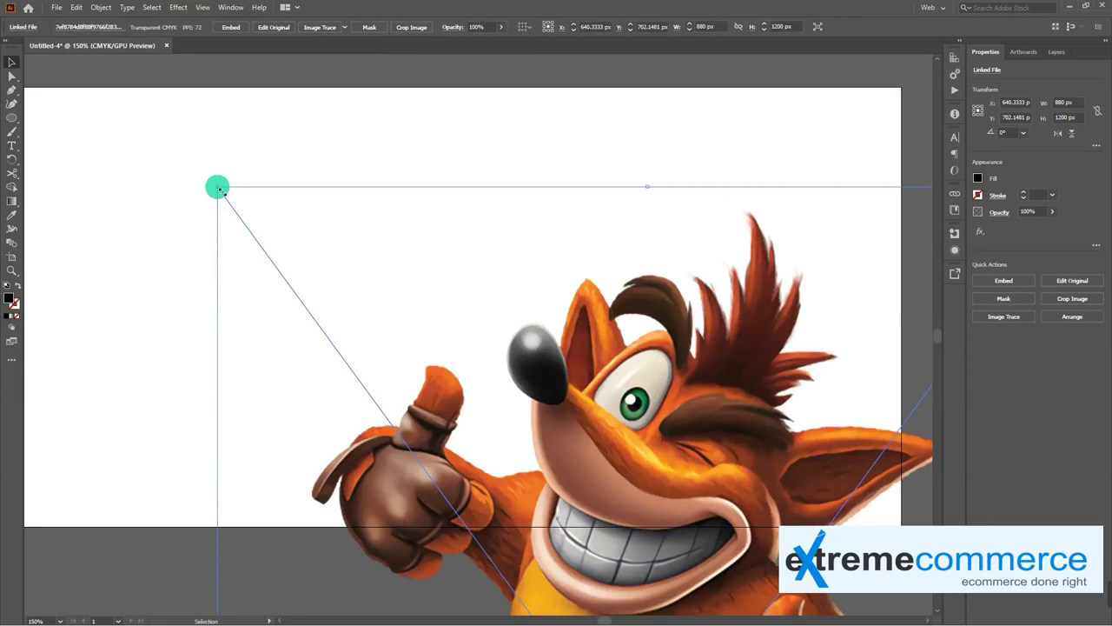
{"action": "key", "text": "ctrl+minus"}
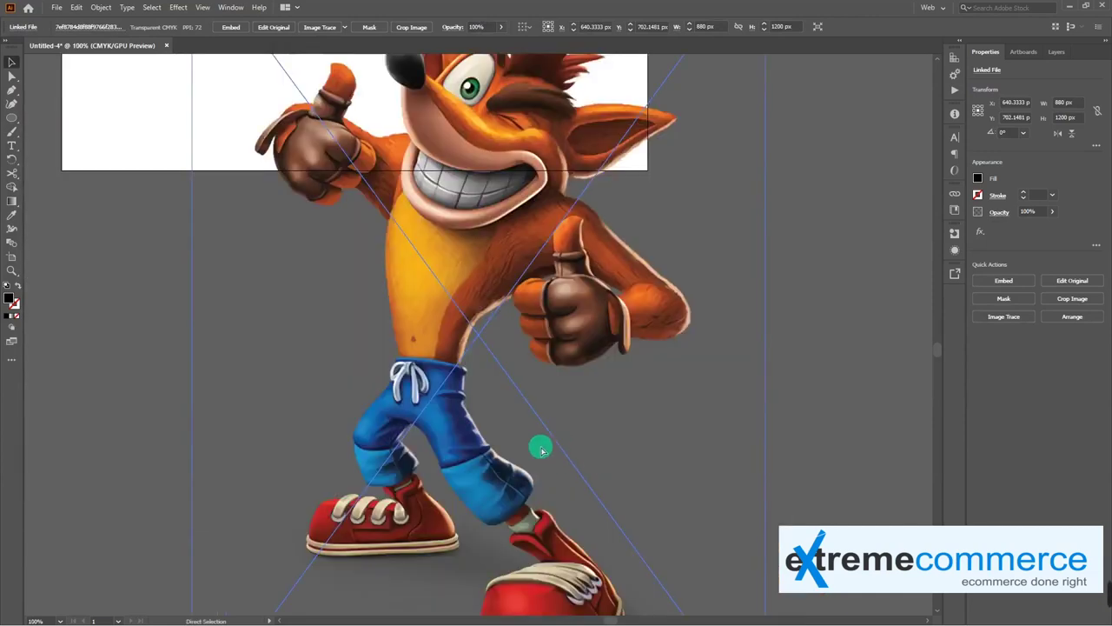
{"action": "key", "text": "ctrl+minus"}
{"action": "scroll", "coordinate": [472, 332], "scroll_direction": "up", "scroll_amount": 3}
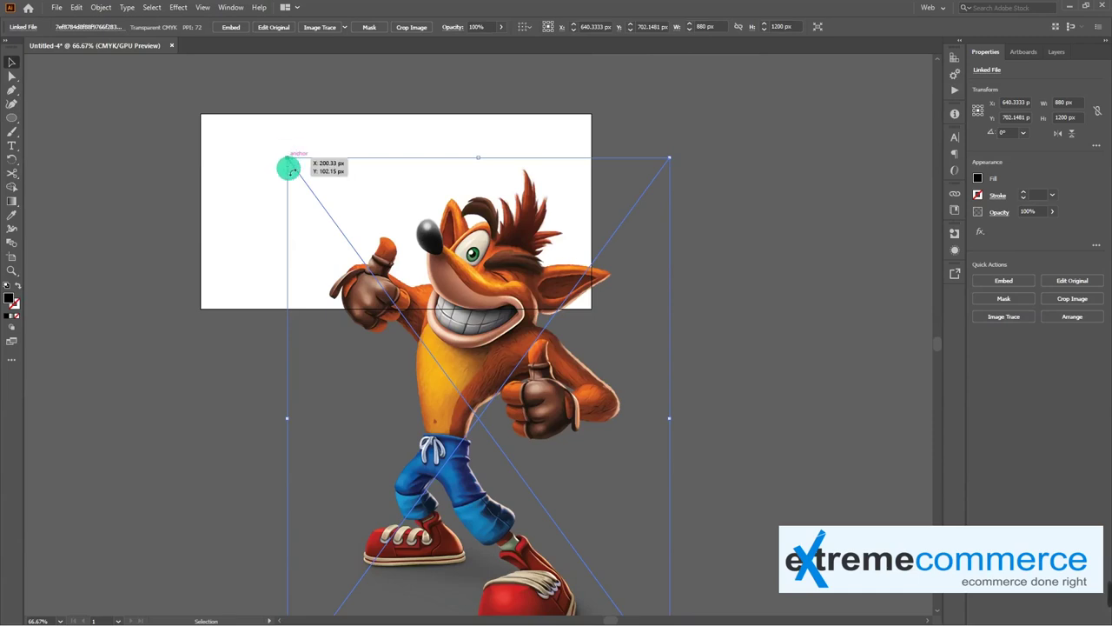
{"action": "left_click_drag", "start_coordinate": [484, 358], "coordinate": [400, 269]}
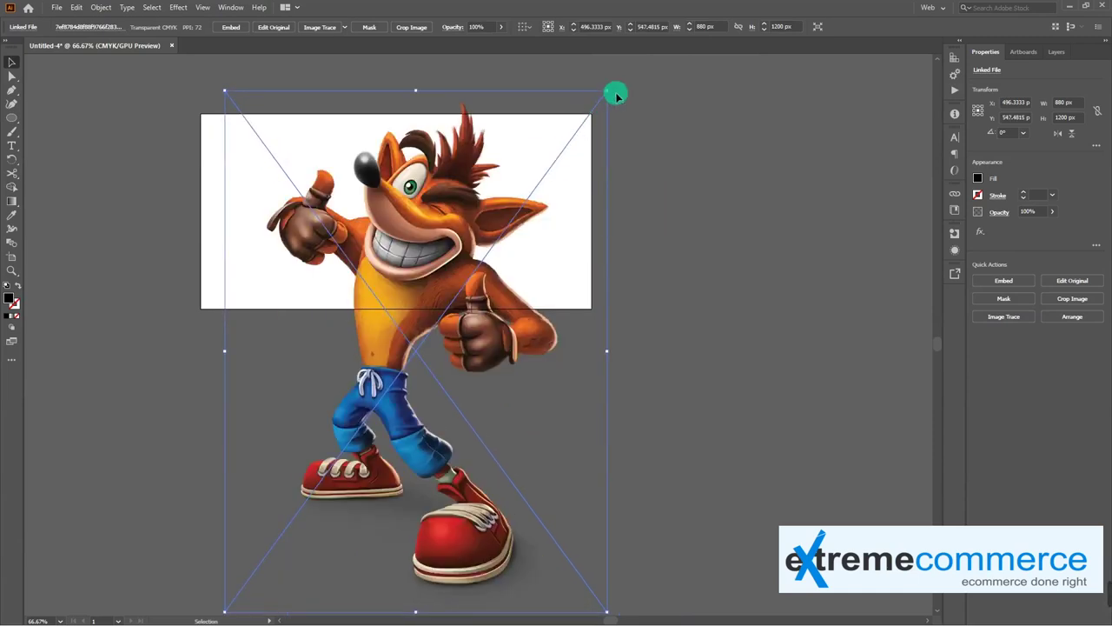
{"action": "left_click_drag", "start_coordinate": [608, 91], "coordinate": [550, 176]}
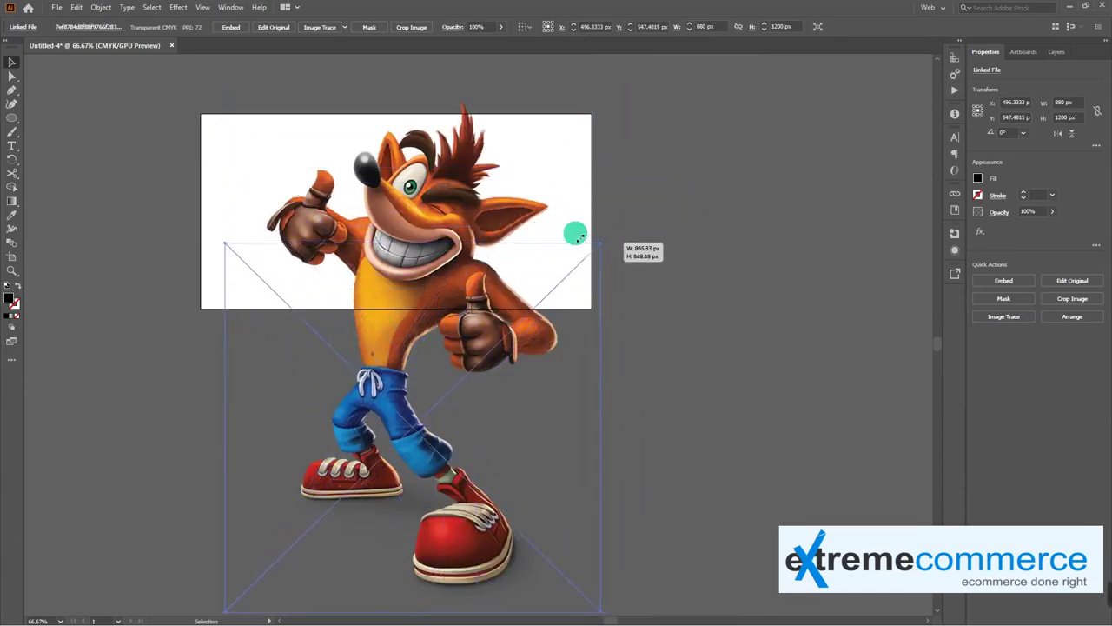
{"action": "mouse_move", "coordinate": [550, 176]}
{"action": "left_mouse_down"}
{"action": "mouse_move", "coordinate": [361, 402]}
{"action": "mouse_move", "coordinate": [496, 146]}
{"action": "left_mouse_up"}
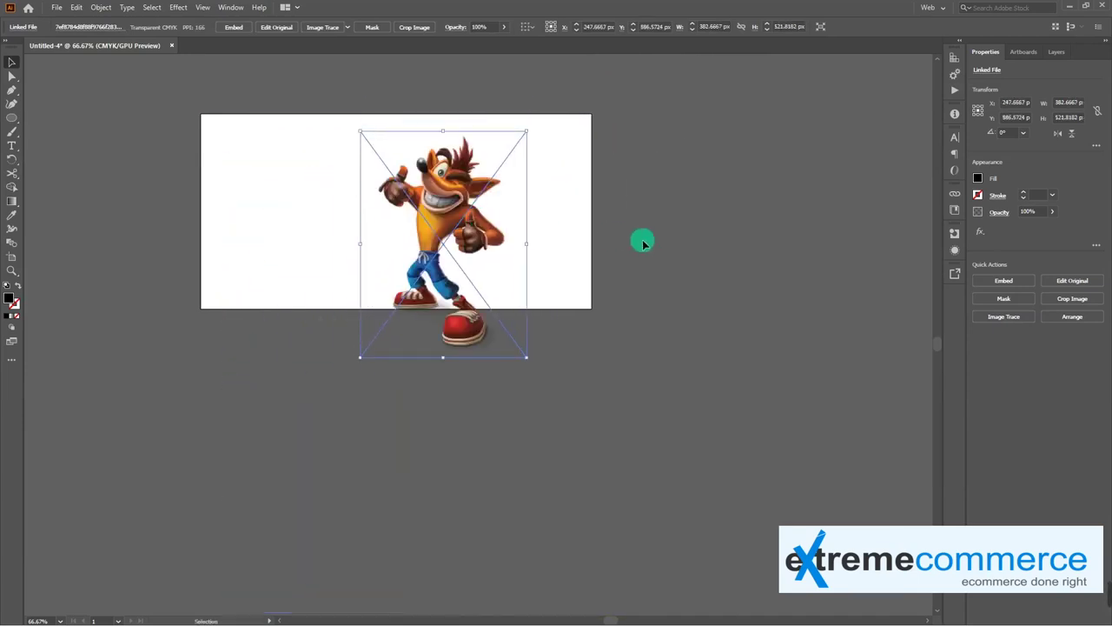
{"action": "left_click", "coordinate": [554, 233]}
Step: Zoom to actual size, reposition the image toward the left, then delete it
{"action": "left_click", "coordinate": [397, 199]}
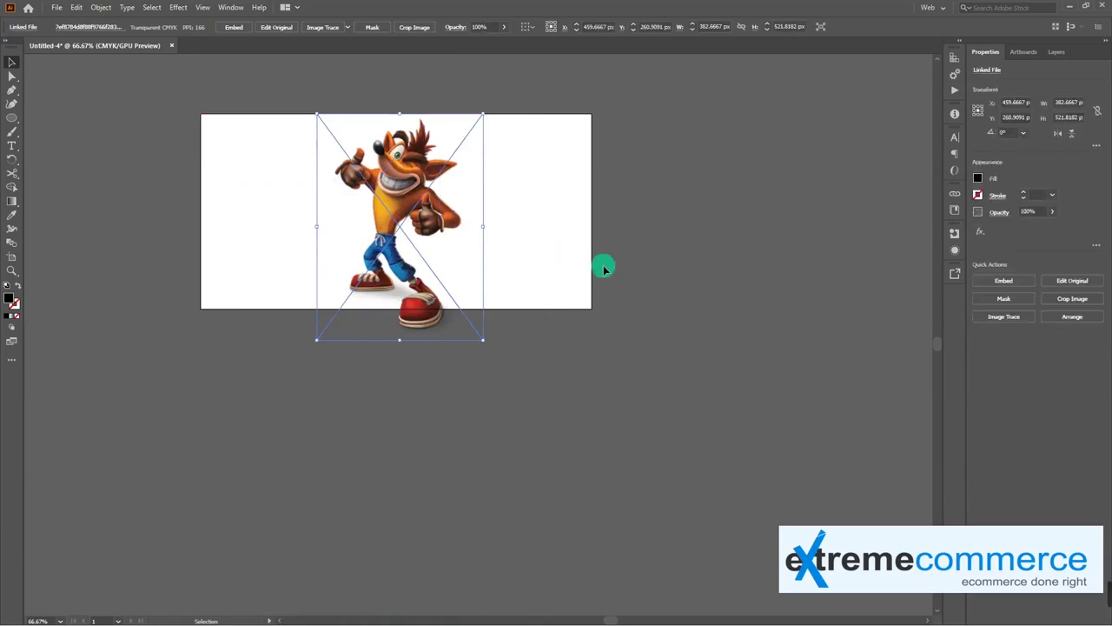
{"action": "key", "text": "ctrl+1"}
{"action": "left_click_drag", "start_coordinate": [376, 293], "coordinate": [446, 298]}
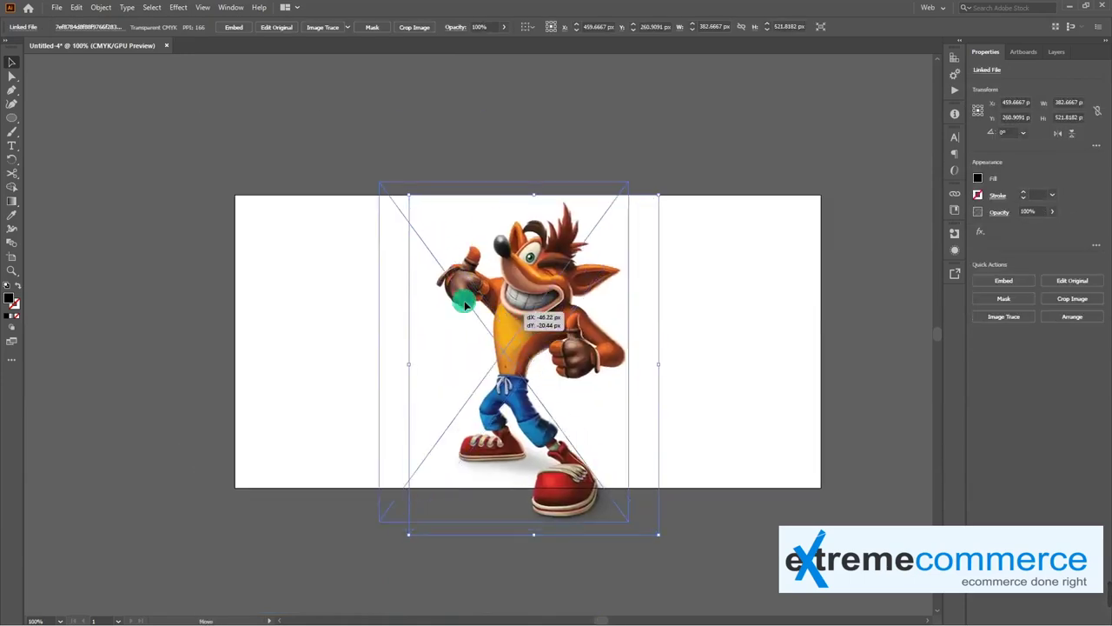
{"action": "left_click", "coordinate": [251, 329]}
{"action": "mouse_move", "coordinate": [450, 325]}
{"action": "left_mouse_down"}
{"action": "mouse_move", "coordinate": [248, 321]}
{"action": "mouse_move", "coordinate": [443, 344]}
{"action": "left_mouse_up"}
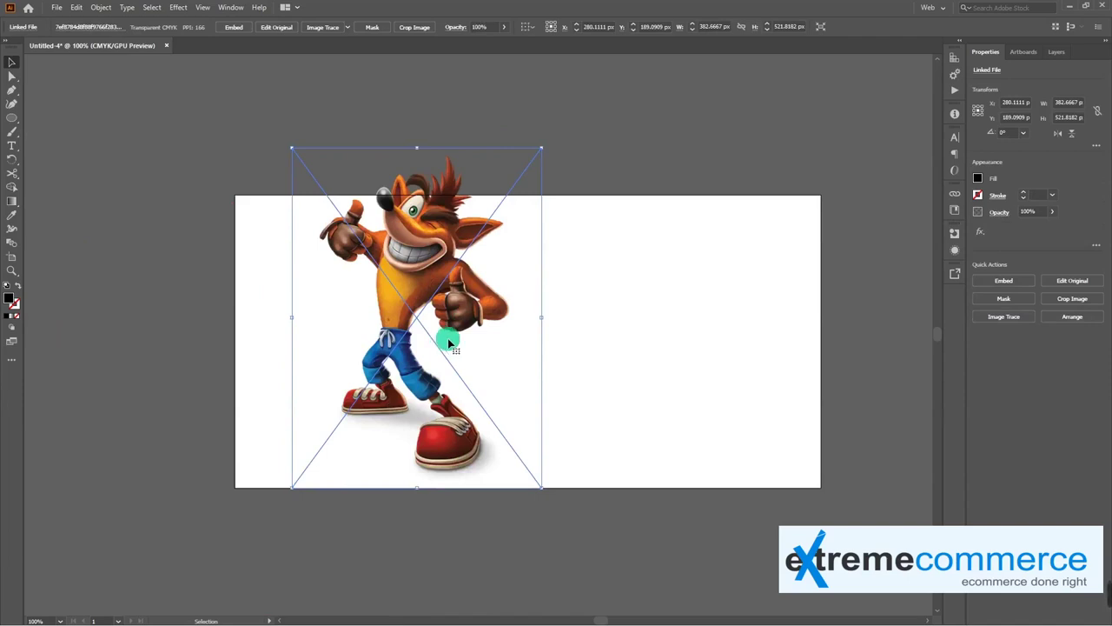
{"action": "left_click", "coordinate": [600, 328]}
{"action": "left_click", "coordinate": [452, 276]}
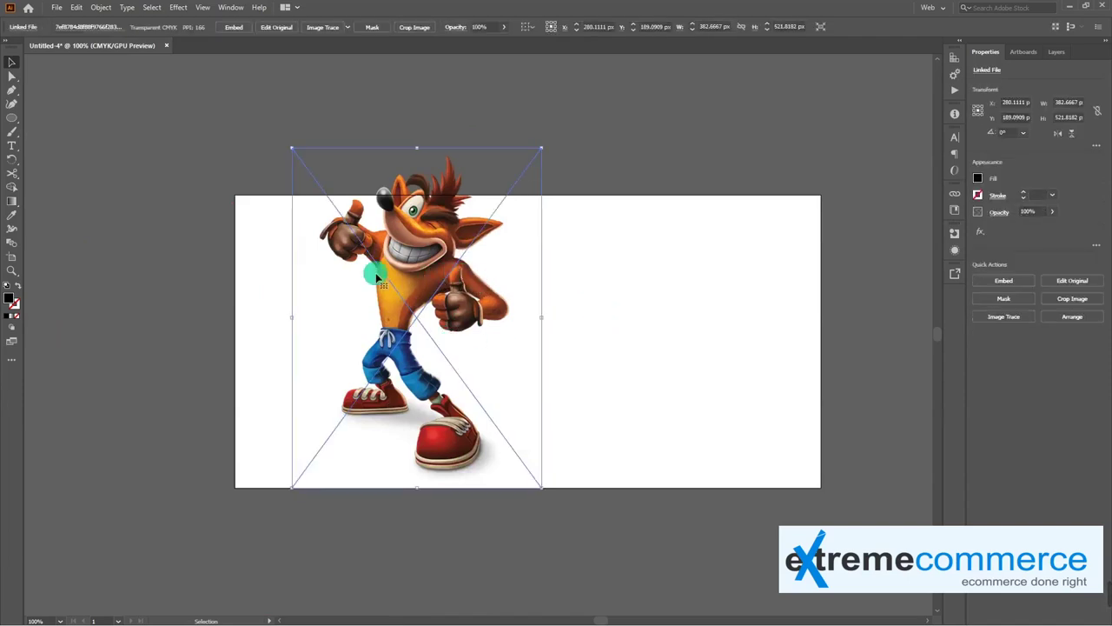
{"action": "key", "text": "Delete"}
Step: Re-place the cartoon image as a small frame at the artboard's top-left
{"action": "left_click", "coordinate": [56, 7]}
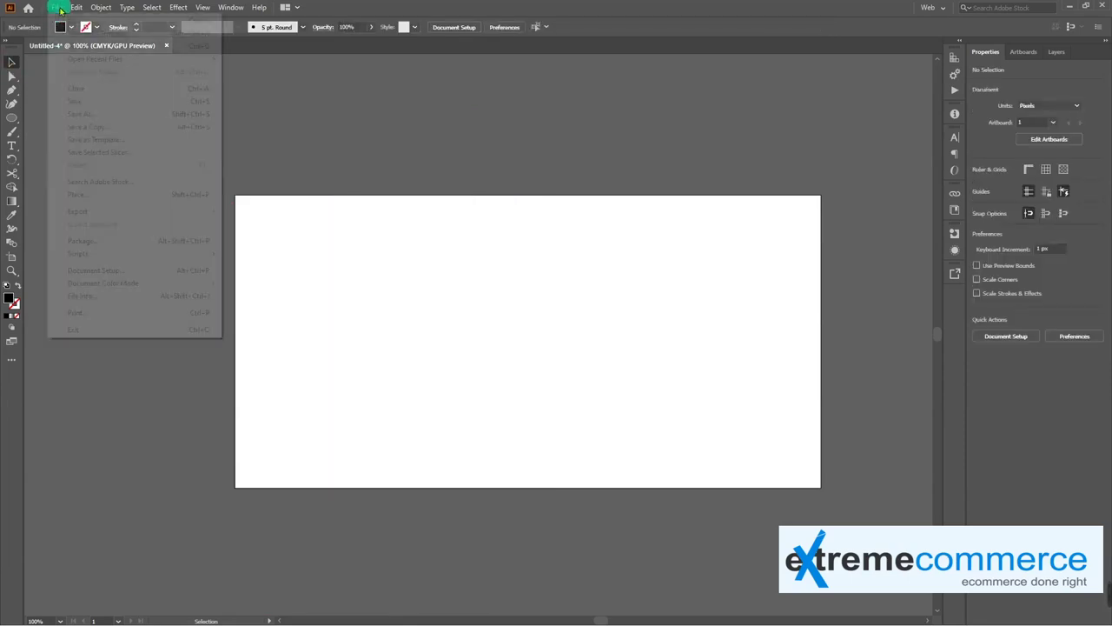
{"action": "left_click", "coordinate": [99, 194]}
{"action": "double_click", "coordinate": [335, 141]}
{"action": "mouse_move", "coordinate": [250, 203]}
{"action": "left_mouse_down"}
{"action": "mouse_move", "coordinate": [380, 311]}
{"action": "mouse_move", "coordinate": [476, 353]}
{"action": "mouse_move", "coordinate": [467, 345]}
{"action": "left_mouse_up"}
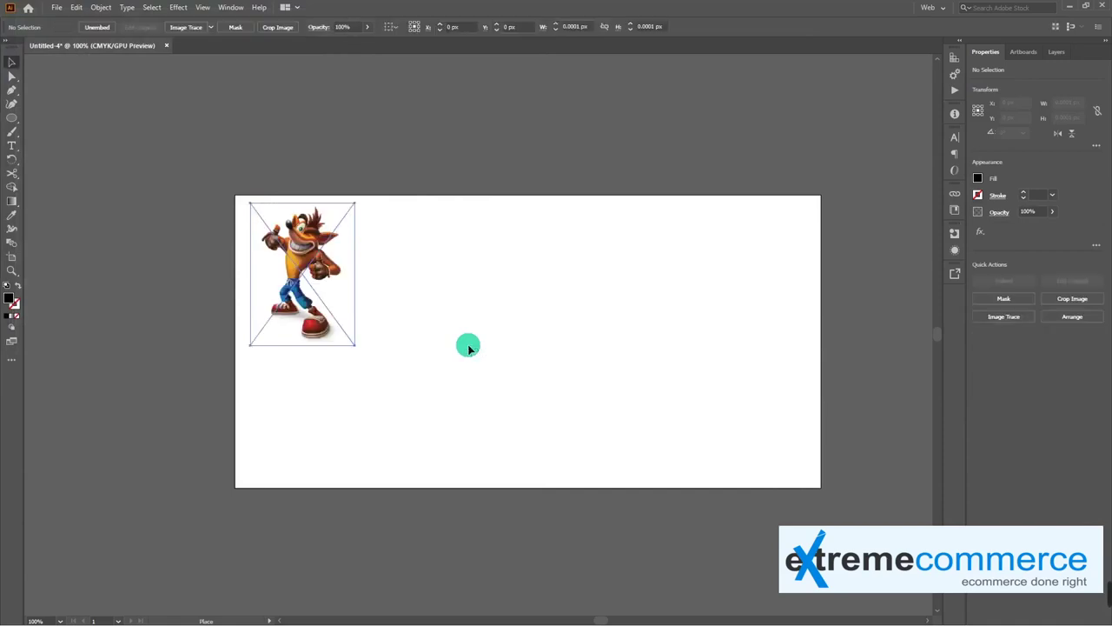
Step: Reflect the cartoon image across the vertical axis in the Reflect dialog
{"action": "left_click", "coordinate": [411, 365]}
{"action": "left_click", "coordinate": [304, 274]}
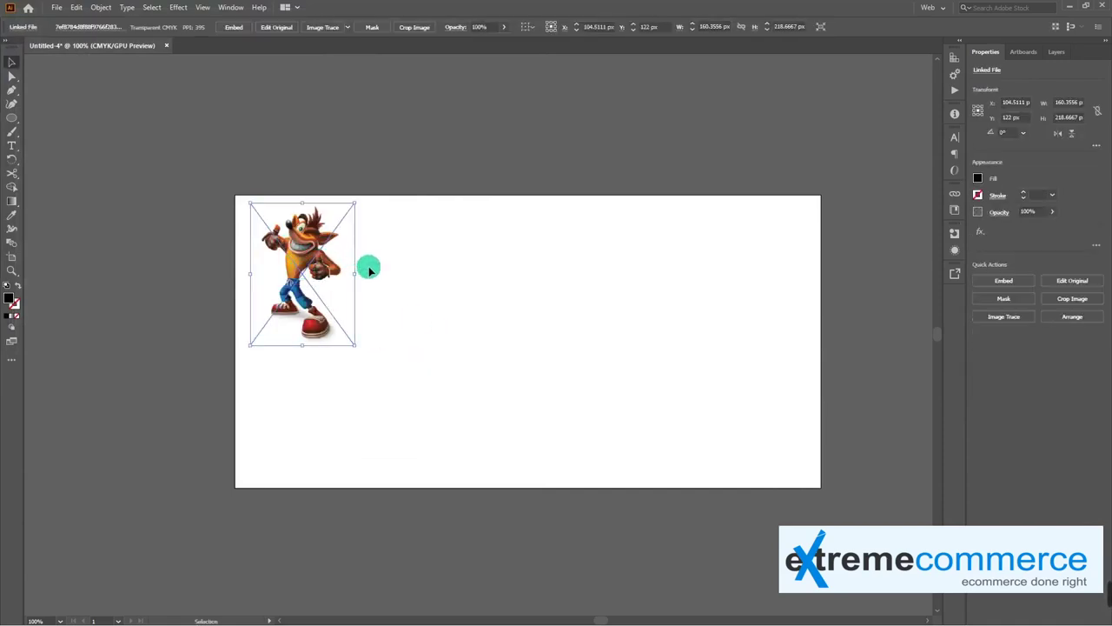
{"action": "right_click", "coordinate": [317, 248]}
{"action": "mouse_move", "coordinate": [350, 327]}
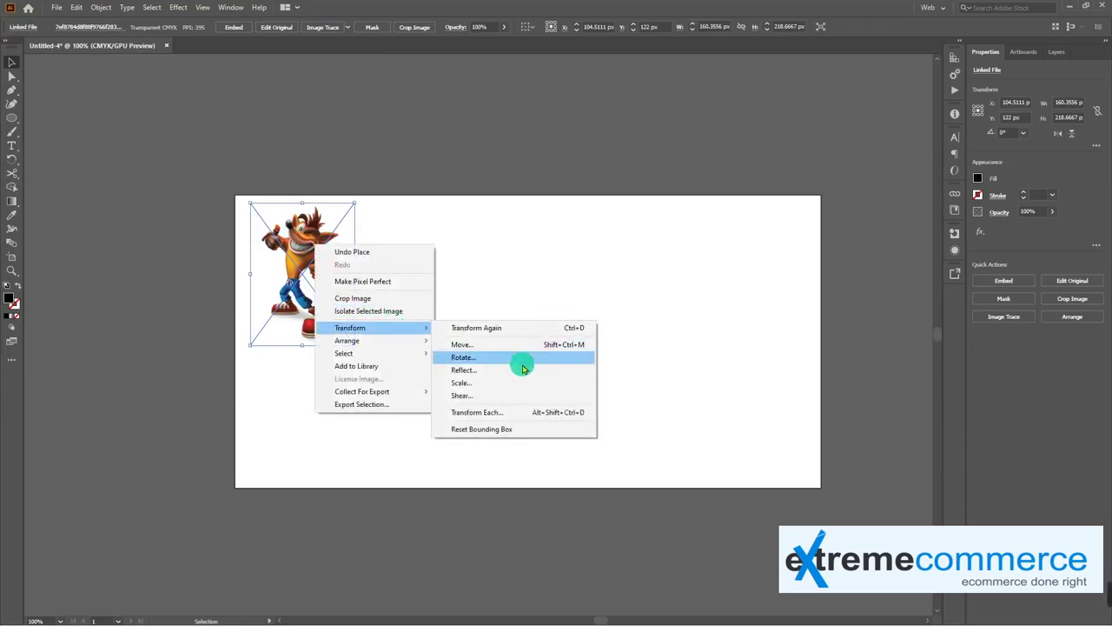
{"action": "left_click", "coordinate": [521, 369]}
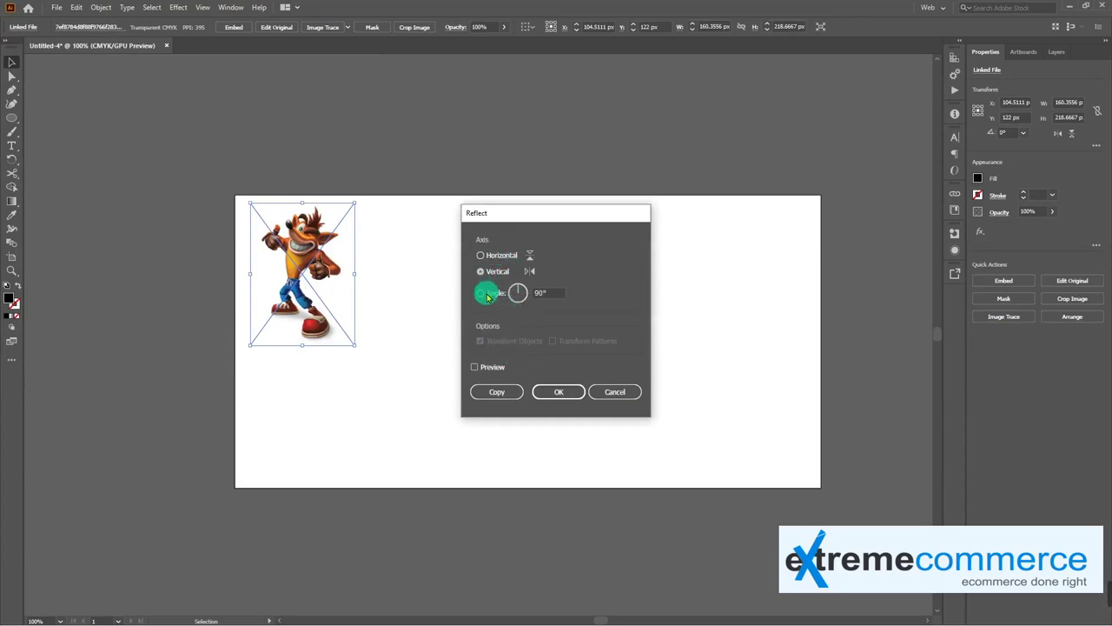
{"action": "left_click", "coordinate": [477, 370]}
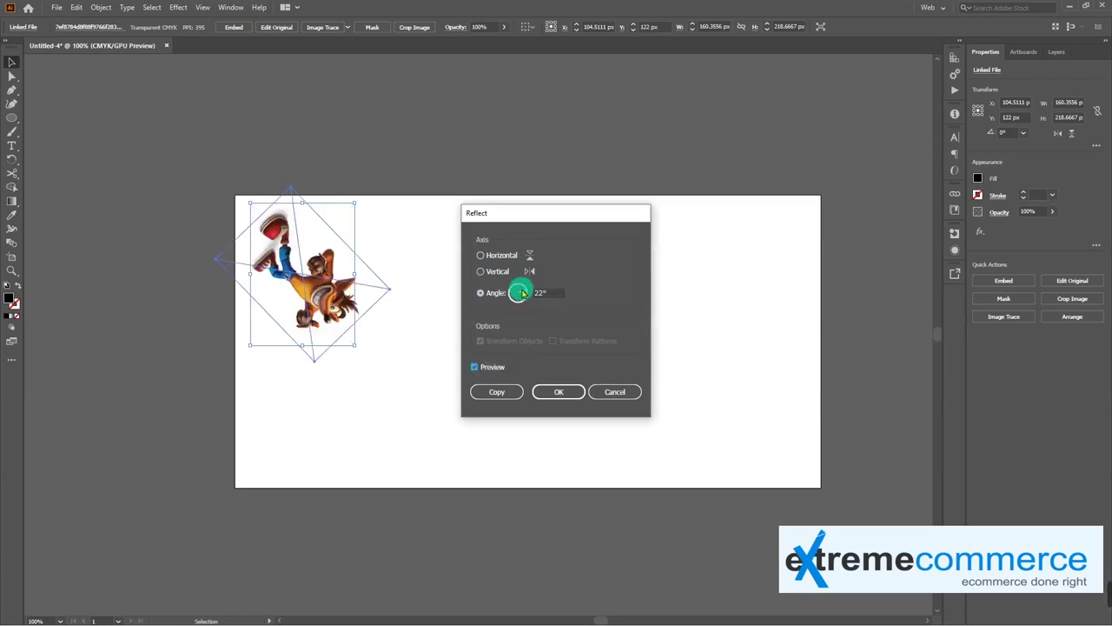
{"action": "left_click", "coordinate": [519, 292]}
{"action": "left_click_drag", "start_coordinate": [523, 295], "coordinate": [495, 295]}
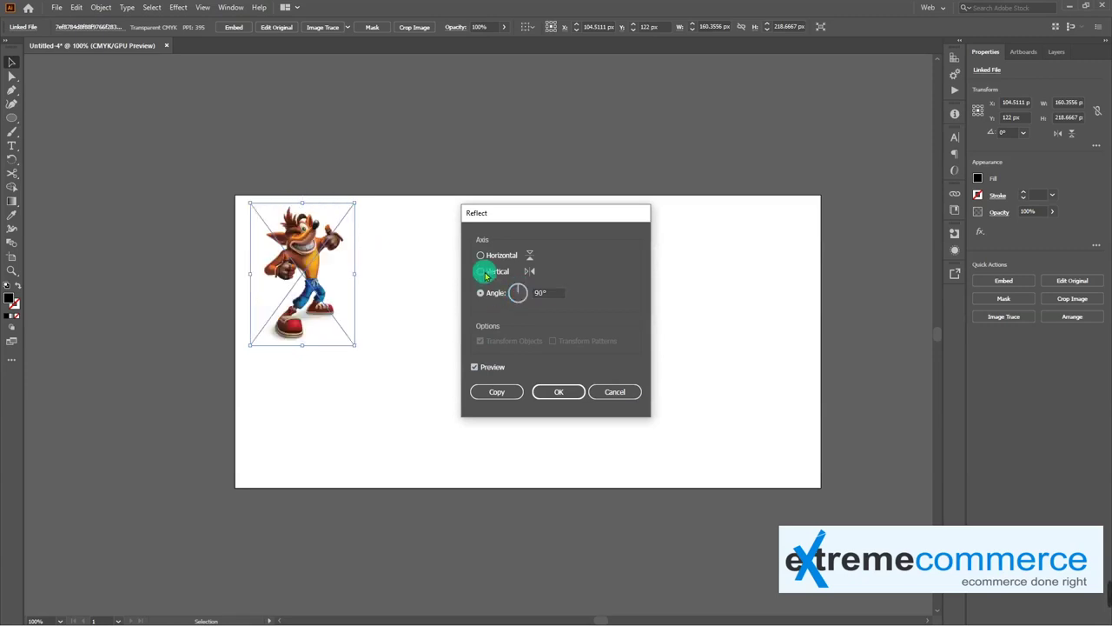
{"action": "left_click", "coordinate": [482, 255]}
{"action": "left_click", "coordinate": [484, 272]}
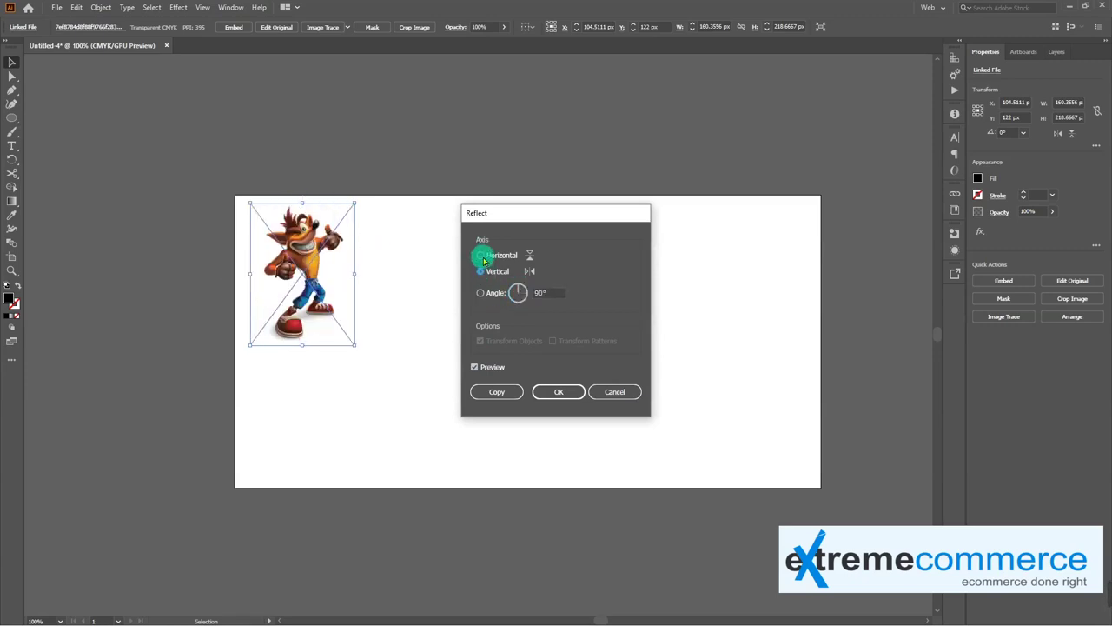
{"action": "left_click", "coordinate": [565, 393]}
Step: Compare the reflection with undo/redo, then enlarge and widen the image to about 232 × 276 px
{"action": "key", "text": "ctrl+z"}
{"action": "key", "text": "ctrl+shift+z"}
{"action": "left_click_drag", "start_coordinate": [355, 345], "coordinate": [379, 382]}
{"action": "mouse_move", "coordinate": [380, 295]}
{"action": "left_mouse_down"}
{"action": "mouse_move", "coordinate": [318, 286]}
{"action": "mouse_move", "coordinate": [387, 282]}
{"action": "mouse_move", "coordinate": [333, 275]}
{"action": "mouse_move", "coordinate": [402, 281]}
{"action": "left_mouse_up"}
{"action": "left_click", "coordinate": [447, 311]}
Step: Nudge the character right and draw a black 223 × 162 px rectangle over its right half
{"action": "left_click", "coordinate": [351, 294]}
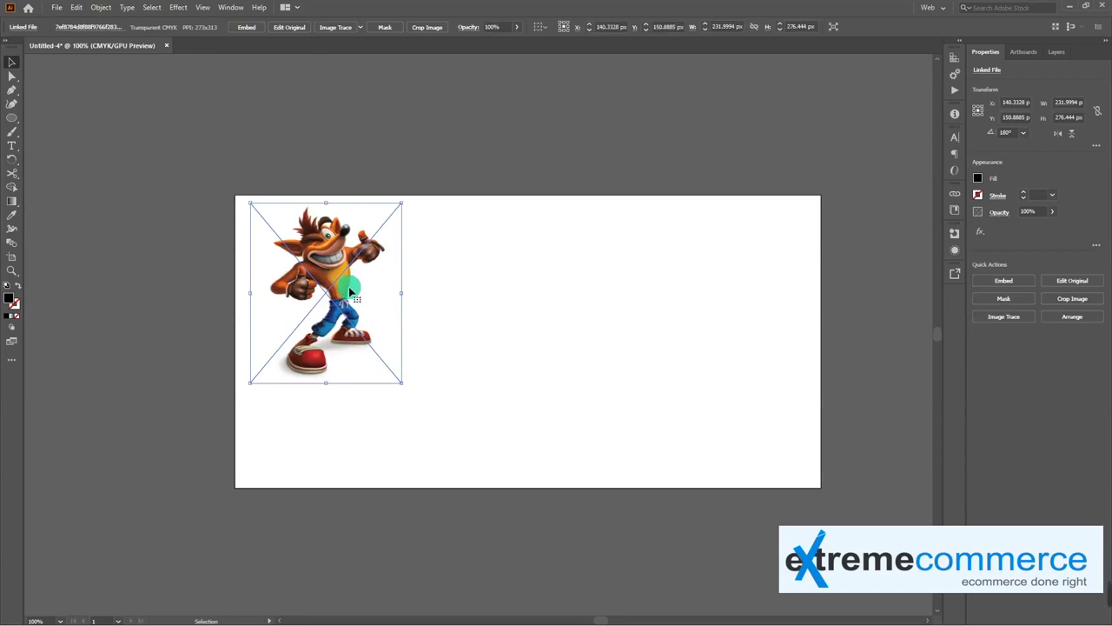
{"action": "mouse_move", "coordinate": [328, 300]}
{"action": "left_mouse_down"}
{"action": "mouse_move", "coordinate": [393, 300]}
{"action": "mouse_move", "coordinate": [360, 298]}
{"action": "left_mouse_up"}
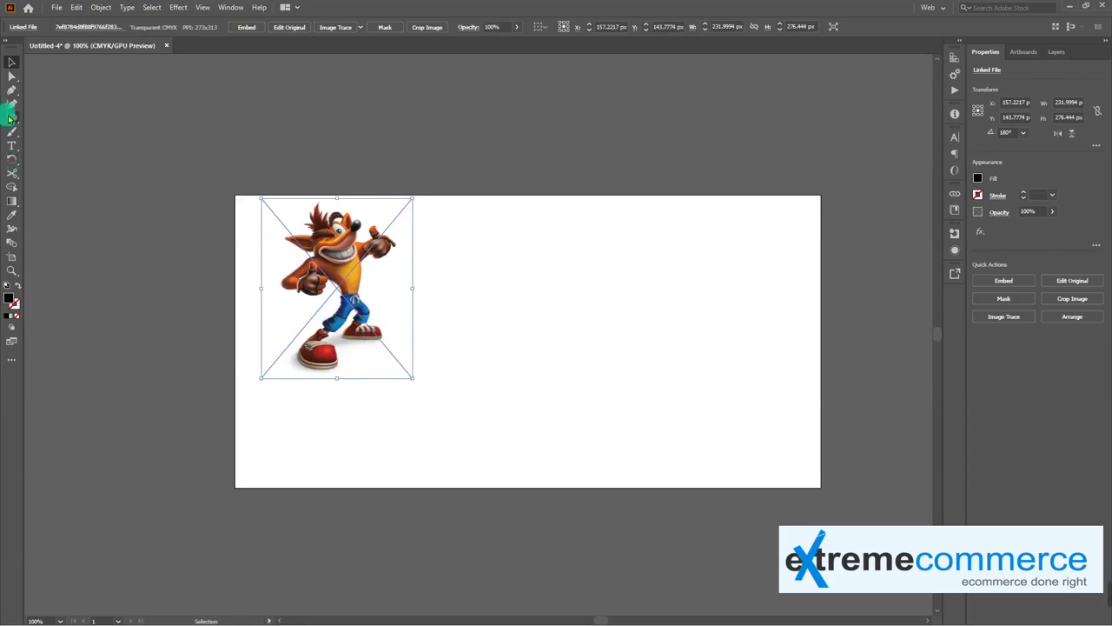
{"action": "left_click_drag", "start_coordinate": [12, 117], "coordinate": [49, 119]}
{"action": "left_click_drag", "start_coordinate": [466, 244], "coordinate": [612, 346]}
{"action": "left_click", "coordinate": [561, 320]}
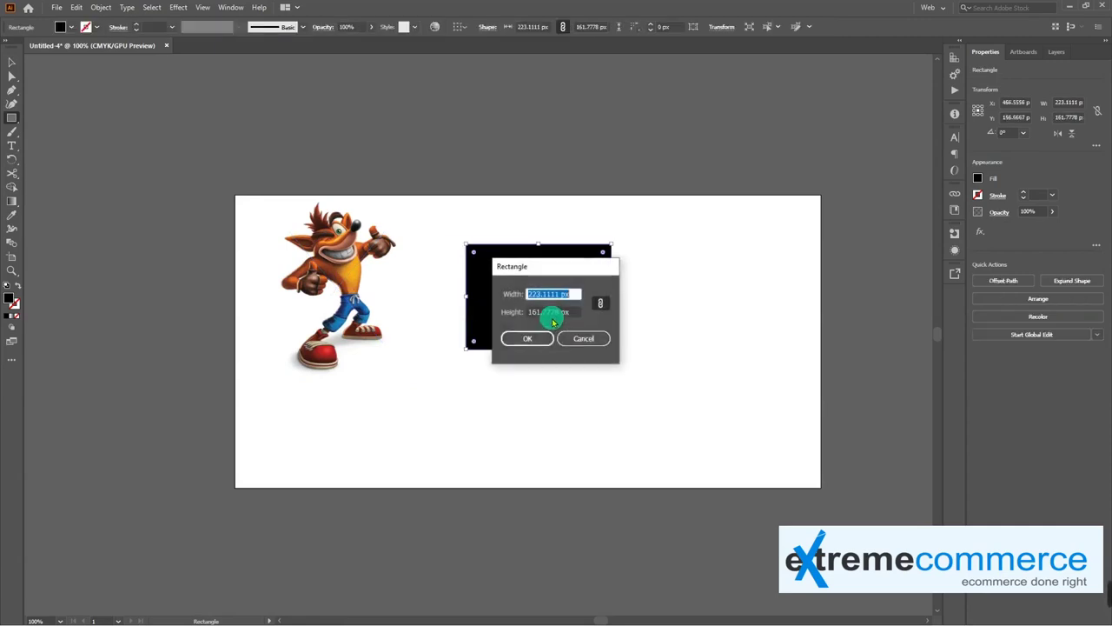
{"action": "left_click", "coordinate": [588, 338]}
{"action": "key", "text": "v"}
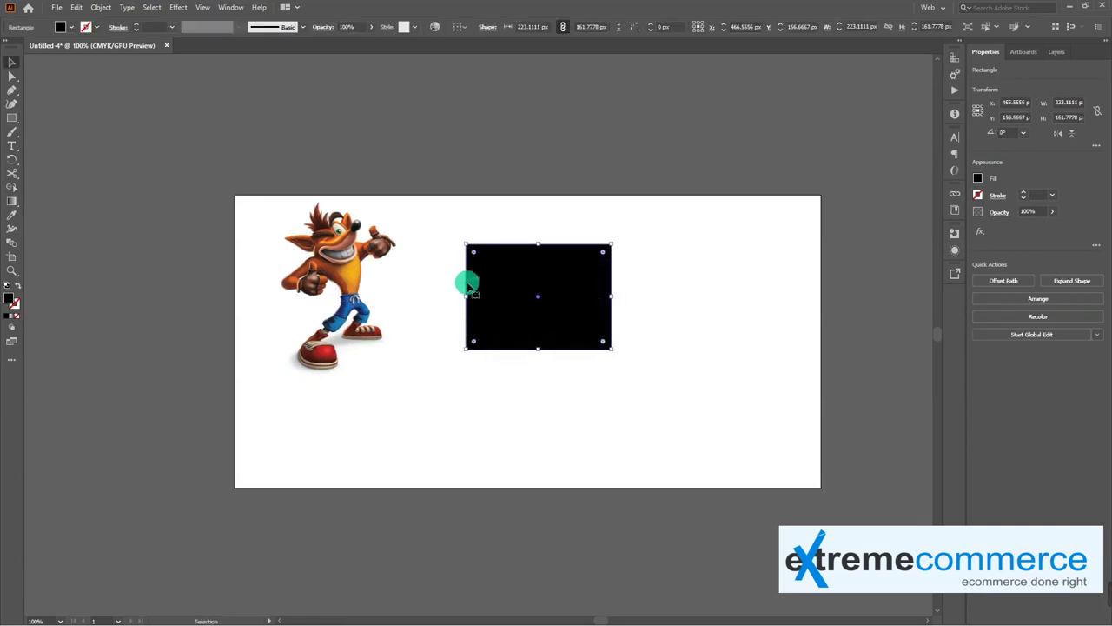
{"action": "mouse_move", "coordinate": [504, 301]}
{"action": "left_mouse_down"}
{"action": "mouse_move", "coordinate": [359, 280]}
{"action": "mouse_move", "coordinate": [384, 282]}
{"action": "left_mouse_up"}
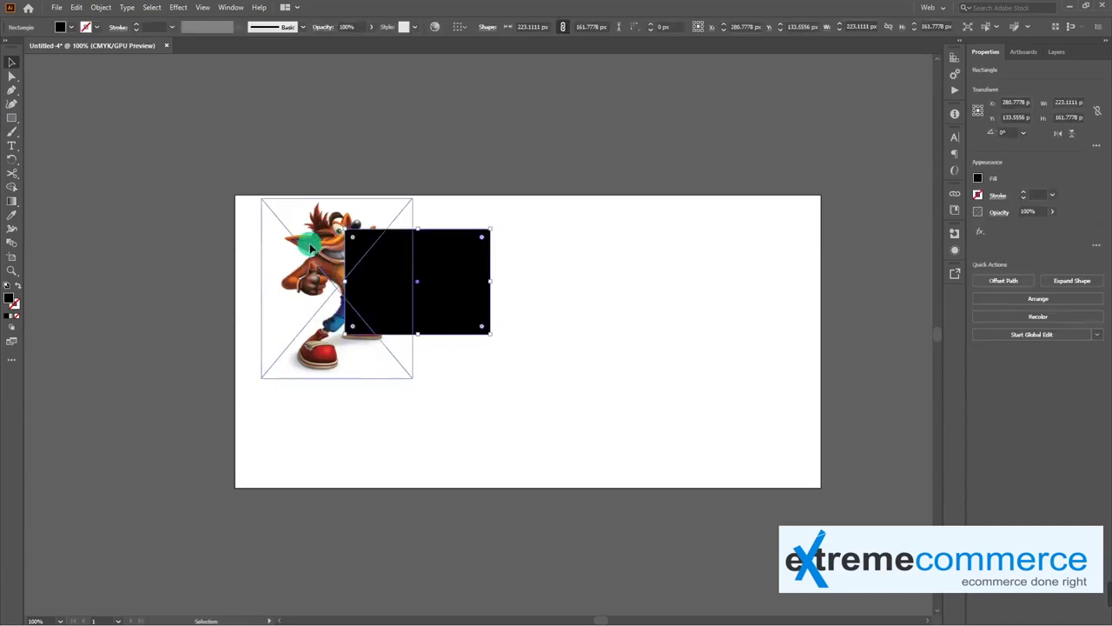
Step: Clip the character image to the rectangle and give the clip a black outline
{"action": "left_click", "coordinate": [434, 278], "text": "shift"}
{"action": "right_click", "coordinate": [438, 275]}
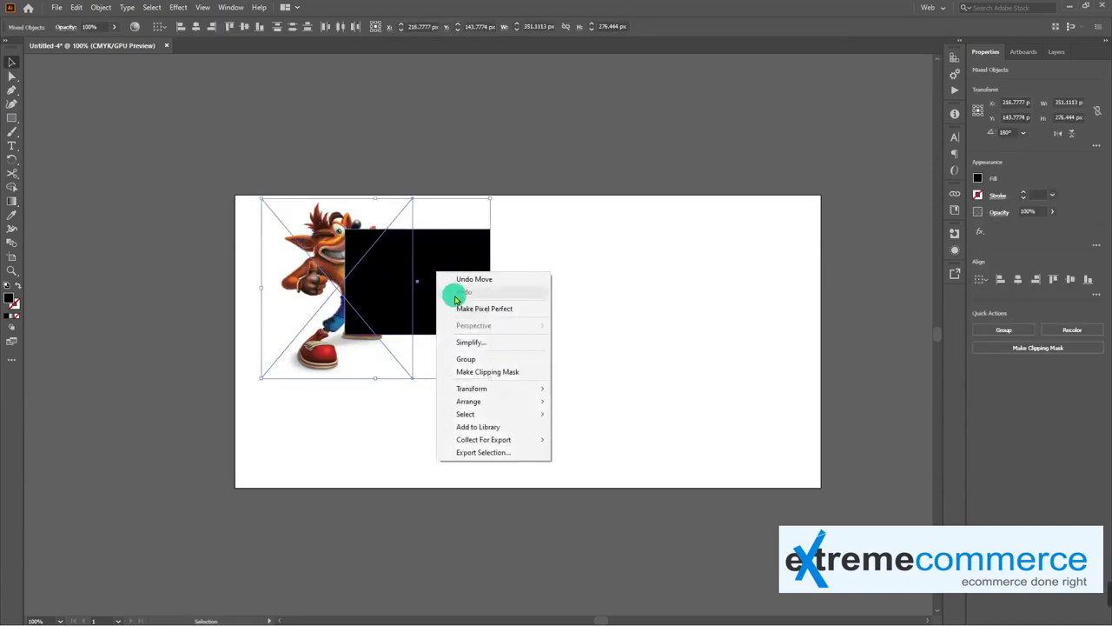
{"action": "left_click", "coordinate": [502, 377]}
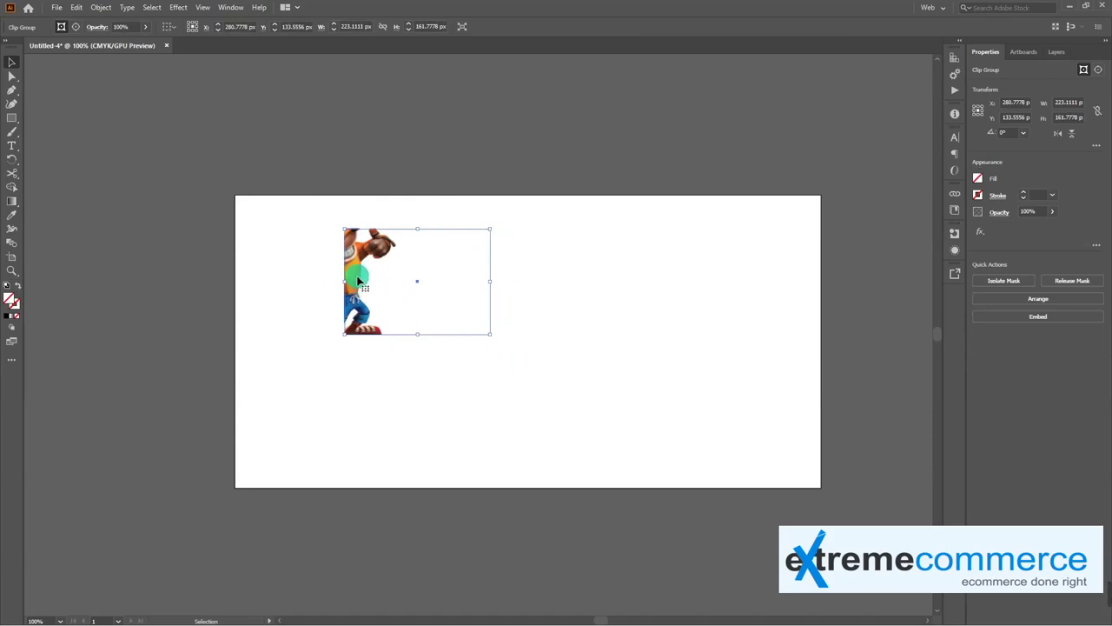
{"action": "left_click", "coordinate": [13, 301]}
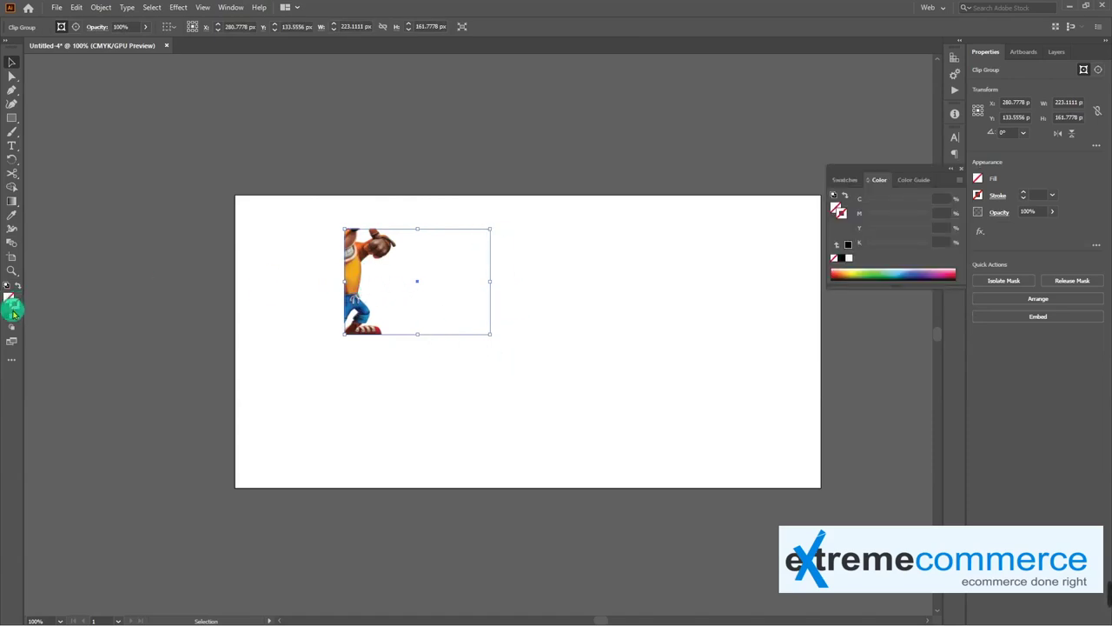
{"action": "left_click", "coordinate": [8, 315]}
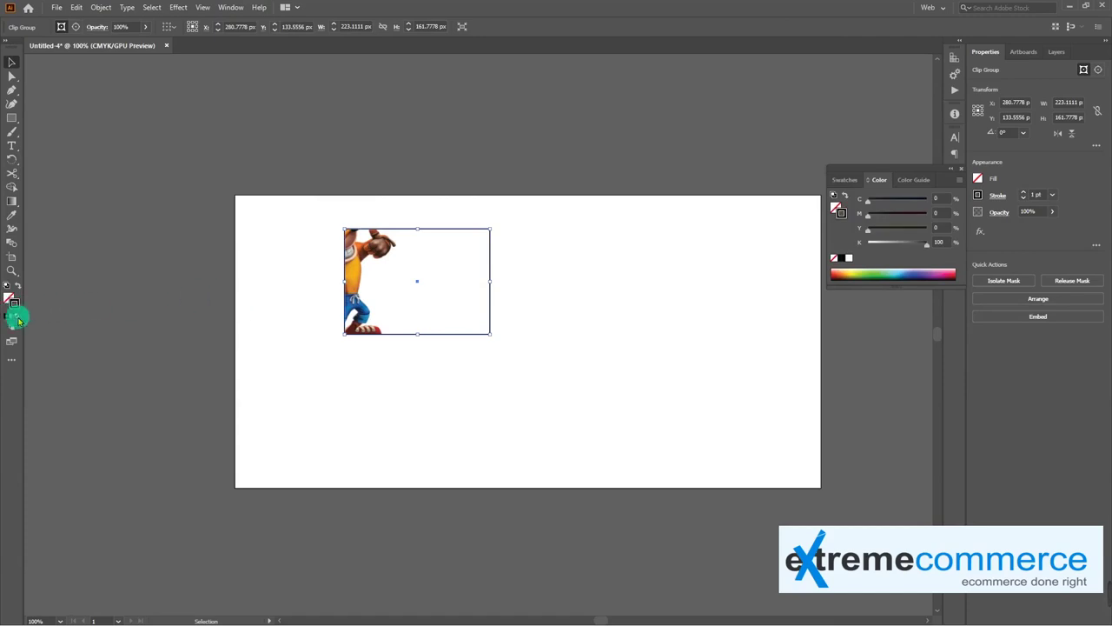
{"action": "left_click", "coordinate": [490, 259]}
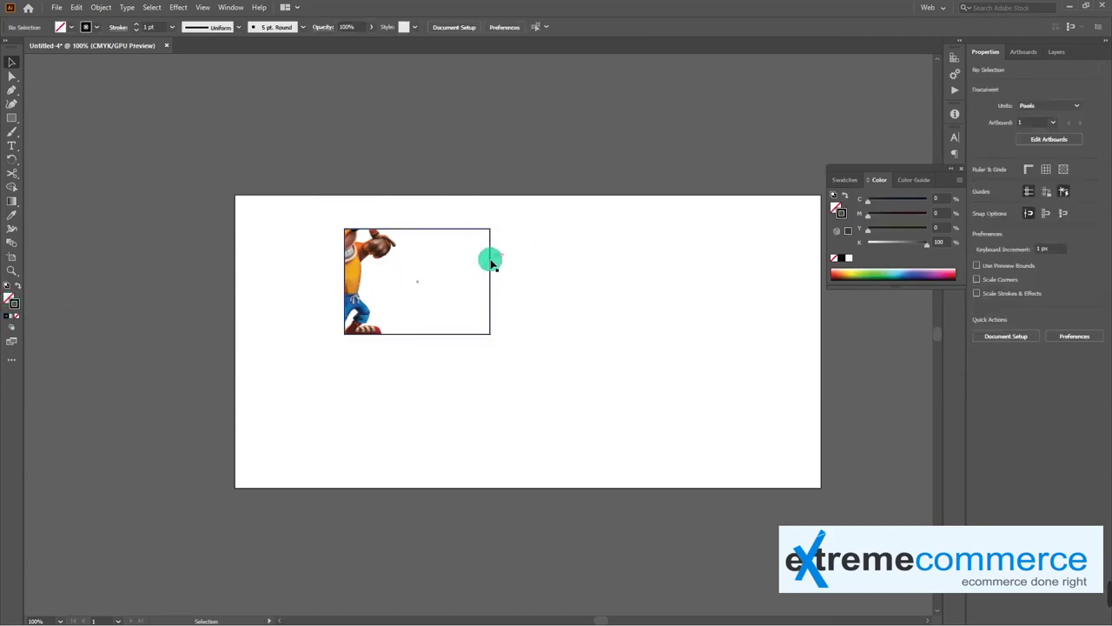
Step: Shift the image inside the clipping mask to frame the face, then move the clip group
{"action": "double_click", "coordinate": [397, 266]}
{"action": "left_click", "coordinate": [347, 275]}
{"action": "left_click", "coordinate": [382, 183]}
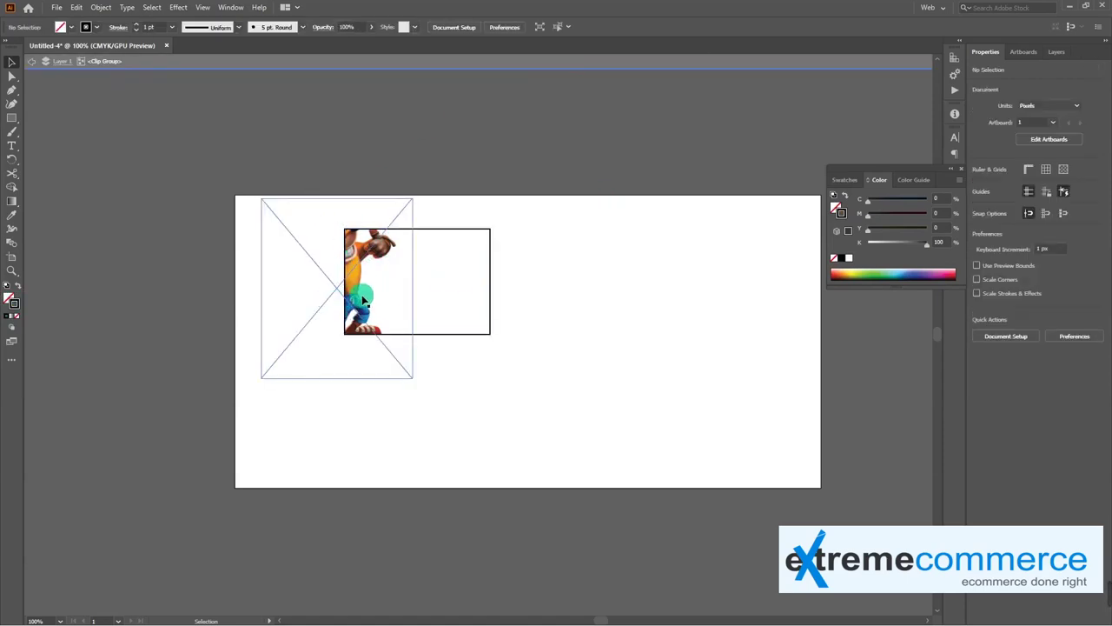
{"action": "left_click_drag", "start_coordinate": [362, 302], "coordinate": [434, 324]}
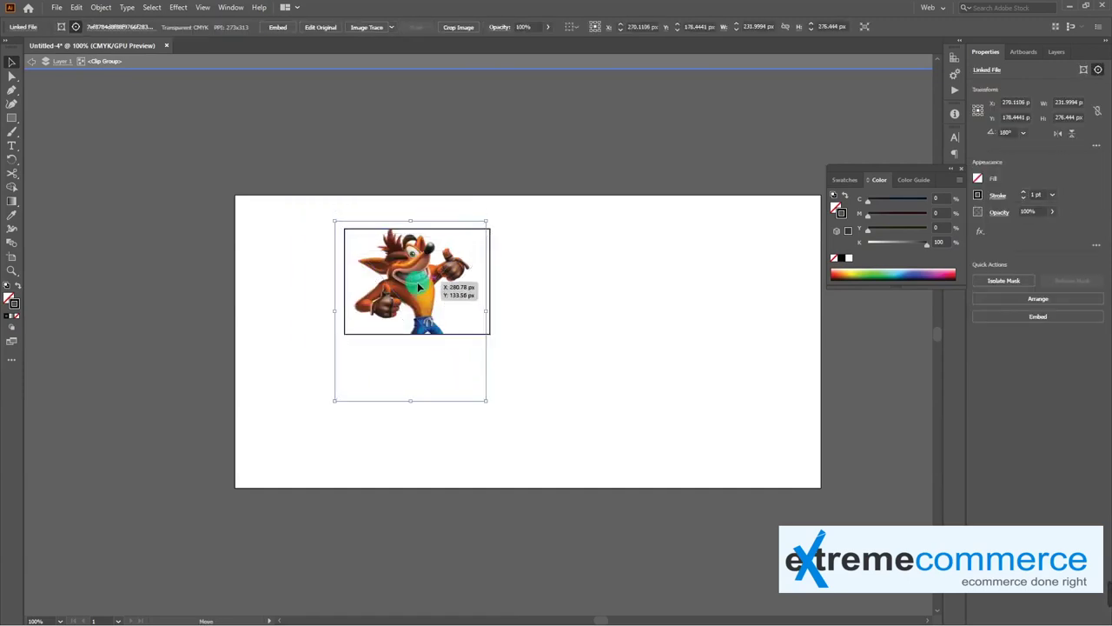
{"action": "left_click_drag", "start_coordinate": [421, 293], "coordinate": [515, 291]}
{"action": "double_click", "coordinate": [556, 294]}
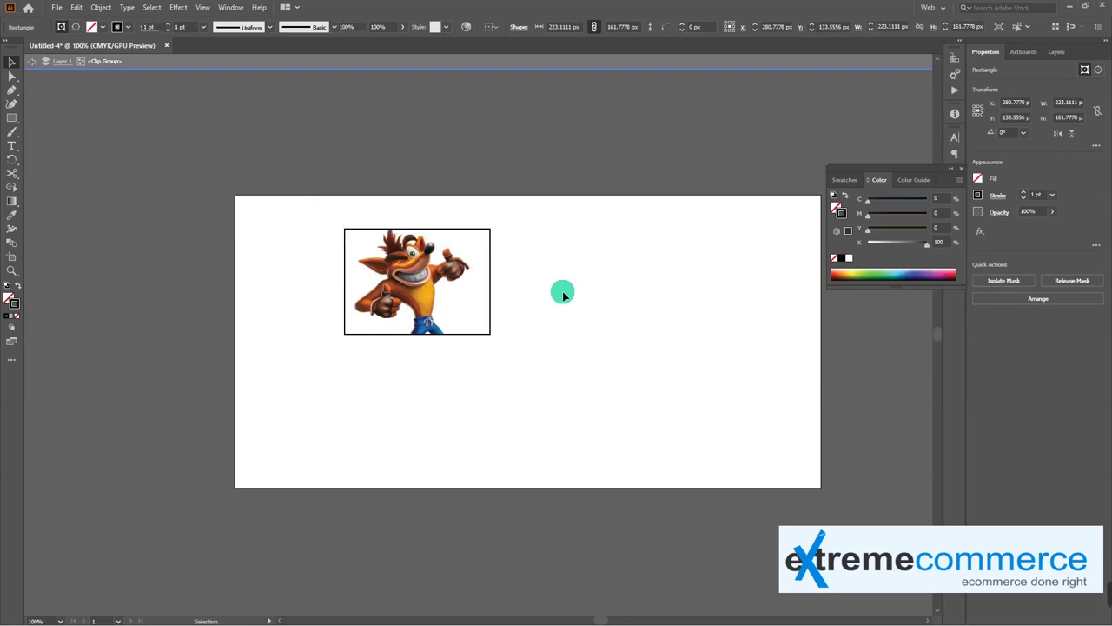
{"action": "mouse_move", "coordinate": [478, 306]}
{"action": "left_mouse_down"}
{"action": "mouse_move", "coordinate": [600, 322]}
{"action": "mouse_move", "coordinate": [437, 313]}
{"action": "left_mouse_up"}
{"action": "mouse_move", "coordinate": [373, 295]}
{"action": "left_mouse_down"}
{"action": "mouse_move", "coordinate": [579, 309]}
{"action": "mouse_move", "coordinate": [381, 274]}
{"action": "left_mouse_up"}
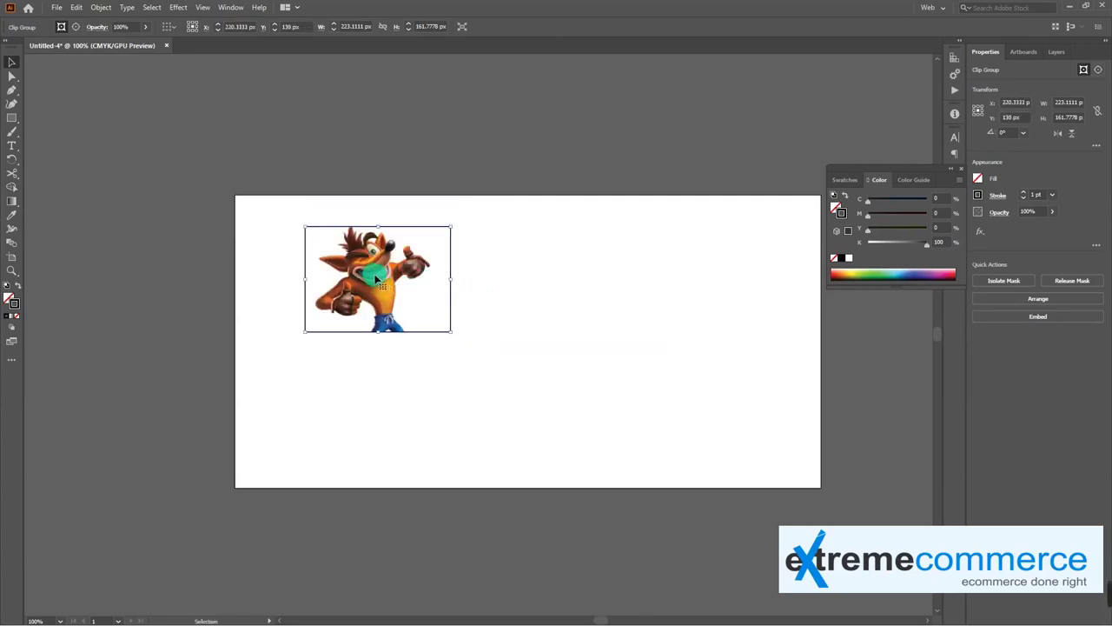
Step: Move the image up inside the mask so the legs show, then delete the clipped image
{"action": "double_click", "coordinate": [382, 276]}
{"action": "left_click_drag", "start_coordinate": [389, 304], "coordinate": [393, 237]}
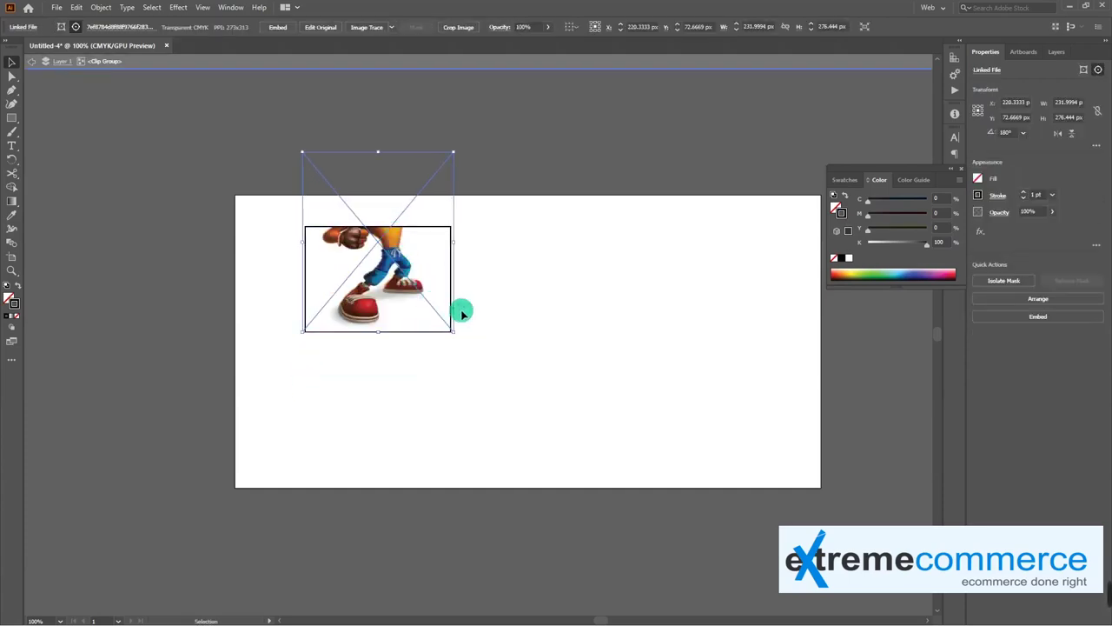
{"action": "double_click", "coordinate": [546, 310]}
{"action": "mouse_move", "coordinate": [400, 291]}
{"action": "left_mouse_down"}
{"action": "mouse_move", "coordinate": [565, 326]}
{"action": "mouse_move", "coordinate": [388, 306]}
{"action": "left_mouse_up"}
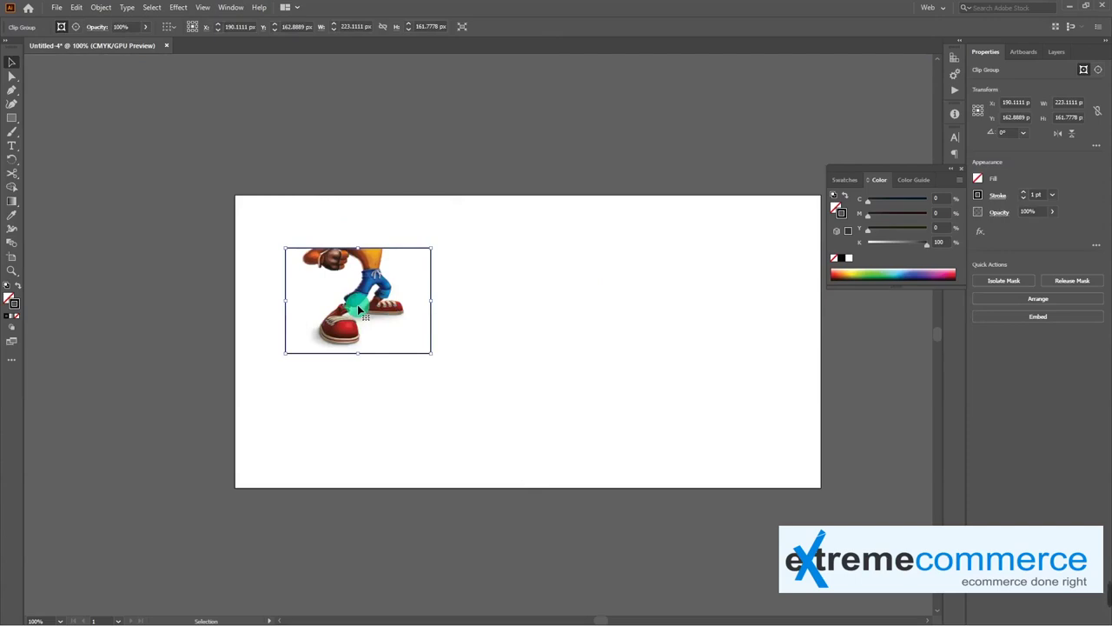
{"action": "left_click", "coordinate": [450, 393]}
{"action": "left_click", "coordinate": [375, 306]}
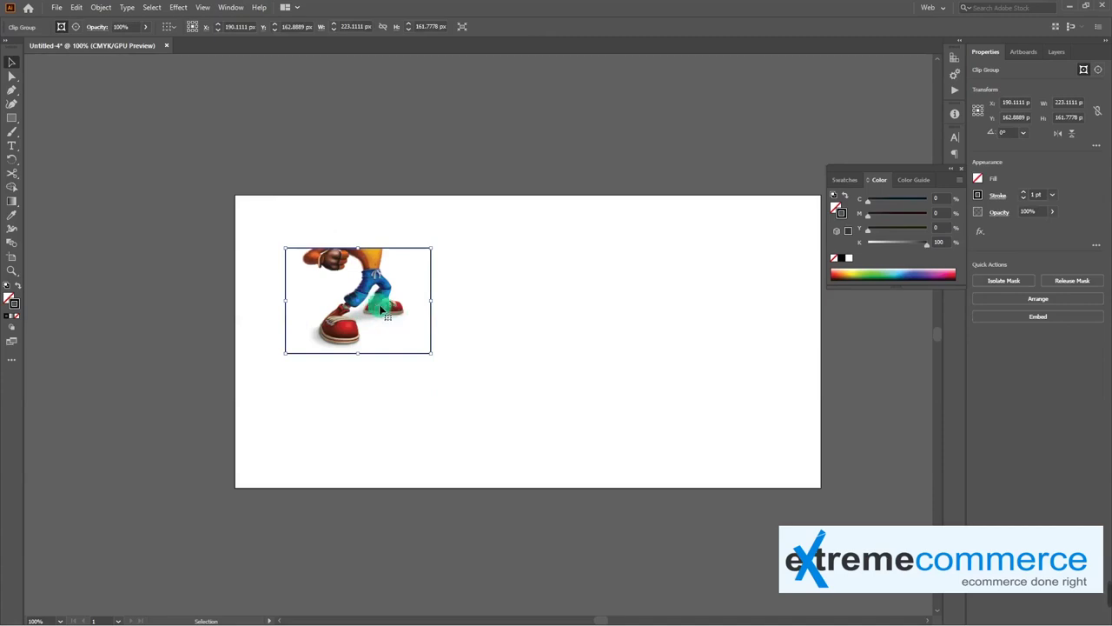
{"action": "key", "text": "Delete"}
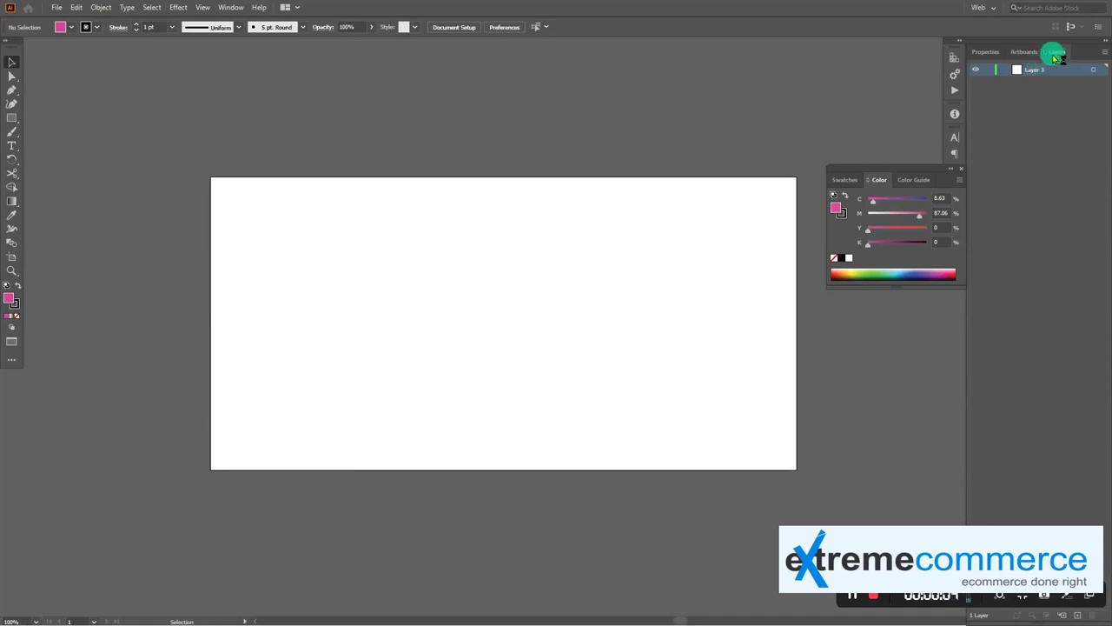
{"action": "left_click", "coordinate": [231, 7]}
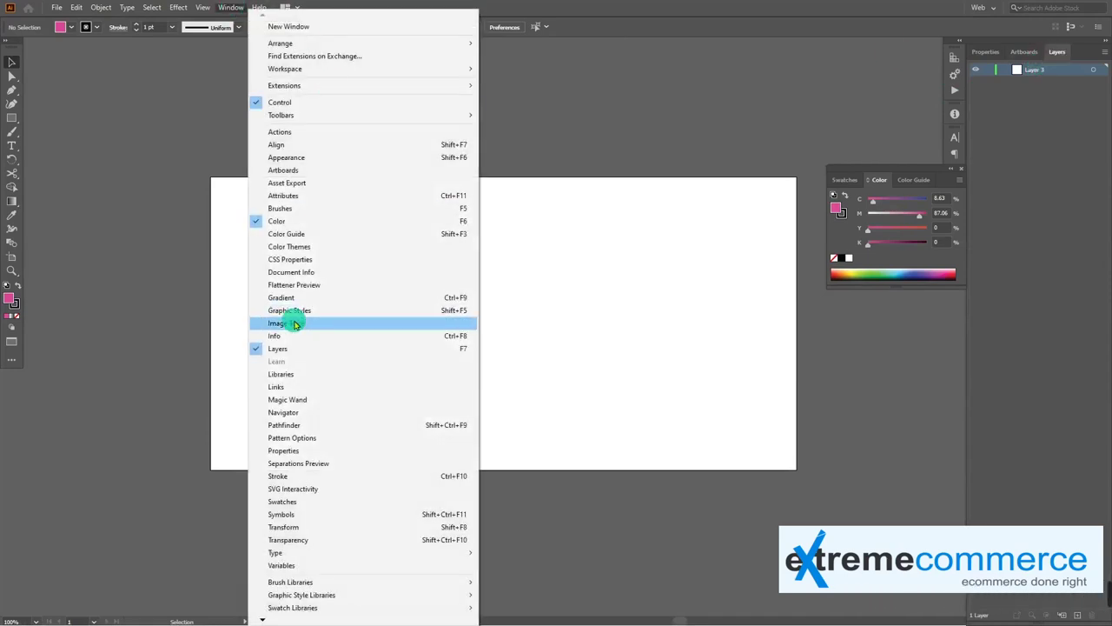
{"action": "left_click", "coordinate": [306, 349]}
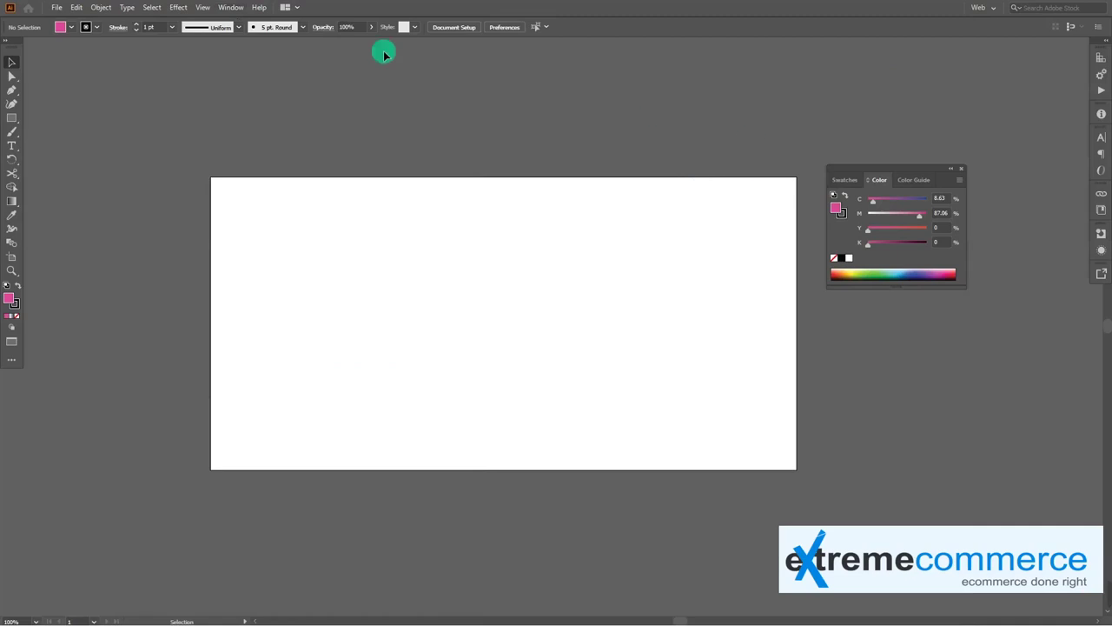
{"action": "left_click", "coordinate": [222, 11]}
{"action": "left_click", "coordinate": [363, 348]}
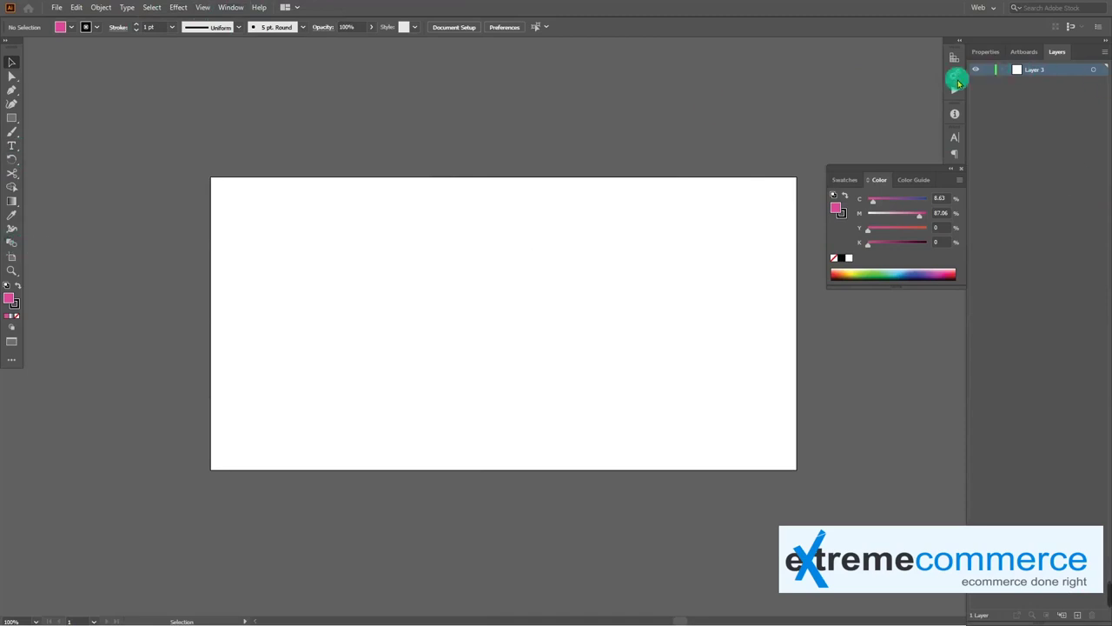
{"action": "left_click", "coordinate": [11, 117]}
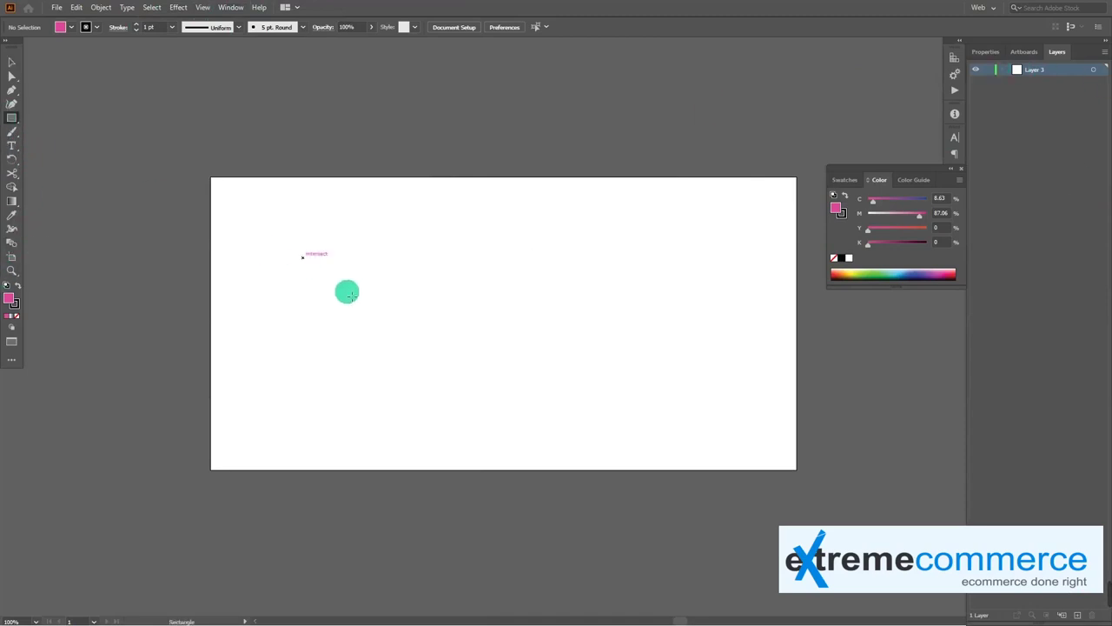
{"action": "left_click_drag", "start_coordinate": [303, 257], "coordinate": [417, 323]}
{"action": "left_click_drag", "start_coordinate": [449, 258], "coordinate": [524, 322]}
{"action": "left_click_drag", "start_coordinate": [586, 261], "coordinate": [673, 348]}
{"action": "left_click_drag", "start_coordinate": [710, 275], "coordinate": [774, 355]}
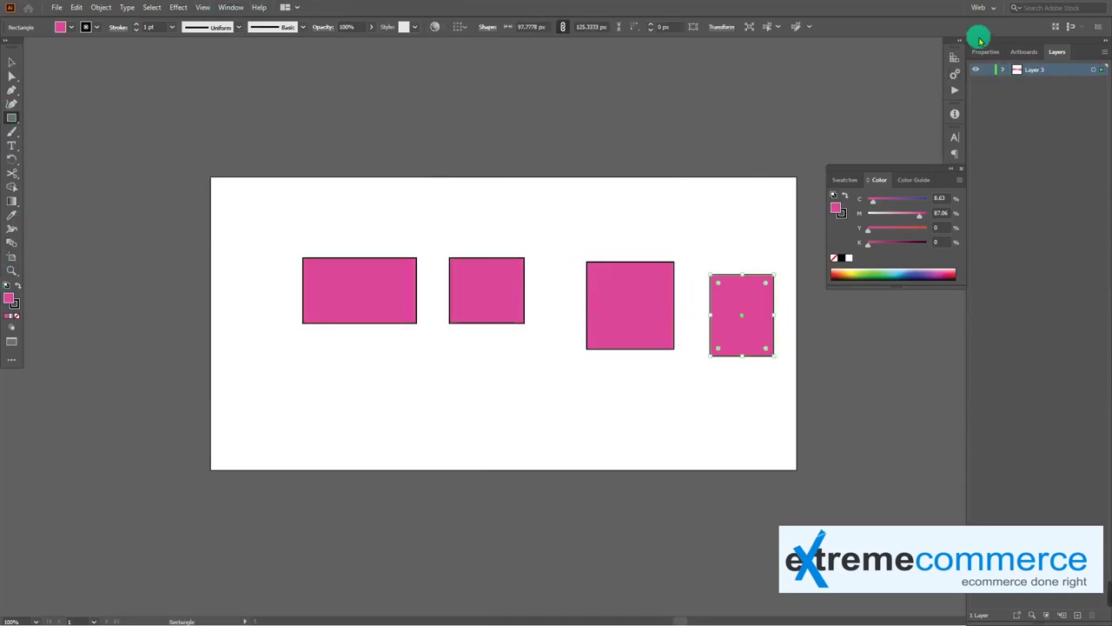
{"action": "left_click", "coordinate": [1005, 70]}
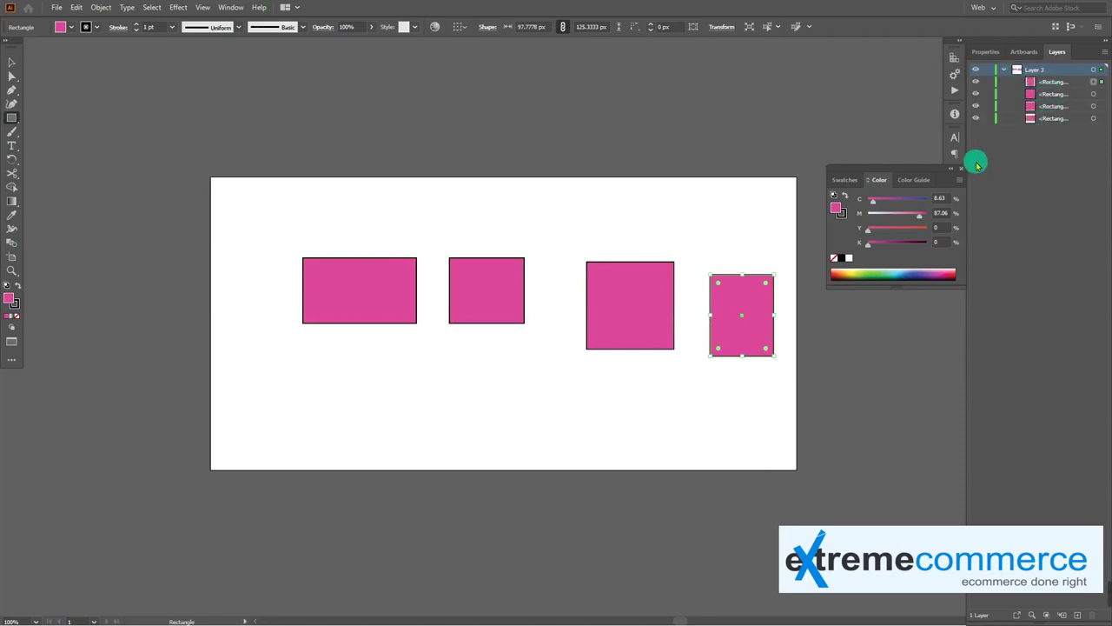
{"action": "left_click", "coordinate": [732, 397]}
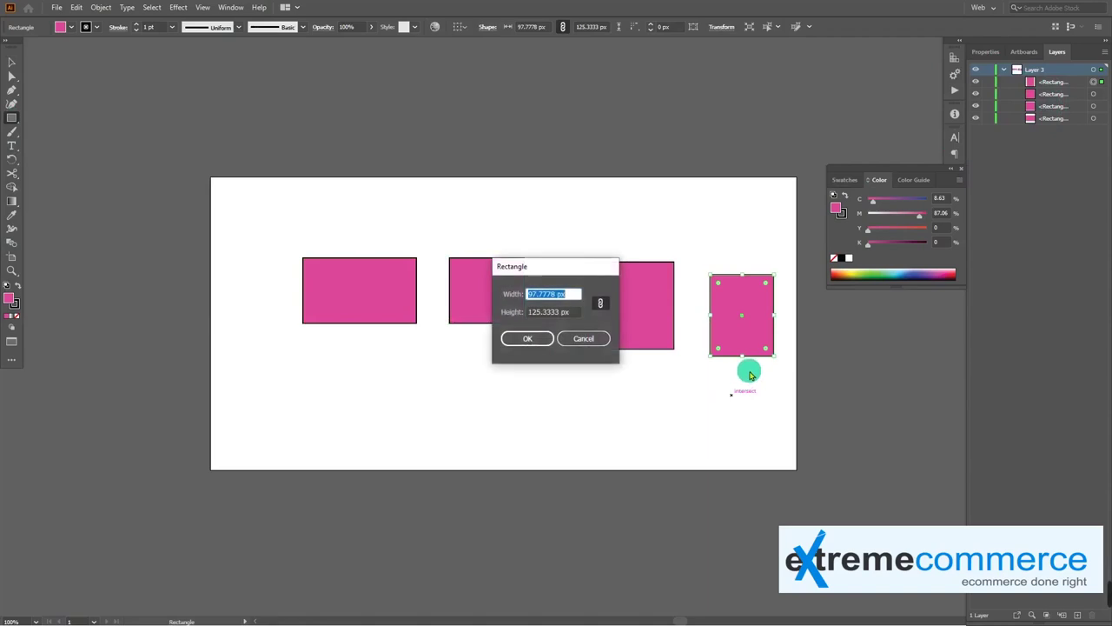
{"action": "left_click", "coordinate": [576, 334]}
{"action": "key", "text": "v"}
{"action": "left_click_drag", "start_coordinate": [772, 384], "coordinate": [300, 240]}
{"action": "right_click", "coordinate": [470, 289]}
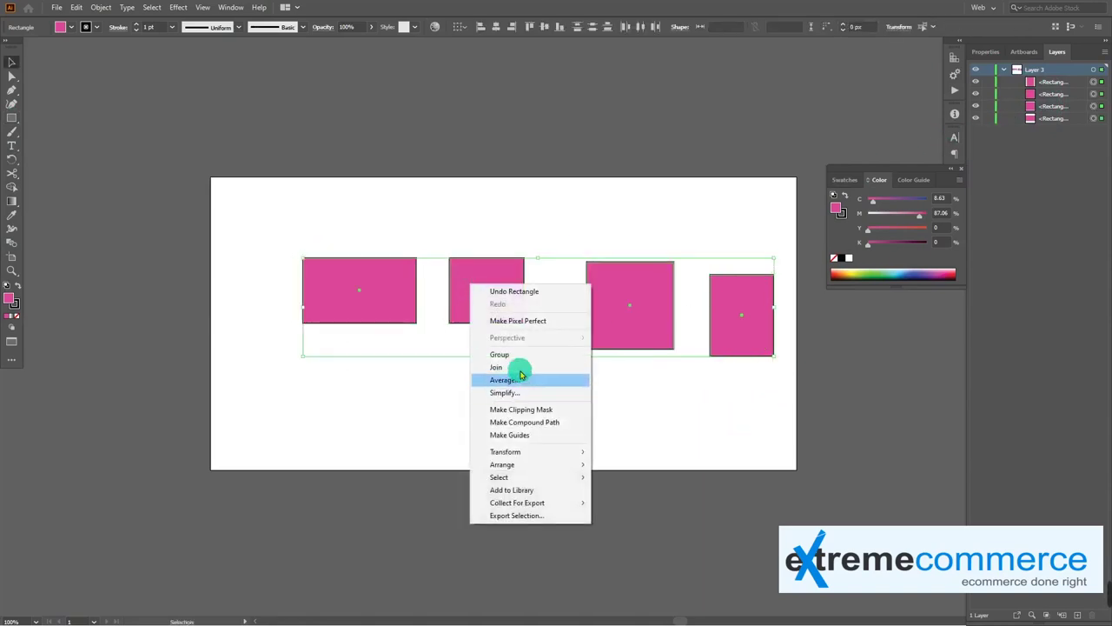
{"action": "left_click", "coordinate": [510, 355]}
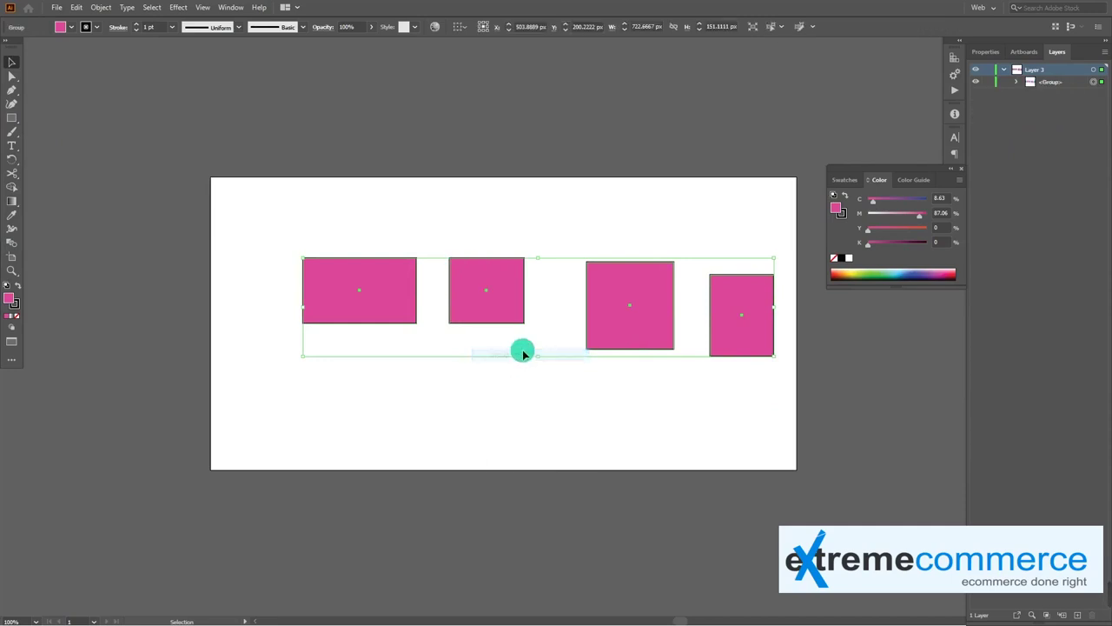
{"action": "left_click_drag", "start_coordinate": [651, 294], "coordinate": [532, 276]}
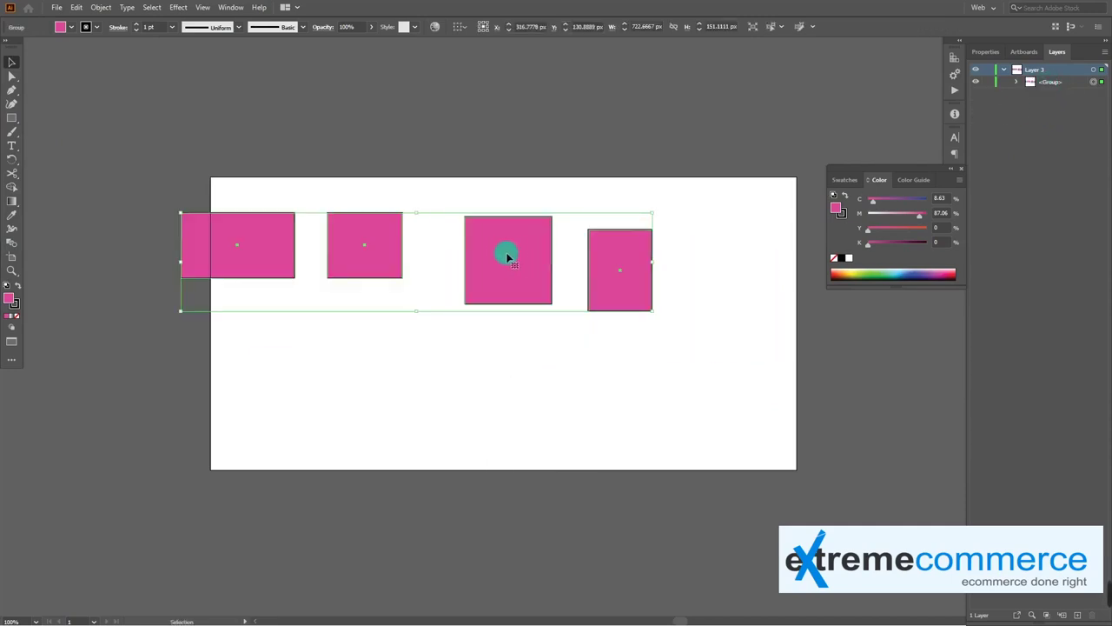
{"action": "mouse_move", "coordinate": [545, 316]}
{"action": "left_mouse_down"}
{"action": "mouse_move", "coordinate": [516, 294]}
{"action": "mouse_move", "coordinate": [558, 306]}
{"action": "left_mouse_up"}
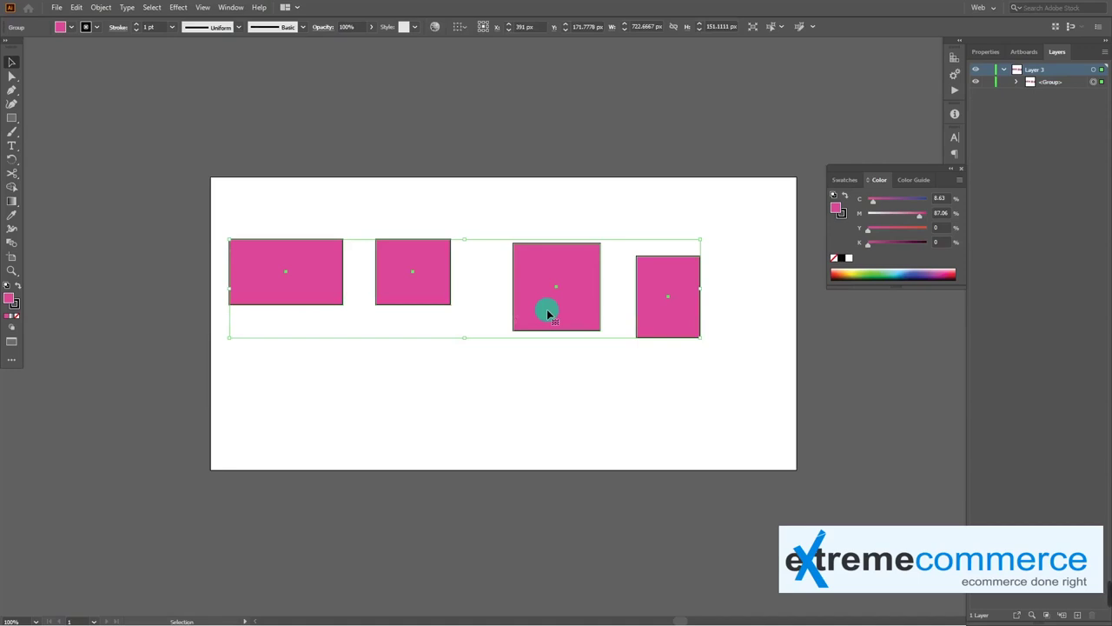
{"action": "key", "text": "Delete"}
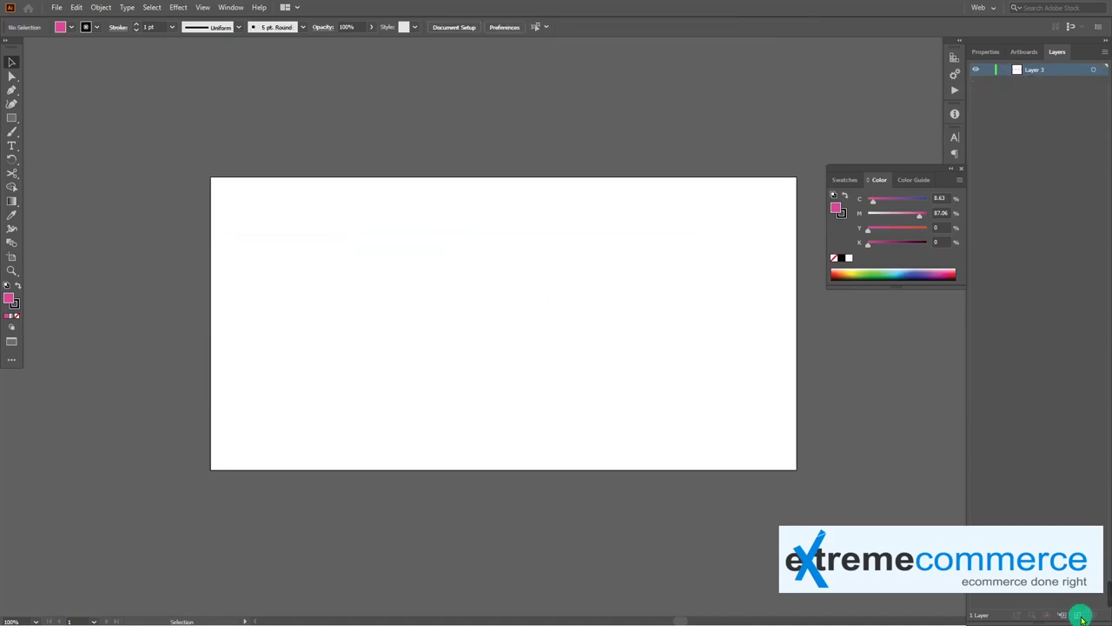
Step: Add a new layer and draw a pink hexagon in the artboard's upper left
{"action": "left_click", "coordinate": [1078, 615]}
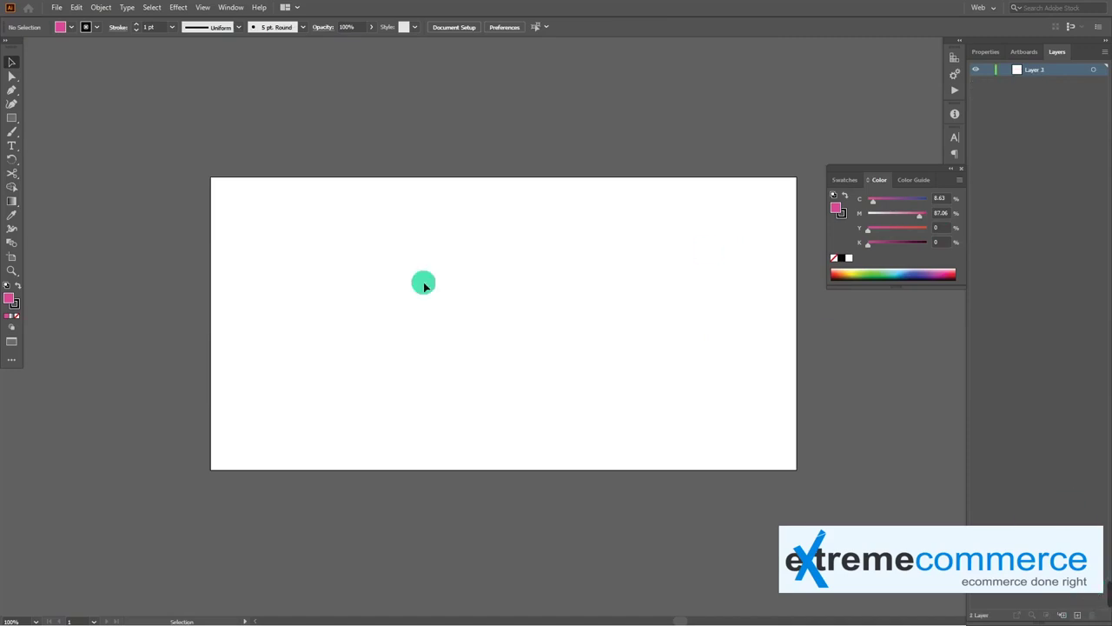
{"action": "left_click", "coordinate": [18, 114]}
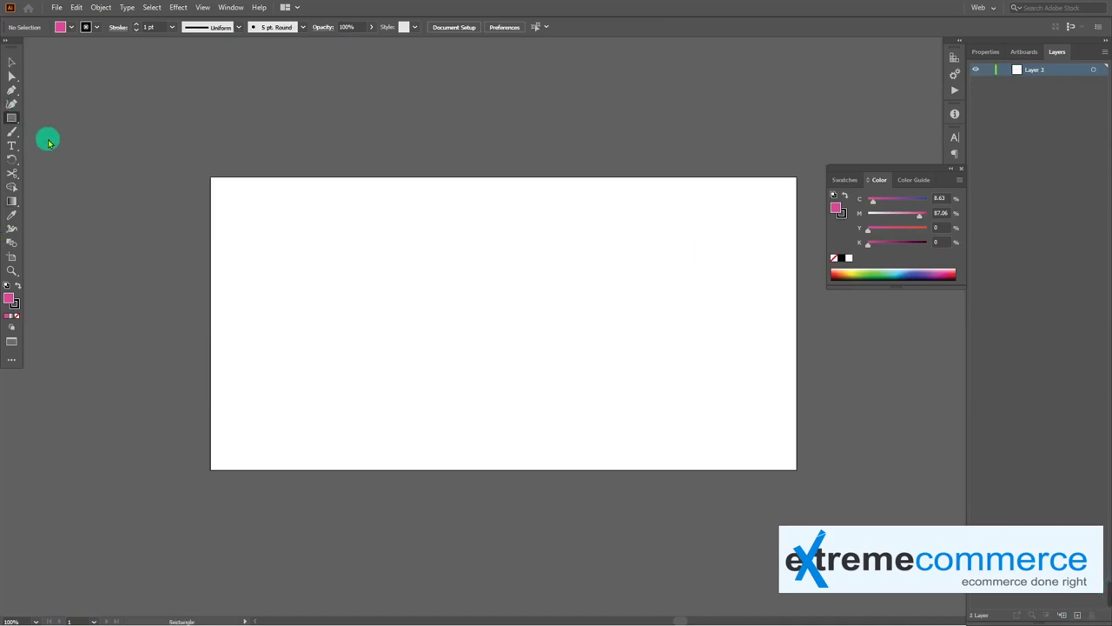
{"action": "left_click_drag", "start_coordinate": [11, 117], "coordinate": [83, 161]}
{"action": "mouse_move", "coordinate": [366, 264]}
{"action": "left_mouse_down"}
{"action": "mouse_move", "coordinate": [441, 341]}
{"action": "mouse_move", "coordinate": [418, 295]}
{"action": "left_mouse_up"}
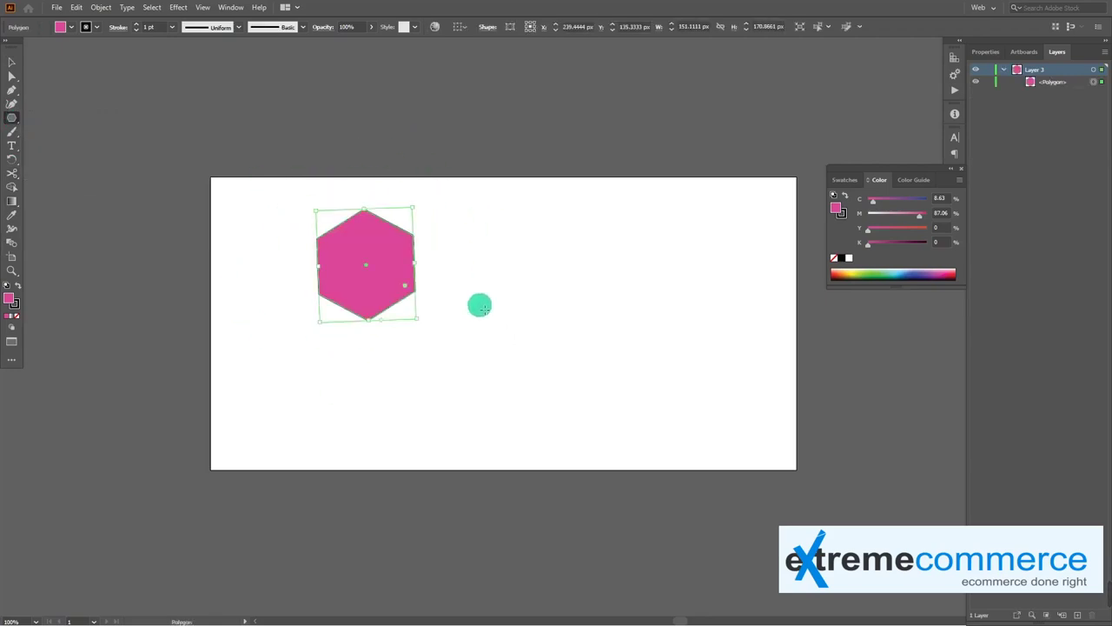
{"action": "key", "text": "v"}
{"action": "left_click_drag", "start_coordinate": [348, 266], "coordinate": [410, 288]}
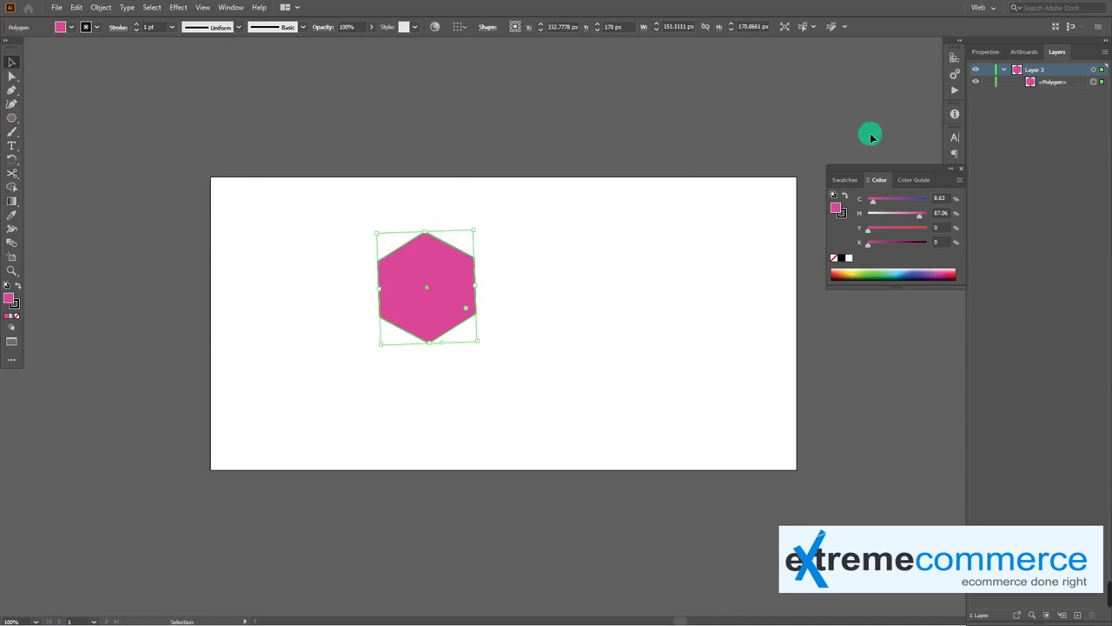
Step: Add another layer and draw a green ellipse right of the hexagon
{"action": "left_click", "coordinate": [1070, 614]}
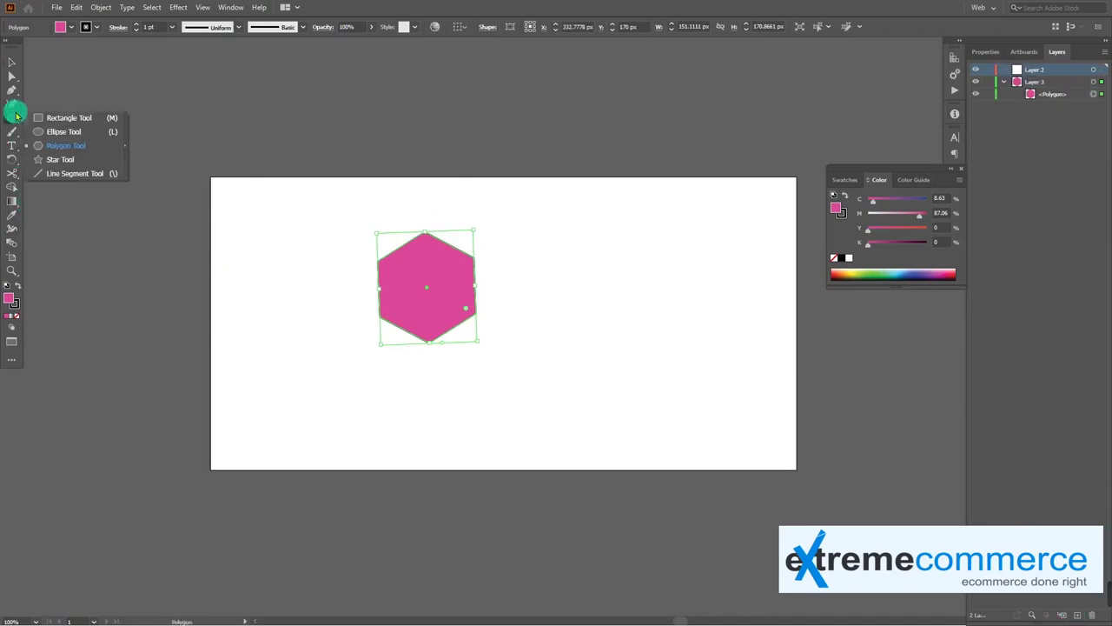
{"action": "left_click_drag", "start_coordinate": [16, 117], "coordinate": [59, 131]}
{"action": "left_click_drag", "start_coordinate": [553, 260], "coordinate": [661, 384]}
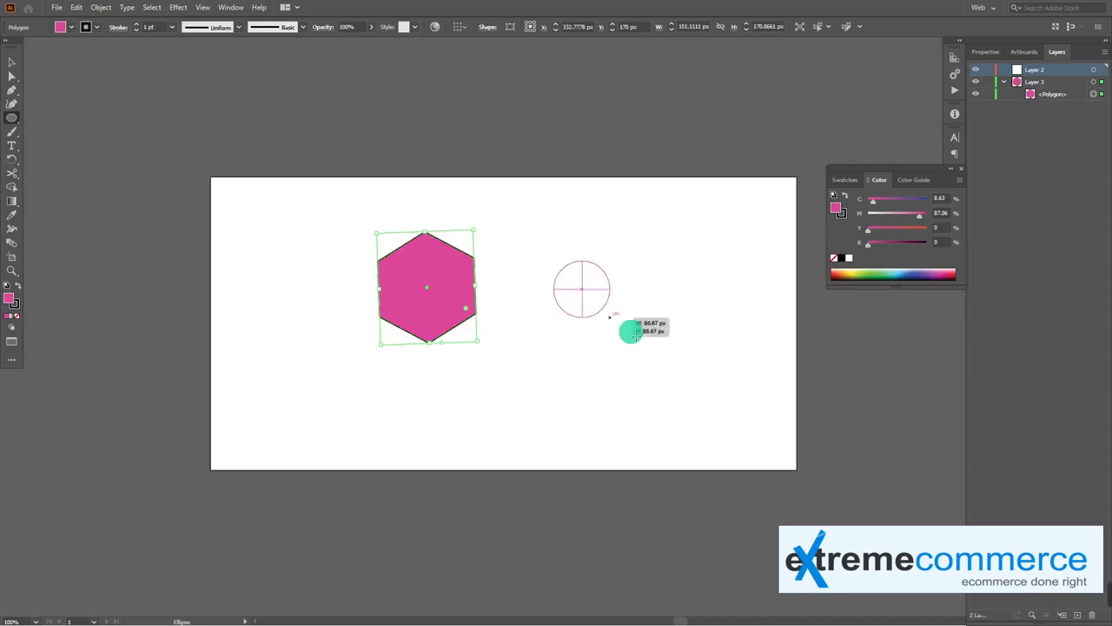
{"action": "left_click", "coordinate": [882, 277]}
{"action": "key", "text": "v"}
{"action": "left_click", "coordinate": [985, 233]}
Step: Add Layer 4 and draw a light blue rectangle below the hexagon
{"action": "left_click", "coordinate": [1082, 615]}
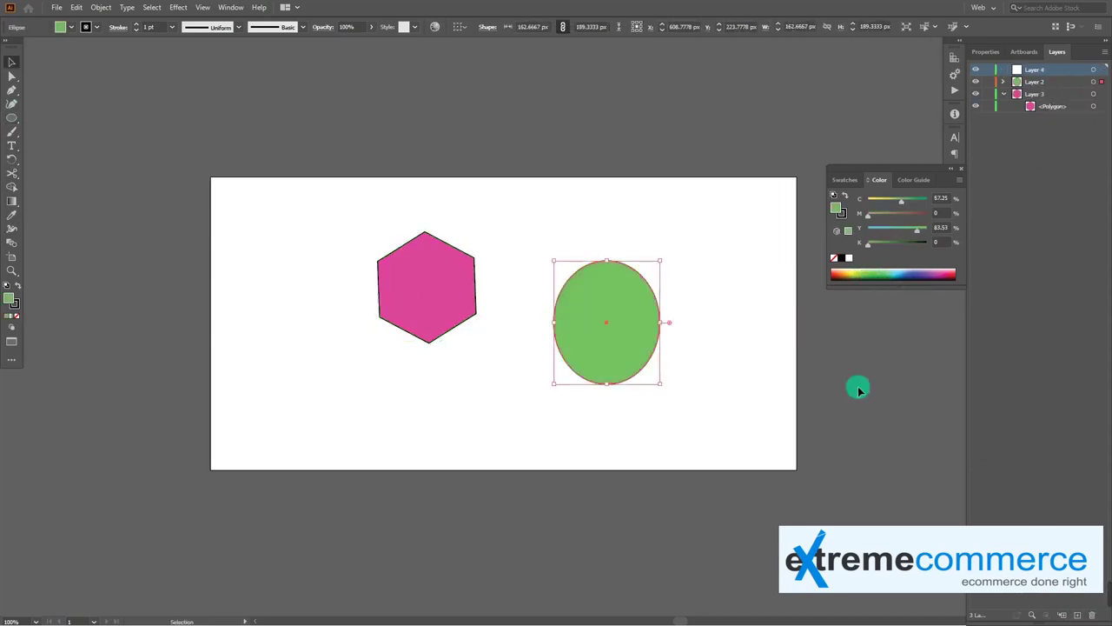
{"action": "left_click_drag", "start_coordinate": [11, 118], "coordinate": [49, 117]}
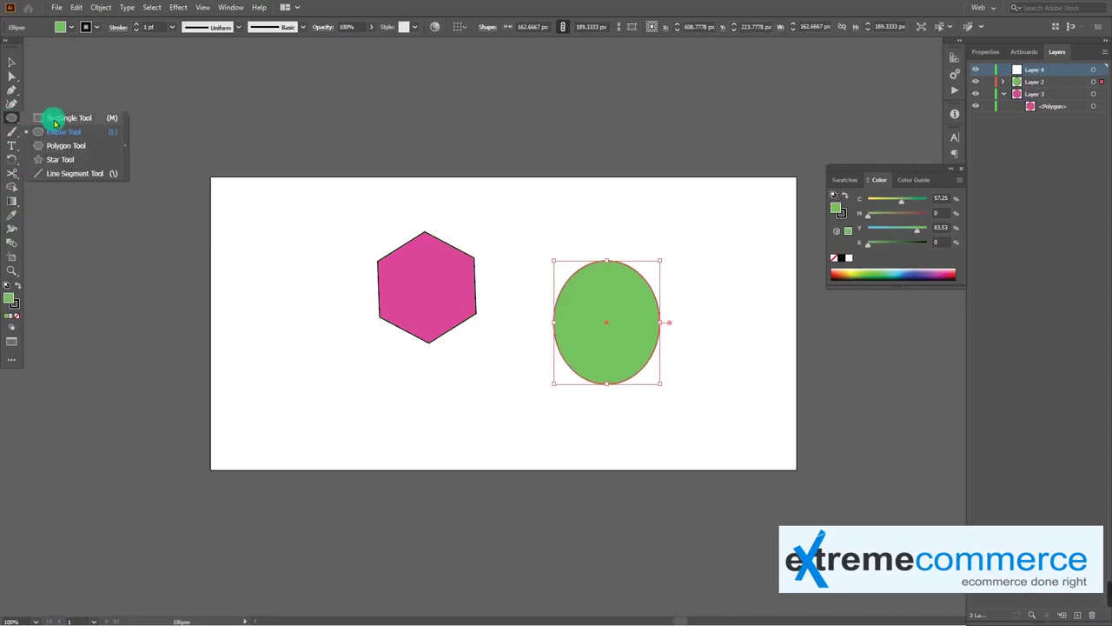
{"action": "left_click_drag", "start_coordinate": [301, 329], "coordinate": [428, 426]}
{"action": "key", "text": "v"}
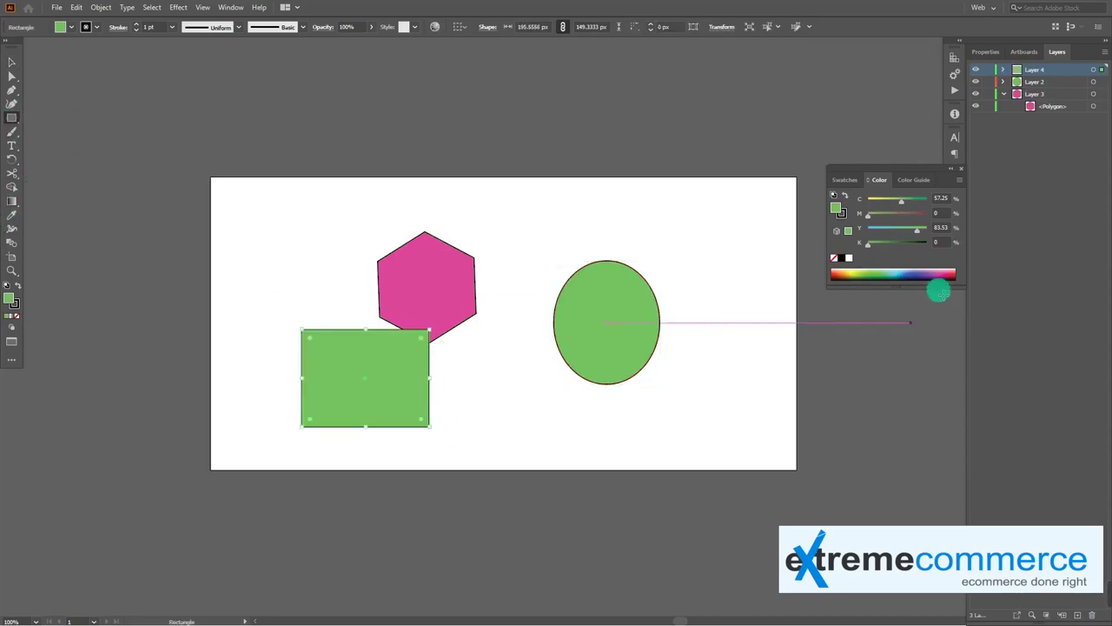
{"action": "left_click", "coordinate": [895, 274]}
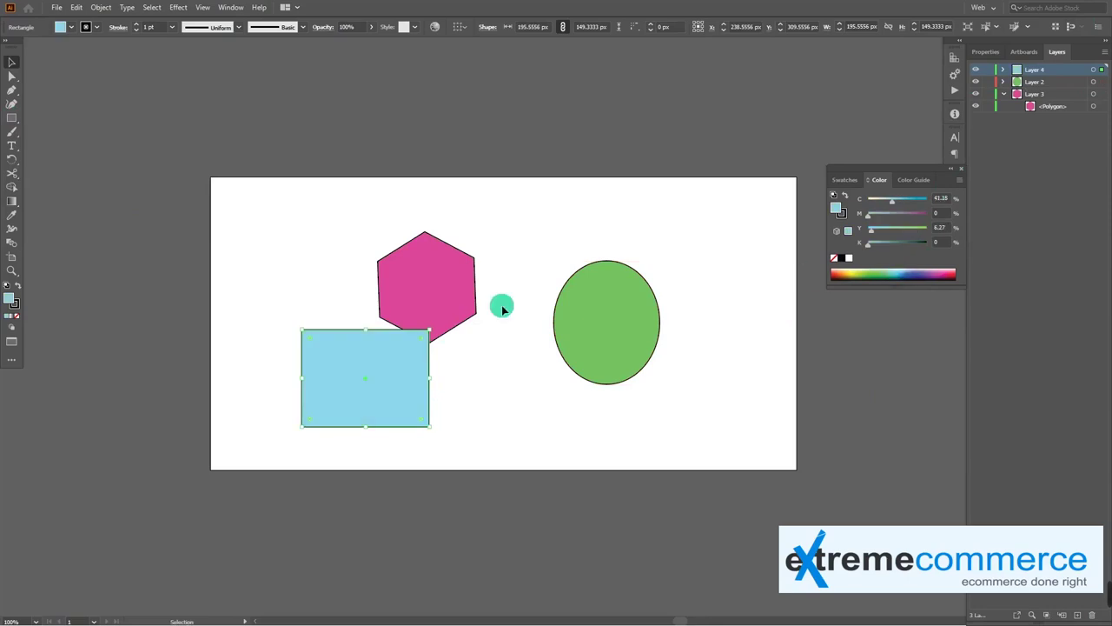
Step: Drag the hexagon, ellipse and blue rectangle together so they overlap
{"action": "left_click_drag", "start_coordinate": [386, 383], "coordinate": [577, 336]}
{"action": "left_click_drag", "start_coordinate": [407, 291], "coordinate": [502, 307]}
{"action": "left_click_drag", "start_coordinate": [596, 330], "coordinate": [530, 381]}
{"action": "left_click_drag", "start_coordinate": [645, 322], "coordinate": [596, 305]}
{"action": "left_click_drag", "start_coordinate": [488, 395], "coordinate": [529, 367]}
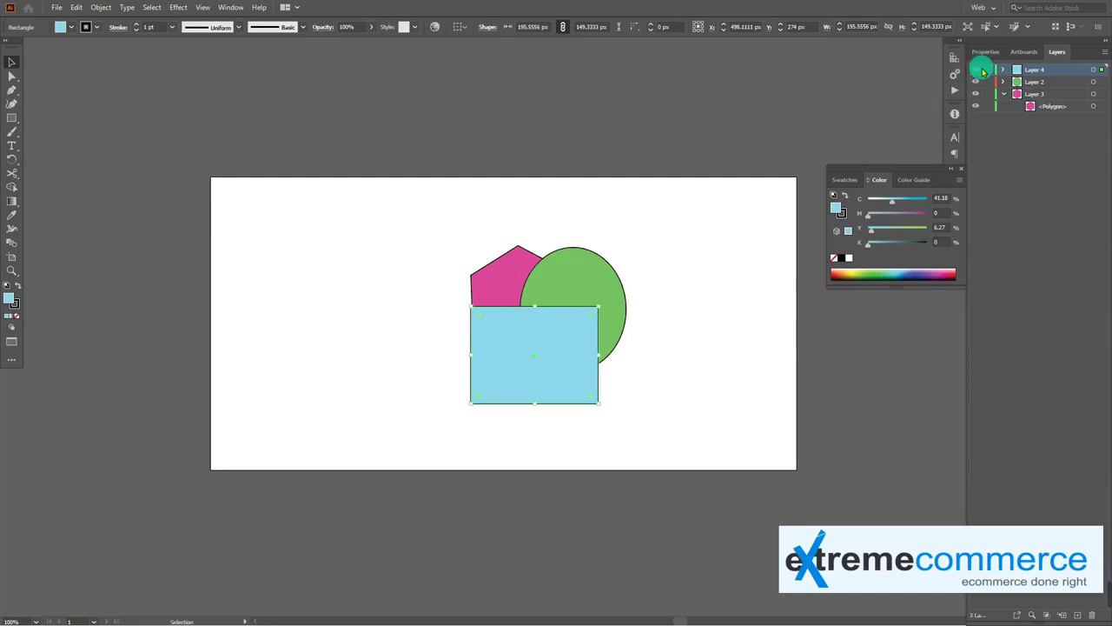
Step: Move Layer 3 above Layer 2, lock it, and shift the ellipse and rectangle
{"action": "left_click", "coordinate": [1003, 94]}
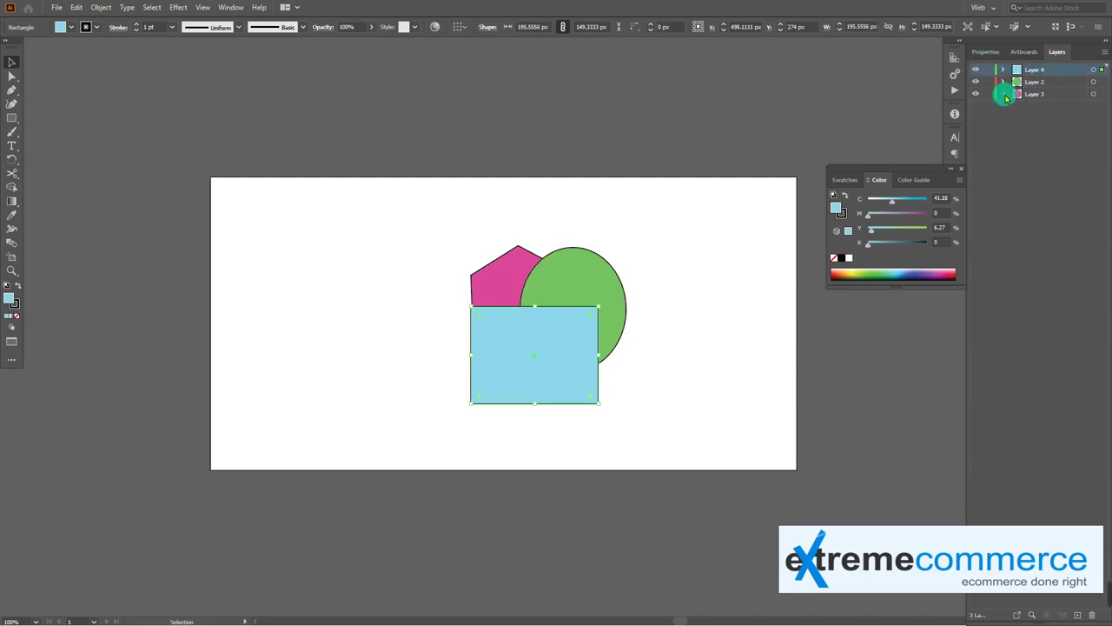
{"action": "mouse_move", "coordinate": [1038, 93]}
{"action": "left_mouse_down"}
{"action": "mouse_move", "coordinate": [1066, 82]}
{"action": "mouse_move", "coordinate": [1058, 86]}
{"action": "left_mouse_up"}
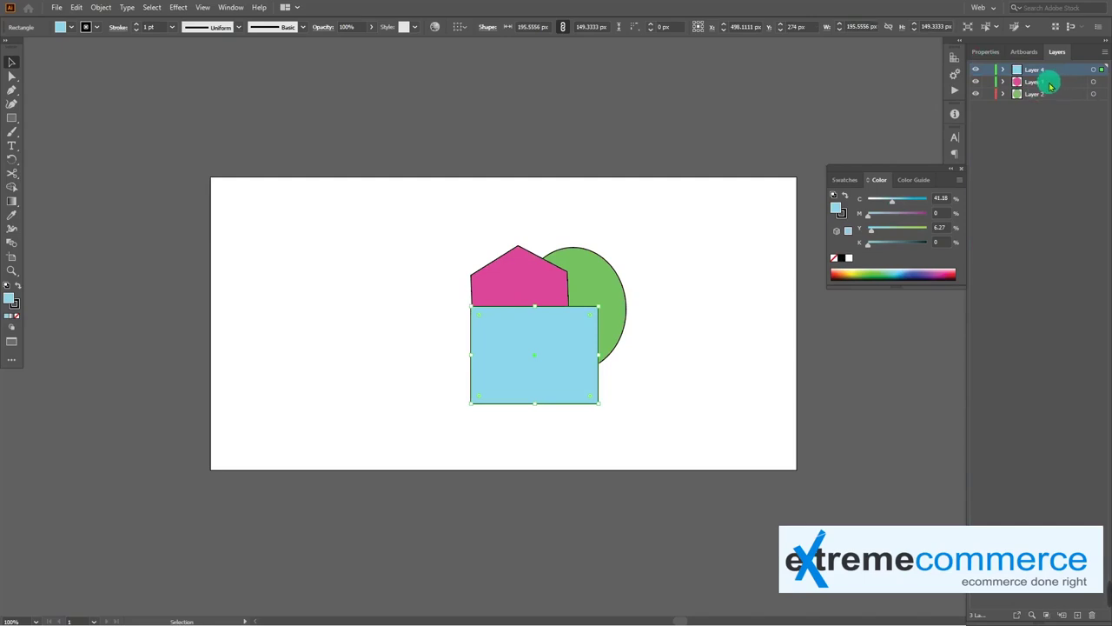
{"action": "left_click", "coordinate": [988, 82]}
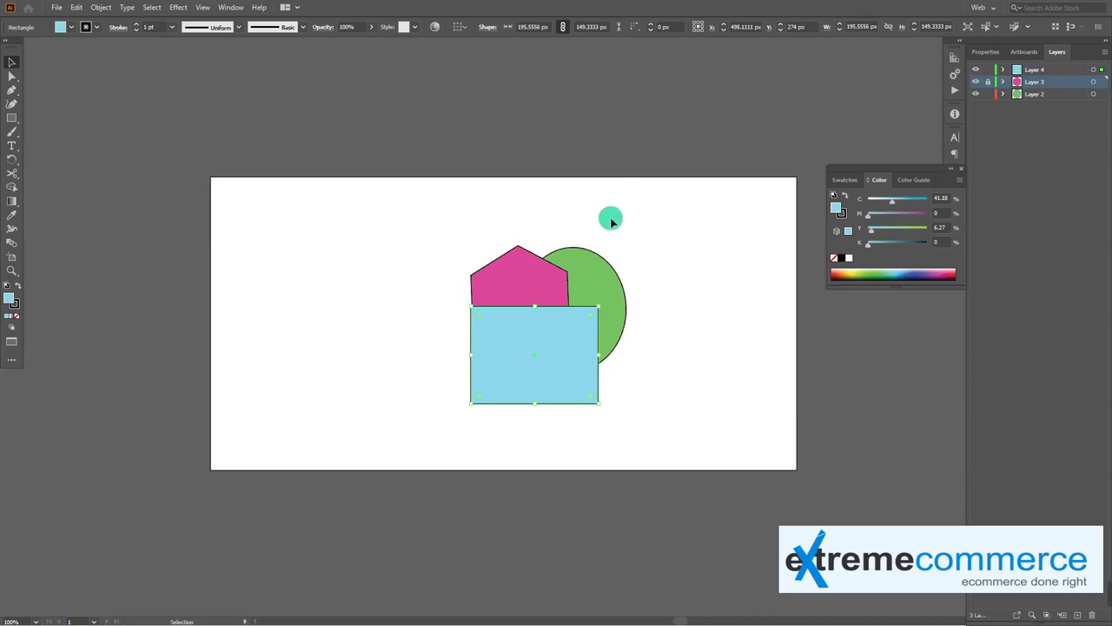
{"action": "mouse_move", "coordinate": [496, 287]}
{"action": "left_mouse_down"}
{"action": "mouse_move", "coordinate": [529, 342]}
{"action": "mouse_move", "coordinate": [454, 365]}
{"action": "mouse_move", "coordinate": [509, 365]}
{"action": "left_mouse_up"}
{"action": "left_click", "coordinate": [522, 300]}
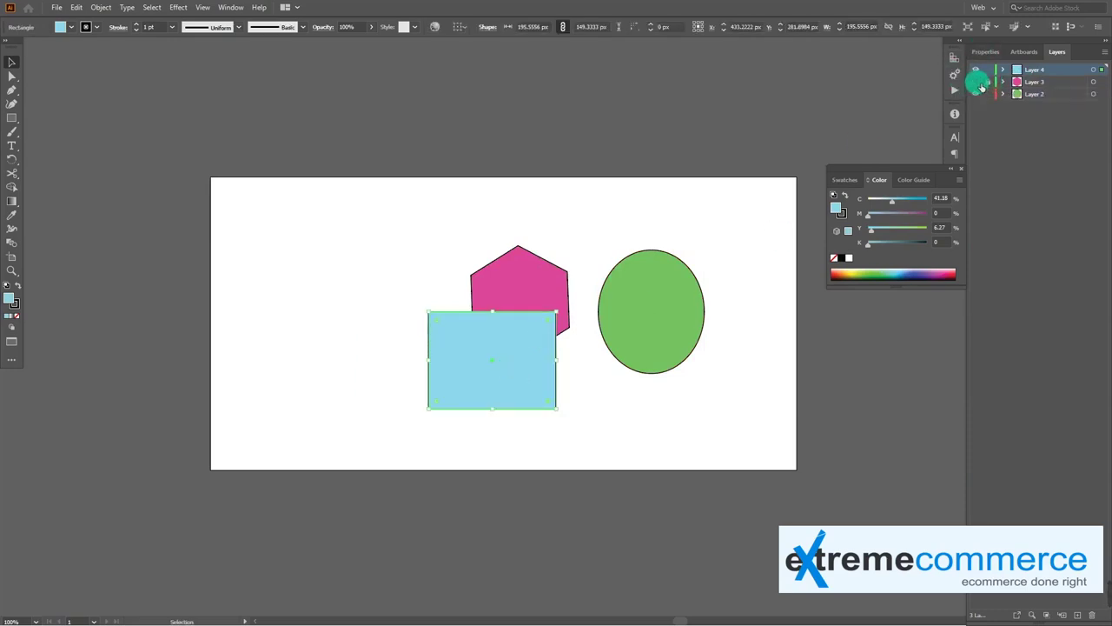
Step: Hide and lock Layer 3, rearrange the shapes, then delete Layers 3 and 4
{"action": "left_click", "coordinate": [976, 81]}
{"action": "left_click", "coordinate": [988, 82]}
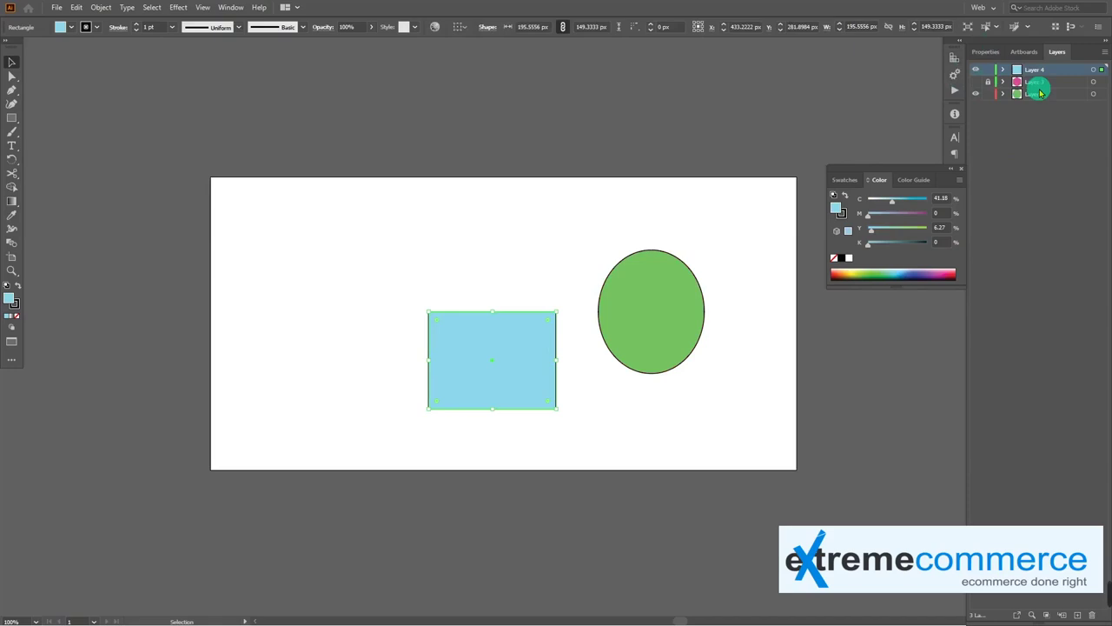
{"action": "left_click_drag", "start_coordinate": [517, 365], "coordinate": [528, 295]}
{"action": "left_click_drag", "start_coordinate": [639, 333], "coordinate": [547, 338]}
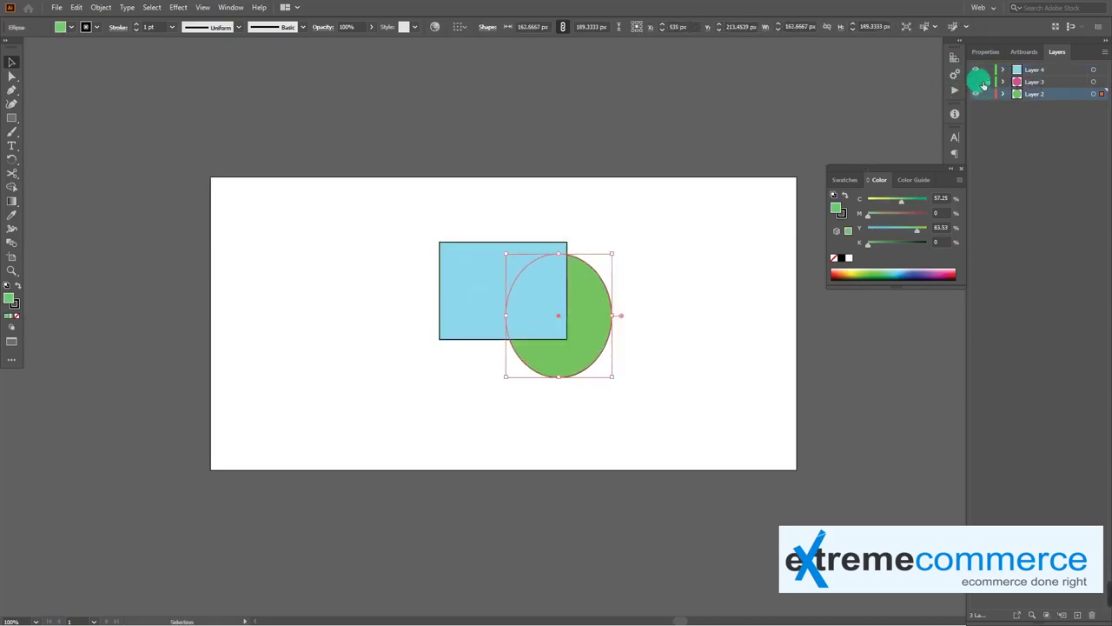
{"action": "left_click", "coordinate": [1036, 83]}
{"action": "left_click_drag", "start_coordinate": [1040, 73], "coordinate": [1094, 616]}
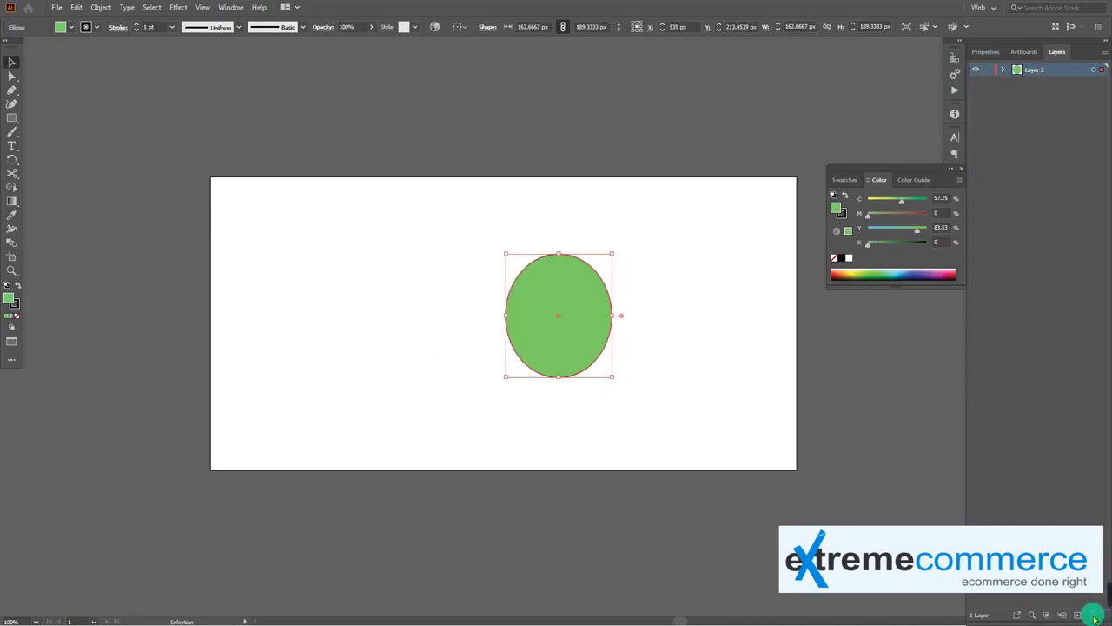
Step: Reshape the ellipse into a circle, move it left, and draw an overlapping green rectangle
{"action": "left_click", "coordinate": [1044, 317]}
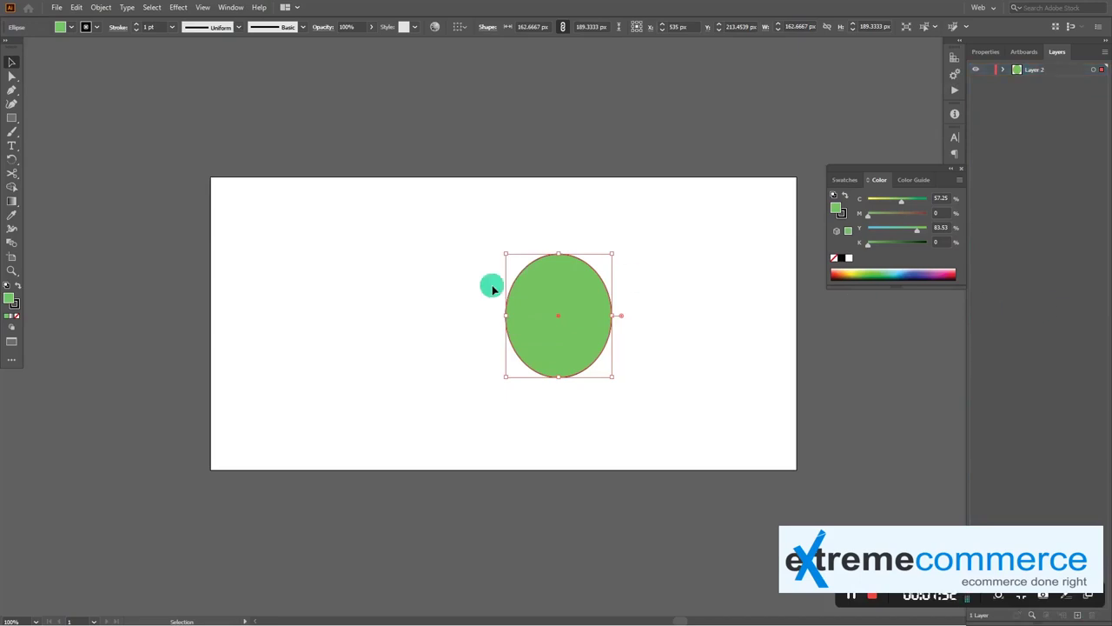
{"action": "left_click_drag", "start_coordinate": [510, 320], "coordinate": [481, 313]}
{"action": "left_click_drag", "start_coordinate": [550, 318], "coordinate": [413, 291]}
{"action": "left_click", "coordinate": [545, 310]}
{"action": "left_click", "coordinate": [11, 117]}
{"action": "left_click_drag", "start_coordinate": [429, 234], "coordinate": [539, 339]}
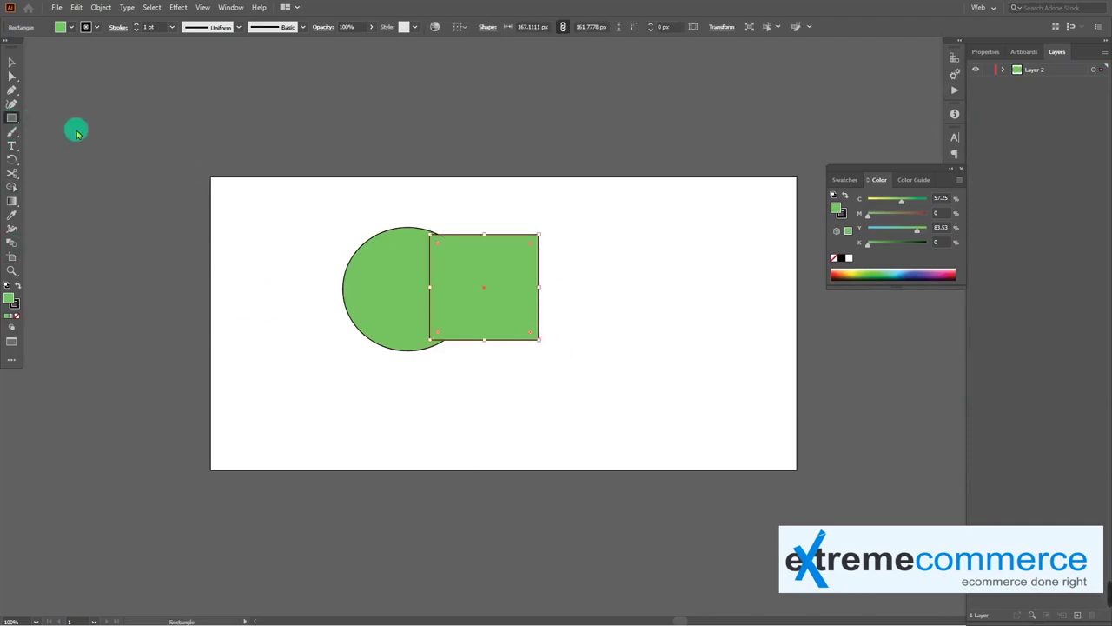
Step: Create a teal 3-sided triangle and move it left over the rectangle
{"action": "left_click_drag", "start_coordinate": [11, 117], "coordinate": [59, 141]}
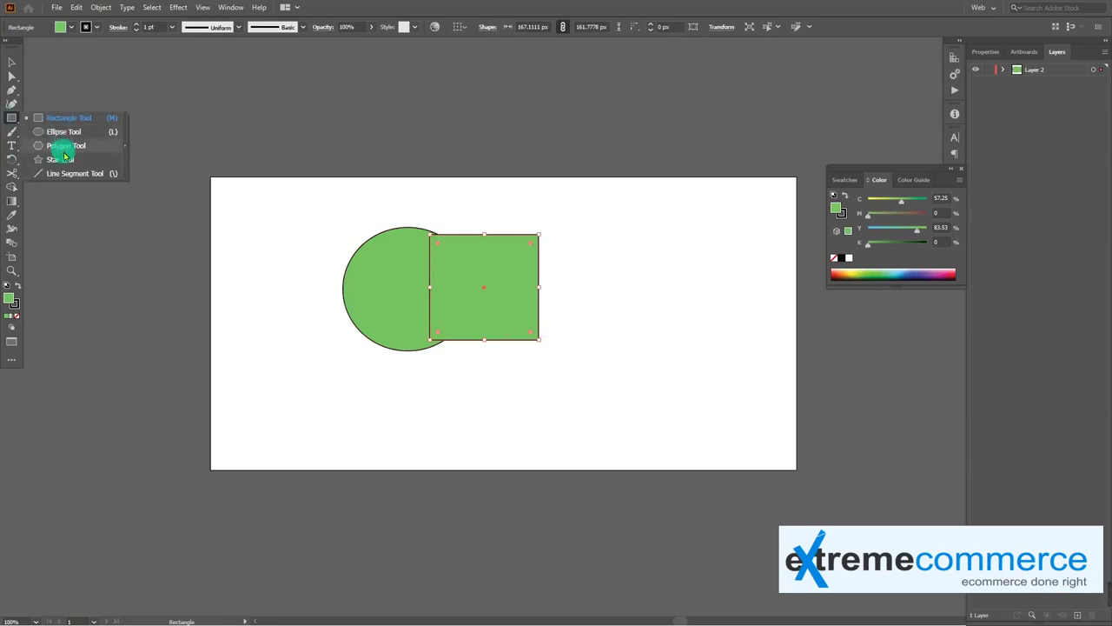
{"action": "key", "text": "Escape"}
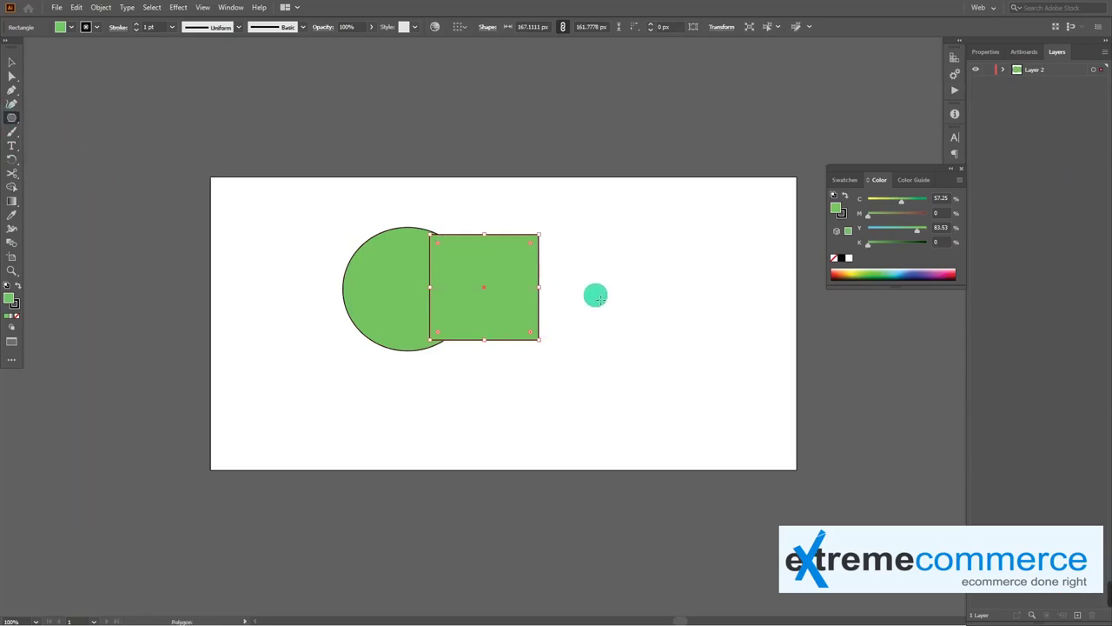
{"action": "left_click", "coordinate": [595, 296]}
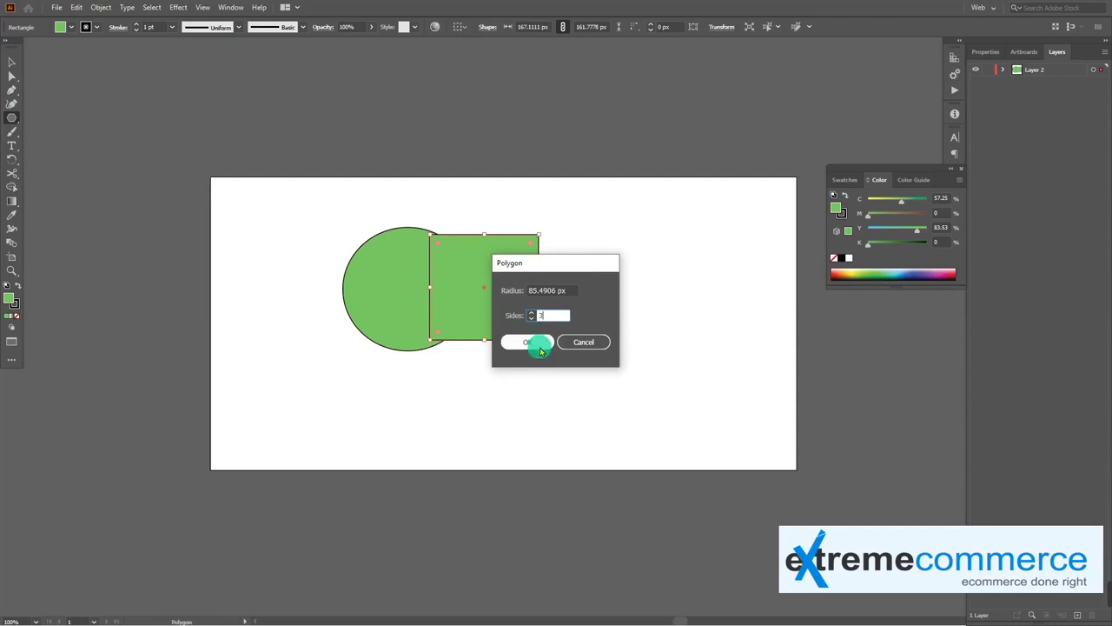
{"action": "left_click", "coordinate": [528, 342]}
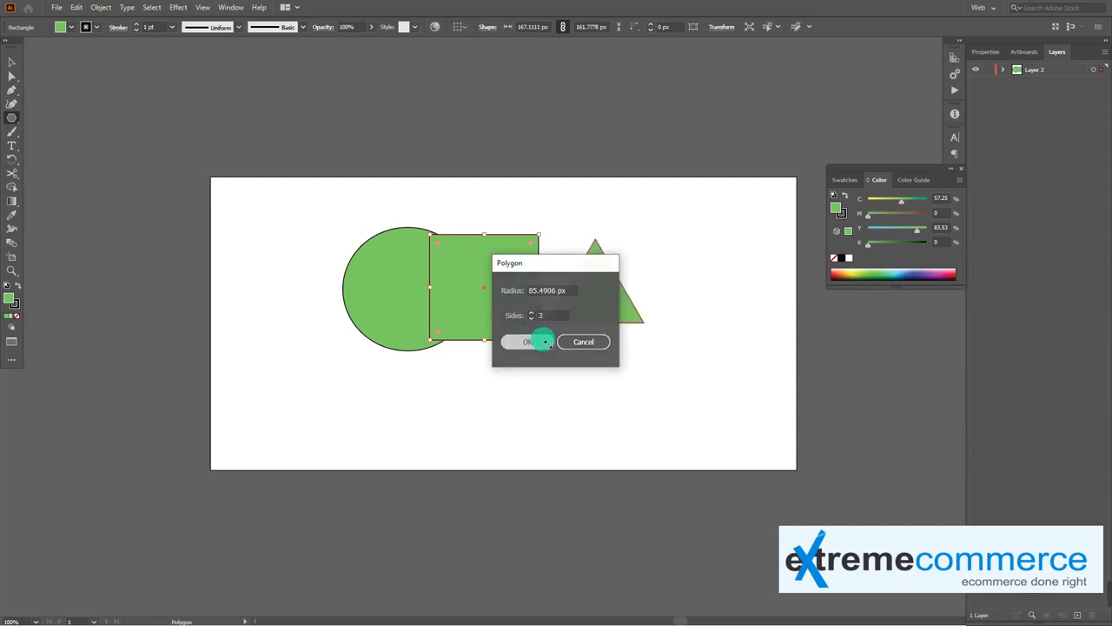
{"action": "left_click", "coordinate": [893, 277]}
{"action": "key", "text": "v"}
{"action": "left_click_drag", "start_coordinate": [611, 298], "coordinate": [562, 294]}
{"action": "left_click", "coordinate": [678, 318]}
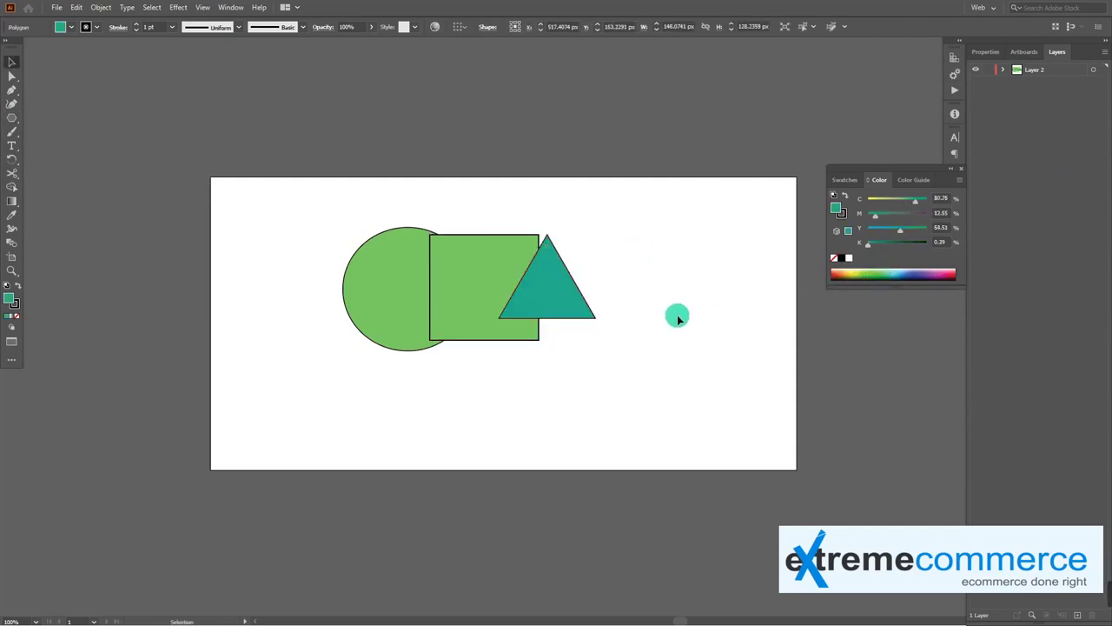
Step: Bring the circle to the front, recolour it blue, and move it onto the rectangle
{"action": "left_click", "coordinate": [366, 293]}
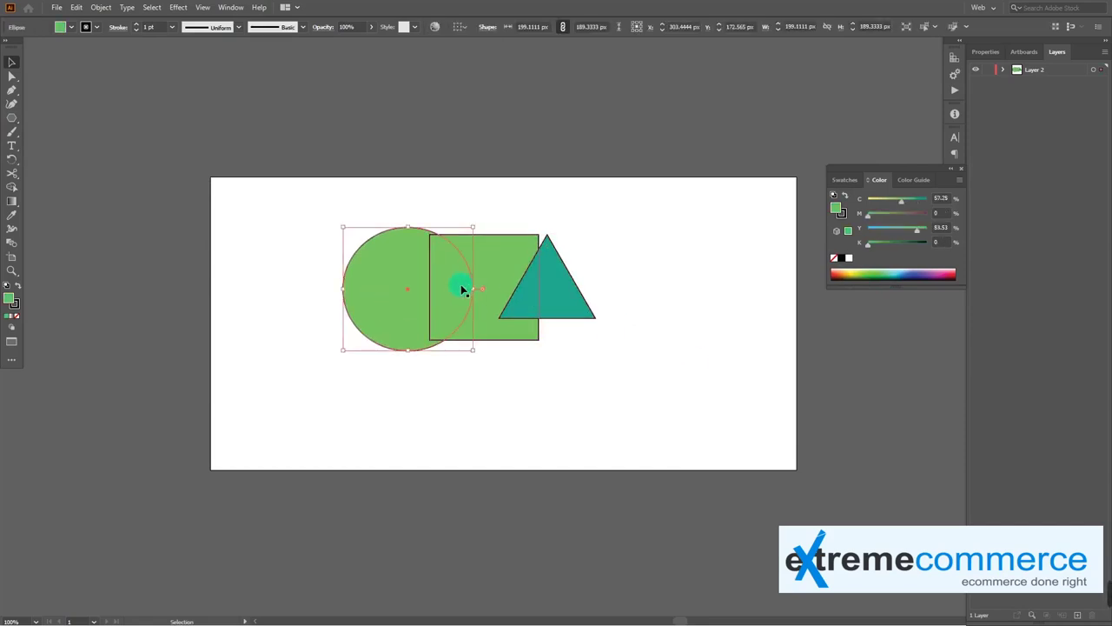
{"action": "right_click", "coordinate": [386, 262]}
{"action": "mouse_move", "coordinate": [420, 459]}
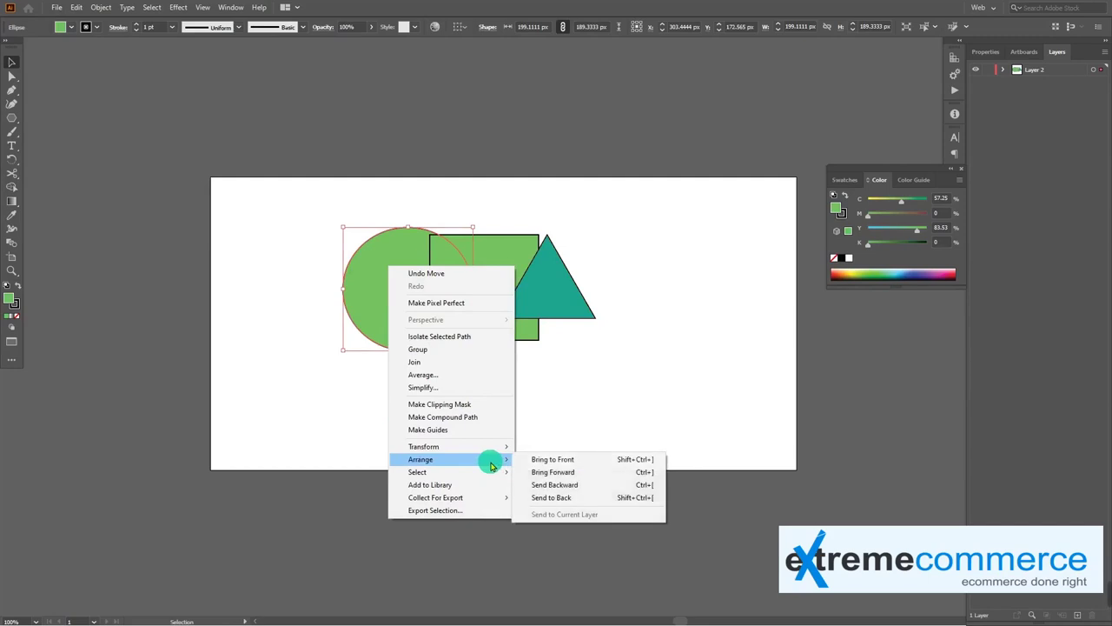
{"action": "left_click", "coordinate": [560, 465]}
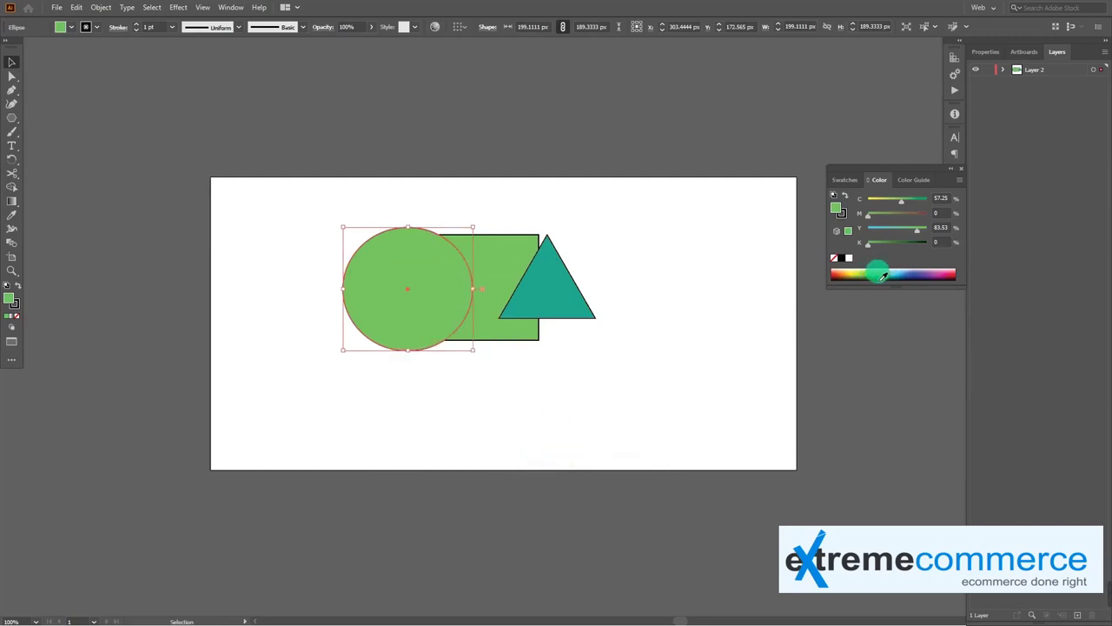
{"action": "mouse_move", "coordinate": [901, 278]}
{"action": "left_mouse_down"}
{"action": "mouse_move", "coordinate": [889, 277]}
{"action": "mouse_move", "coordinate": [923, 276]}
{"action": "left_mouse_up"}
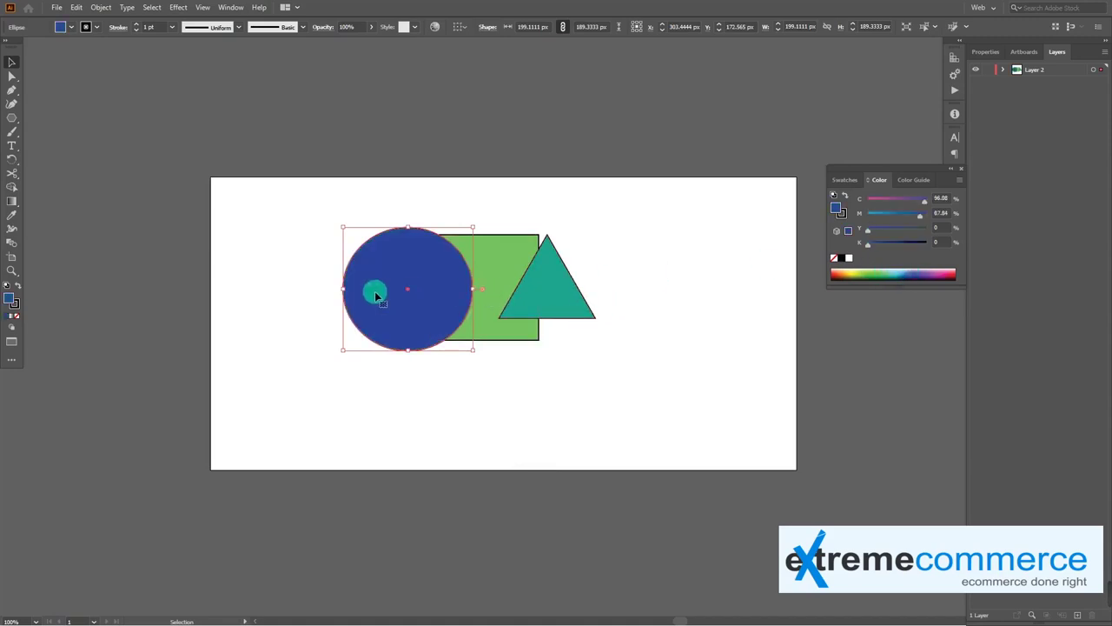
{"action": "left_click_drag", "start_coordinate": [376, 296], "coordinate": [462, 296]}
{"action": "right_click", "coordinate": [505, 272]}
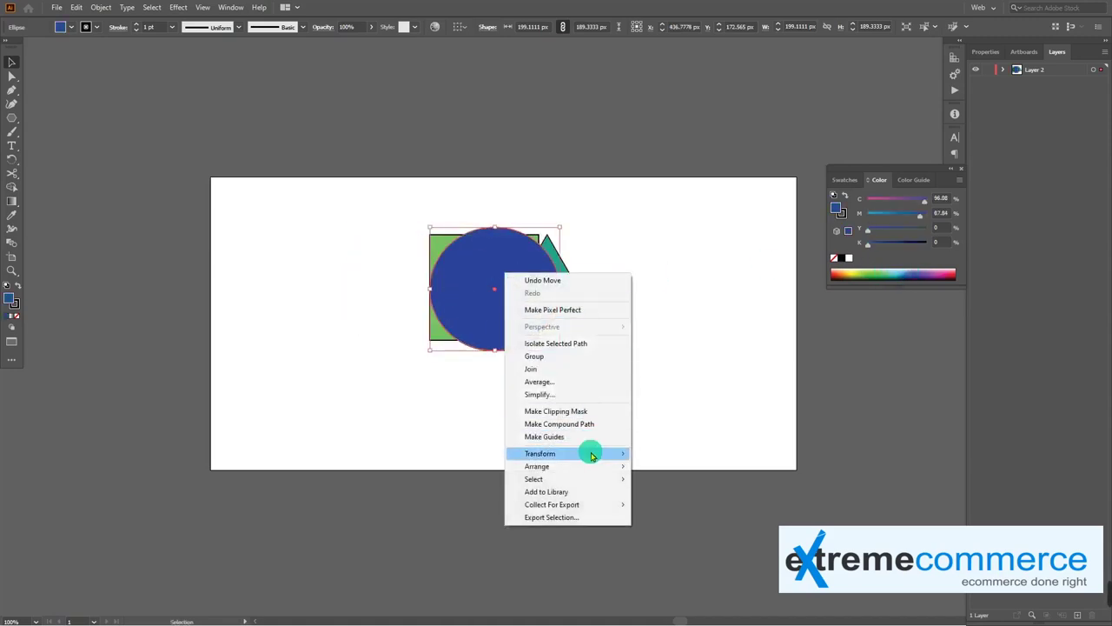
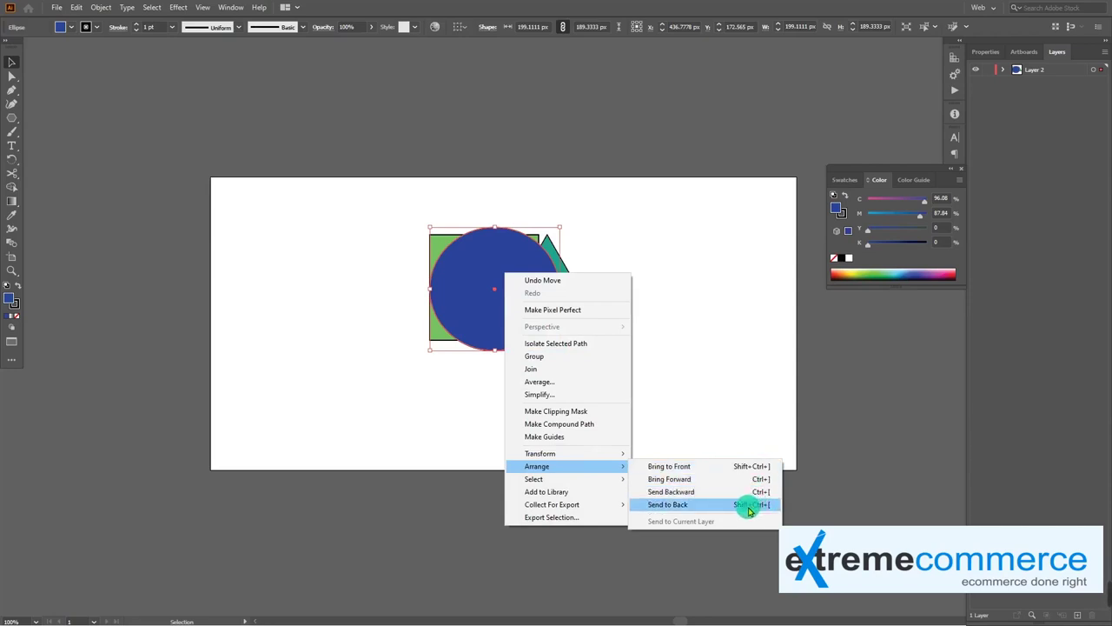
Step: Test Ctrl+] and Ctrl+[ on the blue circle, then send it to the back behind the square and triangle
{"action": "left_click", "coordinate": [759, 508]}
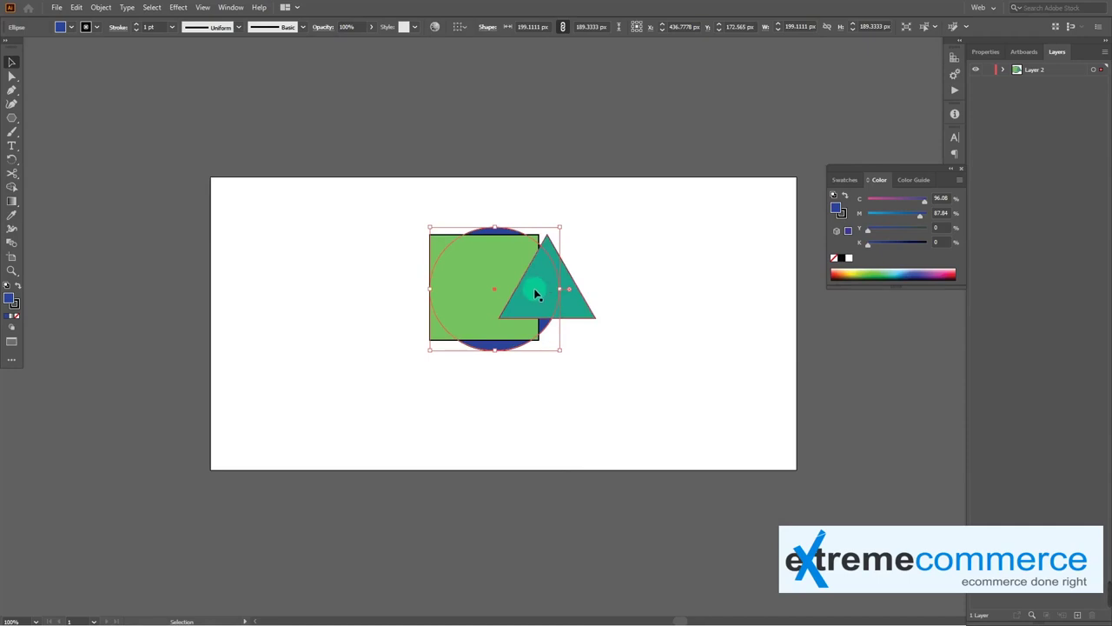
{"action": "key", "text": "a"}
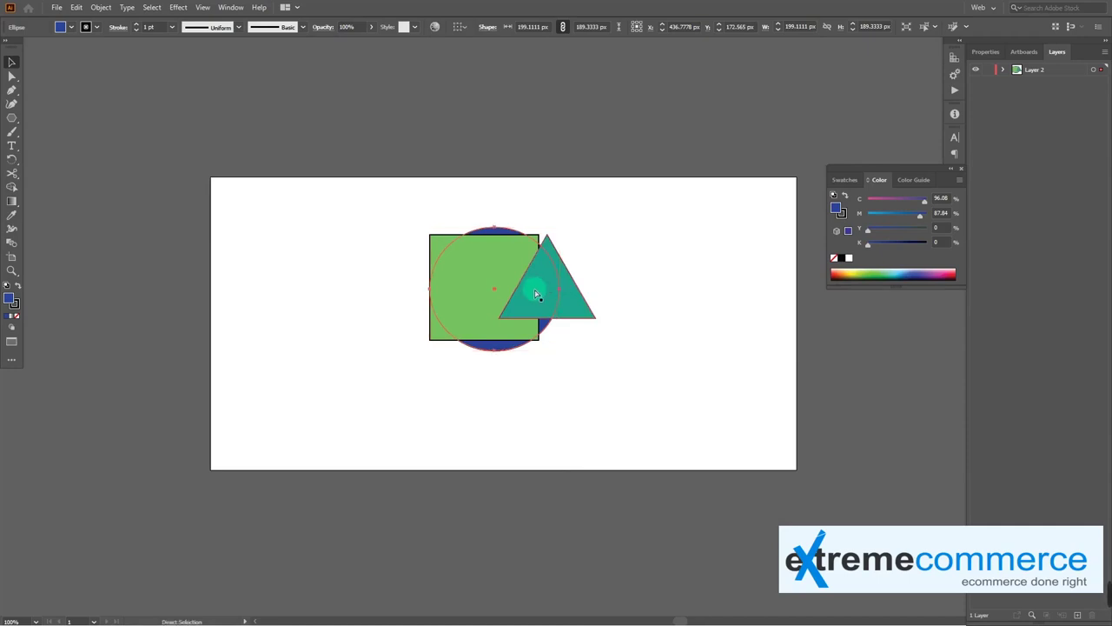
{"action": "key", "text": "ctrl+bracketright"}
{"action": "key", "text": "ctrl+bracketright"}
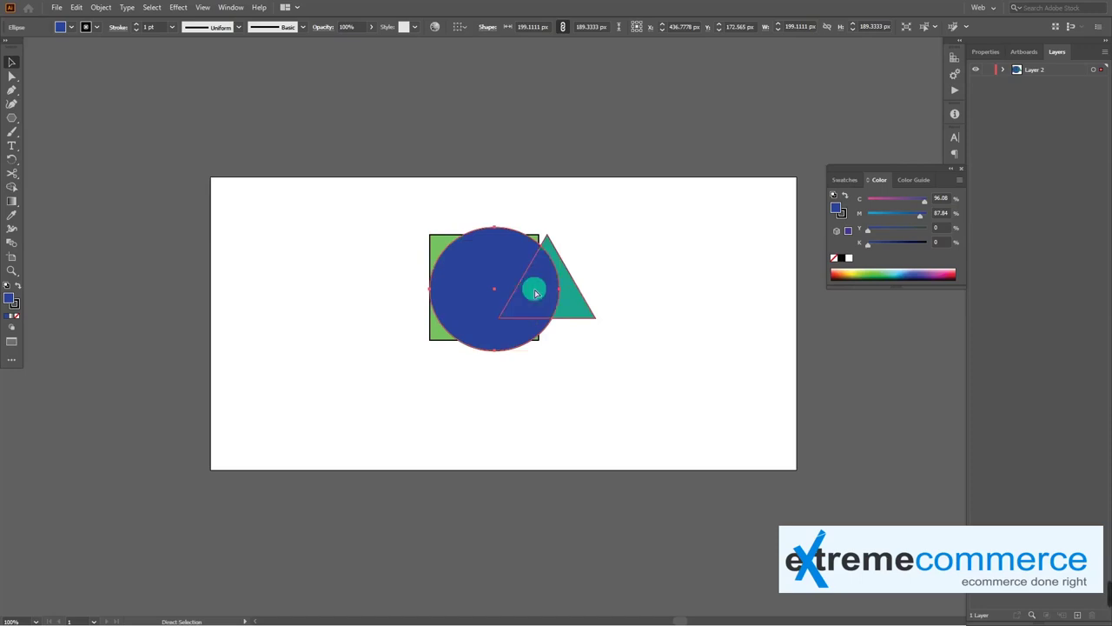
{"action": "key", "text": "ctrl+bracketleft"}
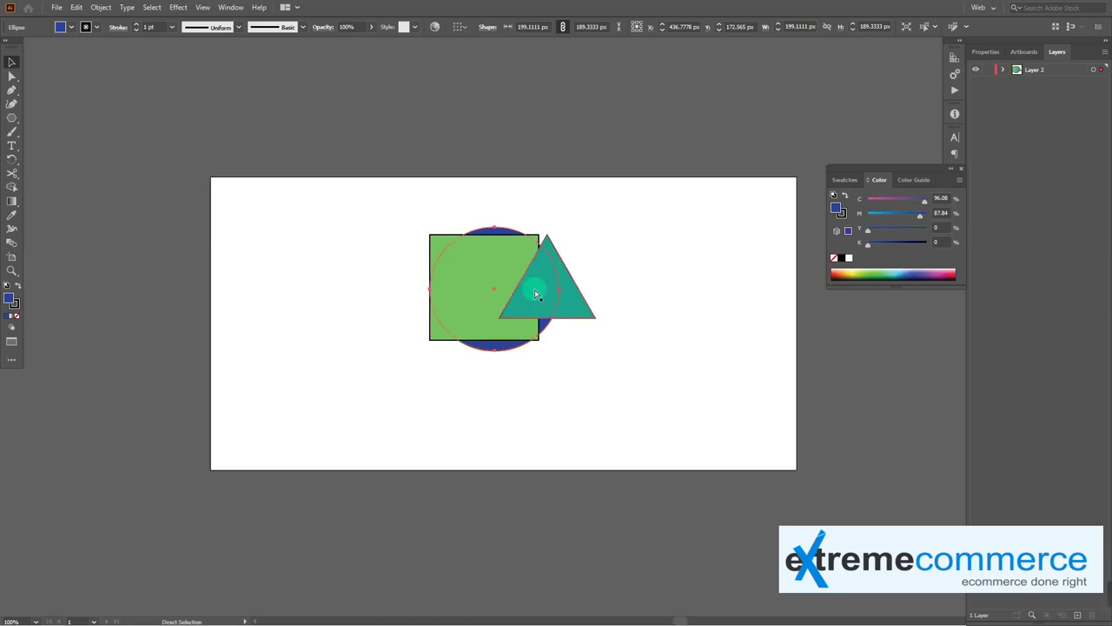
{"action": "key", "text": "ctrl+bracketright"}
{"action": "key", "text": "ctrl+bracketright"}
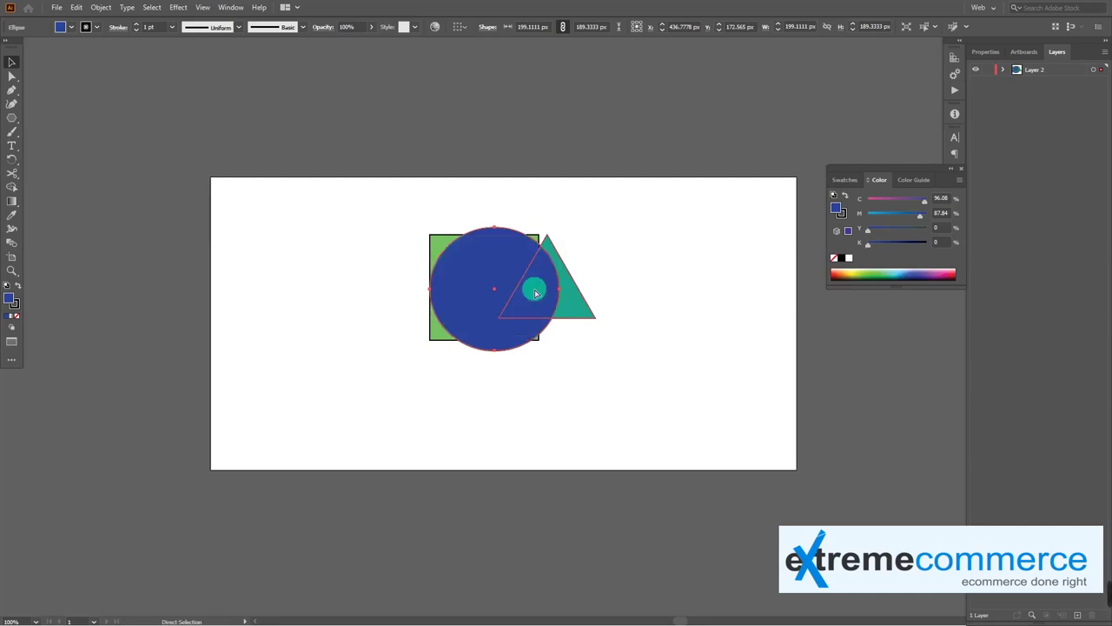
{"action": "key", "text": "ctrl+shift+bracketleft"}
{"action": "key", "text": "v"}
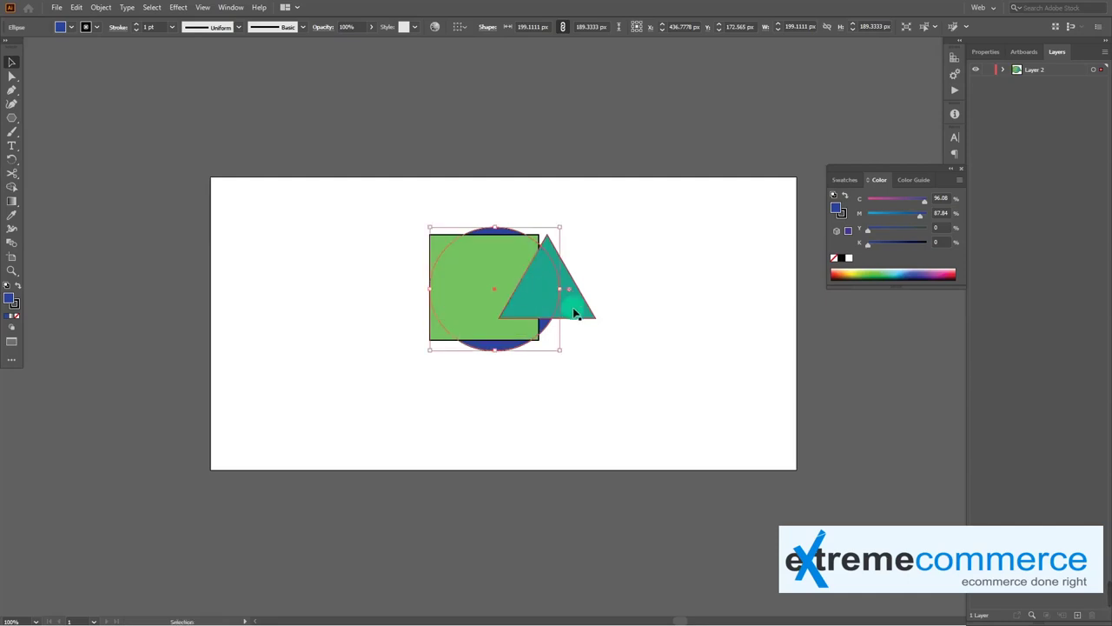
Step: Shift the green square right and down and slide the teal triangle onto it
{"action": "left_click_drag", "start_coordinate": [504, 235], "coordinate": [455, 229]}
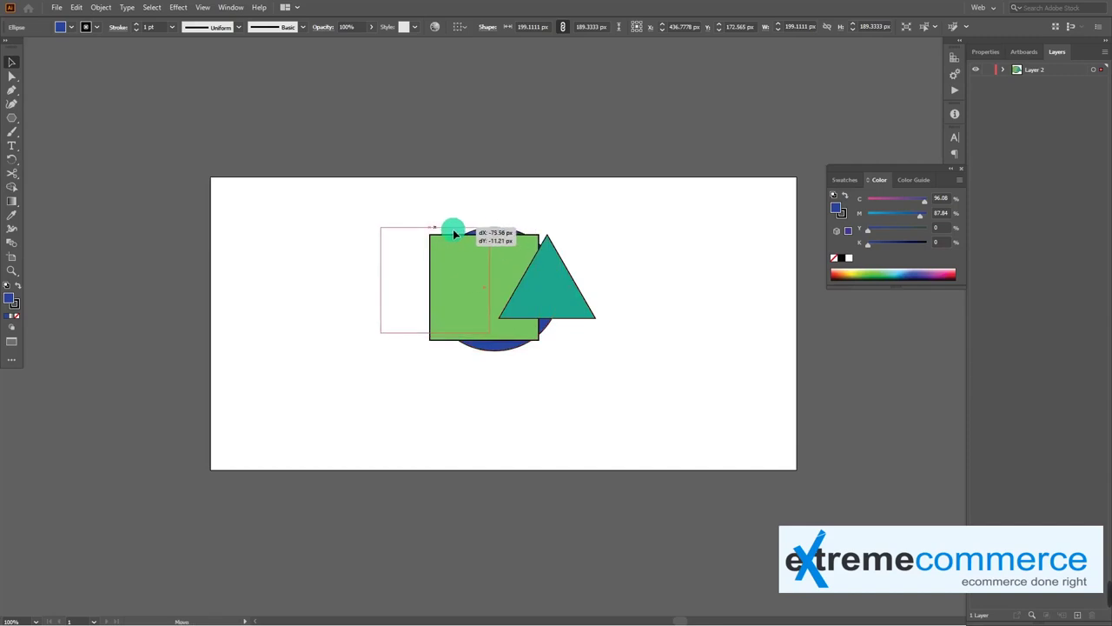
{"action": "left_click_drag", "start_coordinate": [559, 307], "coordinate": [587, 321]}
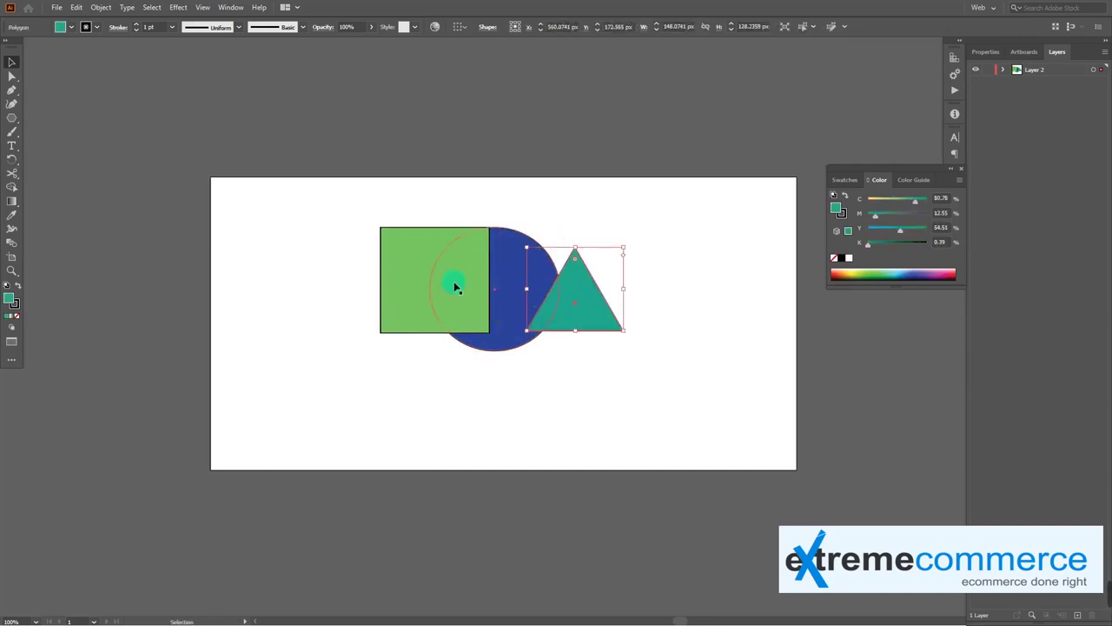
{"action": "left_click_drag", "start_coordinate": [406, 279], "coordinate": [440, 296]}
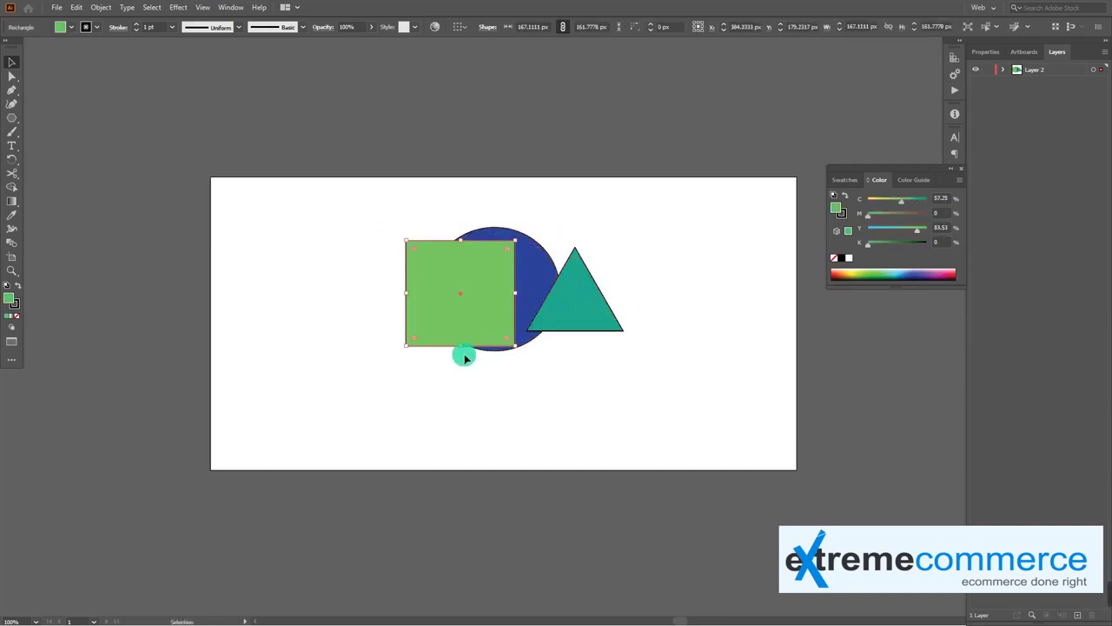
{"action": "left_click", "coordinate": [419, 349]}
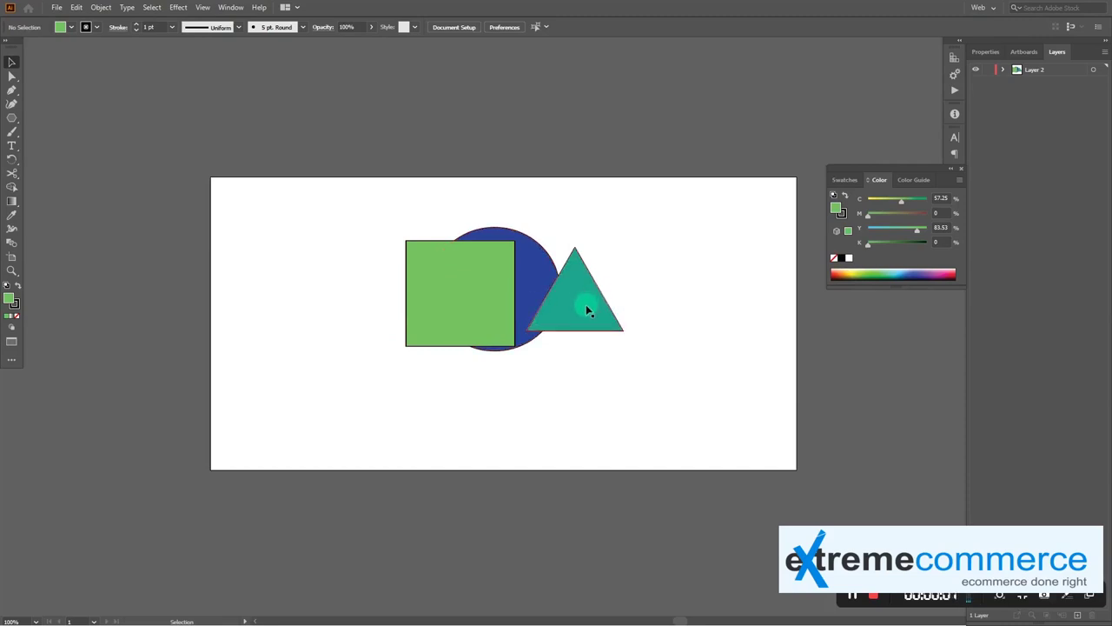
{"action": "left_click_drag", "start_coordinate": [563, 294], "coordinate": [545, 303]}
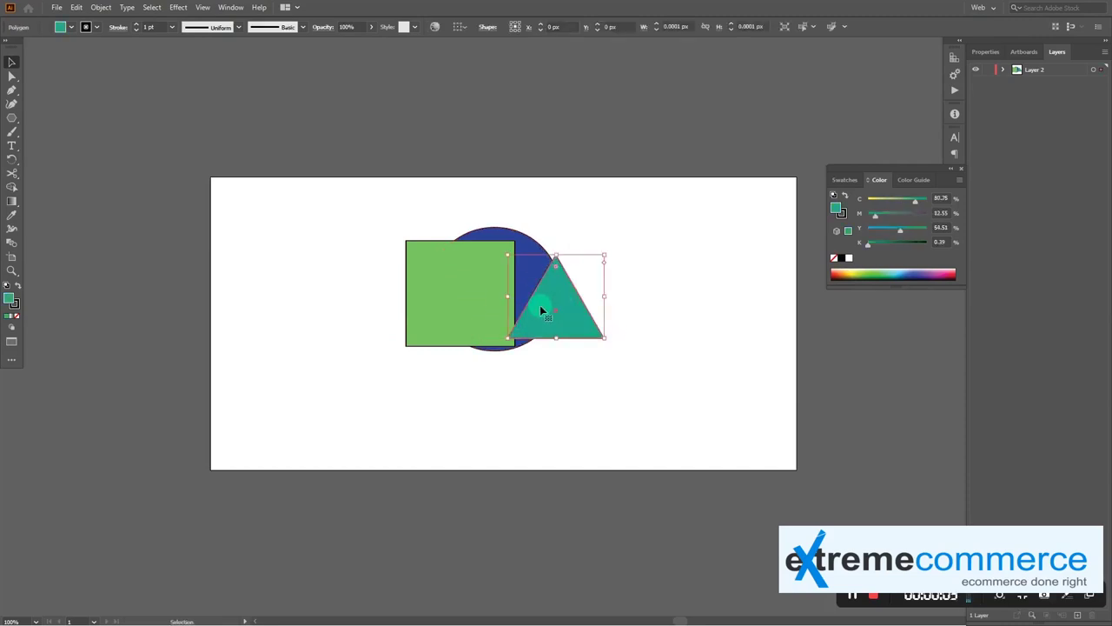
Step: Place the circle upper left, the square overlapping its lower right, and the triangle on the square
{"action": "left_click", "coordinate": [434, 313]}
{"action": "mouse_move", "coordinate": [435, 313]}
{"action": "left_mouse_down"}
{"action": "mouse_move", "coordinate": [496, 293]}
{"action": "mouse_move", "coordinate": [470, 301]}
{"action": "left_mouse_up"}
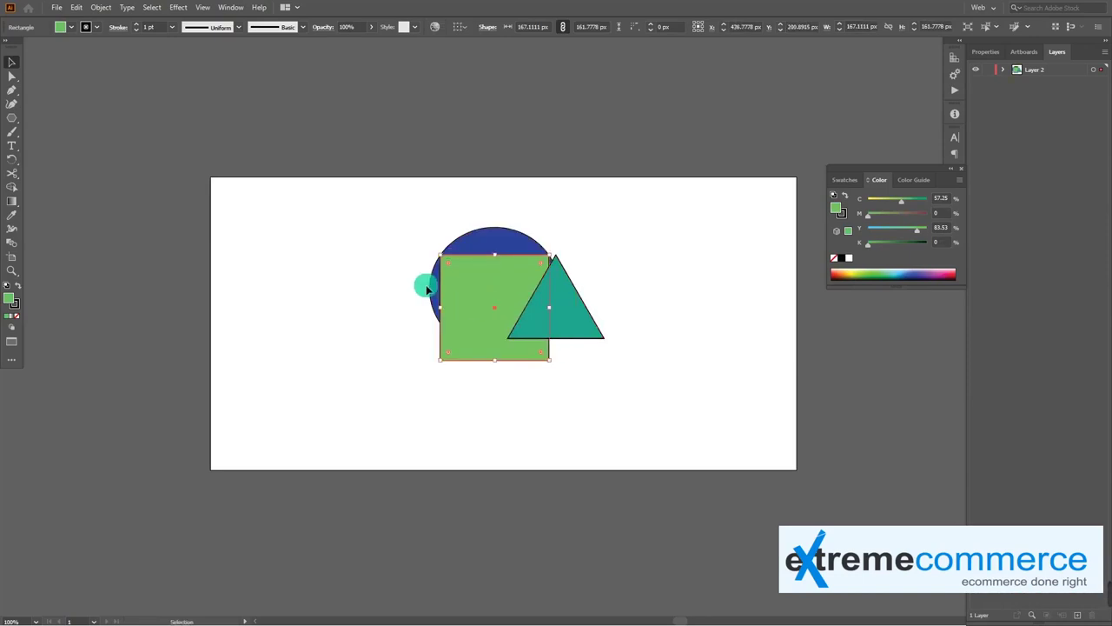
{"action": "left_click", "coordinate": [366, 320]}
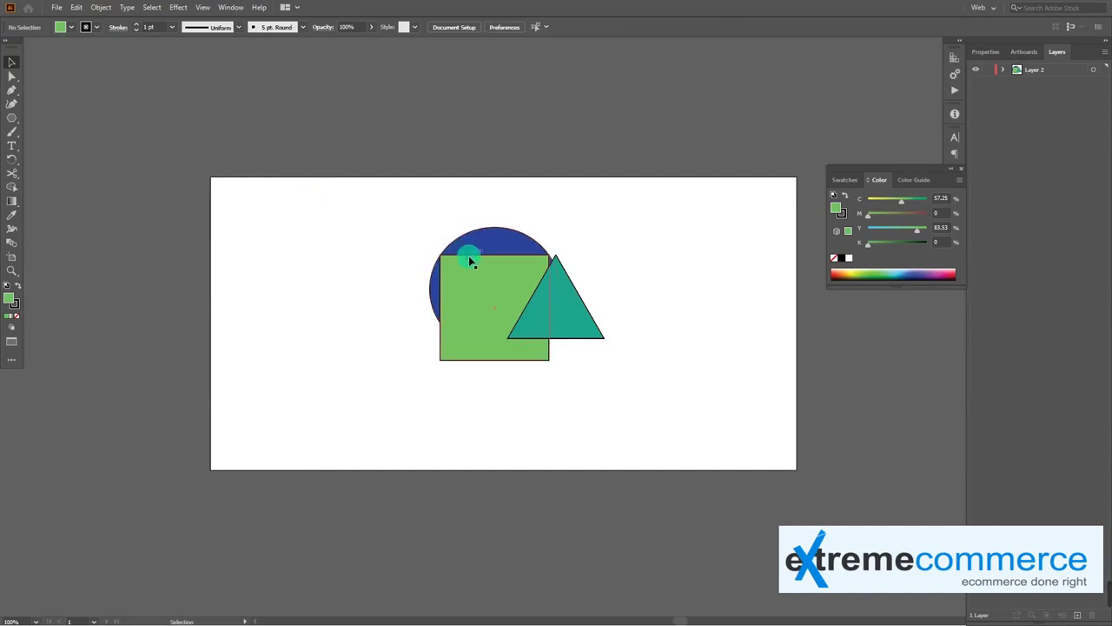
{"action": "left_click_drag", "start_coordinate": [504, 243], "coordinate": [477, 217]}
{"action": "left_click_drag", "start_coordinate": [543, 310], "coordinate": [592, 332]}
{"action": "mouse_move", "coordinate": [511, 316]}
{"action": "left_mouse_down"}
{"action": "mouse_move", "coordinate": [538, 355]}
{"action": "mouse_move", "coordinate": [565, 327]}
{"action": "left_mouse_up"}
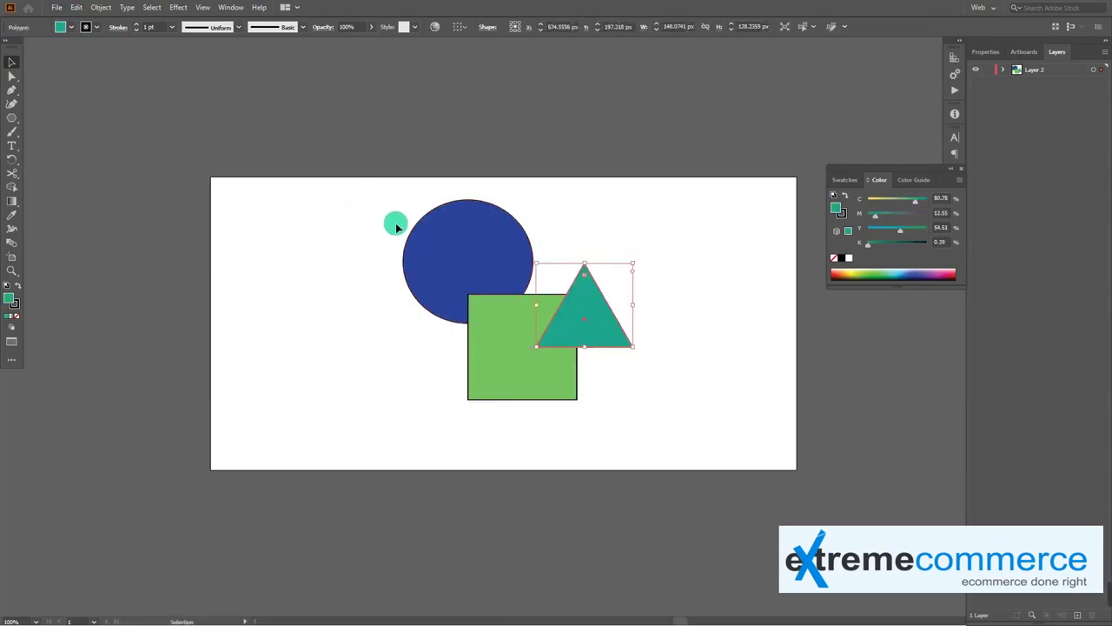
{"action": "left_click", "coordinate": [56, 7]}
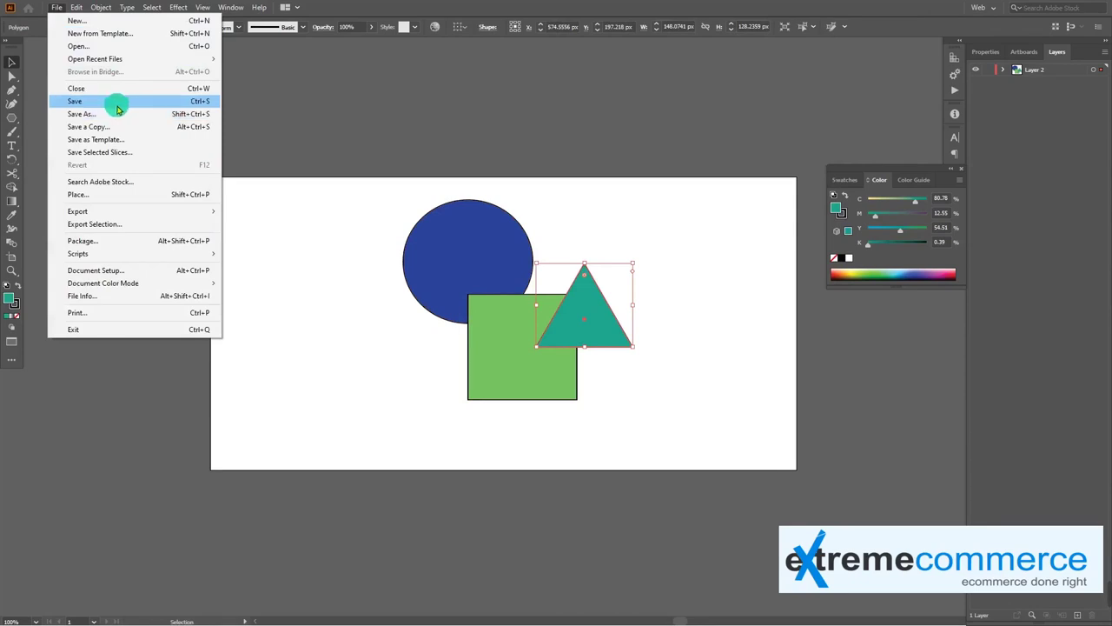
Step: Save the artwork as sample-2 in Adobe Illustrator (*.AI) format
{"action": "left_click", "coordinate": [396, 263]}
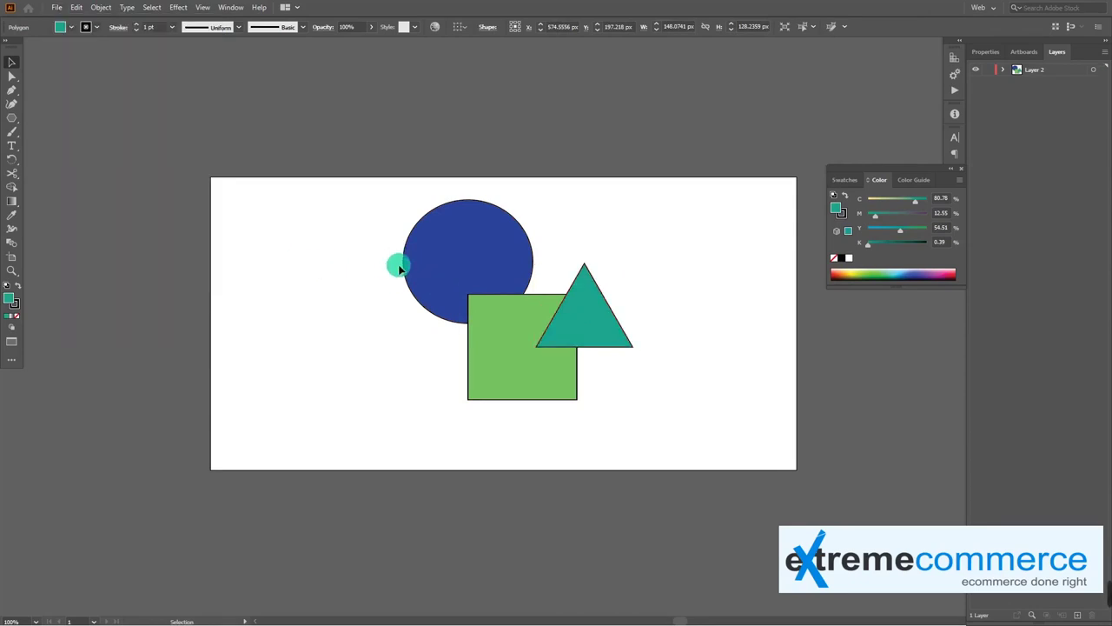
{"action": "left_click", "coordinate": [56, 7]}
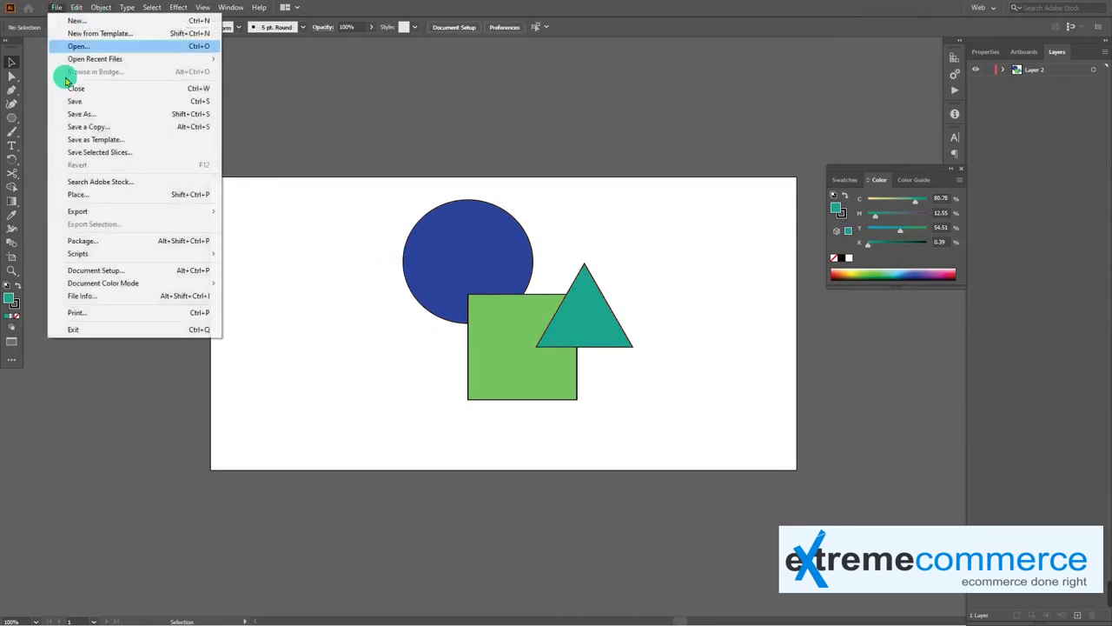
{"action": "left_click", "coordinate": [100, 106]}
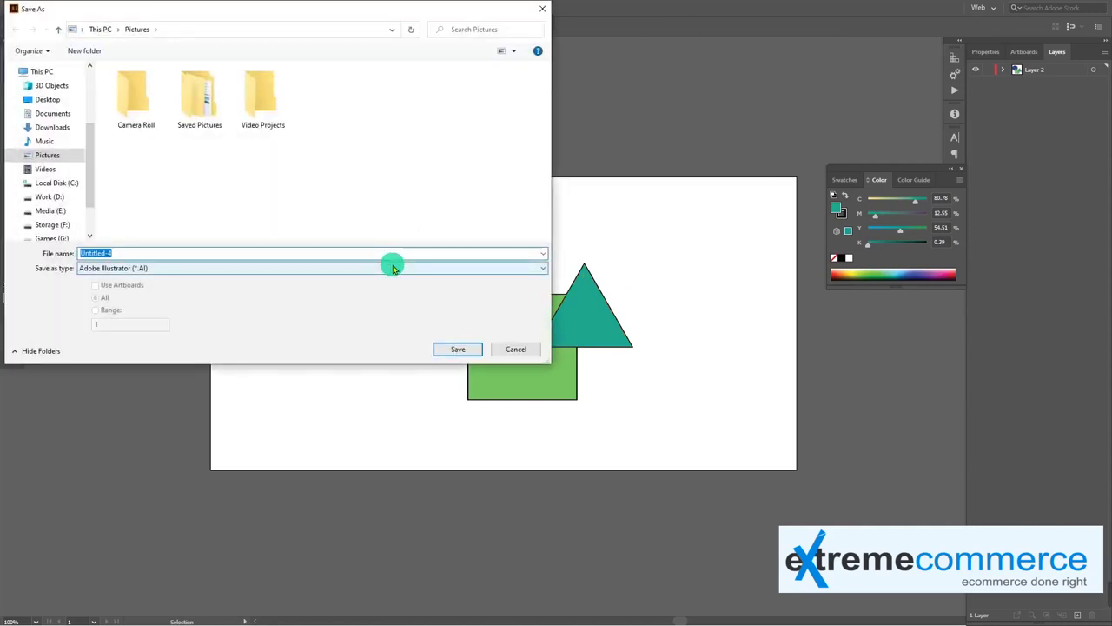
{"action": "type", "text": "sample-2"}
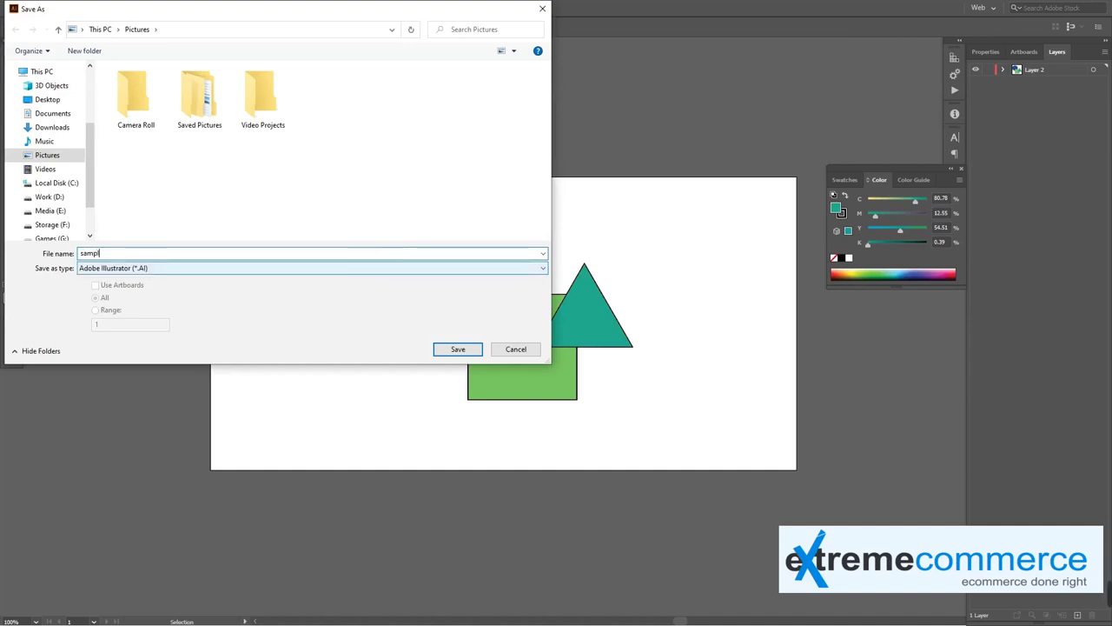
{"action": "left_click", "coordinate": [274, 266]}
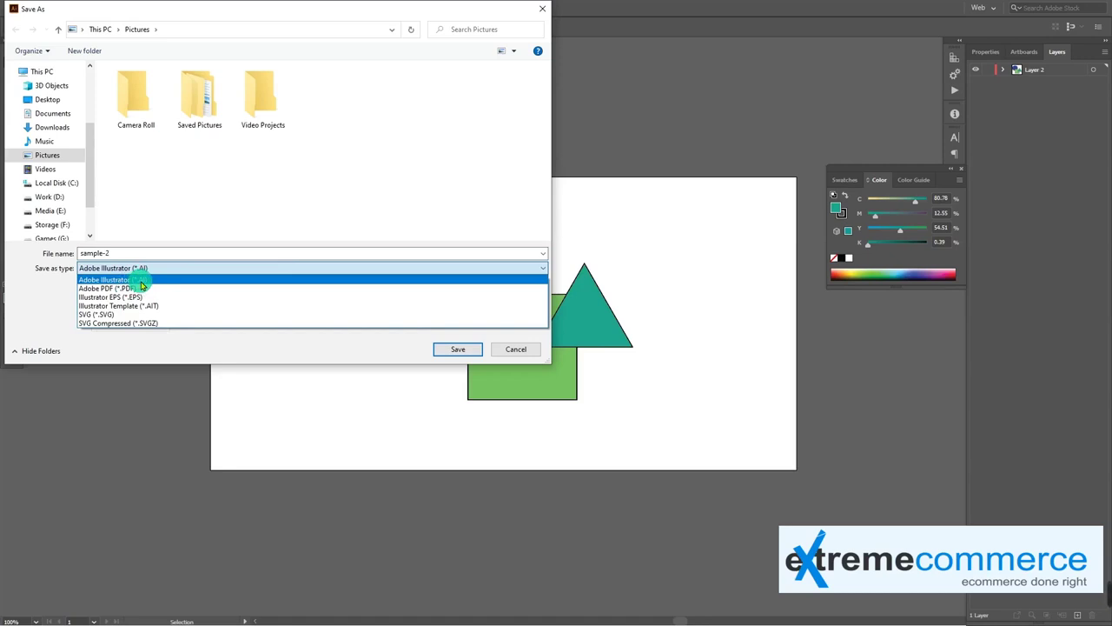
{"action": "left_click", "coordinate": [148, 267]}
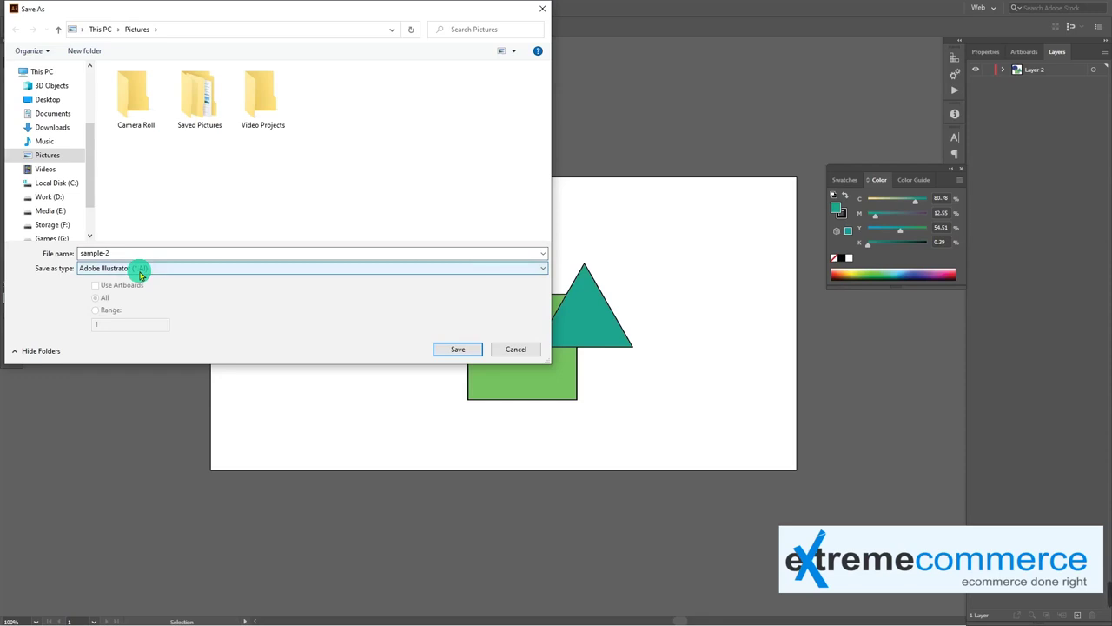
{"action": "left_click", "coordinate": [458, 348]}
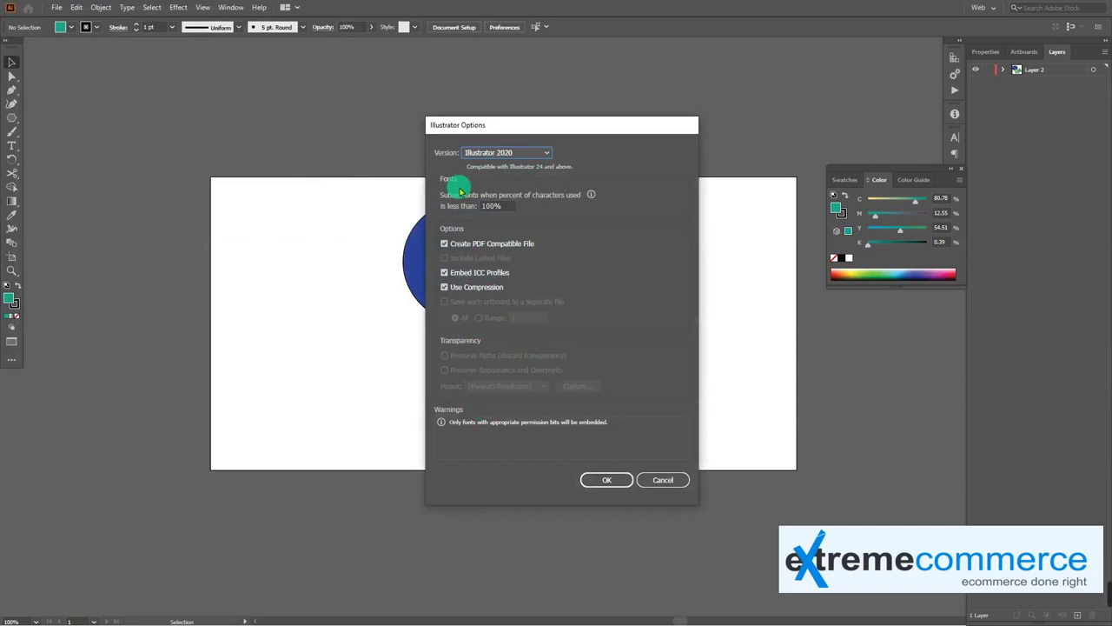
Step: Set the Illustrator Options version to Illustrator CS6 after trying CC (Legacy) and 2020
{"action": "left_click", "coordinate": [524, 153]}
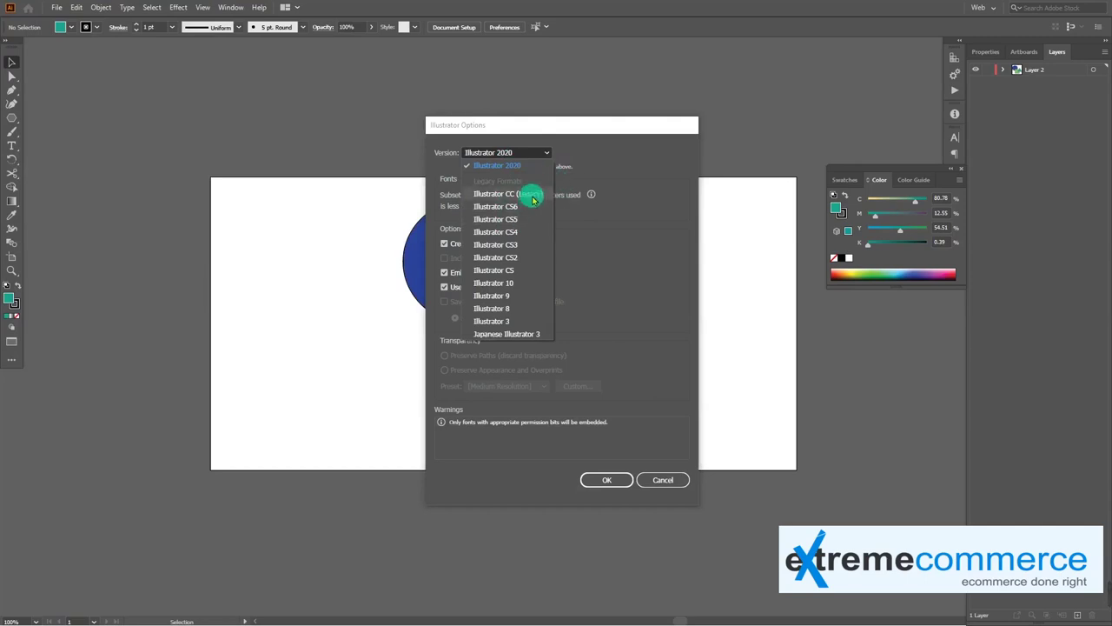
{"action": "left_click", "coordinate": [532, 199]}
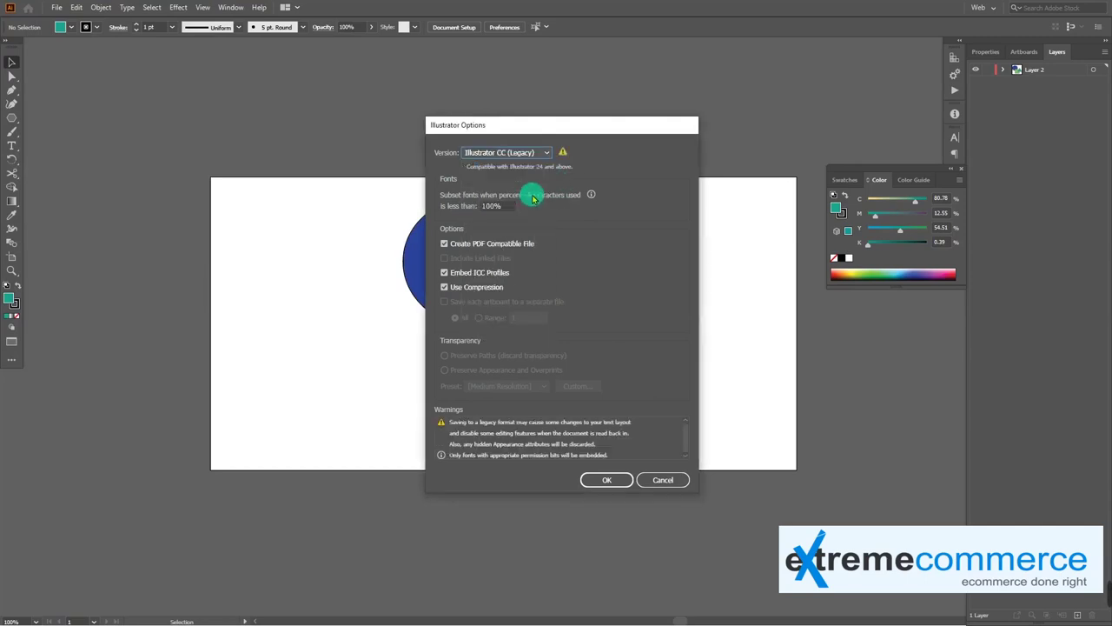
{"action": "left_click", "coordinate": [531, 152]}
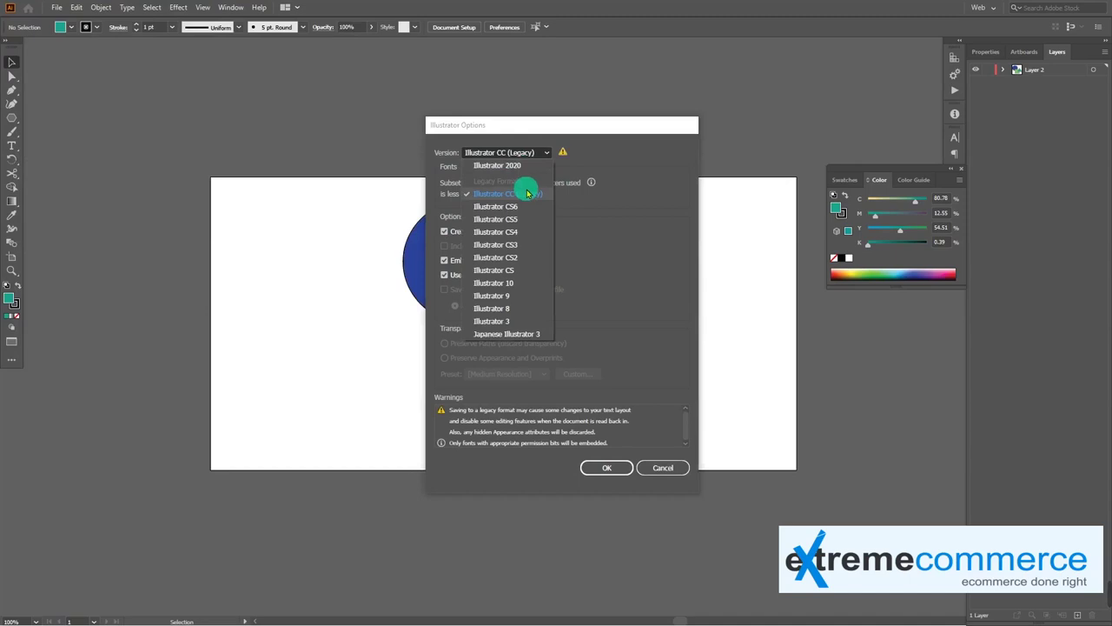
{"action": "left_click", "coordinate": [527, 193]}
{"action": "left_click", "coordinate": [539, 156]}
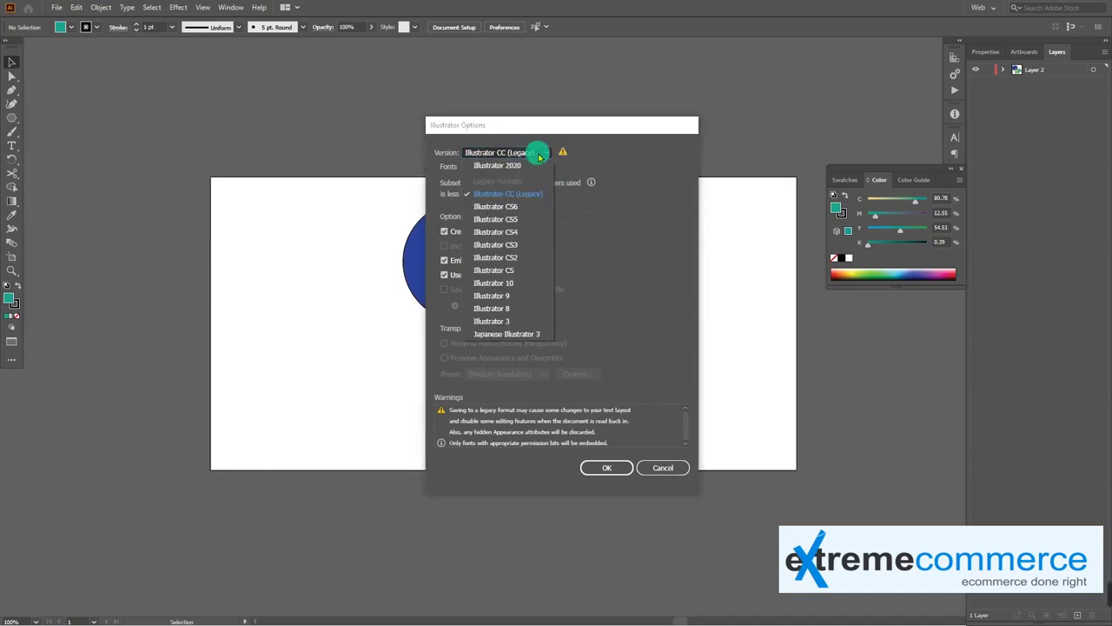
{"action": "left_click", "coordinate": [524, 166]}
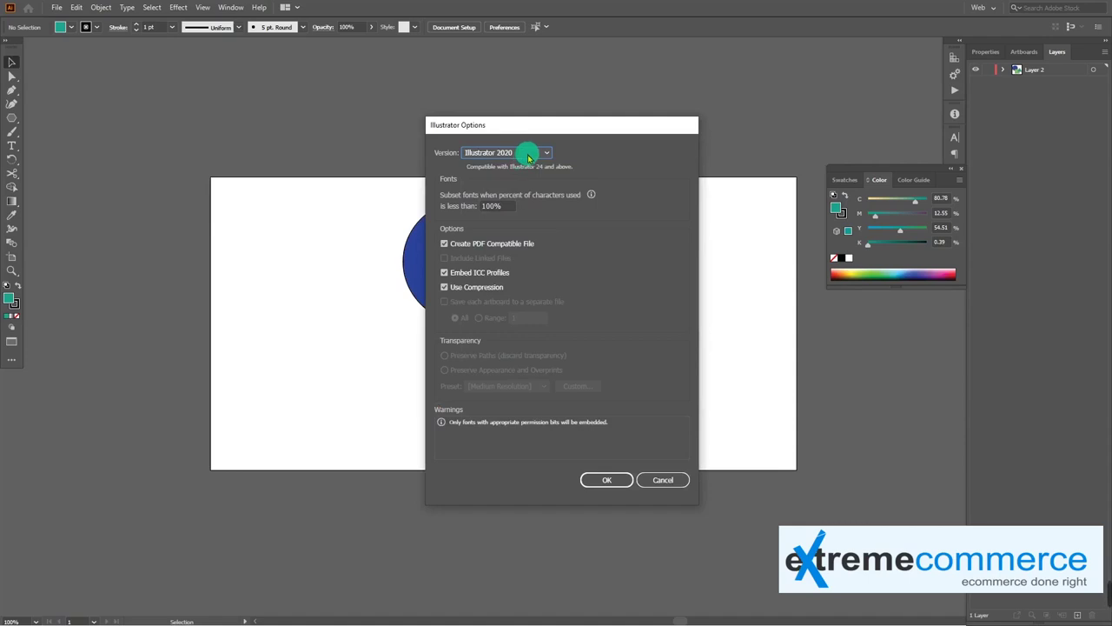
{"action": "left_click", "coordinate": [528, 155]}
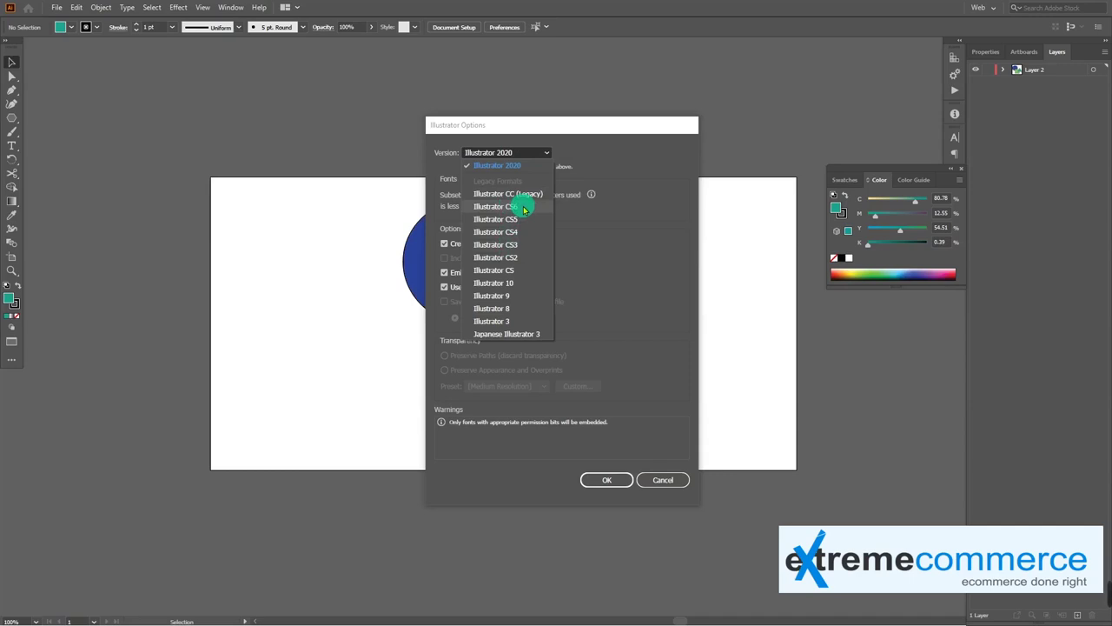
{"action": "left_click", "coordinate": [524, 210]}
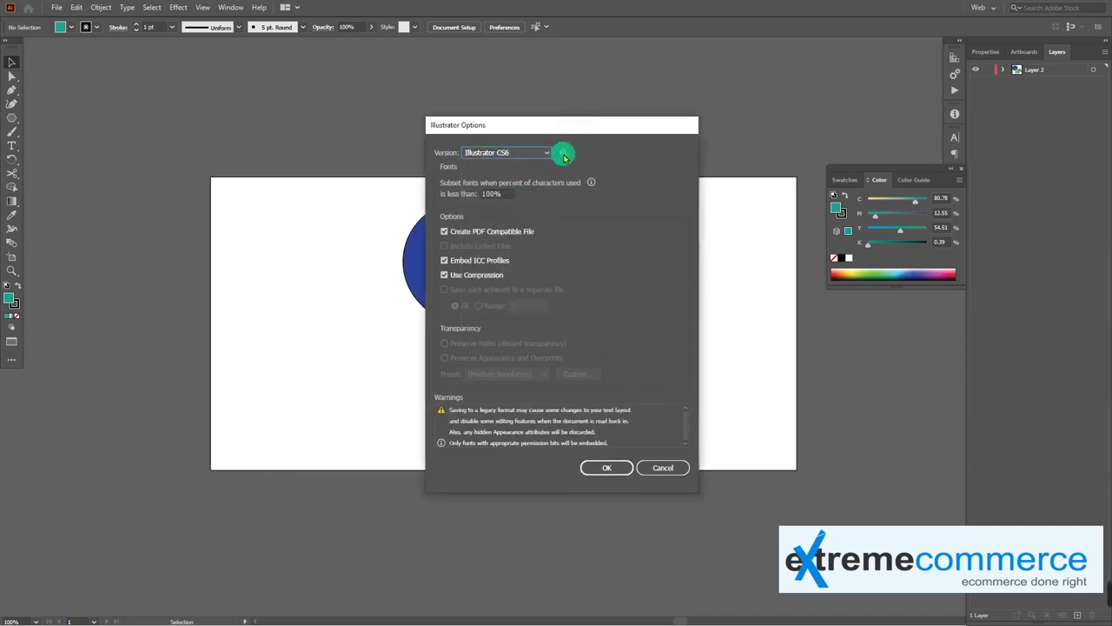
{"action": "scroll", "coordinate": [569, 421], "scroll_direction": "down", "scroll_amount": 1}
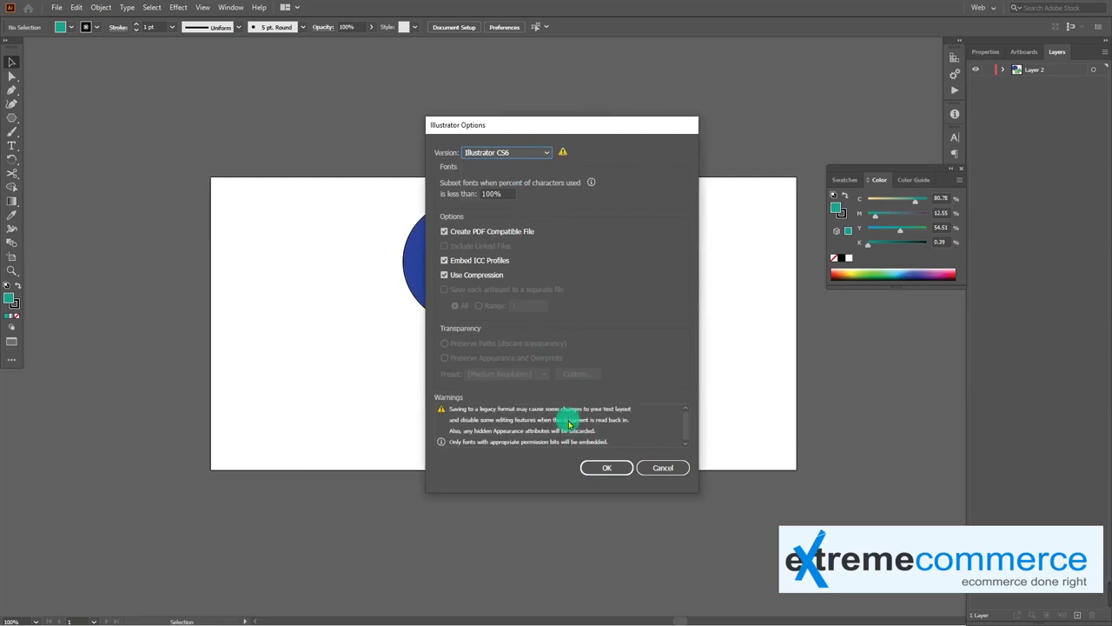
{"action": "scroll", "coordinate": [563, 433], "scroll_direction": "up", "scroll_amount": 1}
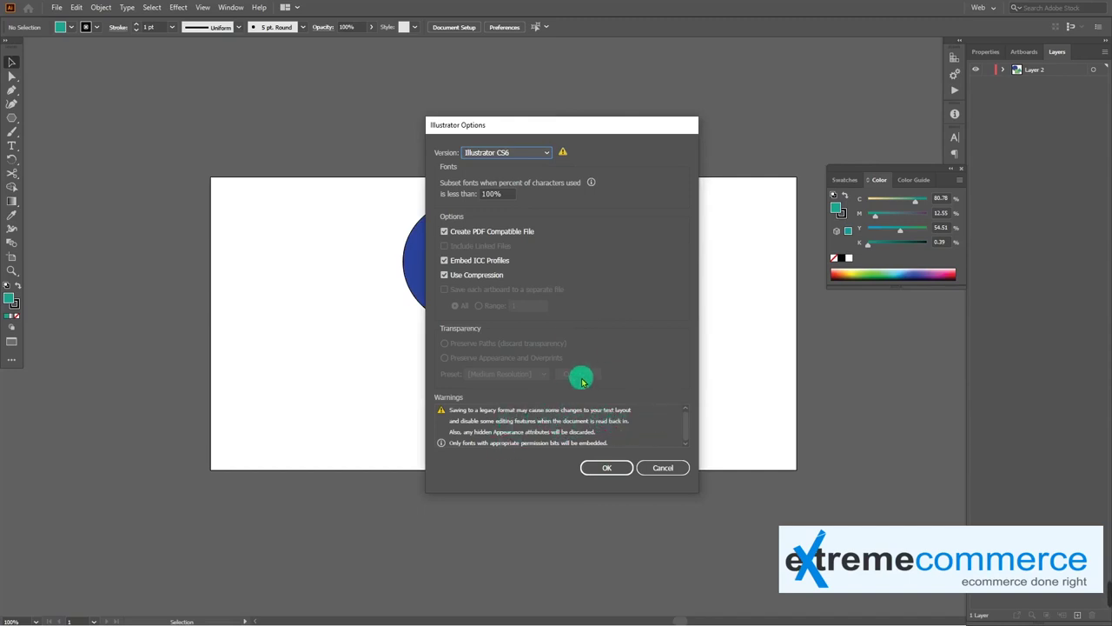
Step: Confirm the CS6 save options and accept the legacy-format warning
{"action": "left_click", "coordinate": [612, 468]}
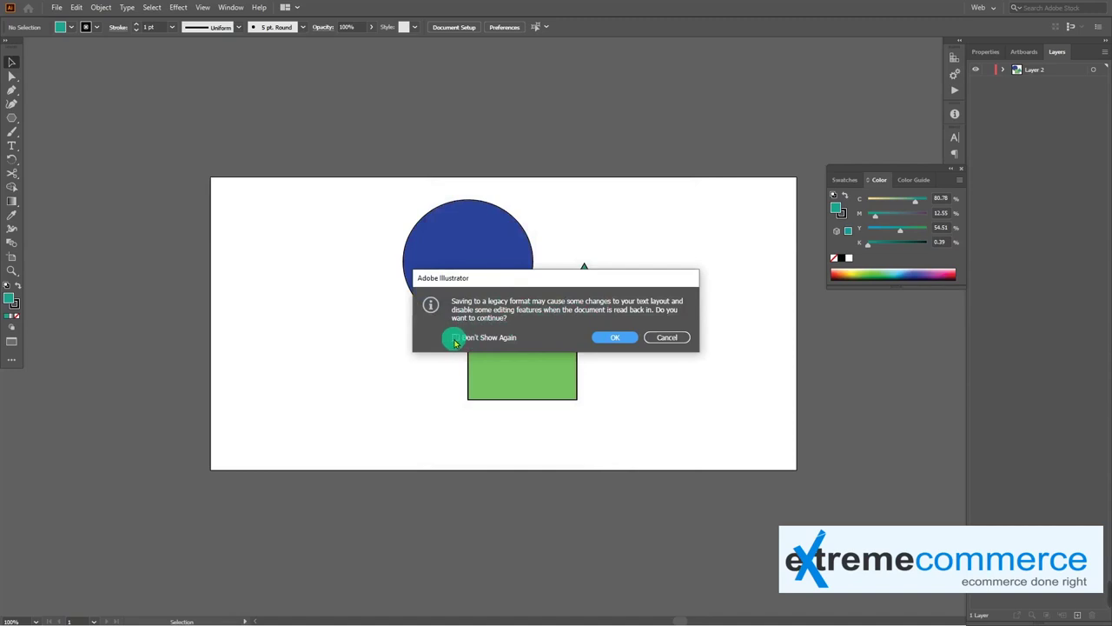
{"action": "left_click", "coordinate": [619, 337]}
{"action": "left_click", "coordinate": [571, 335]}
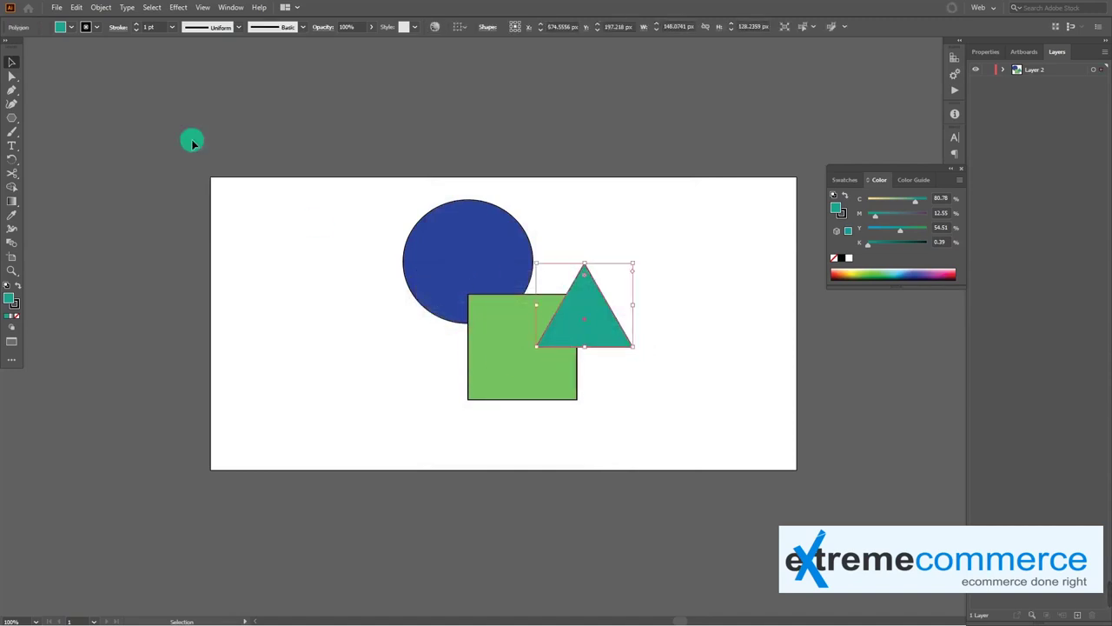
Step: Save As sample-2 with Adobe PDF (*.PDF) format, after one cancelled attempt
{"action": "left_click", "coordinate": [56, 7]}
{"action": "left_click", "coordinate": [99, 114]}
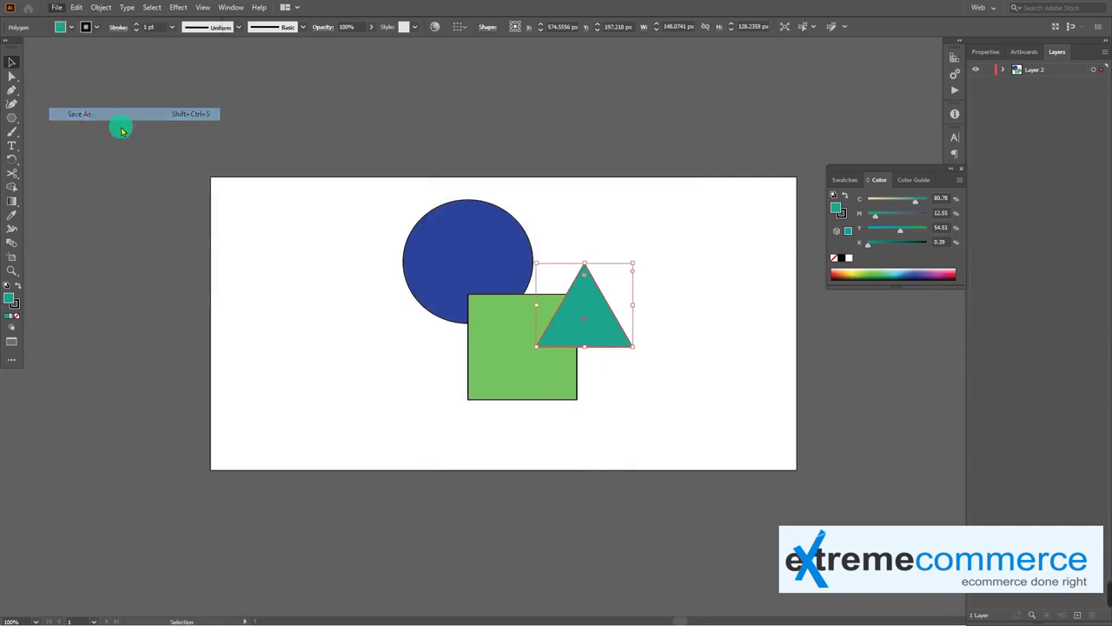
{"action": "left_click", "coordinate": [338, 117]}
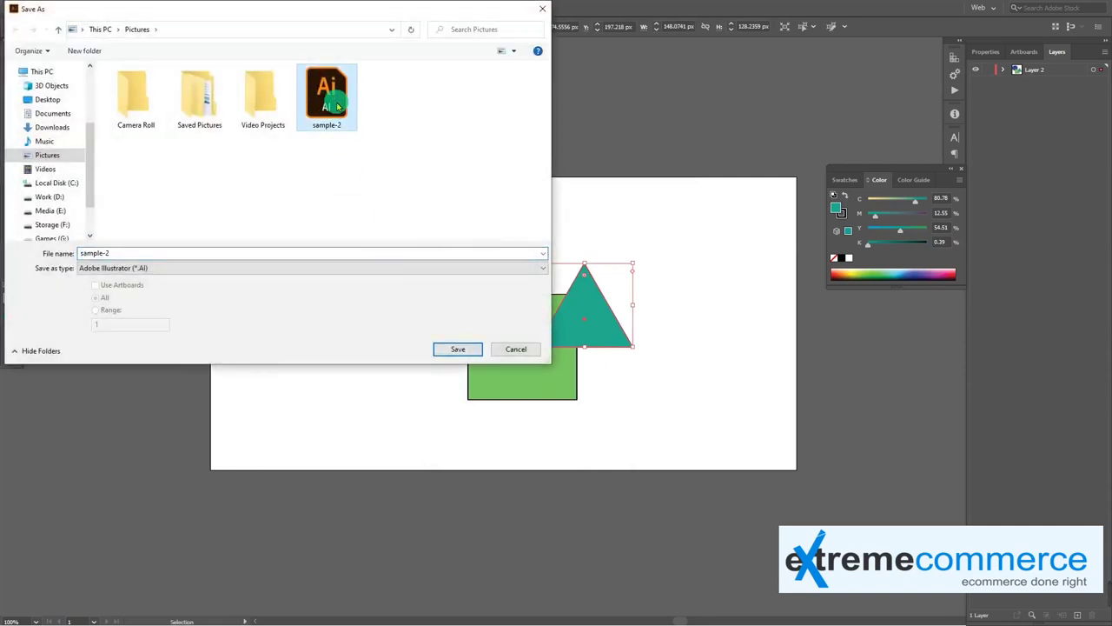
{"action": "left_click", "coordinate": [515, 348]}
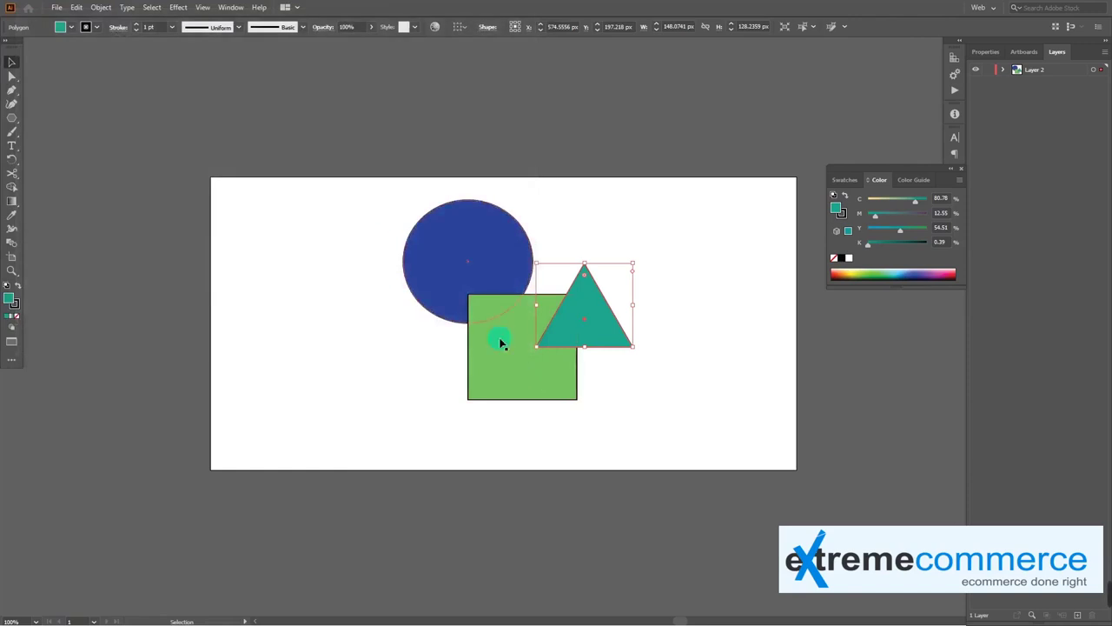
{"action": "left_click", "coordinate": [60, 8]}
{"action": "left_click", "coordinate": [105, 114]}
{"action": "left_click", "coordinate": [308, 268]}
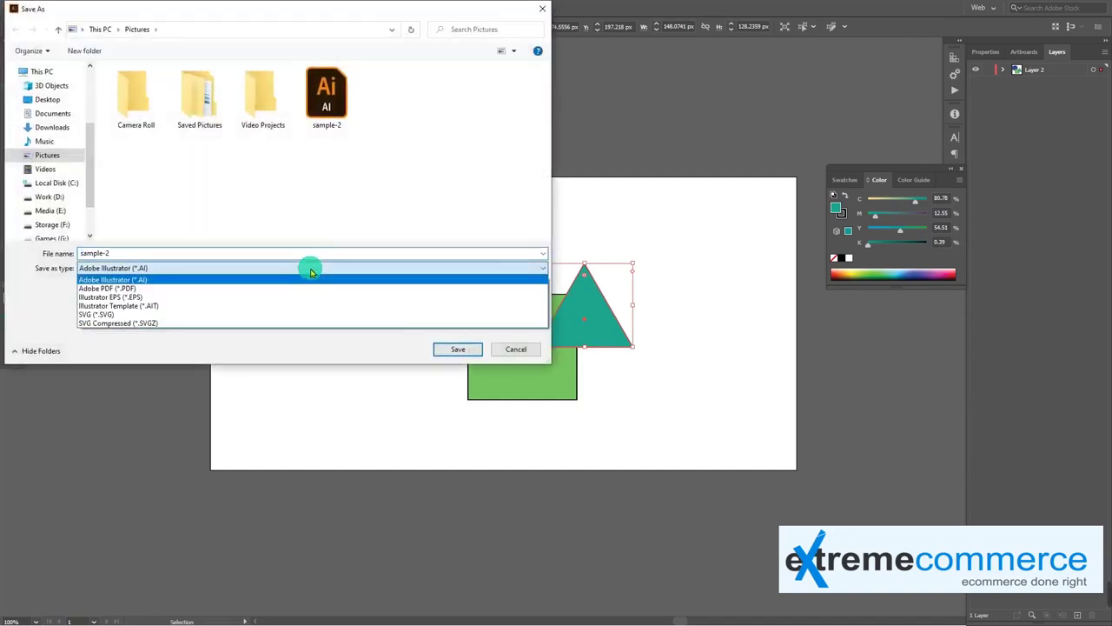
{"action": "left_click", "coordinate": [266, 288]}
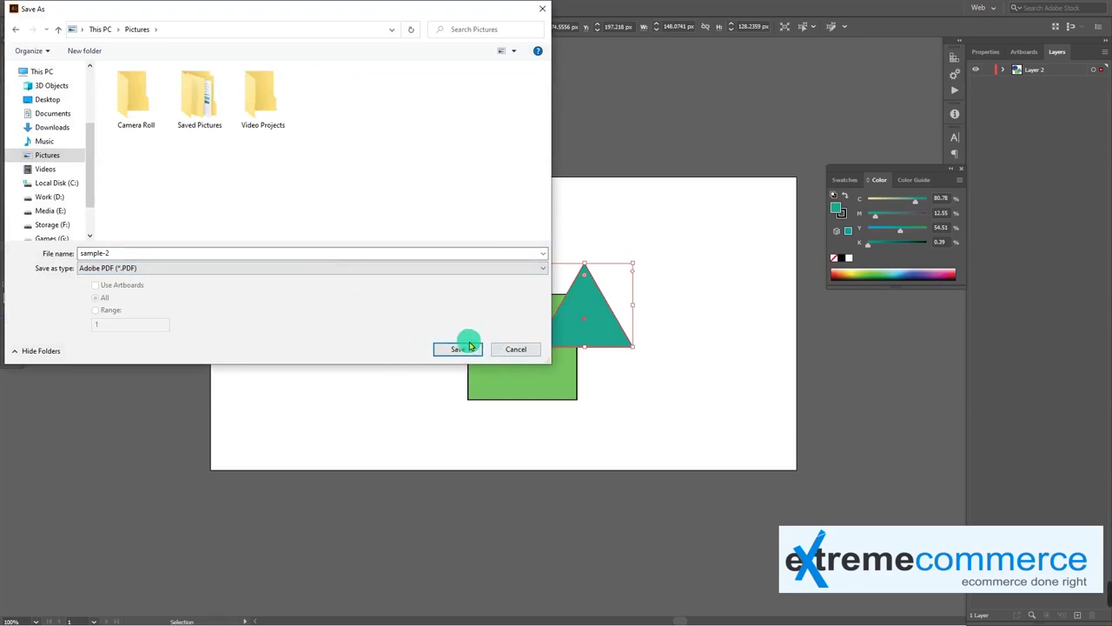
{"action": "left_click", "coordinate": [465, 348]}
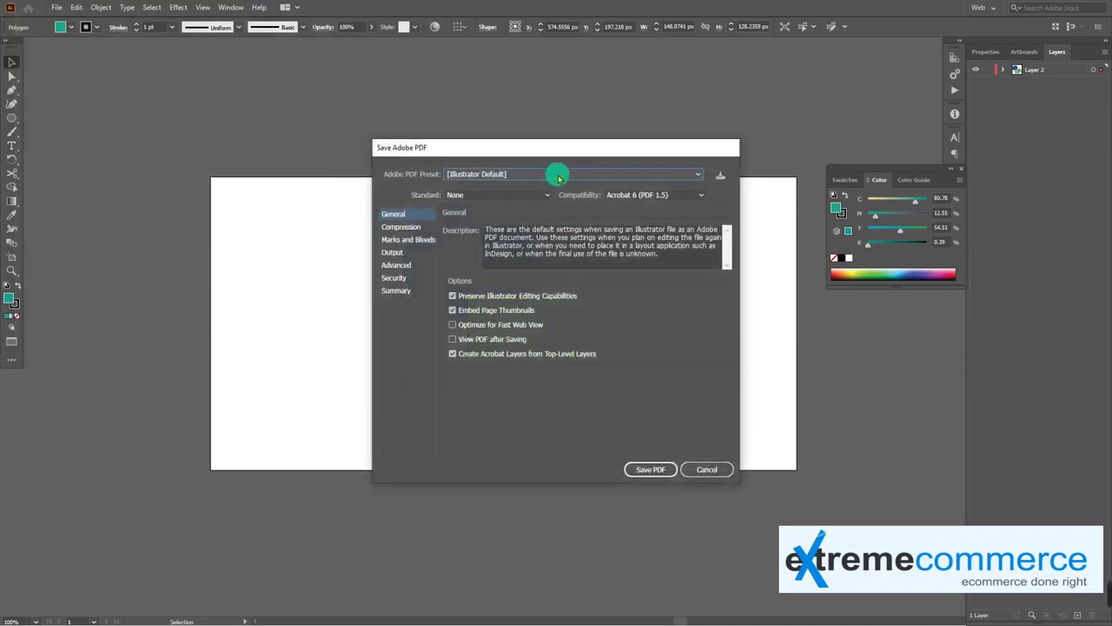
Step: Keep the Illustrator Default preset and None standard, and check Acrobat compatibility options
{"action": "left_click", "coordinate": [558, 175]}
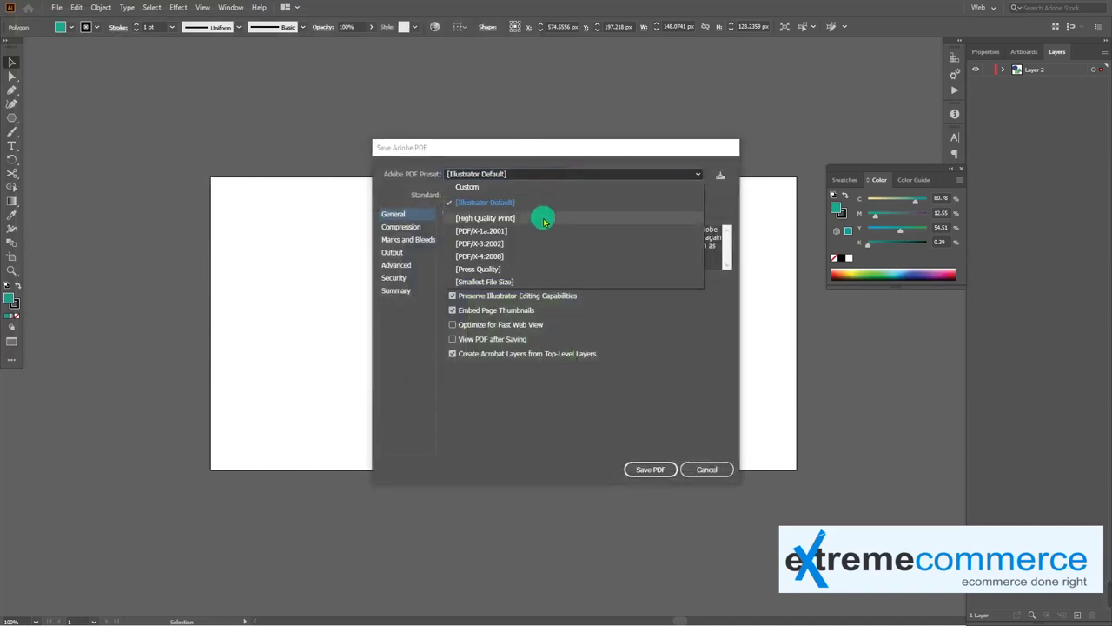
{"action": "left_click", "coordinate": [558, 174]}
{"action": "left_click", "coordinate": [541, 194]}
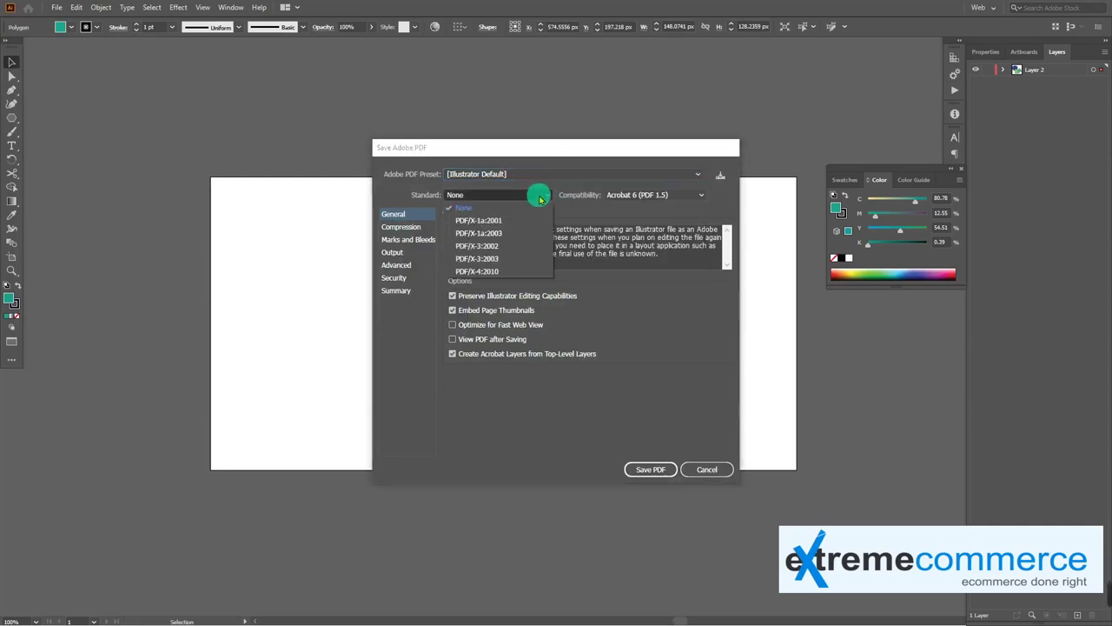
{"action": "left_click", "coordinate": [542, 194]}
{"action": "left_click", "coordinate": [648, 195]}
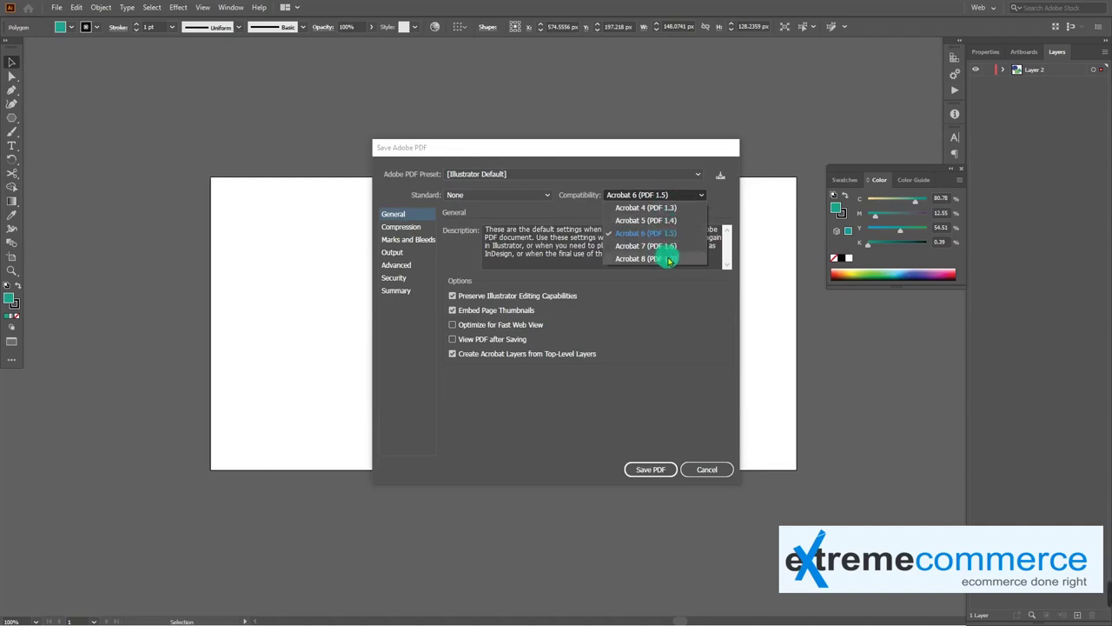
Step: Review the Compression and Output panels, enable Optimize for Fast Web View, and save the PDF
{"action": "left_click", "coordinate": [418, 227]}
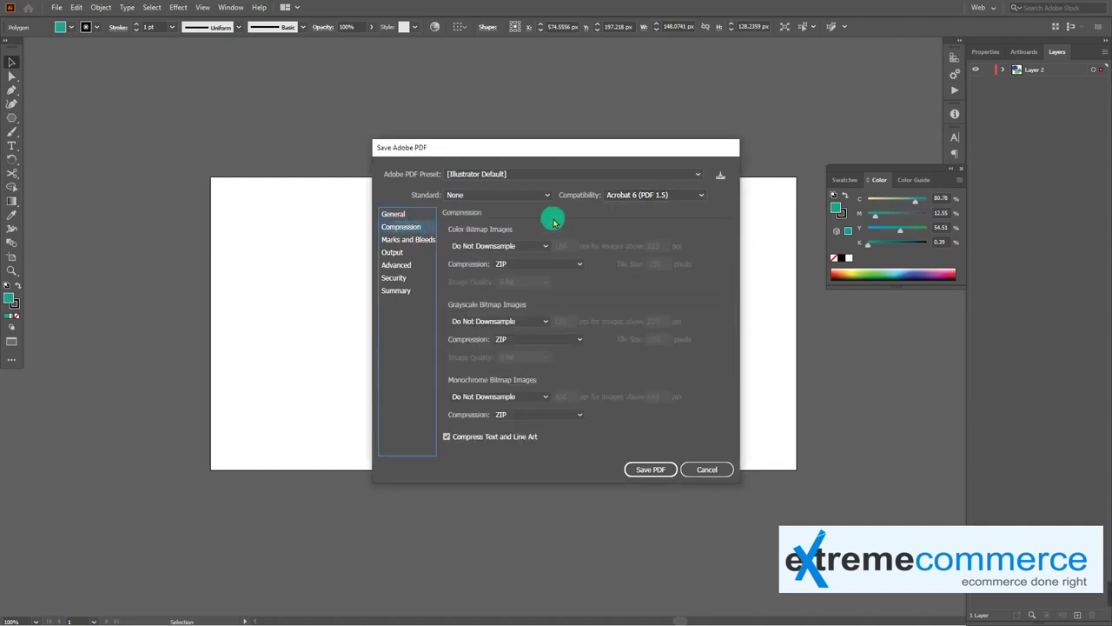
{"action": "left_click", "coordinate": [412, 241]}
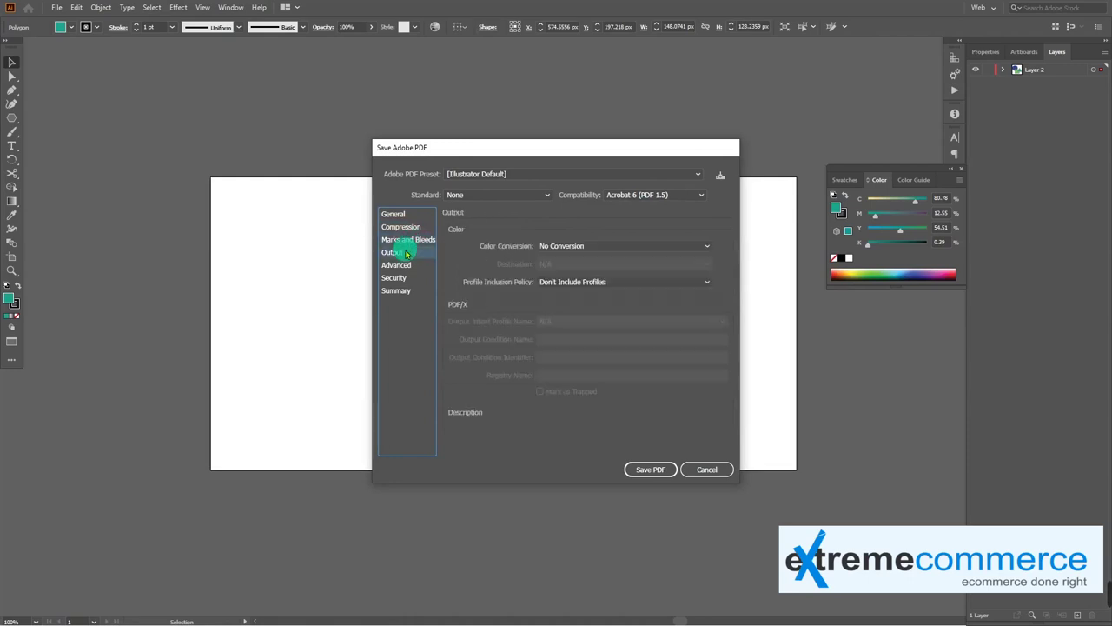
{"action": "left_click", "coordinate": [397, 264]}
{"action": "left_click", "coordinate": [406, 217]}
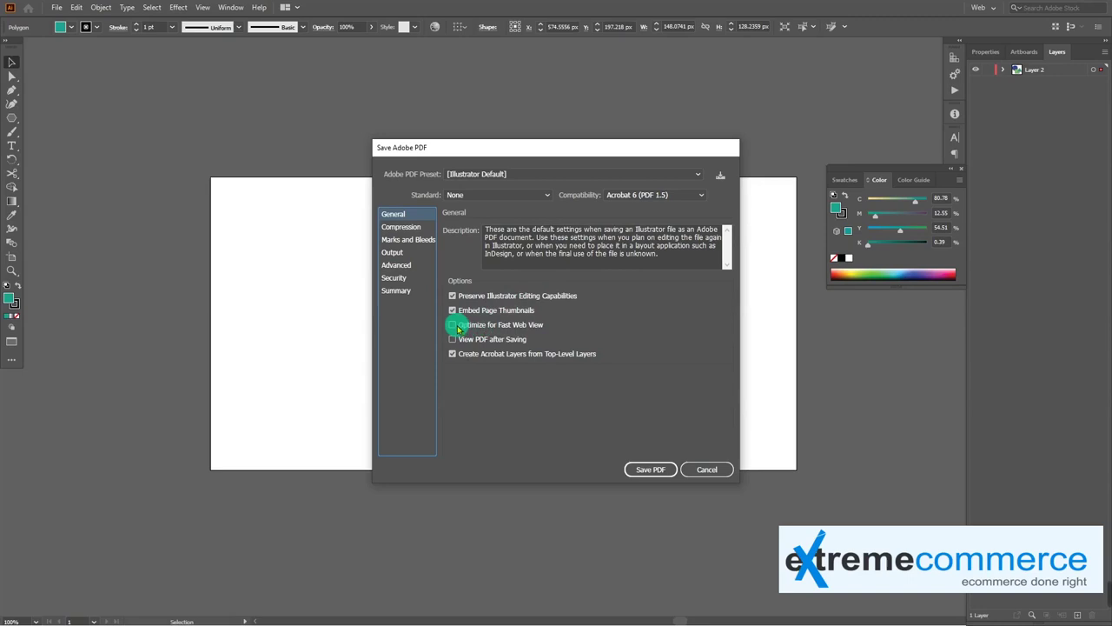
{"action": "left_click", "coordinate": [453, 325]}
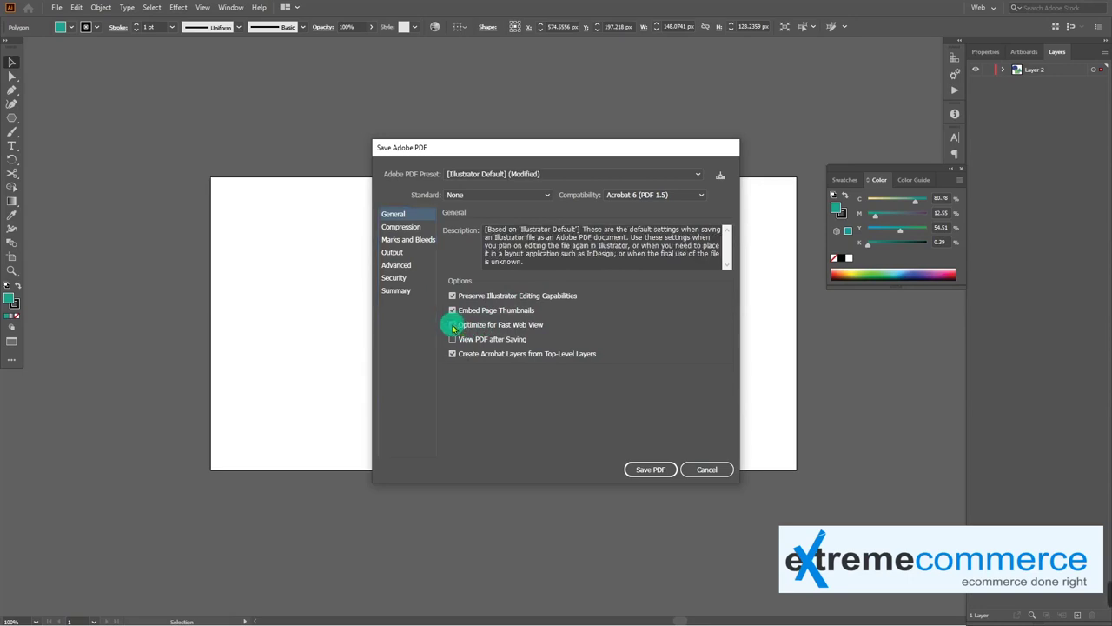
{"action": "left_click", "coordinate": [652, 469]}
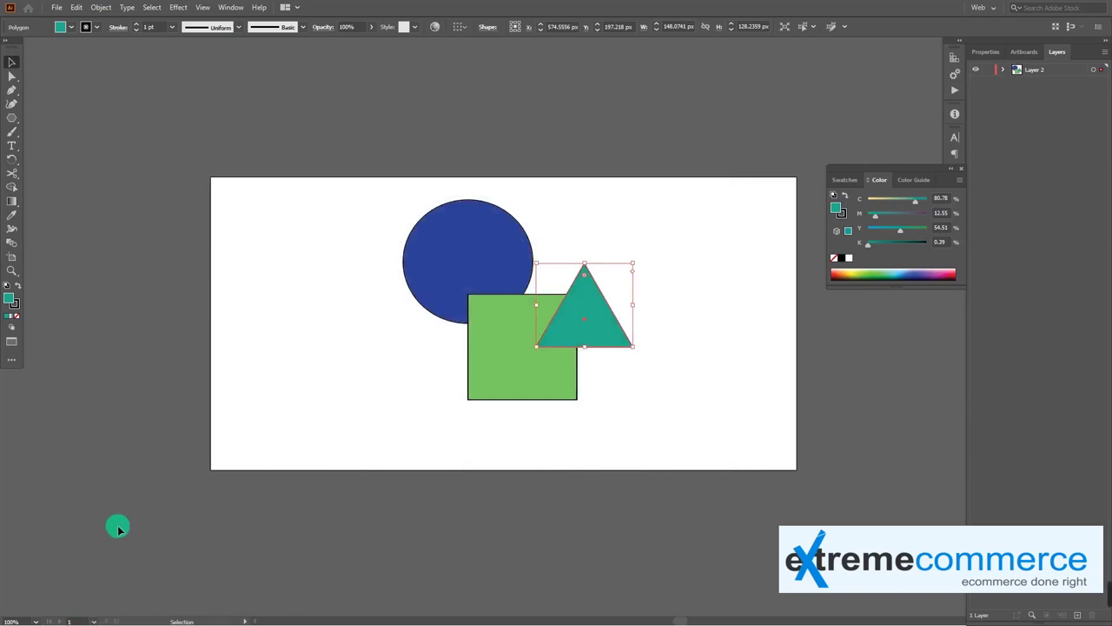
Step: Cancel the Save As dialog and open File > Export > Save for Web (Legacy)
{"action": "left_click", "coordinate": [57, 7]}
{"action": "left_click", "coordinate": [114, 124]}
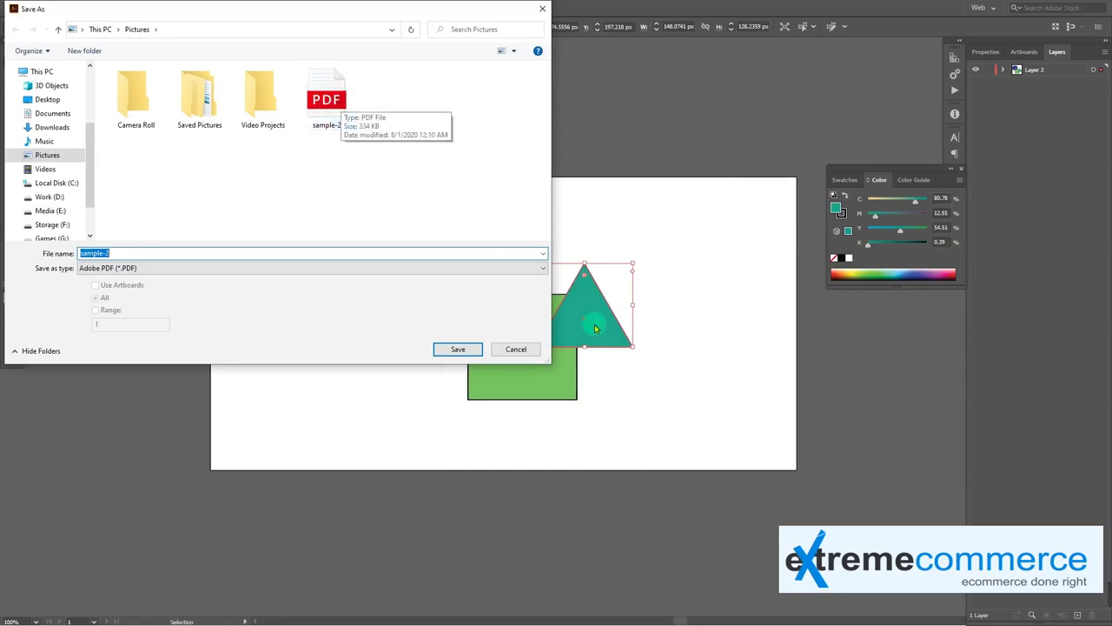
{"action": "left_click", "coordinate": [517, 351]}
{"action": "left_click", "coordinate": [457, 257]}
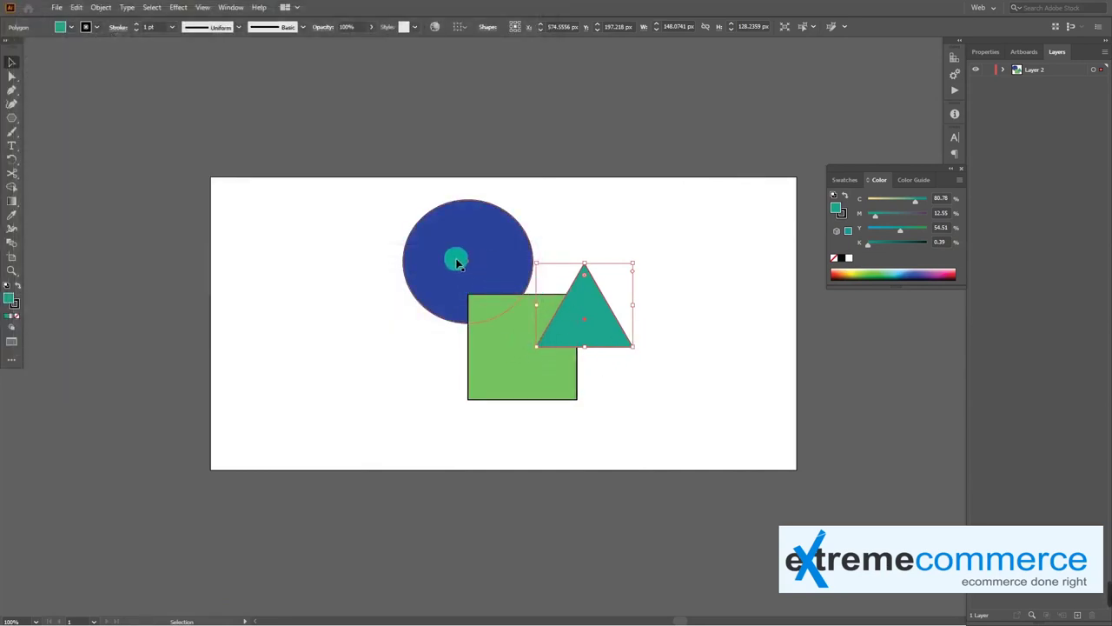
{"action": "left_click", "coordinate": [56, 8]}
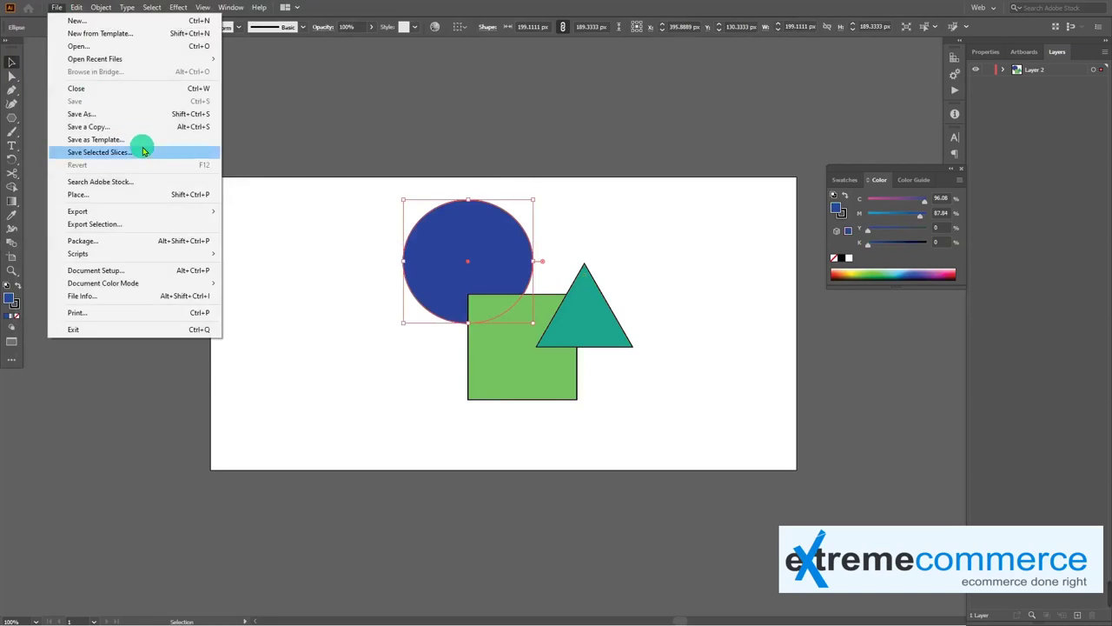
{"action": "left_click", "coordinate": [184, 213]}
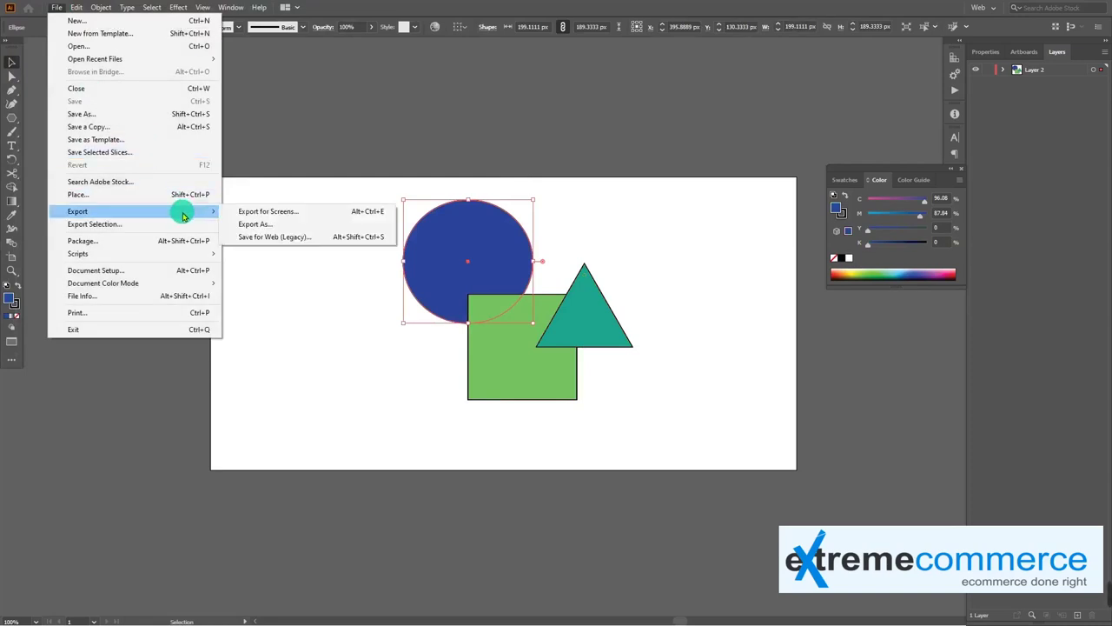
{"action": "left_click", "coordinate": [270, 217]}
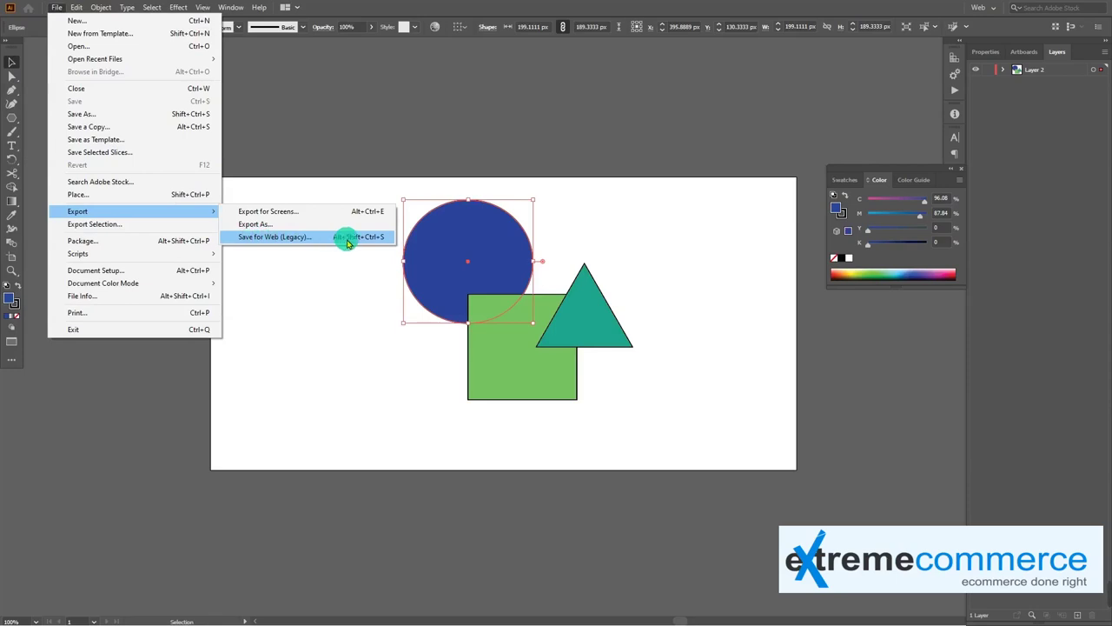
{"action": "left_click", "coordinate": [360, 242]}
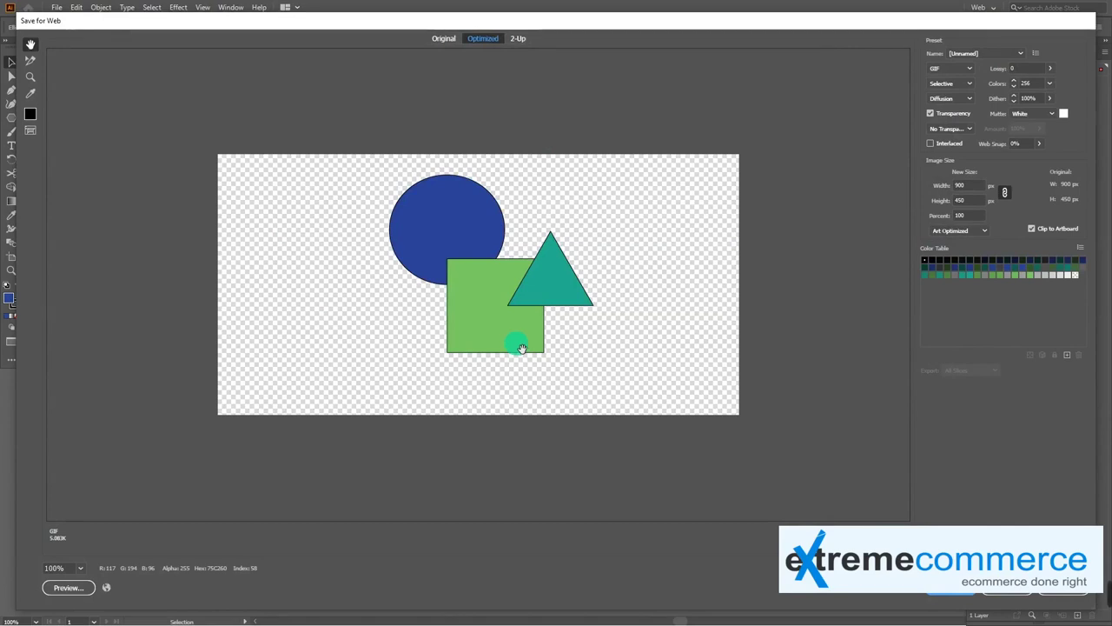
Step: Set the export format to JPEG after trying PNG-8 and PNG-24
{"action": "left_click", "coordinate": [956, 71]}
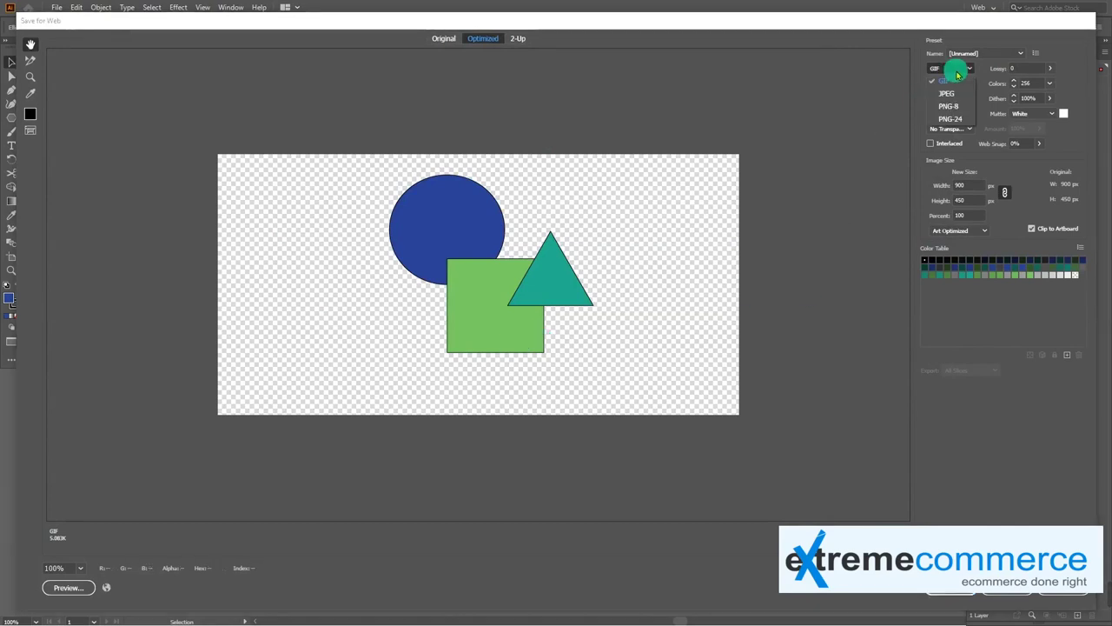
{"action": "left_click", "coordinate": [949, 106]}
{"action": "left_click", "coordinate": [963, 71]}
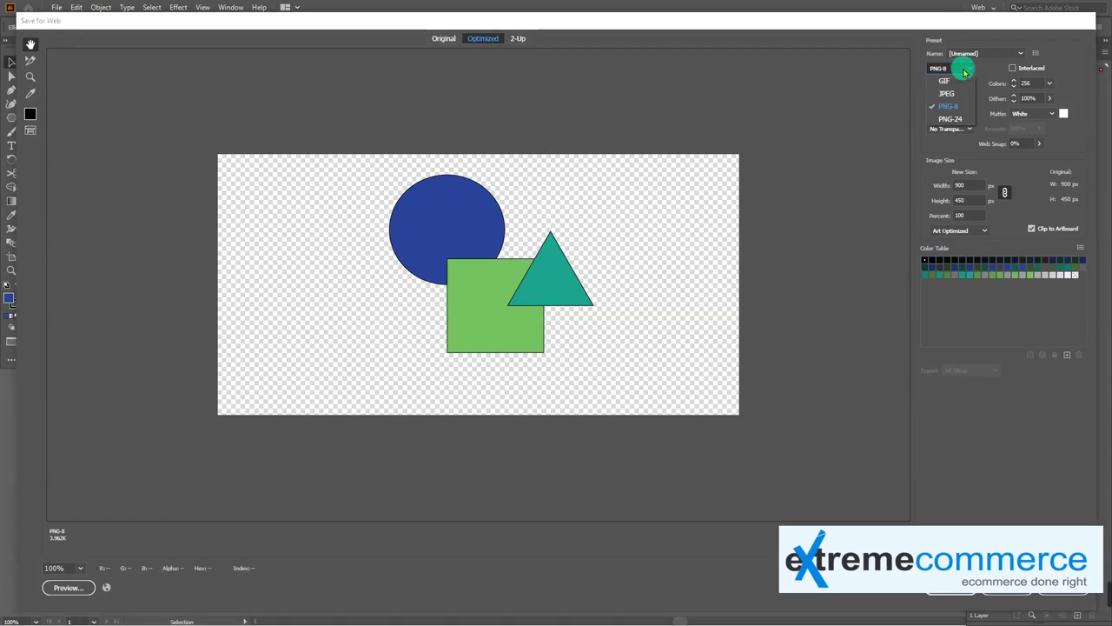
{"action": "left_click", "coordinate": [951, 118]}
{"action": "left_click", "coordinate": [955, 70]}
{"action": "left_click", "coordinate": [954, 98]}
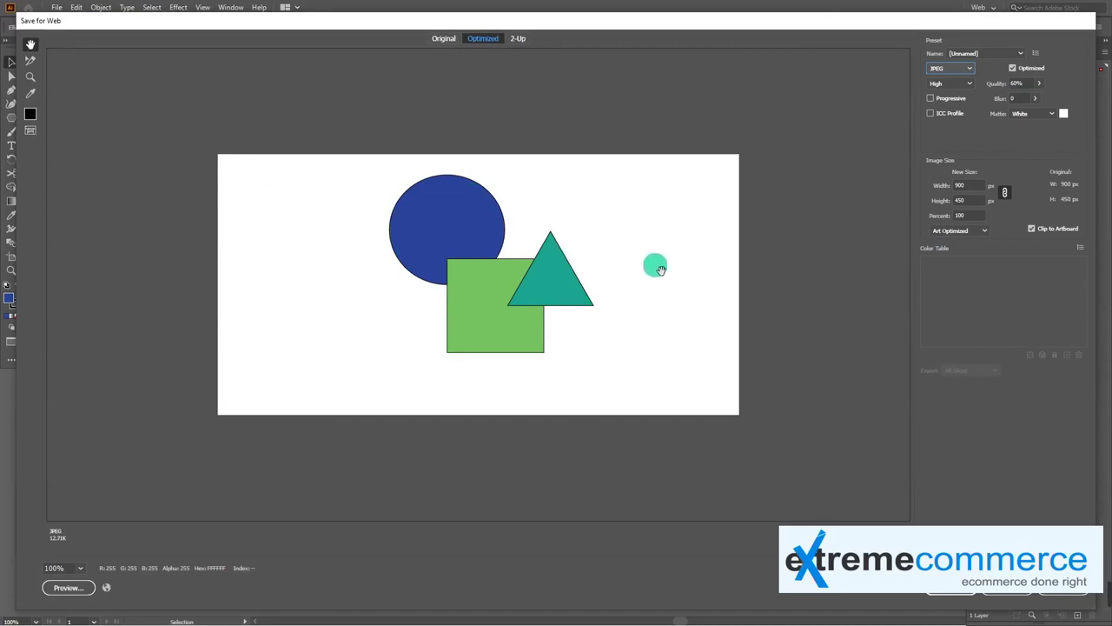
Step: Set the matte to a custom crimson colour after trying Black and Eyedropper
{"action": "left_click", "coordinate": [1051, 117]}
{"action": "left_click", "coordinate": [1029, 167]}
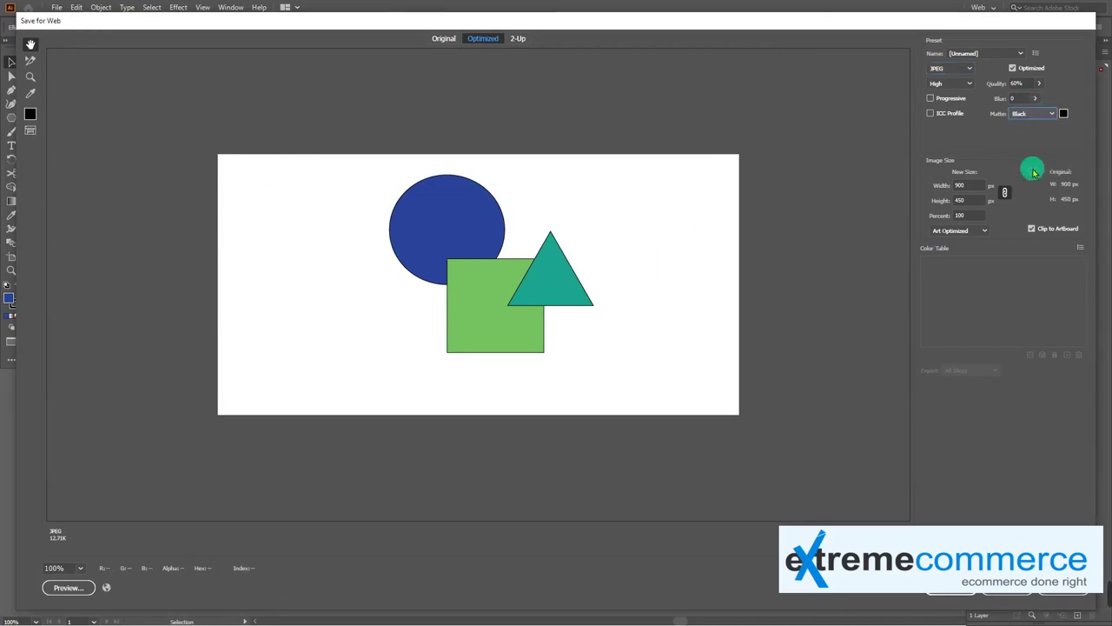
{"action": "left_click", "coordinate": [1050, 119]}
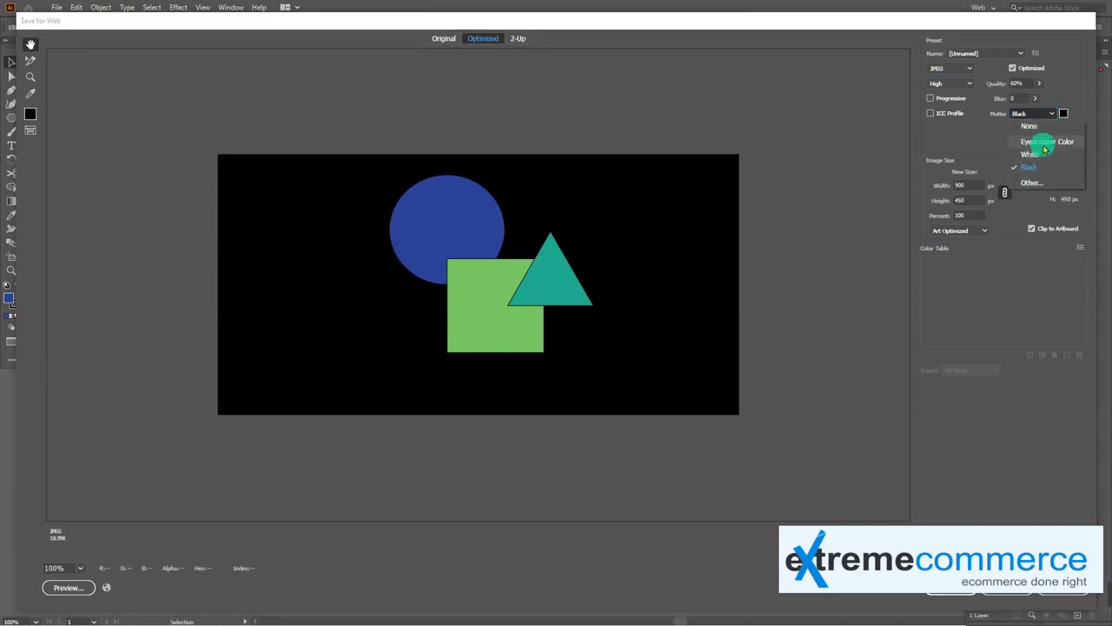
{"action": "left_click", "coordinate": [1046, 142]}
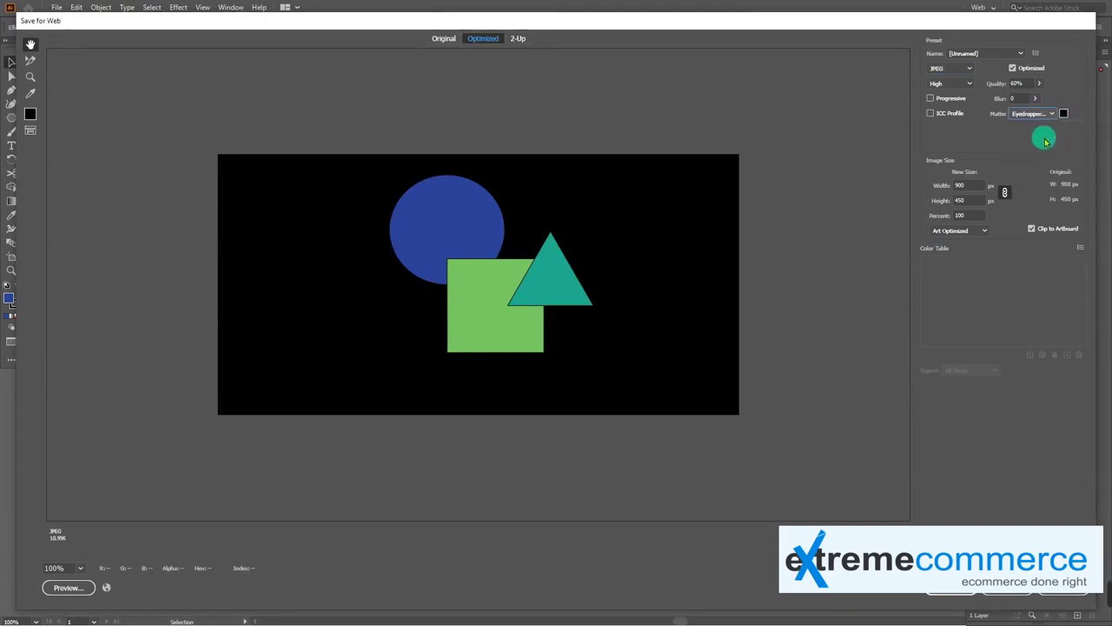
{"action": "left_click", "coordinate": [1053, 116]}
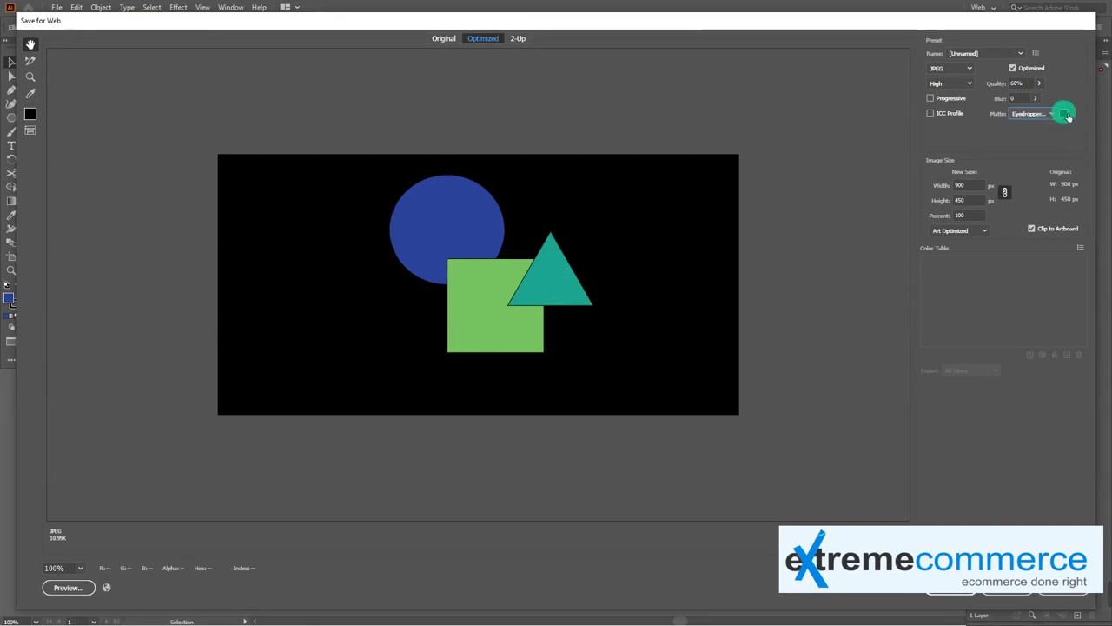
{"action": "left_click", "coordinate": [499, 292]}
{"action": "left_click", "coordinate": [678, 246]}
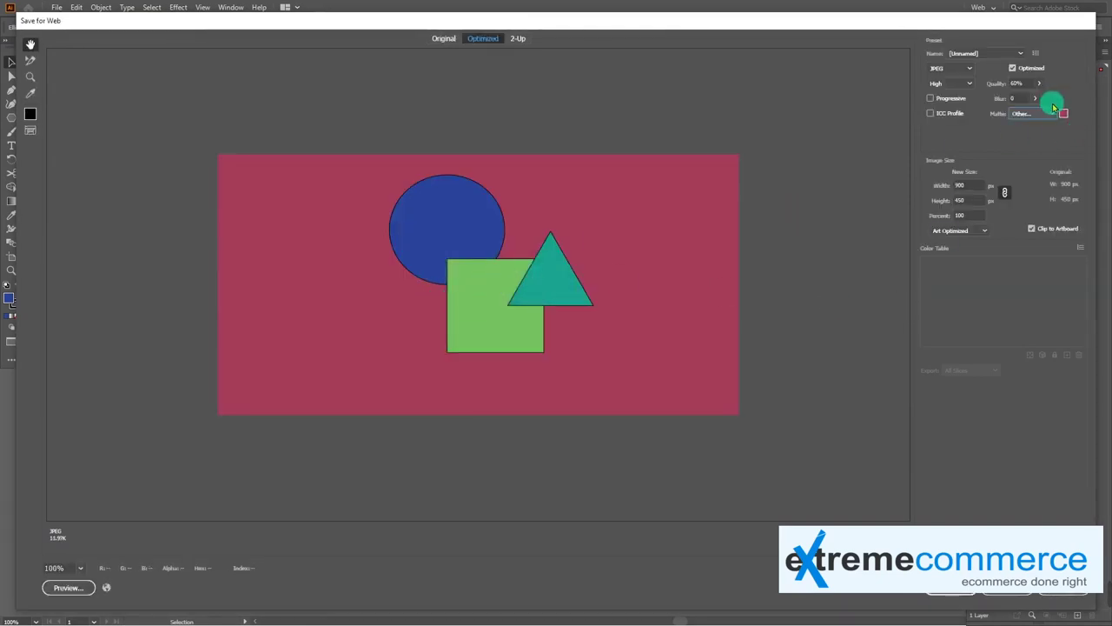
Step: Set JPEG quality to Very High, leaving the image width unchanged
{"action": "left_click", "coordinate": [1037, 84]}
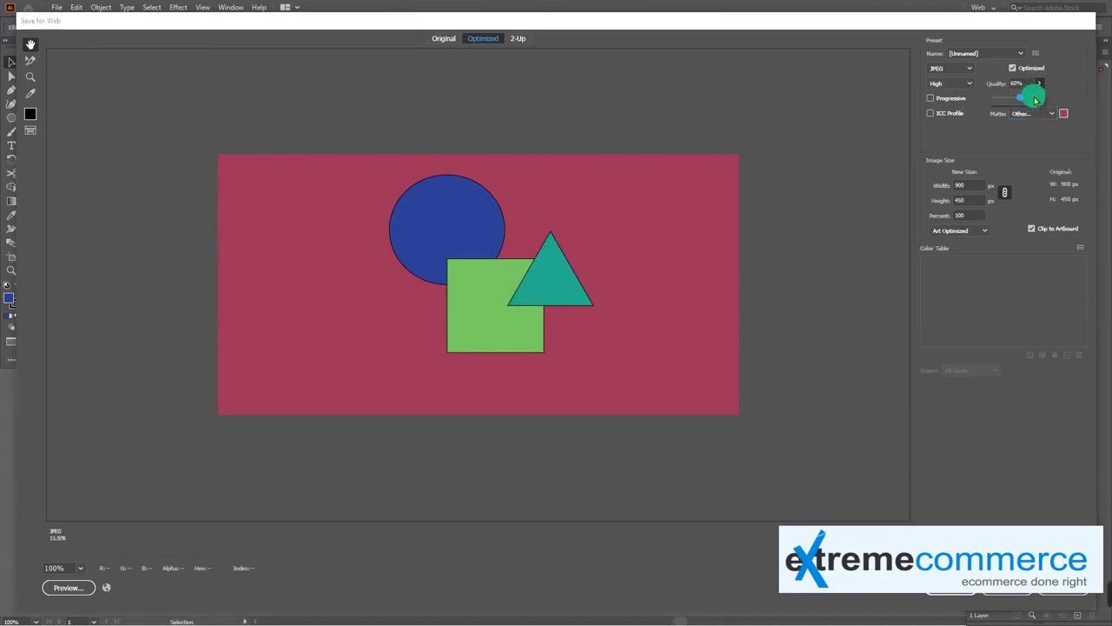
{"action": "left_click", "coordinate": [956, 82]}
{"action": "left_click", "coordinate": [951, 139]}
{"action": "double_click", "coordinate": [963, 186]}
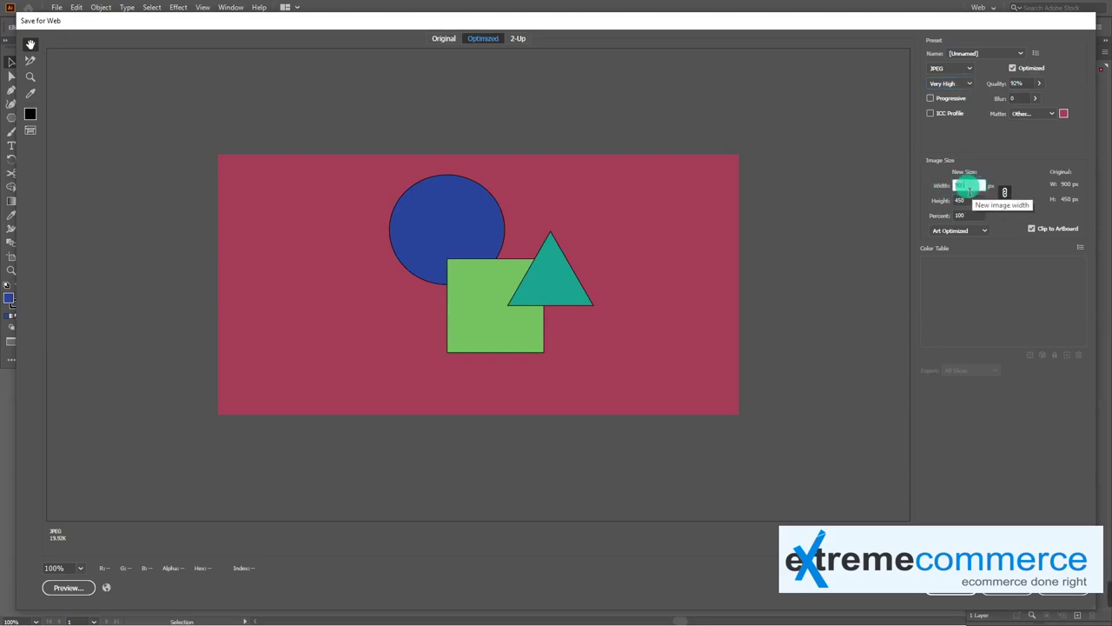
{"action": "left_click", "coordinate": [435, 316]}
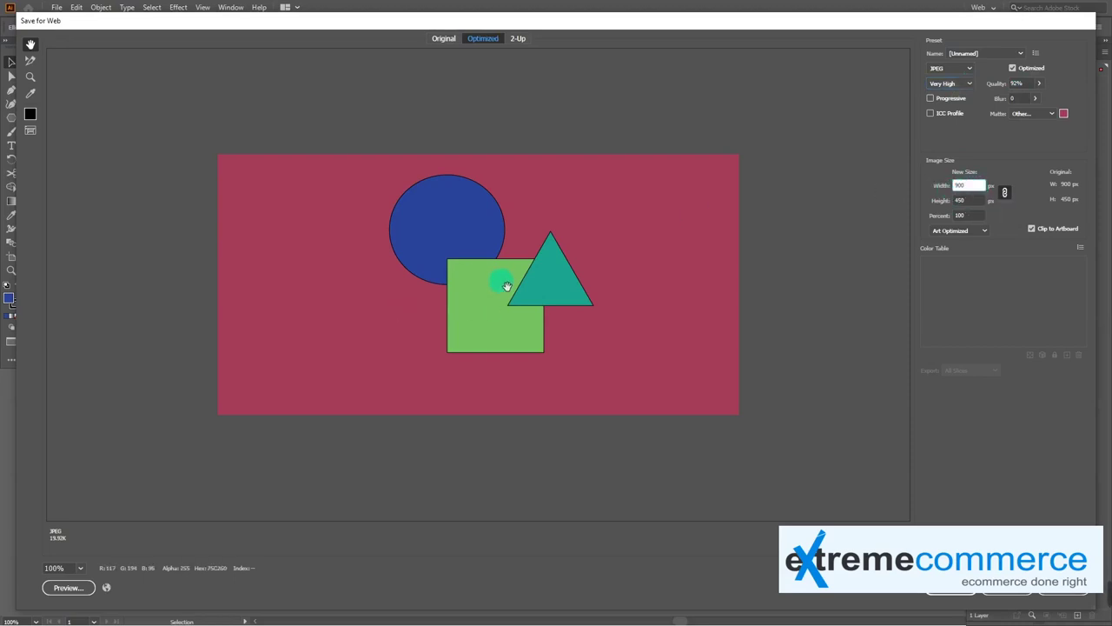
{"action": "double_click", "coordinate": [964, 185]}
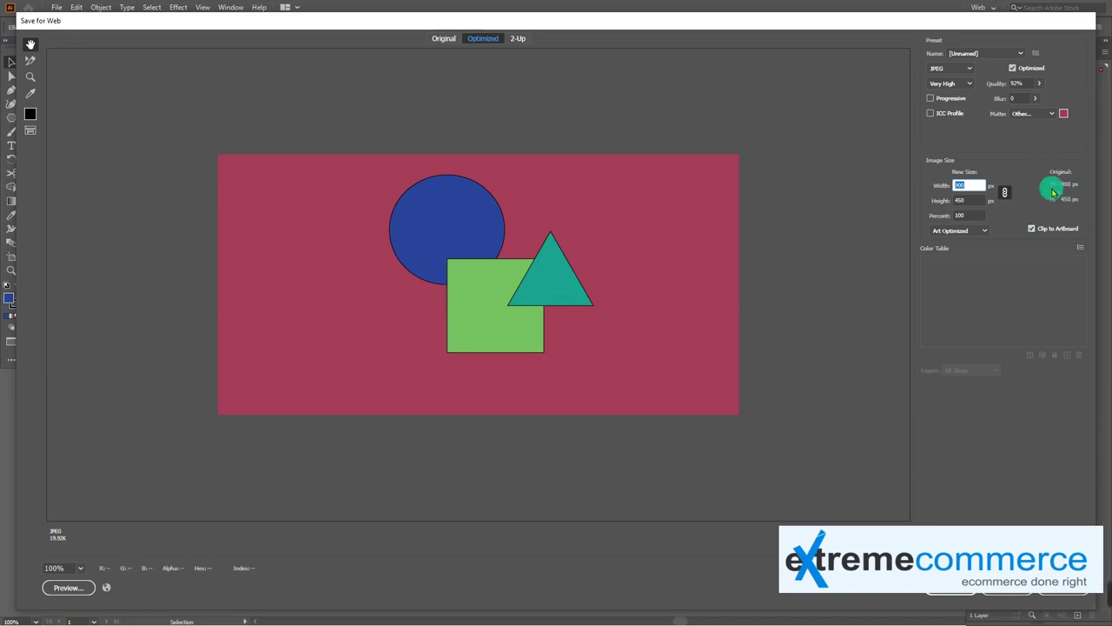
{"action": "left_click", "coordinate": [972, 189]}
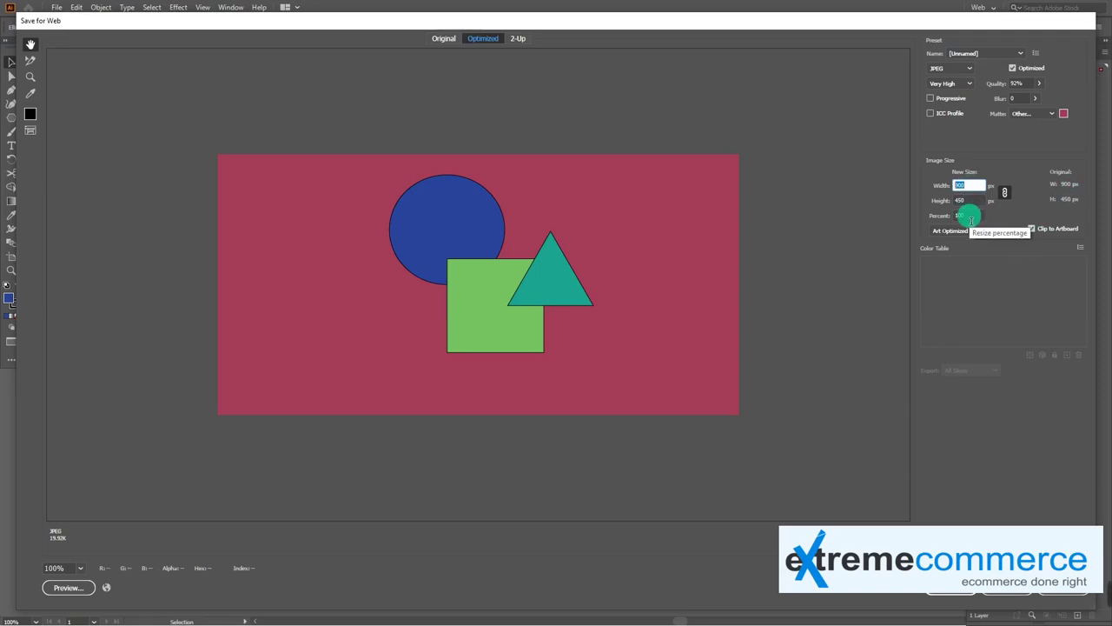
Step: Save the JPEG as sample-2 on the Desktop and open it to check
{"action": "left_click", "coordinate": [957, 594]}
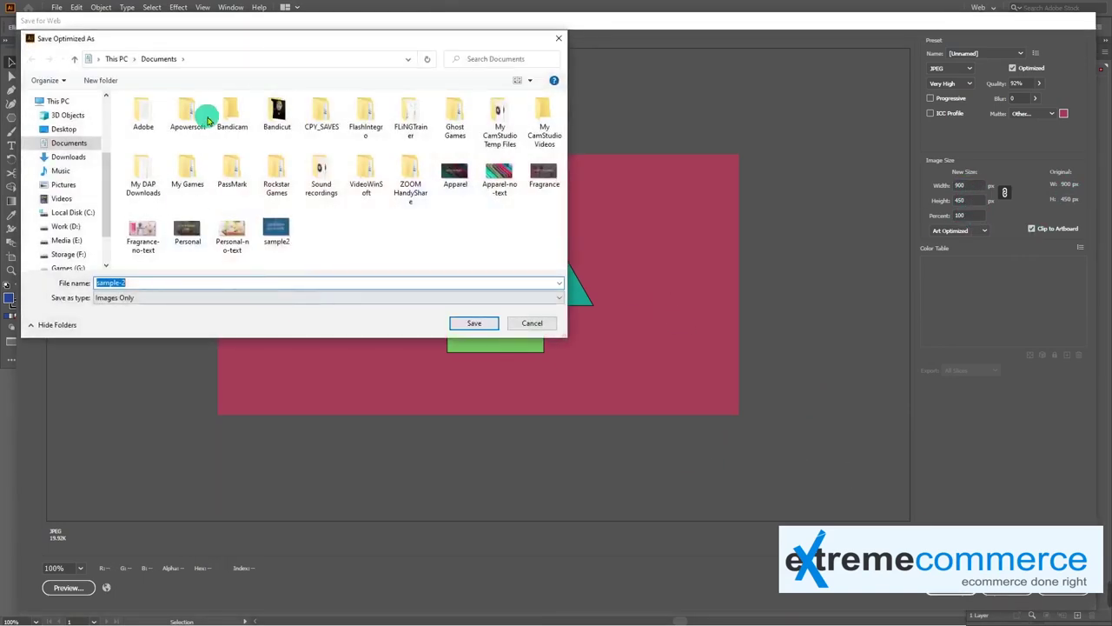
{"action": "left_click", "coordinate": [64, 129]}
{"action": "left_click", "coordinate": [473, 322]}
{"action": "double_click", "coordinate": [154, 252]}
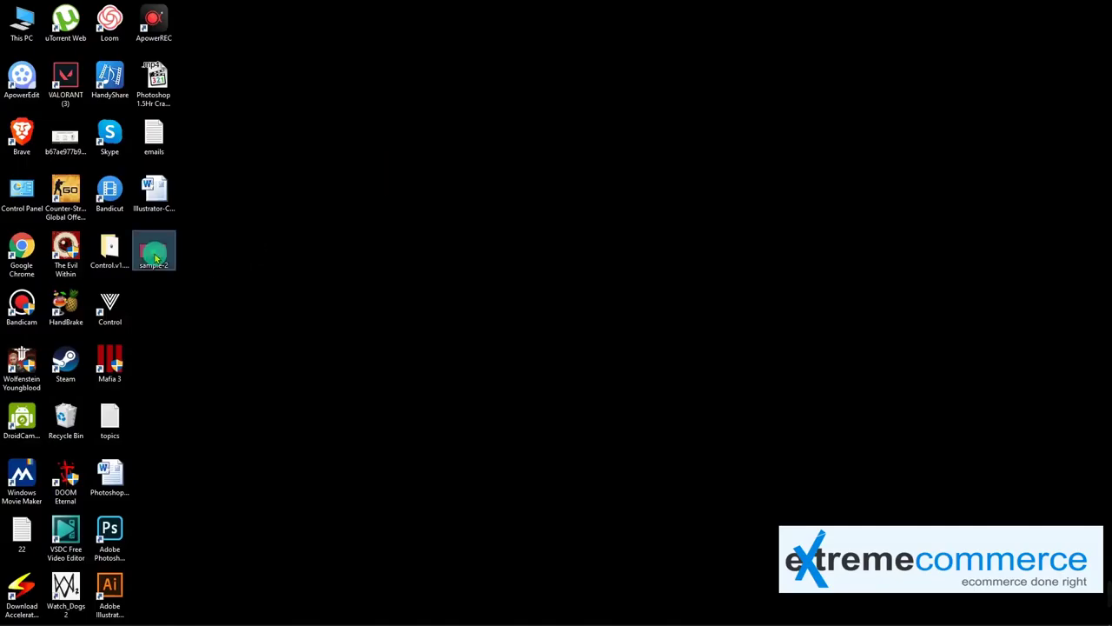
{"action": "scroll", "coordinate": [625, 356], "scroll_direction": "up", "scroll_amount": 1}
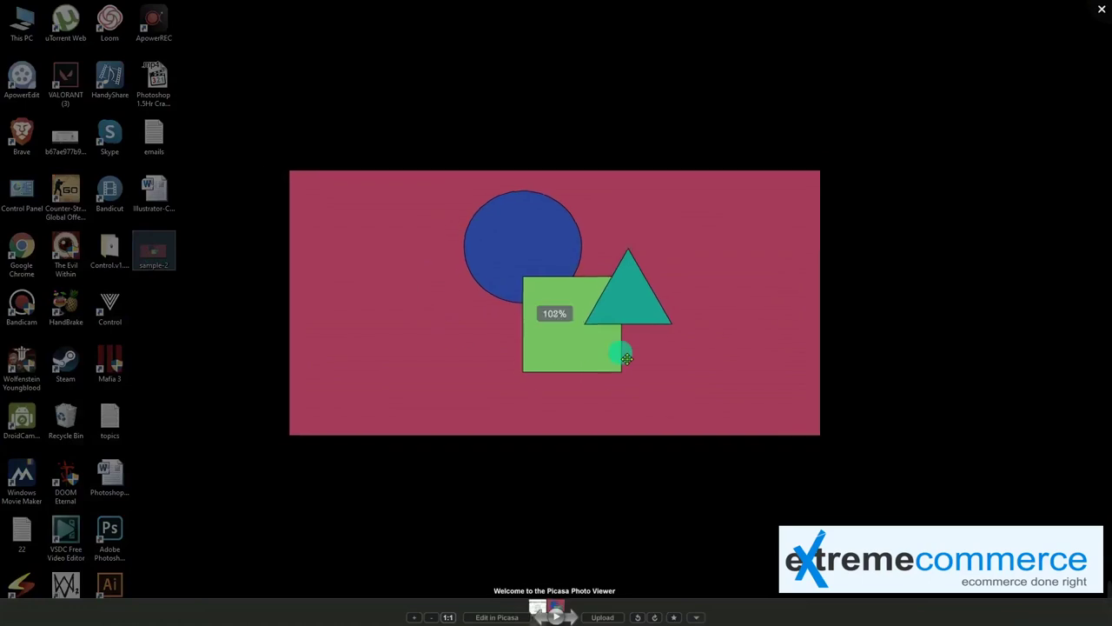
{"action": "key", "text": "Escape"}
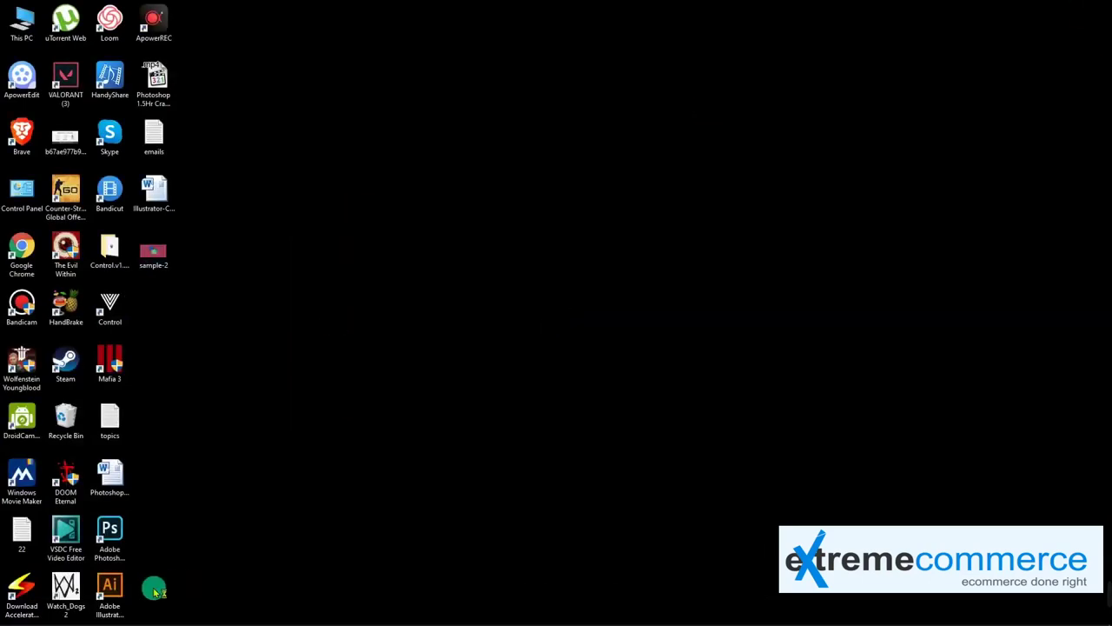
Step: Cancel the Save a Copy dialog and revert the document to its saved version
{"action": "left_click", "coordinate": [180, 617]}
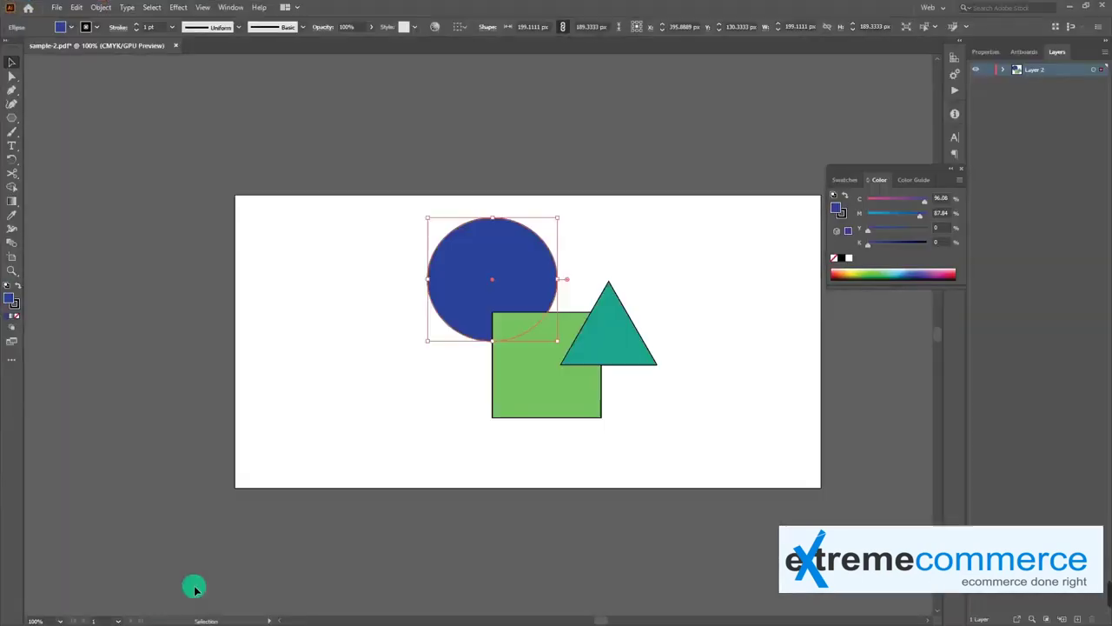
{"action": "left_click", "coordinate": [57, 7]}
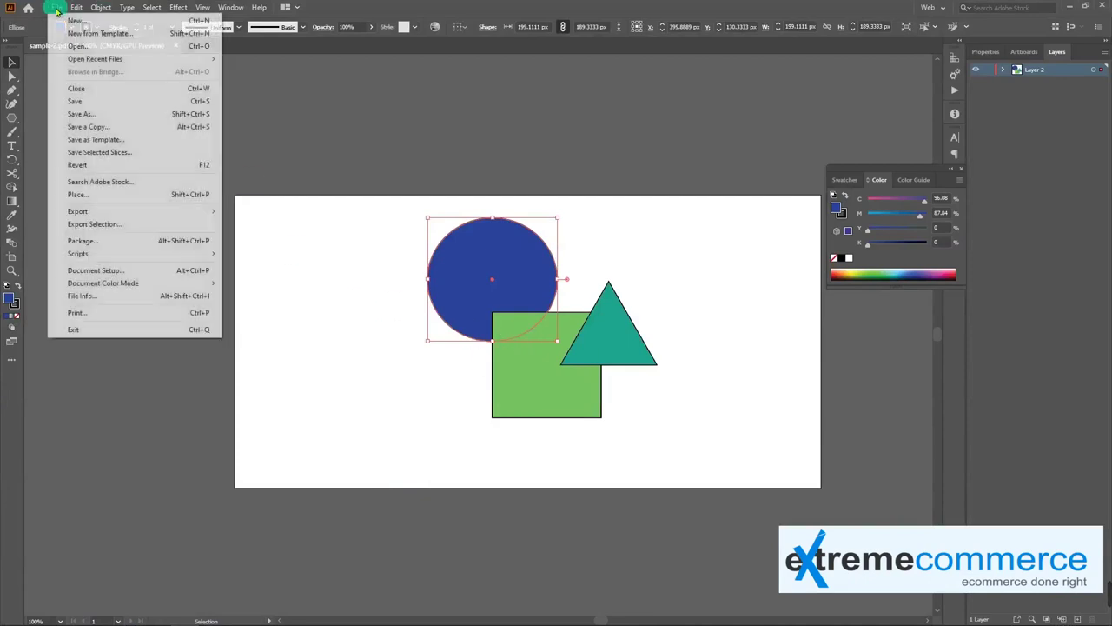
{"action": "left_click", "coordinate": [150, 139]}
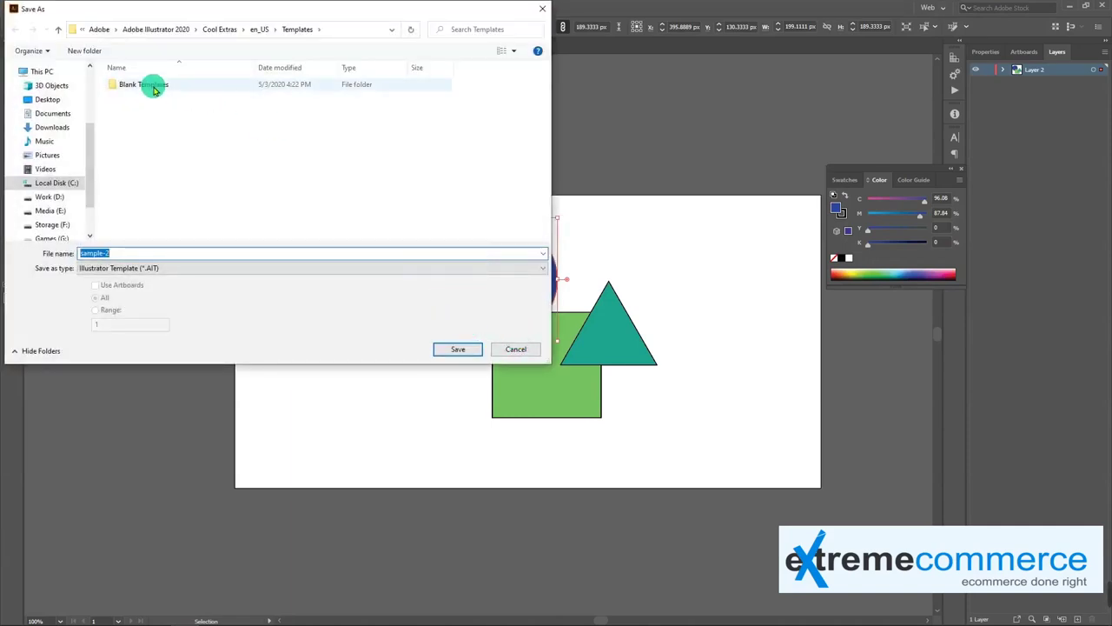
{"action": "left_click", "coordinate": [513, 349]}
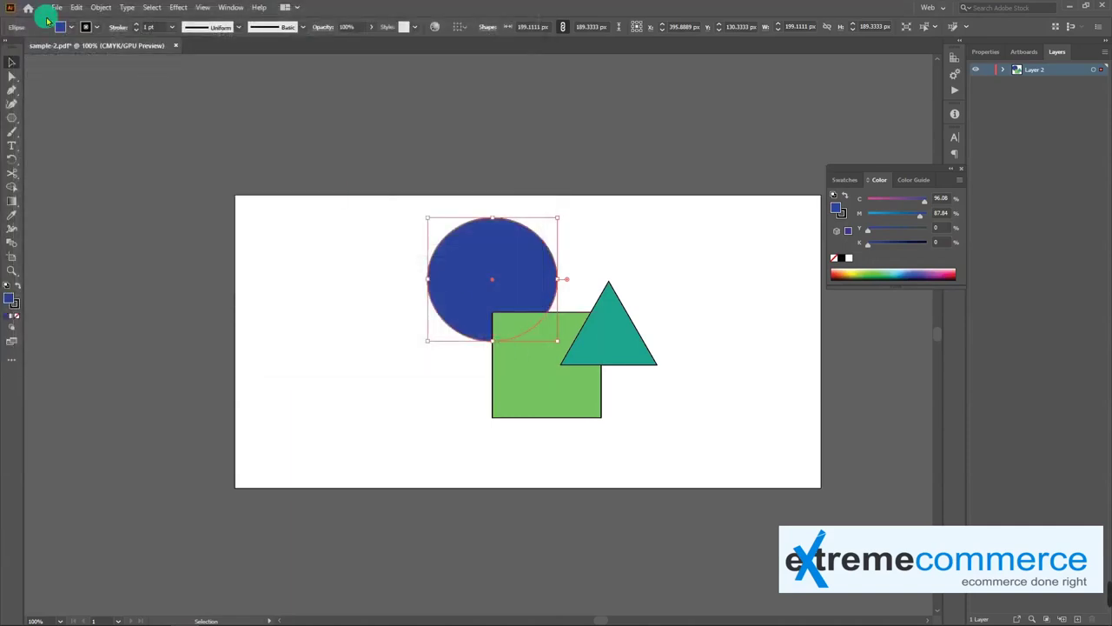
{"action": "left_click", "coordinate": [52, 8]}
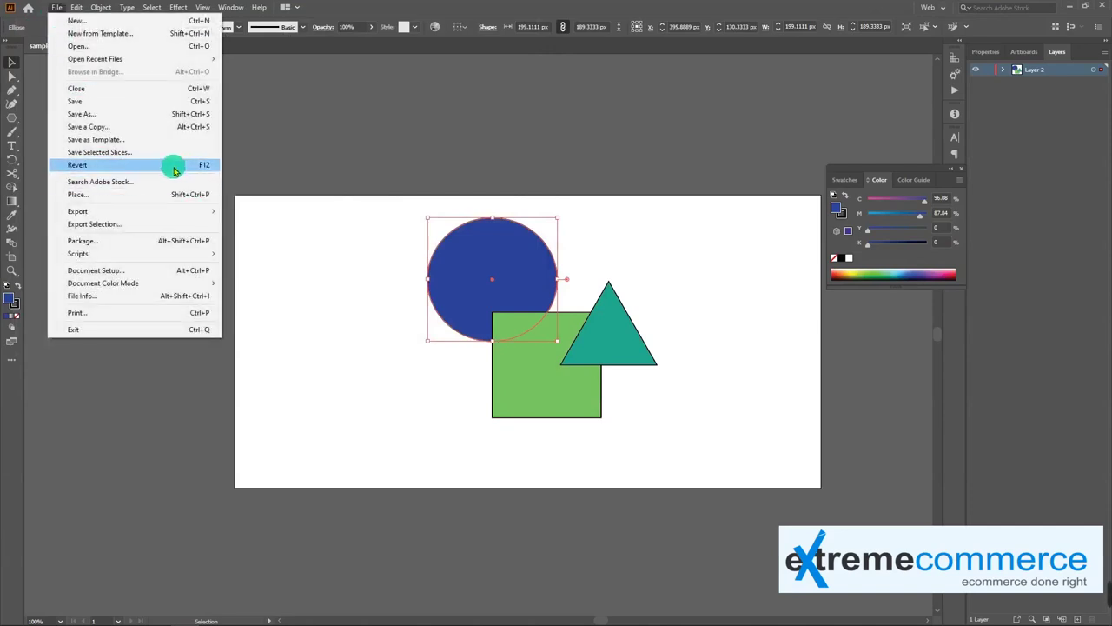
{"action": "left_click", "coordinate": [174, 171]}
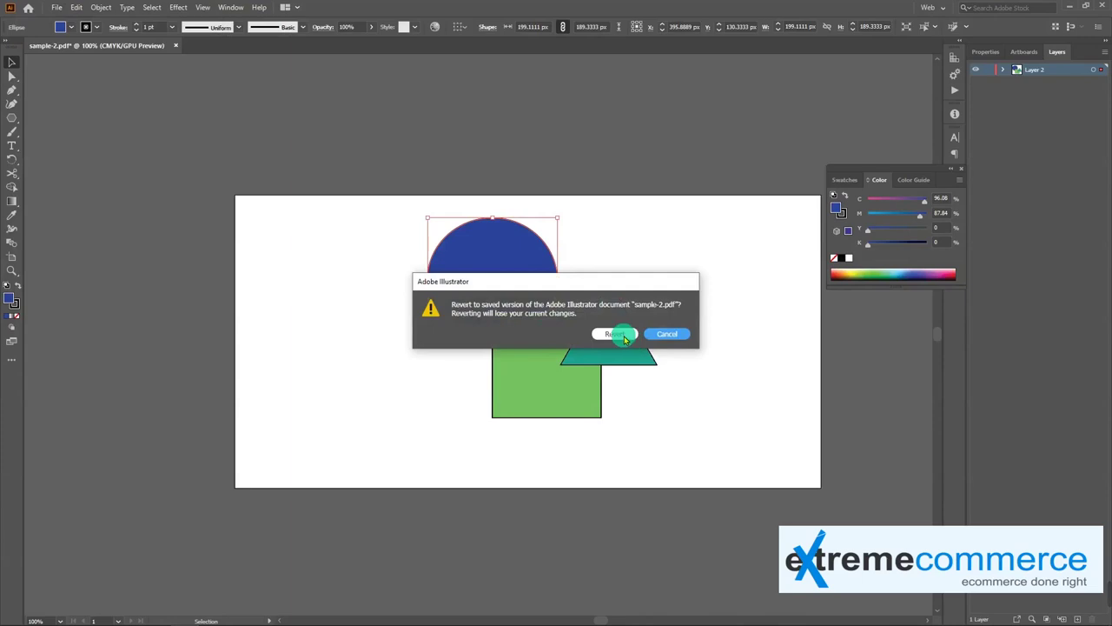
{"action": "left_click", "coordinate": [618, 335]}
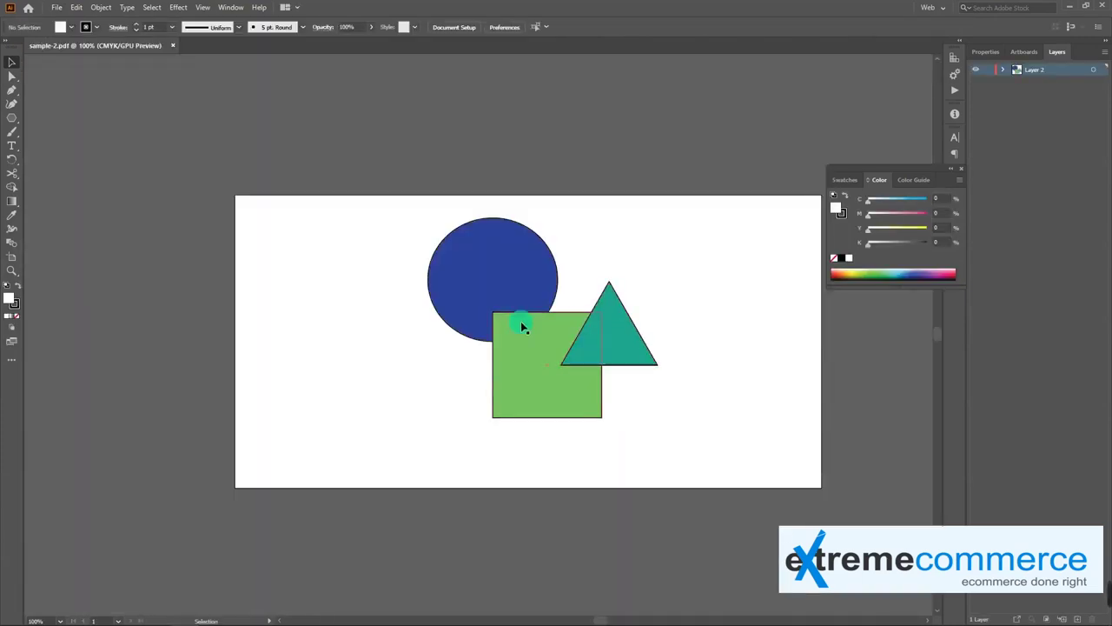
Step: Move the square and triangle apart, then revert again to discard the move
{"action": "mouse_move", "coordinate": [584, 330]}
{"action": "left_mouse_down"}
{"action": "mouse_move", "coordinate": [680, 286]}
{"action": "mouse_move", "coordinate": [437, 319]}
{"action": "mouse_move", "coordinate": [509, 322]}
{"action": "left_mouse_up"}
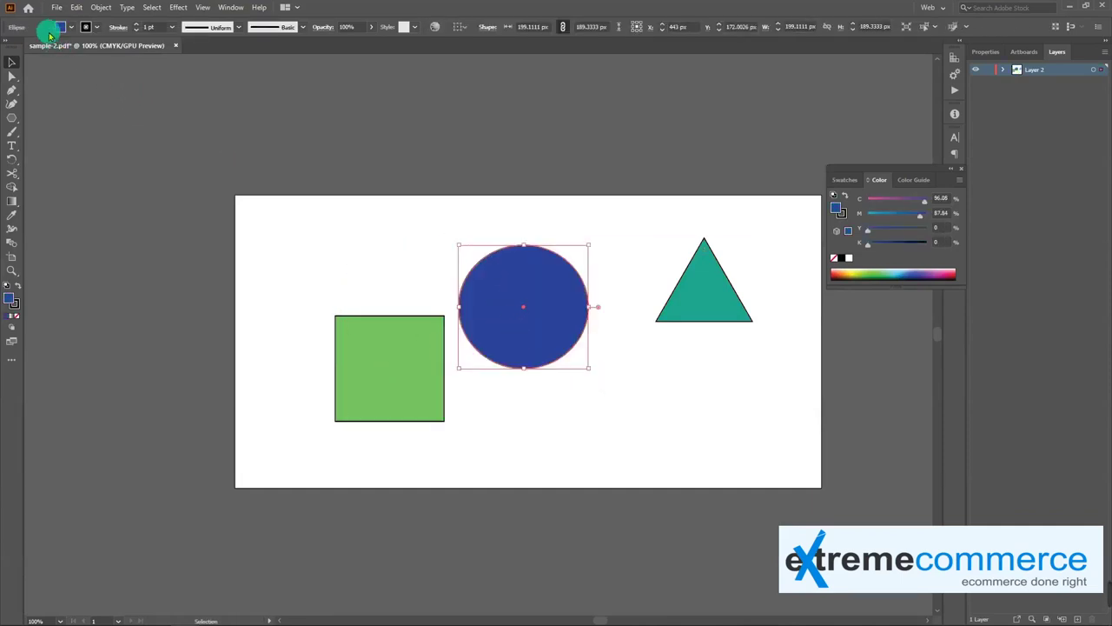
{"action": "left_click", "coordinate": [56, 7]}
{"action": "left_click", "coordinate": [97, 165]}
{"action": "left_click", "coordinate": [607, 335]}
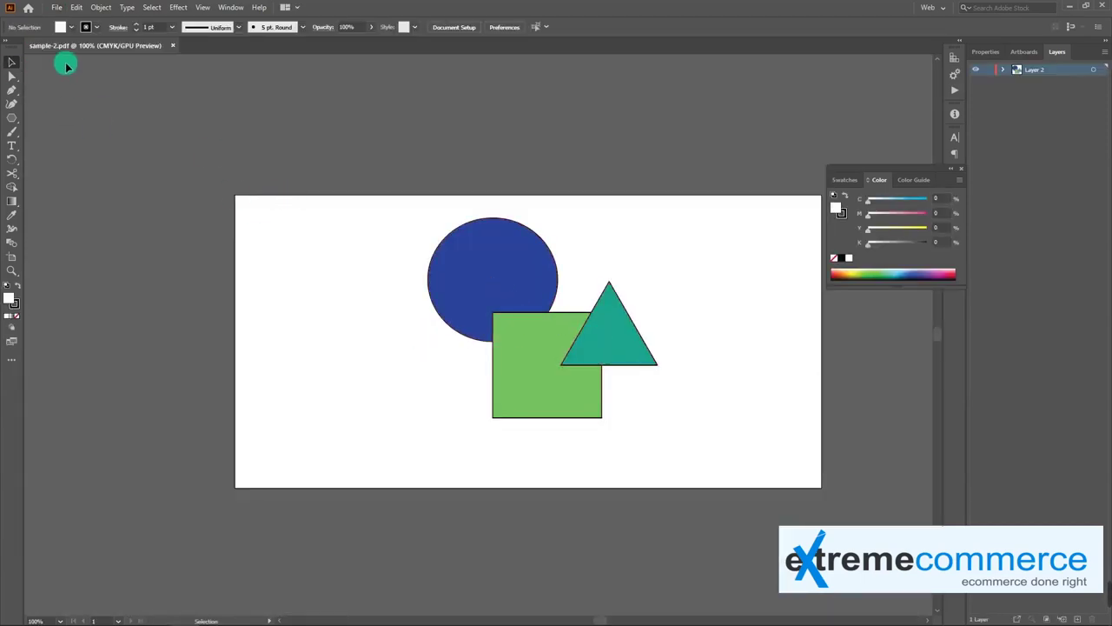
Step: Draw three green triangles with the Polygon tool across the artboard
{"action": "left_click", "coordinate": [57, 9]}
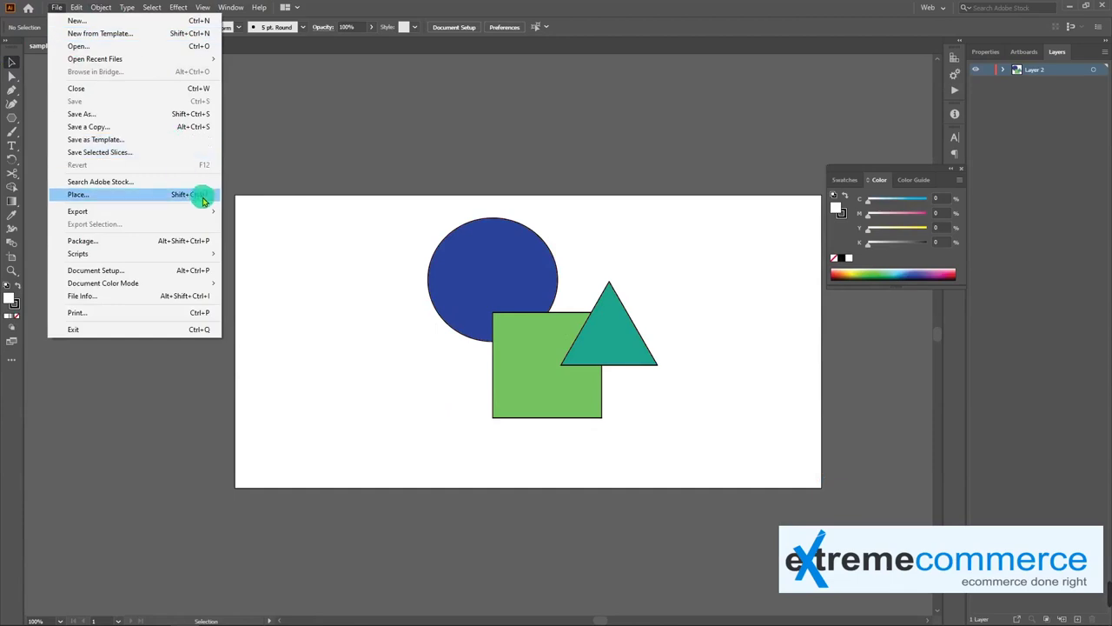
{"action": "left_click", "coordinate": [412, 337]}
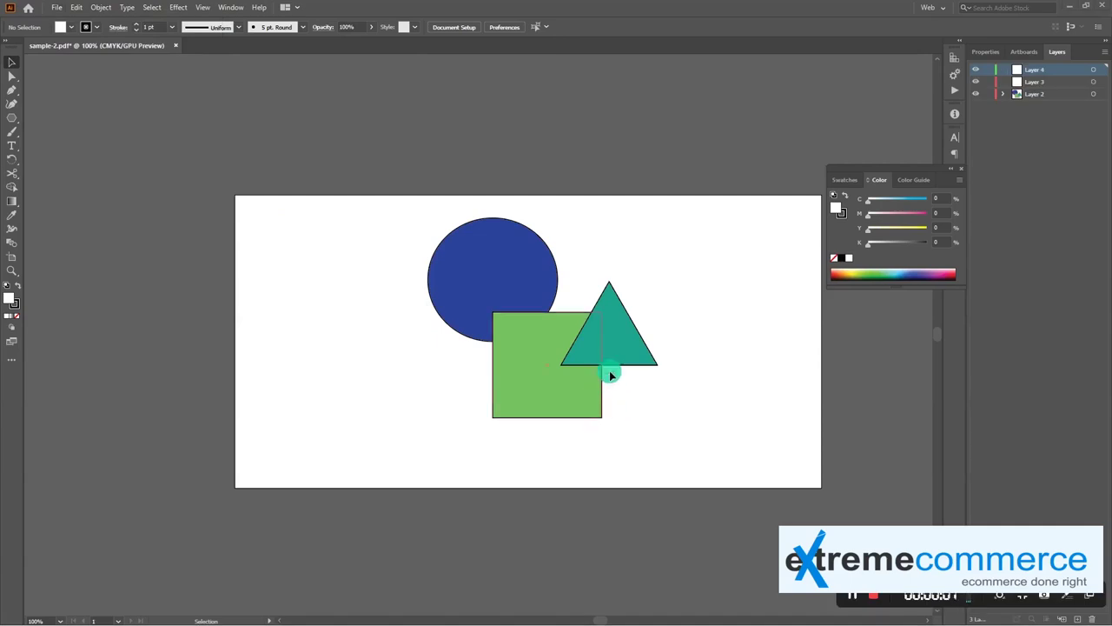
{"action": "left_click", "coordinate": [496, 273]}
{"action": "left_click", "coordinate": [521, 365]}
{"action": "left_click", "coordinate": [11, 117]}
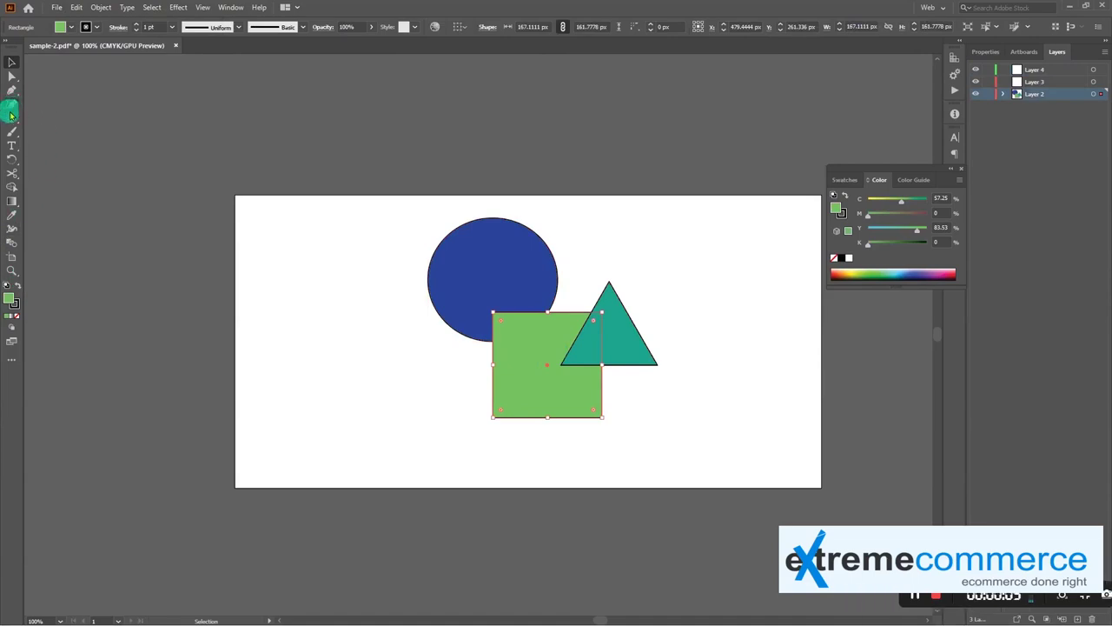
{"action": "left_click_drag", "start_coordinate": [435, 295], "coordinate": [414, 316]}
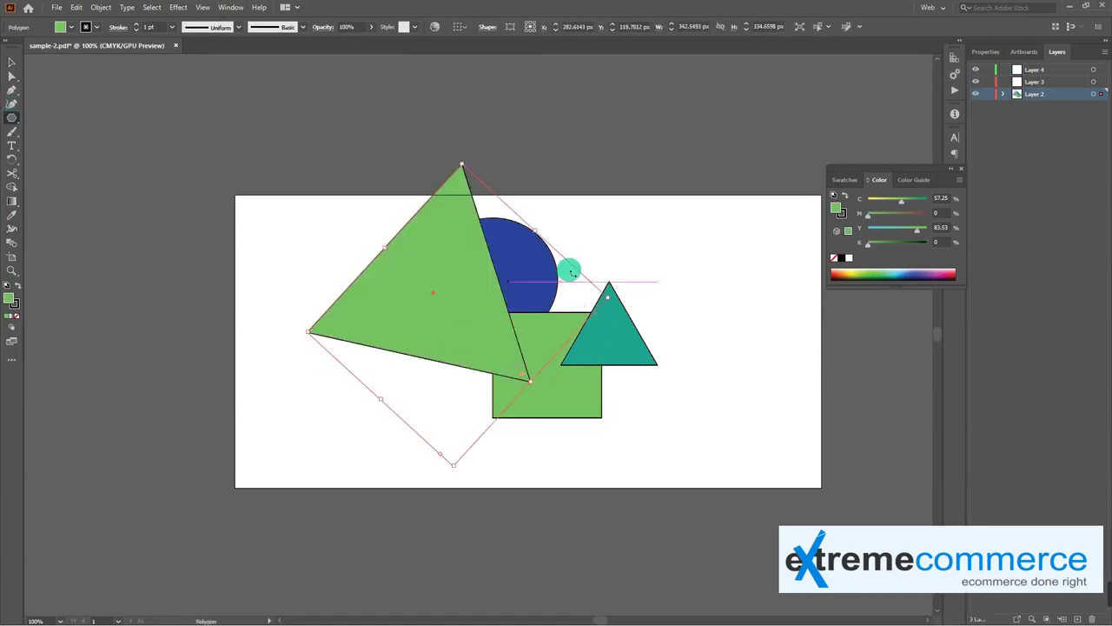
{"action": "left_click_drag", "start_coordinate": [616, 242], "coordinate": [644, 295]}
{"action": "mouse_move", "coordinate": [656, 333]}
{"action": "left_mouse_down"}
{"action": "mouse_move", "coordinate": [706, 385]}
{"action": "mouse_move", "coordinate": [698, 392]}
{"action": "left_mouse_up"}
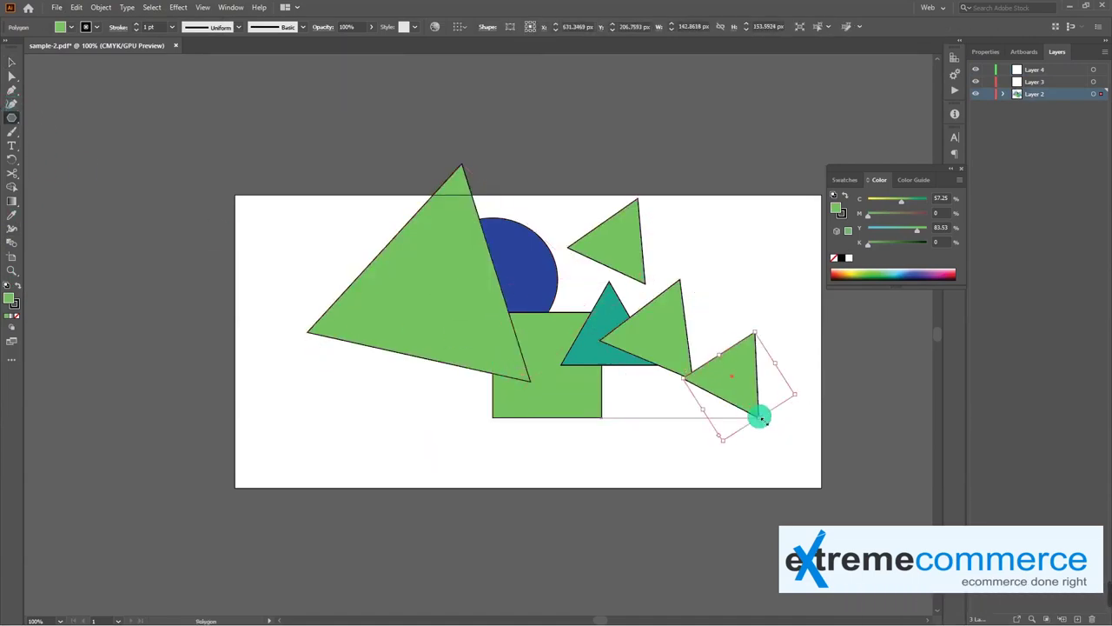
Step: In Outline view, pull the large triangle's bottom corner up-left and undo an accidental circle edit
{"action": "key", "text": "ctrl+y"}
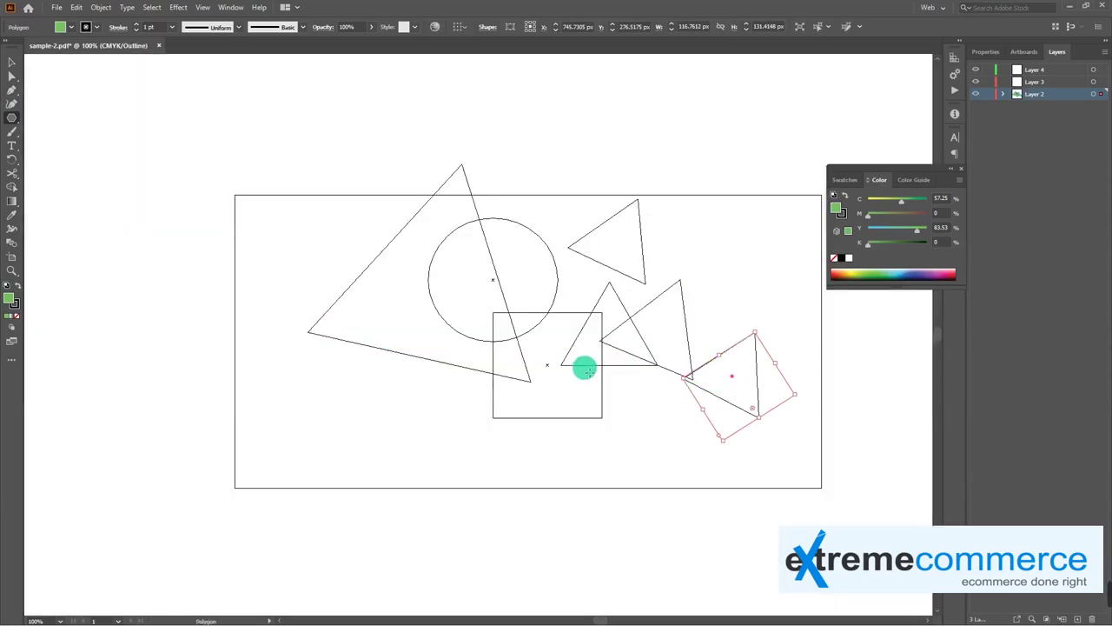
{"action": "key", "text": "v"}
{"action": "left_click", "coordinate": [513, 325]}
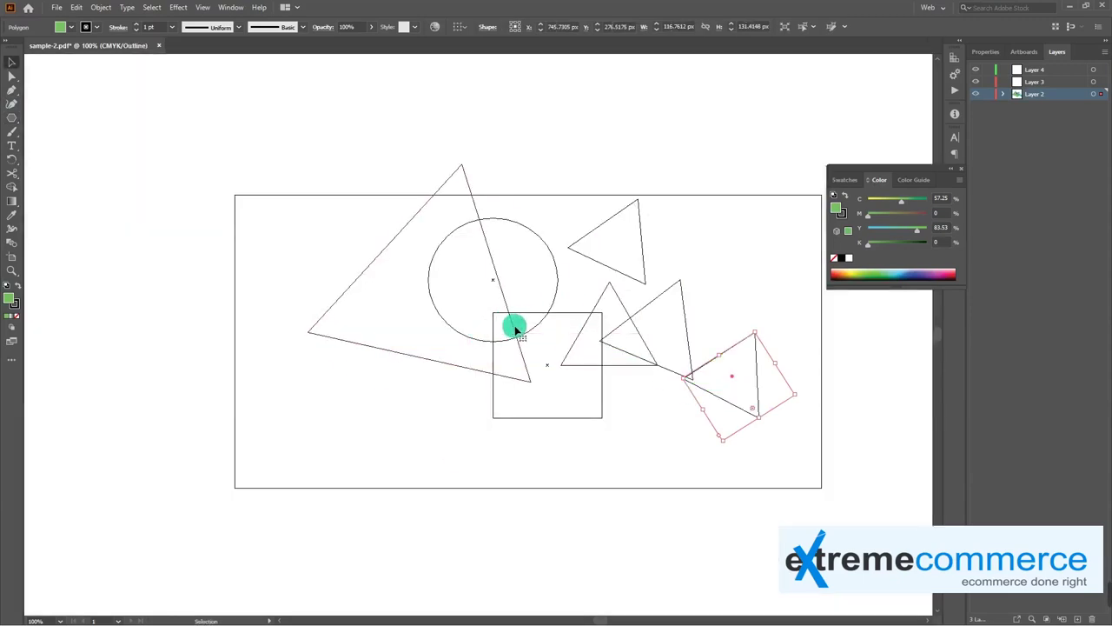
{"action": "key", "text": "a"}
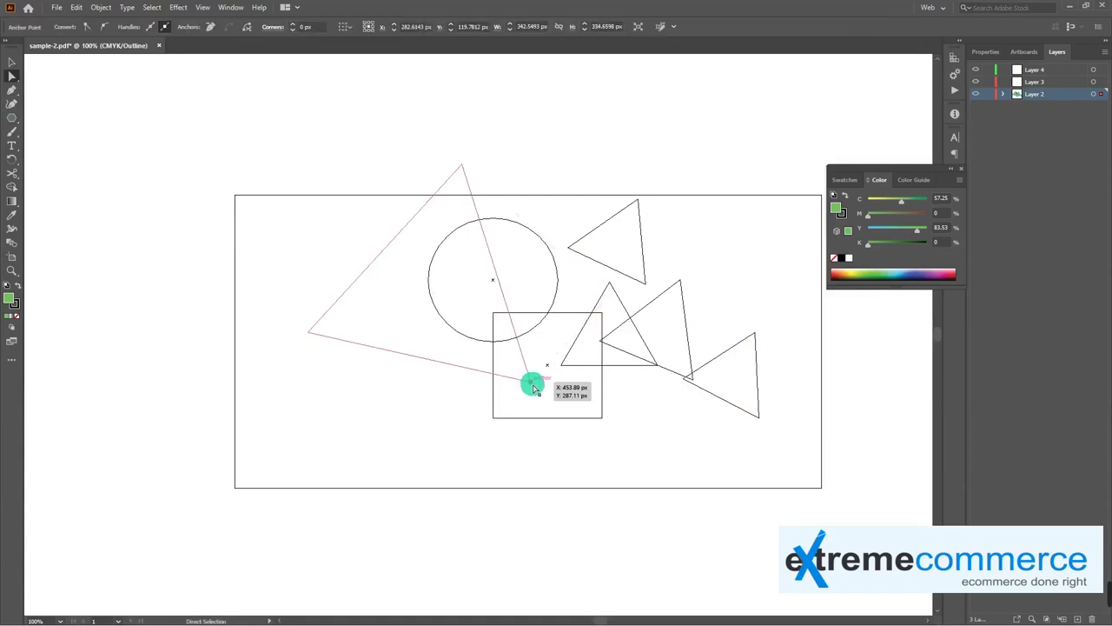
{"action": "left_click_drag", "start_coordinate": [528, 380], "coordinate": [478, 331]}
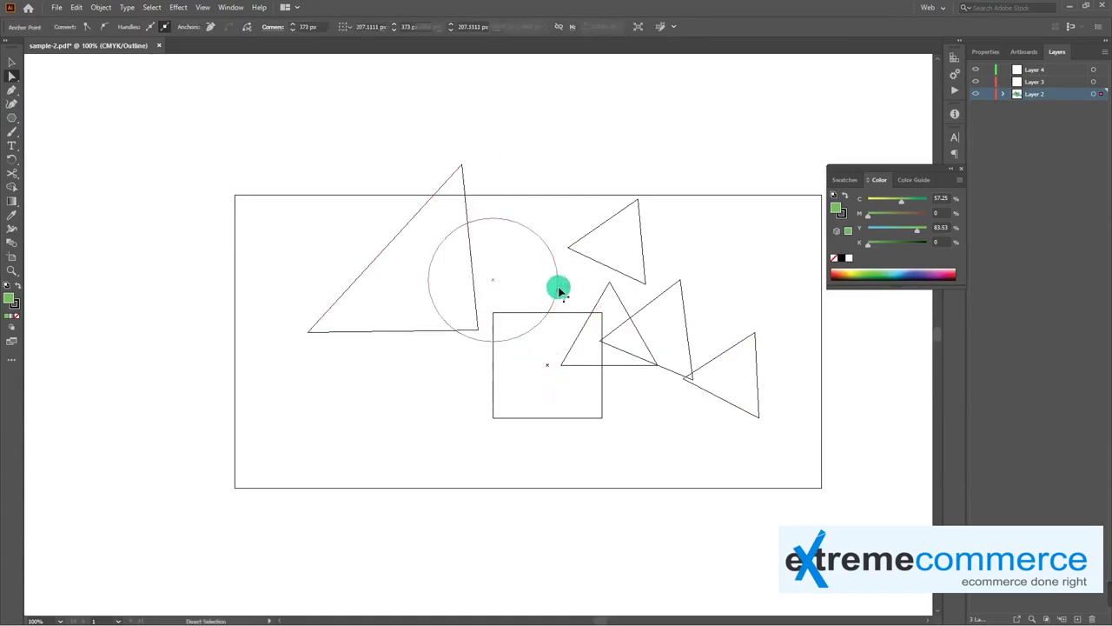
{"action": "left_click_drag", "start_coordinate": [557, 292], "coordinate": [562, 297]}
{"action": "key", "text": "ctrl+z"}
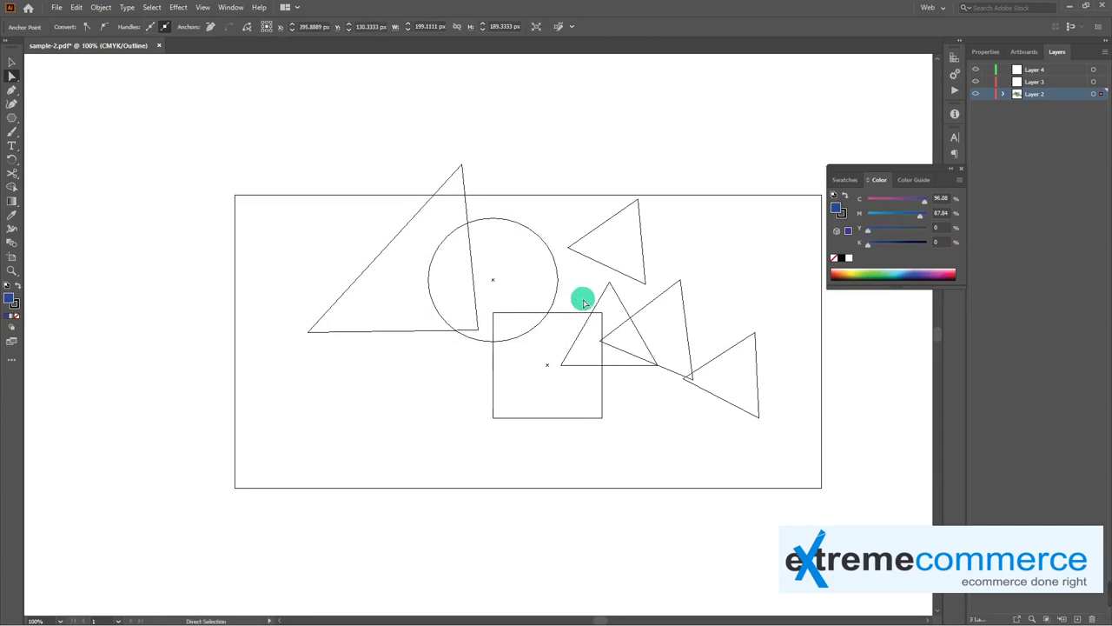
Step: Move the teal triangle's top corner down-left and return to filled Preview
{"action": "left_click", "coordinate": [614, 291]}
{"action": "left_click_drag", "start_coordinate": [612, 287], "coordinate": [582, 294]}
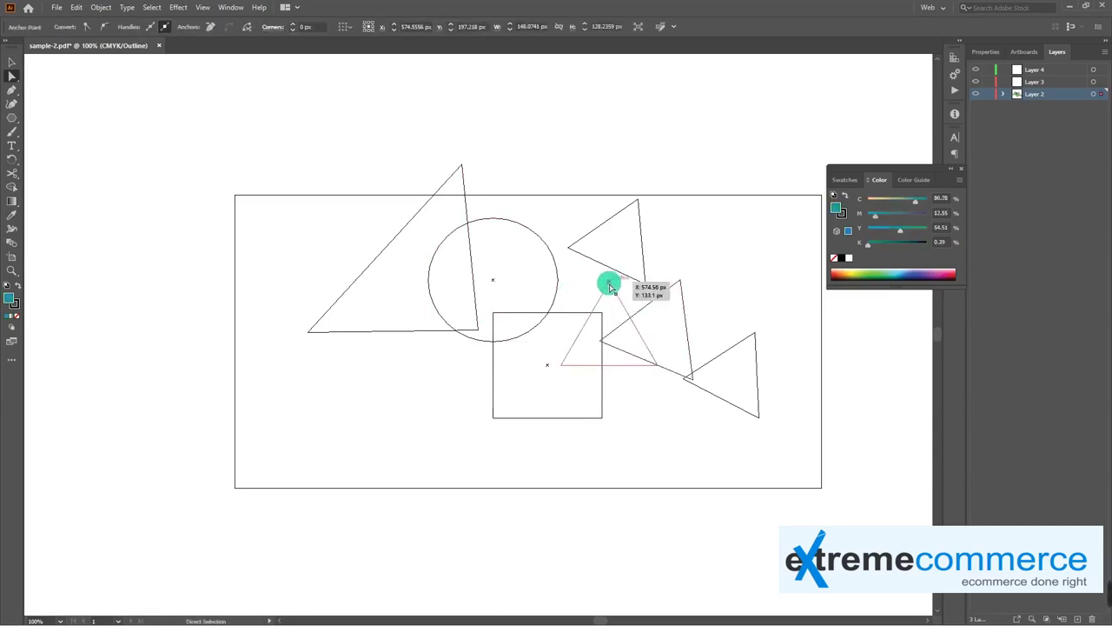
{"action": "left_click", "coordinate": [561, 363], "text": "ctrl"}
{"action": "key", "text": "ctrl+y"}
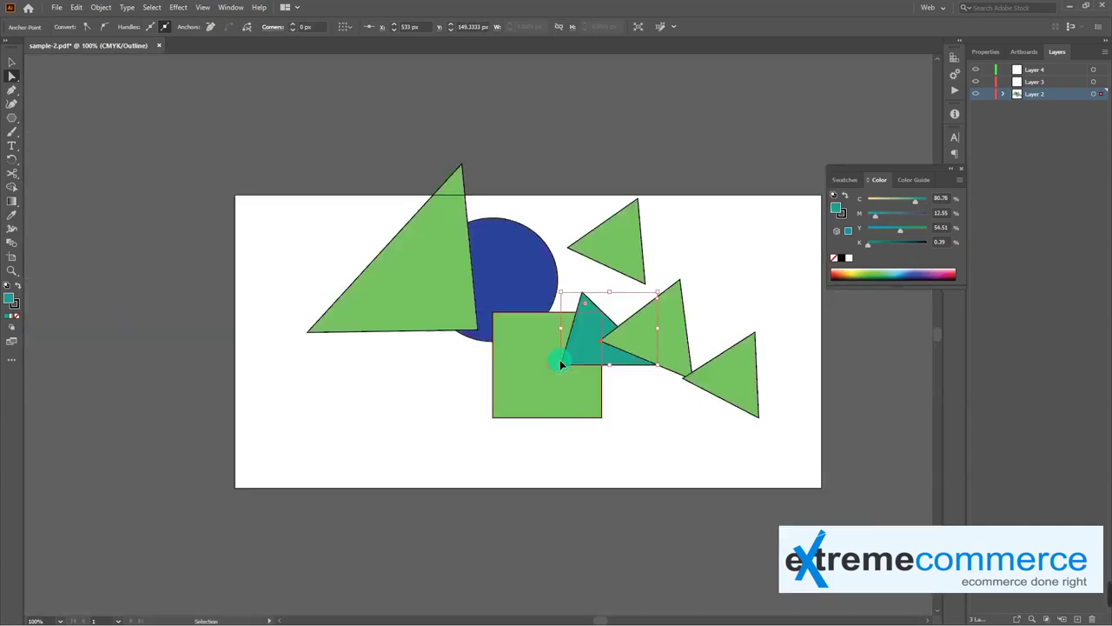
{"action": "key", "text": "ctrl+y"}
{"action": "key", "text": "ctrl+y"}
{"action": "key", "text": "ctrl+y"}
{"action": "key", "text": "ctrl+y"}
{"action": "left_click", "coordinate": [488, 344]}
{"action": "key", "text": "ctrl+z"}
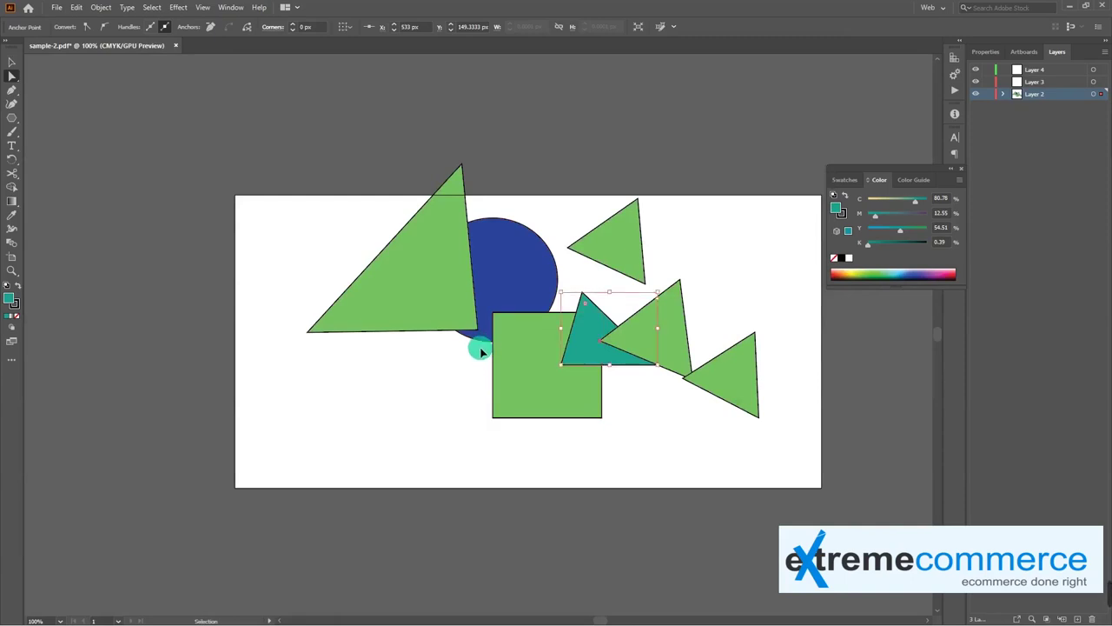
{"action": "key", "text": "ctrl+i"}
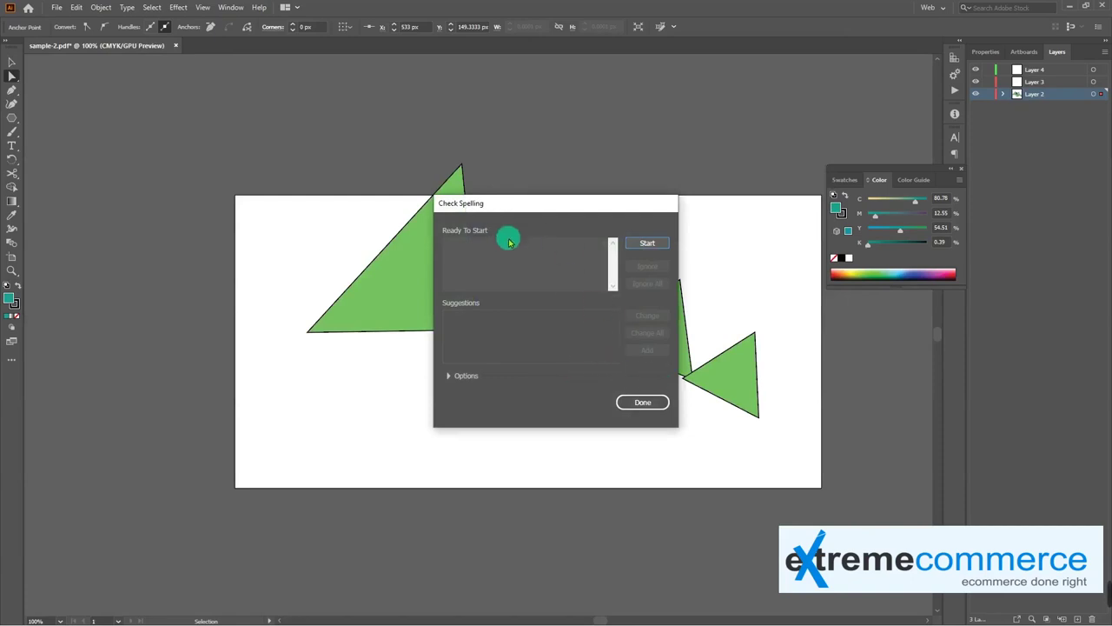
{"action": "left_click", "coordinate": [640, 402]}
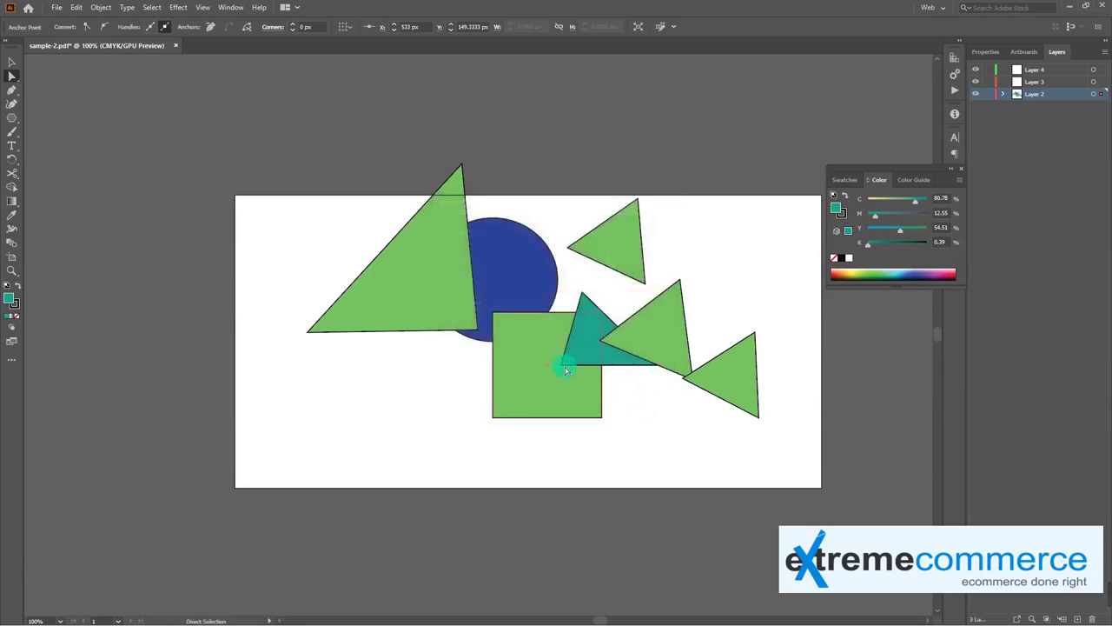
{"action": "key", "text": "v"}
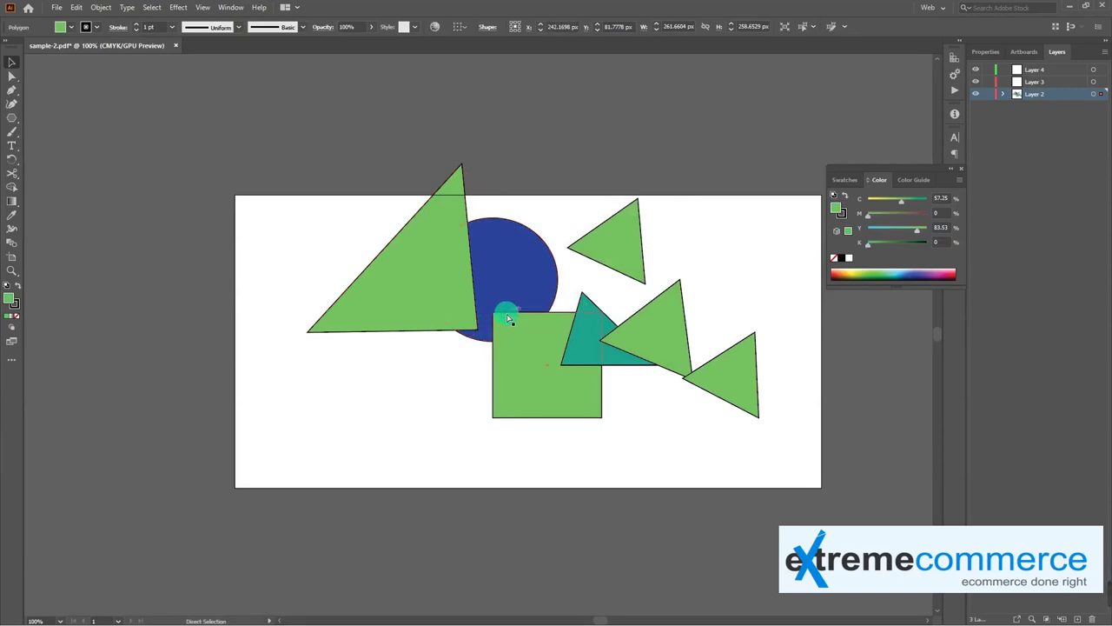
{"action": "key", "text": "ctrl+p"}
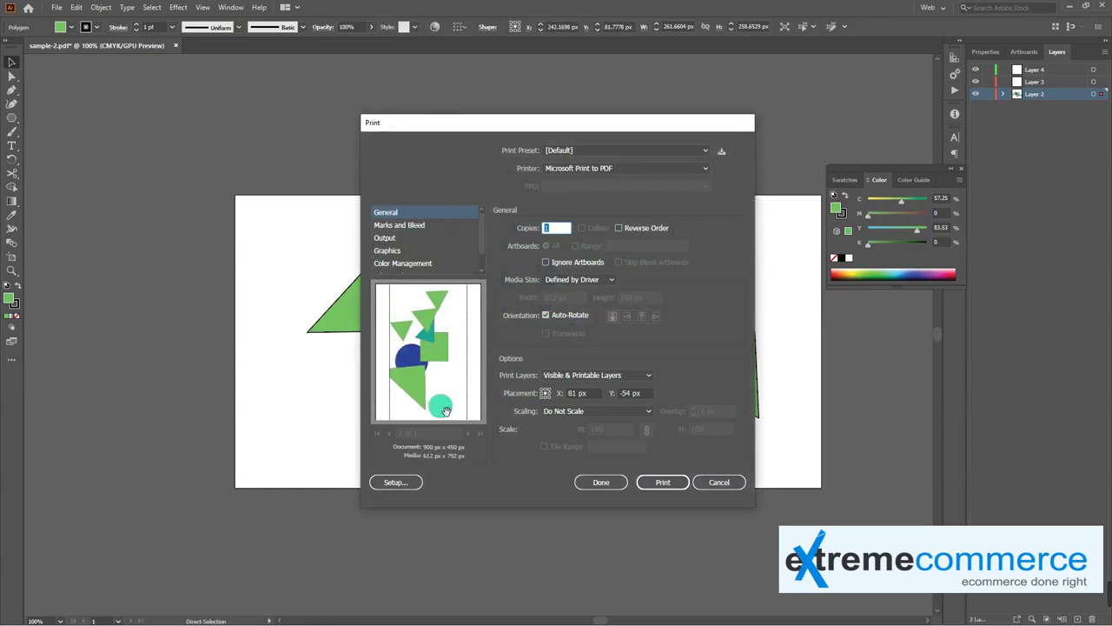
{"action": "left_click", "coordinate": [399, 227]}
{"action": "left_click", "coordinate": [388, 213]}
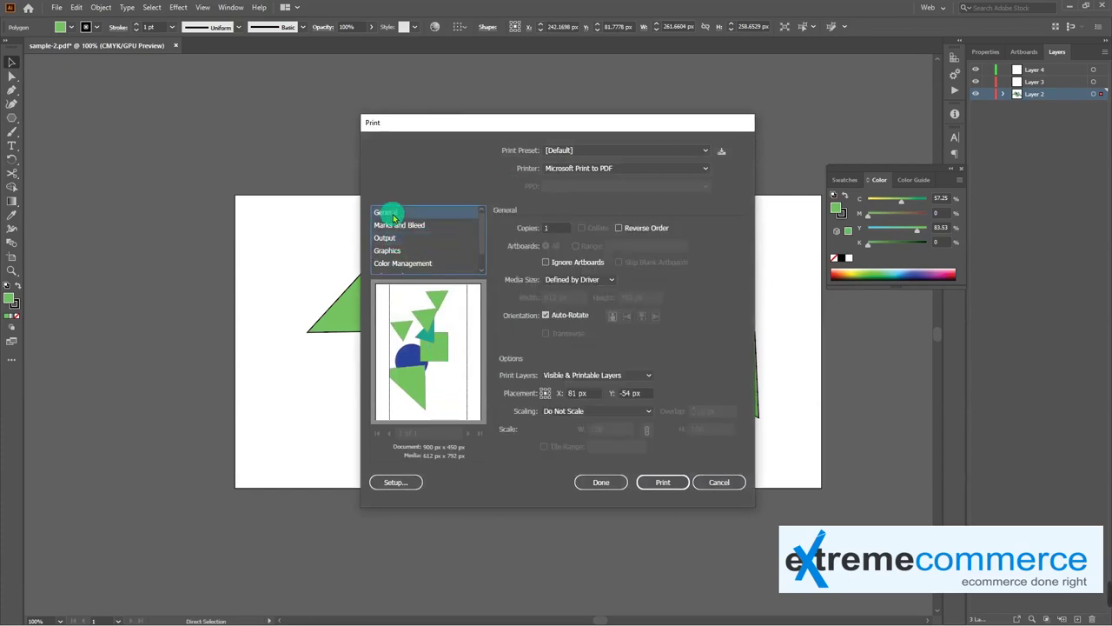
{"action": "left_click", "coordinate": [658, 167]}
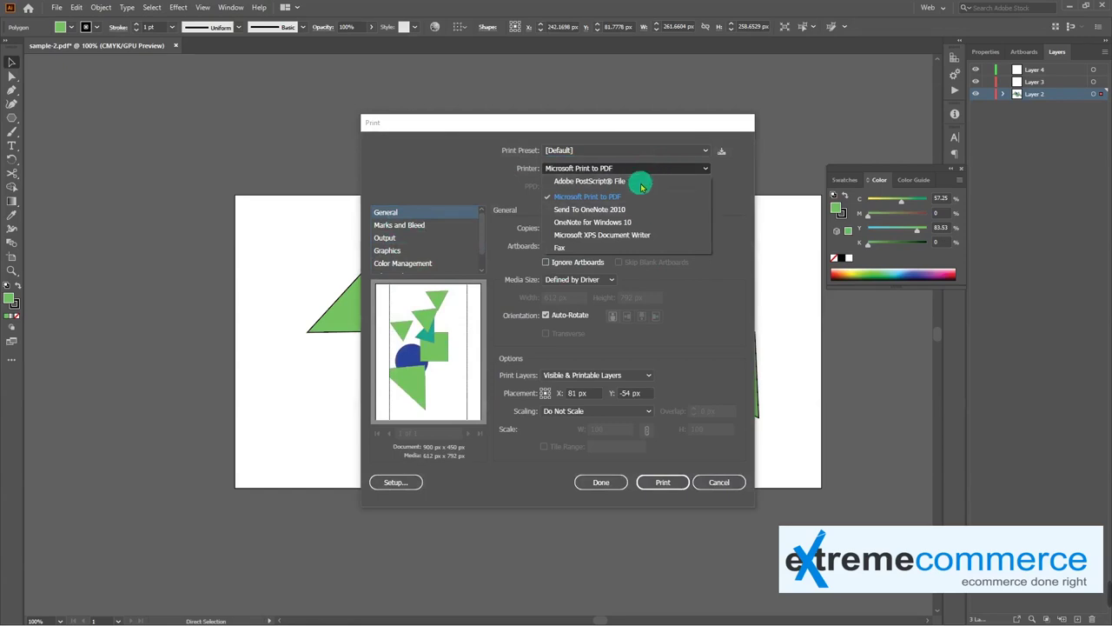
{"action": "left_click", "coordinate": [653, 169]}
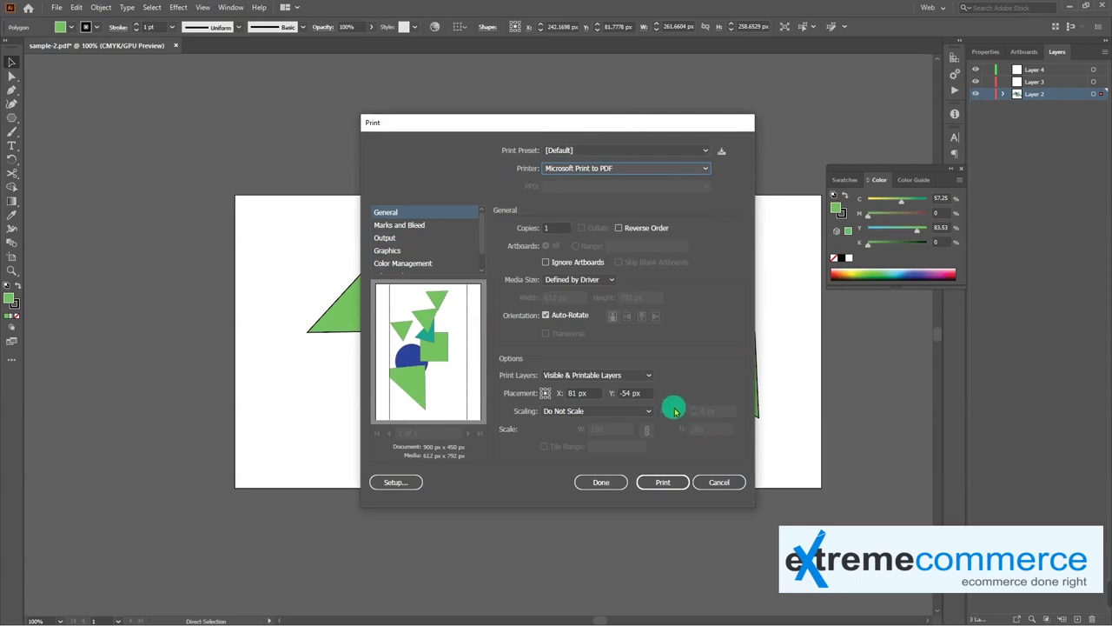
{"action": "left_click", "coordinate": [708, 485]}
{"action": "left_click", "coordinate": [480, 424]}
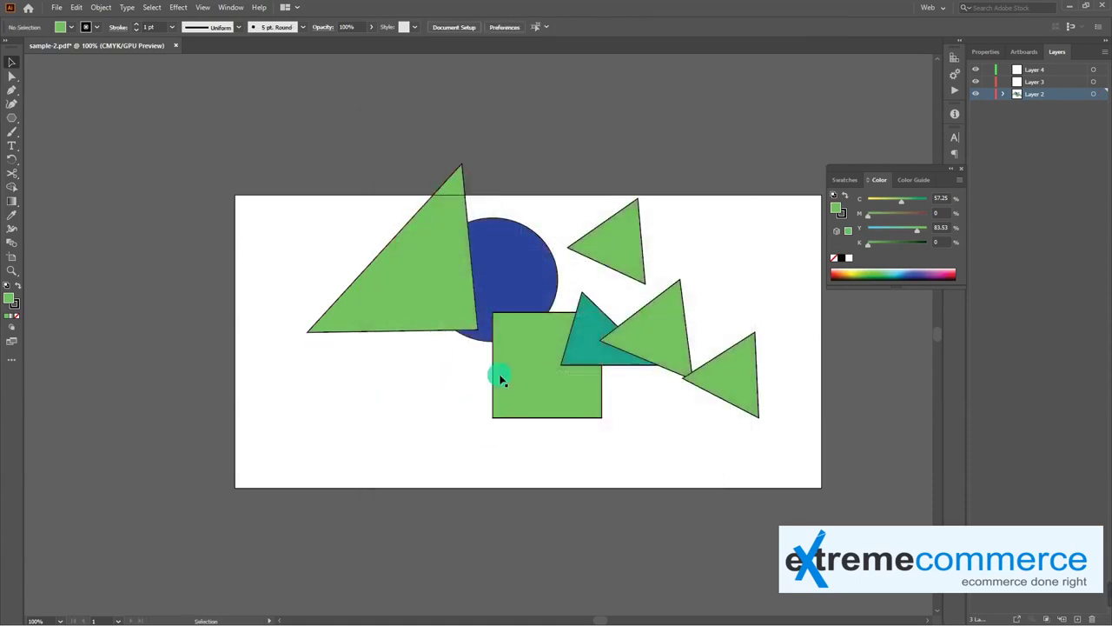
Step: Clear the large triangle and green square, then view the artboard at 100%
{"action": "left_click", "coordinate": [452, 292]}
{"action": "left_click", "coordinate": [511, 350]}
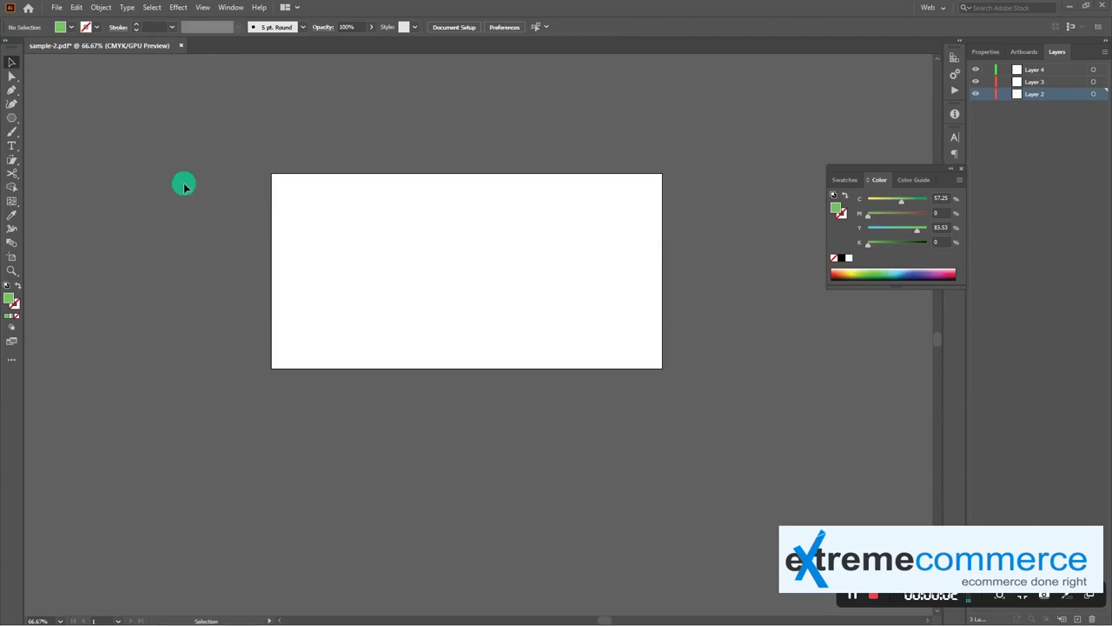
{"action": "key", "text": "space"}
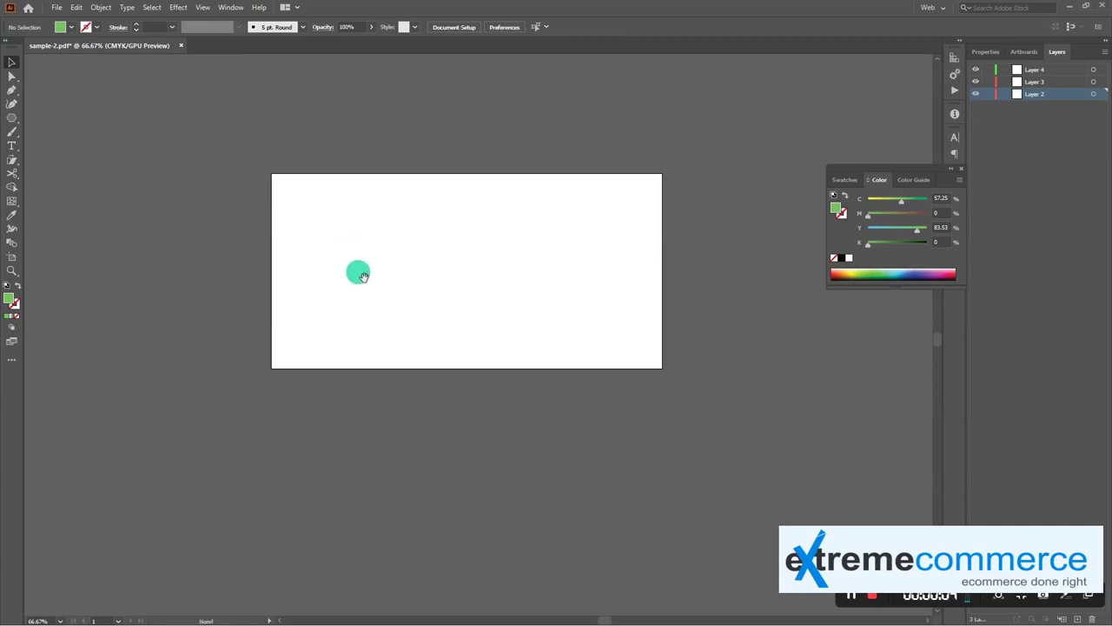
{"action": "key", "text": "ctrl+plus"}
{"action": "left_click_drag", "start_coordinate": [256, 286], "coordinate": [248, 350]}
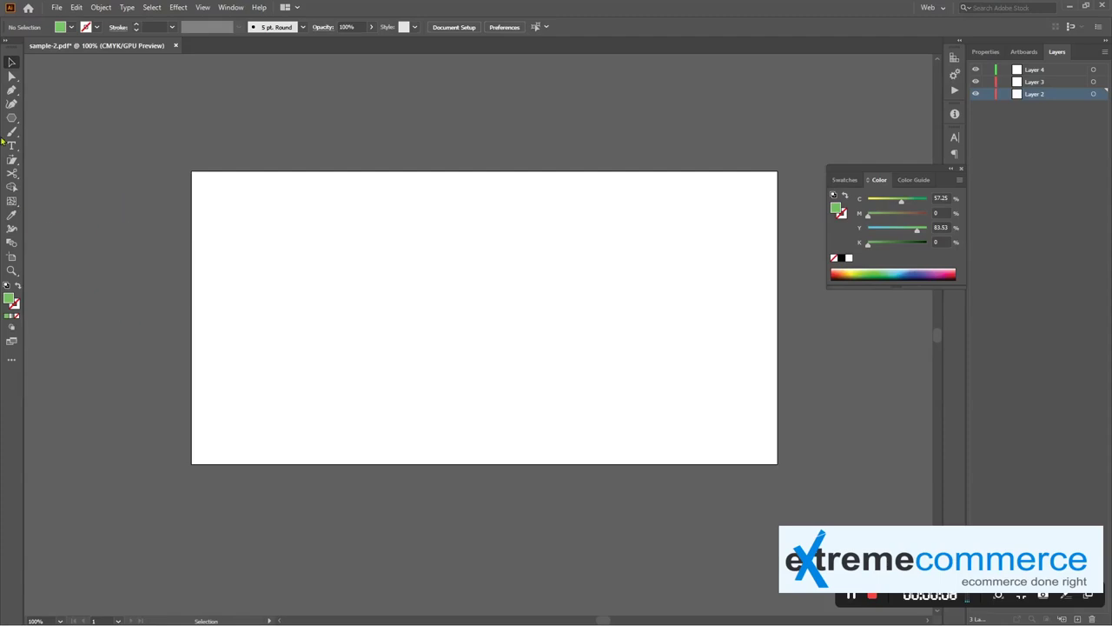
Step: Draw a green triangle near the artboard's top left and shear it into a long sliver
{"action": "left_click", "coordinate": [19, 116]}
{"action": "mouse_move", "coordinate": [280, 241]}
{"action": "left_mouse_down"}
{"action": "mouse_move", "coordinate": [395, 318]}
{"action": "mouse_move", "coordinate": [367, 272]}
{"action": "left_mouse_up"}
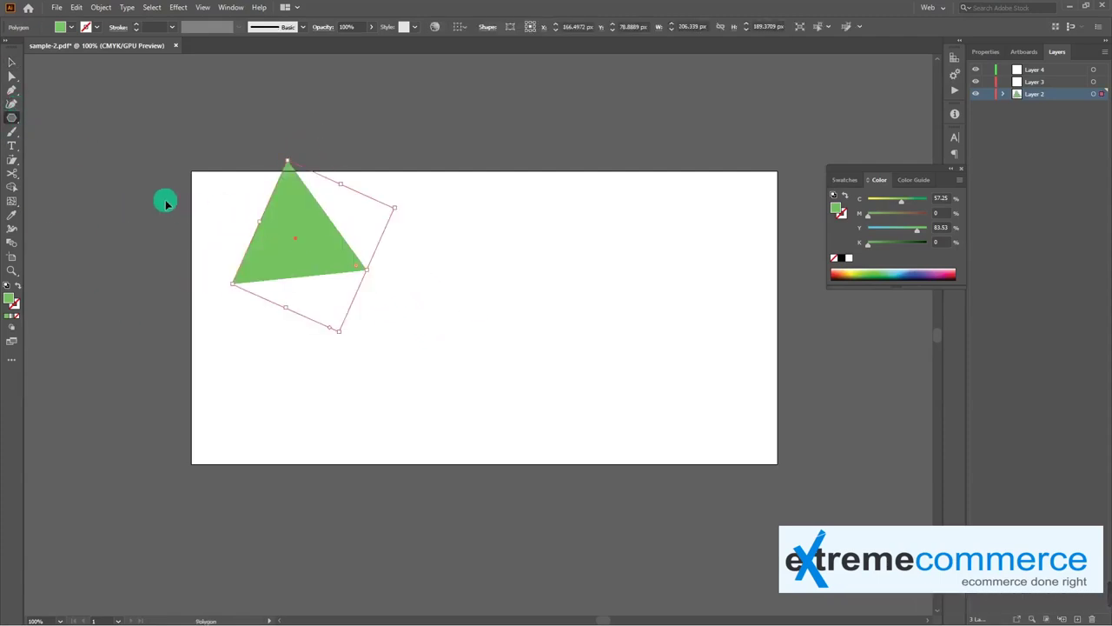
{"action": "key", "text": "v"}
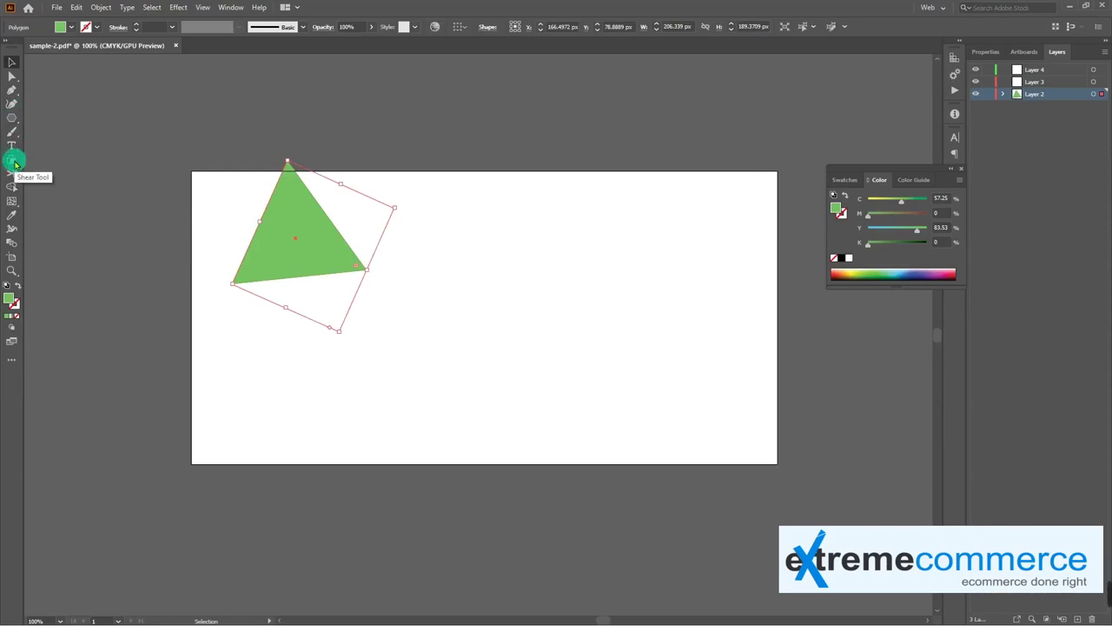
{"action": "left_click", "coordinate": [11, 164]}
{"action": "mouse_move", "coordinate": [298, 212]}
{"action": "left_mouse_down"}
{"action": "mouse_move", "coordinate": [302, 219]}
{"action": "mouse_move", "coordinate": [282, 201]}
{"action": "mouse_move", "coordinate": [294, 220]}
{"action": "left_mouse_up"}
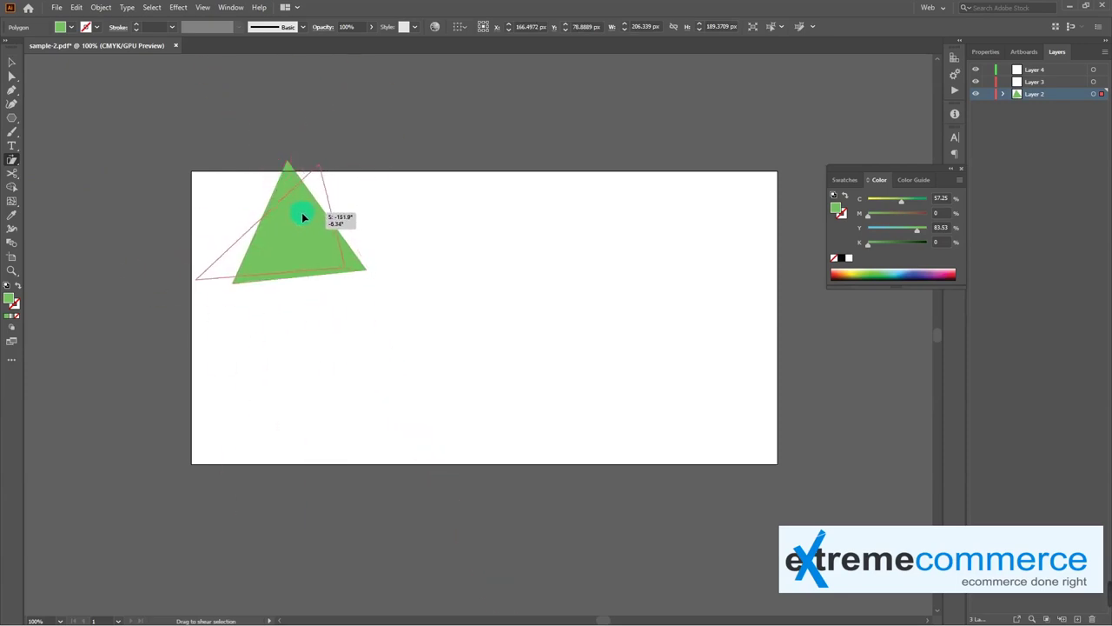
{"action": "mouse_move", "coordinate": [294, 220]}
{"action": "left_mouse_down"}
{"action": "mouse_move", "coordinate": [279, 233]}
{"action": "mouse_move", "coordinate": [281, 221]}
{"action": "left_mouse_up"}
Step: Erase gaps along the green sliver with the Eraser tool
{"action": "left_click", "coordinate": [14, 175]}
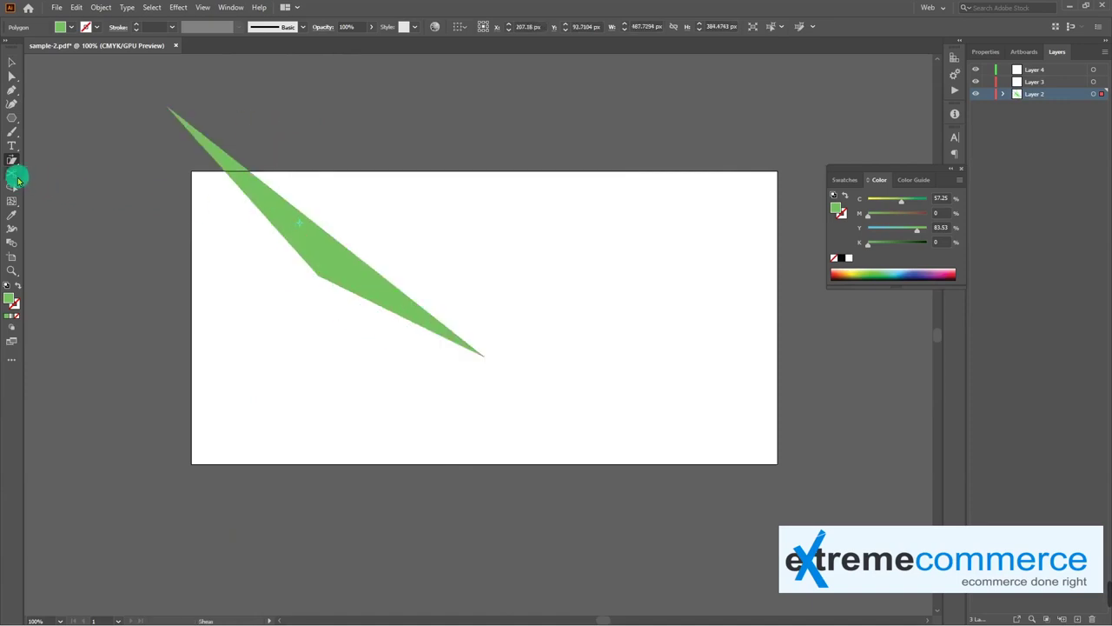
{"action": "left_click", "coordinate": [39, 183]}
{"action": "left_click", "coordinate": [43, 178]}
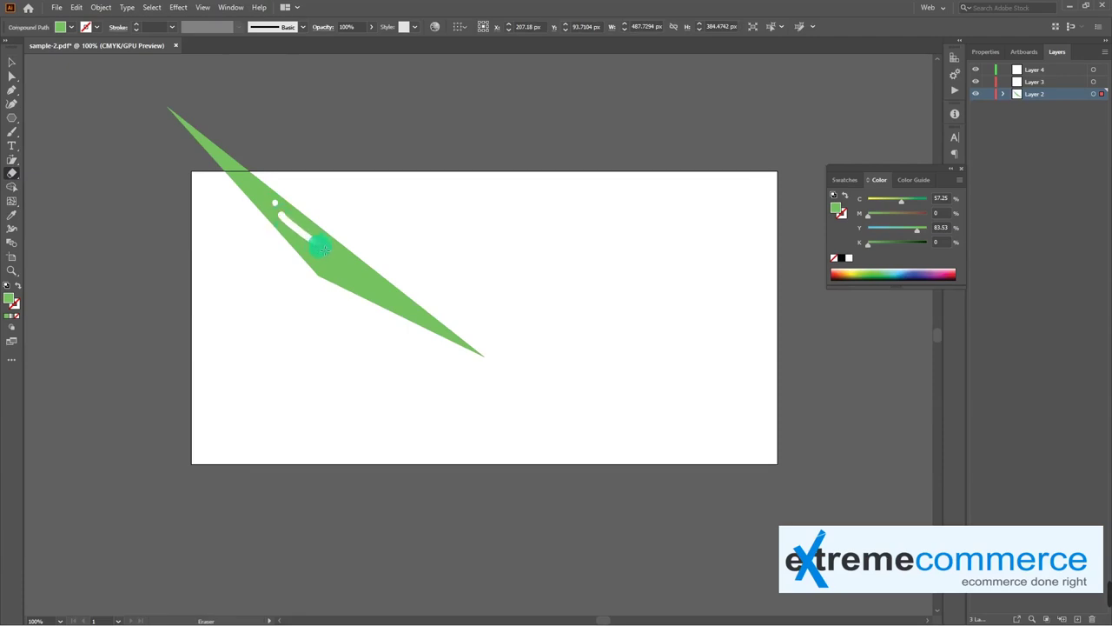
{"action": "mouse_move", "coordinate": [378, 295]}
{"action": "left_mouse_down"}
{"action": "mouse_move", "coordinate": [218, 144]}
{"action": "mouse_move", "coordinate": [302, 225]}
{"action": "mouse_move", "coordinate": [298, 281]}
{"action": "mouse_move", "coordinate": [318, 293]}
{"action": "mouse_move", "coordinate": [443, 301]}
{"action": "mouse_move", "coordinate": [459, 330]}
{"action": "mouse_move", "coordinate": [411, 351]}
{"action": "left_mouse_up"}
Step: Move the cut green sliver down and to the right
{"action": "key", "text": "v"}
{"action": "left_click", "coordinate": [290, 217]}
{"action": "mouse_move", "coordinate": [322, 231]}
{"action": "left_mouse_down"}
{"action": "mouse_move", "coordinate": [345, 263]}
{"action": "mouse_move", "coordinate": [415, 302]}
{"action": "mouse_move", "coordinate": [396, 317]}
{"action": "left_mouse_up"}
{"action": "right_click", "coordinate": [368, 288]}
{"action": "left_click", "coordinate": [501, 345]}
{"action": "key", "text": "a"}
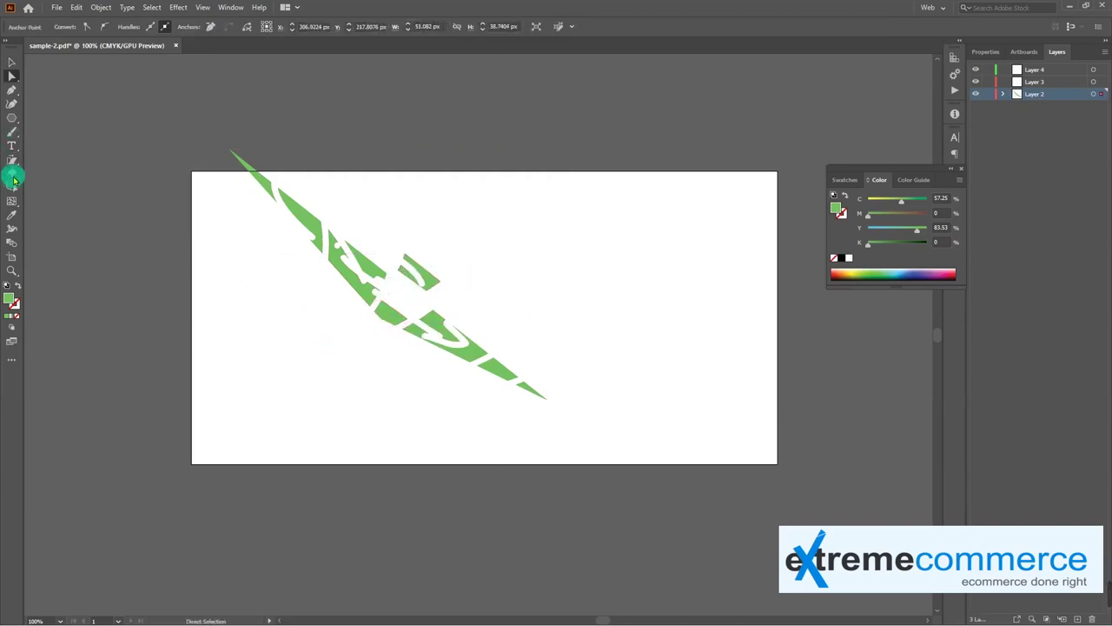
{"action": "left_click", "coordinate": [14, 179]}
Step: Draw a new small green triangle at the left and select it
{"action": "left_click", "coordinate": [66, 186]}
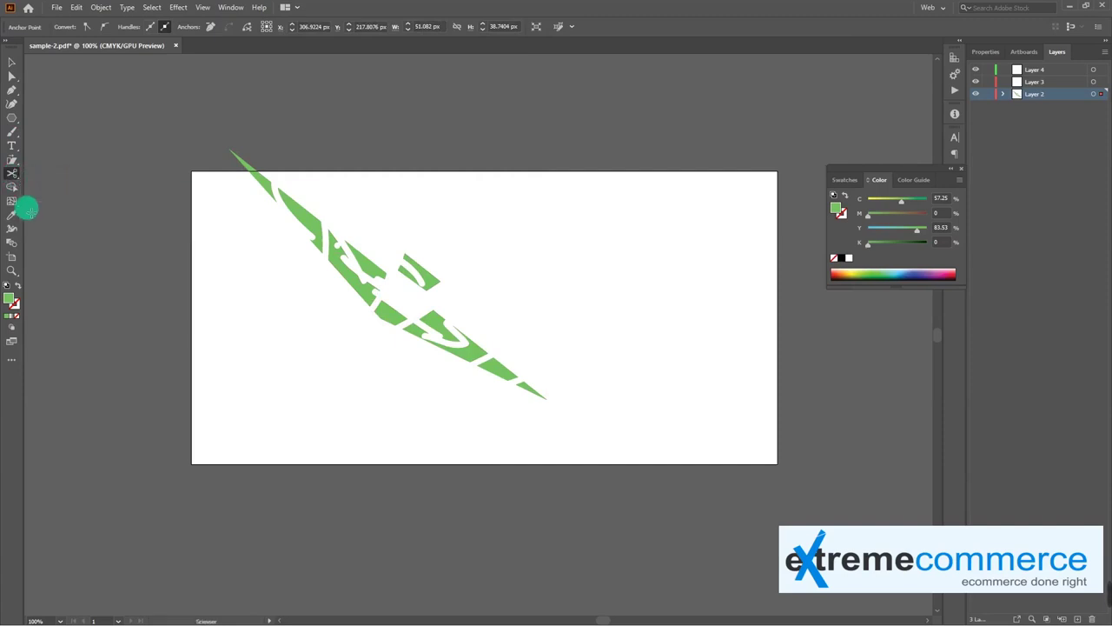
{"action": "left_click", "coordinate": [12, 118]}
{"action": "left_click_drag", "start_coordinate": [253, 296], "coordinate": [289, 332]}
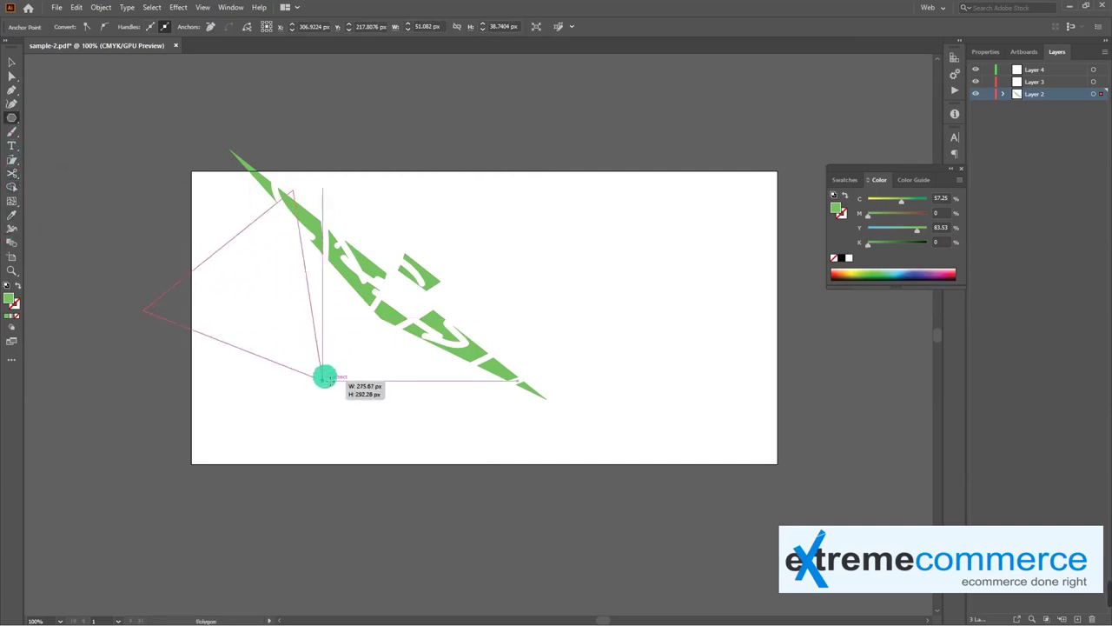
{"action": "left_click", "coordinate": [11, 172]}
{"action": "key", "text": "v"}
{"action": "left_click", "coordinate": [248, 284]}
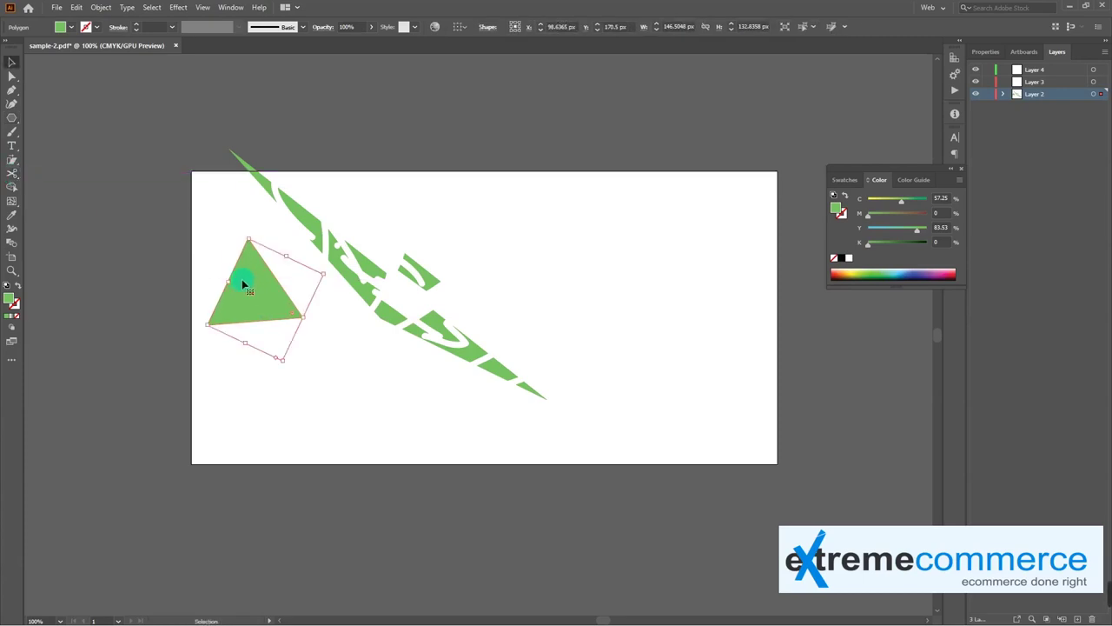
Step: Cut the triangle's bottom edge with Scissors and lift its top piece upward
{"action": "left_click", "coordinate": [11, 159]}
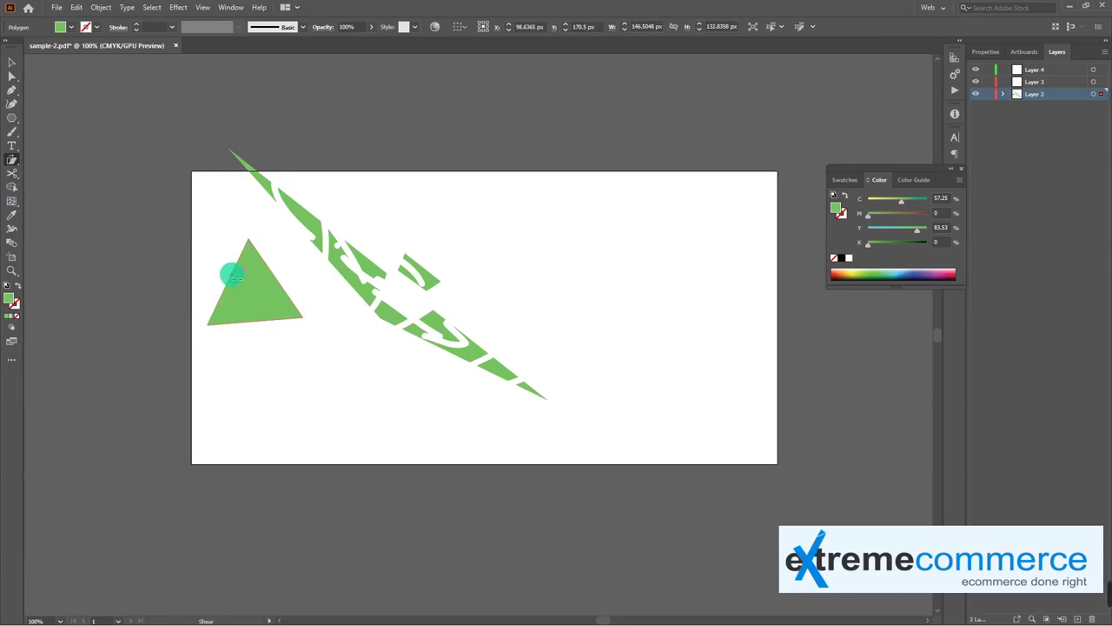
{"action": "key", "text": "c"}
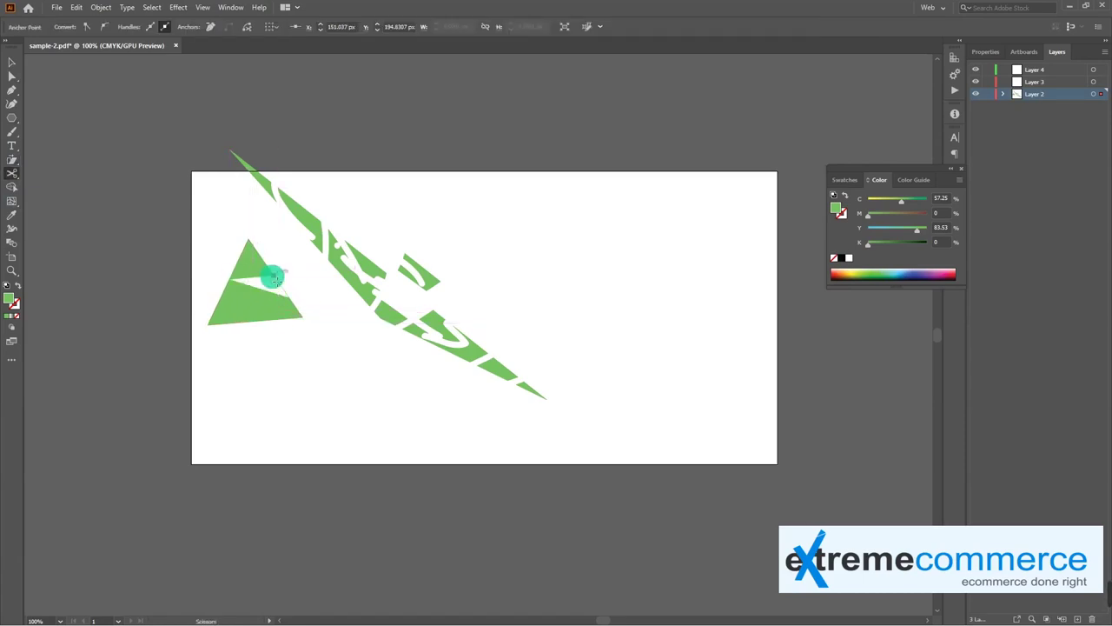
{"action": "left_click", "coordinate": [287, 322]}
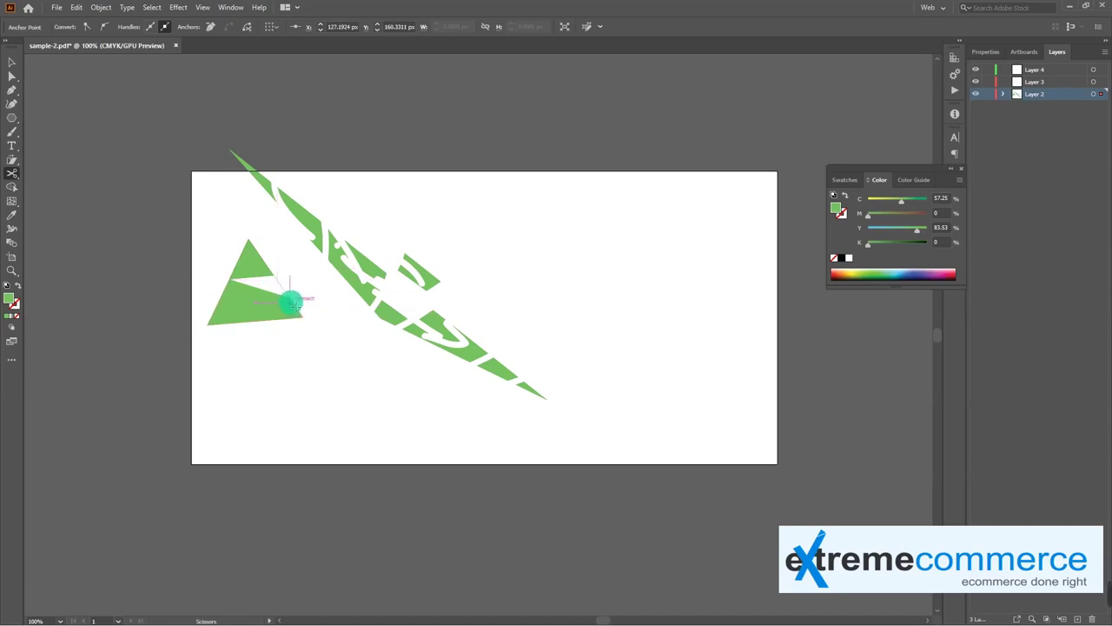
{"action": "key", "text": "a"}
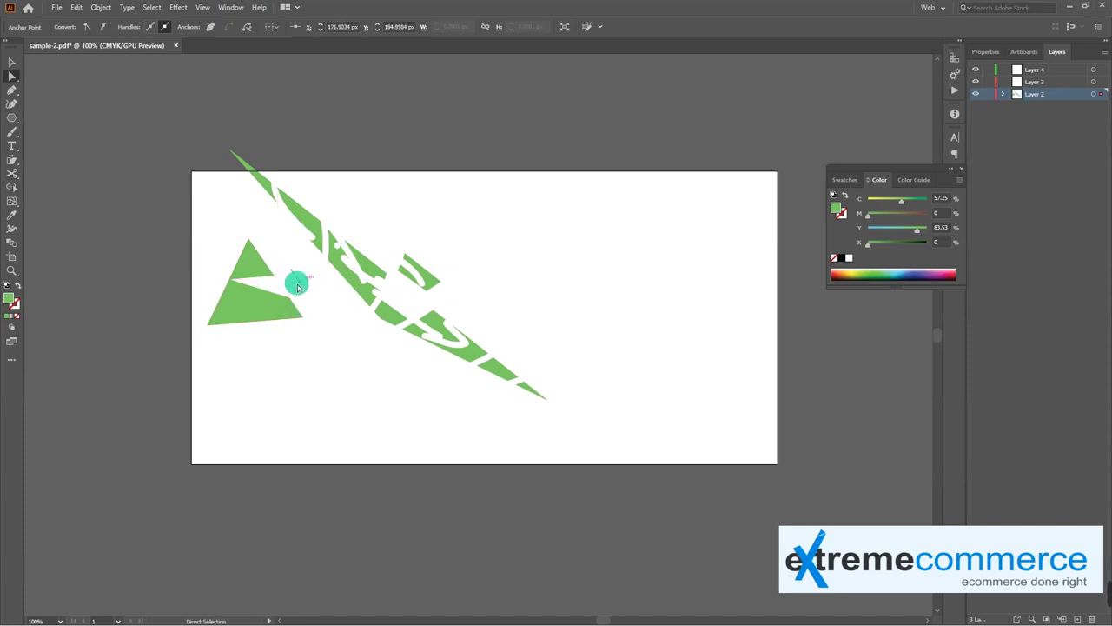
{"action": "left_click", "coordinate": [281, 290]}
{"action": "left_click_drag", "start_coordinate": [248, 265], "coordinate": [252, 250]}
Step: Cut the lower triangle into thin strips along its left and right edges
{"action": "left_click", "coordinate": [13, 173]}
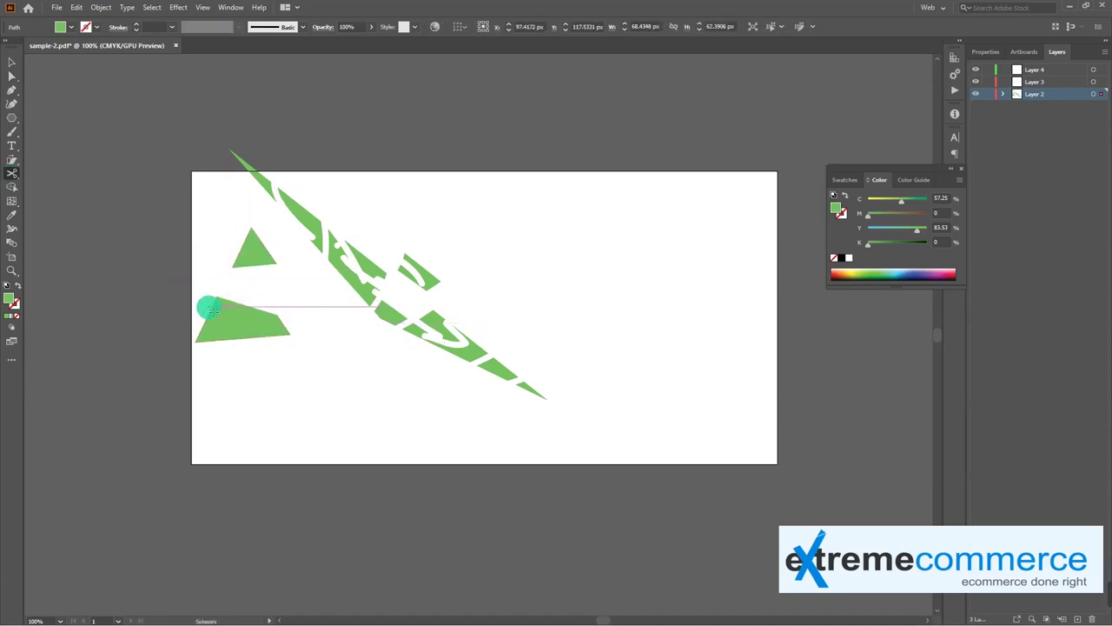
{"action": "left_click", "coordinate": [214, 311]}
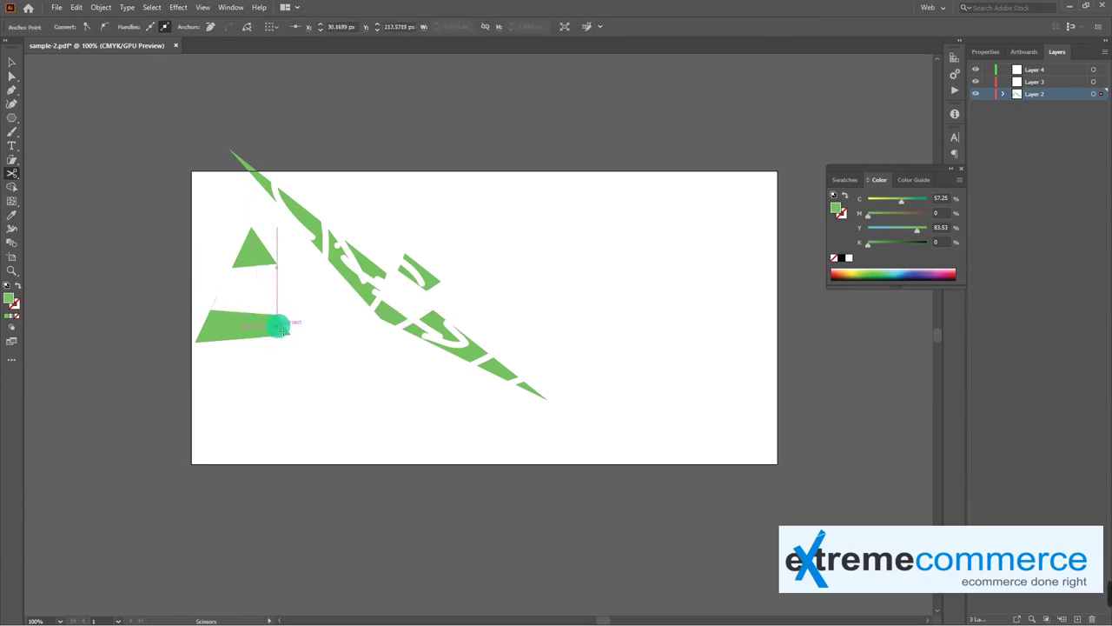
{"action": "left_click", "coordinate": [208, 327]}
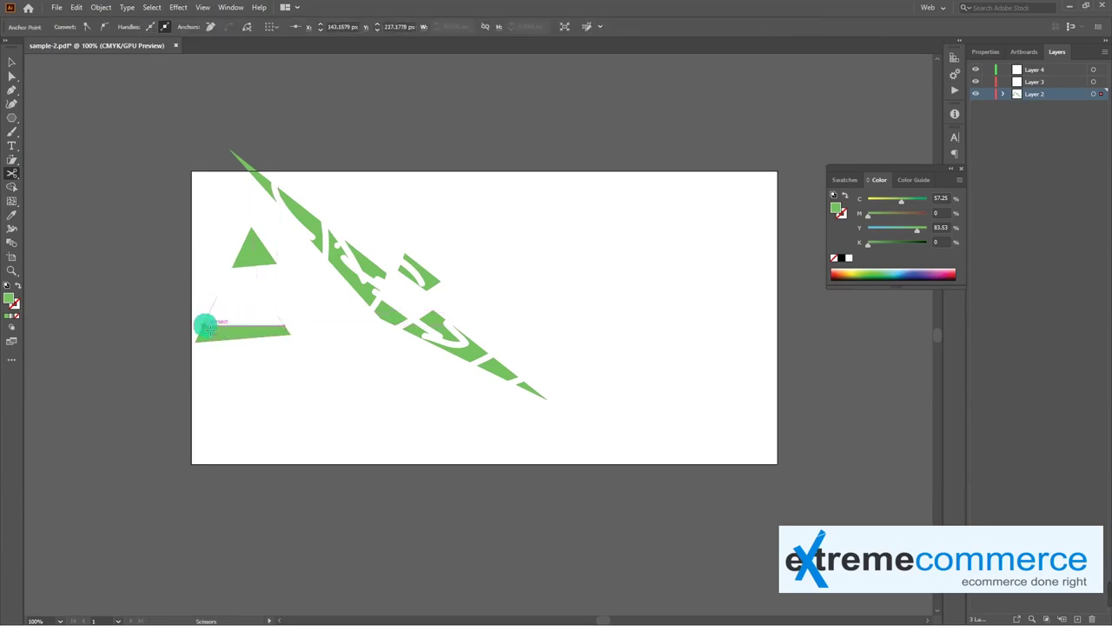
{"action": "left_click", "coordinate": [233, 341]}
{"action": "key", "text": "v"}
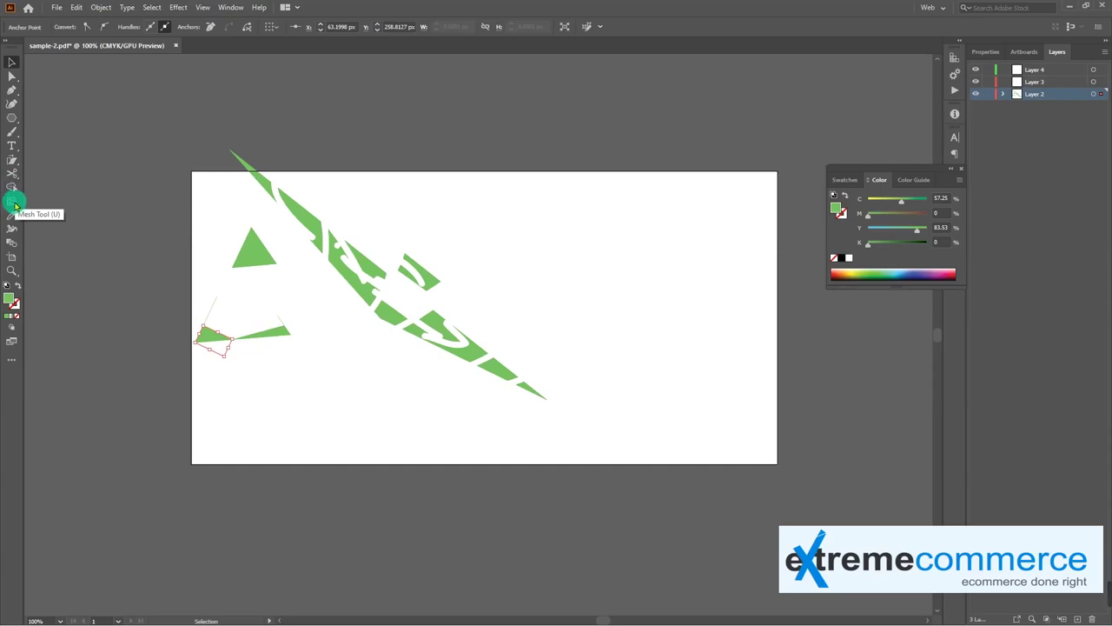
Step: Give the small top green triangle a default gradient fill
{"action": "left_click", "coordinate": [52, 206]}
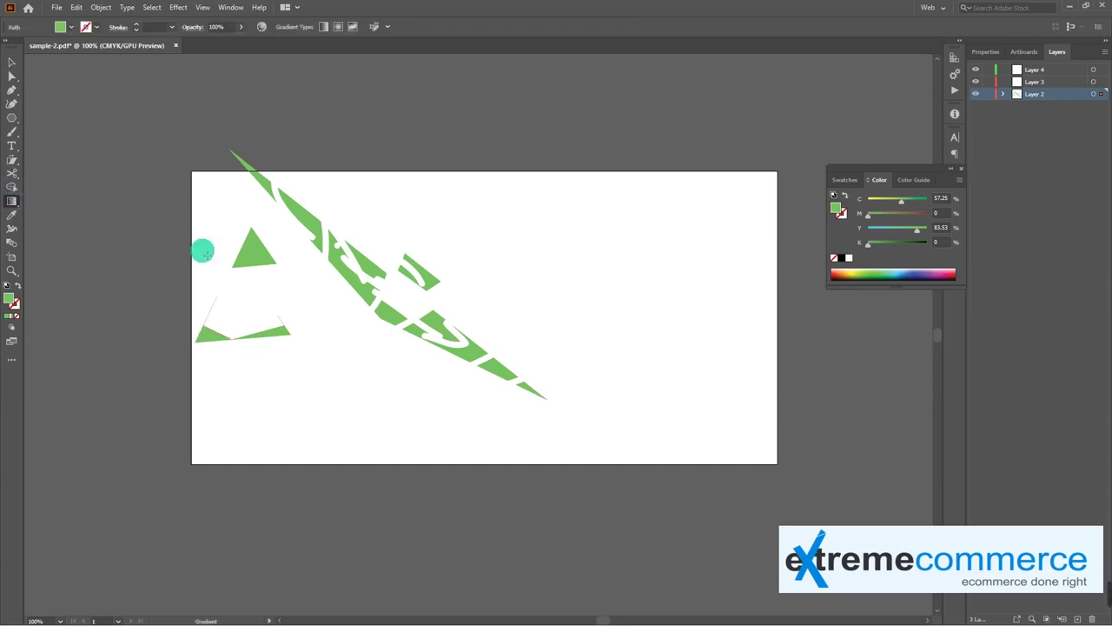
{"action": "key", "text": "v"}
{"action": "left_click", "coordinate": [252, 250]}
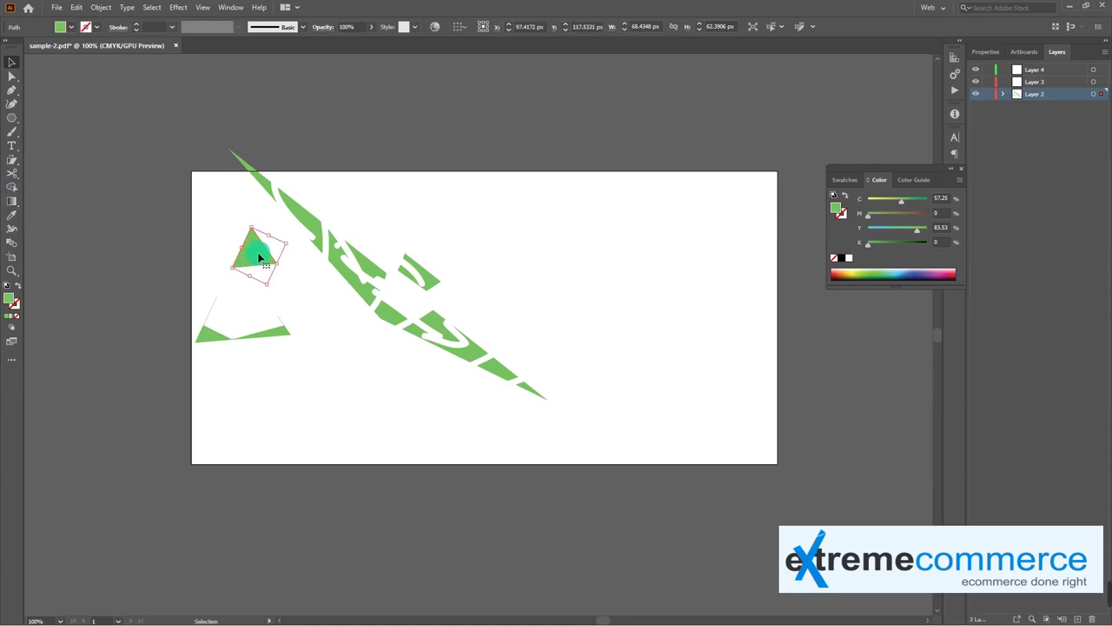
{"action": "left_click", "coordinate": [11, 202]}
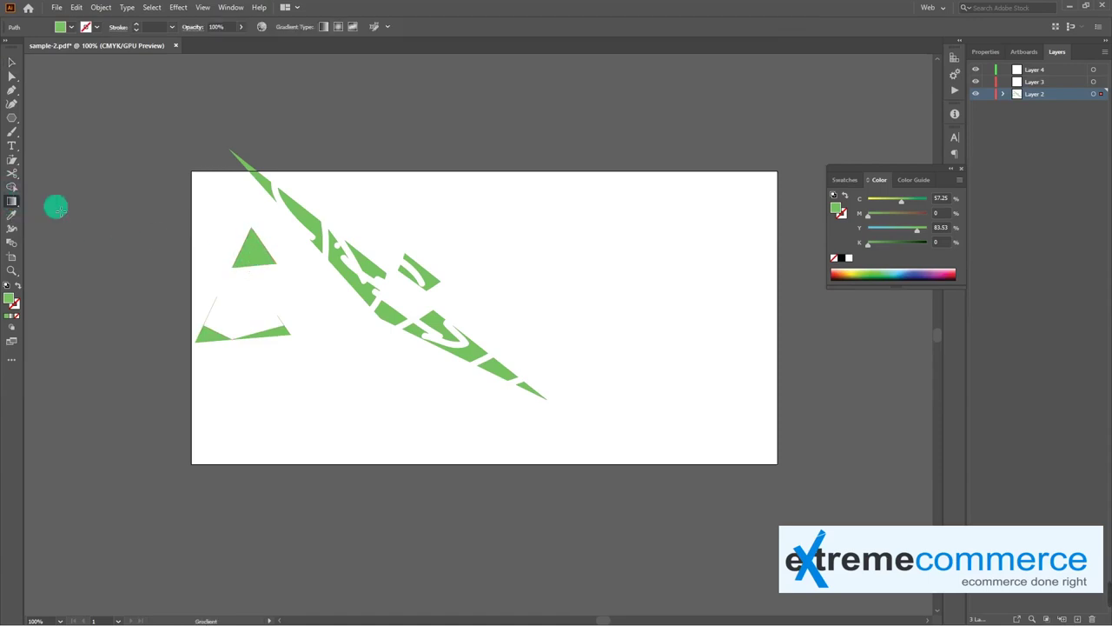
{"action": "left_click", "coordinate": [252, 257]}
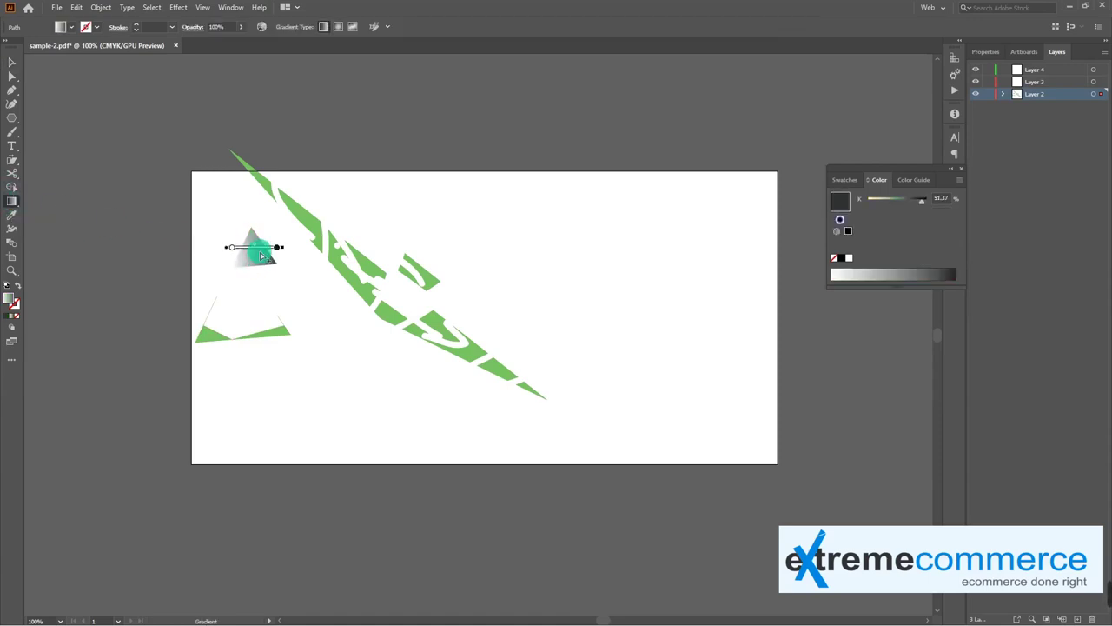
{"action": "key", "text": "v"}
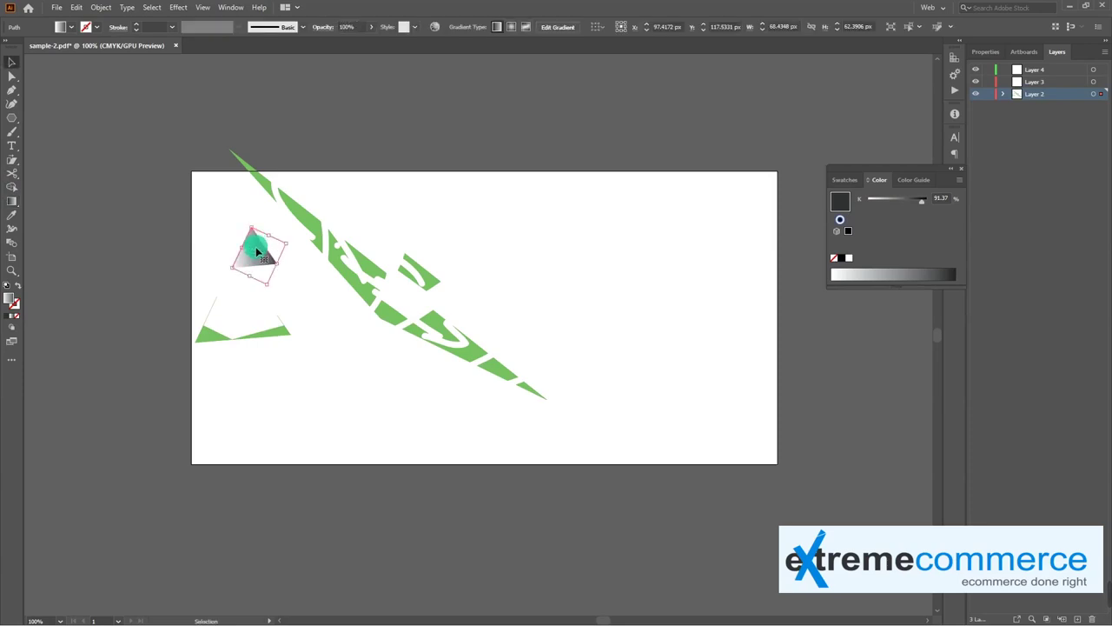
Step: Set the triangle's gradient stops to red on the right and orange on the left
{"action": "left_click", "coordinate": [11, 203]}
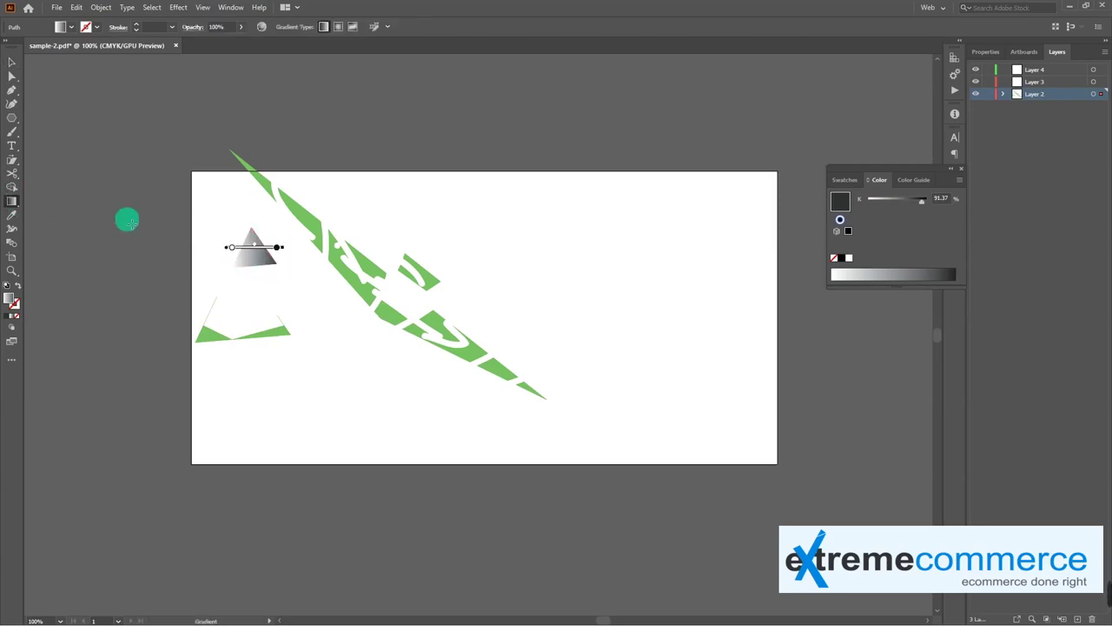
{"action": "left_click", "coordinate": [277, 252]}
{"action": "left_click", "coordinate": [280, 251]}
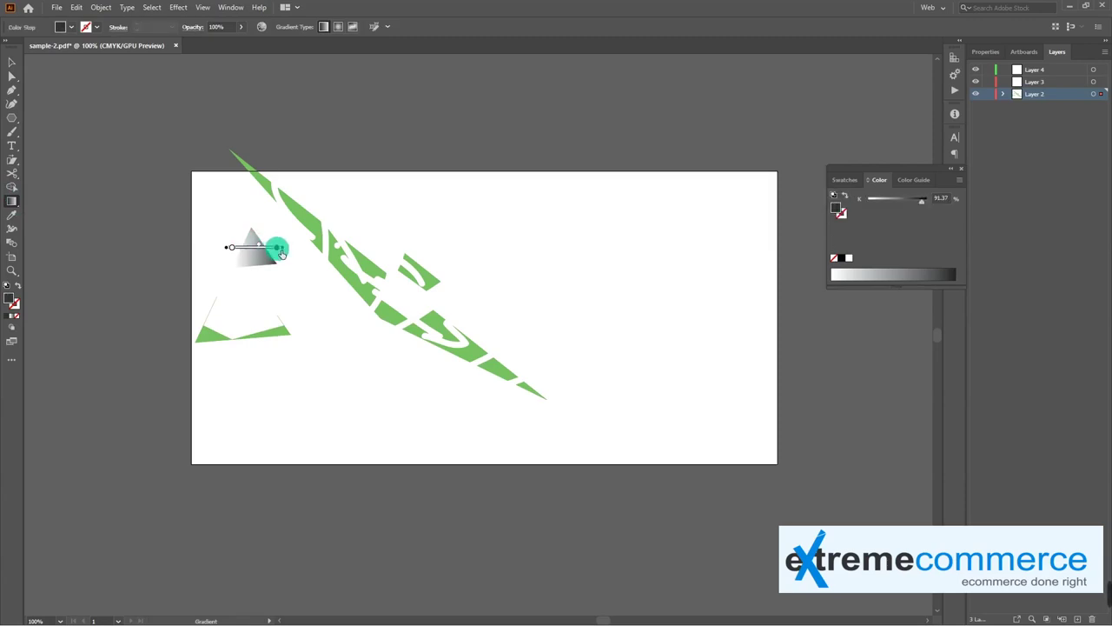
{"action": "double_click", "coordinate": [279, 252]}
{"action": "left_click", "coordinate": [129, 307]}
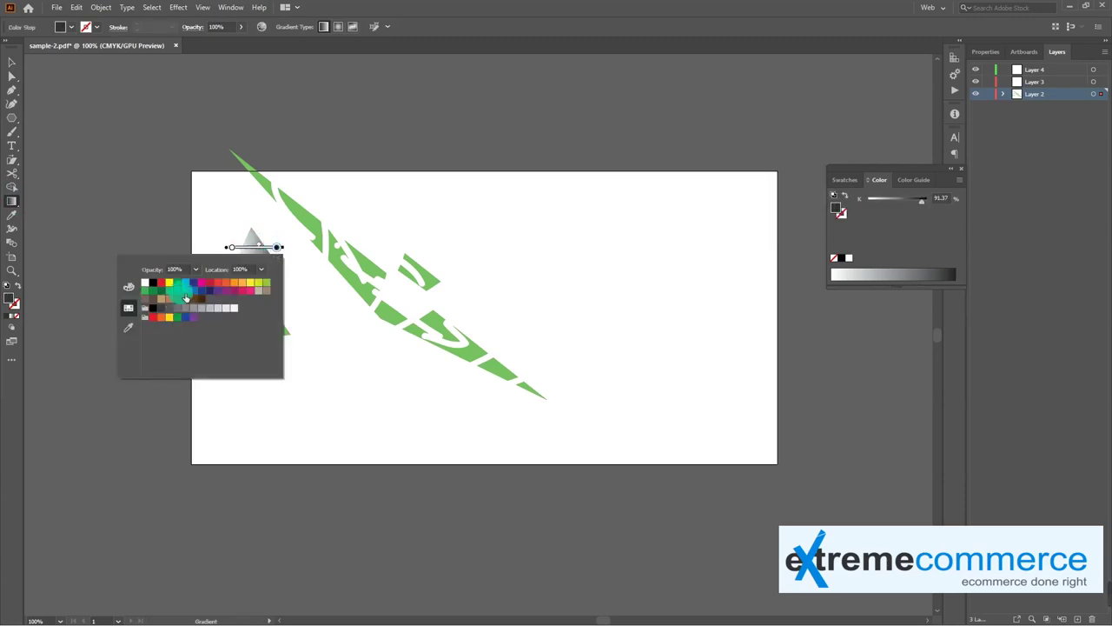
{"action": "left_click", "coordinate": [169, 285]}
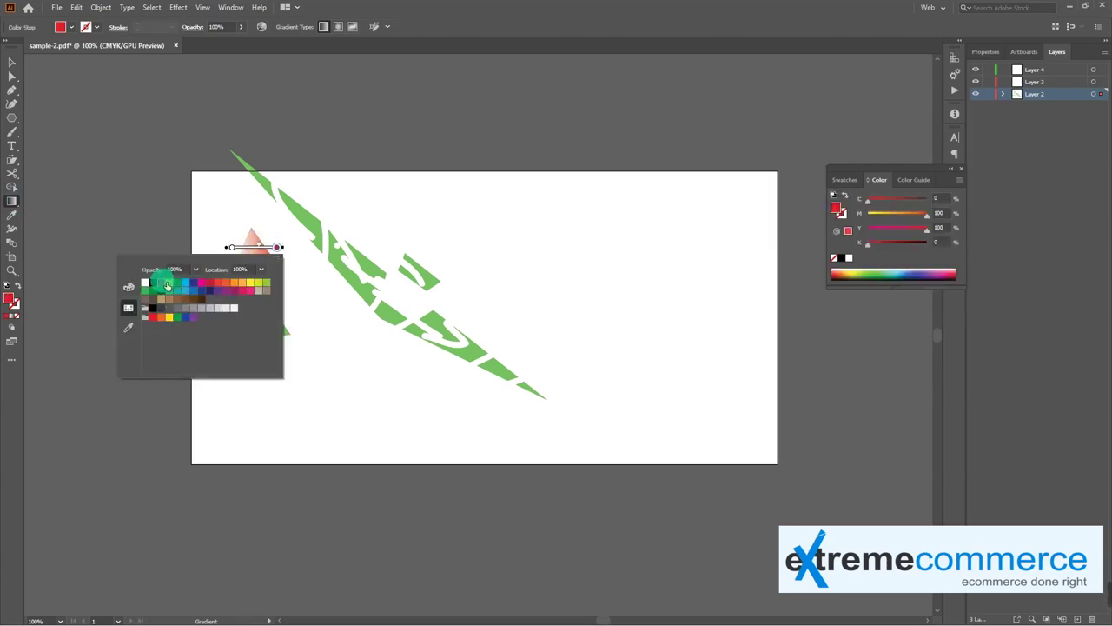
{"action": "left_click", "coordinate": [231, 248]}
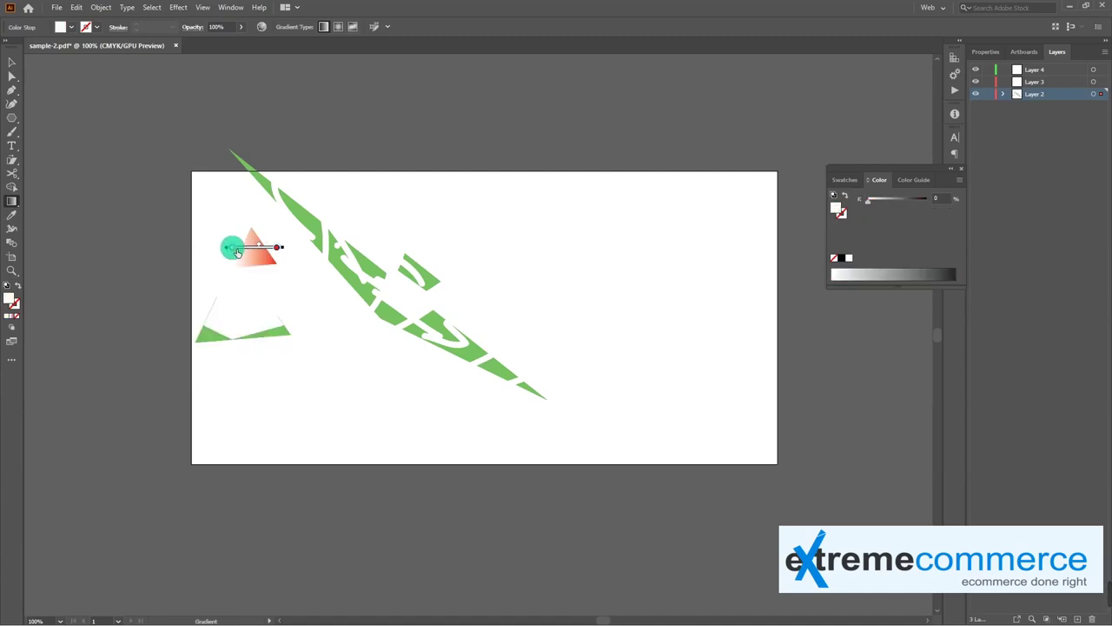
{"action": "double_click", "coordinate": [235, 250]}
{"action": "left_click", "coordinate": [207, 290]}
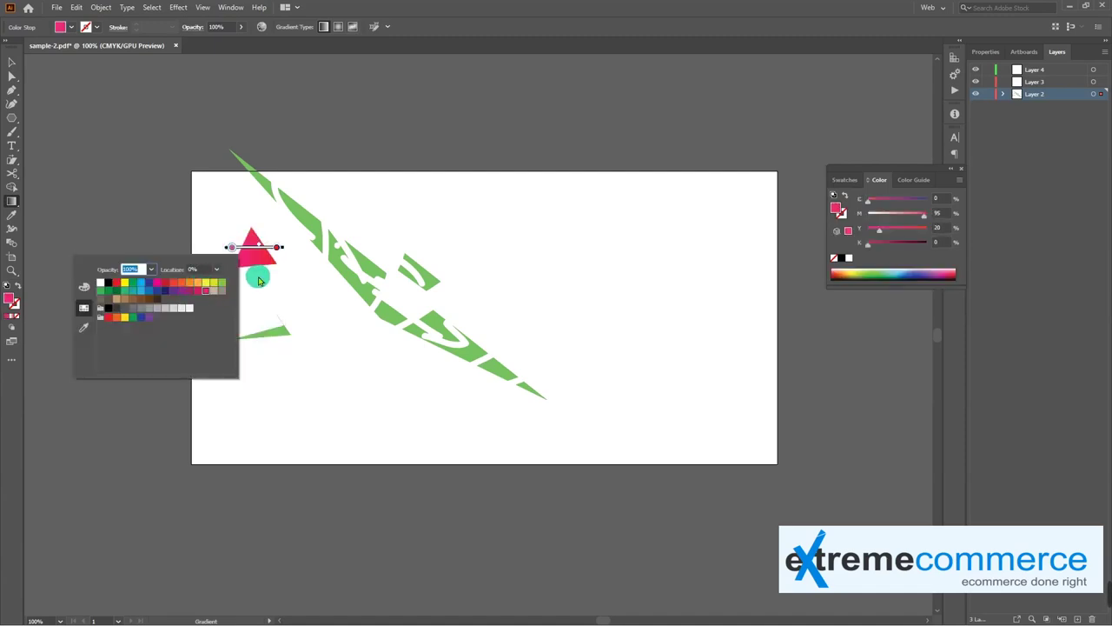
{"action": "left_click", "coordinate": [202, 287]}
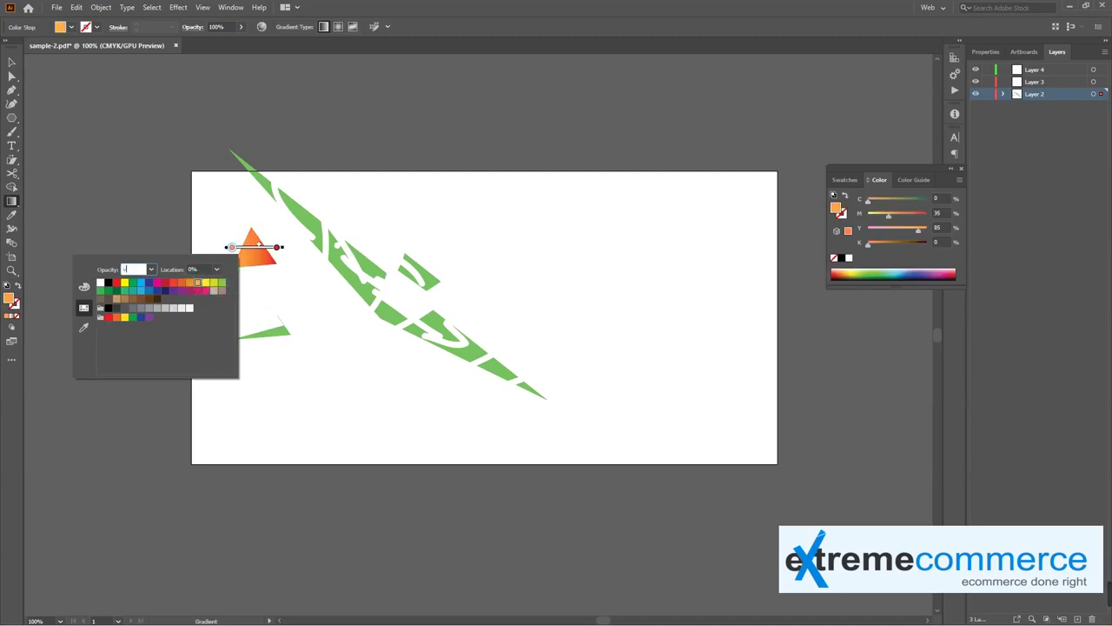
{"action": "left_click", "coordinate": [271, 277]}
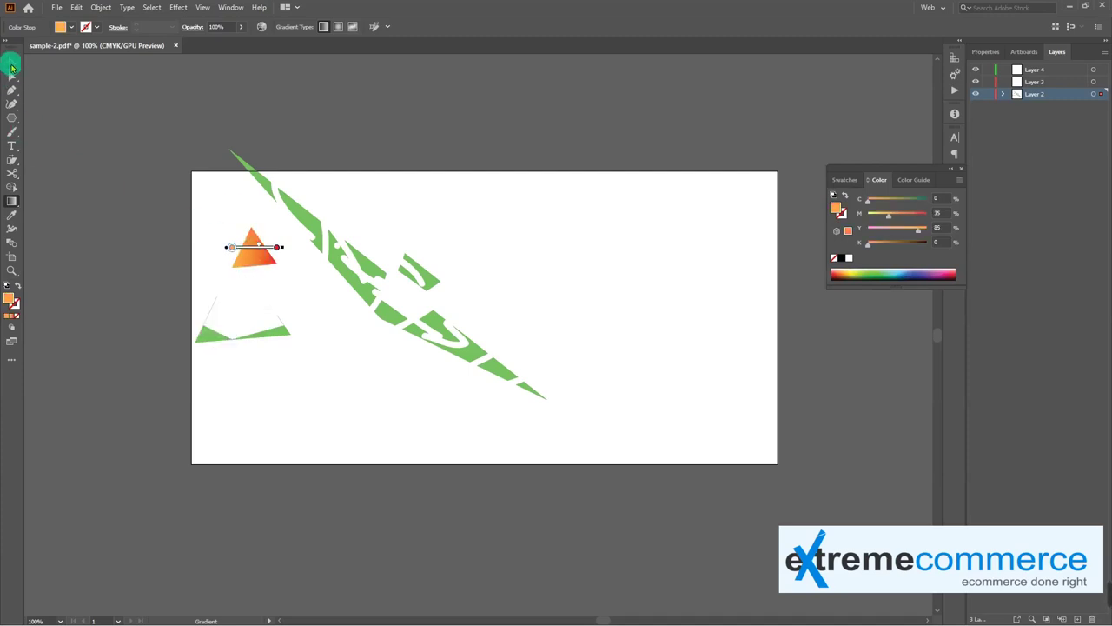
Step: Reselect the gradient triangle, undoing an accidental green fill
{"action": "left_click", "coordinate": [11, 62]}
{"action": "left_click", "coordinate": [286, 286]}
{"action": "left_click_drag", "start_coordinate": [249, 259], "coordinate": [265, 266]}
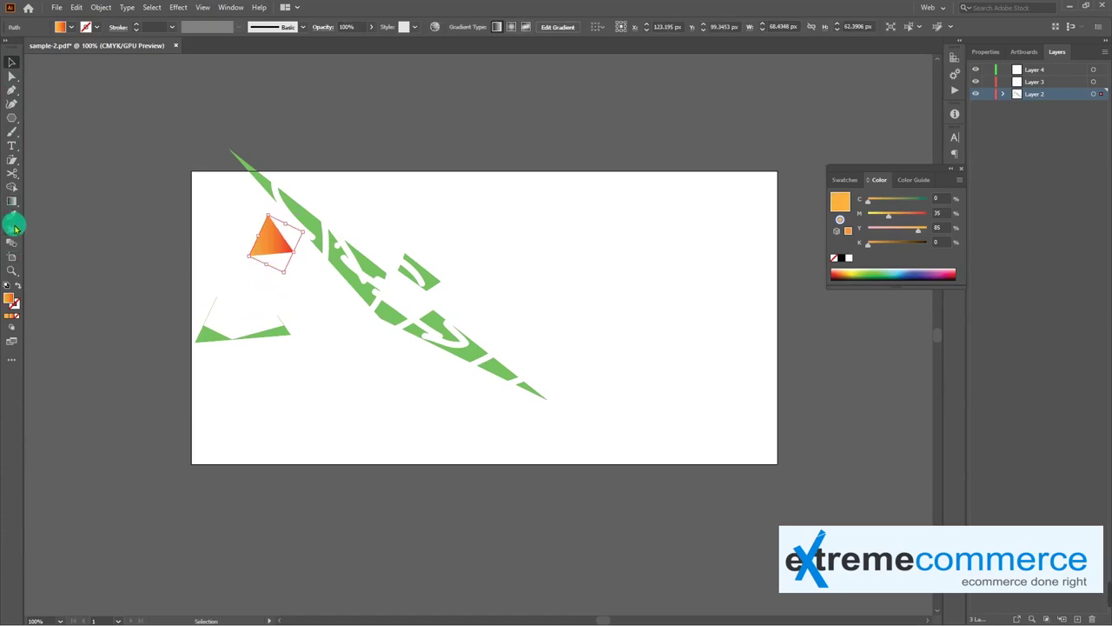
{"action": "left_click", "coordinate": [313, 218]}
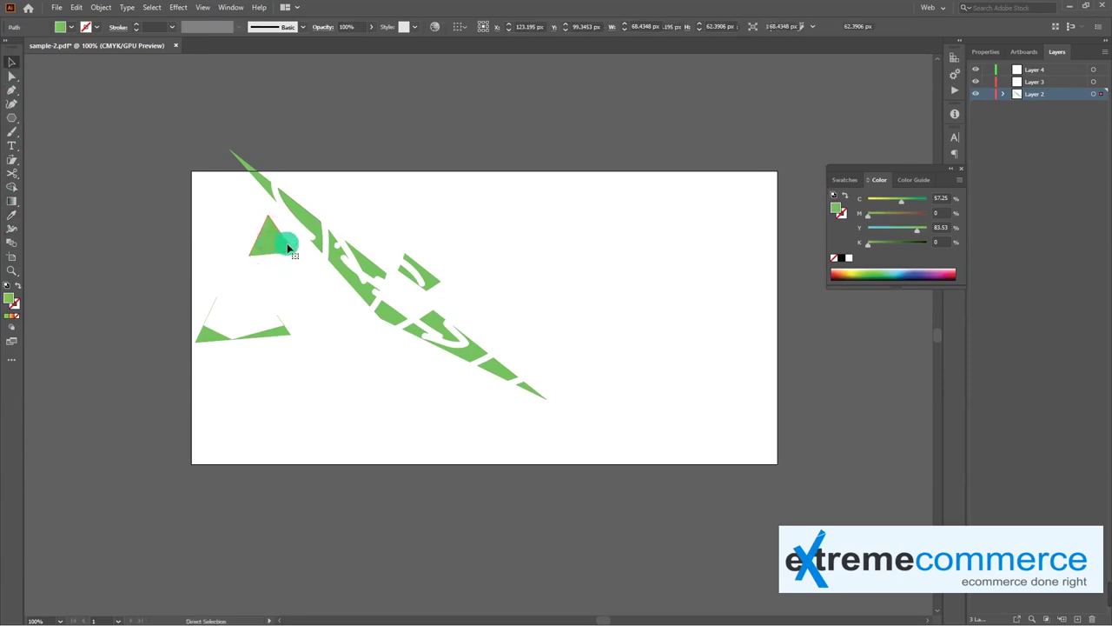
{"action": "key", "text": "ctrl+z"}
Step: Eyedropper the orange-to-red gradient onto the neighbouring green sliver
{"action": "left_click", "coordinate": [287, 245]}
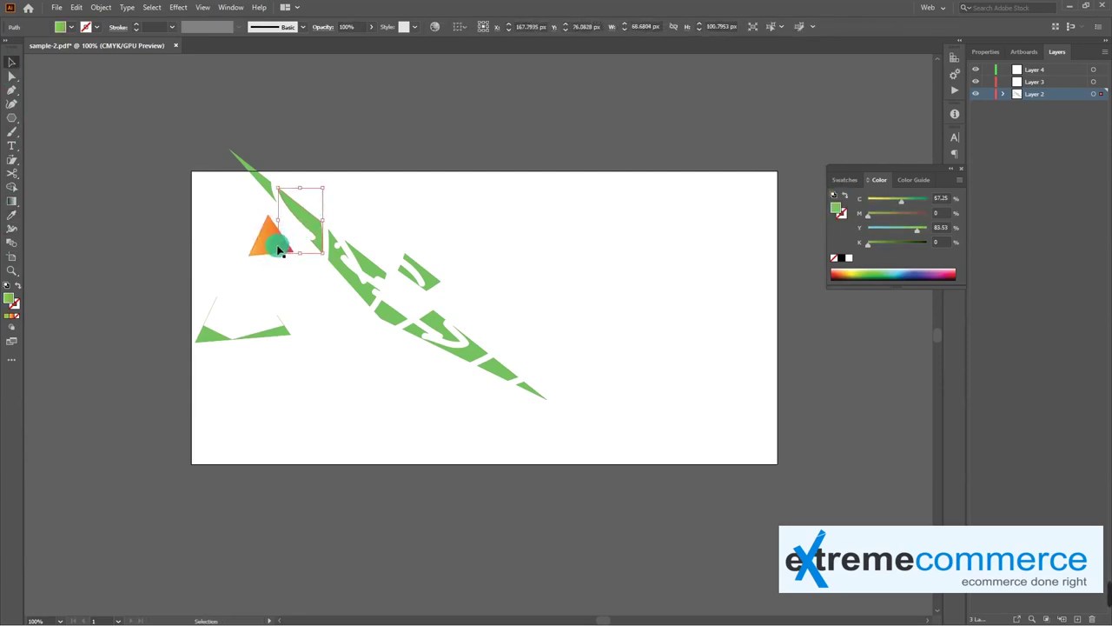
{"action": "key", "text": "i"}
{"action": "left_click", "coordinate": [274, 244]}
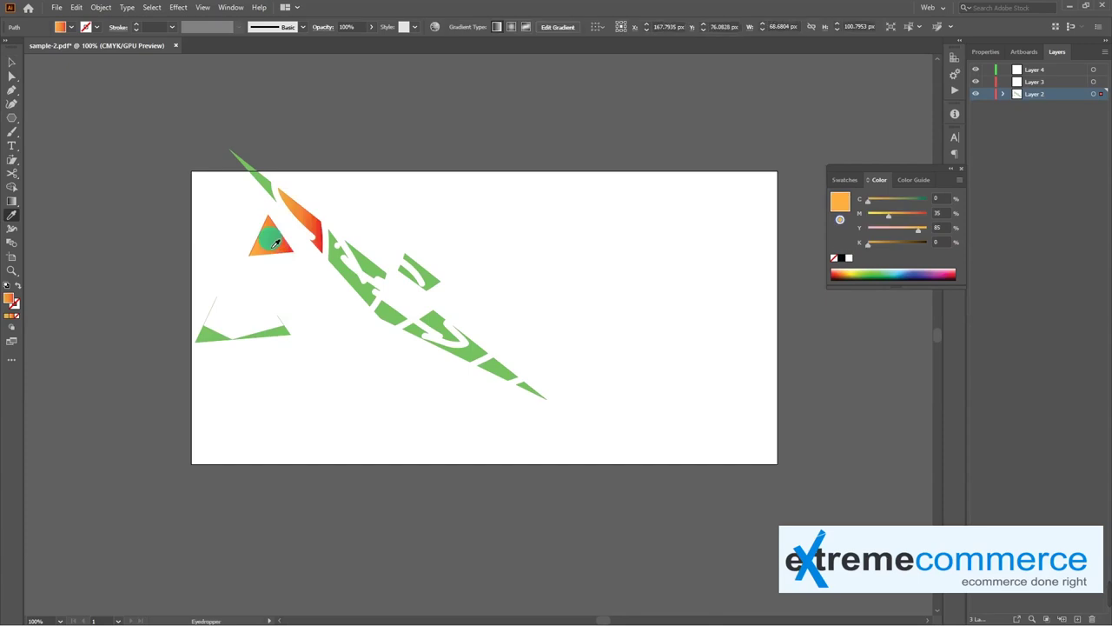
{"action": "key", "text": "v"}
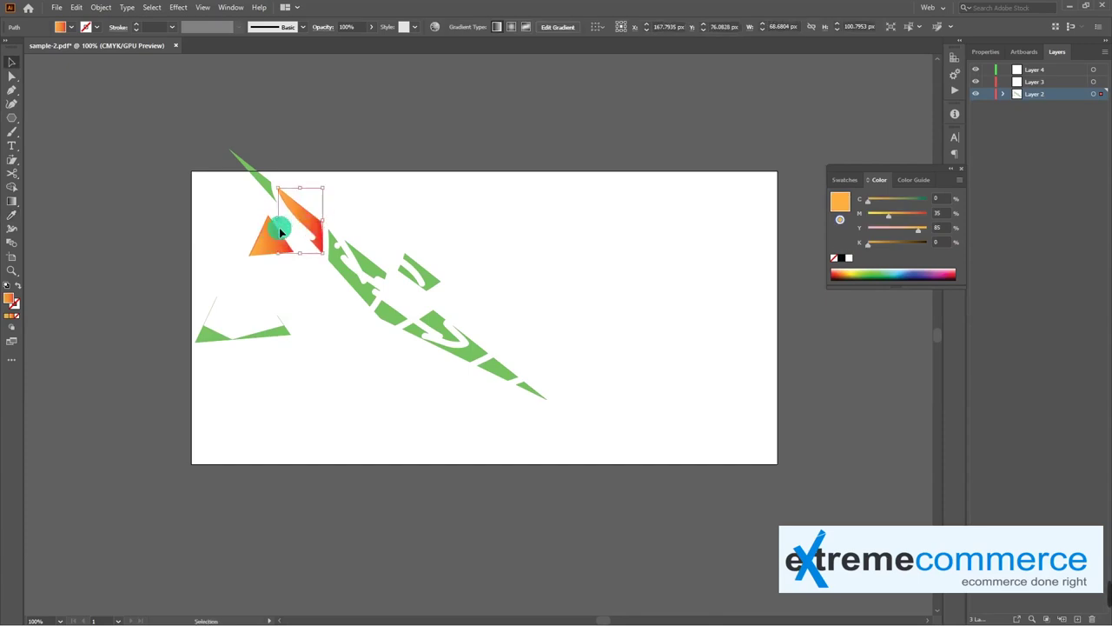
{"action": "left_click", "coordinate": [14, 258]}
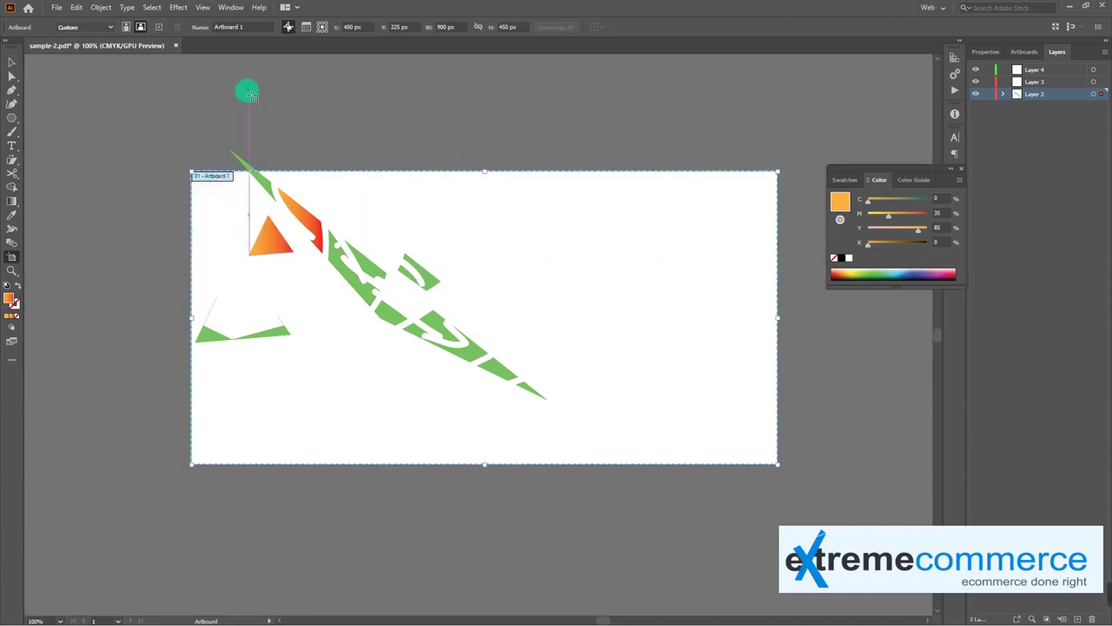
Step: Drag out three small artboards across the top and make the middle one active
{"action": "left_click_drag", "start_coordinate": [231, 84], "coordinate": [302, 115]}
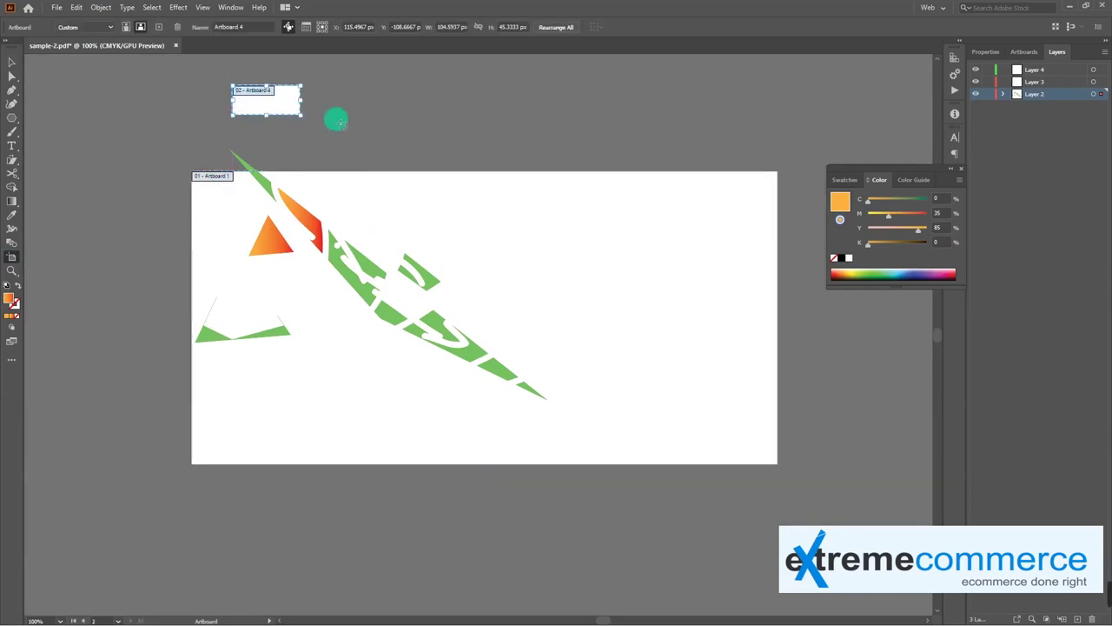
{"action": "left_click_drag", "start_coordinate": [483, 101], "coordinate": [544, 128]}
{"action": "left_click_drag", "start_coordinate": [671, 84], "coordinate": [720, 126]}
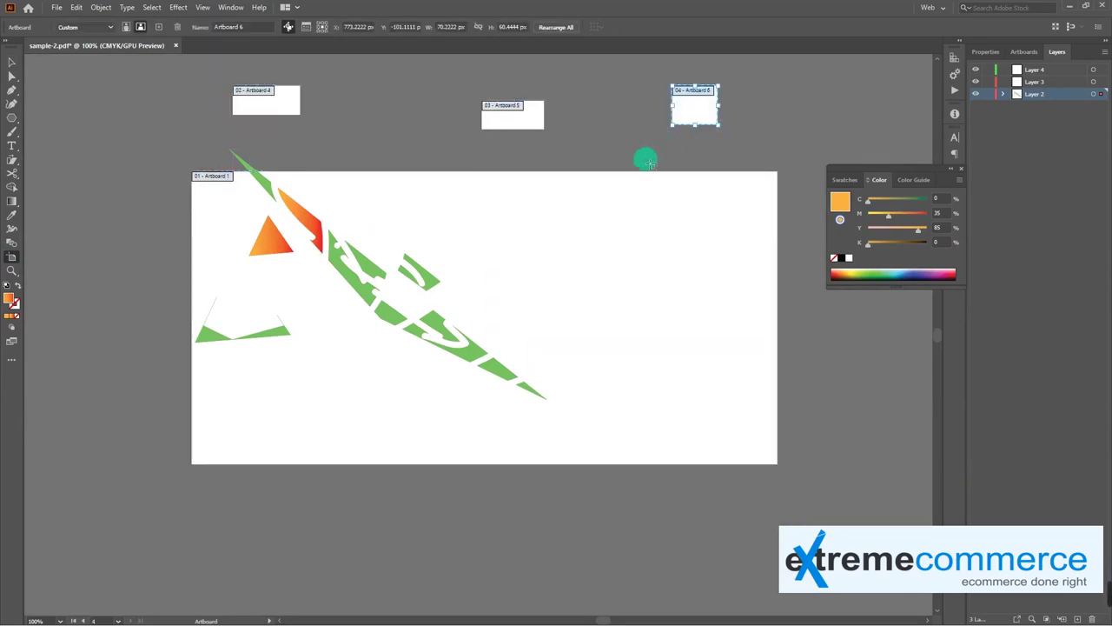
{"action": "key", "text": "Escape"}
{"action": "left_click", "coordinate": [514, 127]}
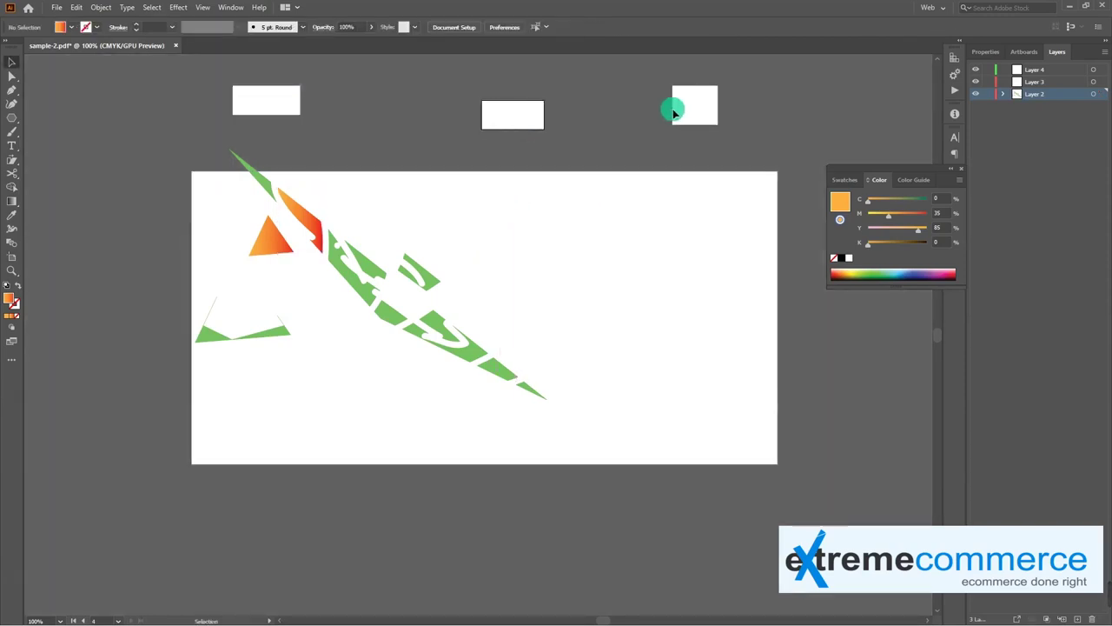
{"action": "left_click", "coordinate": [525, 117]}
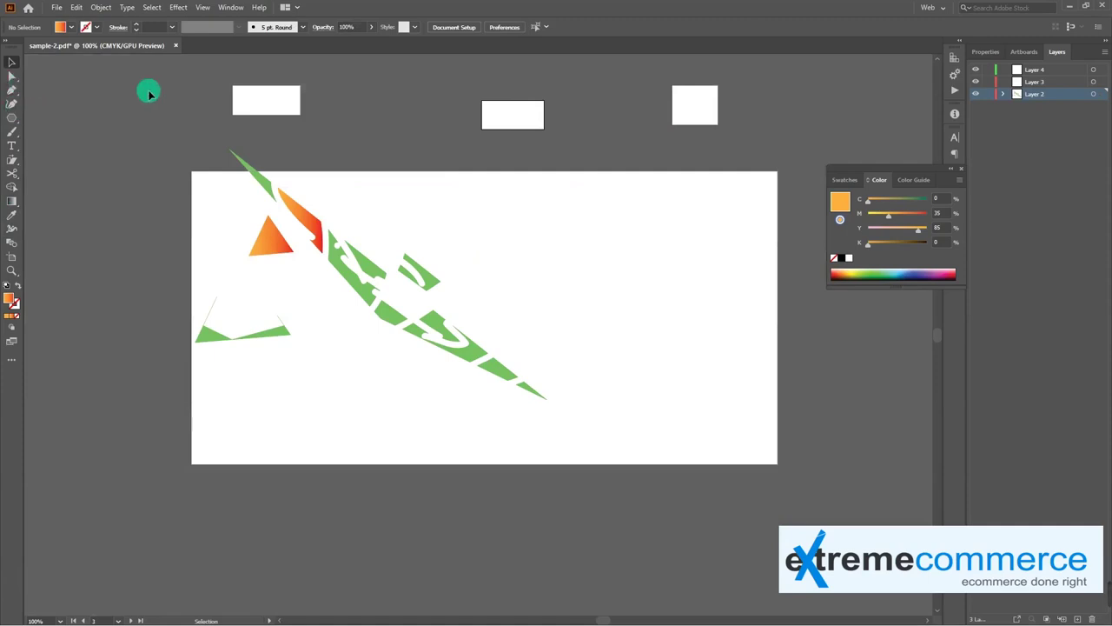
Step: Alt-drag the asd label onto the right artboard, retype it as asvd, and preview it for web
{"action": "key", "text": "t"}
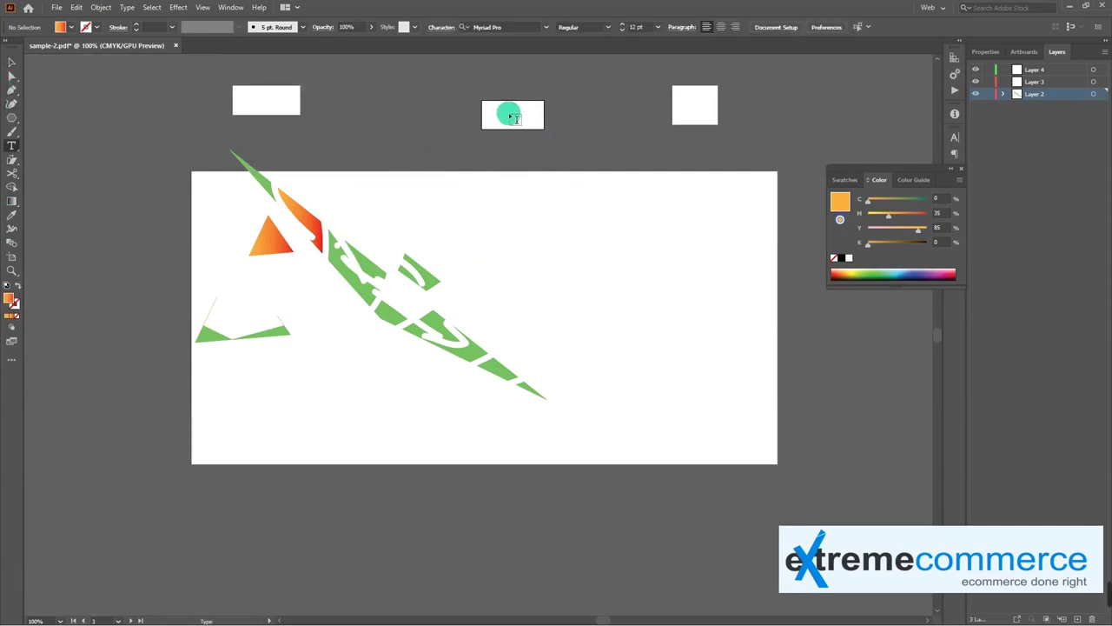
{"action": "left_click", "coordinate": [515, 118]}
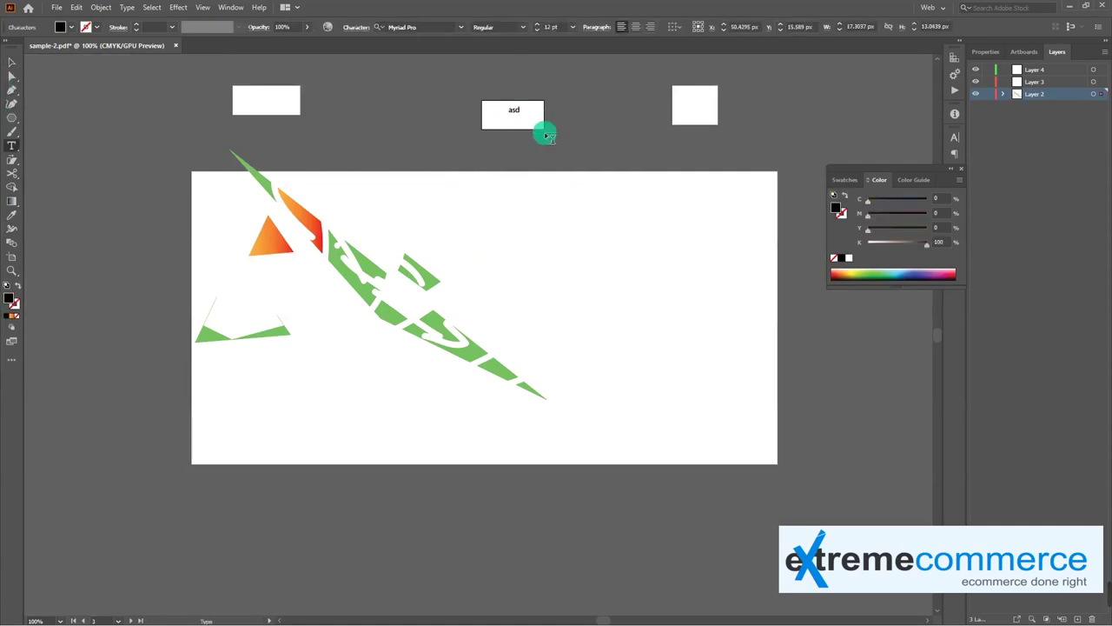
{"action": "key", "text": "Escape"}
{"action": "left_click_drag", "start_coordinate": [514, 113], "coordinate": [695, 105]}
{"action": "double_click", "coordinate": [695, 105]}
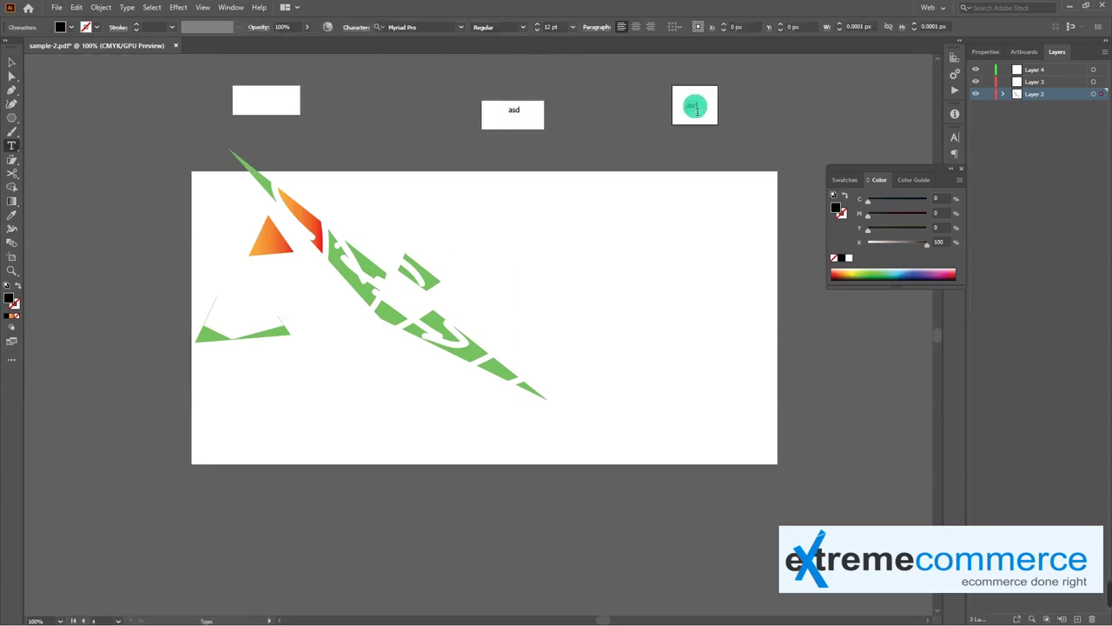
{"action": "type", "text": "asd"}
{"action": "key", "text": "Escape"}
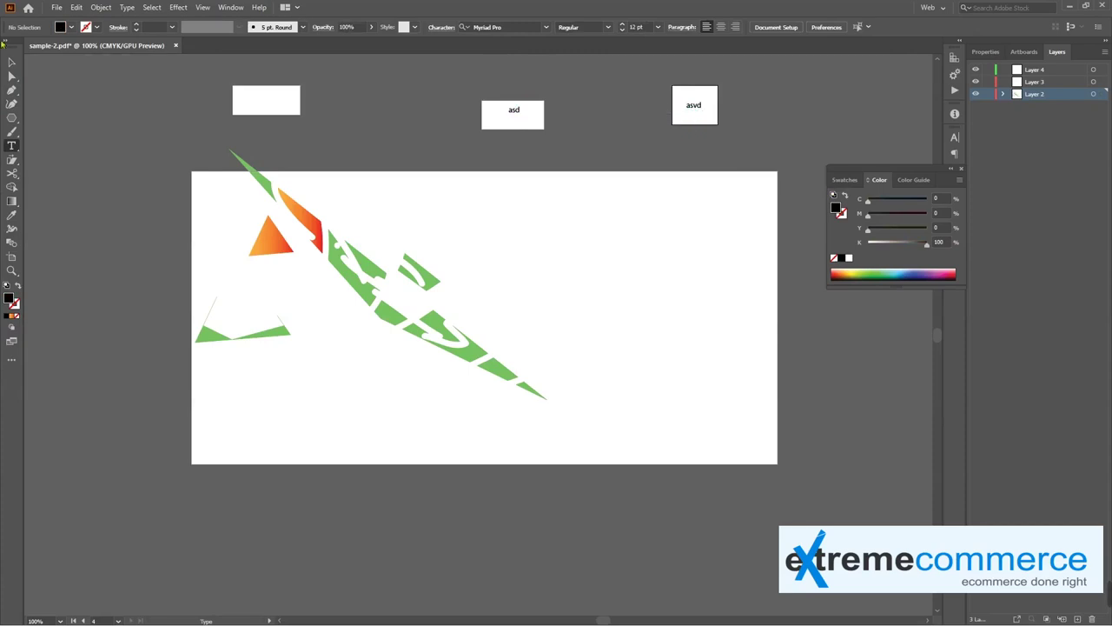
{"action": "left_click", "coordinate": [11, 62]}
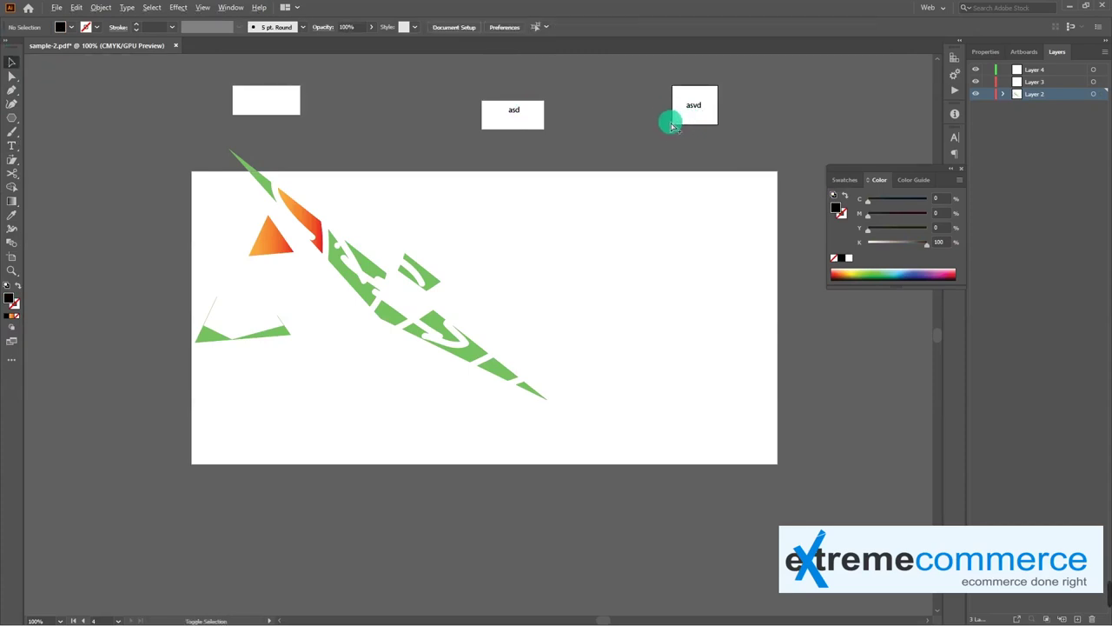
{"action": "key", "text": "ctrl+alt+shift+s"}
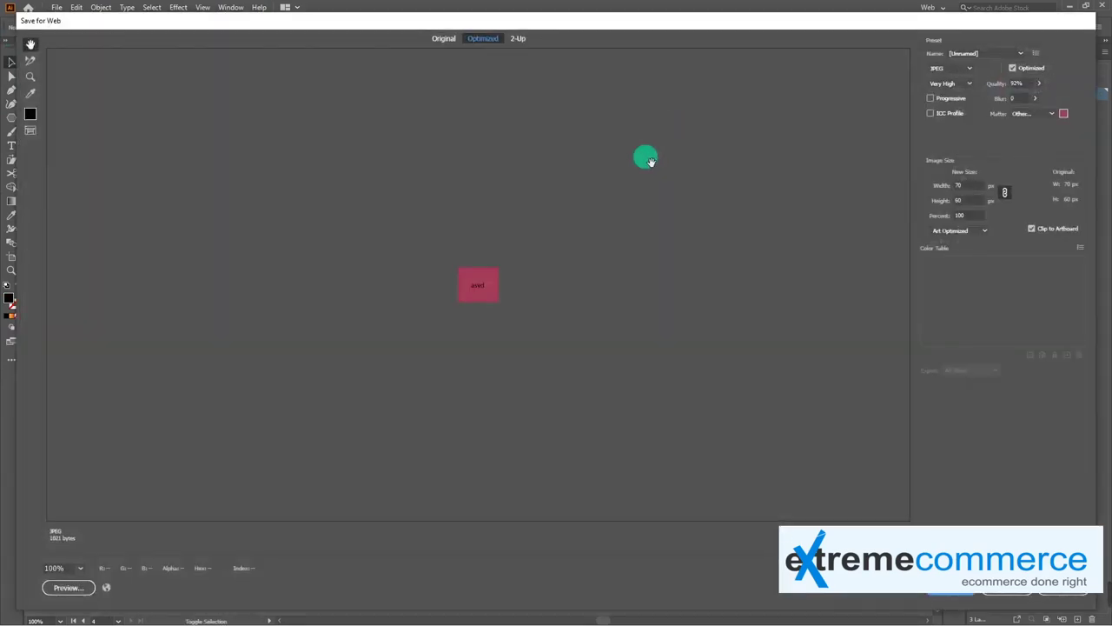
{"action": "mouse_move", "coordinate": [952, 495]}
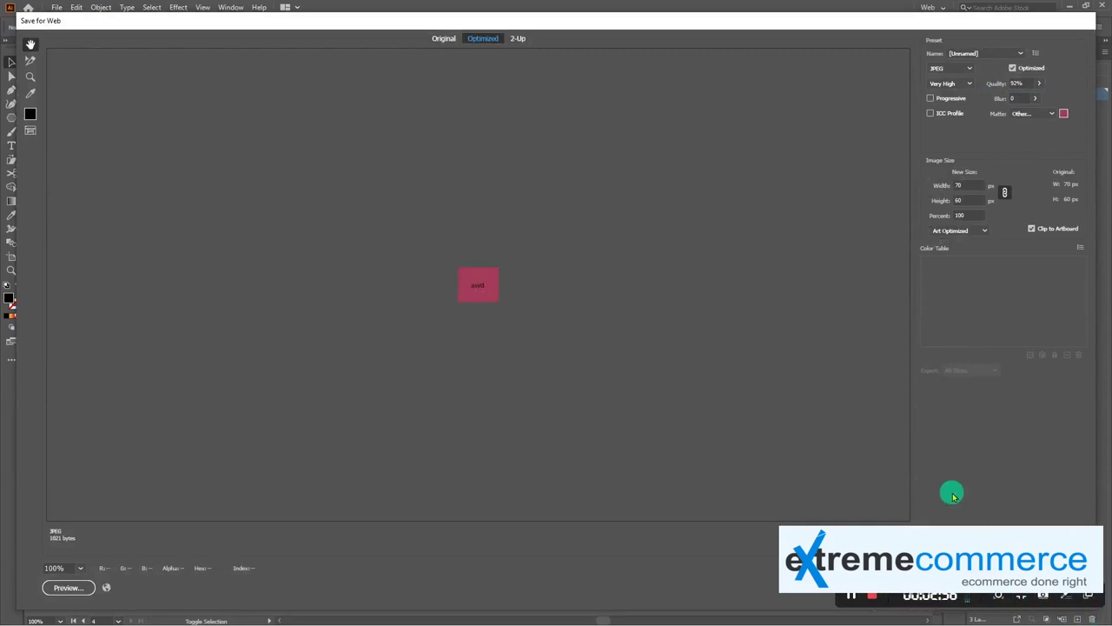
Step: Preview the asd artboard as a web JPEG with the matte set to None
{"action": "key", "text": "Escape"}
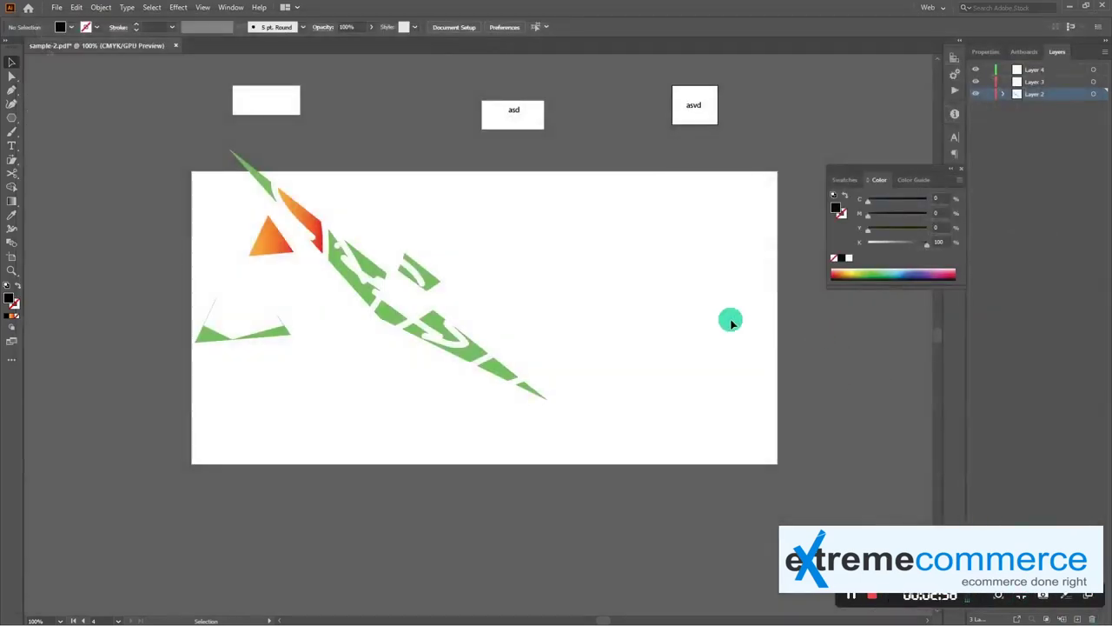
{"action": "double_click", "coordinate": [513, 110]}
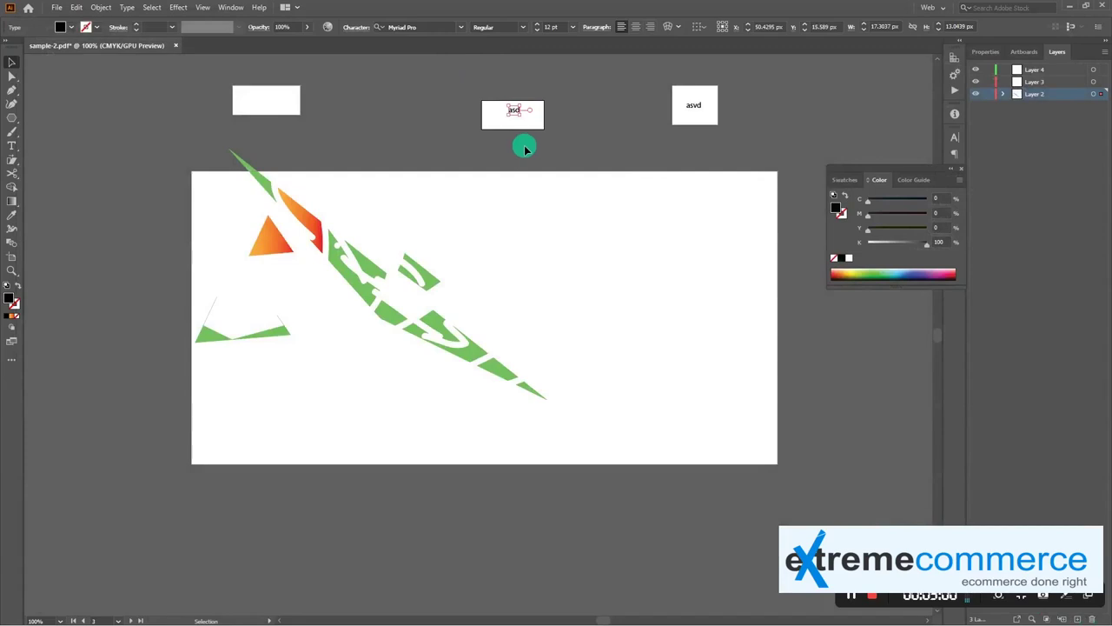
{"action": "key", "text": "ctrl+alt+shift+s"}
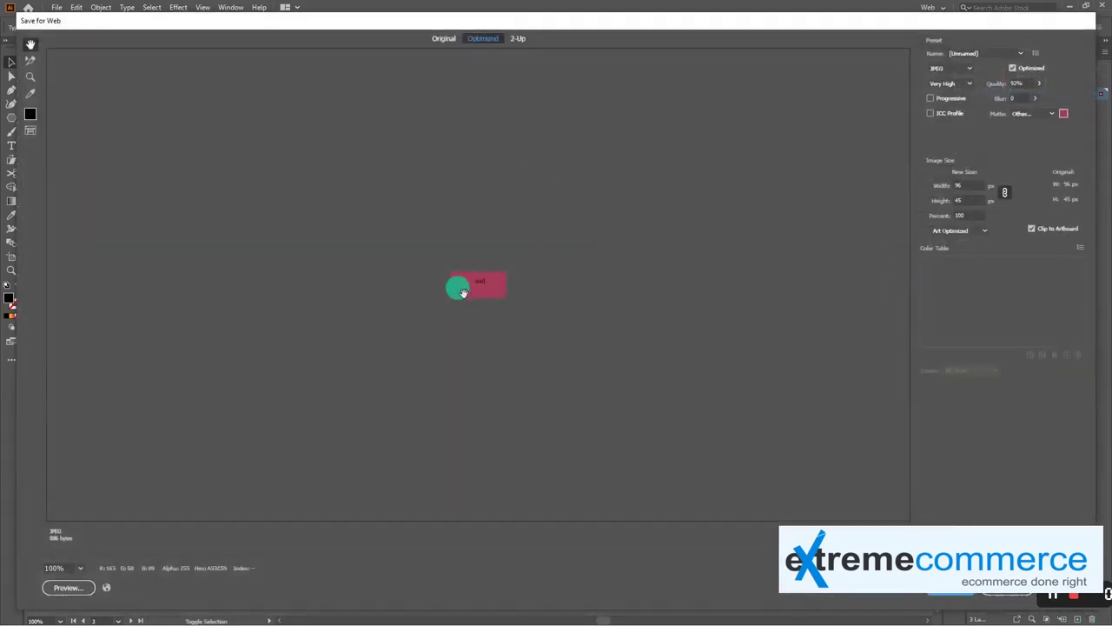
{"action": "left_click", "coordinate": [1051, 113]}
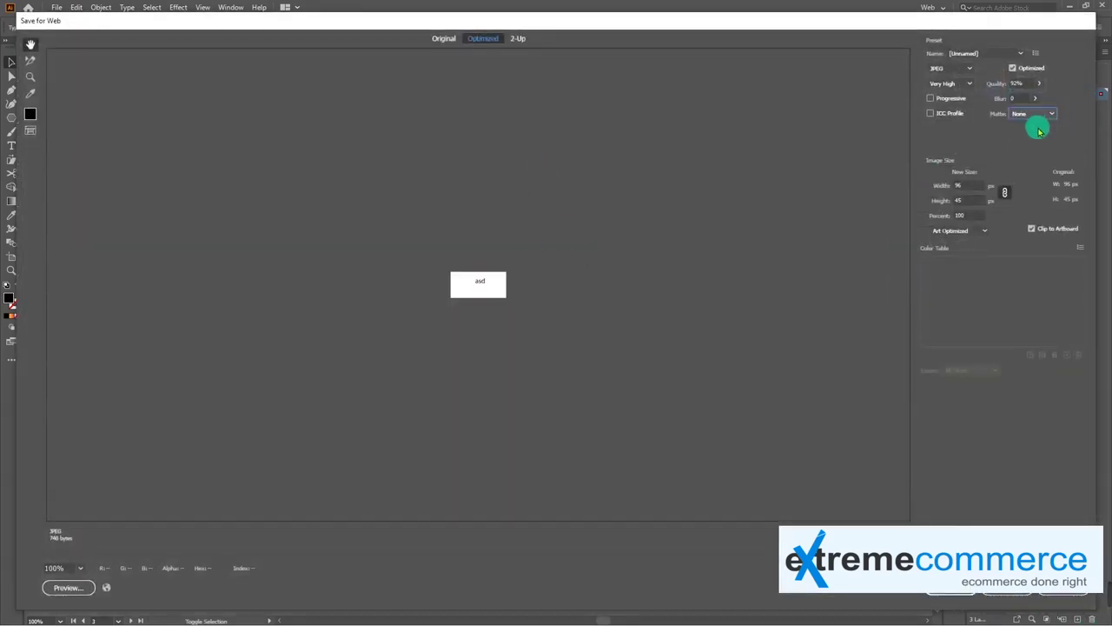
{"action": "left_click", "coordinate": [1001, 596]}
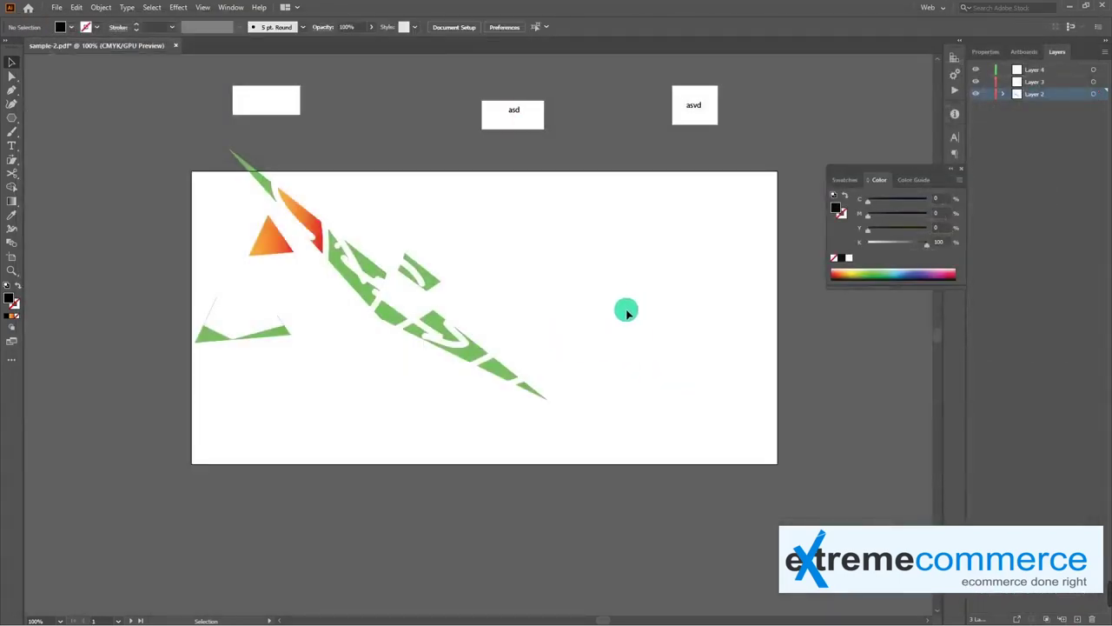
Step: Preview the main 900 × 450 px artboard as a web JPEG with matte None
{"action": "key", "text": "ctrl+alt+shift+s"}
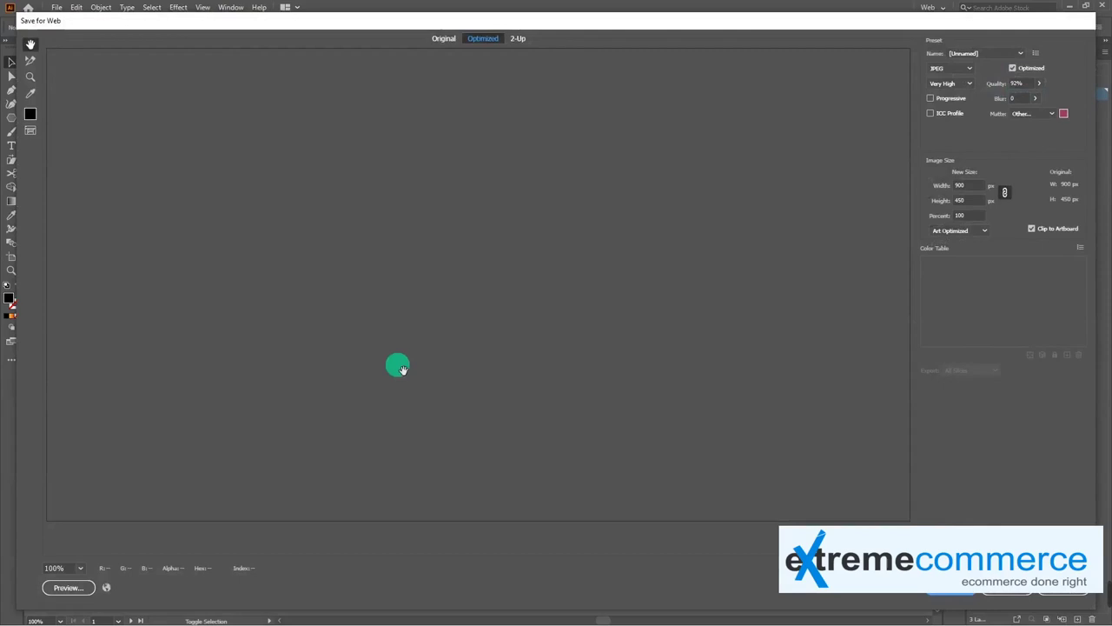
{"action": "left_click", "coordinate": [1051, 113]}
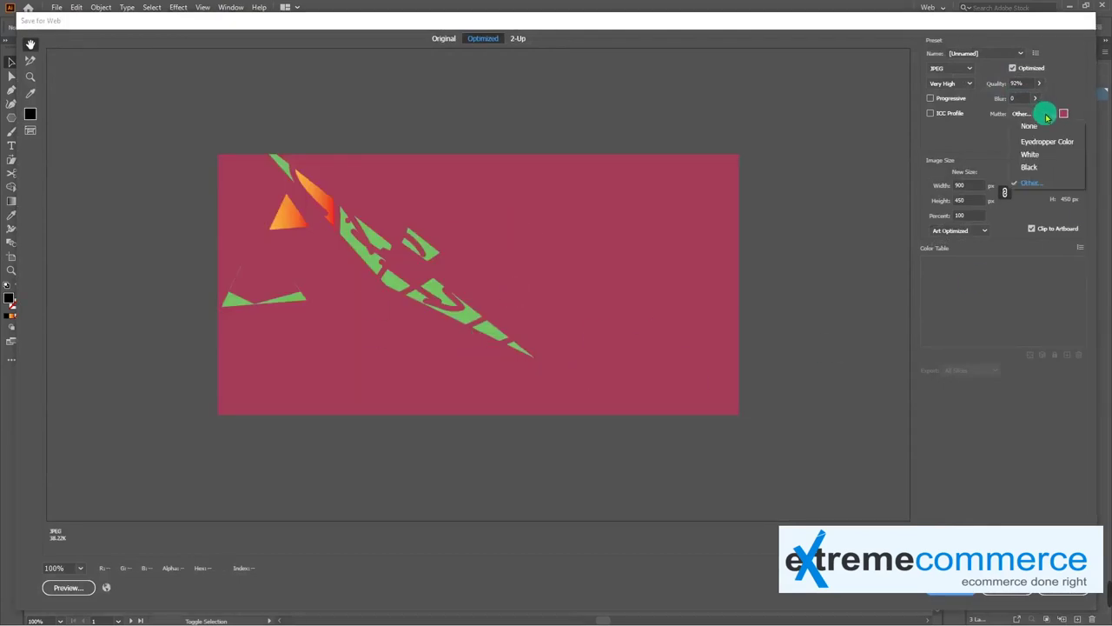
{"action": "left_click", "coordinate": [1035, 119]}
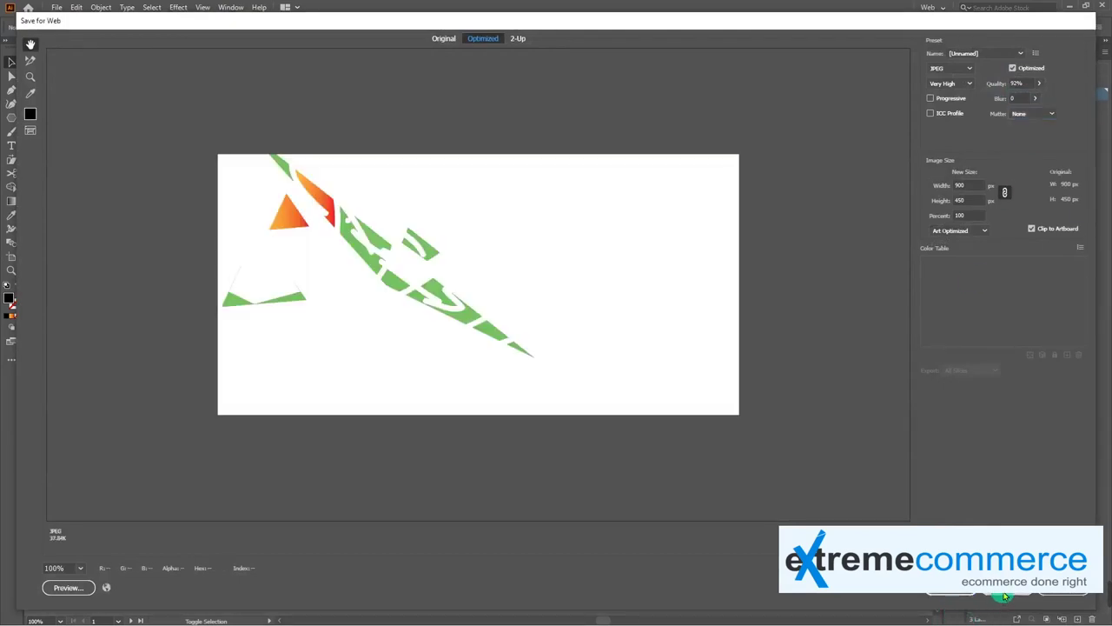
{"action": "left_click", "coordinate": [1005, 595]}
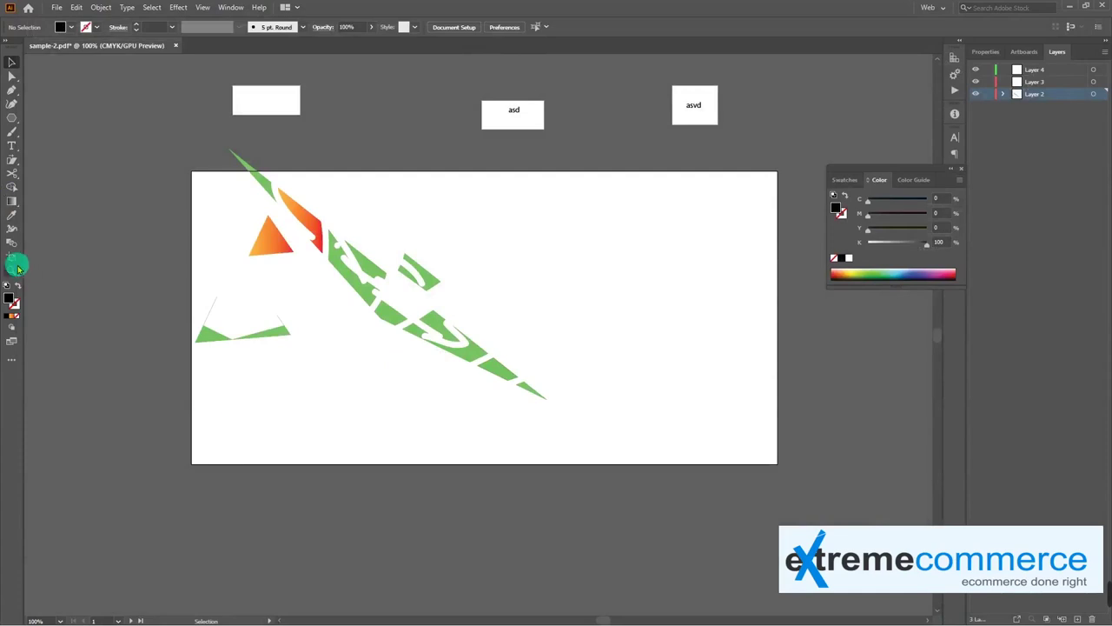
{"action": "left_click", "coordinate": [16, 259]}
{"action": "left_click", "coordinate": [281, 99]}
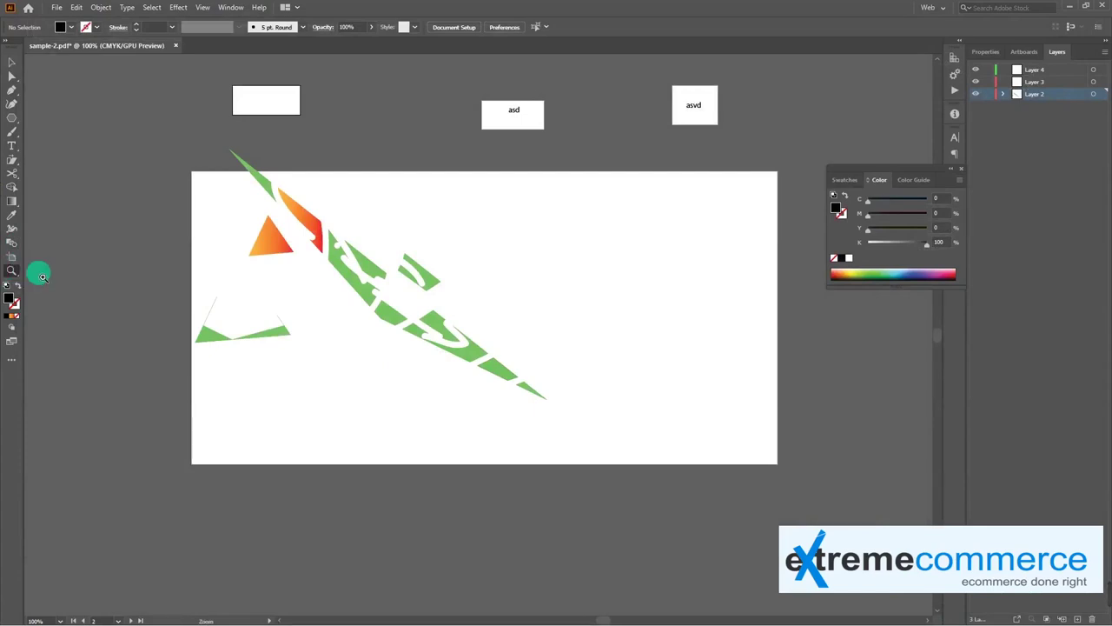
{"action": "left_click", "coordinate": [13, 270]}
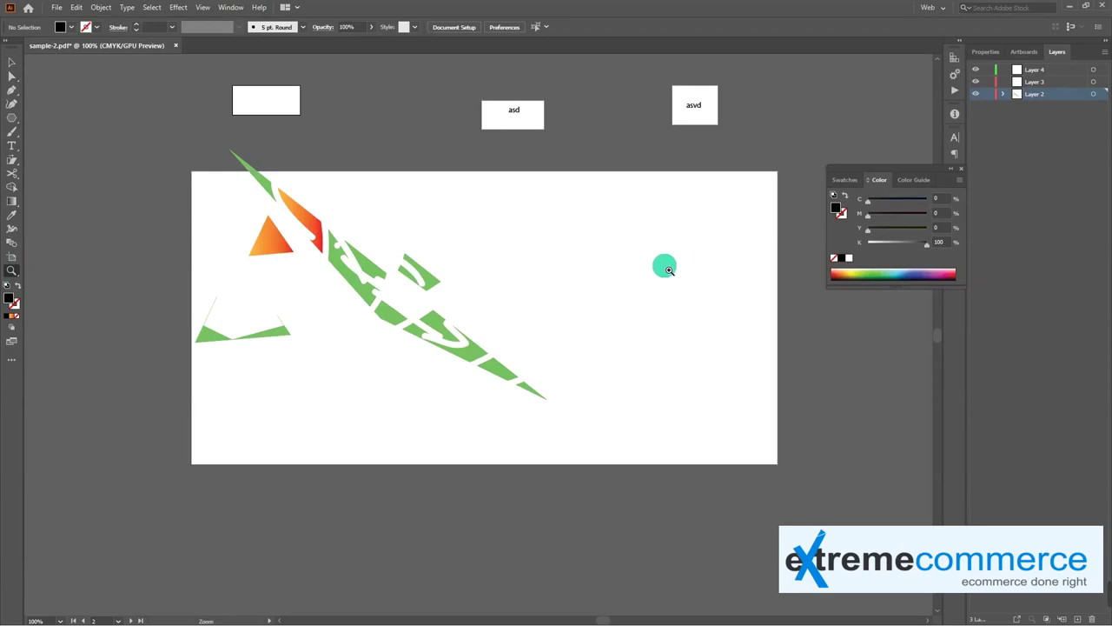
{"action": "left_click", "coordinate": [387, 281]}
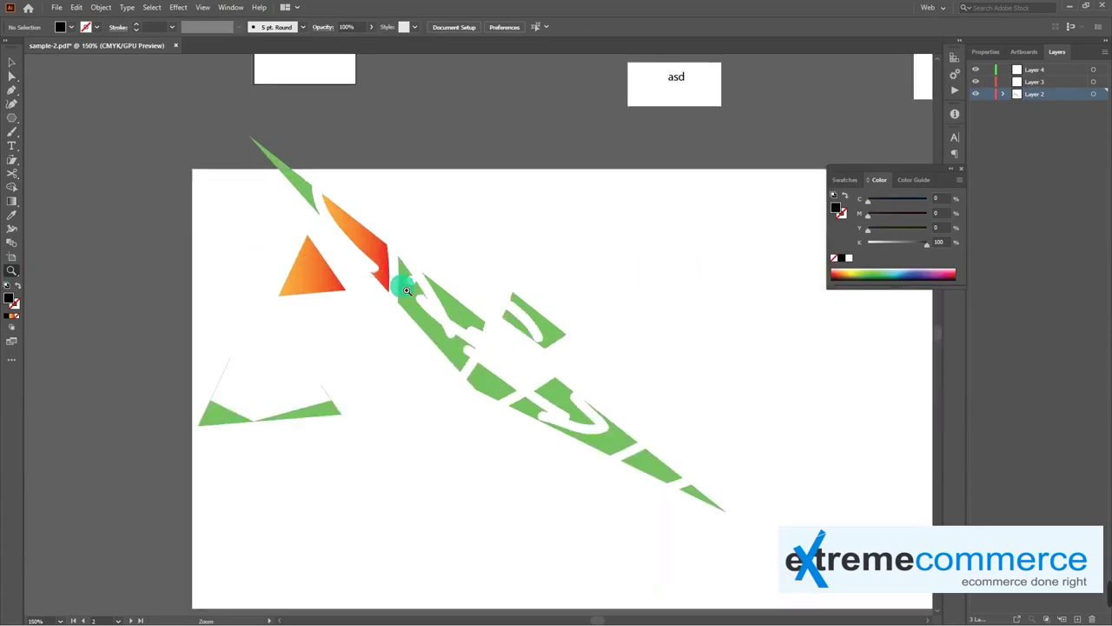
{"action": "left_click", "coordinate": [426, 299]}
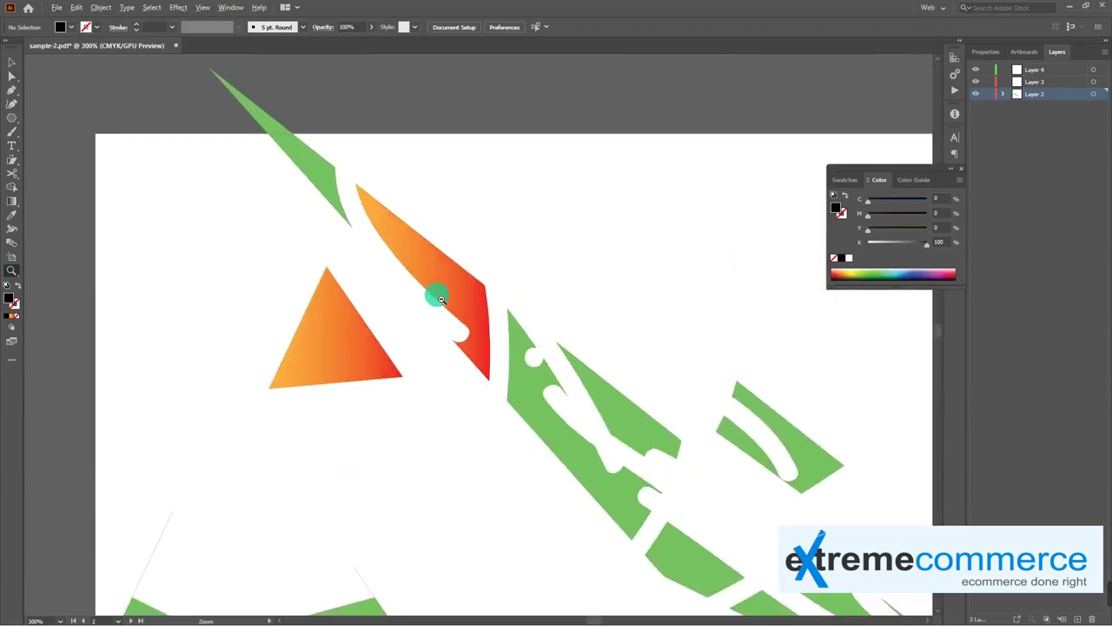
{"action": "left_click", "coordinate": [465, 302], "text": "alt"}
{"action": "left_click", "coordinate": [495, 354], "text": "alt"}
{"action": "mouse_move", "coordinate": [549, 397]}
{"action": "left_mouse_down"}
{"action": "mouse_move", "coordinate": [519, 354]}
{"action": "mouse_move", "coordinate": [415, 280]}
{"action": "mouse_move", "coordinate": [503, 317]}
{"action": "mouse_move", "coordinate": [465, 154]}
{"action": "mouse_move", "coordinate": [443, 321]}
{"action": "mouse_move", "coordinate": [474, 378]}
{"action": "mouse_move", "coordinate": [486, 524]}
{"action": "mouse_move", "coordinate": [475, 315]}
{"action": "left_mouse_up"}
{"action": "left_click", "coordinate": [468, 288]}
{"action": "left_click", "coordinate": [489, 313]}
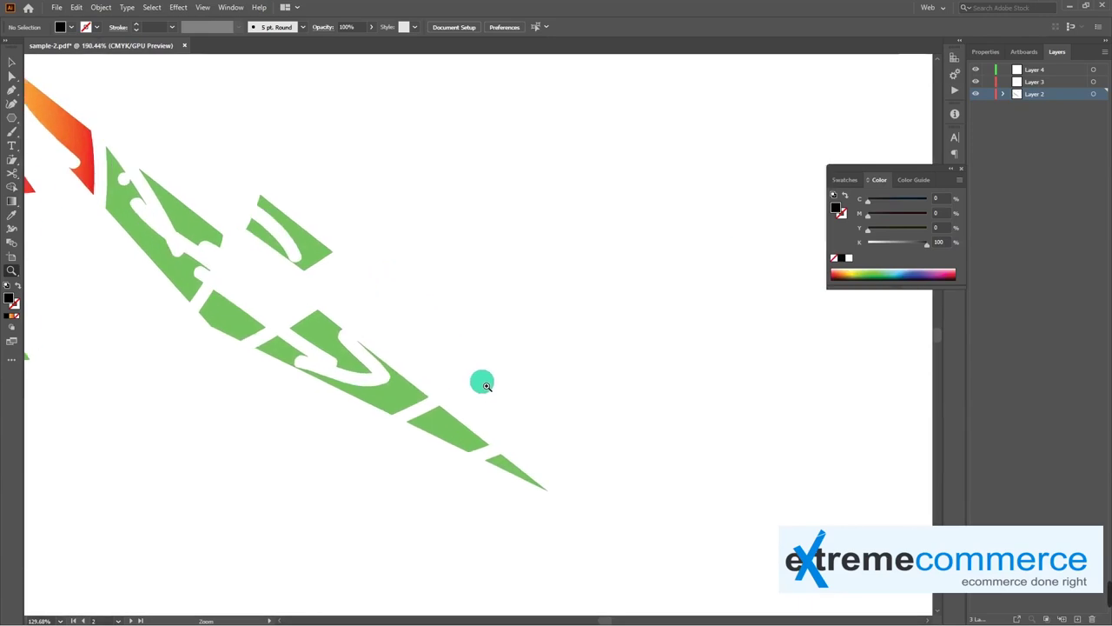
{"action": "left_click_drag", "start_coordinate": [477, 321], "coordinate": [481, 169]}
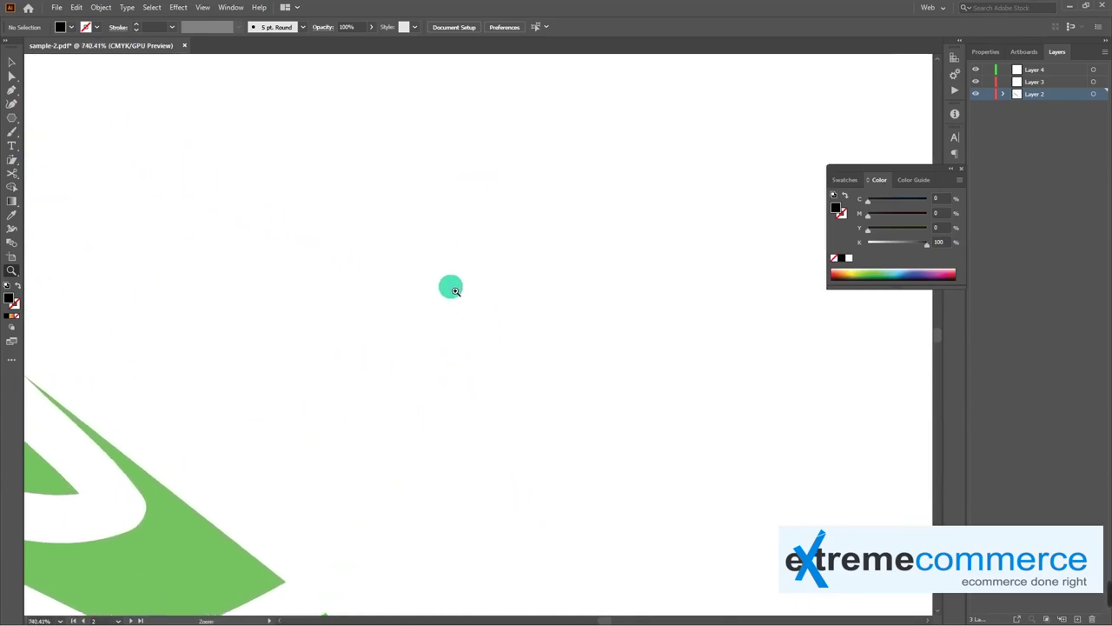
{"action": "left_click_drag", "start_coordinate": [455, 288], "coordinate": [455, 310]}
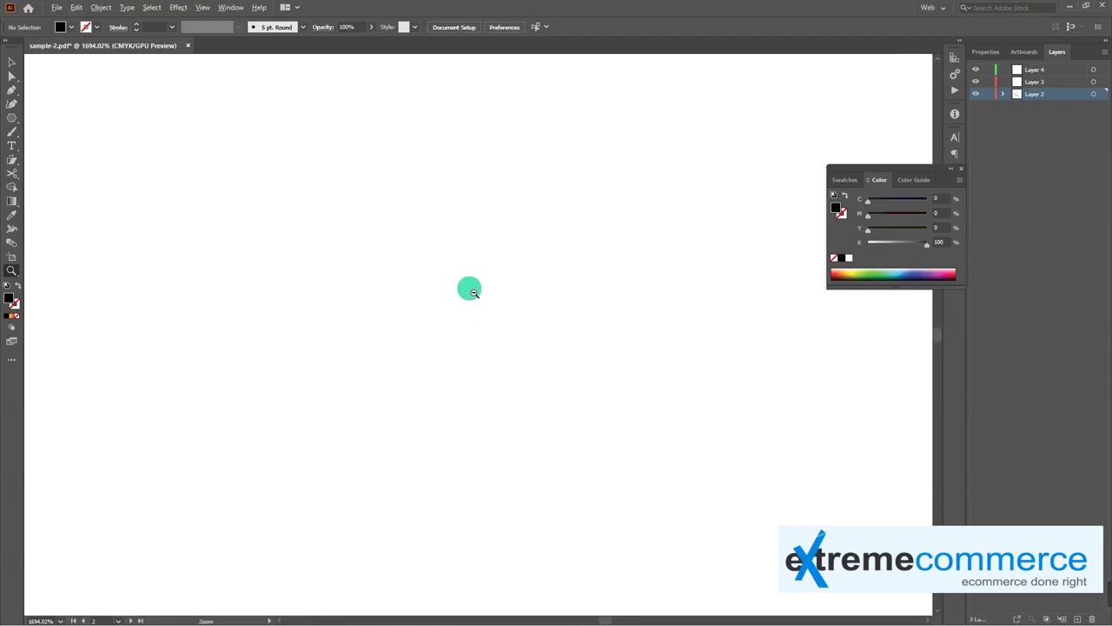
{"action": "key", "text": "ctrl+1"}
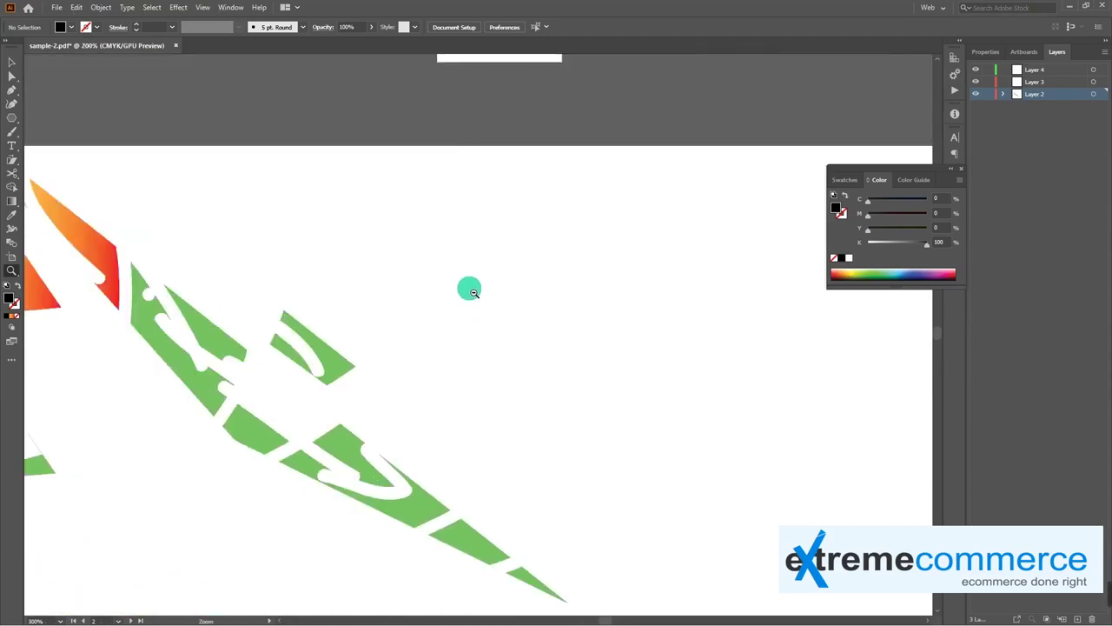
{"action": "left_click_drag", "start_coordinate": [469, 291], "coordinate": [507, 377]}
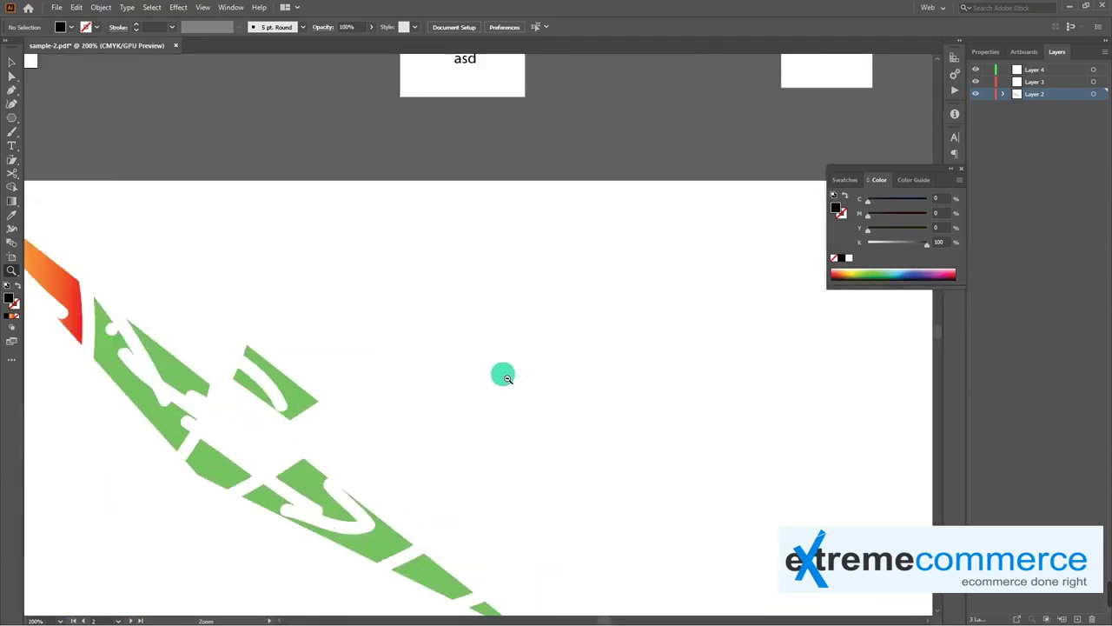
{"action": "left_click", "coordinate": [508, 377], "text": "alt"}
{"action": "left_click_drag", "start_coordinate": [244, 394], "coordinate": [303, 343]}
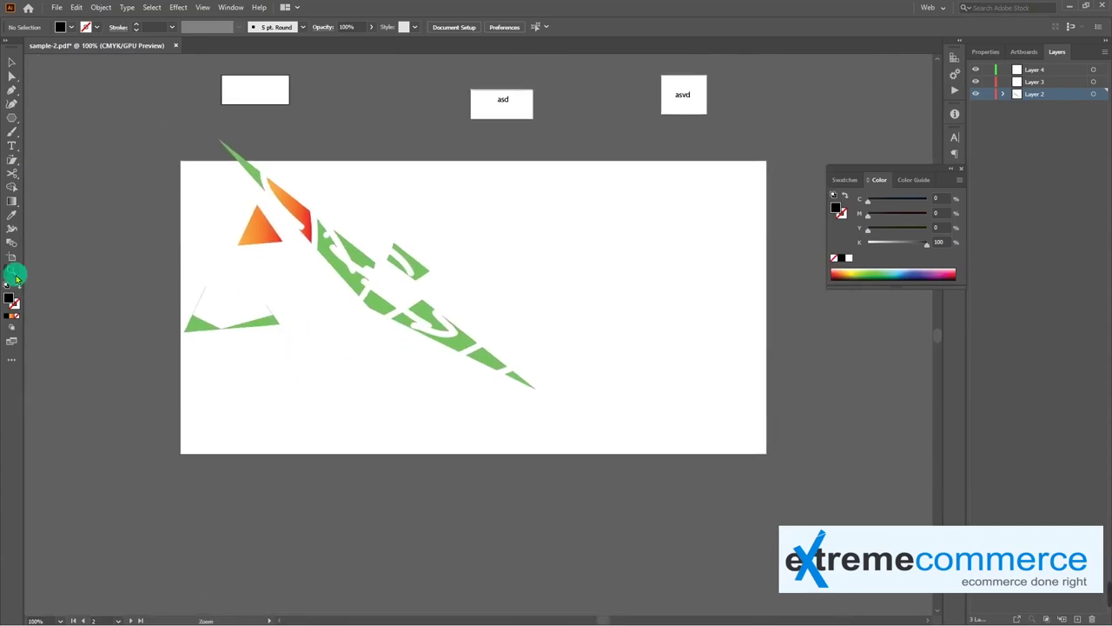
{"action": "left_click", "coordinate": [13, 277]}
{"action": "left_click_drag", "start_coordinate": [13, 273], "coordinate": [60, 292]}
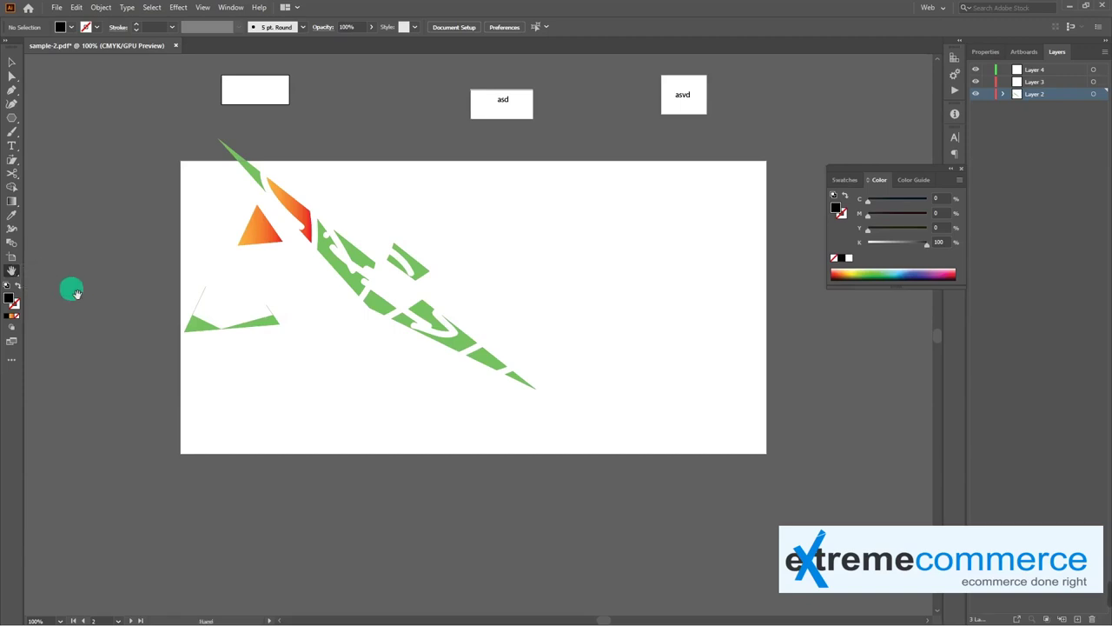
{"action": "left_click_drag", "start_coordinate": [427, 323], "coordinate": [308, 316]}
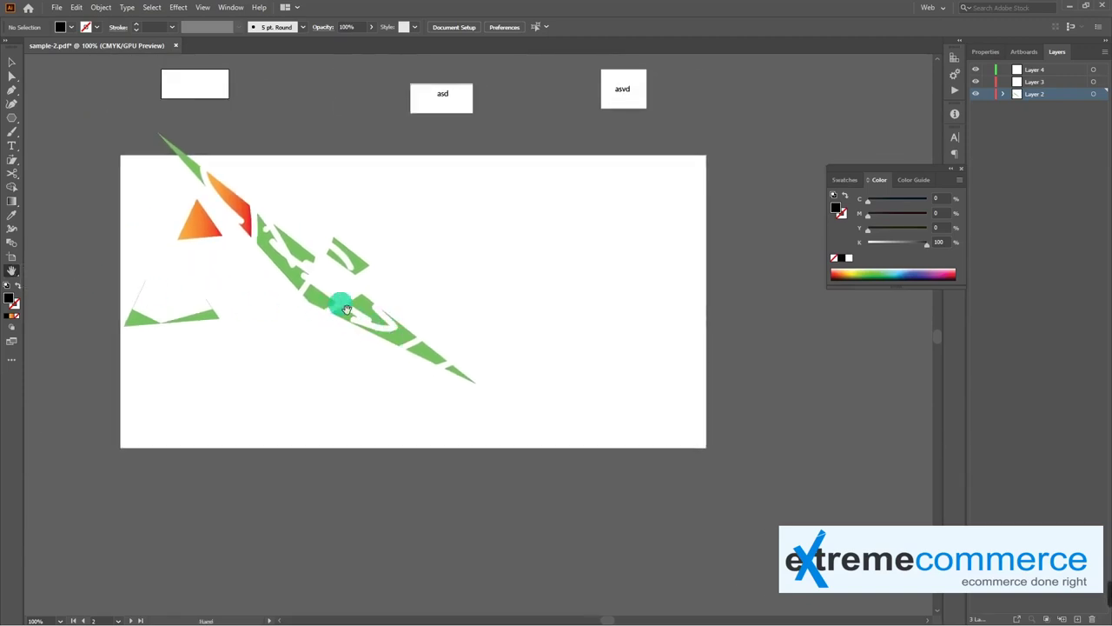
{"action": "mouse_move", "coordinate": [426, 304]}
{"action": "left_mouse_down"}
{"action": "mouse_move", "coordinate": [416, 323]}
{"action": "mouse_move", "coordinate": [526, 362]}
{"action": "mouse_move", "coordinate": [524, 382]}
{"action": "mouse_move", "coordinate": [542, 367]}
{"action": "mouse_move", "coordinate": [486, 350]}
{"action": "mouse_move", "coordinate": [556, 338]}
{"action": "mouse_move", "coordinate": [548, 313]}
{"action": "mouse_move", "coordinate": [530, 333]}
{"action": "left_mouse_up"}
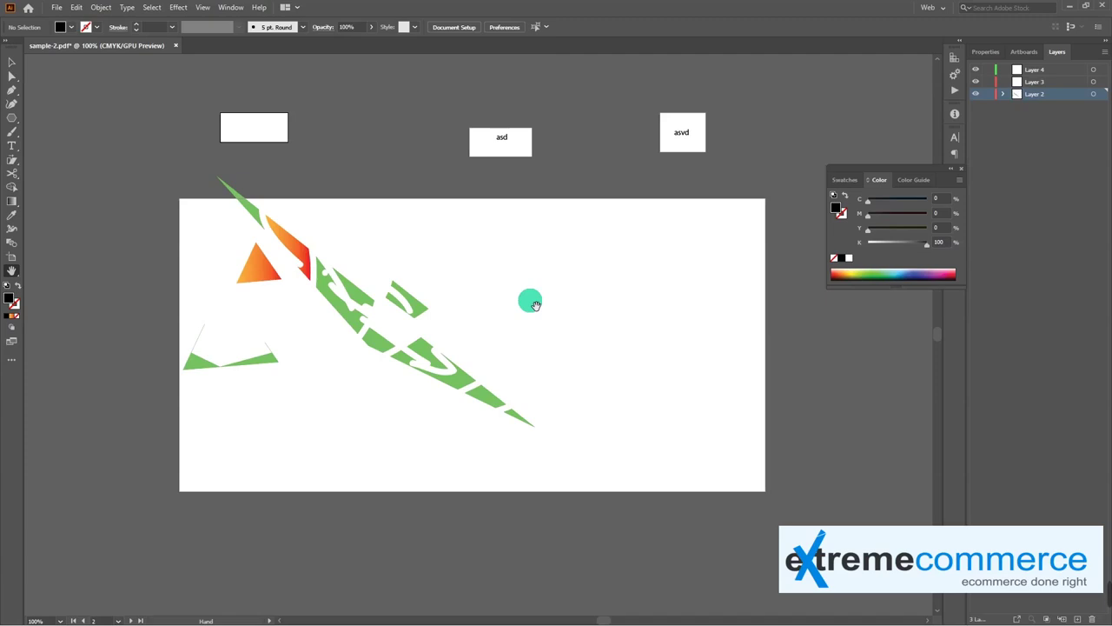
{"action": "left_click", "coordinate": [19, 274]}
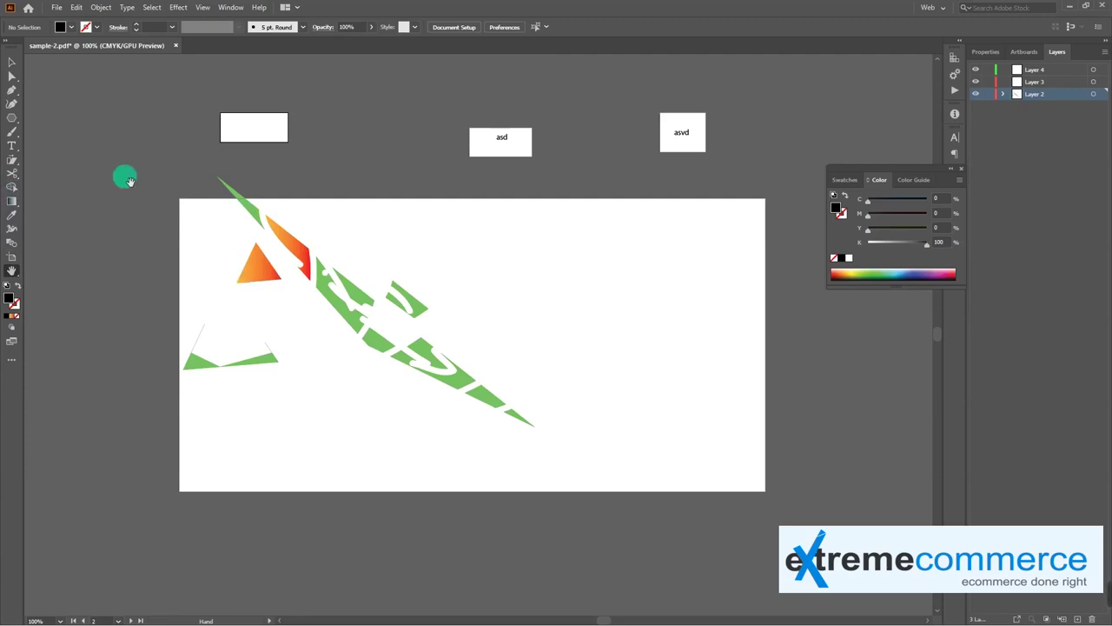